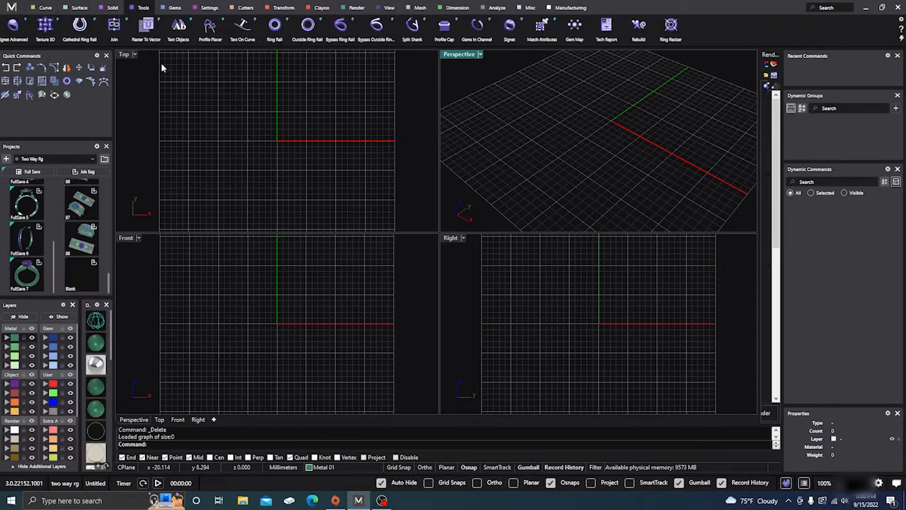
# - Create a US size 7 ring rail and draw a line about 12.5 mm long, centred on its top quadrant, across the band width
pyautogui.click(274, 28)
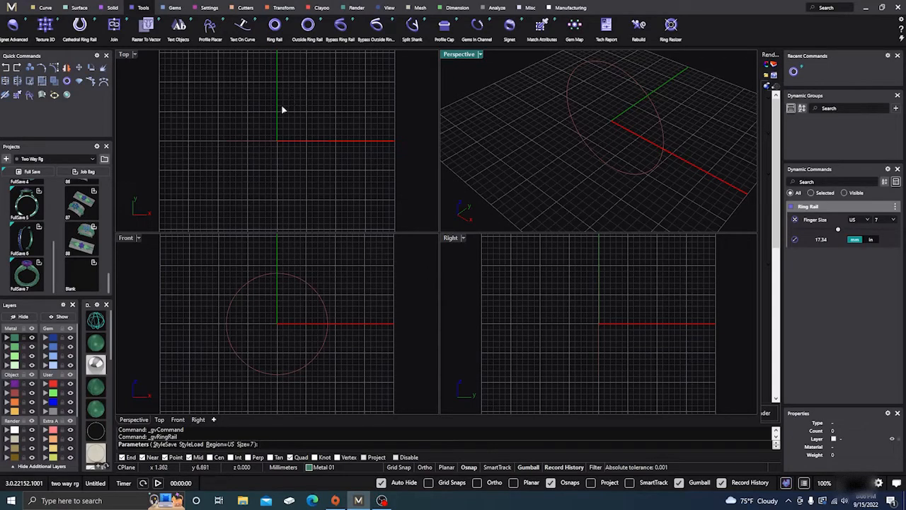
pyautogui.press('Return')
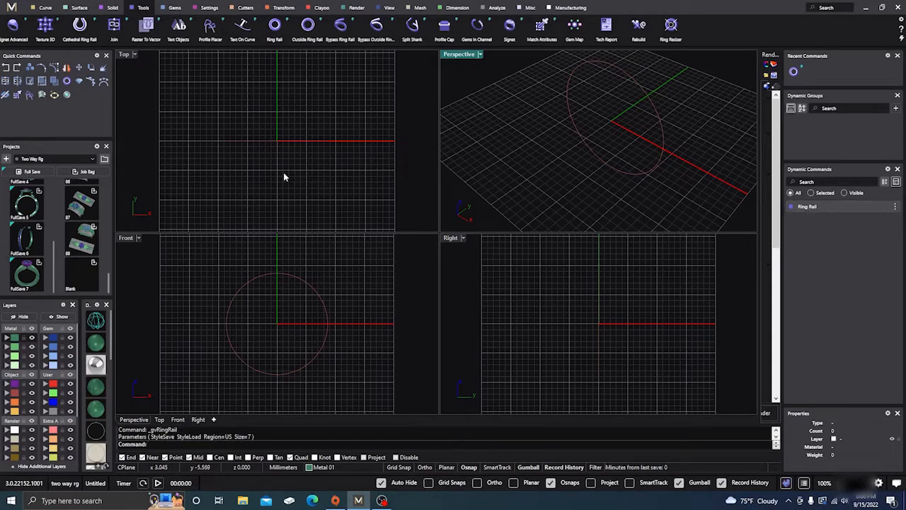
pyautogui.click(44, 7)
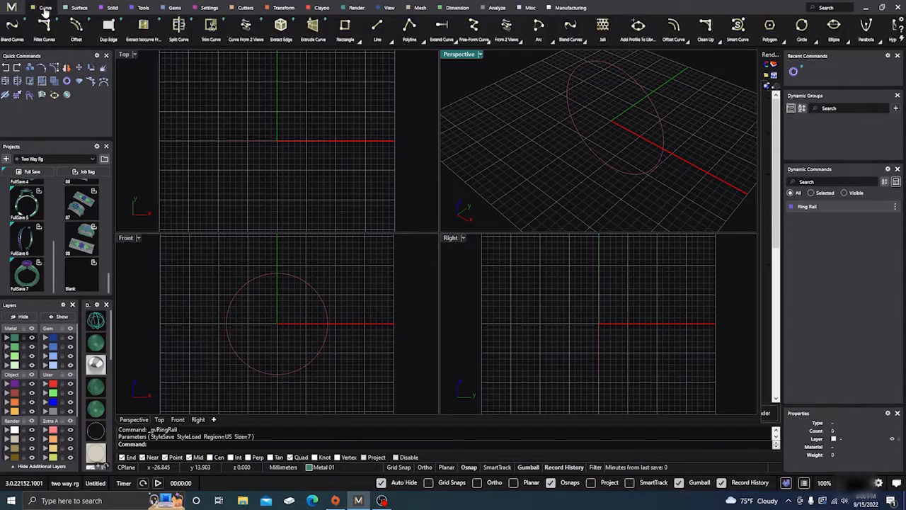
pyautogui.click(390, 44)
pyautogui.click(412, 63)
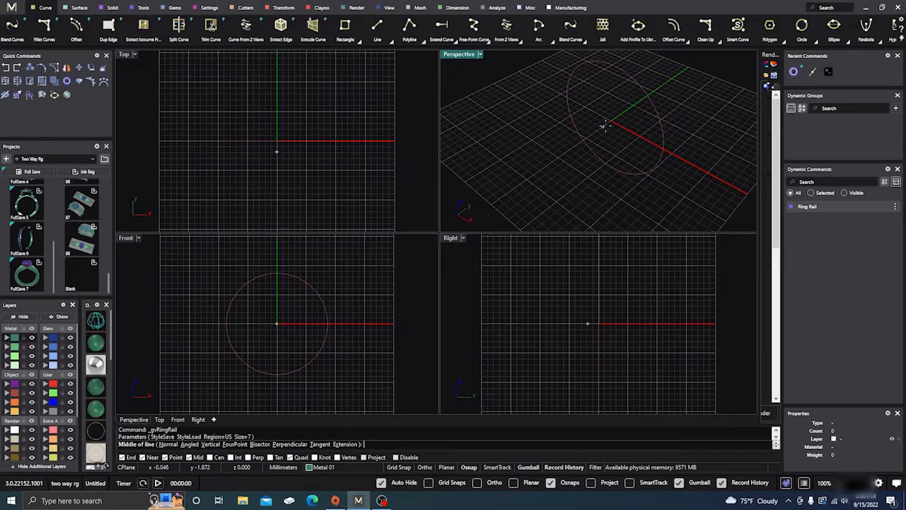
pyautogui.click(612, 65)
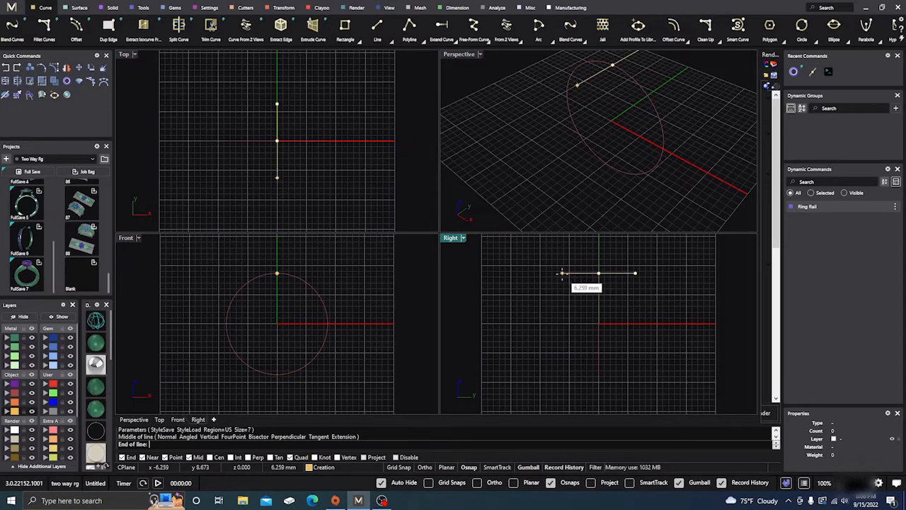
pyautogui.click(562, 274)
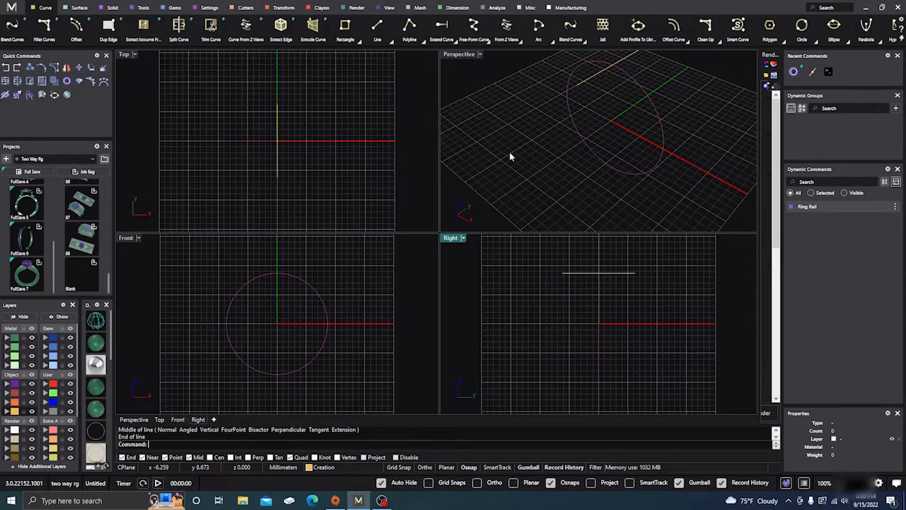
# - Rotate two copies of the line about the origin in the Front view, 90 degrees to each side of the ring
pyautogui.scroll(-4, 536, 179)
pyautogui.moveTo(538, 187)
pyautogui.mouseDown(button='right')
pyautogui.moveTo(528, 171)
pyautogui.moveTo(535, 177)
pyautogui.mouseUp(button='right')
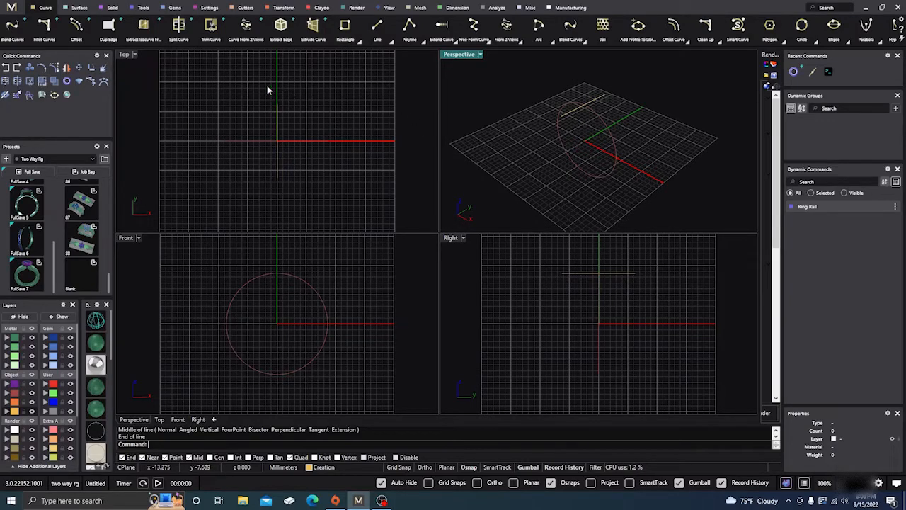
pyautogui.moveTo(271, 191); pyautogui.dragTo(252, 141)
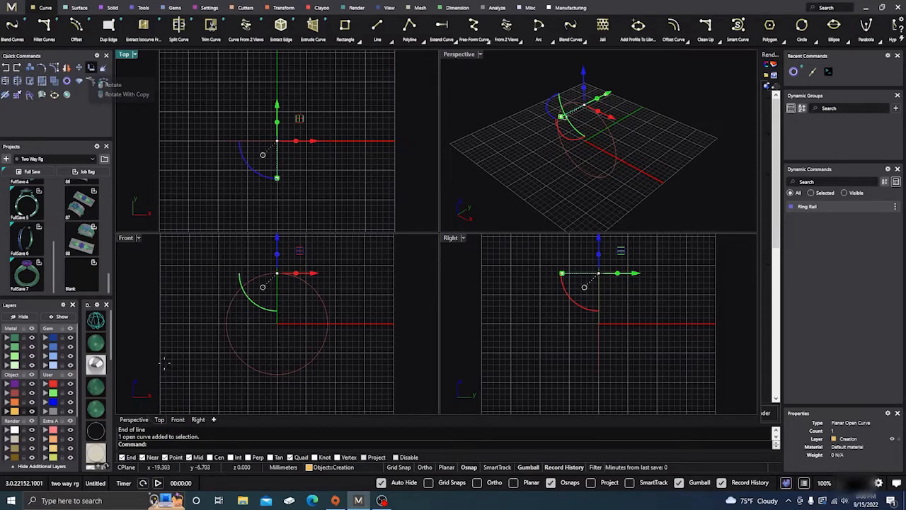
pyautogui.click(184, 445)
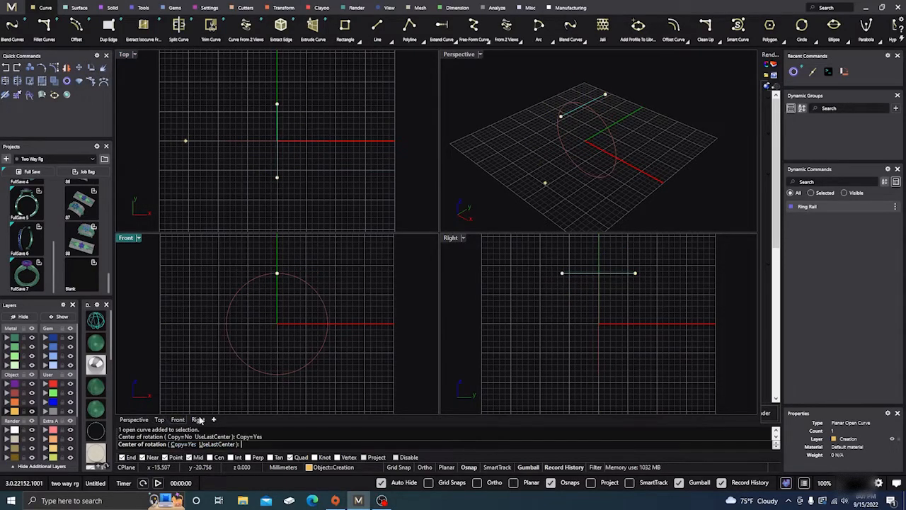
pyautogui.click(278, 324)
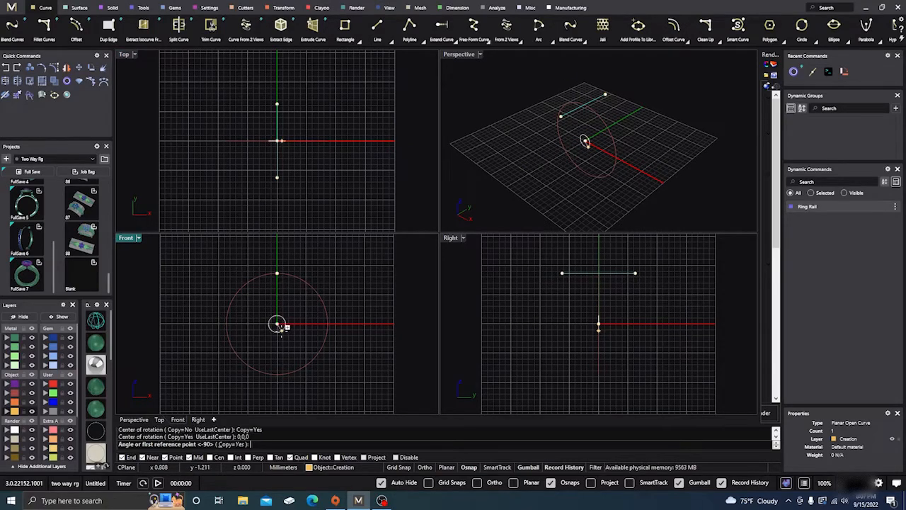
pyautogui.click(278, 246)
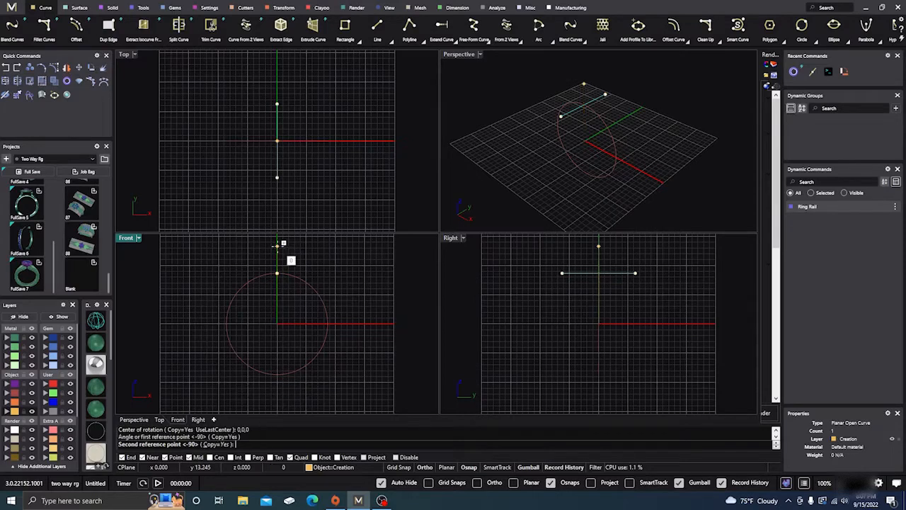
pyautogui.click(381, 326)
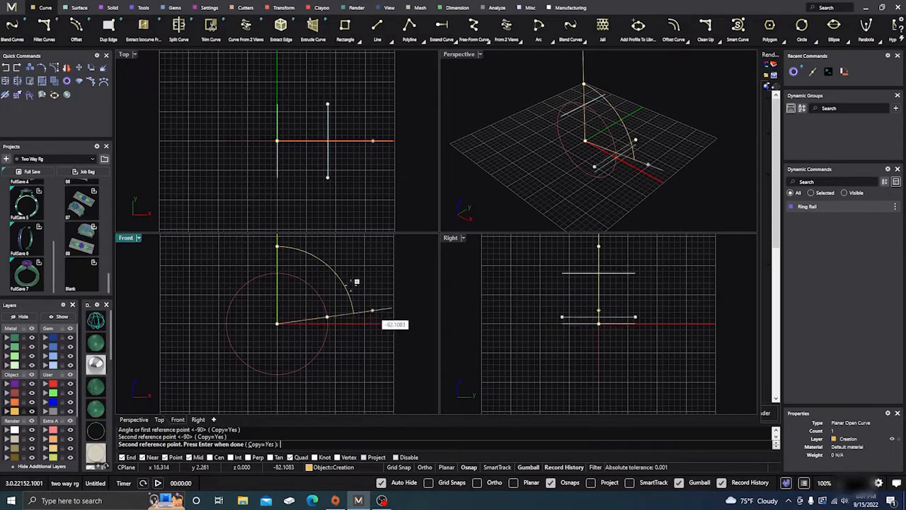
pyautogui.click(184, 322)
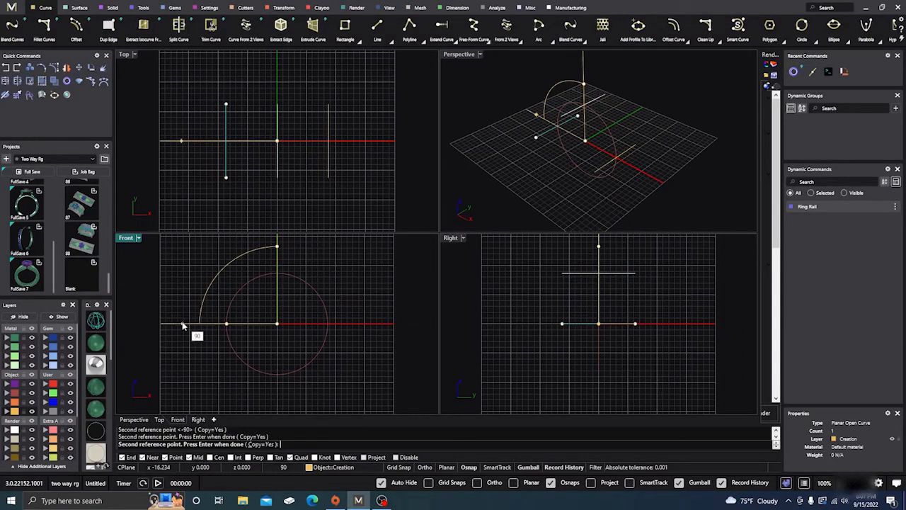
pyautogui.press('Return')
pyautogui.click(472, 116)
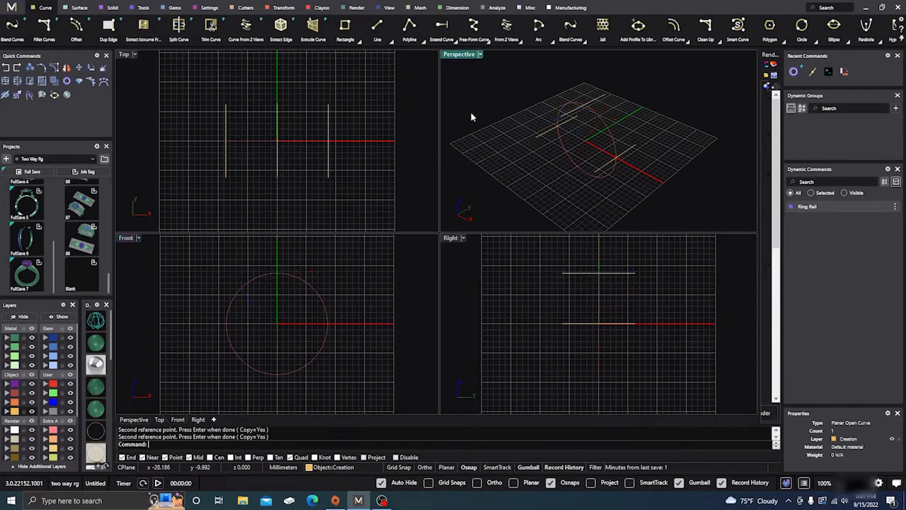
# - Start a Sweep 1 surface using the ring circle as the rail and the three lines as profiles
pyautogui.moveTo(472, 115); pyautogui.dragTo(538, 151, button='right')
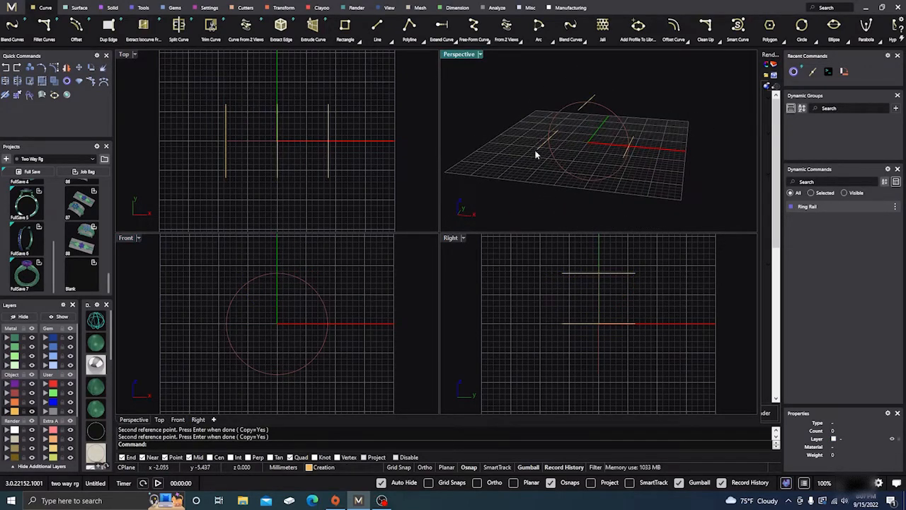
pyautogui.click(78, 8)
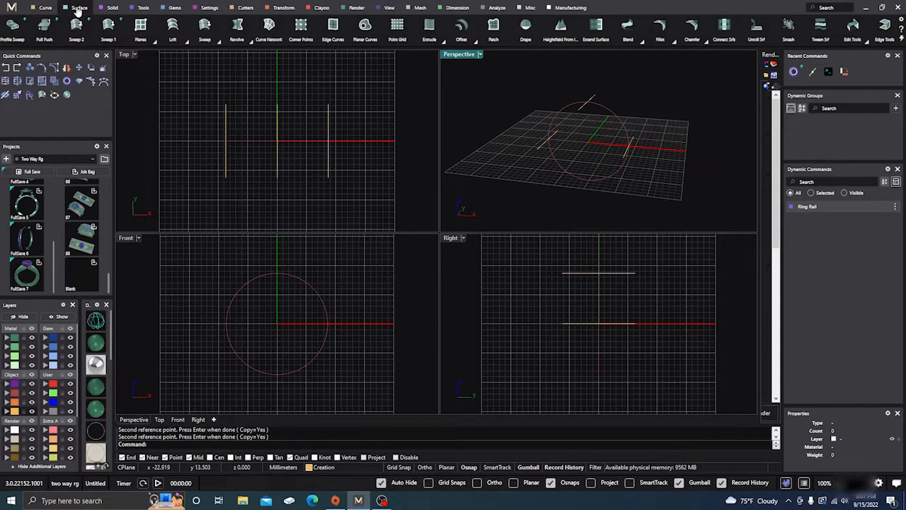
pyautogui.click(108, 28)
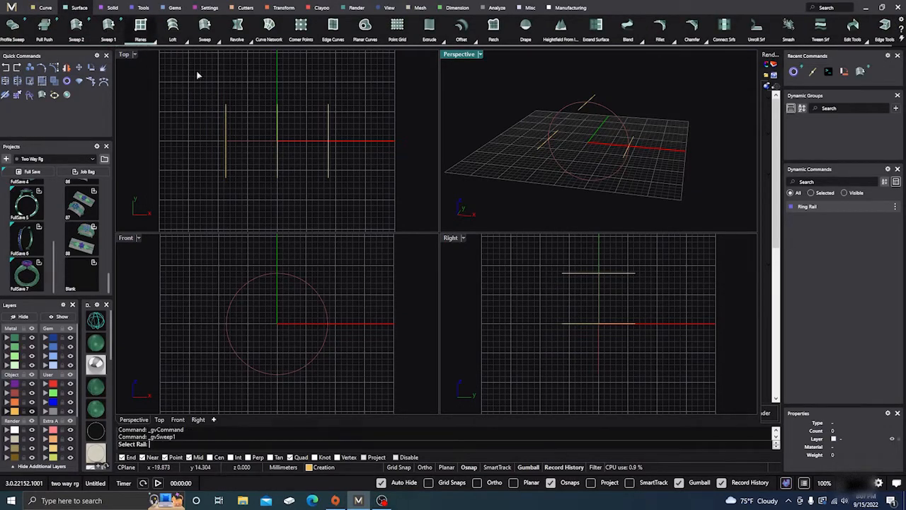
pyautogui.click(575, 182)
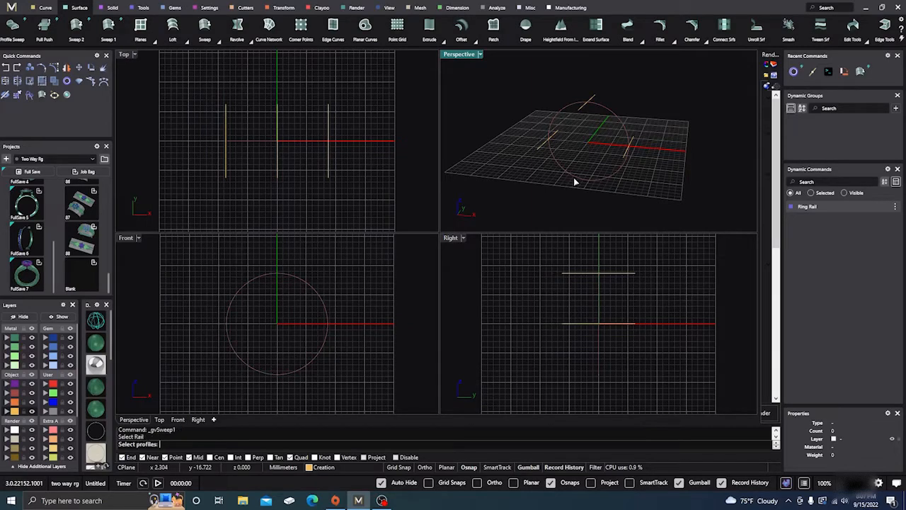
pyautogui.click(539, 149)
pyautogui.click(581, 112)
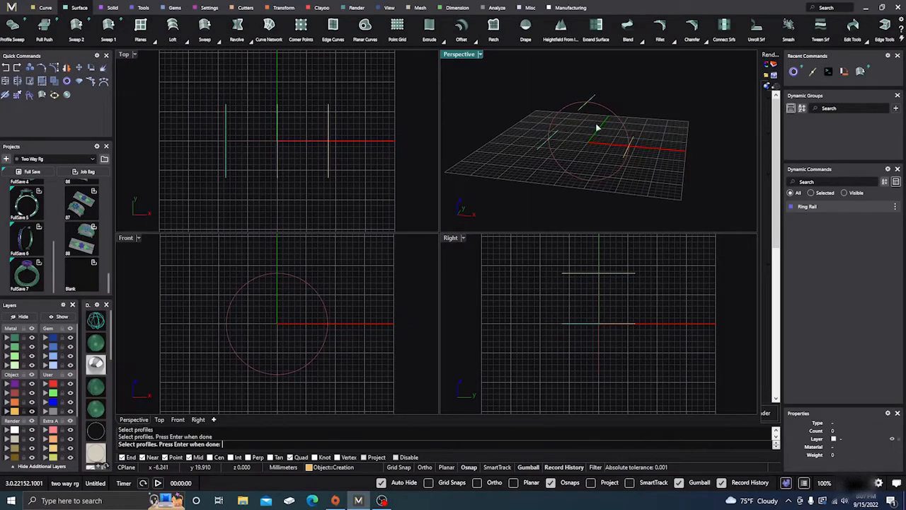
pyautogui.click(637, 141)
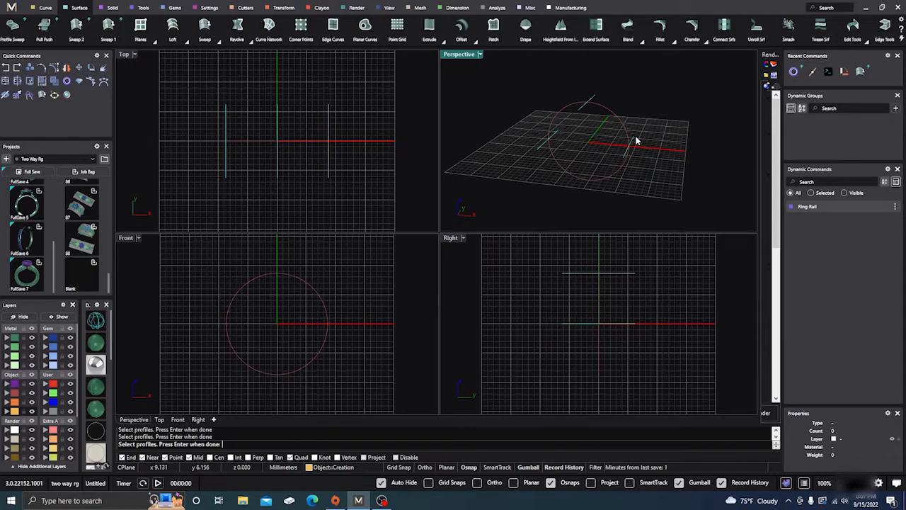
pyautogui.press('Return')
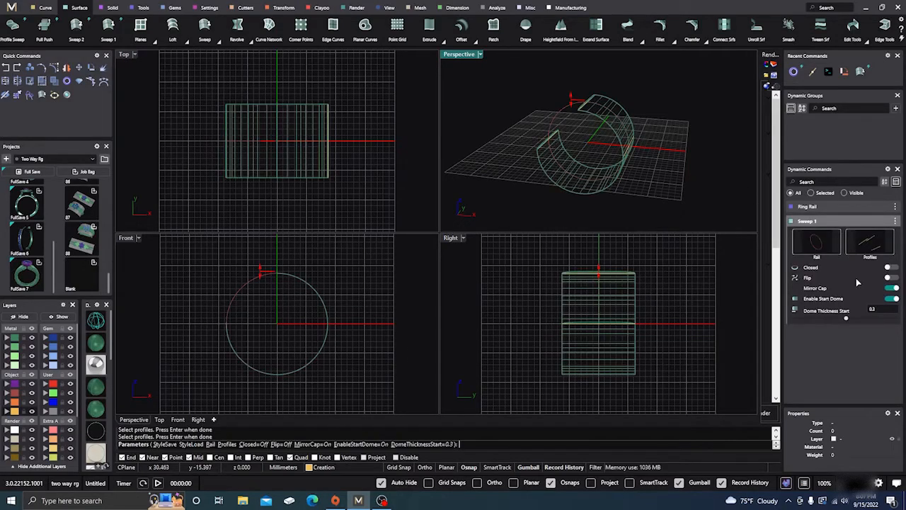
# - Flip the sweep to cover the ring's upper half and disable Mirror Cap and both the start and end domes
pyautogui.click(890, 279)
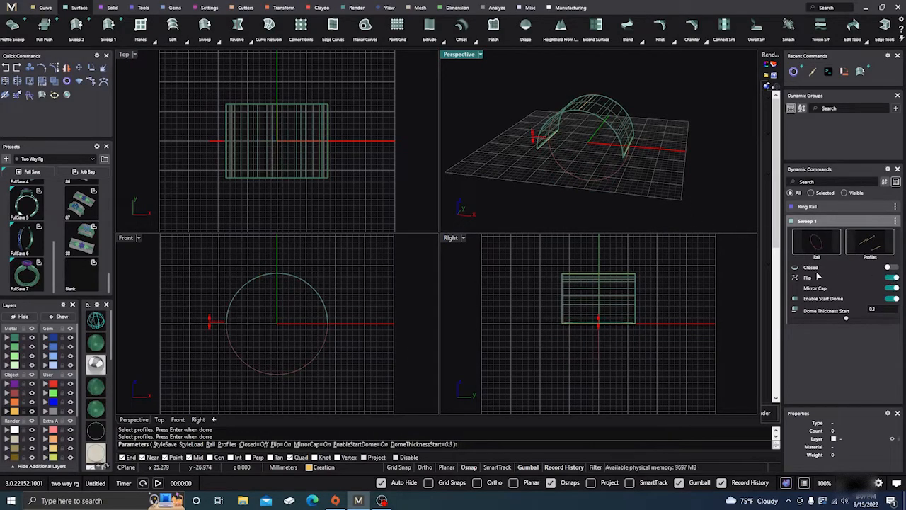
pyautogui.click(893, 288)
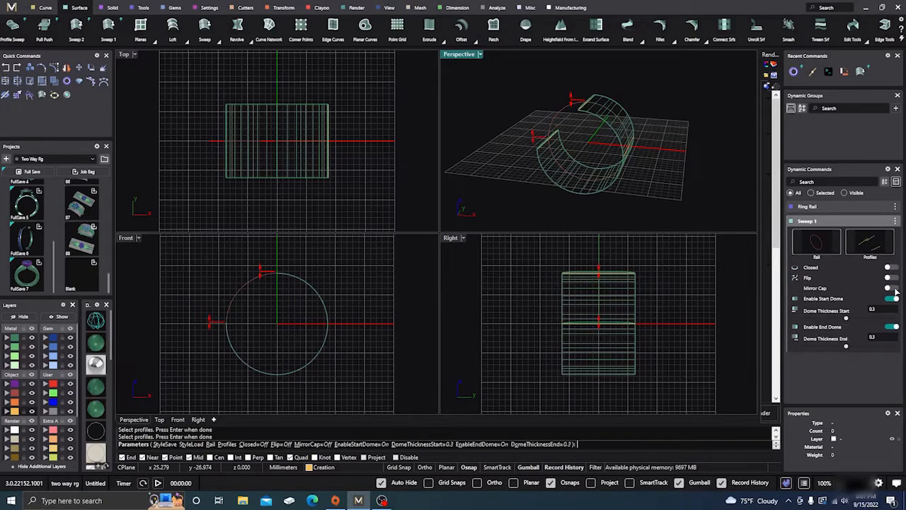
pyautogui.click(894, 298)
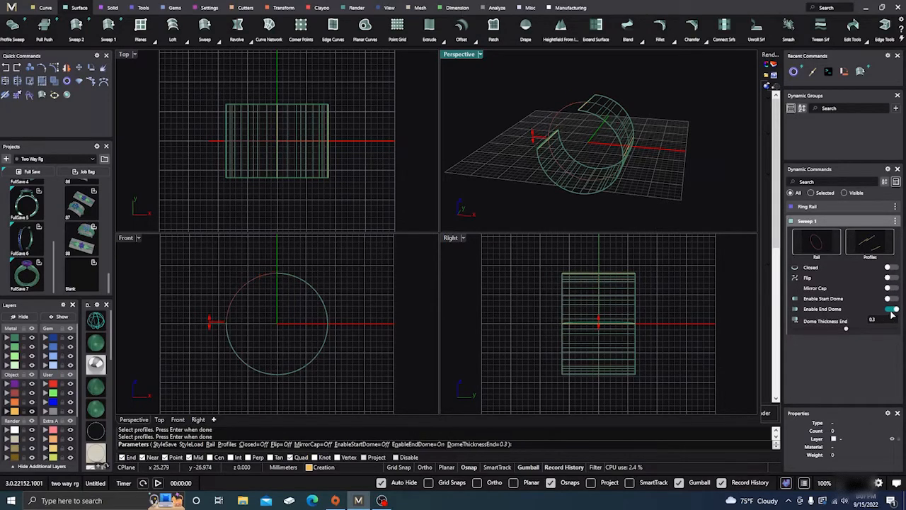
pyautogui.click(891, 311)
pyautogui.click(891, 278)
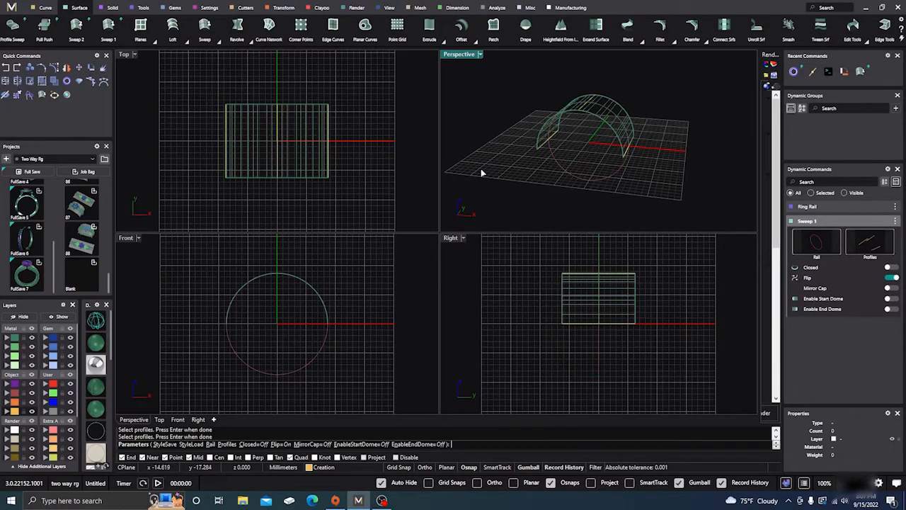
pyautogui.press('Return')
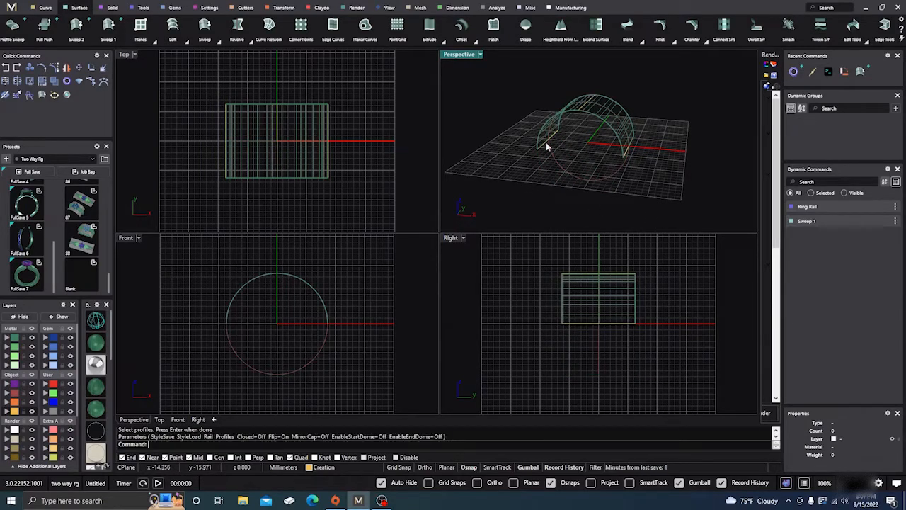
# - Move the swept half-ring surface to the User 04 layer and deselect it
pyautogui.moveTo(590, 169); pyautogui.dragTo(578, 166, button='right')
pyautogui.click(599, 126)
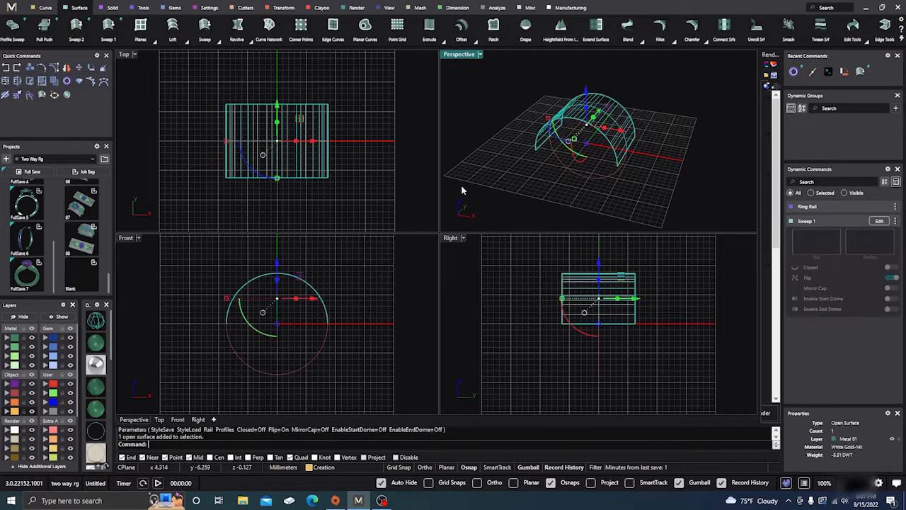
pyautogui.click(50, 412)
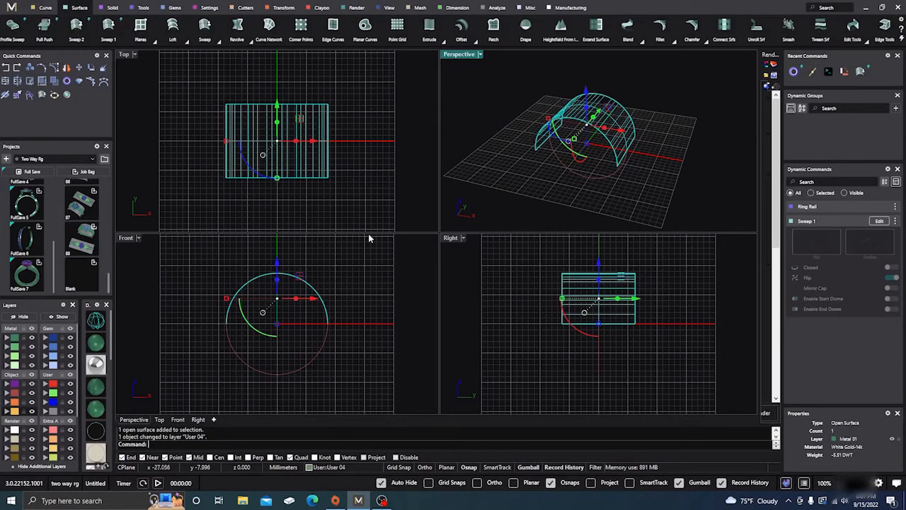
pyautogui.click(504, 142)
pyautogui.moveTo(505, 170); pyautogui.dragTo(499, 172, button='right')
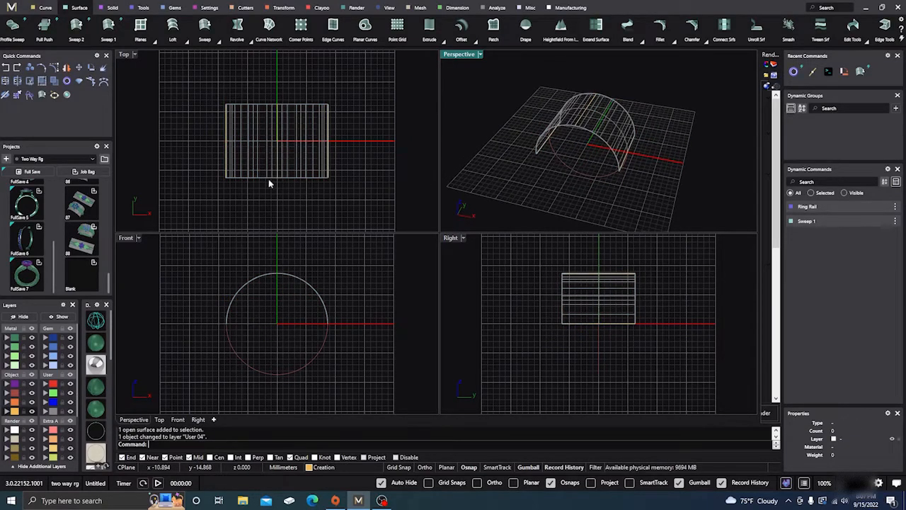
# - Generate a flat base from the swept half-ring surface with Auto Base
pyautogui.scroll(-3, 341, 191)
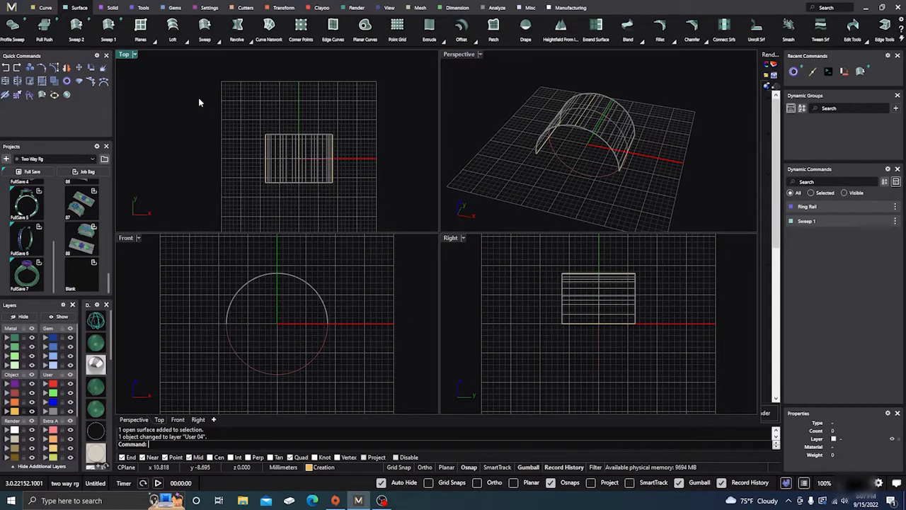
pyautogui.click(284, 8)
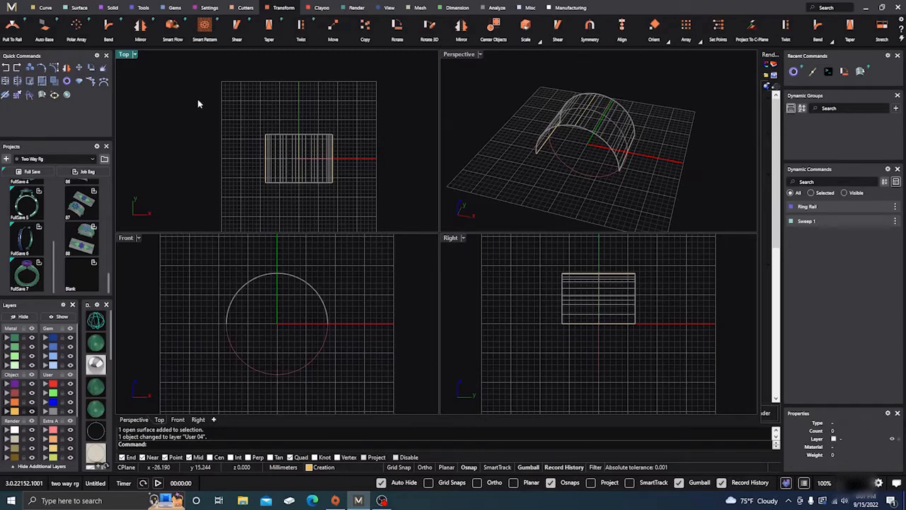
pyautogui.click(44, 30)
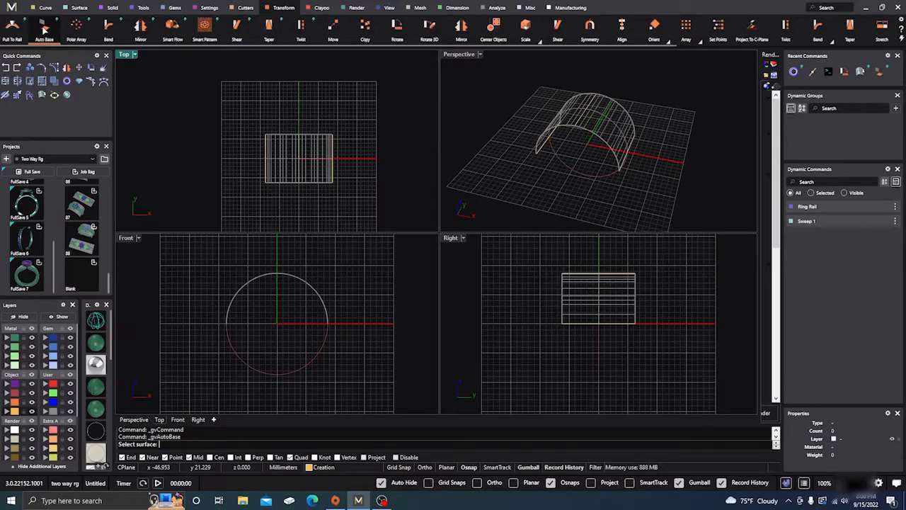
pyautogui.click(604, 131)
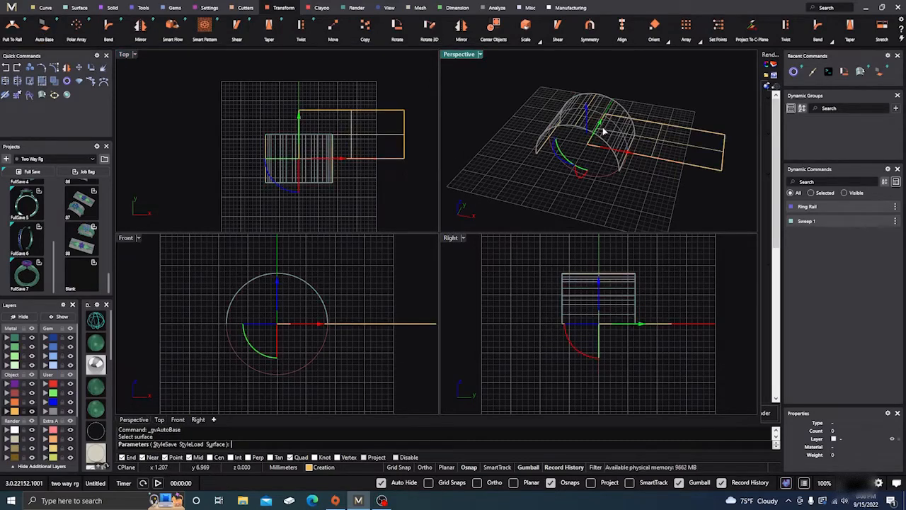
pyautogui.press('Return')
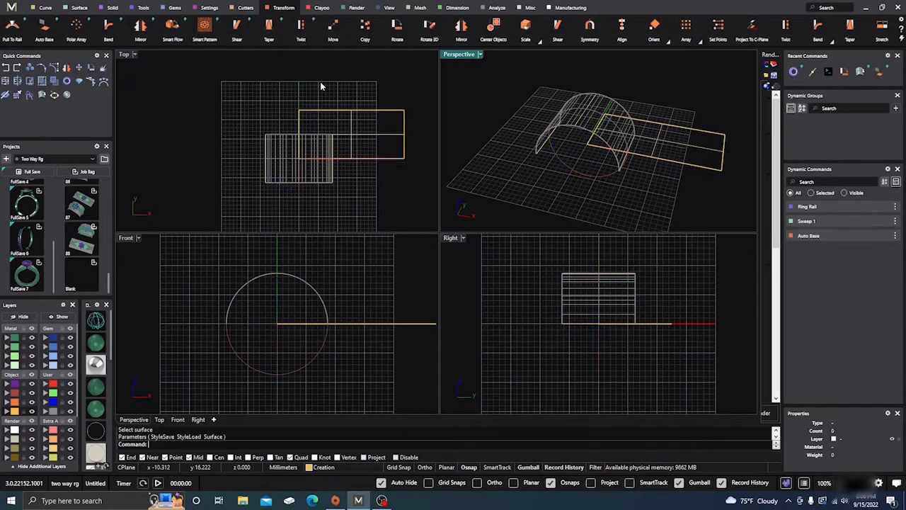
# - Center the flat base surface at the origin on all three axes with Center Objects
pyautogui.click(420, 98)
pyautogui.click(394, 133)
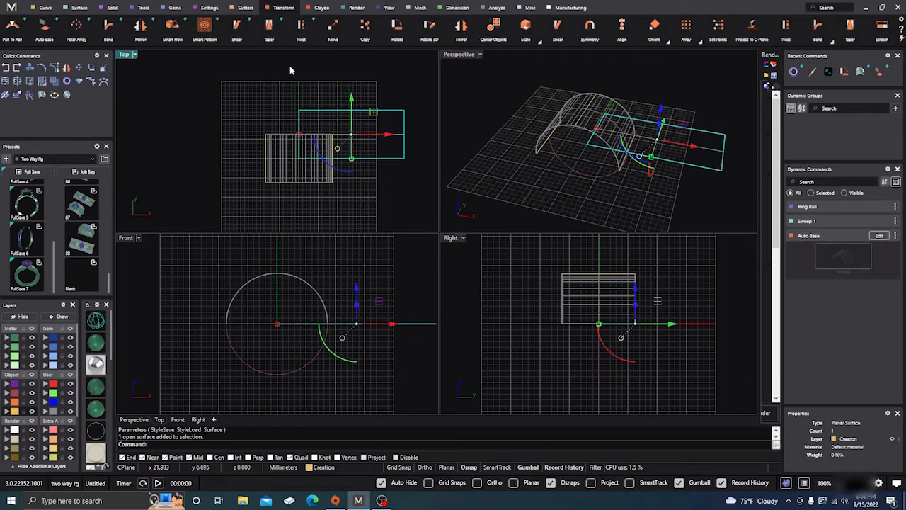
pyautogui.click(494, 29)
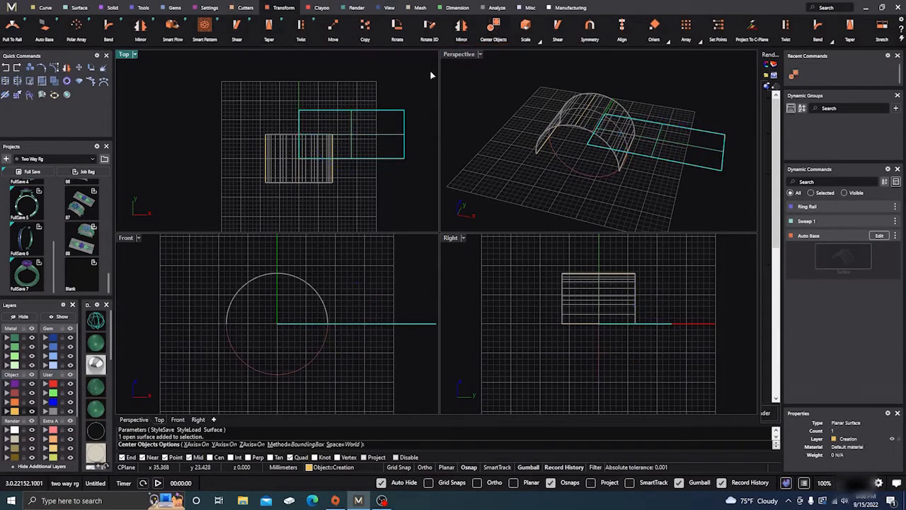
pyautogui.press('Return')
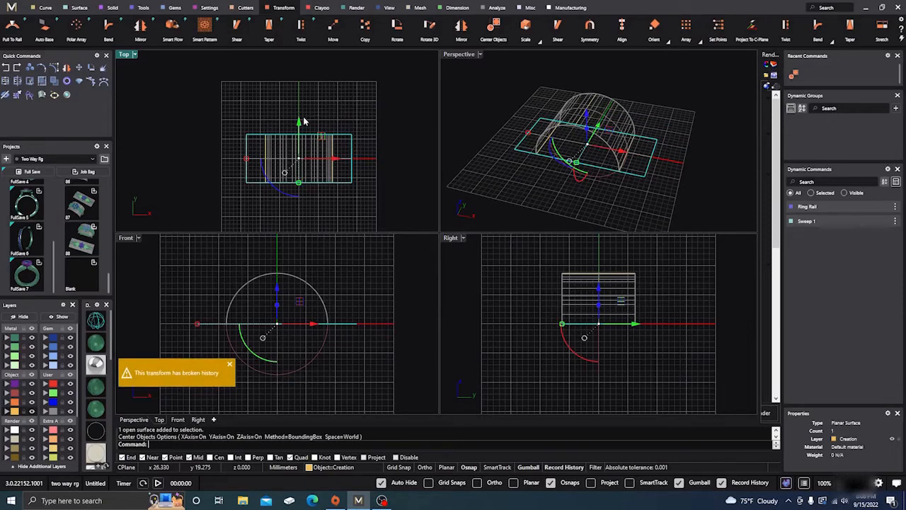
# - Move the flat base along the Y axis clear of the half-ring surface and deselect it
pyautogui.scroll(-1, 293, 217)
pyautogui.moveTo(298, 133); pyautogui.dragTo(333, 87)
pyautogui.click(382, 92)
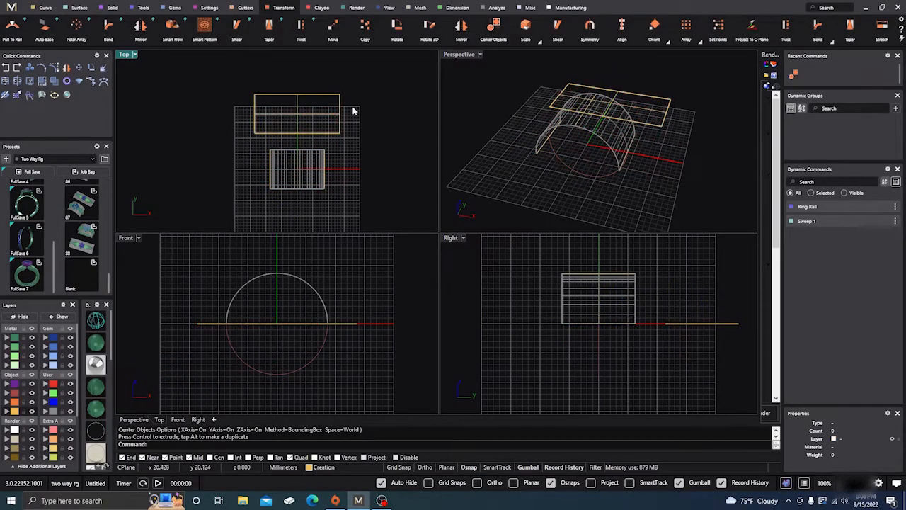
# - Assign the flat base to the User 04 layer and deselect it
pyautogui.click(328, 121)
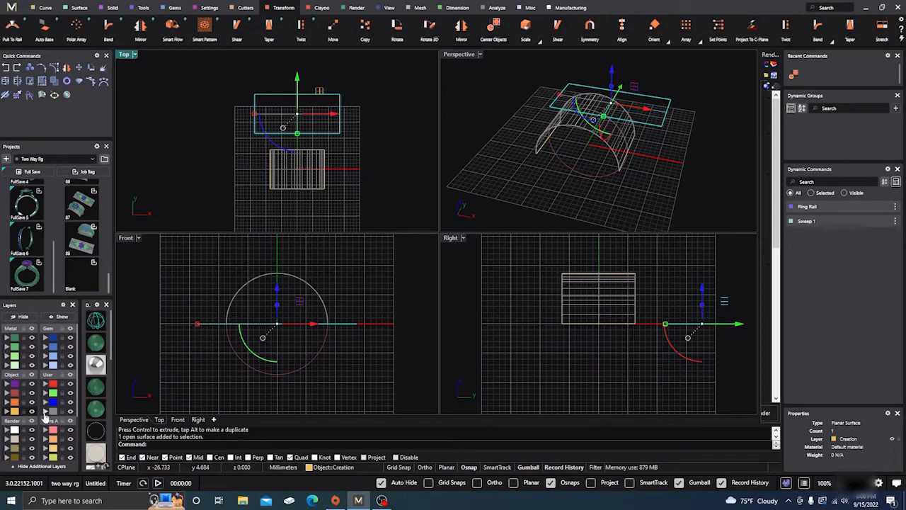
pyautogui.click(44, 412)
pyautogui.click(219, 145)
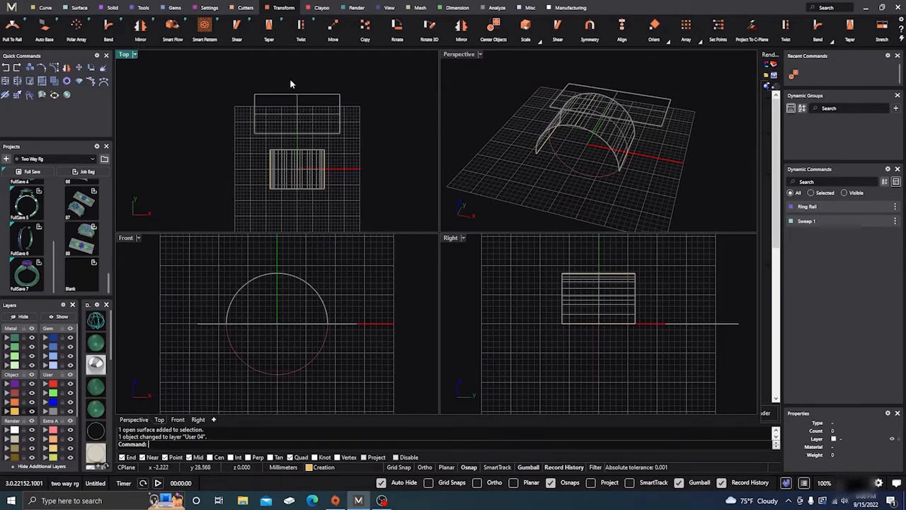
# - Start a Gem with Diamond cut and Round shape, choosing the 0.257 ct, 4.10 mm size from the size list
pyautogui.scroll(2, 289, 78)
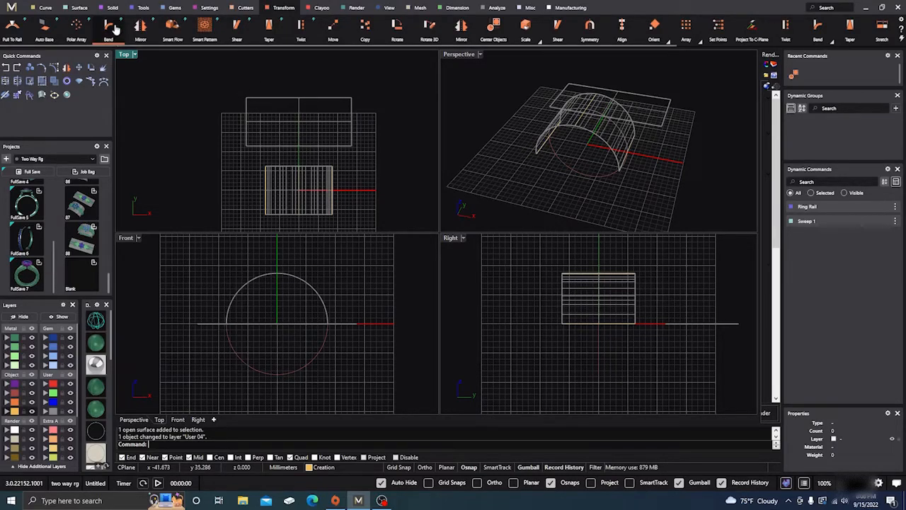
pyautogui.click(175, 8)
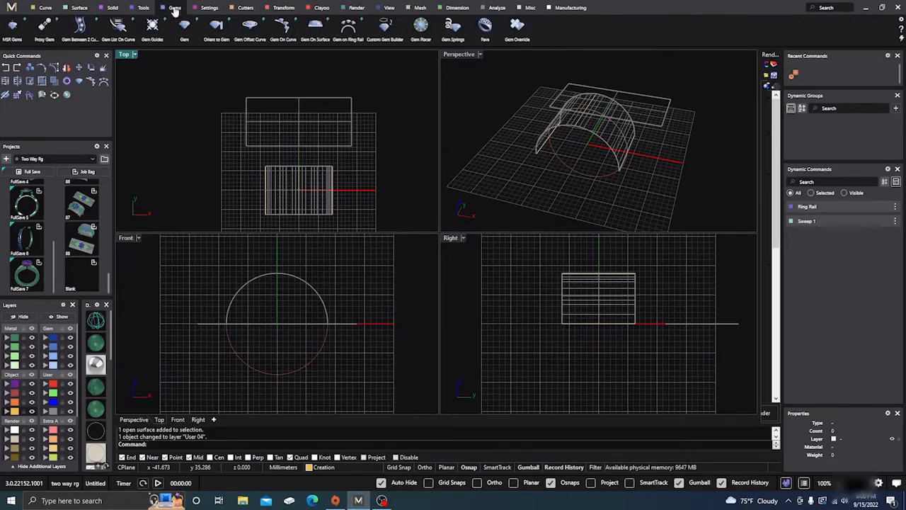
pyautogui.click(184, 28)
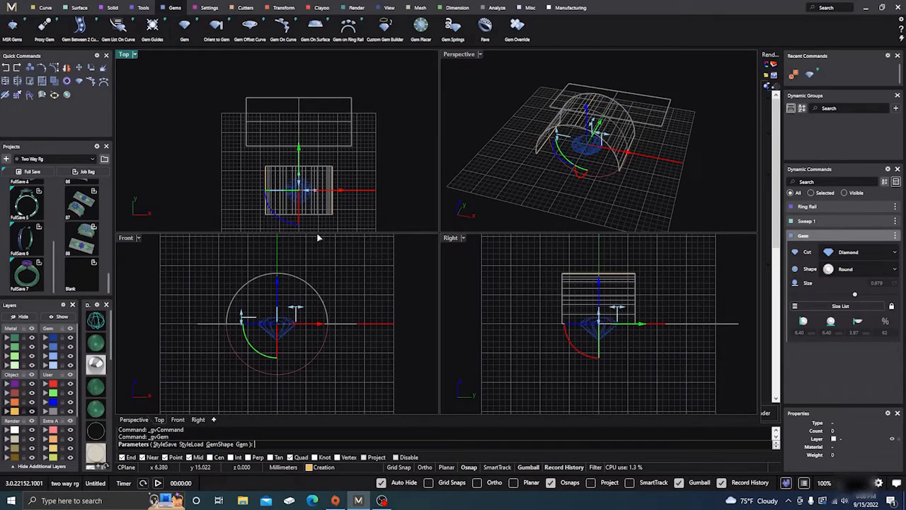
pyautogui.click(841, 306)
pyautogui.click(679, 331)
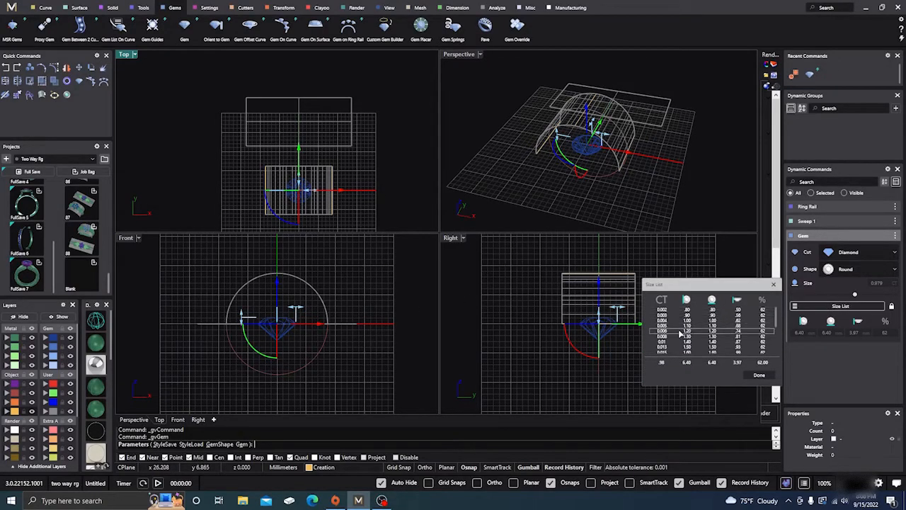
pyautogui.scroll(-3, 681, 332)
pyautogui.scroll(-1, 681, 332)
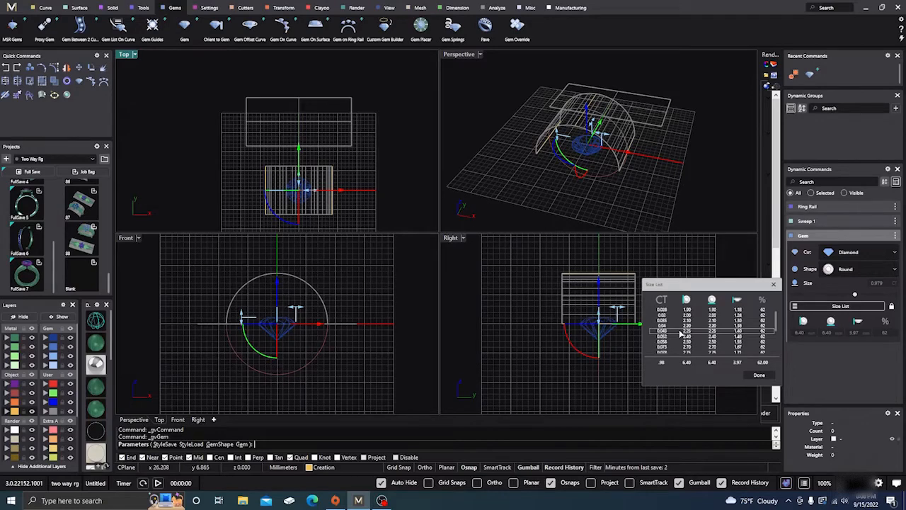
pyautogui.scroll(-5, 681, 332)
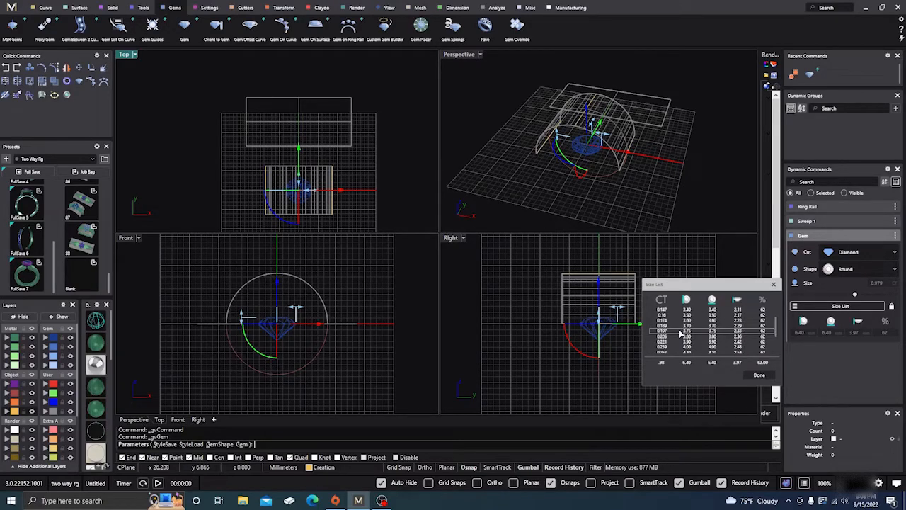
pyautogui.scroll(-1, 669, 339)
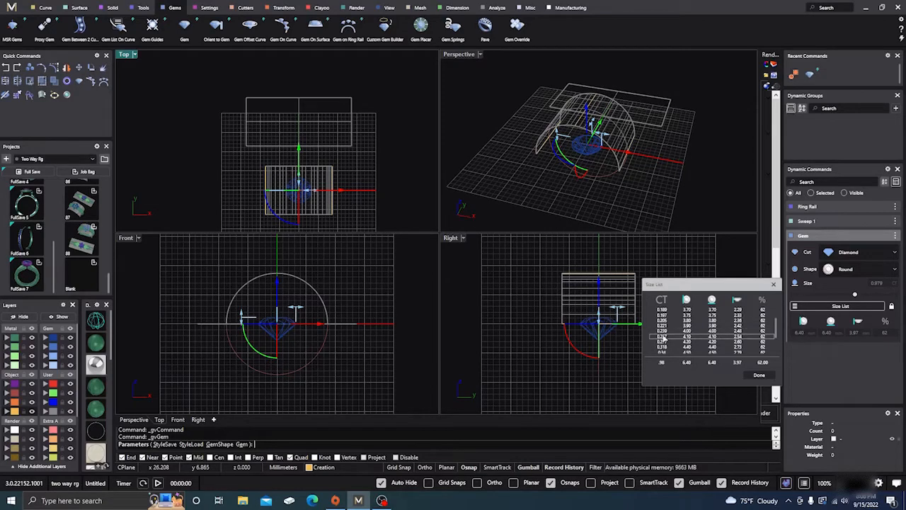
pyautogui.click(662, 338)
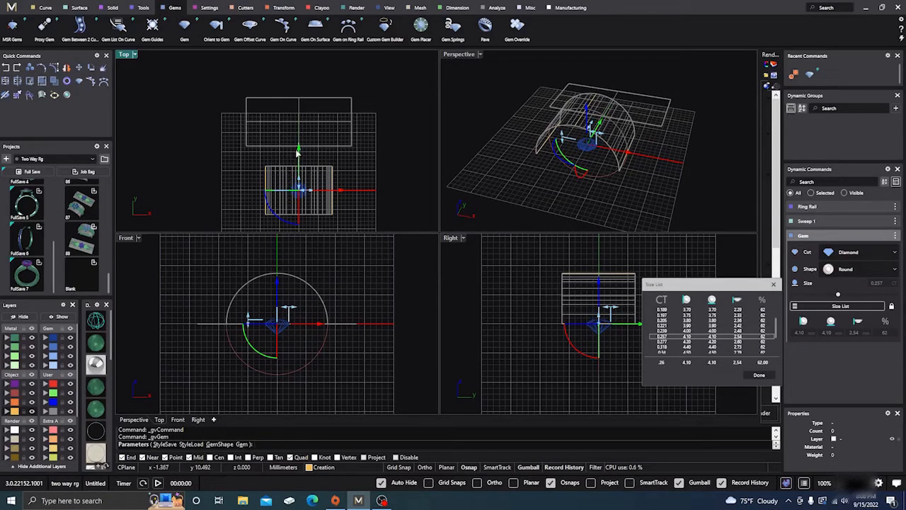
# - Move the gem along the Y axis to about the middle of the flat base
pyautogui.moveTo(297, 151); pyautogui.dragTo(302, 83)
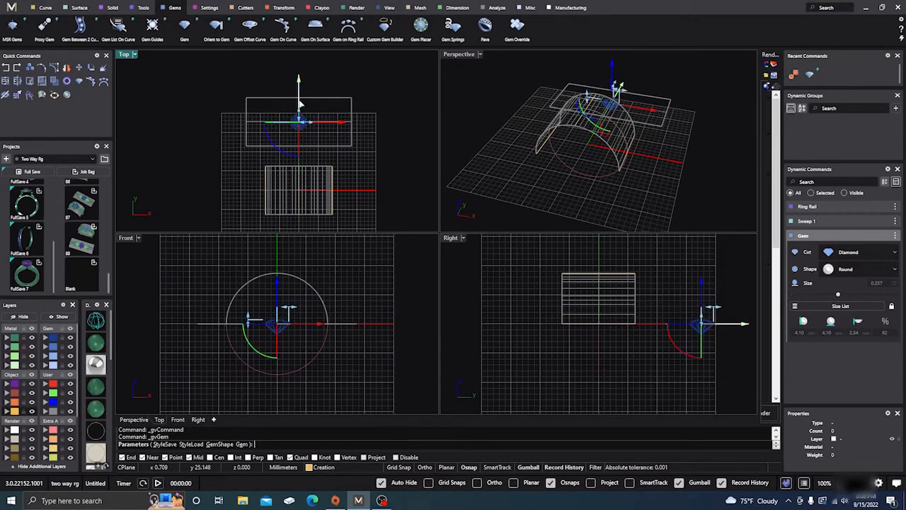
pyautogui.doubleClick(126, 55)
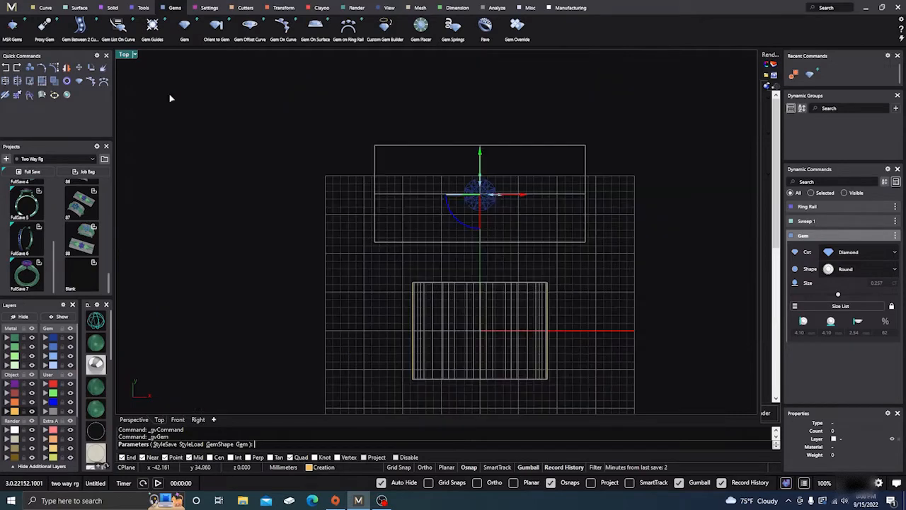
pyautogui.moveTo(356, 267); pyautogui.dragTo(286, 305, button='right')
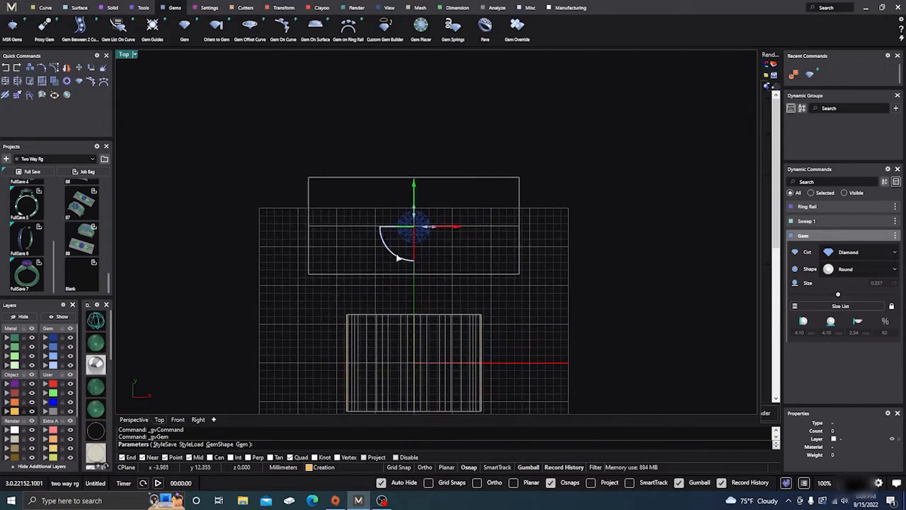
pyautogui.scroll(3, 311, 297)
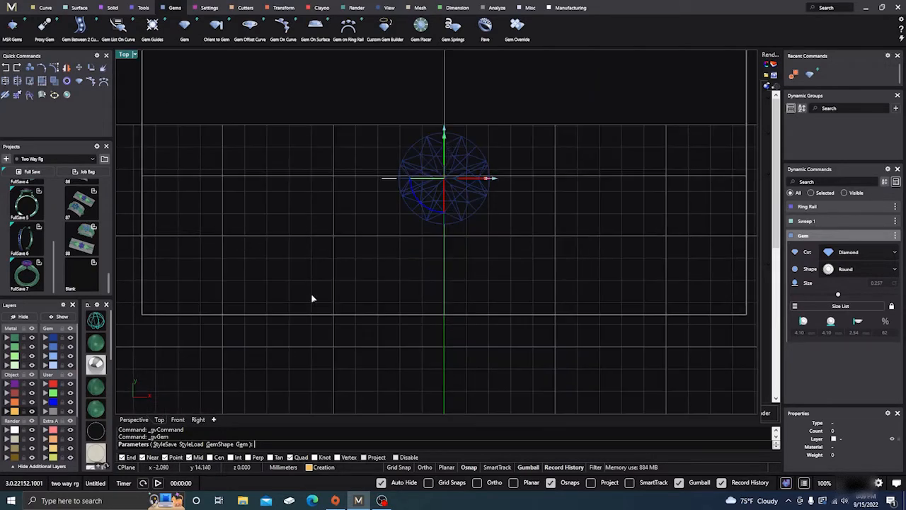
# - Inspect the gem on the flat base in shaded display and return to wireframe
pyautogui.click(95, 363)
pyautogui.moveTo(407, 377); pyautogui.dragTo(401, 407, button='right')
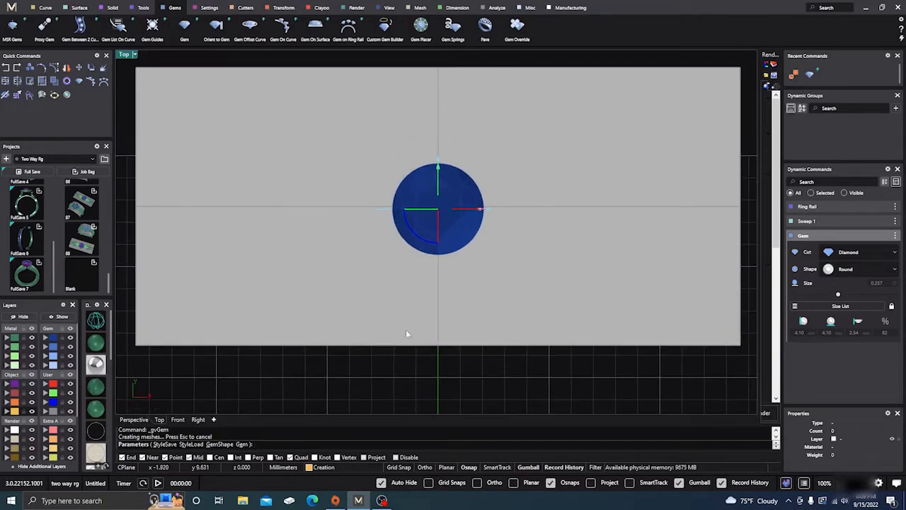
pyautogui.scroll(2, 434, 180)
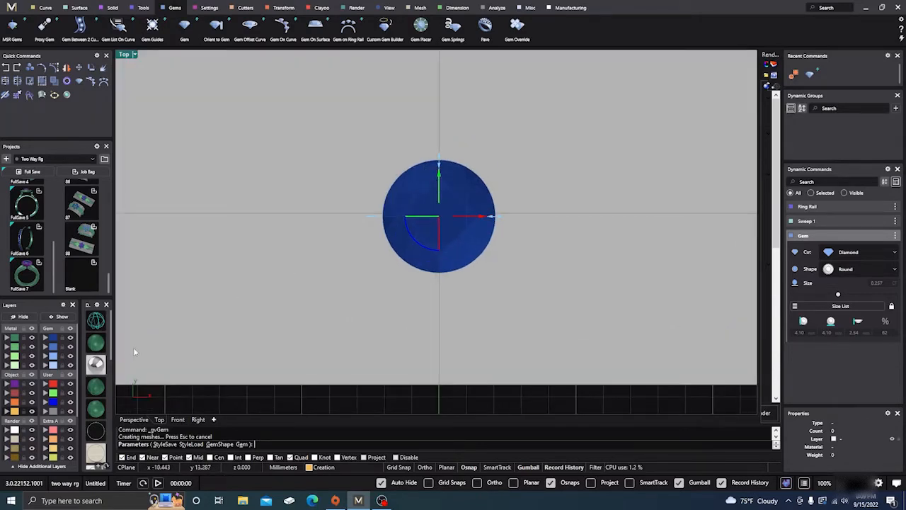
pyautogui.click(96, 320)
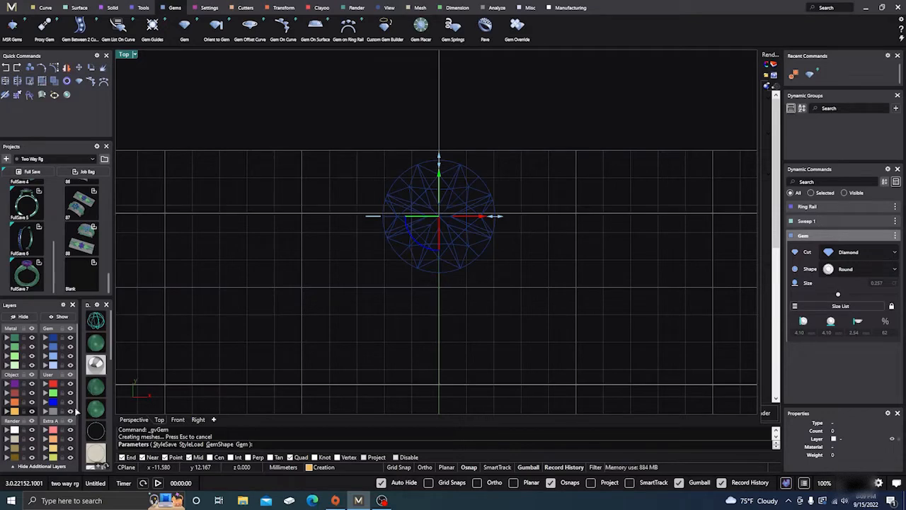
# - Fine-align the gem's center with the flat base's horizontal centerline and finish the Gem command
pyautogui.scroll(-2, 427, 320)
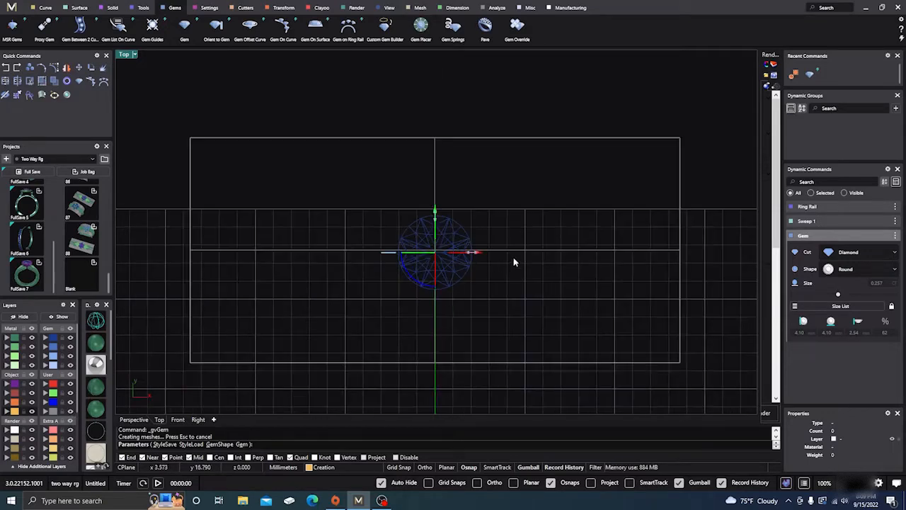
pyautogui.scroll(2, 449, 257)
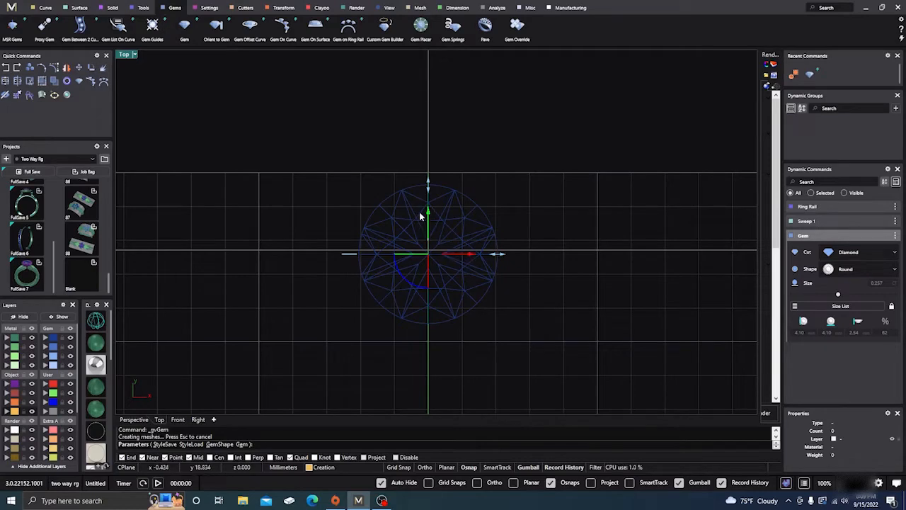
pyautogui.moveTo(428, 212); pyautogui.dragTo(428, 211)
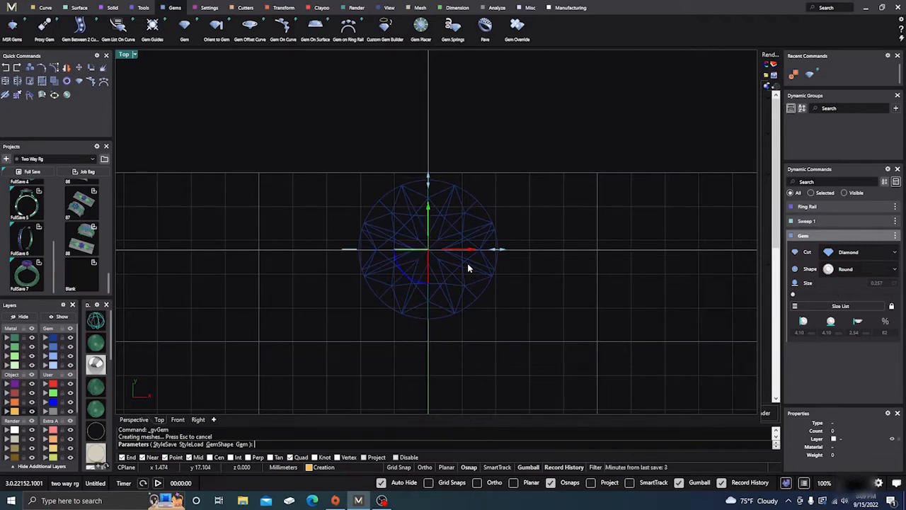
pyautogui.scroll(3, 475, 254)
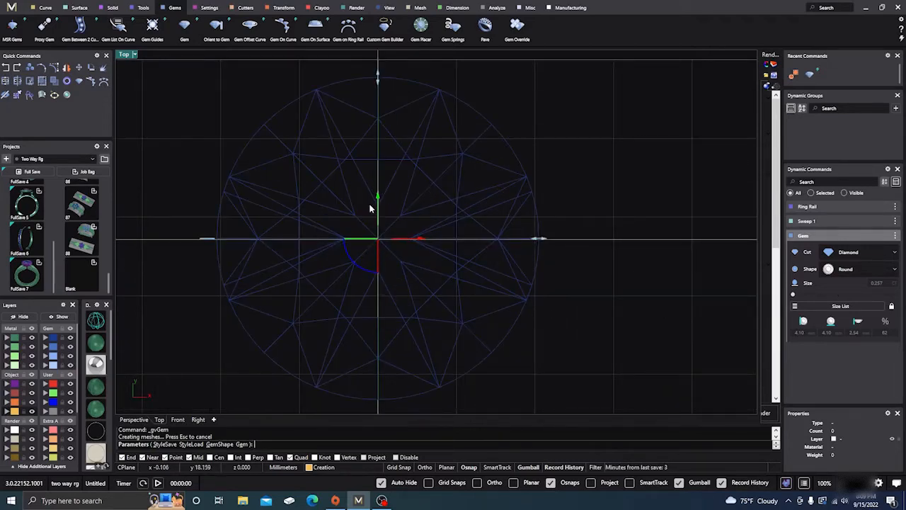
pyautogui.moveTo(378, 197); pyautogui.dragTo(378, 197)
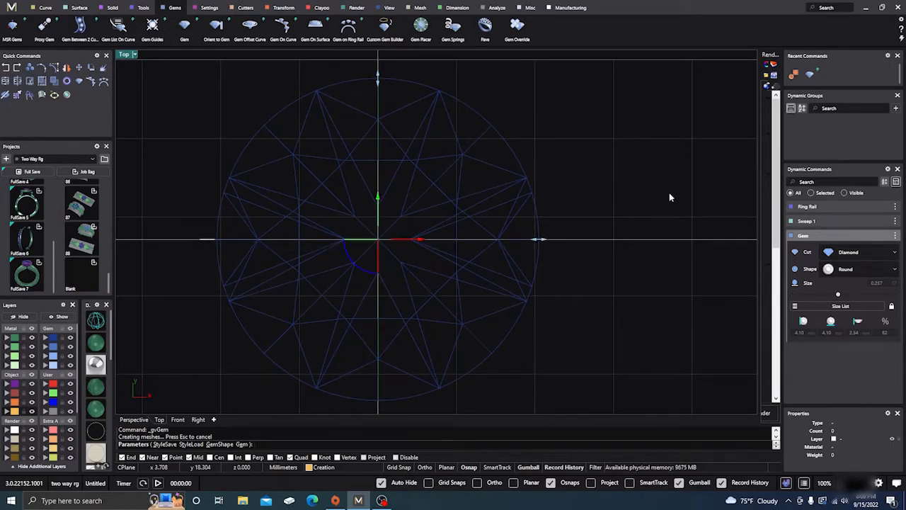
pyautogui.rightClick(588, 256)
# - Show the Top view in a shaded display that reveals the gem's facets, framing the whole flat base
pyautogui.scroll(-8, 542, 308)
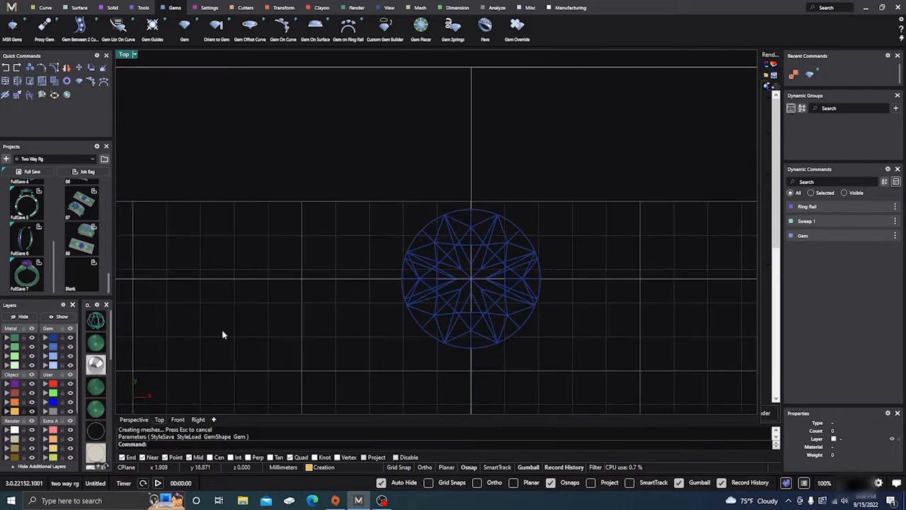
pyautogui.click(95, 387)
pyautogui.scroll(-5, 293, 245)
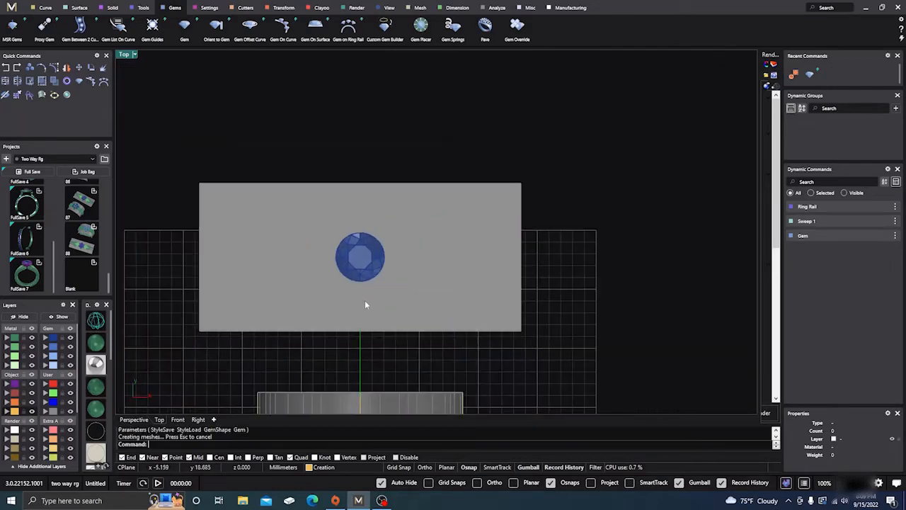
pyautogui.moveTo(366, 303); pyautogui.dragTo(390, 270, button='right')
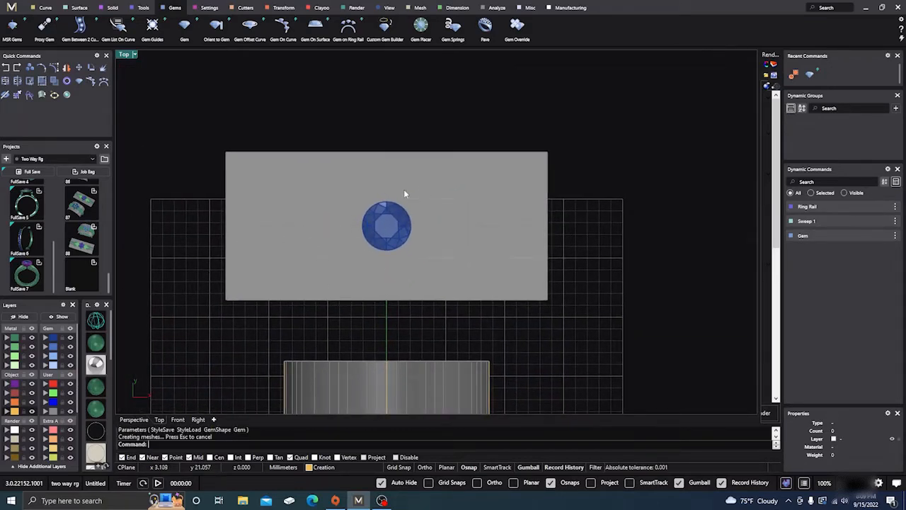
# - Reopen the gem's parameters, review its entry in the size list, and close the edit without changes
pyautogui.click(380, 232)
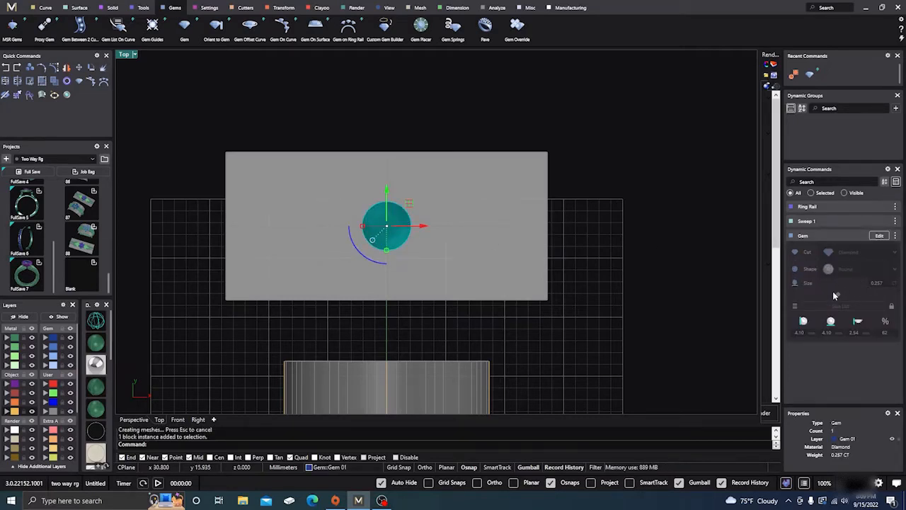
pyautogui.click(883, 236)
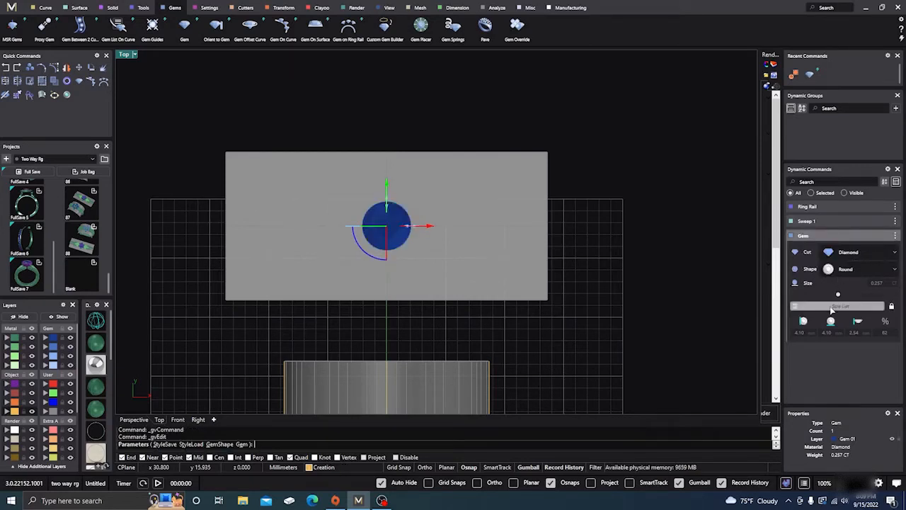
pyautogui.click(836, 306)
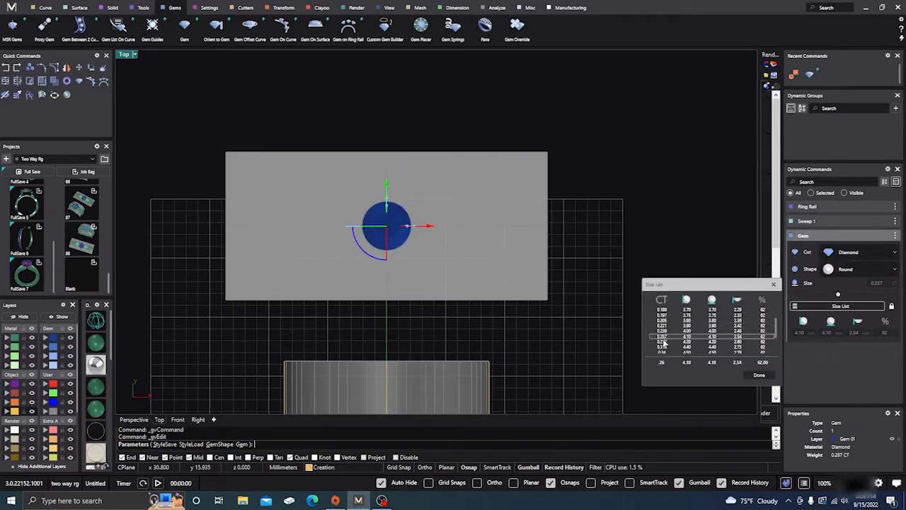
pyautogui.click(759, 376)
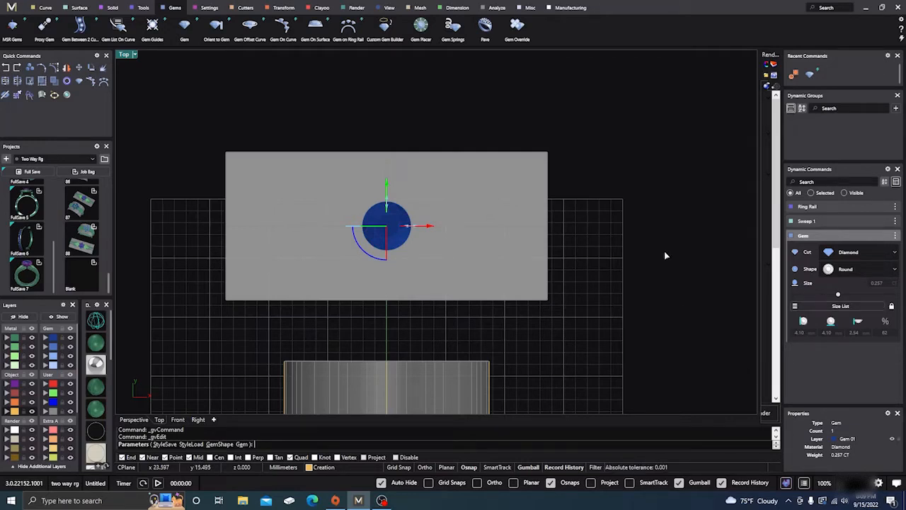
pyautogui.press('Return')
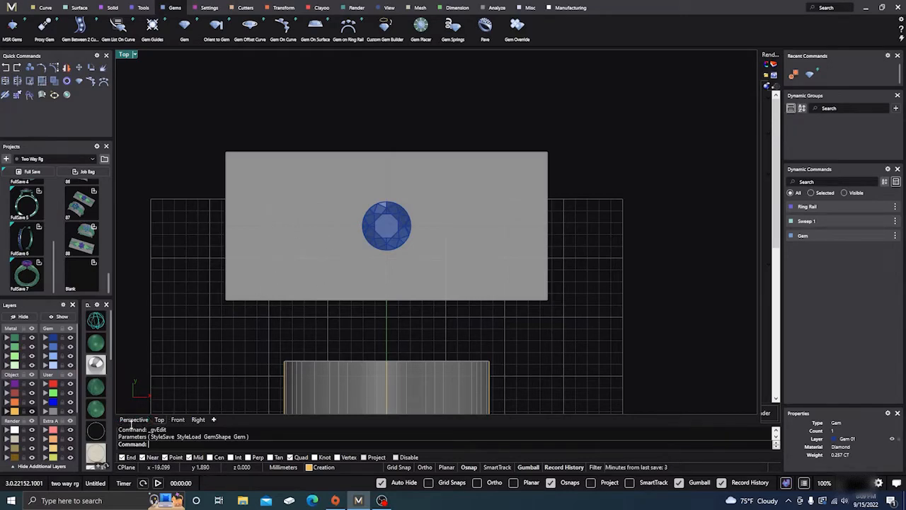
# - Raise the gem straight up above the flat base in the Front view, keeping it below the ring curve's top
pyautogui.click(177, 419)
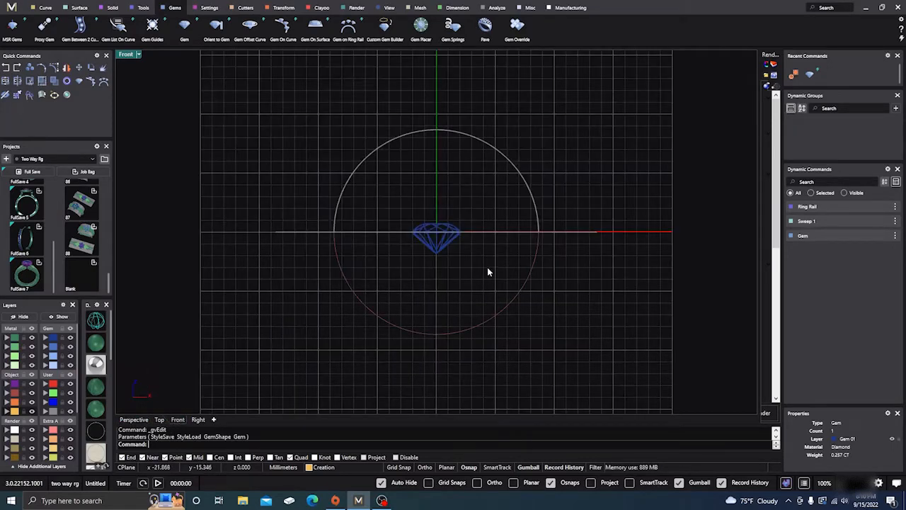
pyautogui.click(428, 281)
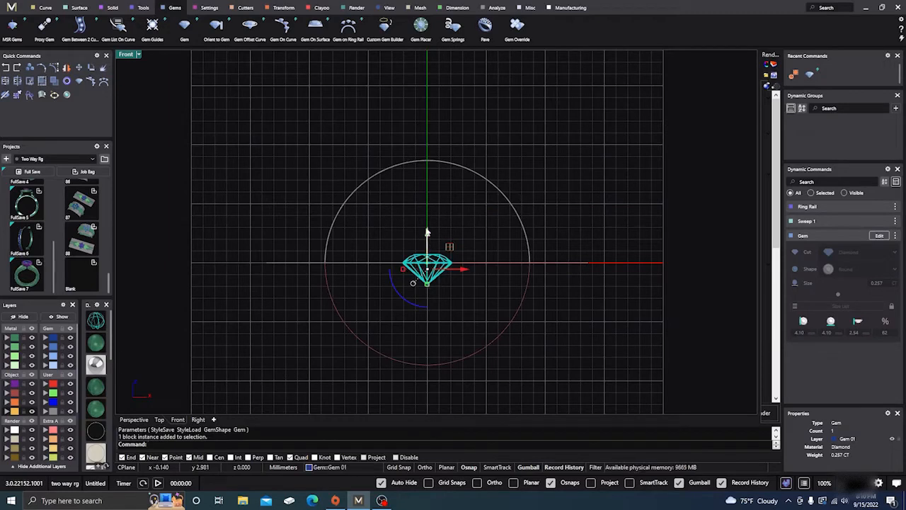
pyautogui.moveTo(427, 234); pyautogui.dragTo(434, 189)
pyautogui.click(334, 124)
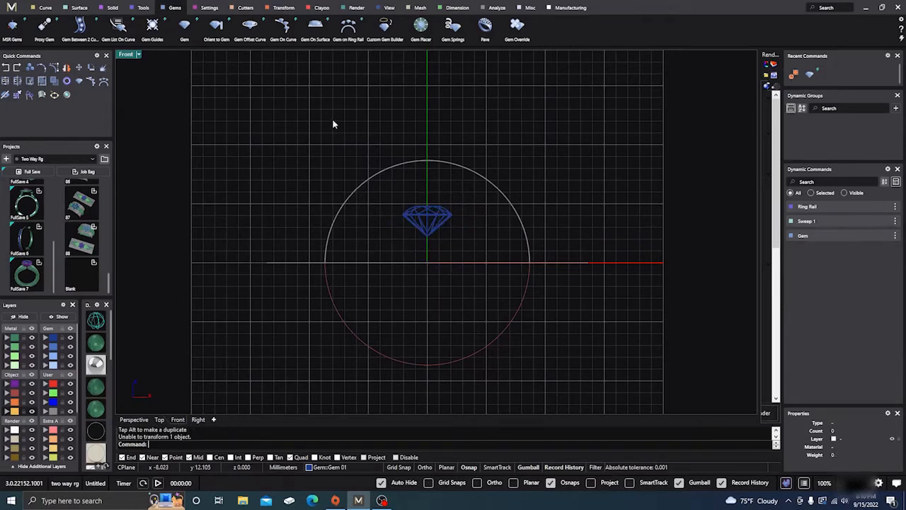
# - Add a bezel around the gem with an angle of -5 and a height of about 5.34 mm, extending below the flat base
pyautogui.click(426, 223)
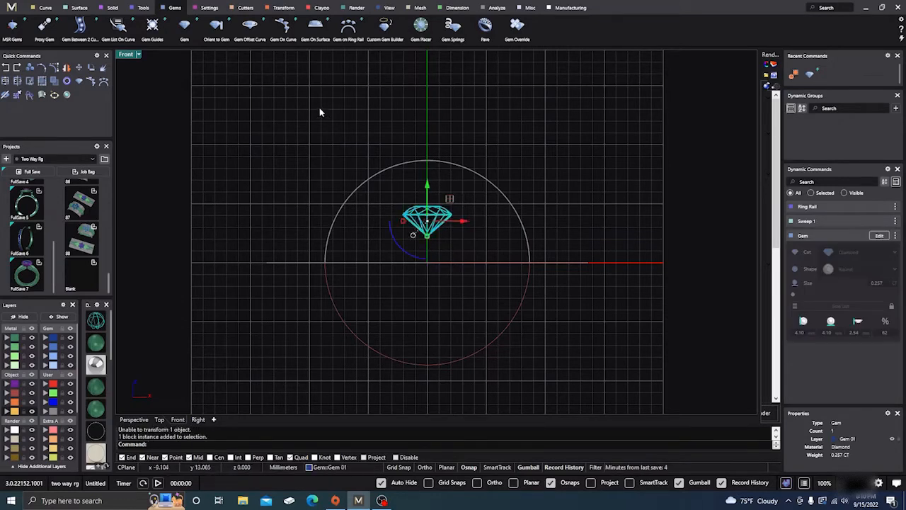
pyautogui.click(209, 9)
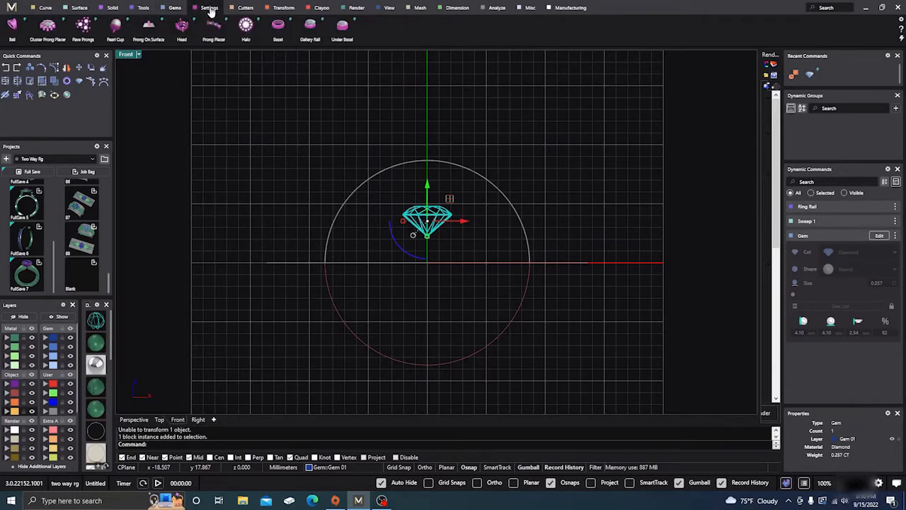
pyautogui.click(278, 30)
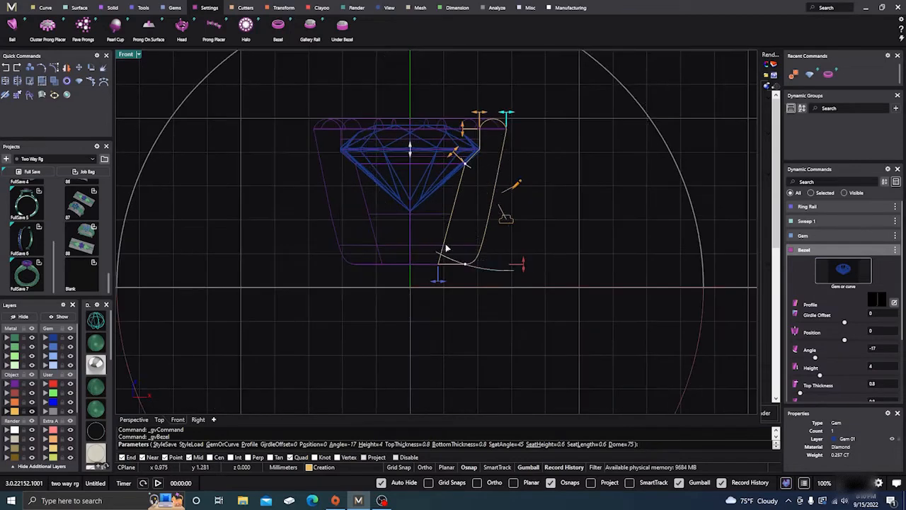
pyautogui.moveTo(466, 265); pyautogui.dragTo(491, 273)
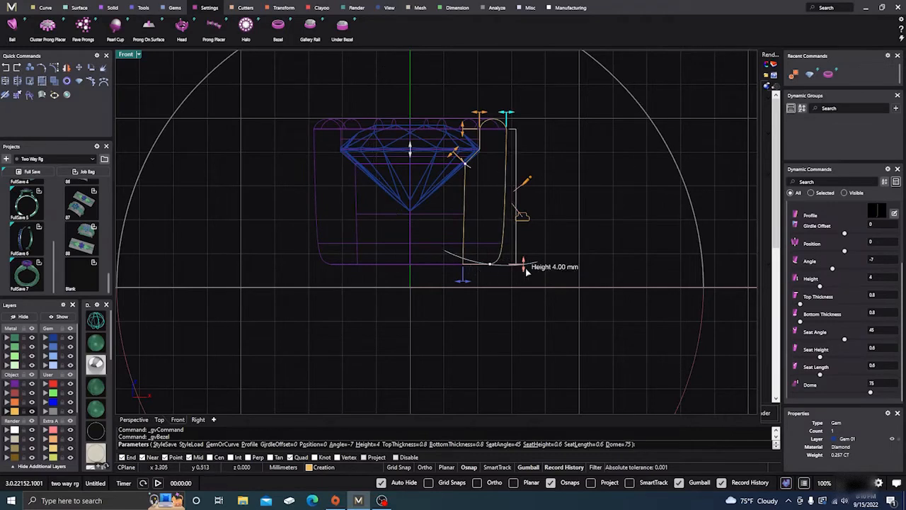
pyautogui.moveTo(525, 267); pyautogui.dragTo(522, 313)
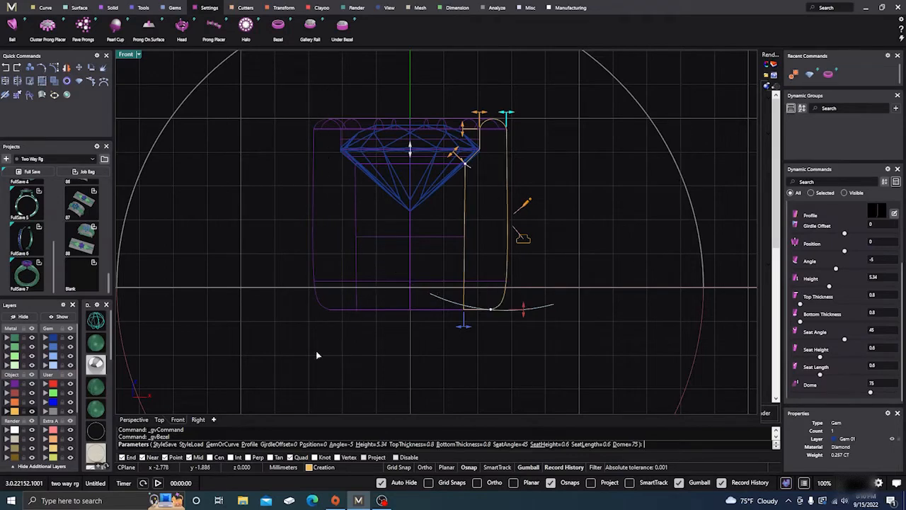
# - Adjust the bezel's seat height to about 0.62 mm and its overall height to about 5.59 mm, and finish the bezel
pyautogui.scroll(-3, 304, 288)
pyautogui.moveTo(472, 238); pyautogui.dragTo(490, 258, button='right')
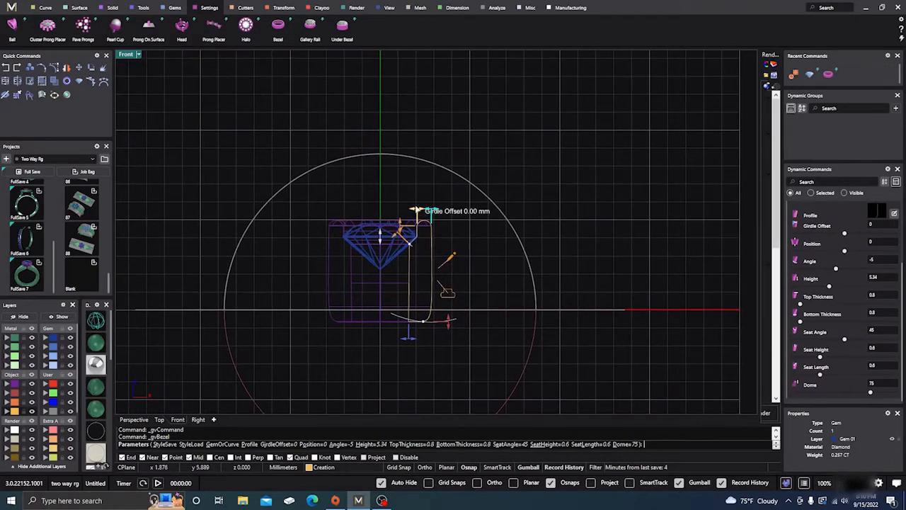
pyautogui.scroll(3, 419, 215)
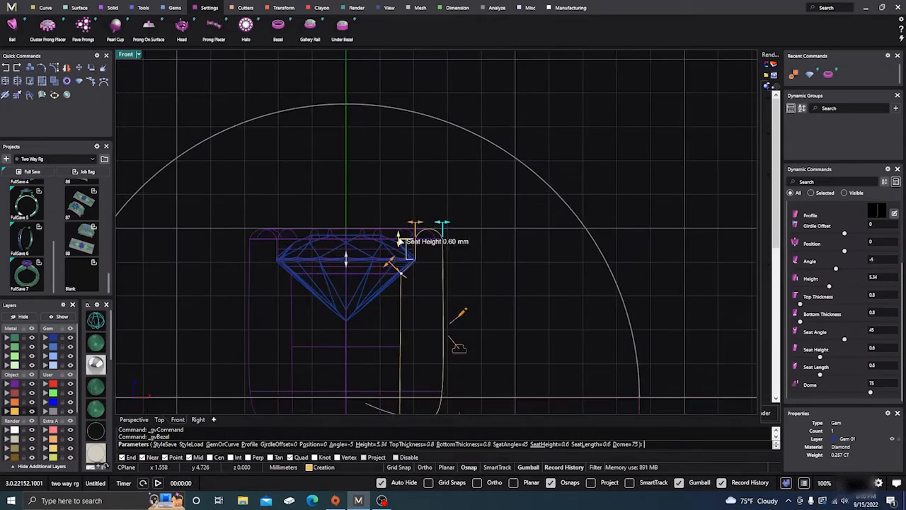
pyautogui.moveTo(399, 240); pyautogui.dragTo(399, 225)
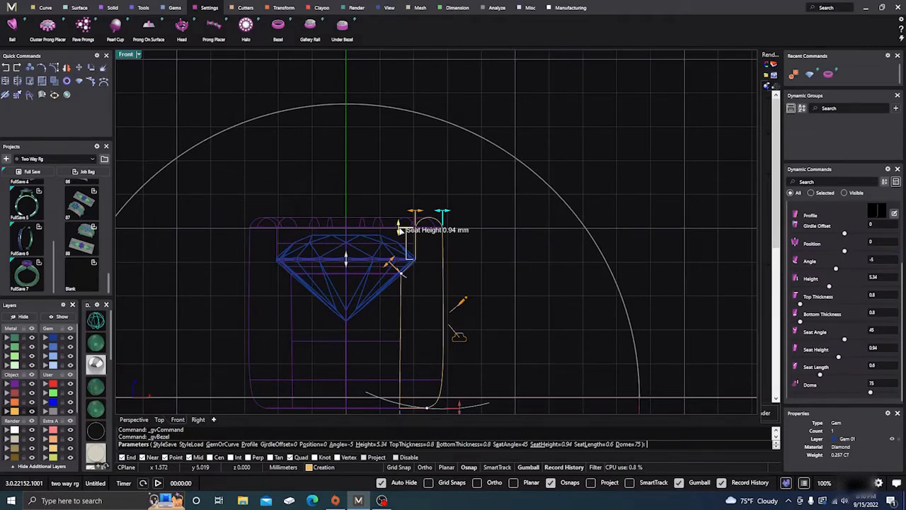
pyautogui.moveTo(398, 228); pyautogui.dragTo(400, 240)
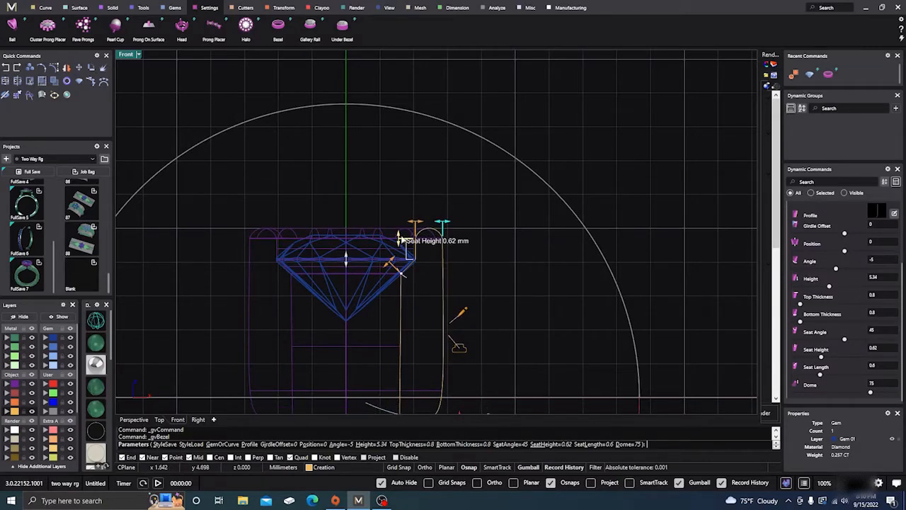
pyautogui.scroll(-3, 402, 240)
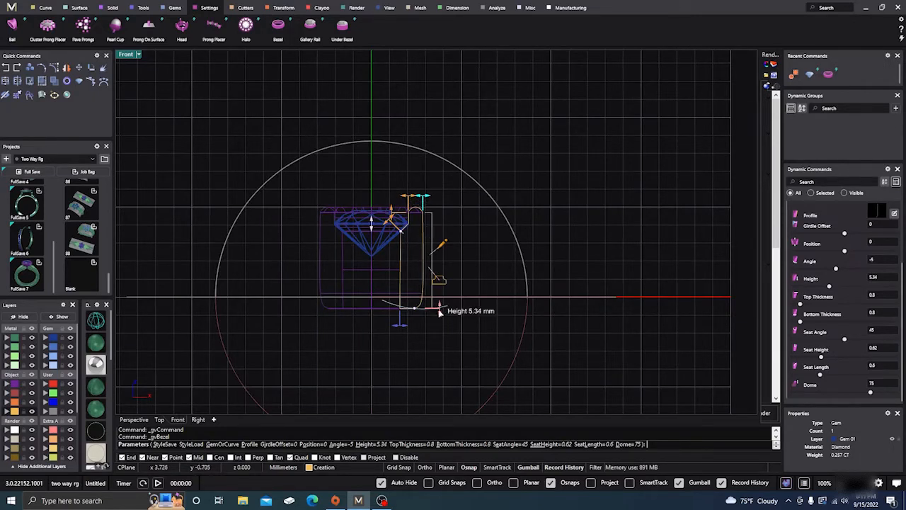
pyautogui.moveTo(440, 312); pyautogui.dragTo(438, 313)
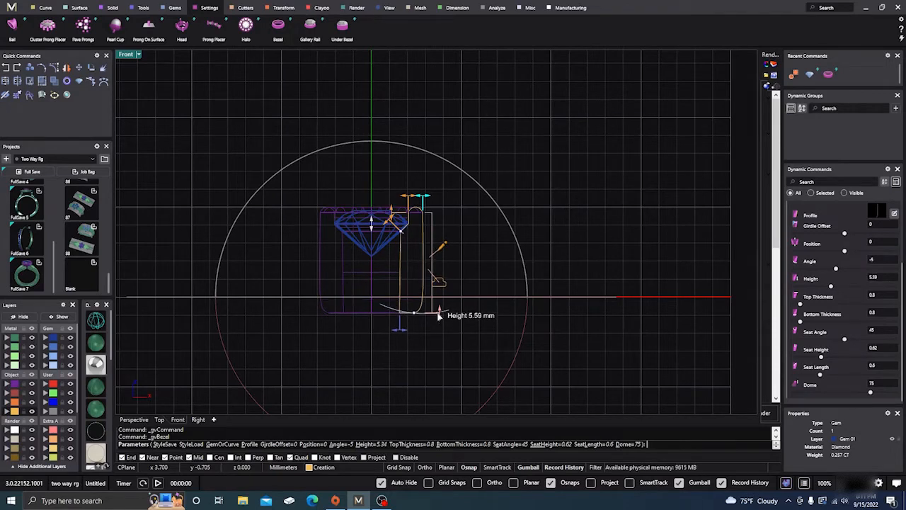
pyautogui.rightClick(405, 95)
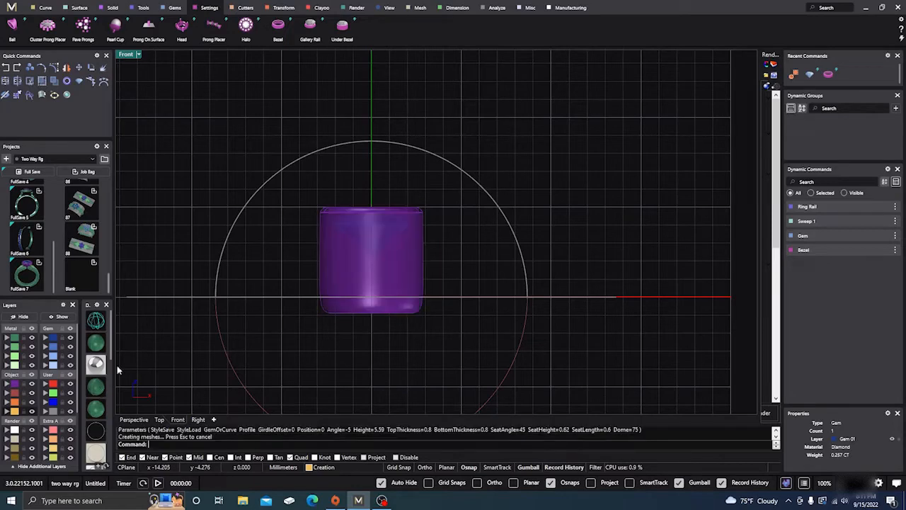
# - Examine the bezel and gem on the flat base beside the half-ring surface in the Perspective view
pyautogui.click(134, 419)
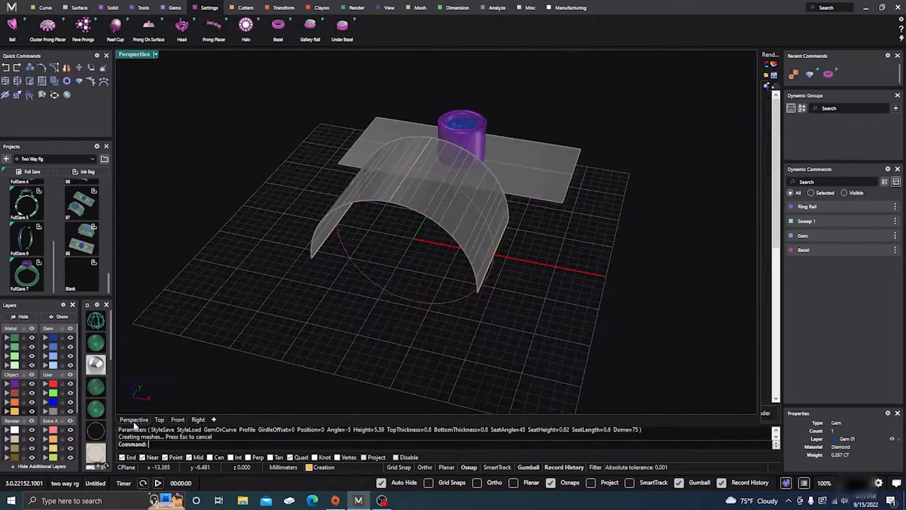
pyautogui.scroll(3, 323, 312)
pyautogui.moveTo(323, 334); pyautogui.dragTo(364, 318, button='right')
pyautogui.scroll(-5, 364, 318)
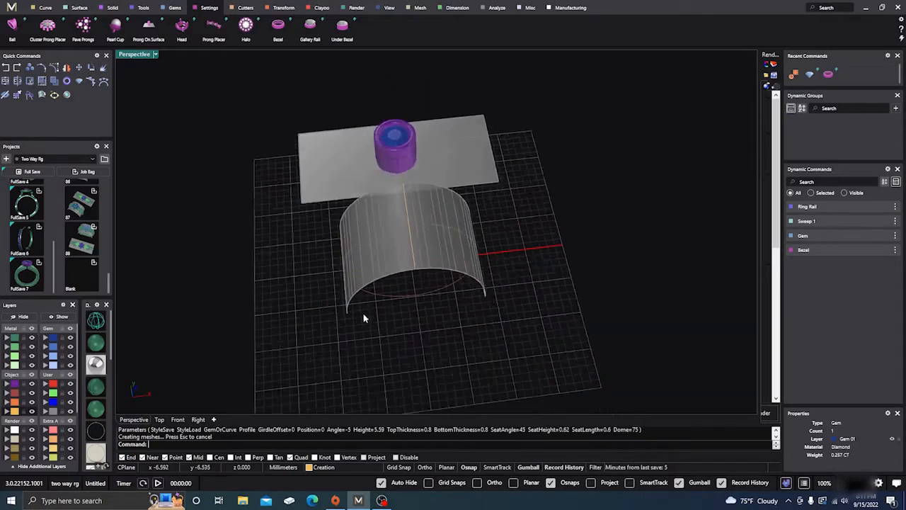
pyautogui.moveTo(389, 348); pyautogui.dragTo(357, 324, button='right')
pyautogui.scroll(5, 398, 206)
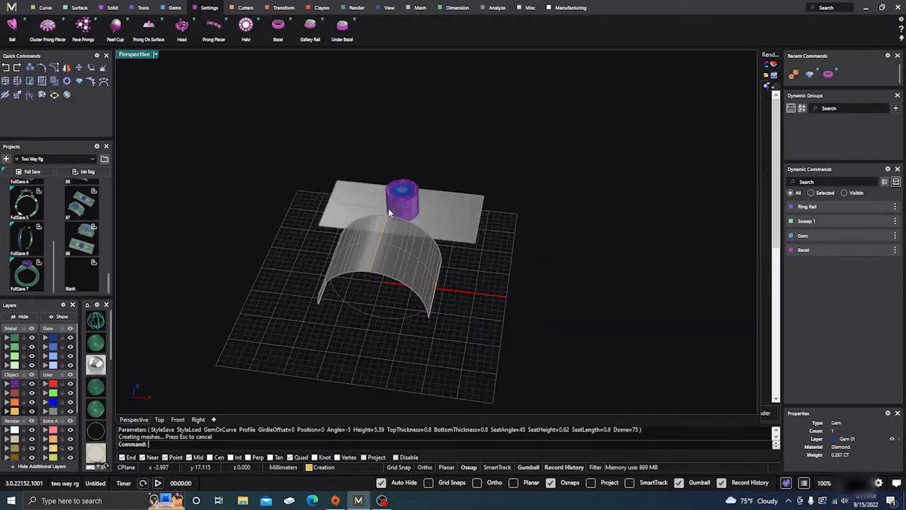
pyautogui.scroll(-3, 447, 226)
pyautogui.moveTo(507, 282); pyautogui.dragTo(494, 297, button='right')
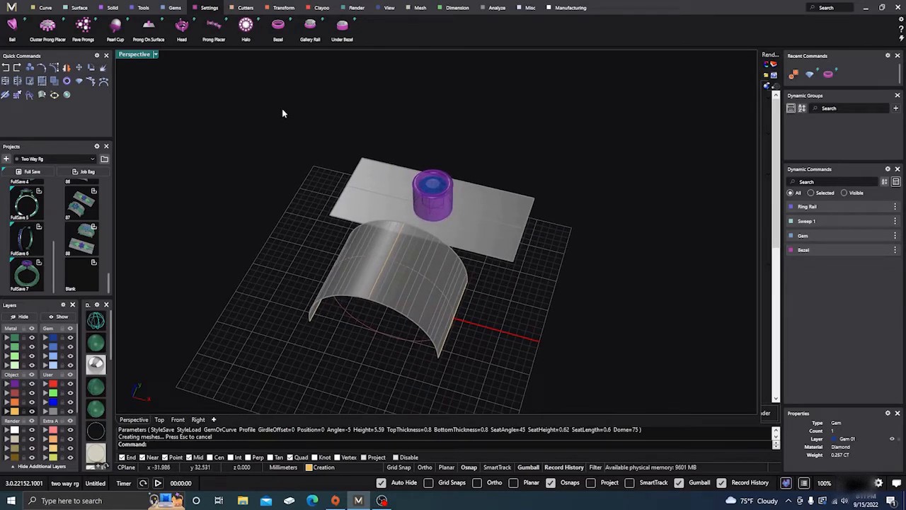
# - Use Smart Flow from the flat base to the half-ring surface, taking the gem and bezel as rigid objects
pyautogui.click(283, 7)
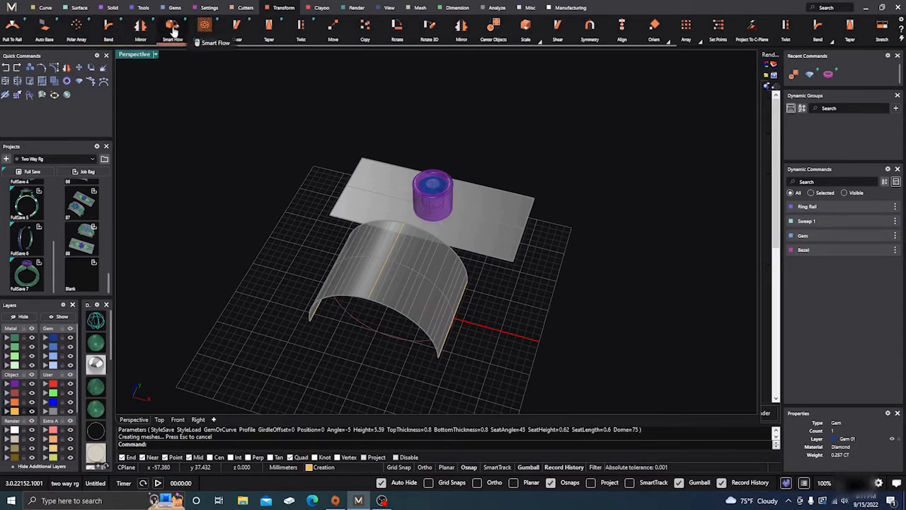
pyautogui.click(173, 26)
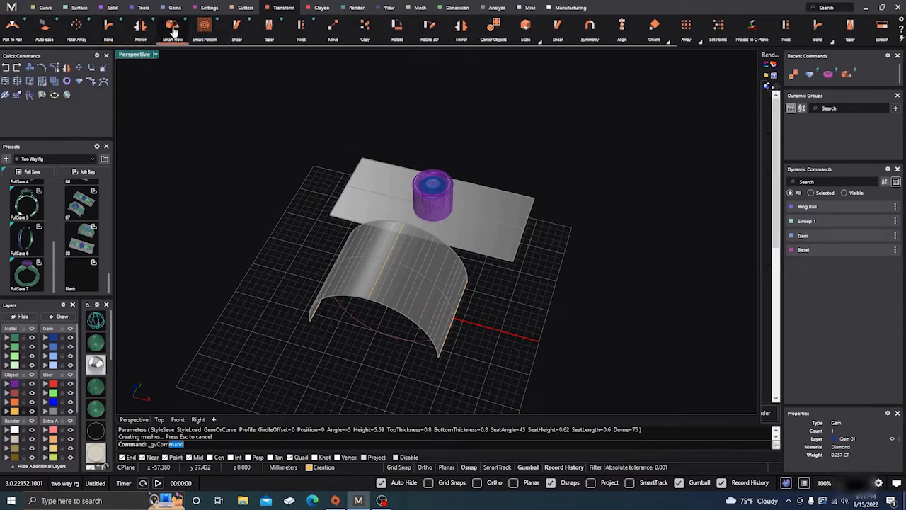
pyautogui.click(482, 230)
pyautogui.click(441, 269)
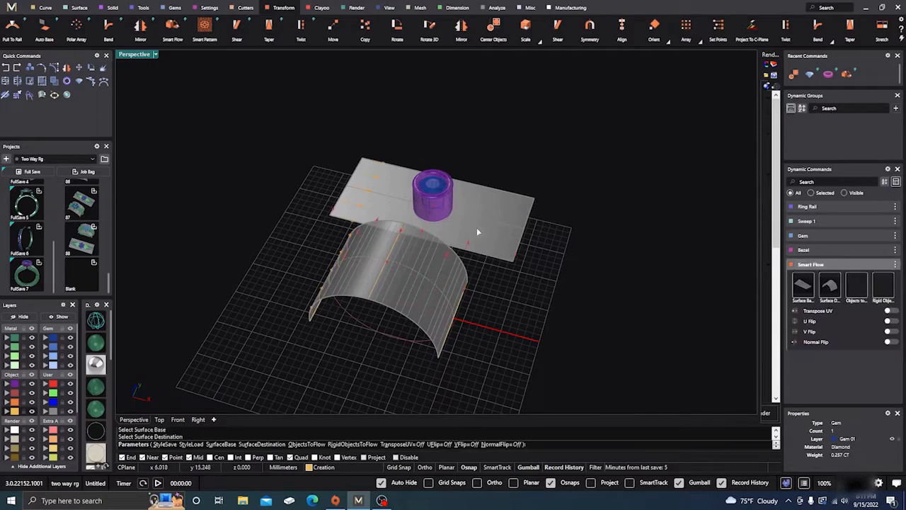
pyautogui.click(883, 287)
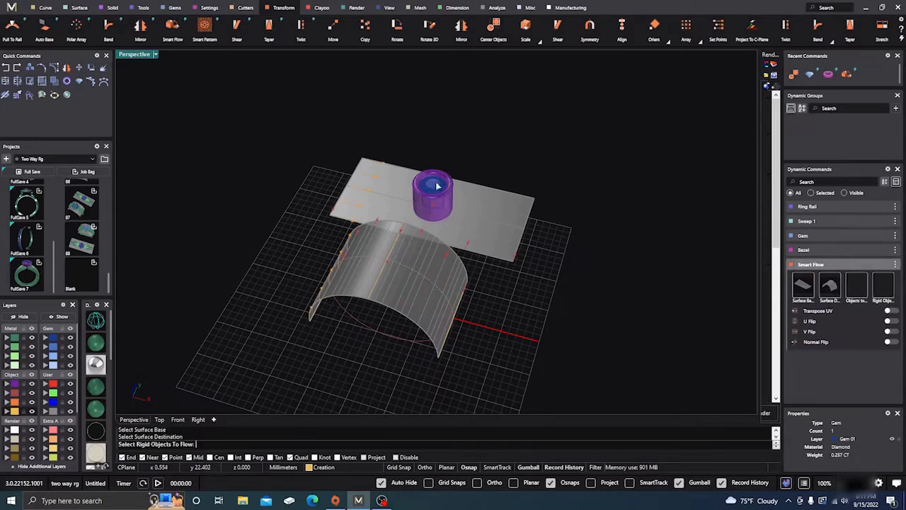
pyautogui.click(439, 209)
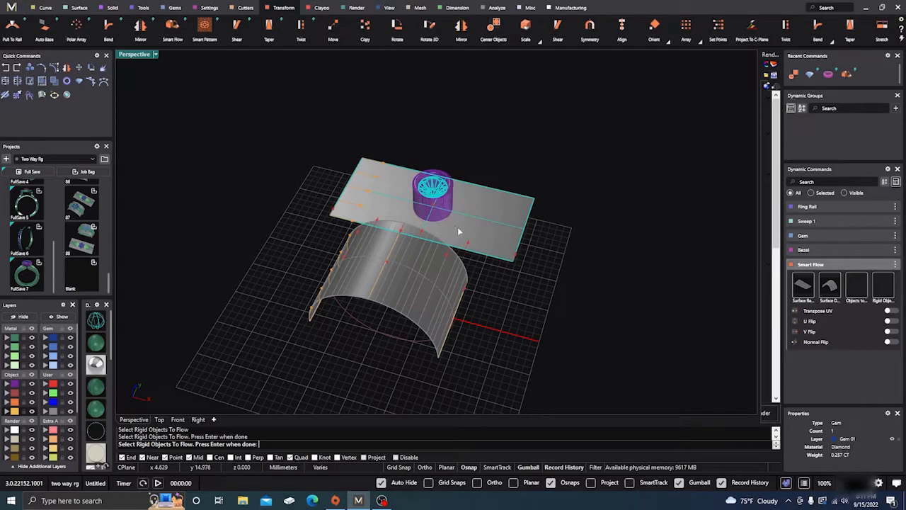
pyautogui.keyDown('ctrl'); pyautogui.click(457, 229); pyautogui.keyUp('ctrl')
pyautogui.click(445, 206)
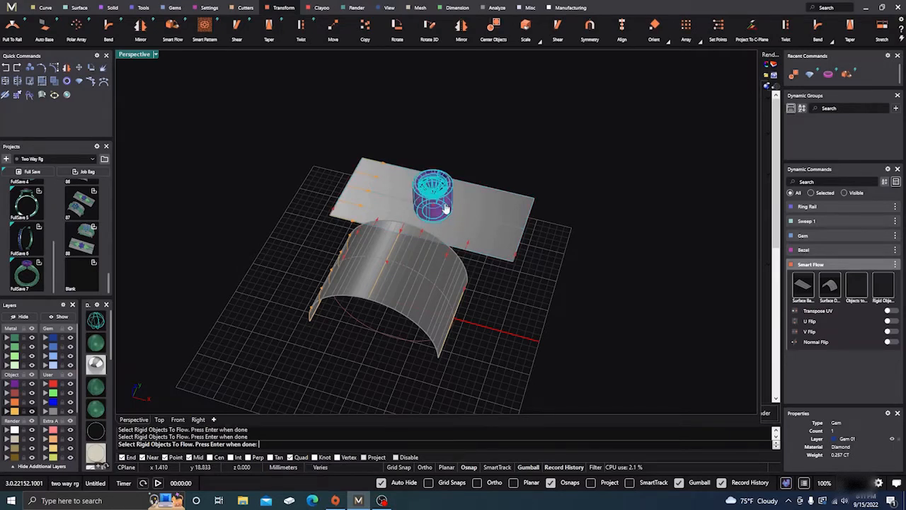
pyautogui.press('Return')
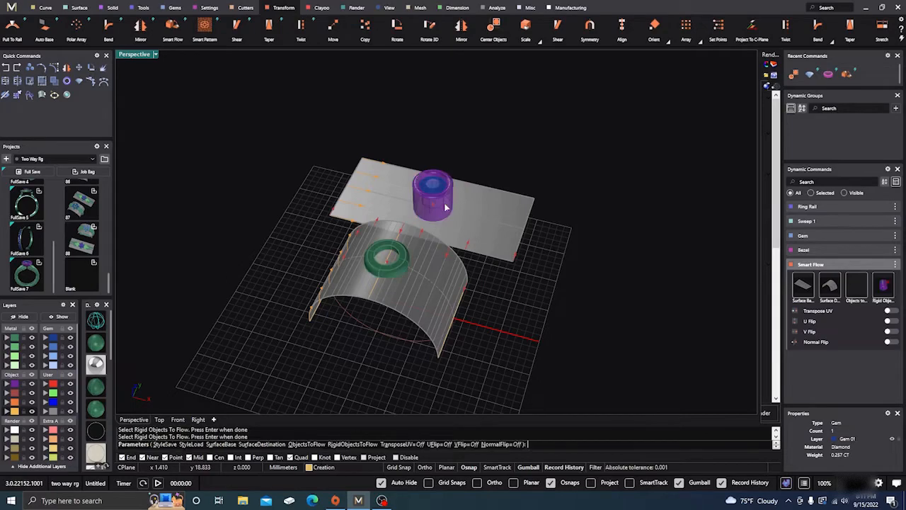
# - Turn on U Flip for the Smart Flow, check the flowed bezel in the Top and Front views, and finish the command
pyautogui.moveTo(441, 295); pyautogui.dragTo(486, 299, button='right')
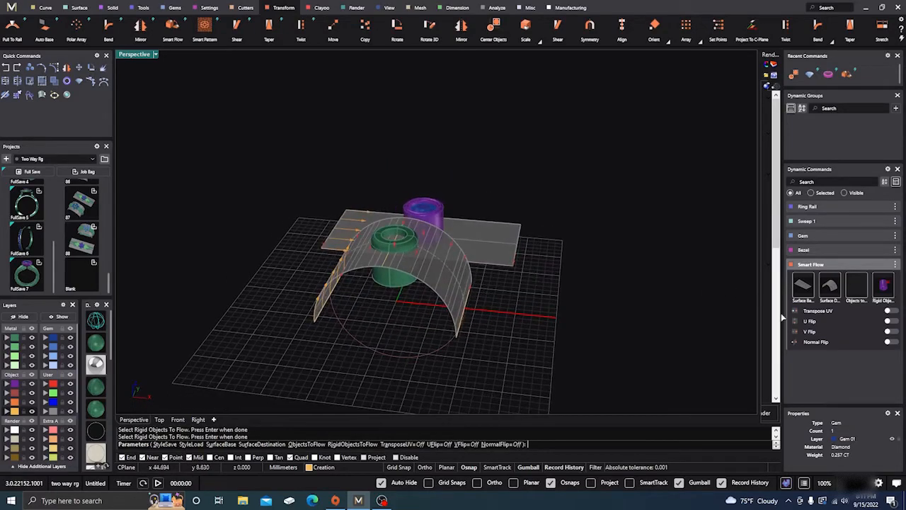
pyautogui.click(887, 322)
pyautogui.moveTo(655, 298); pyautogui.dragTo(634, 221, button='right')
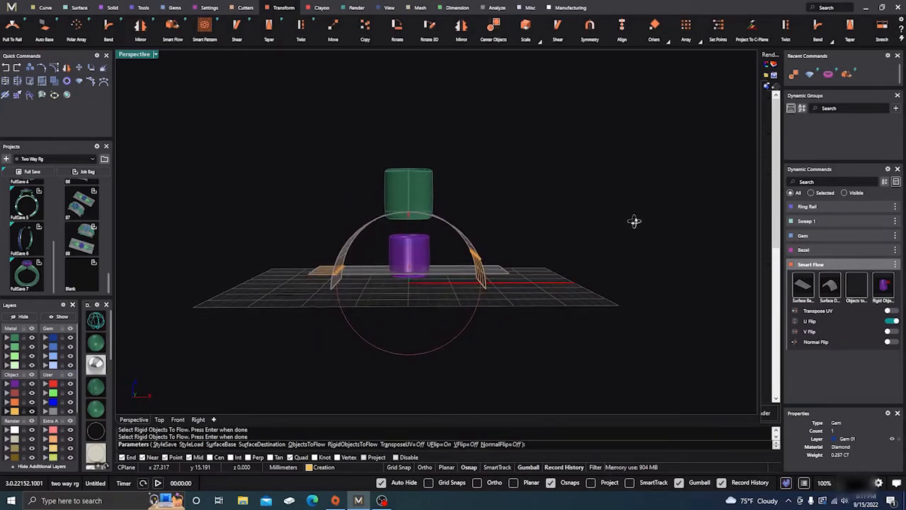
pyautogui.click(159, 419)
pyautogui.scroll(-3, 371, 262)
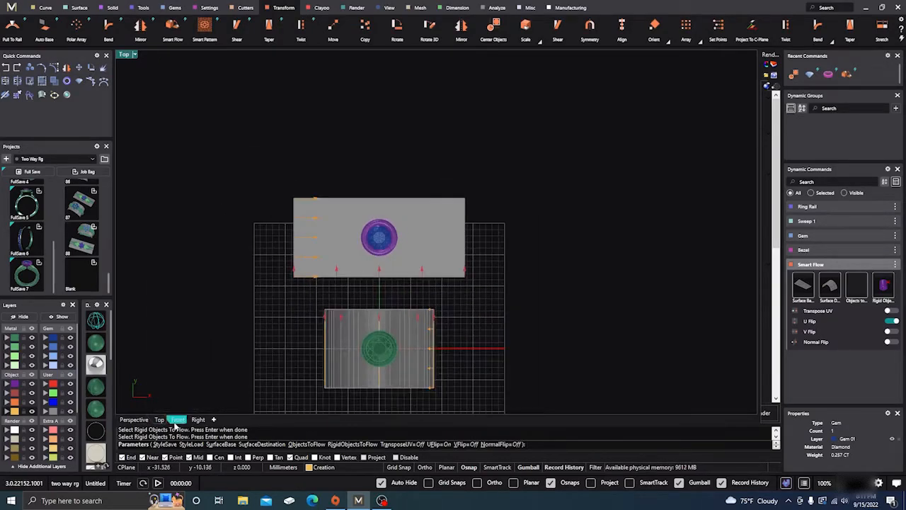
pyautogui.click(178, 419)
pyautogui.scroll(-3, 360, 330)
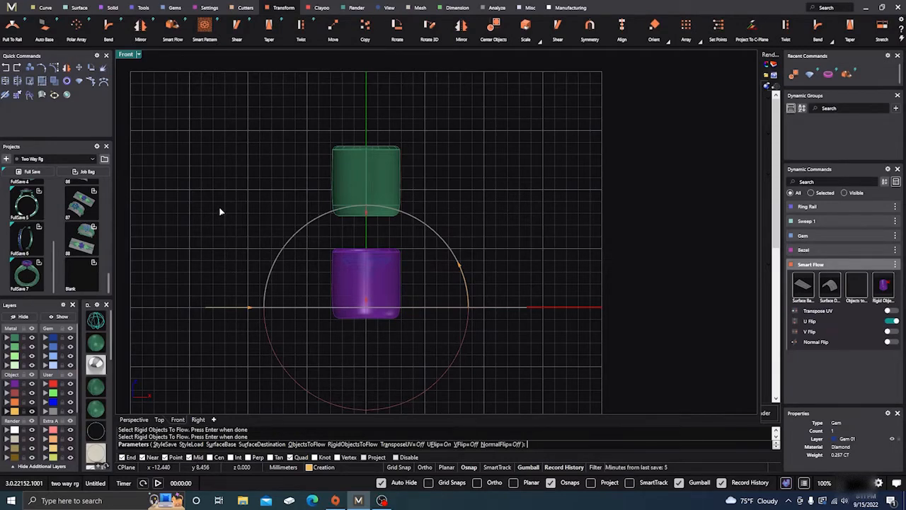
pyautogui.press('Return')
# - Undo the Smart Flow and return to the Top view with the flat base and half-ring surface framed
pyautogui.click(5, 68)
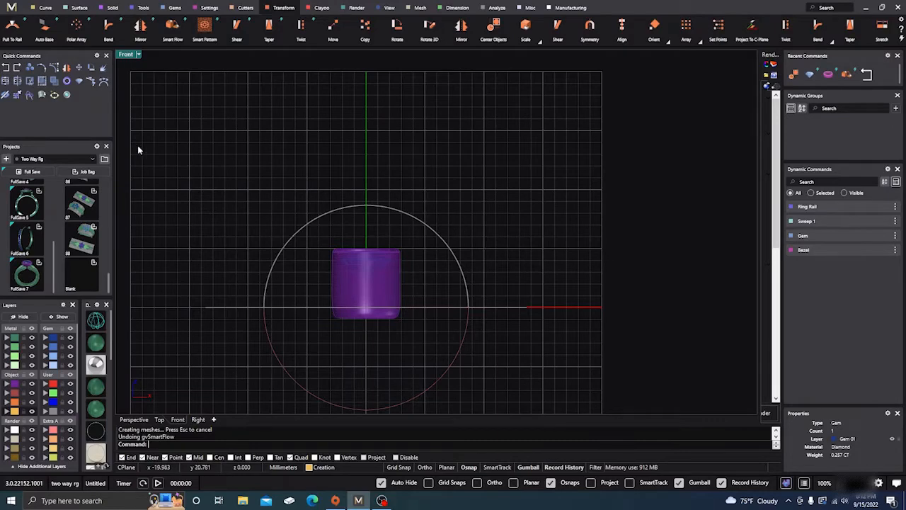
pyautogui.click(140, 421)
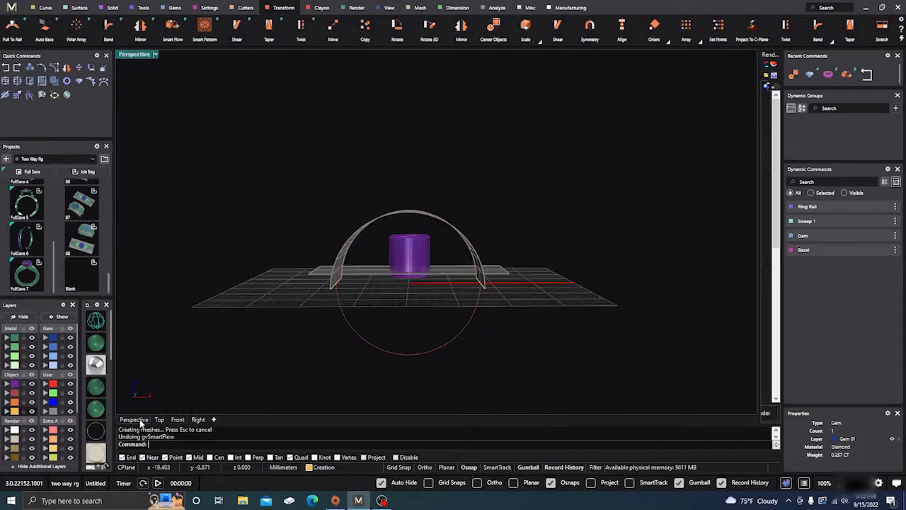
pyautogui.moveTo(320, 146); pyautogui.dragTo(317, 235, button='right')
pyautogui.scroll(-5, 319, 255)
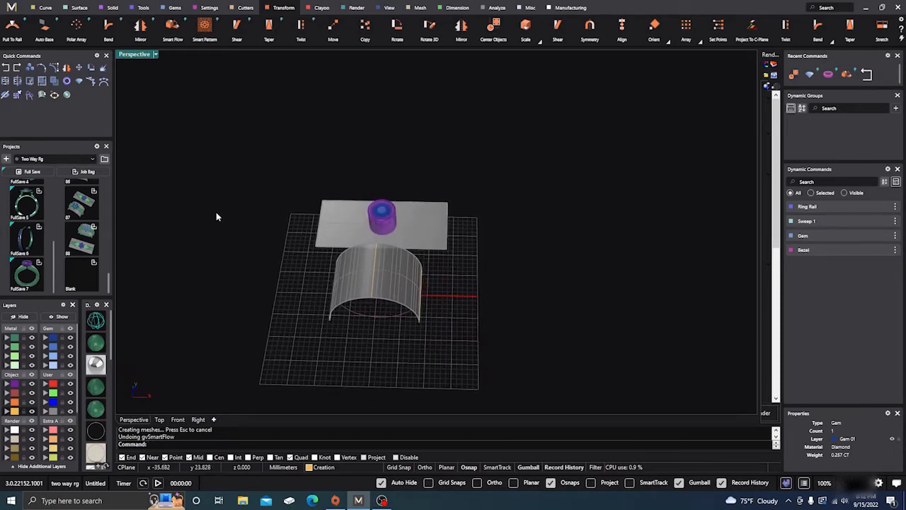
pyautogui.click(161, 419)
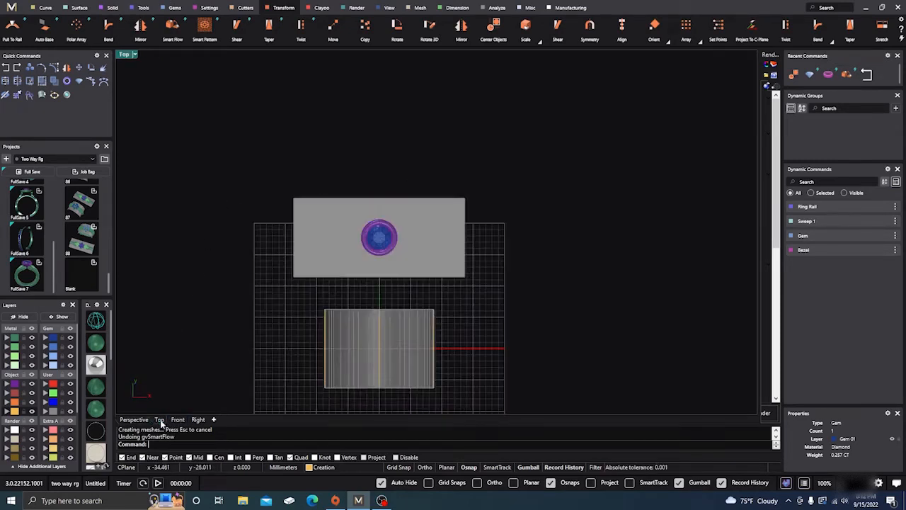
pyautogui.moveTo(391, 158); pyautogui.dragTo(461, 129, button='right')
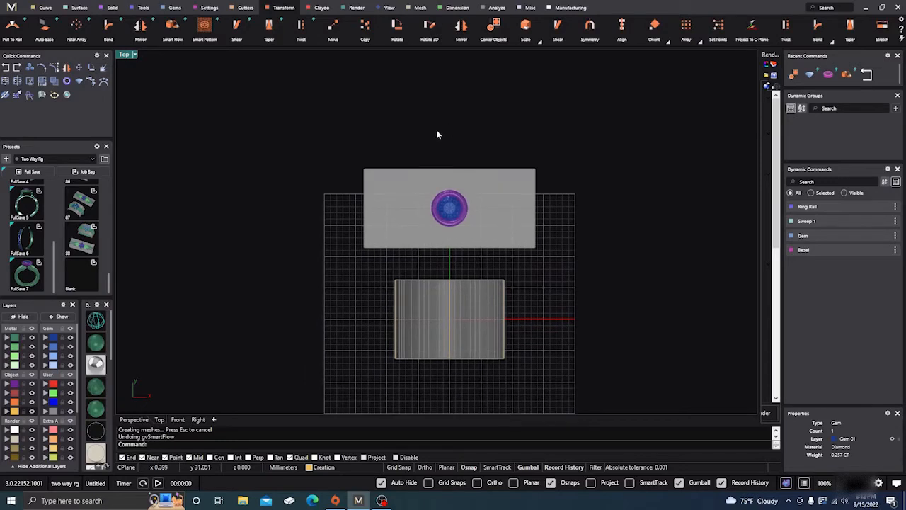
# - Show the Top view in wireframe and start a round diamond Gem at the 3.40 mm, 0.147 ct size
pyautogui.click(96, 320)
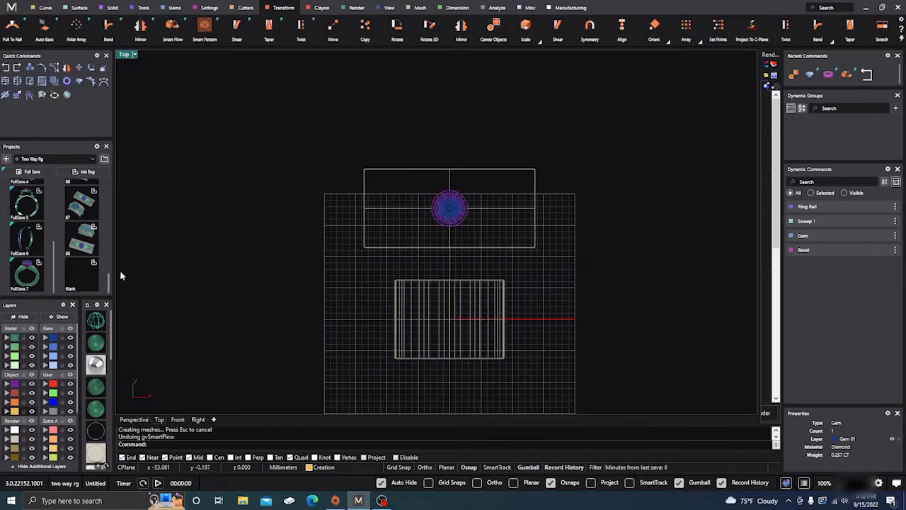
pyautogui.click(174, 8)
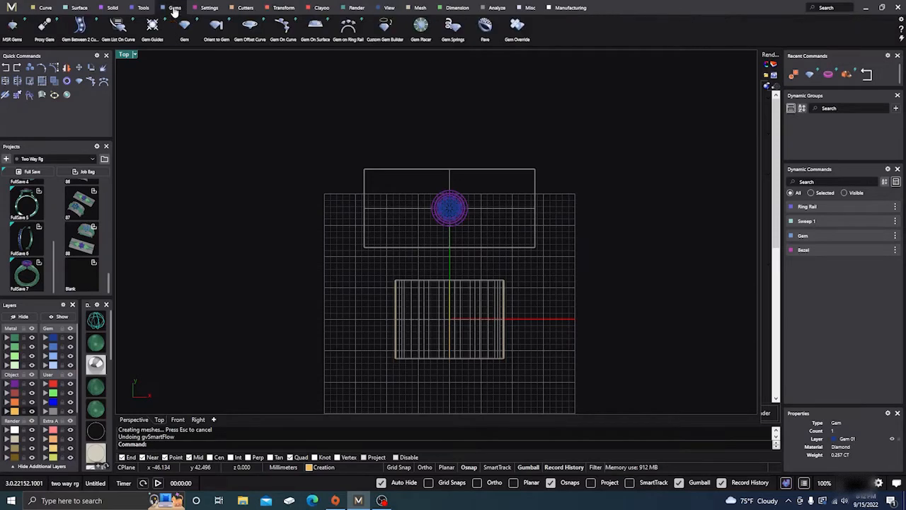
pyautogui.click(184, 25)
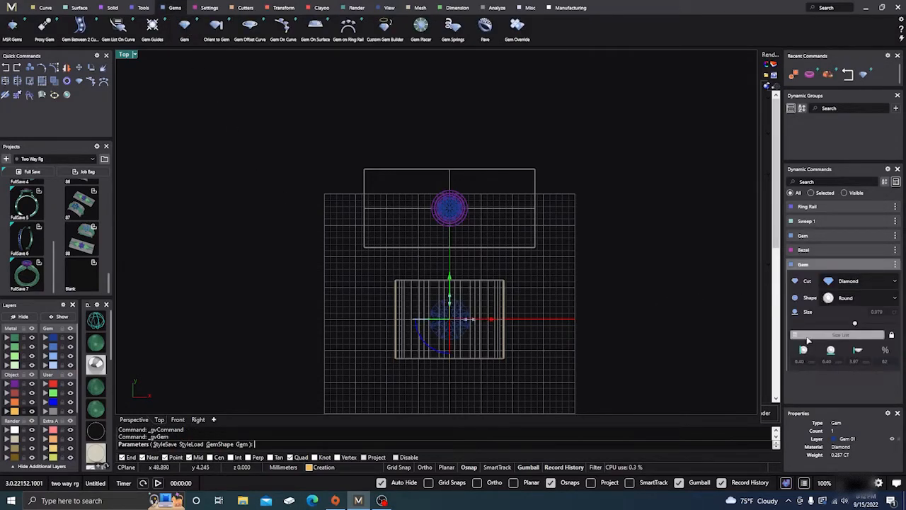
pyautogui.click(815, 338)
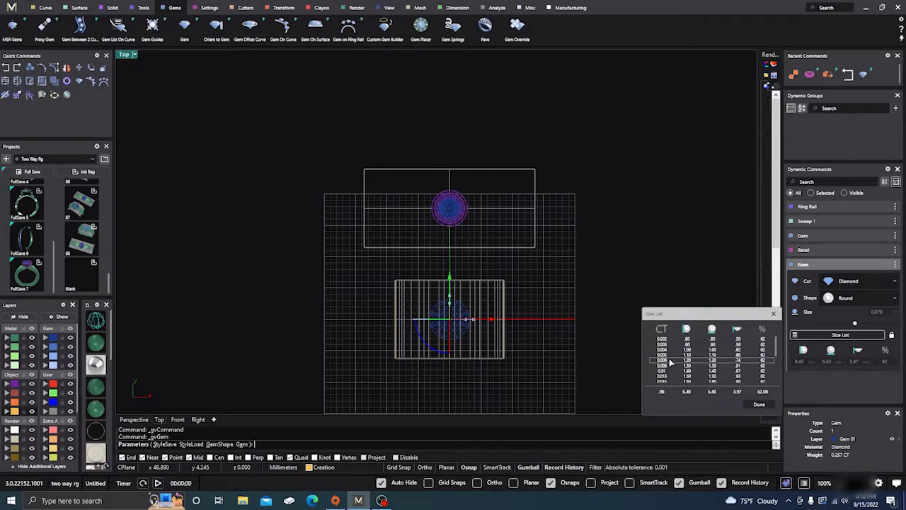
pyautogui.scroll(-3, 668, 358)
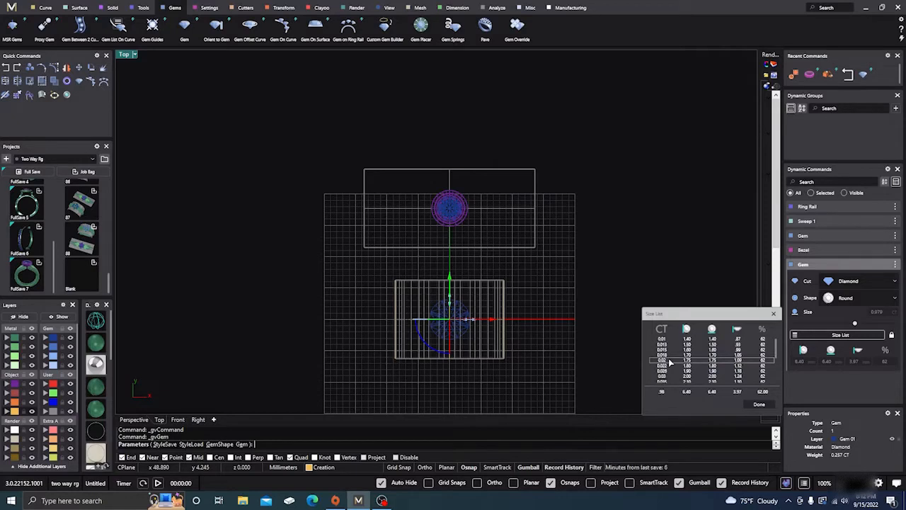
pyautogui.scroll(-1, 668, 358)
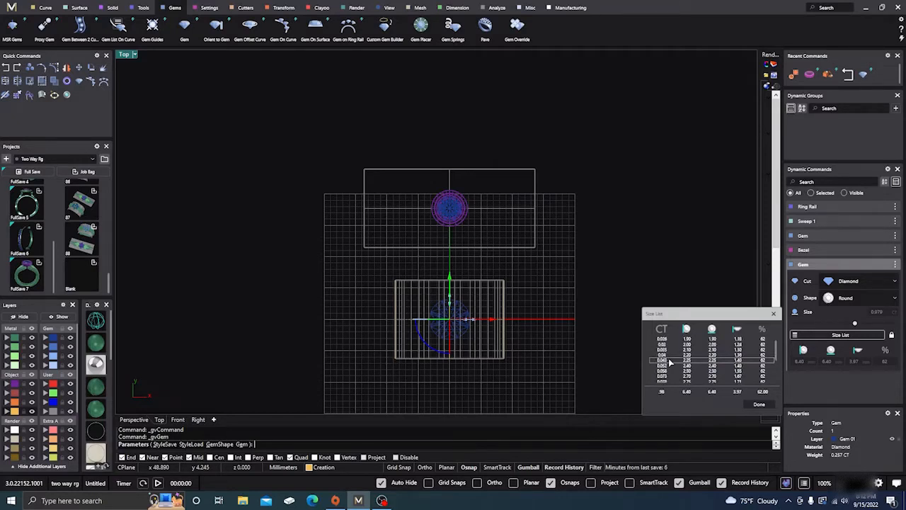
pyautogui.scroll(-3, 668, 358)
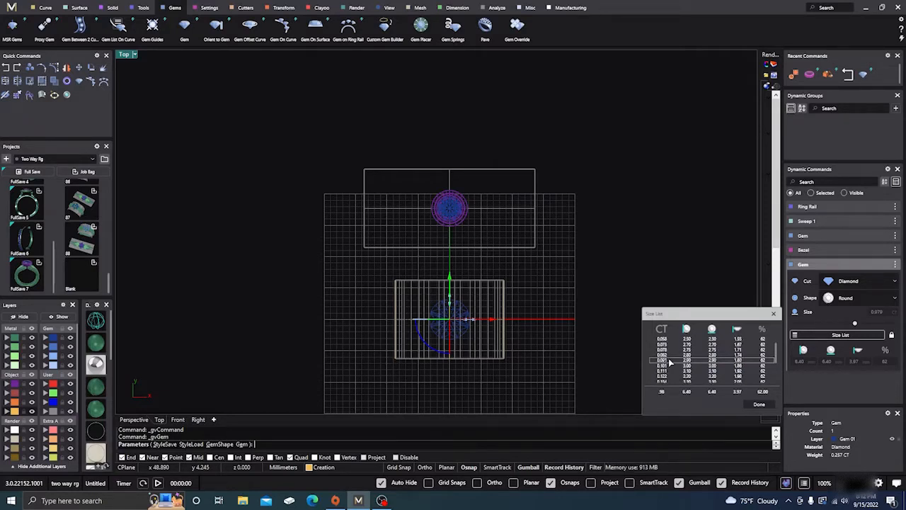
pyautogui.scroll(-1, 668, 358)
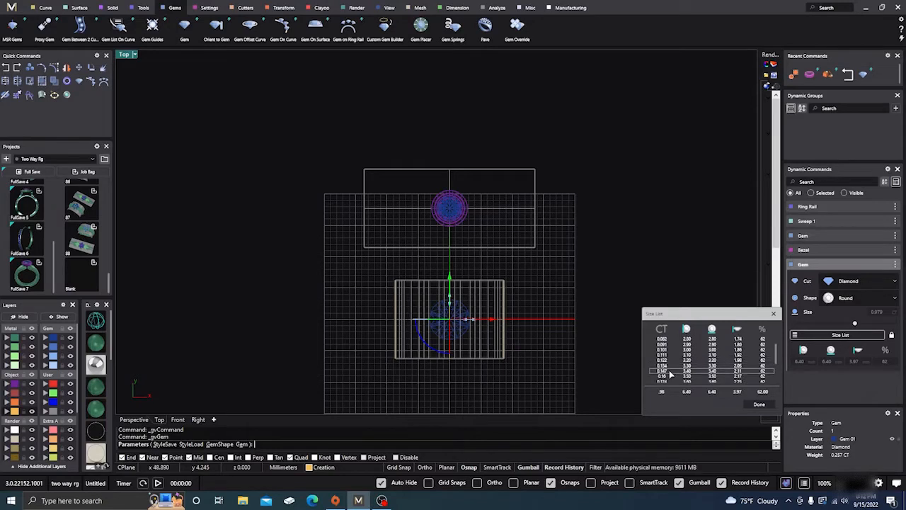
pyautogui.click(665, 372)
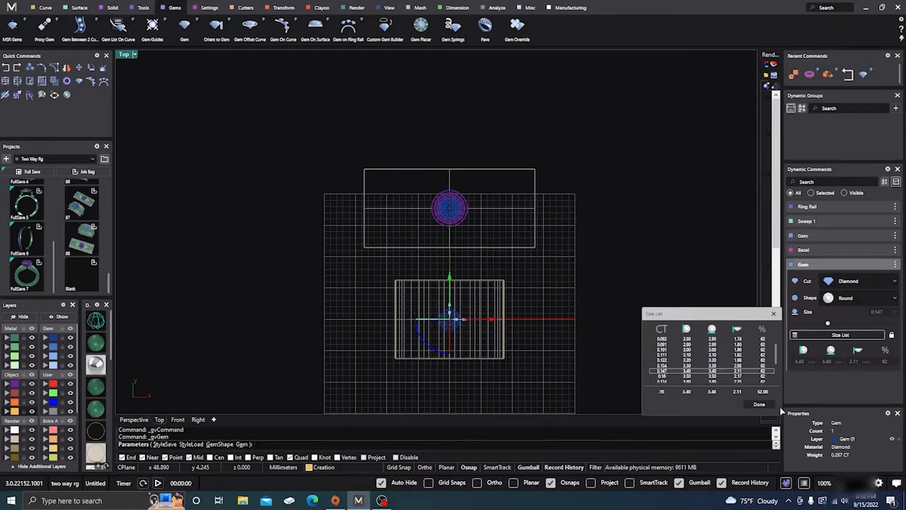
pyautogui.click(758, 403)
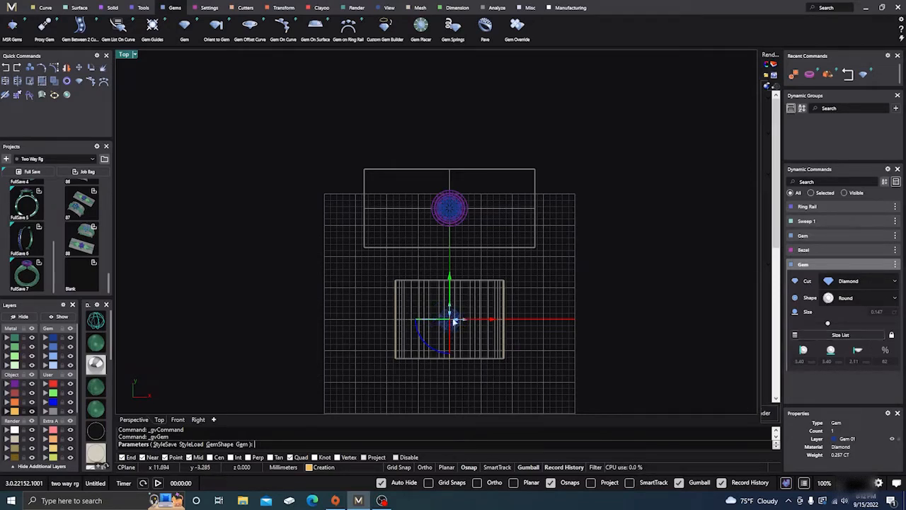
# - Move the 3.40 mm gem along the Y axis onto the flat base, just inside its upper edge and slightly overlapping the bezel
pyautogui.moveTo(450, 278); pyautogui.dragTo(458, 139)
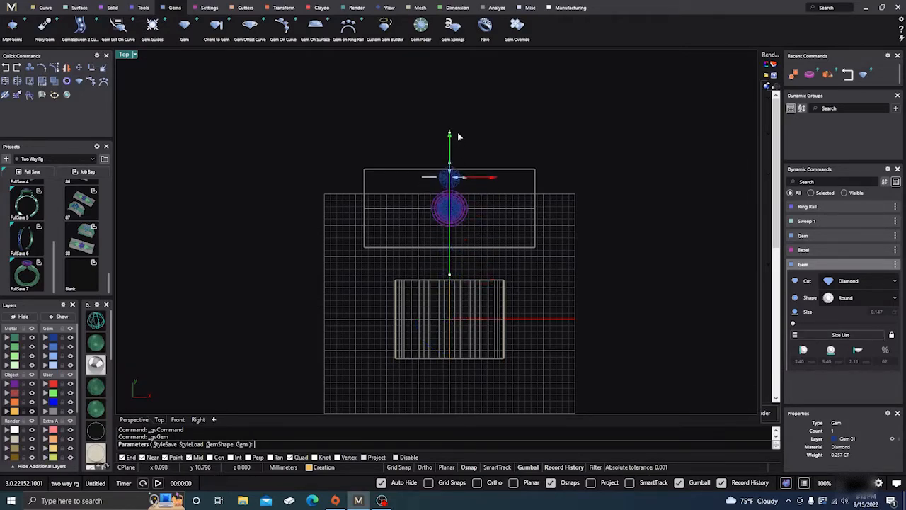
pyautogui.scroll(3, 446, 163)
pyautogui.scroll(3, 446, 172)
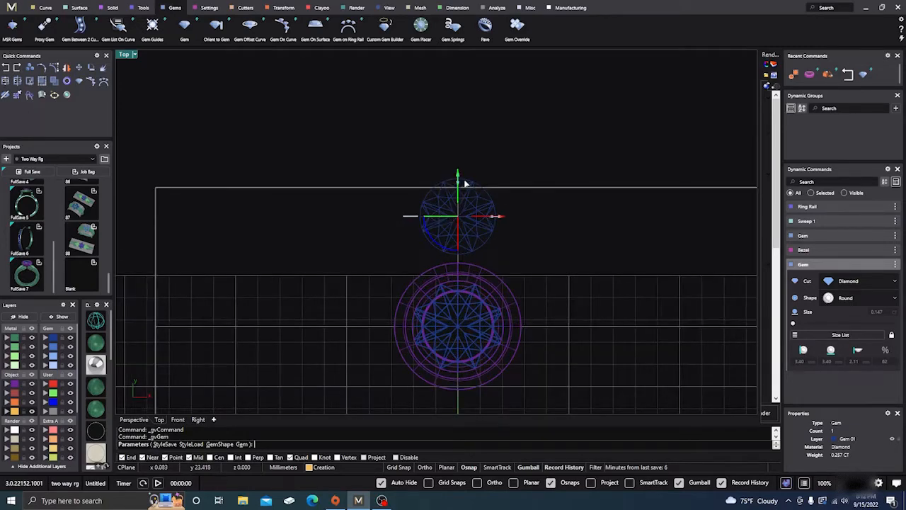
pyautogui.moveTo(458, 175); pyautogui.dragTo(456, 194)
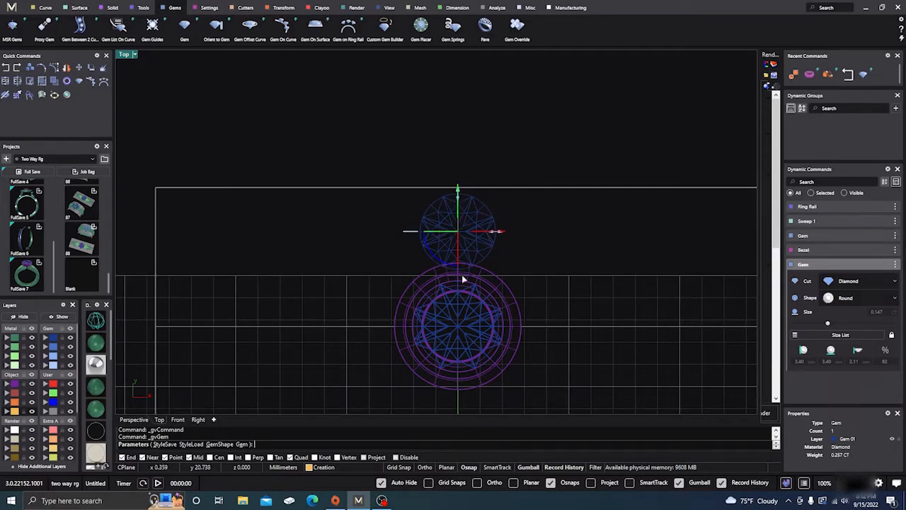
pyautogui.scroll(3, 458, 275)
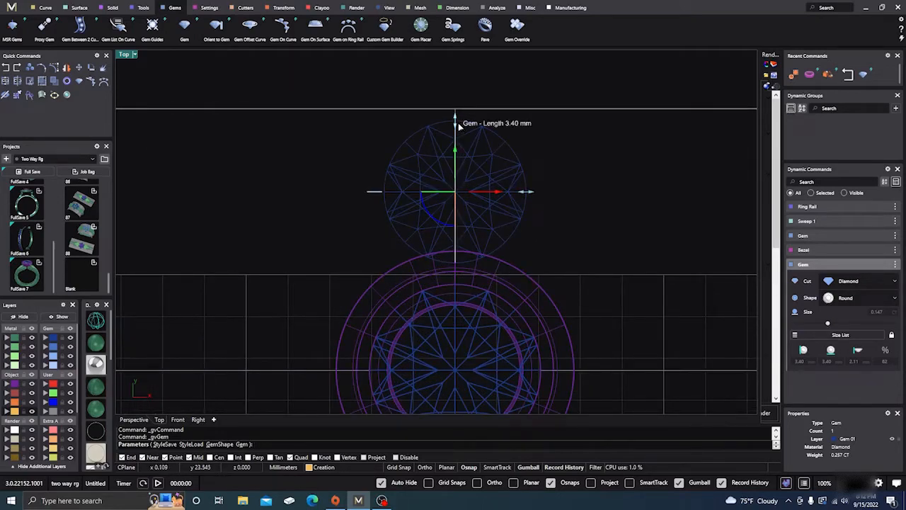
pyautogui.moveTo(456, 123); pyautogui.dragTo(457, 123)
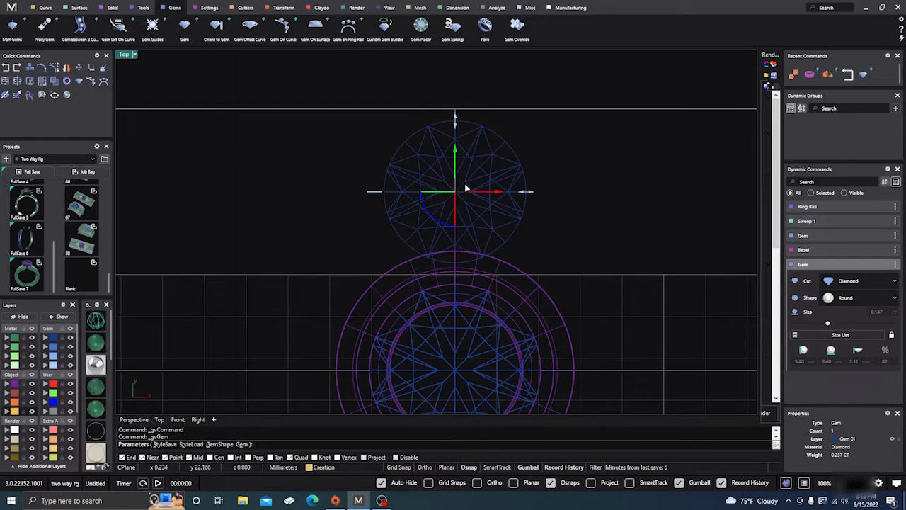
pyautogui.moveTo(456, 147); pyautogui.dragTo(456, 152)
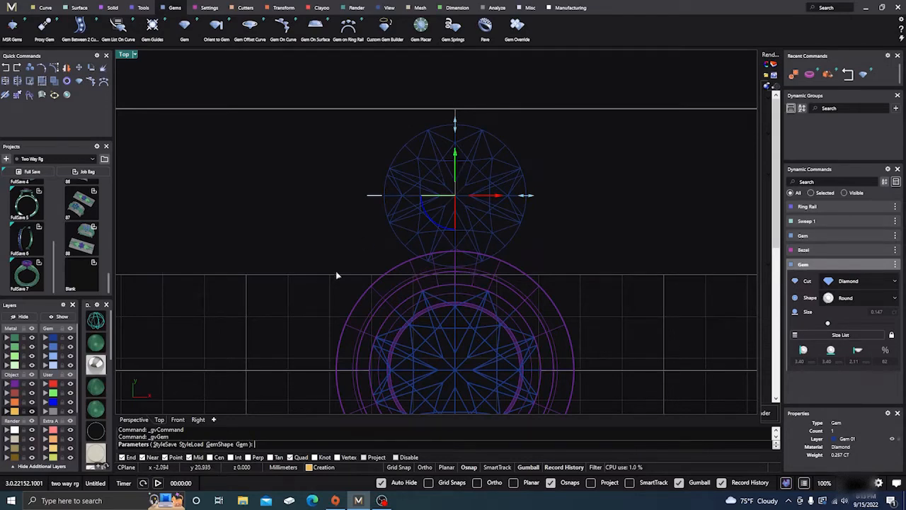
# - In a wireframe Front view, raise the 3.40 mm gem until it sits slightly lower than the center gem, and finish the command
pyautogui.click(177, 419)
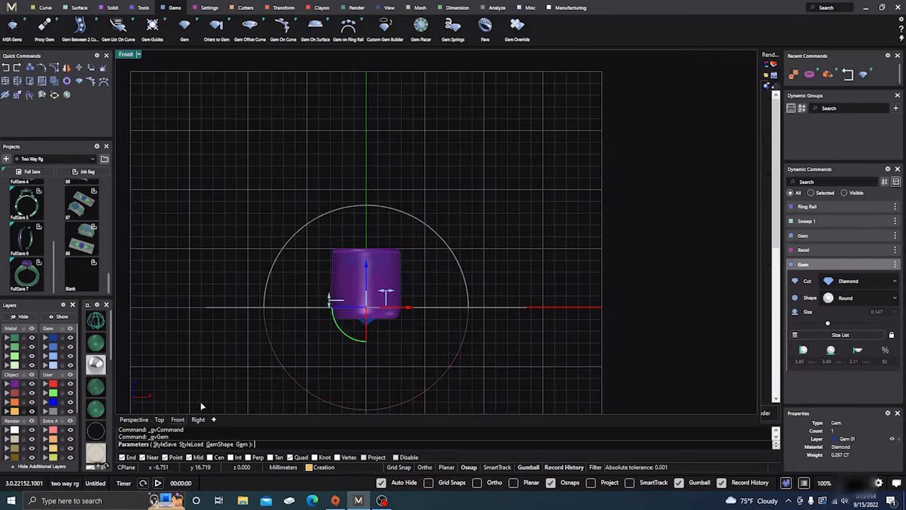
pyautogui.click(101, 318)
pyautogui.scroll(8, 365, 271)
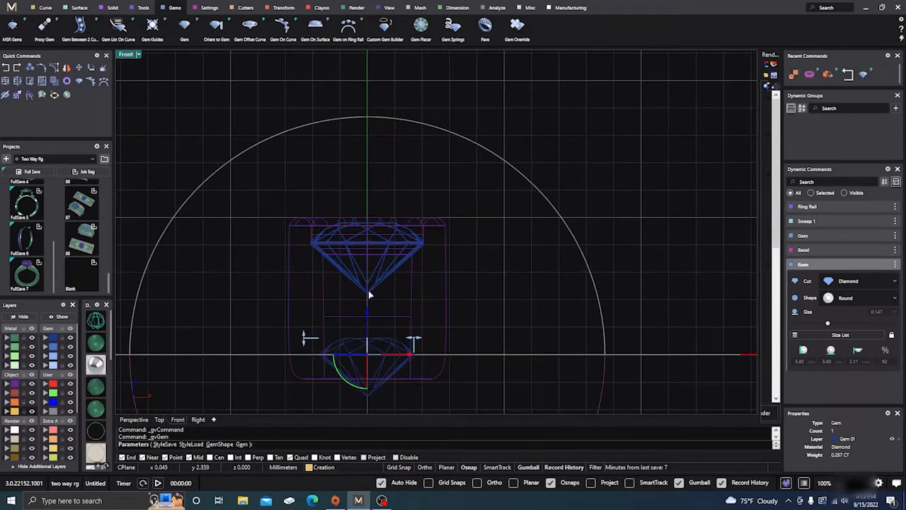
pyautogui.moveTo(367, 313); pyautogui.dragTo(382, 223)
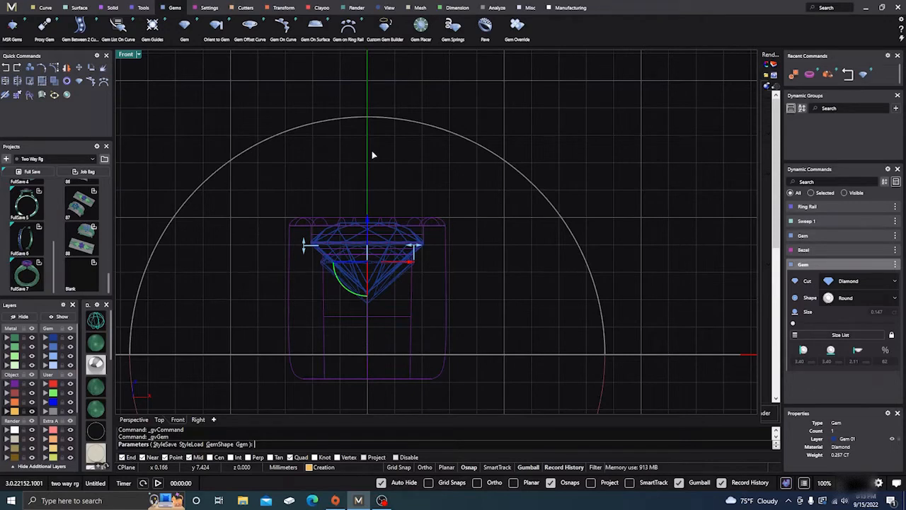
pyautogui.press('Escape')
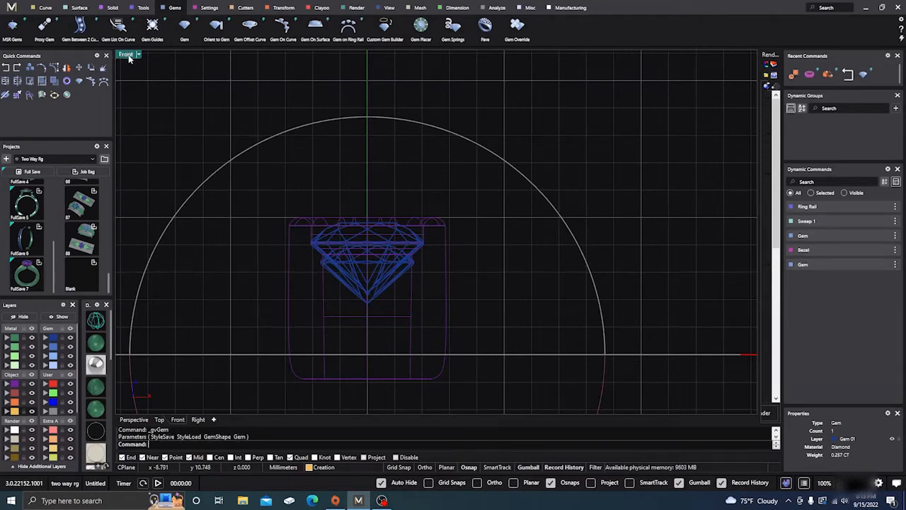
# - Hide the Gem 01 layer and get a close Perspective view of the bezel's underside
pyautogui.click(135, 420)
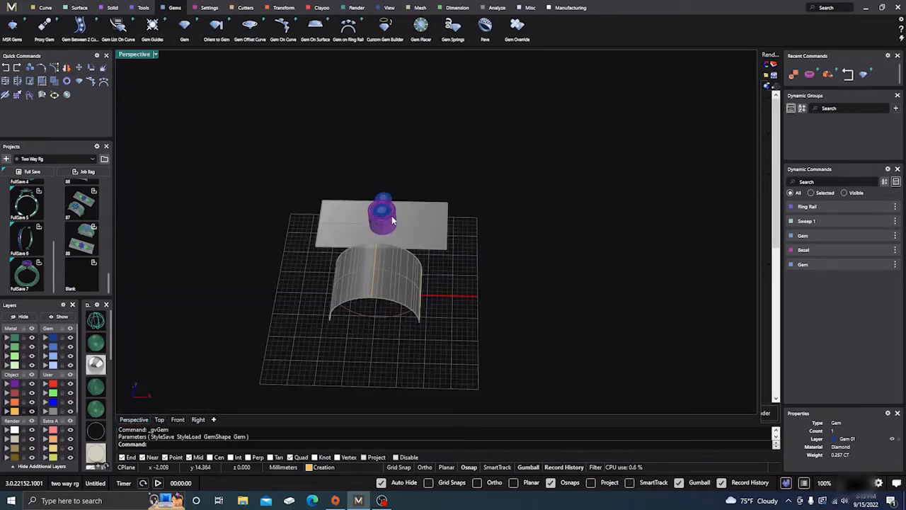
pyautogui.scroll(6, 392, 215)
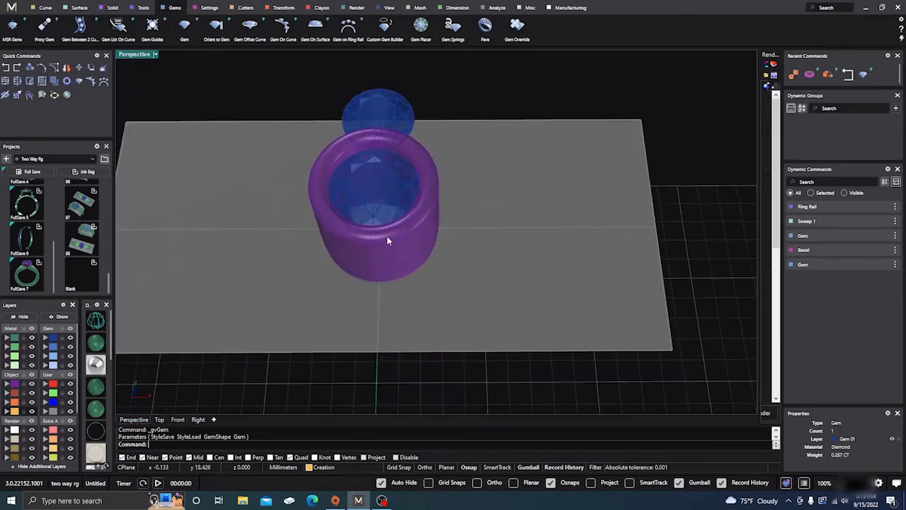
pyautogui.scroll(-5, 388, 244)
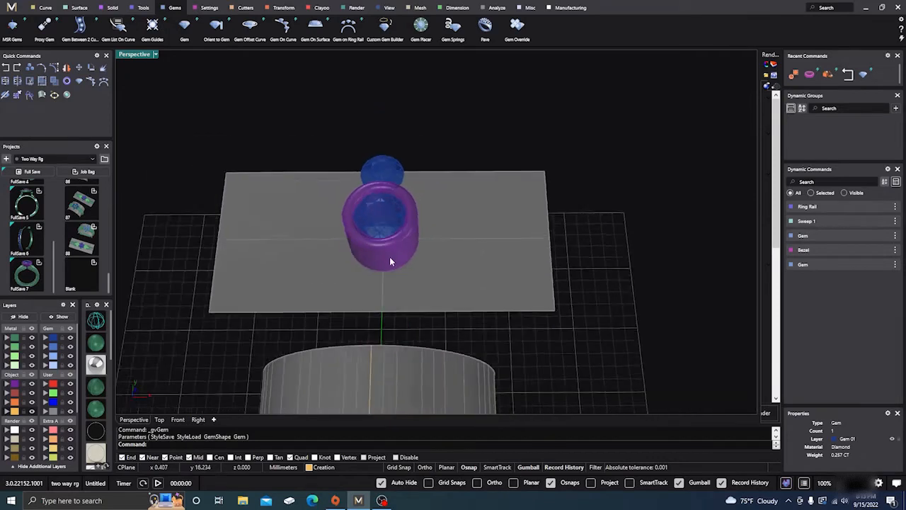
pyautogui.click(70, 343)
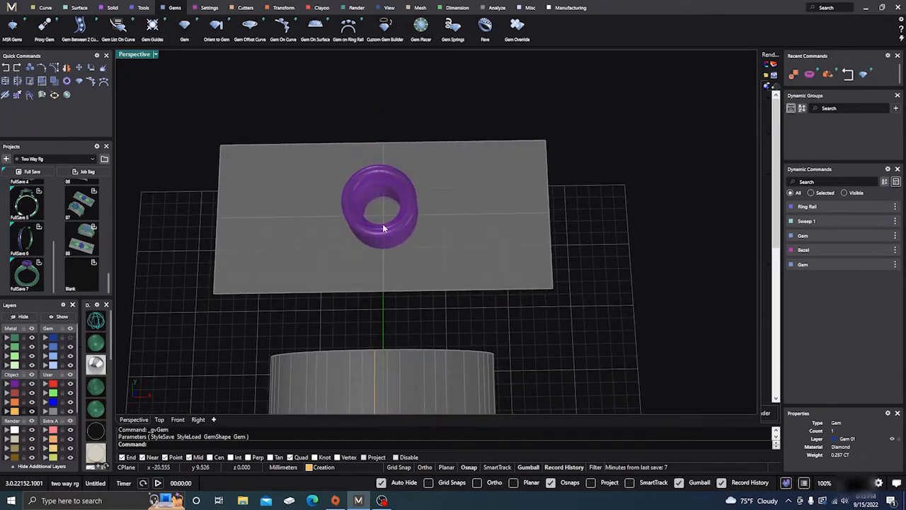
pyautogui.scroll(5, 383, 228)
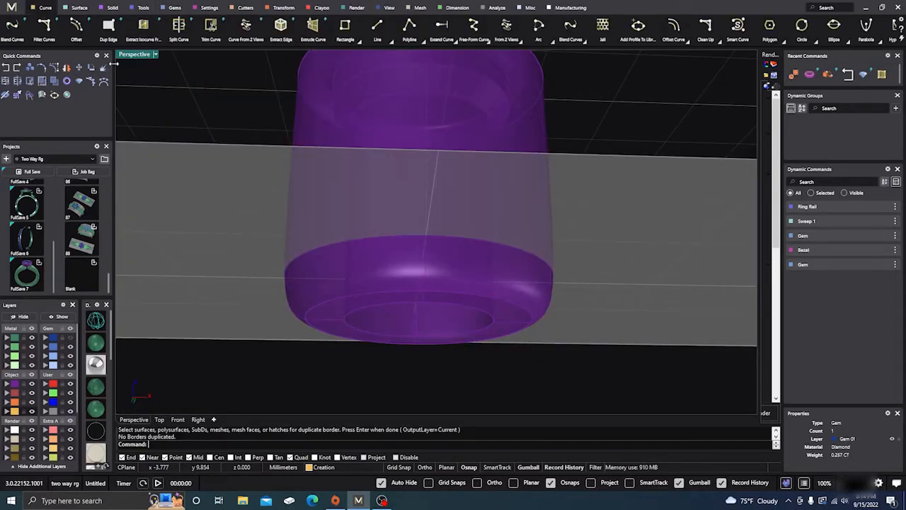
# - Duplicate the inner bottom edge of the bezel with Dup Edge
pyautogui.click(108, 30)
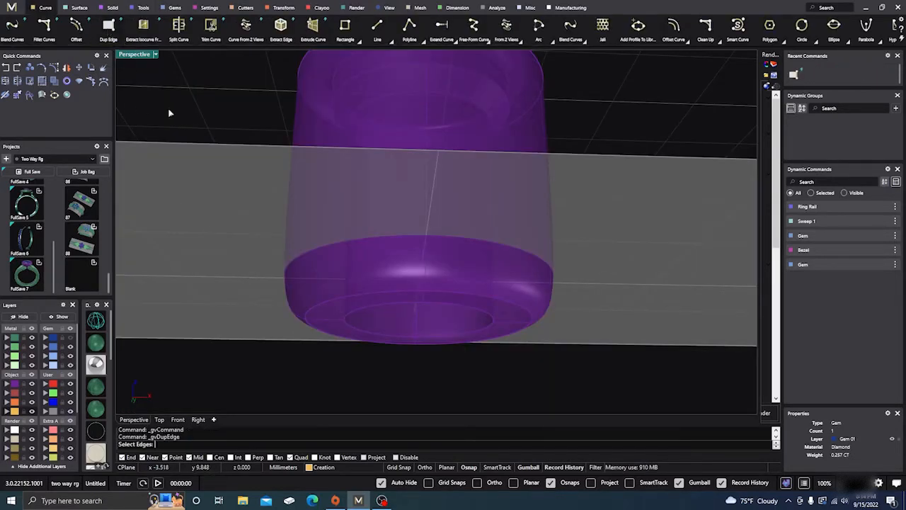
pyautogui.click(434, 304)
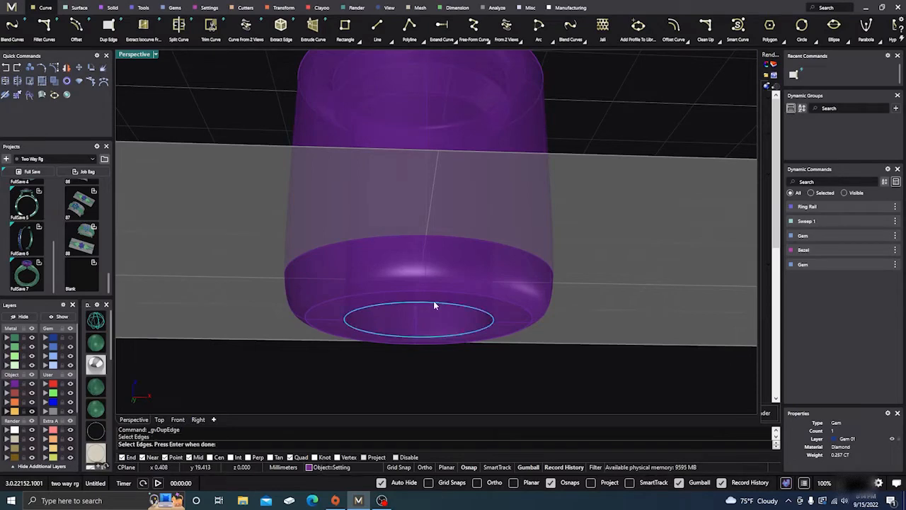
pyautogui.press('Return')
# - Complete Dup Edge and, in wireframe, draw a line between the upper and lower quadrants of the duplicated edge circle
pyautogui.moveTo(328, 127); pyautogui.dragTo(329, 262, button='right')
pyautogui.click(98, 320)
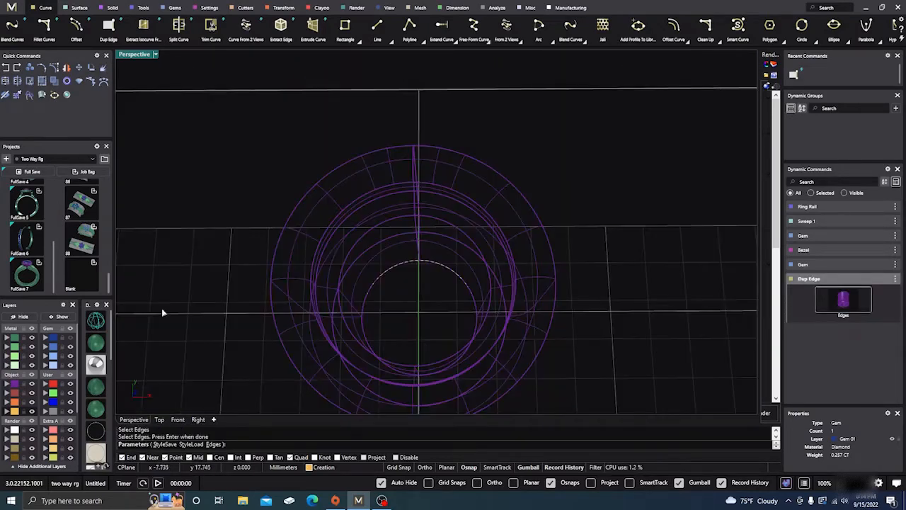
pyautogui.scroll(-5, 451, 201)
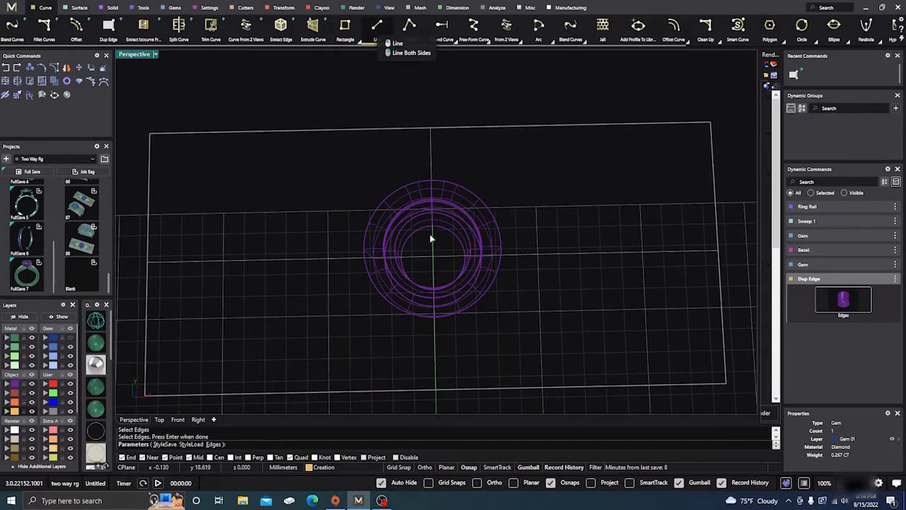
pyautogui.click(377, 27)
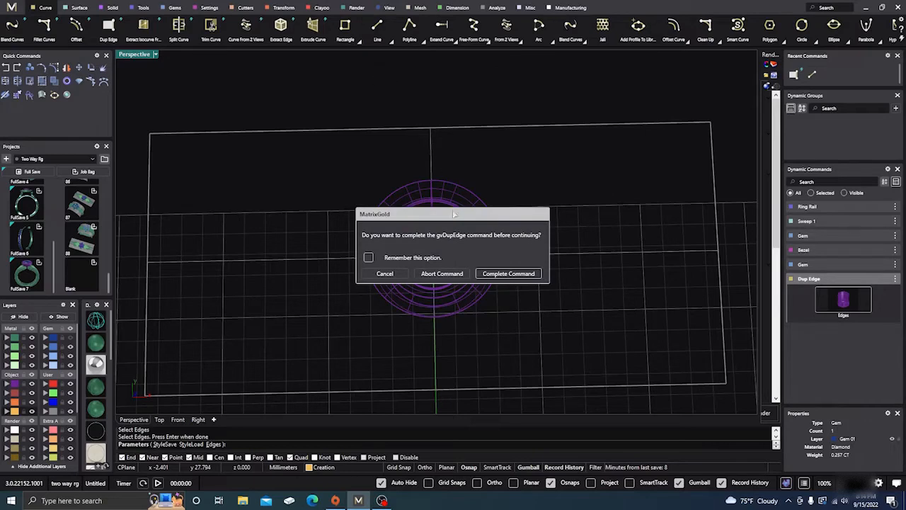
pyautogui.click(503, 277)
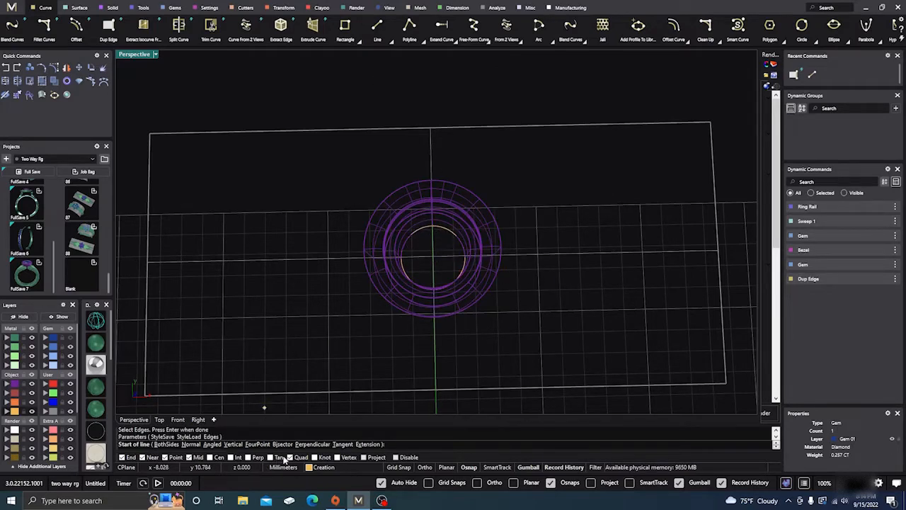
pyautogui.click(431, 230)
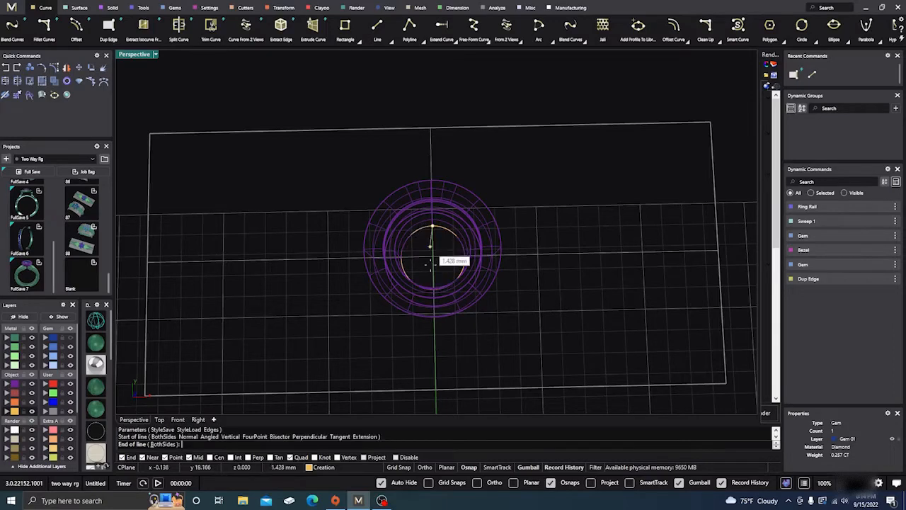
pyautogui.click(435, 288)
# - Show the Gem 01 layer again and return the Perspective view to a shaded display
pyautogui.scroll(-4, 441, 319)
pyautogui.moveTo(449, 370); pyautogui.dragTo(466, 347, button='right')
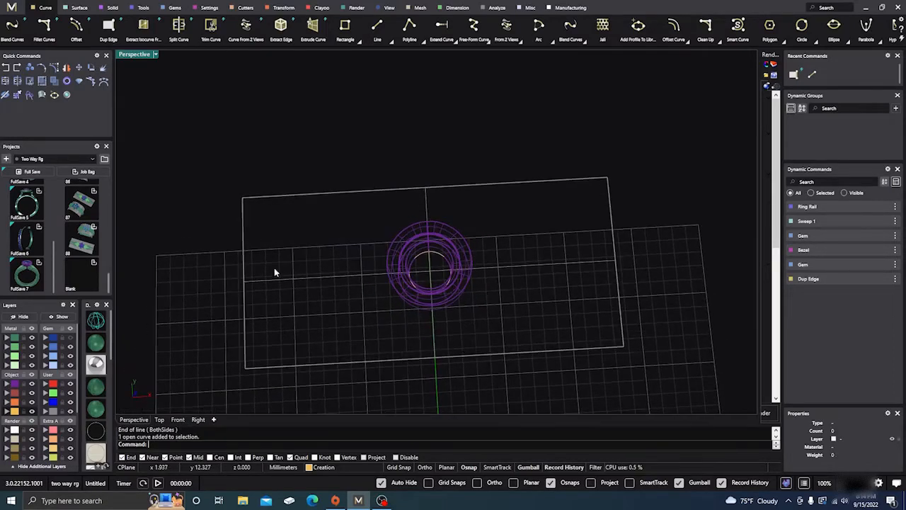
pyautogui.click(70, 339)
pyautogui.moveTo(304, 298)
pyautogui.mouseDown(button='right')
pyautogui.moveTo(399, 314)
pyautogui.moveTo(407, 328)
pyautogui.mouseUp(button='right')
pyautogui.click(95, 342)
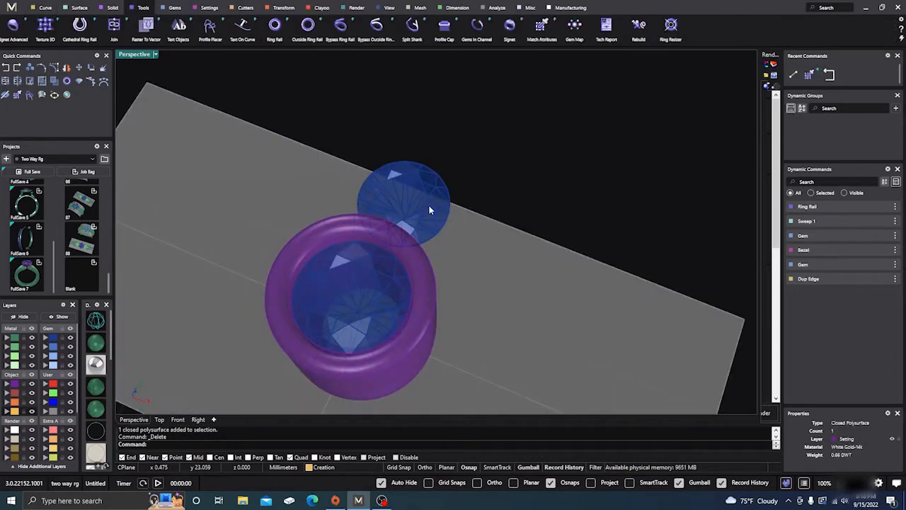
# - Start an Under Bezel for the 3.40 mm side gem and show its profile in a wireframe Front view
pyautogui.click(402, 202)
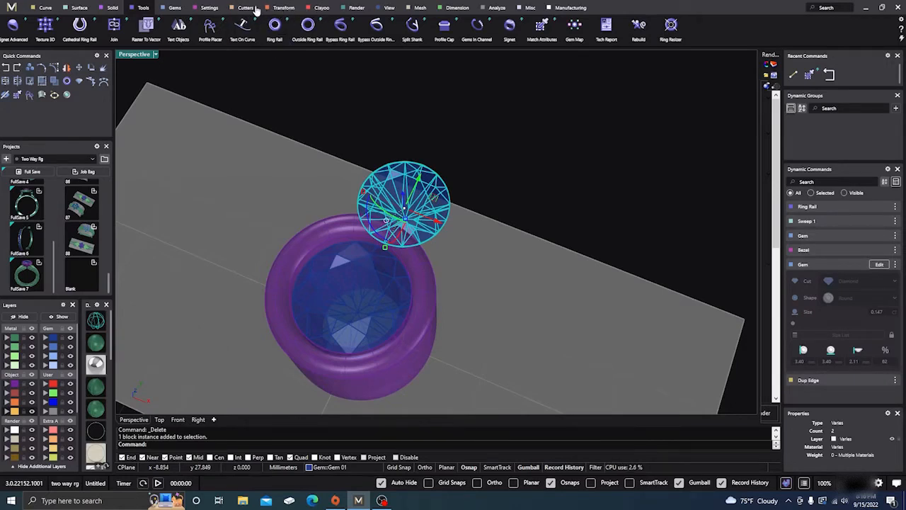
pyautogui.click(210, 9)
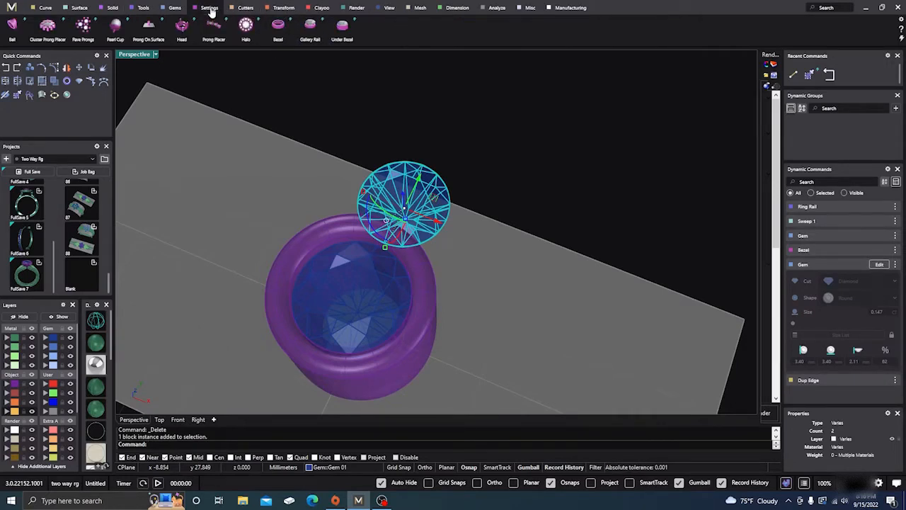
pyautogui.click(341, 32)
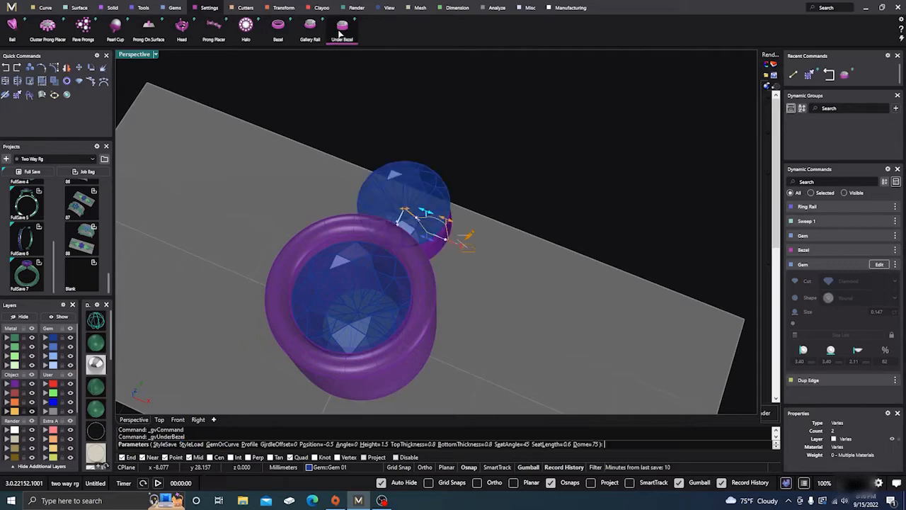
pyautogui.moveTo(494, 361); pyautogui.dragTo(263, 257, button='right')
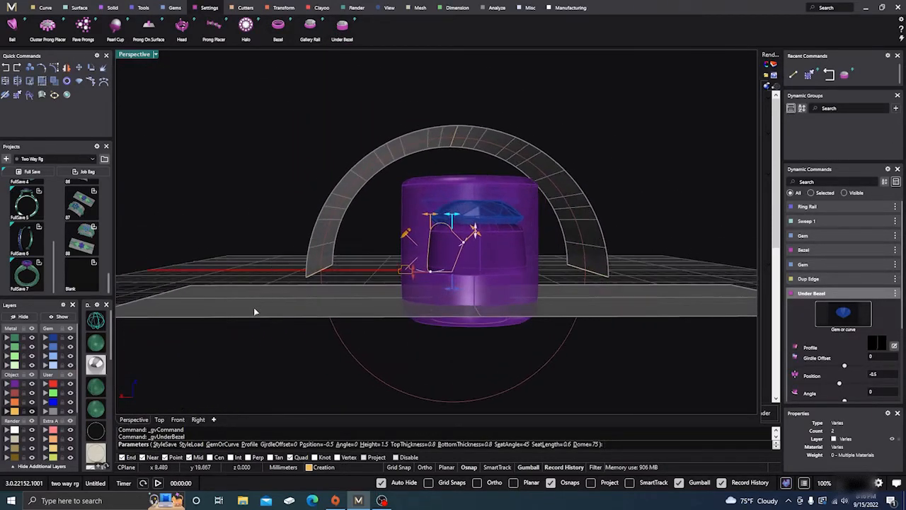
pyautogui.click(178, 419)
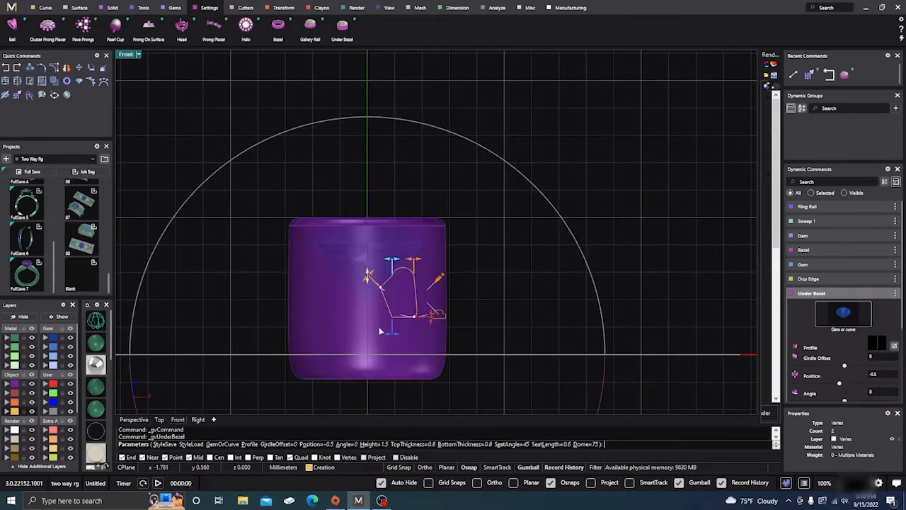
pyautogui.click(97, 321)
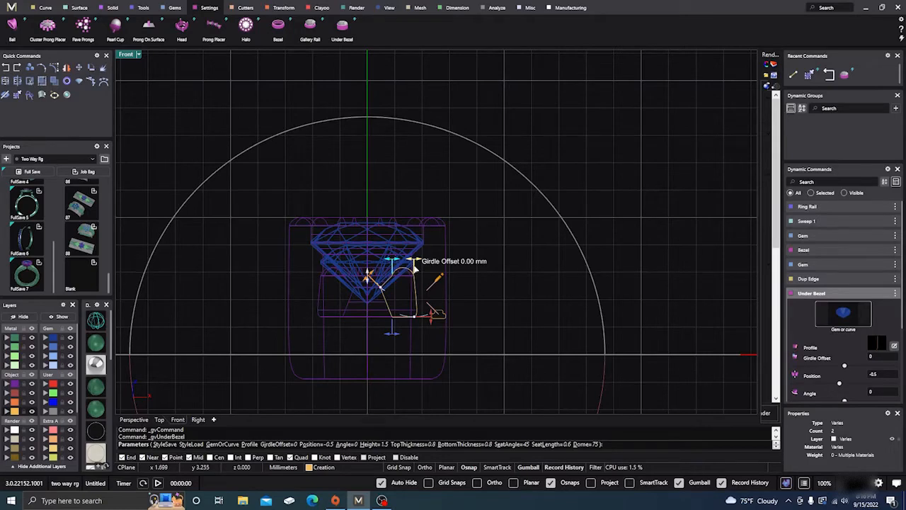
# - Set the under bezel's angle to -6 and its height to 3.11 mm
pyautogui.scroll(4, 414, 267)
pyautogui.moveTo(414, 343); pyautogui.dragTo(408, 345)
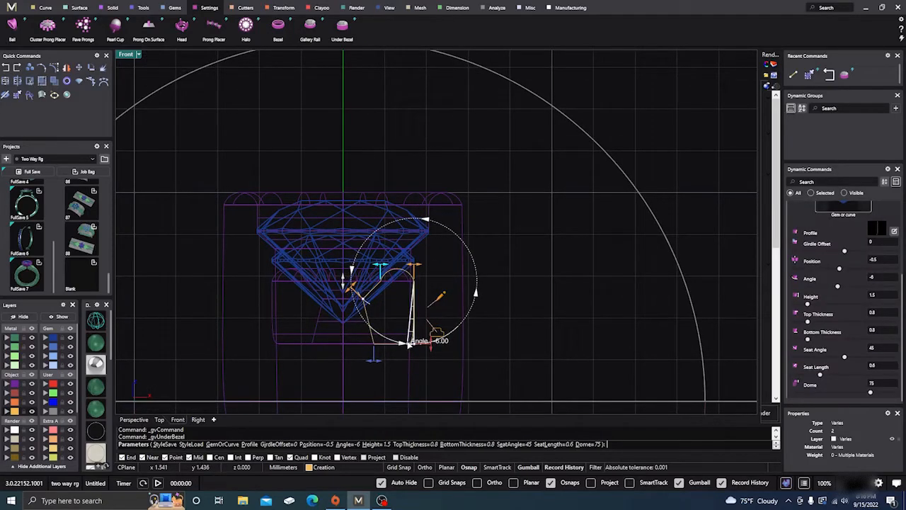
pyautogui.scroll(-2, 423, 322)
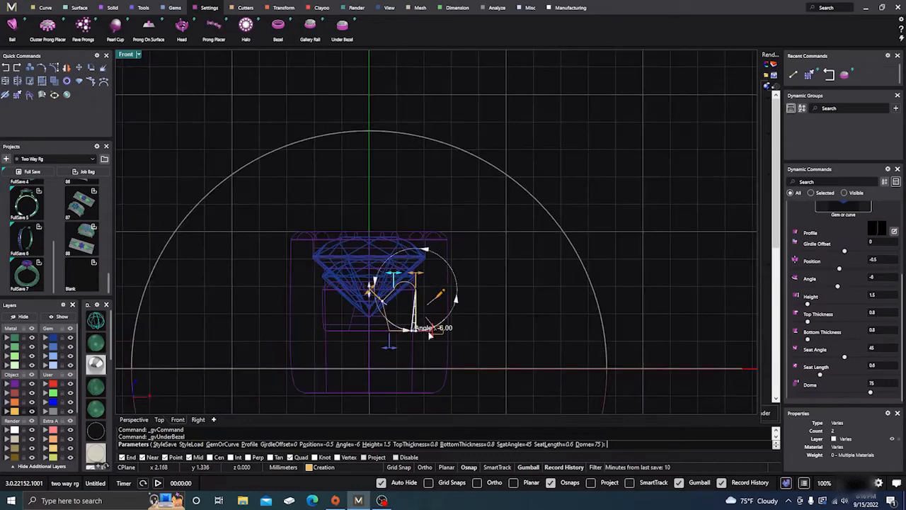
pyautogui.moveTo(430, 336); pyautogui.dragTo(428, 378)
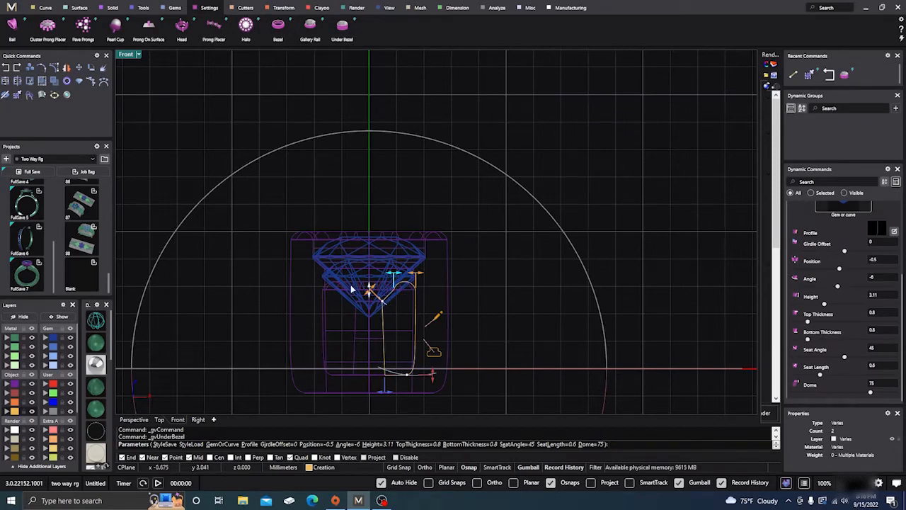
# - Shorten the under bezel's seat length to 0.17 mm, adjust its bottom thickness to about 0.6 mm, and complete it
pyautogui.scroll(2, 351, 285)
pyautogui.moveTo(387, 297); pyautogui.dragTo(409, 295)
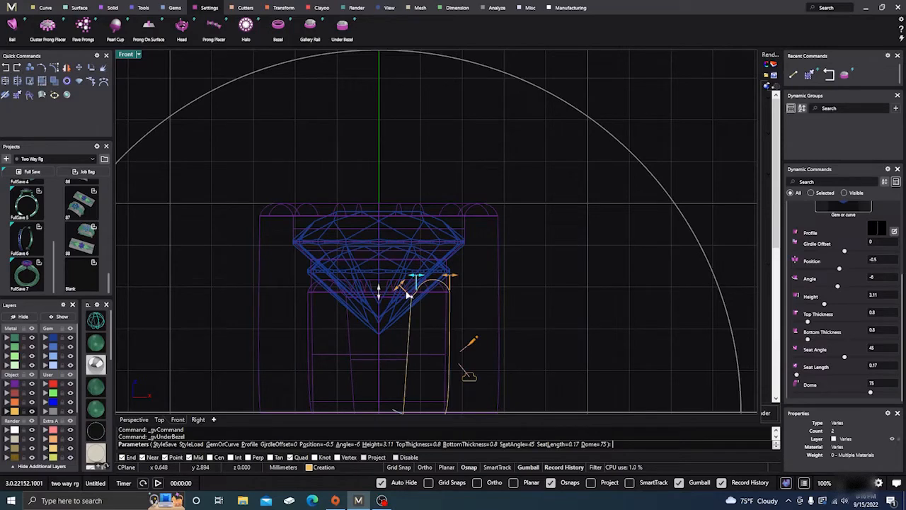
pyautogui.scroll(-3, 407, 298)
pyautogui.scroll(4, 394, 360)
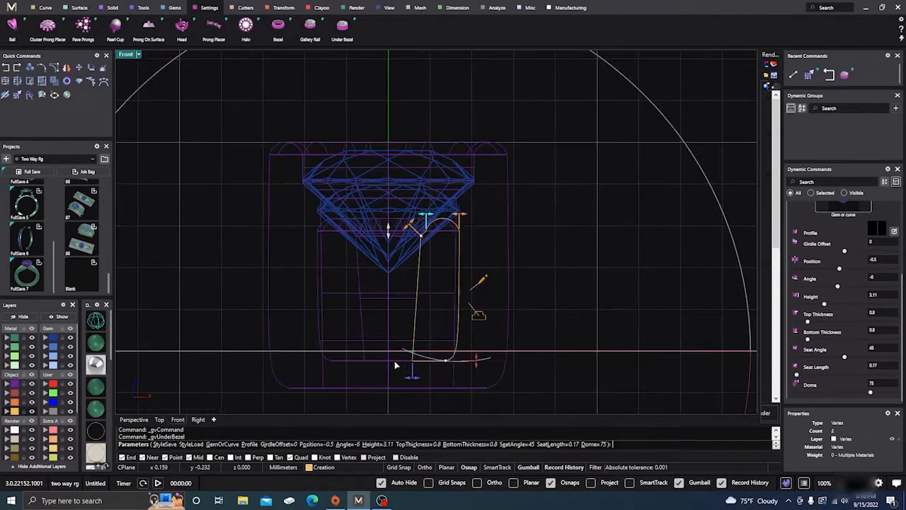
pyautogui.moveTo(413, 380); pyautogui.dragTo(427, 380)
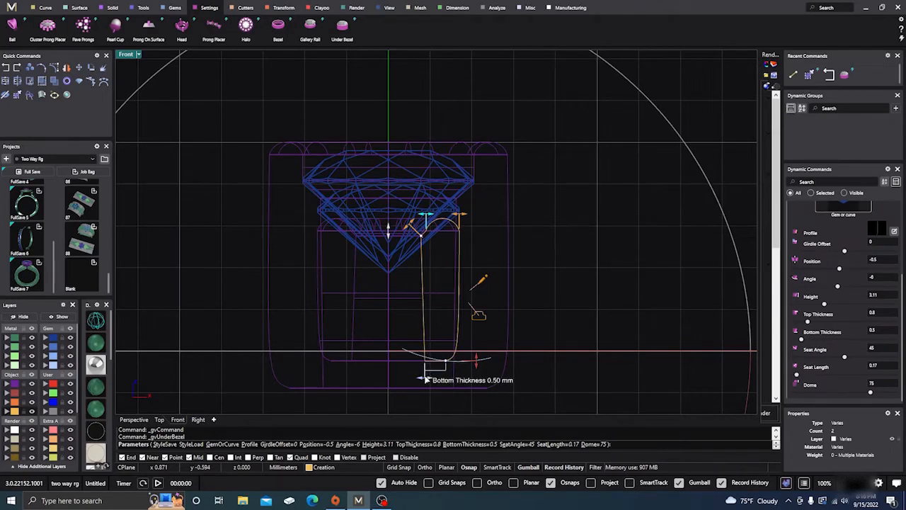
pyautogui.click(427, 380)
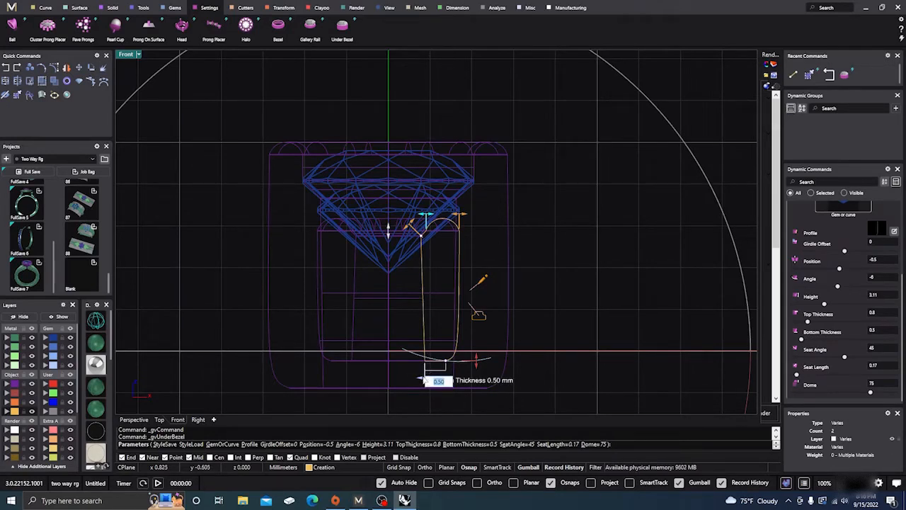
pyautogui.click(421, 376)
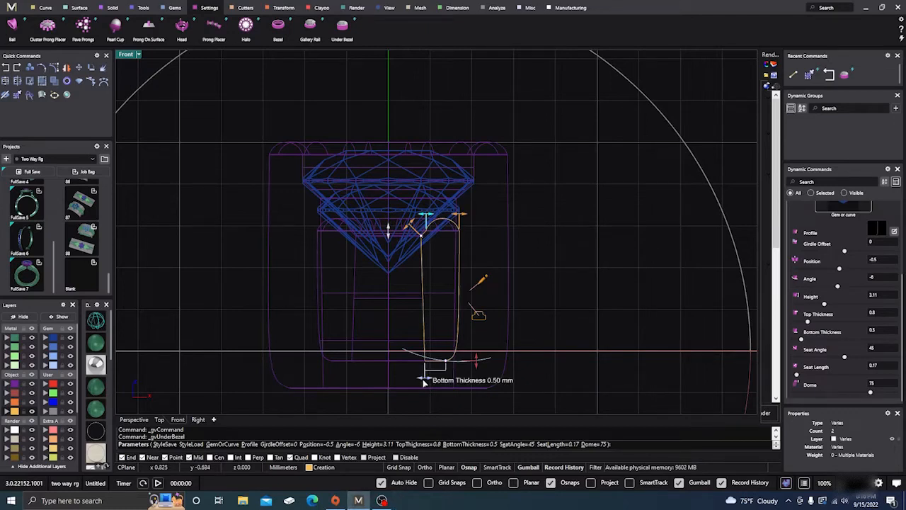
pyautogui.moveTo(420, 380); pyautogui.dragTo(422, 380)
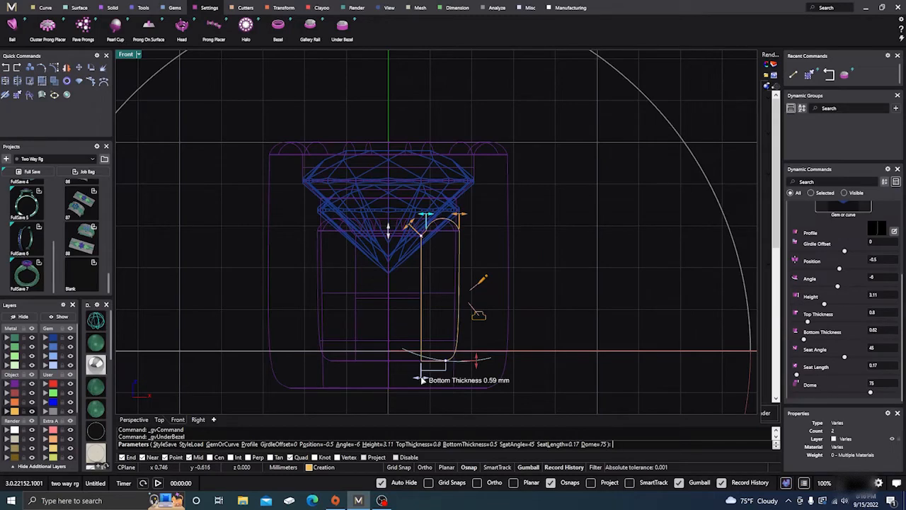
pyautogui.scroll(-6, 419, 338)
pyautogui.rightClick(365, 163)
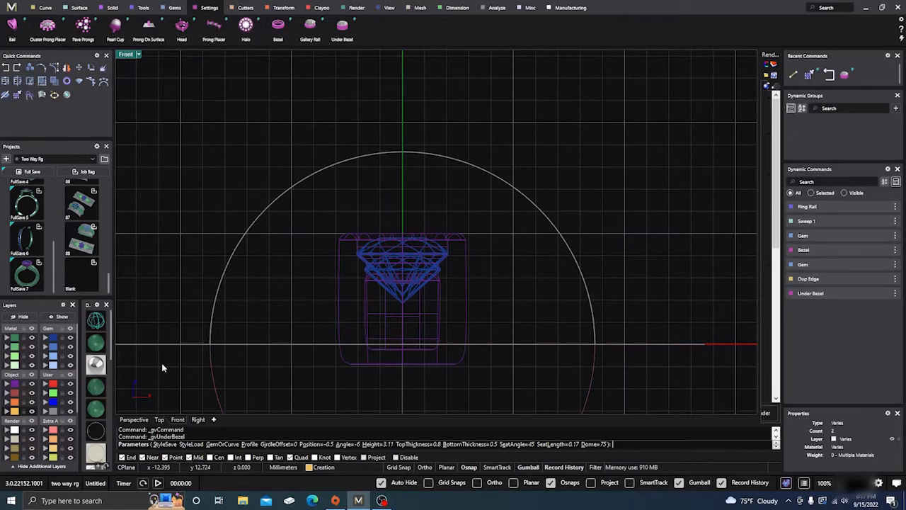
# - Hide the bezels and the flat base so only the gems show, with the side gem framed in Top view
pyautogui.click(160, 419)
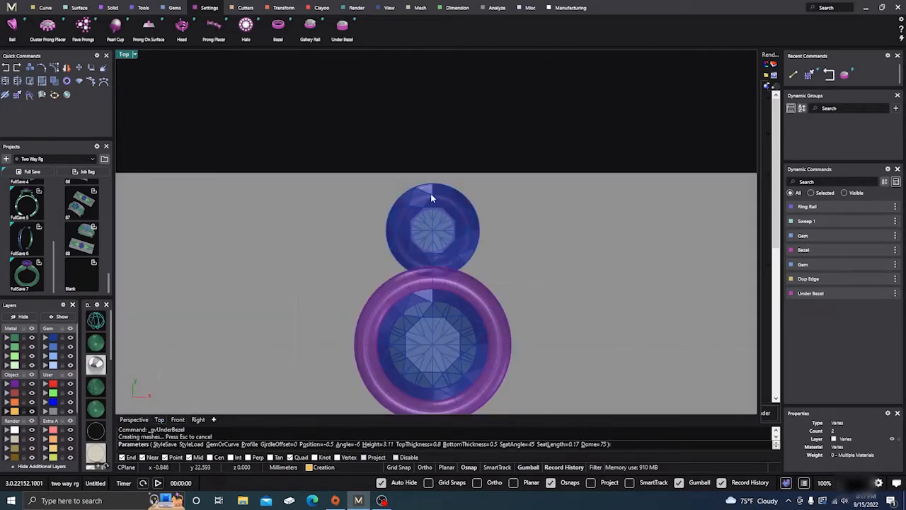
pyautogui.scroll(3, 429, 212)
pyautogui.scroll(1, 430, 225)
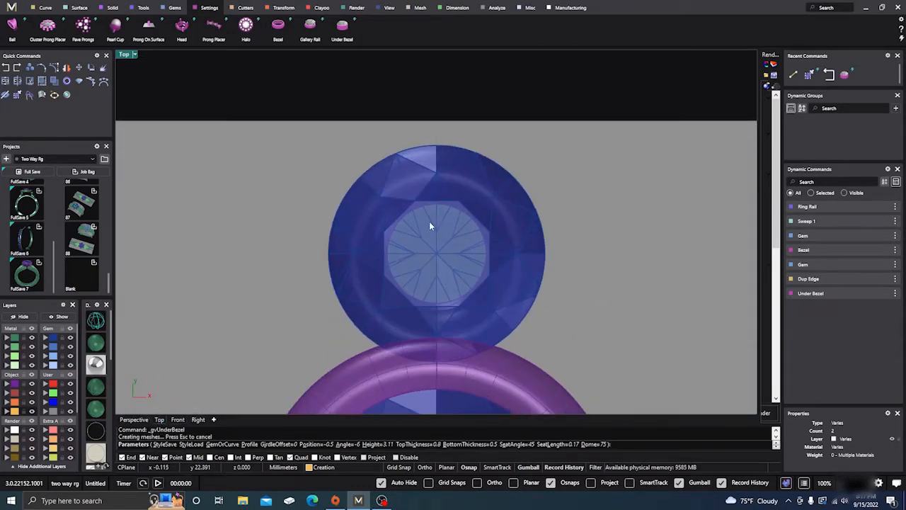
pyautogui.click(31, 384)
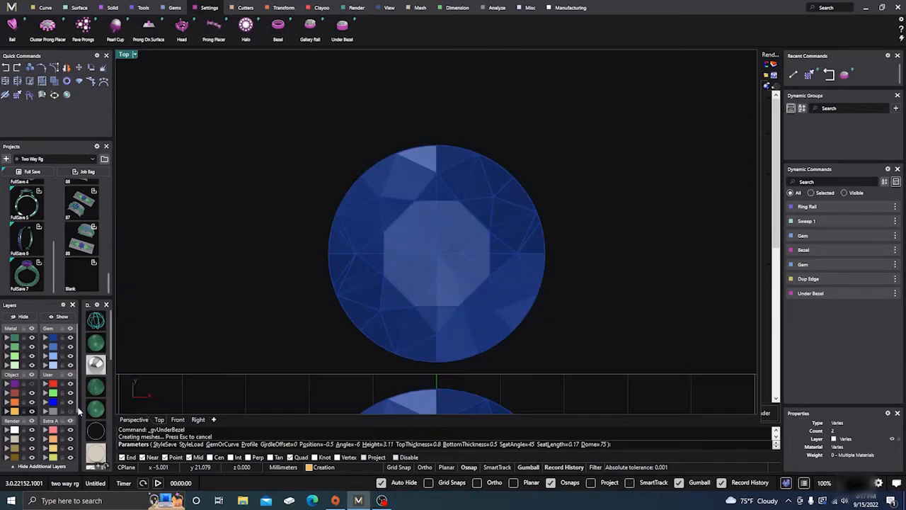
pyautogui.moveTo(450, 272); pyautogui.dragTo(454, 284, button='right')
# - Create a Gem Offset Curve inside the side gem's outline with a girdle spacing of -0.3 mm
pyautogui.click(437, 260)
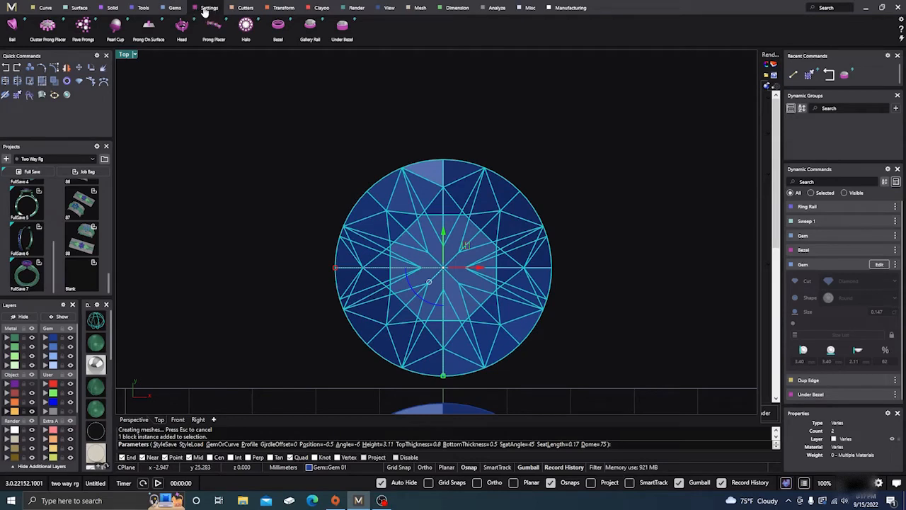
pyautogui.click(174, 7)
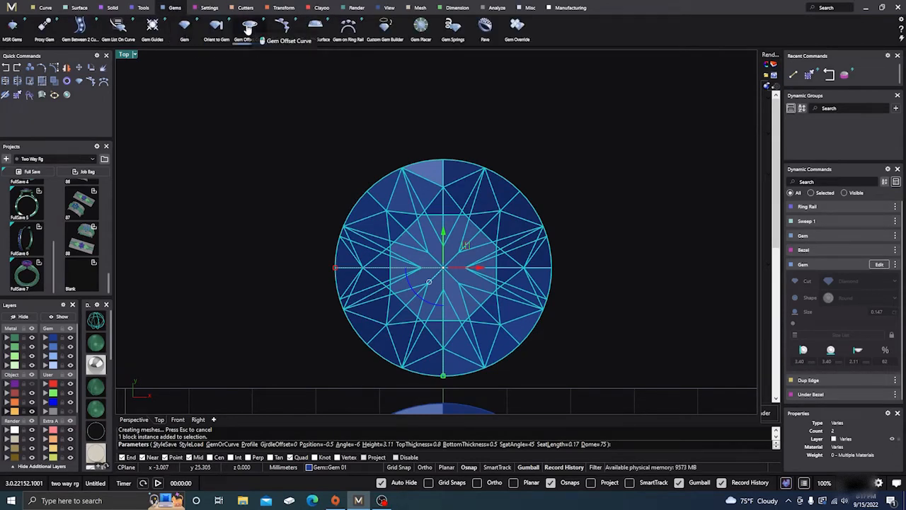
pyautogui.click(249, 27)
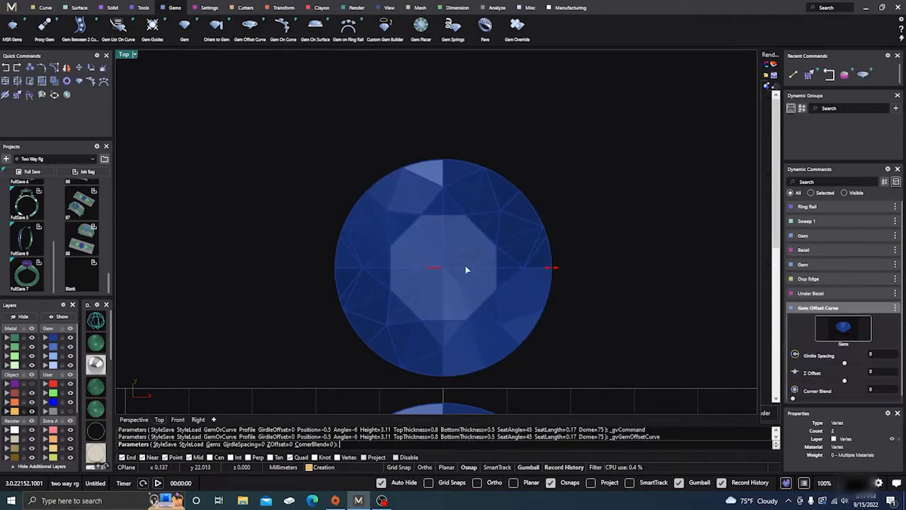
pyautogui.scroll(2, 554, 271)
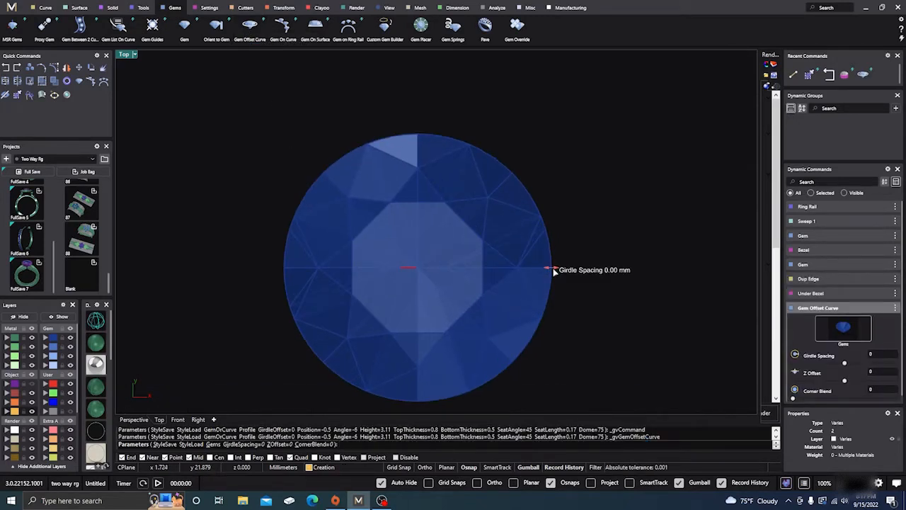
pyautogui.moveTo(550, 272)
pyautogui.moveTo(551, 271); pyautogui.dragTo(538, 269)
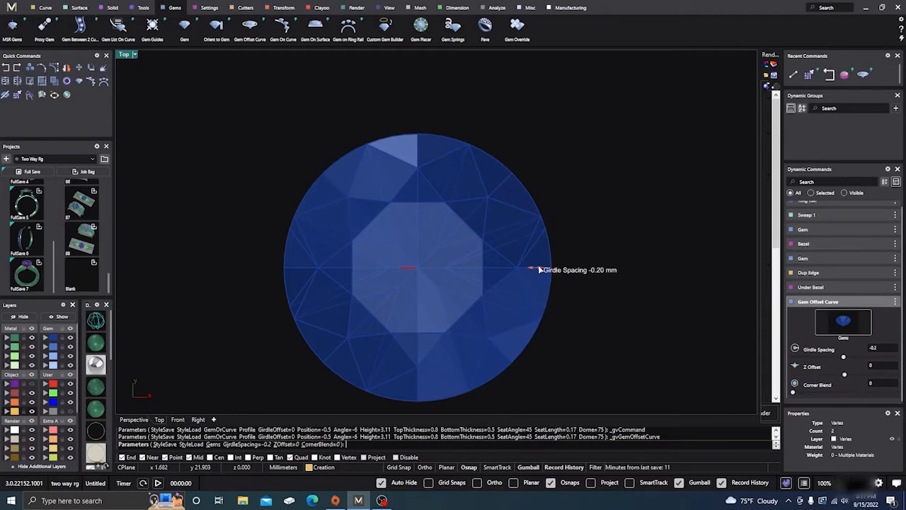
pyautogui.click(99, 320)
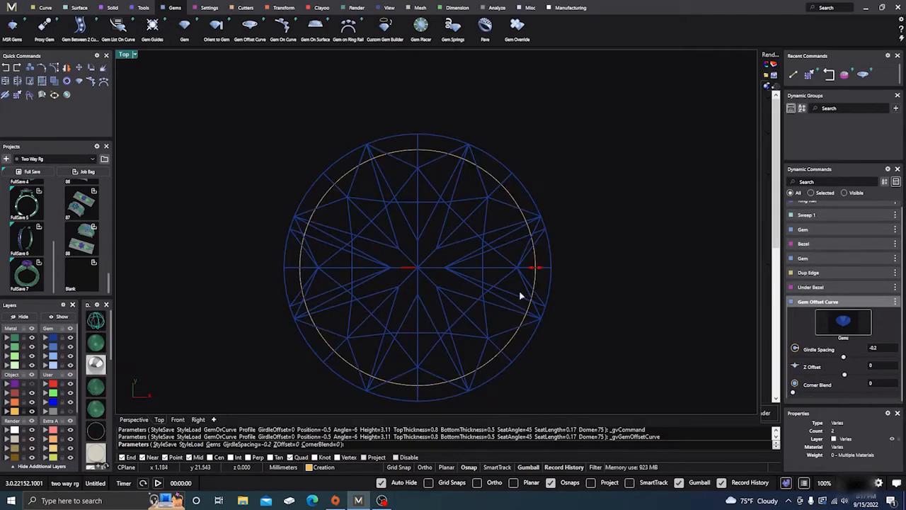
pyautogui.moveTo(537, 271)
pyautogui.moveTo(534, 270); pyautogui.dragTo(529, 270)
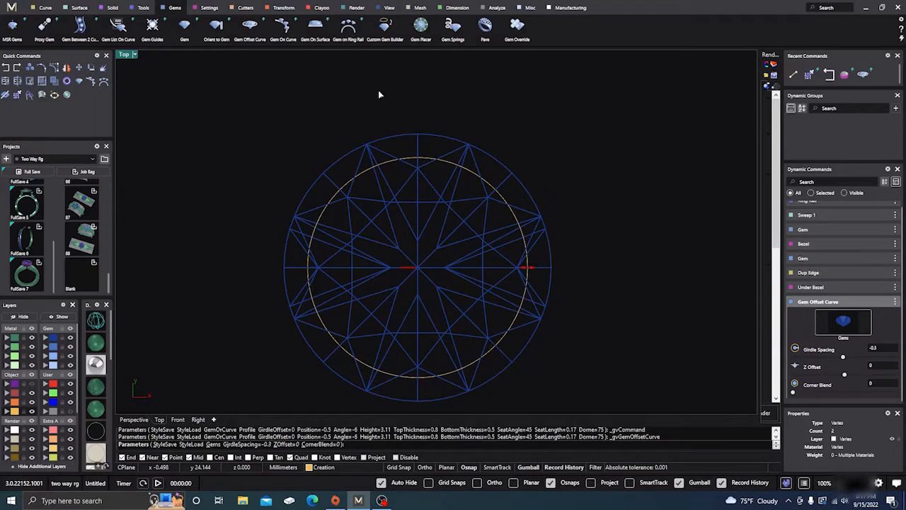
pyautogui.press('Return')
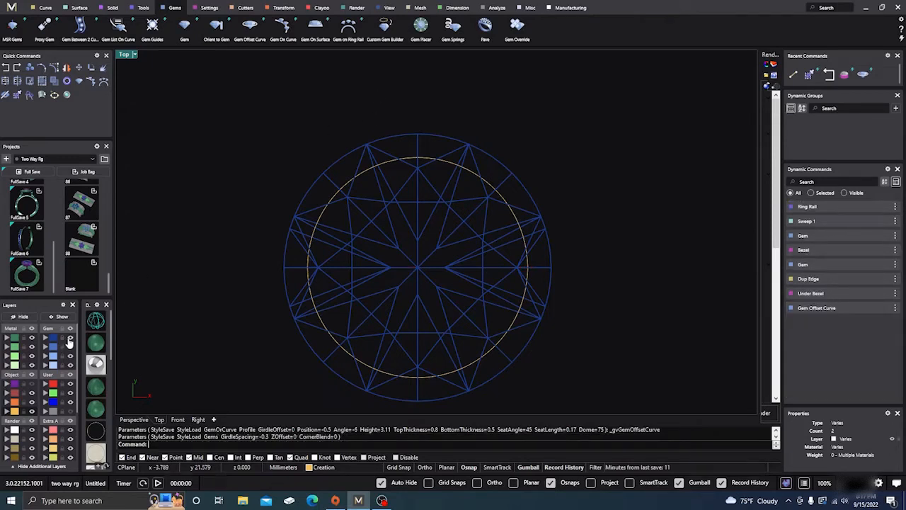
# - With the Gem 01 layer temporarily hidden, draw a line between the upper and lower quadrants of the offset circle
pyautogui.click(69, 341)
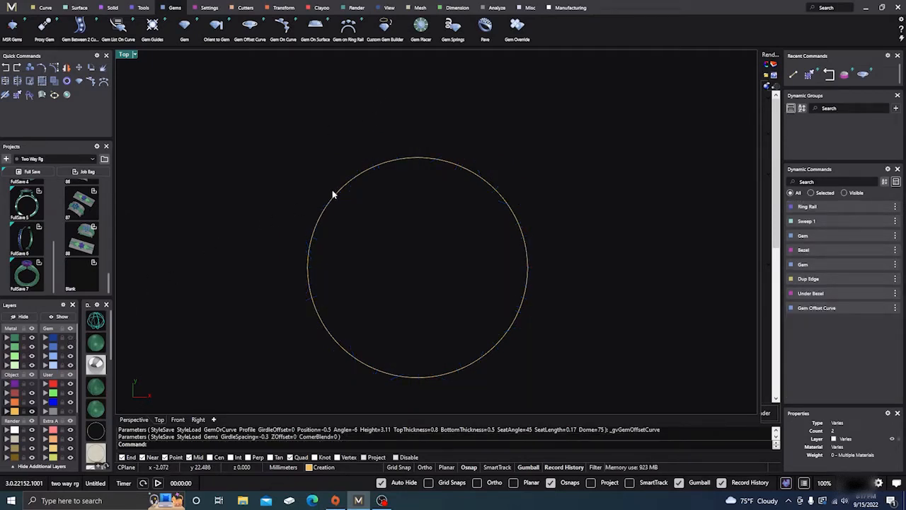
pyautogui.click(44, 8)
pyautogui.click(378, 28)
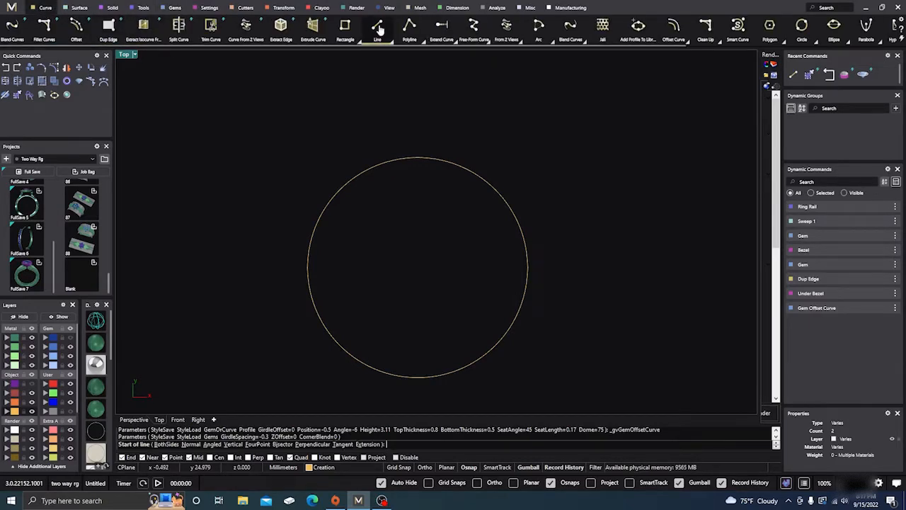
pyautogui.click(417, 158)
pyautogui.click(415, 376)
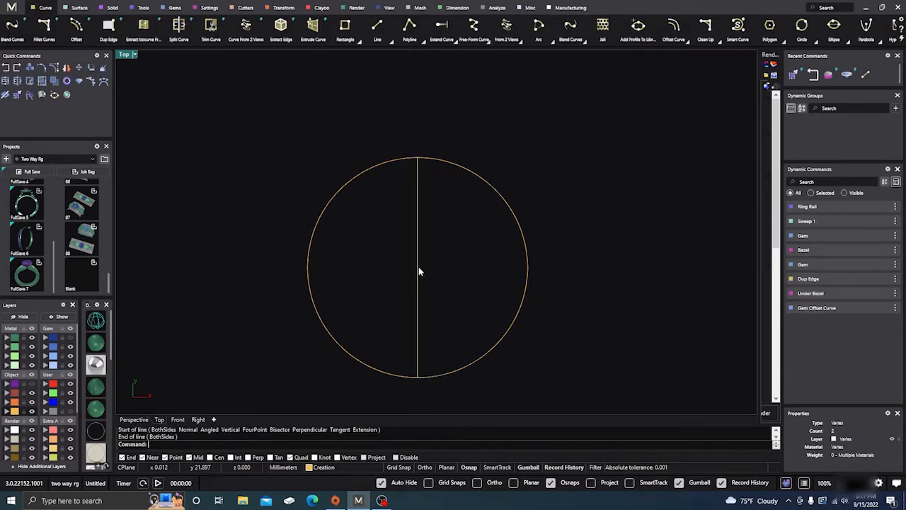
pyautogui.click(70, 338)
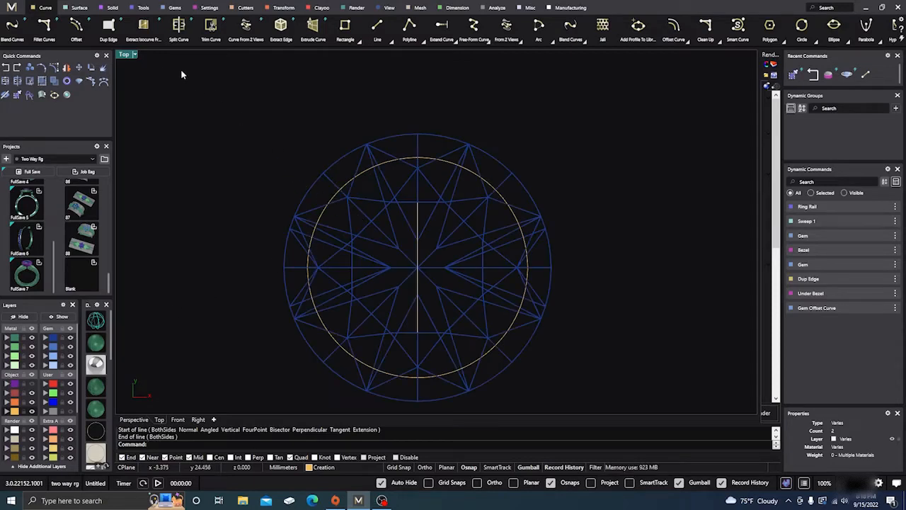
# - Draw a diagonal line from the vertical line's midpoint outward past the upper-left part of the offset circle
pyautogui.press('Delete')
pyautogui.click(377, 27)
pyautogui.click(417, 267)
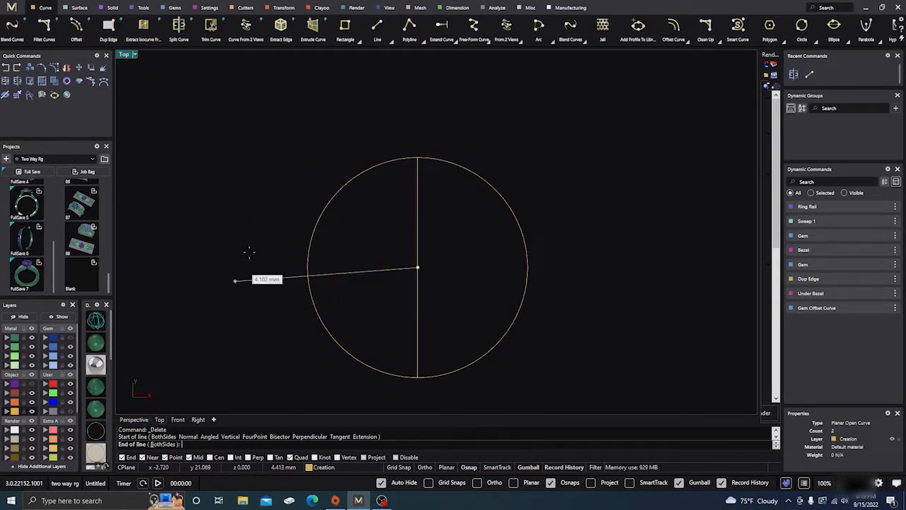
pyautogui.click(295, 116)
# - Mirror the diagonal line across the circle's vertical centre line, keeping the original
pyautogui.moveTo(304, 181); pyautogui.dragTo(304, 181)
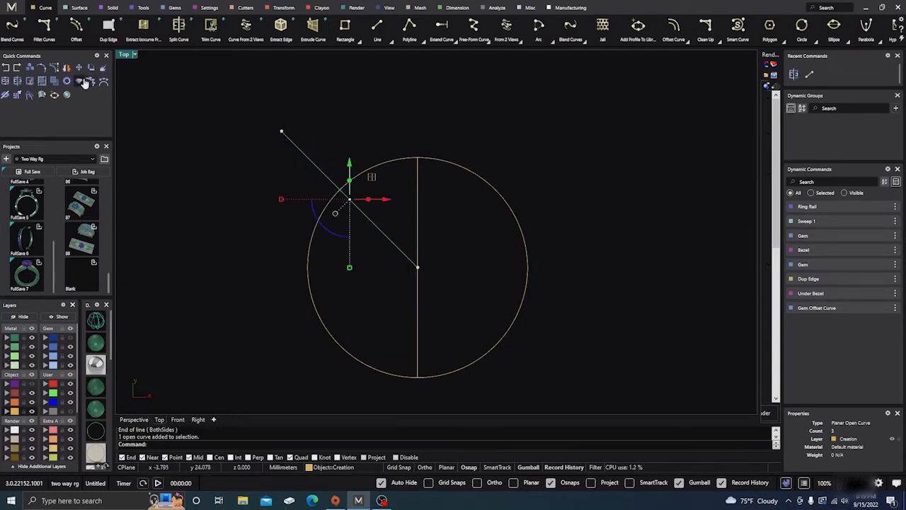
pyautogui.click(67, 67)
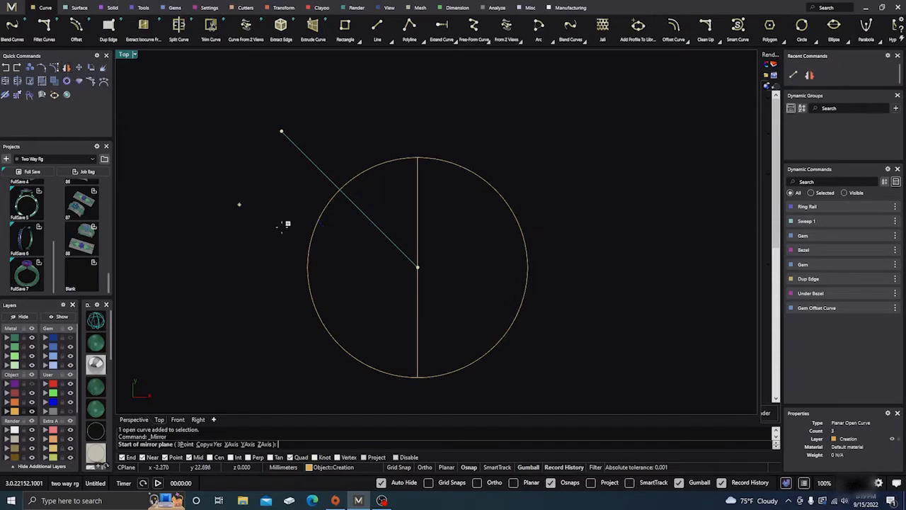
pyautogui.click(419, 266)
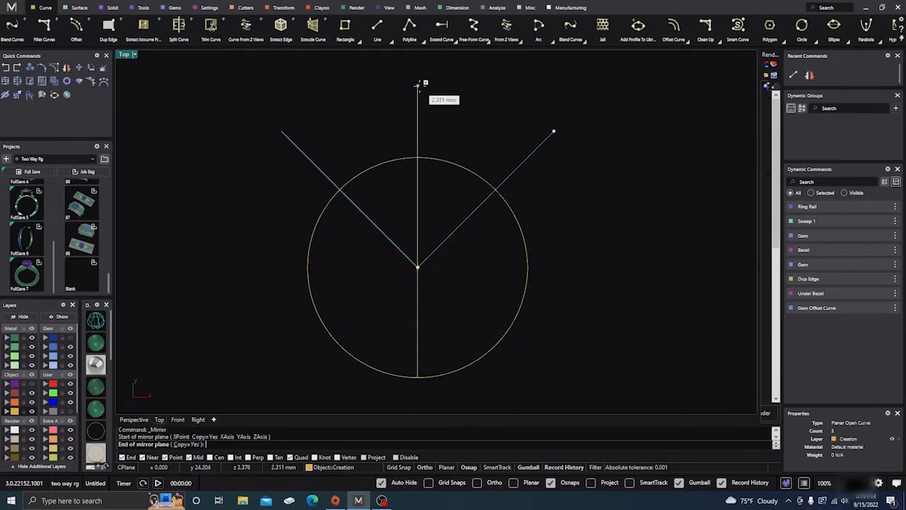
pyautogui.click(420, 90)
# - In Perspective view, split the offset circle with the two diagonal lines and show the Gem 01 layer again
pyautogui.click(134, 420)
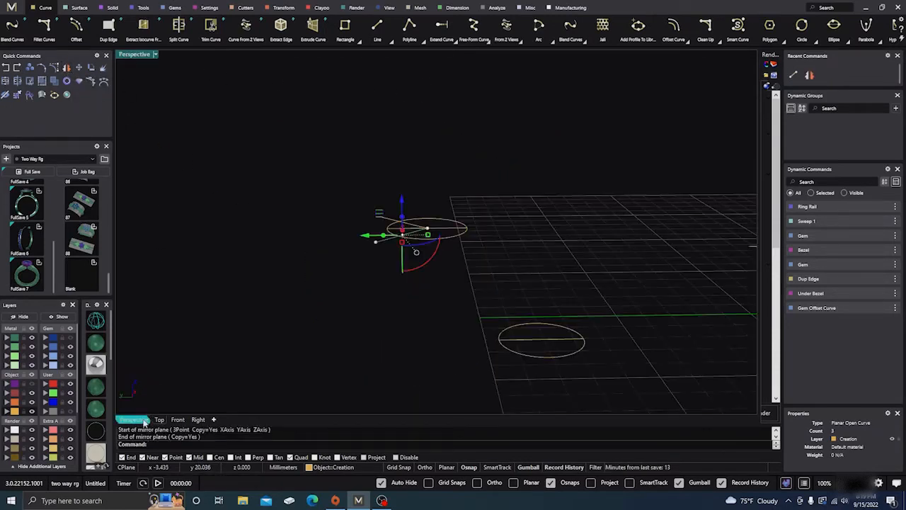
pyautogui.moveTo(296, 354)
pyautogui.mouseDown(button='right')
pyautogui.moveTo(328, 326)
pyautogui.moveTo(272, 367)
pyautogui.moveTo(283, 363)
pyautogui.mouseUp(button='right')
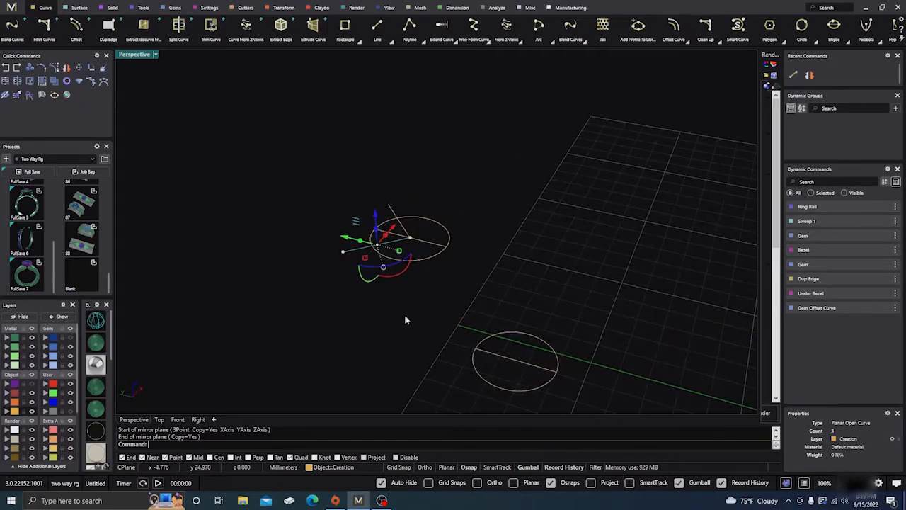
pyautogui.moveTo(404, 314); pyautogui.dragTo(342, 376, button='right')
pyautogui.scroll(8, 373, 234)
pyautogui.scroll(2, 425, 169)
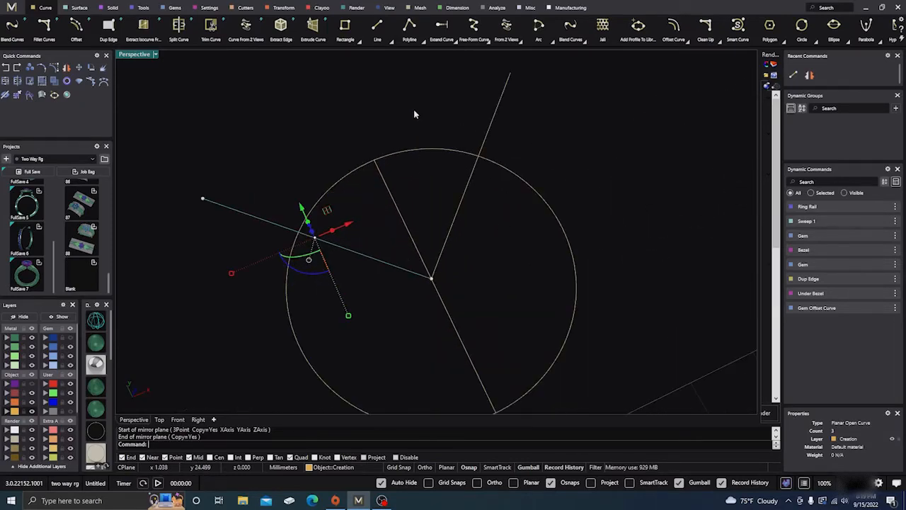
pyautogui.click(414, 110)
pyautogui.click(403, 151)
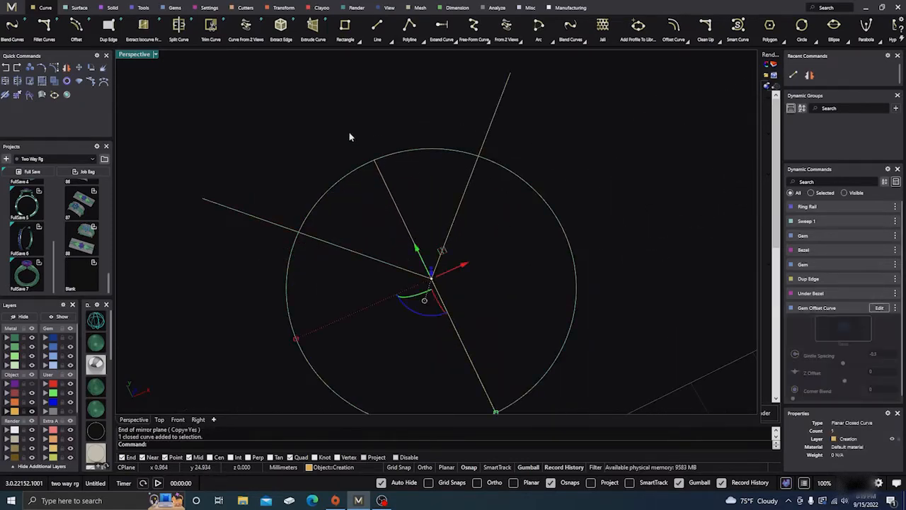
pyautogui.click(18, 83)
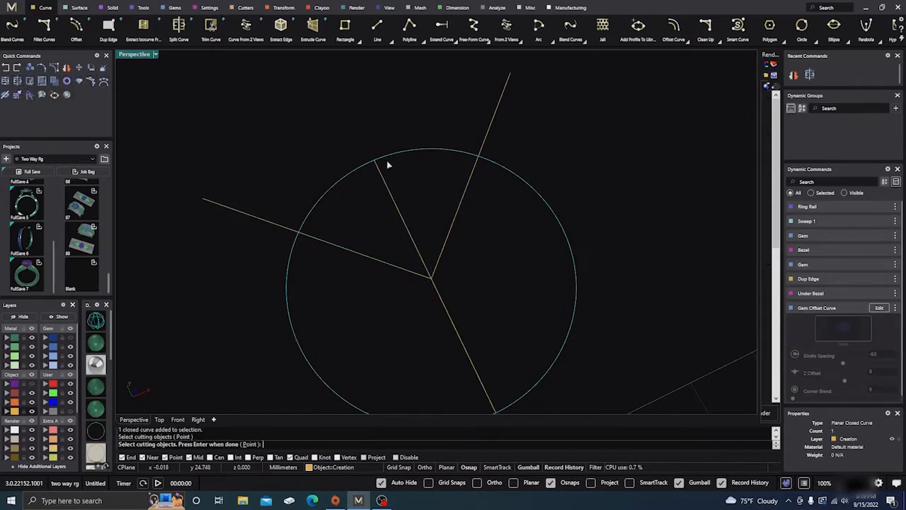
pyautogui.click(494, 118)
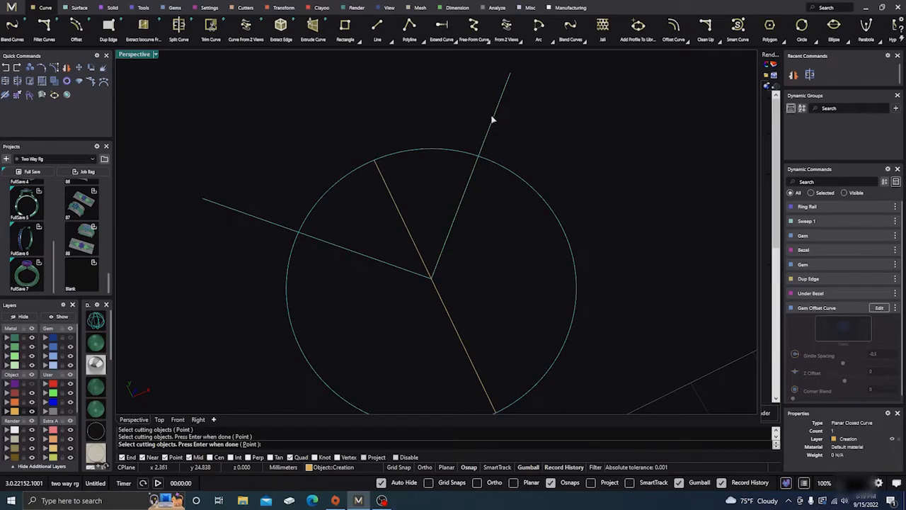
pyautogui.press('Return')
pyautogui.click(426, 170)
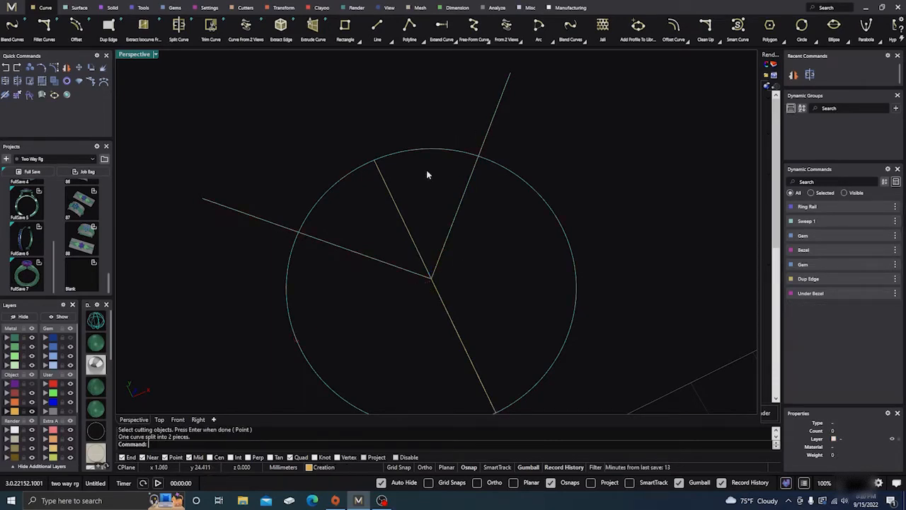
pyautogui.click(430, 149)
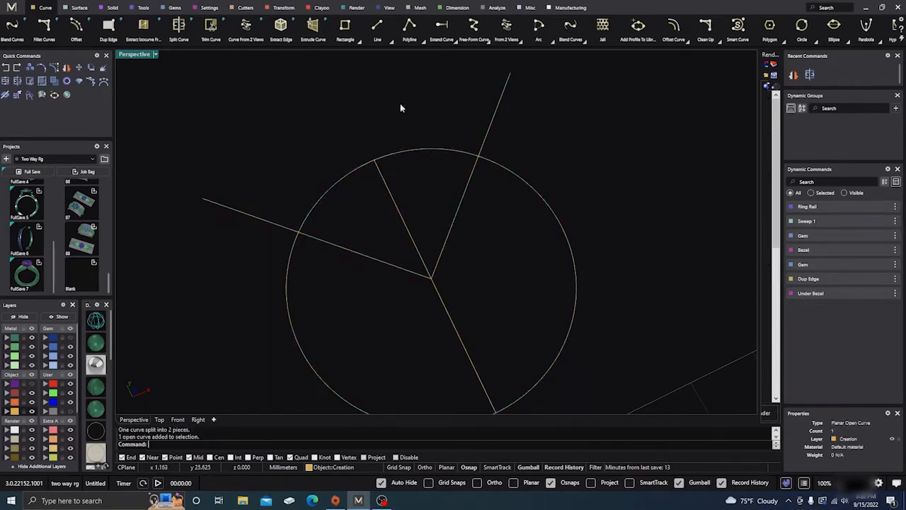
pyautogui.moveTo(400, 103); pyautogui.dragTo(577, 344, button='right')
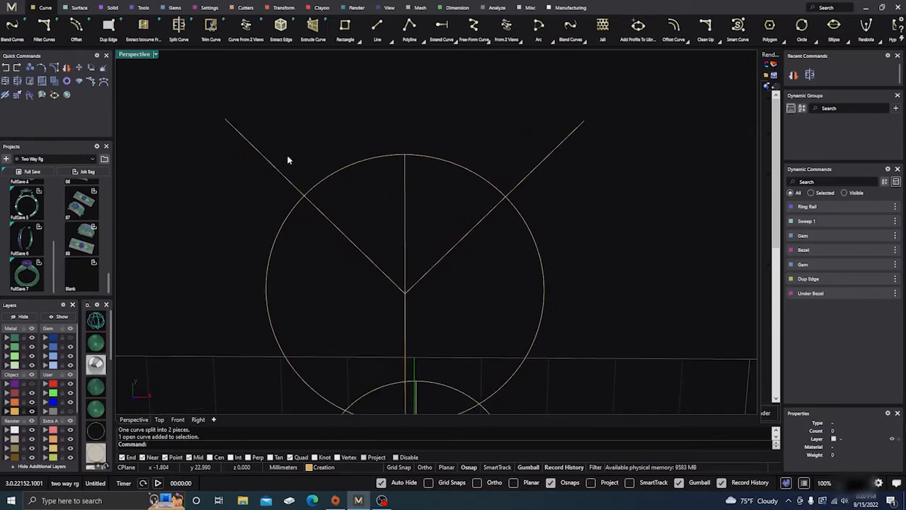
pyautogui.click(69, 339)
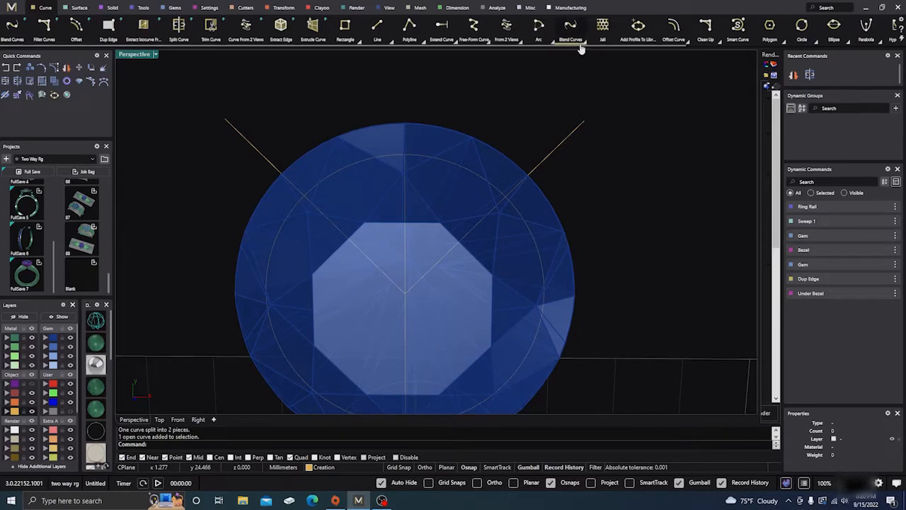
pyautogui.click(545, 40)
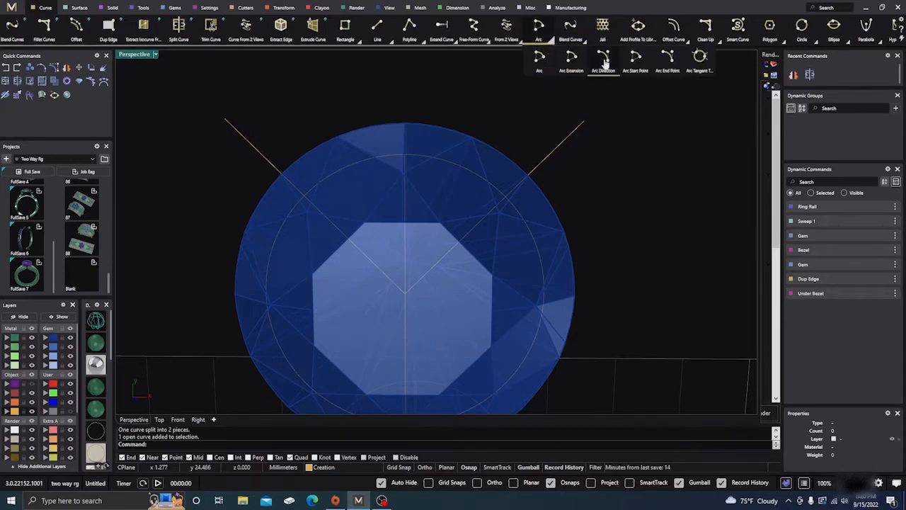
pyautogui.click(635, 61)
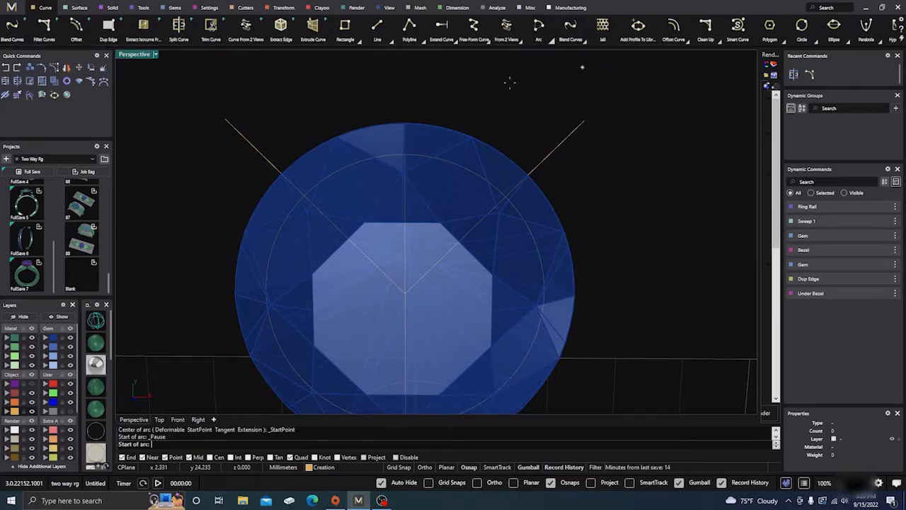
pyautogui.click(230, 124)
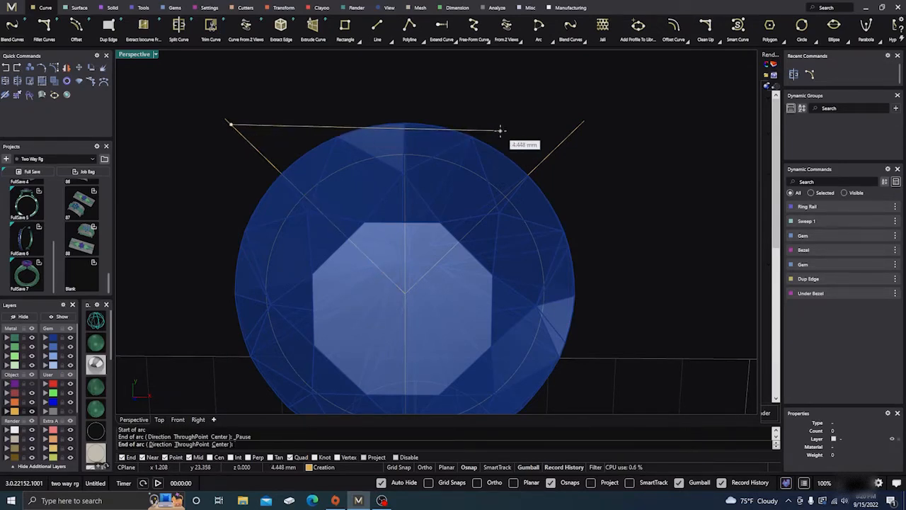
pyautogui.press('Escape')
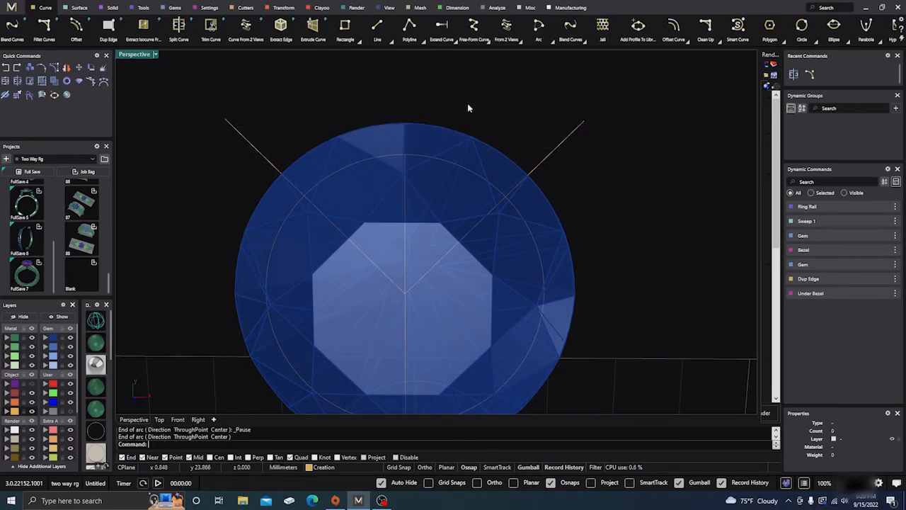
# - Copy the circle's upper arc with Orient 2 Points and 3D scaling, mapping its ends to points near the diagonal lines' outer ends
pyautogui.click(428, 158)
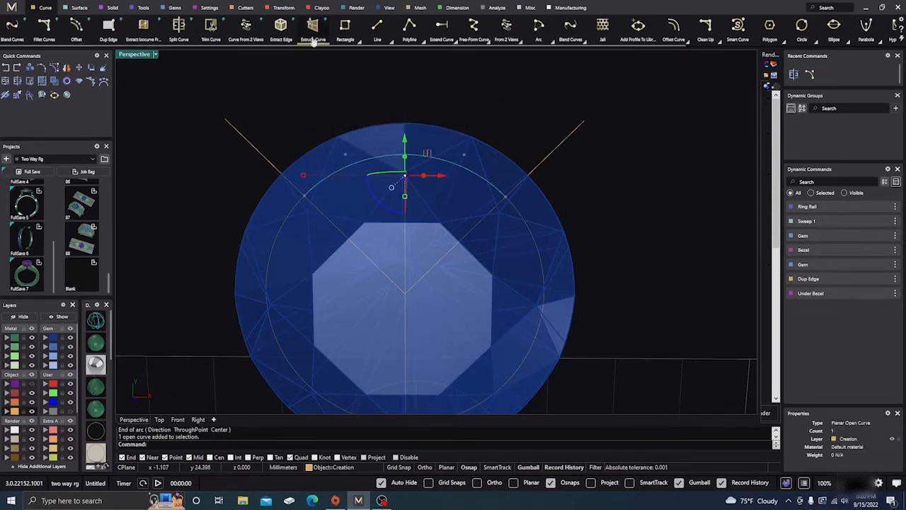
pyautogui.click(282, 8)
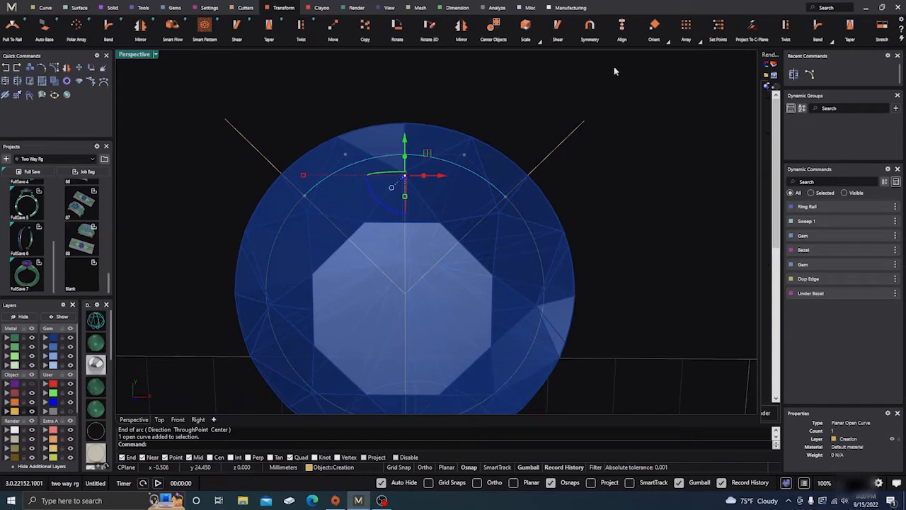
pyautogui.click(667, 42)
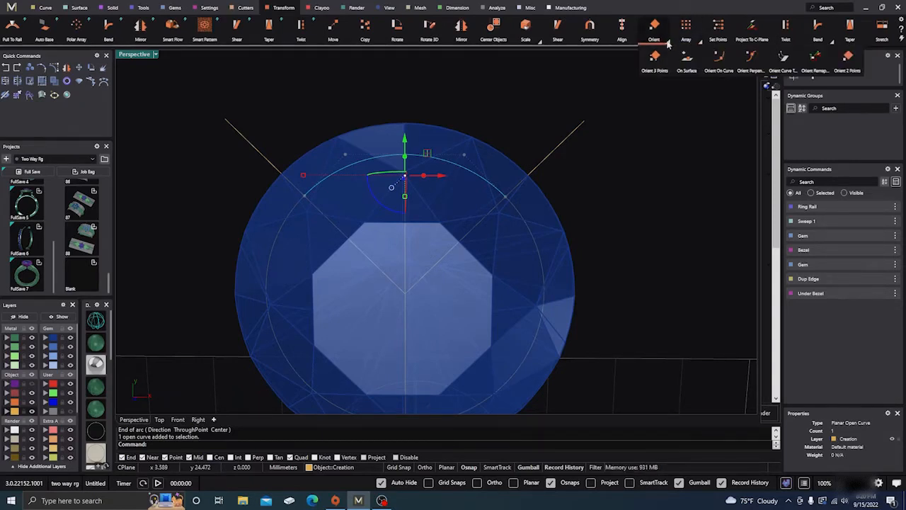
pyautogui.click(848, 61)
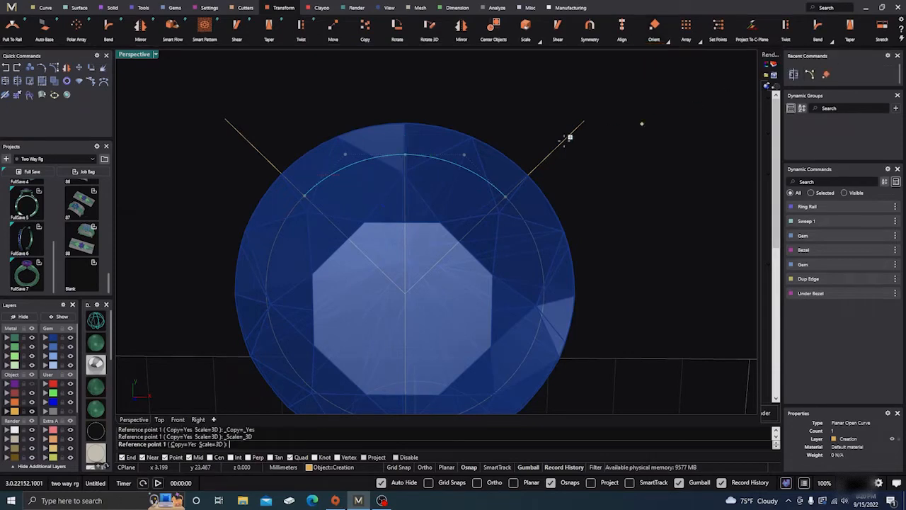
pyautogui.click(304, 196)
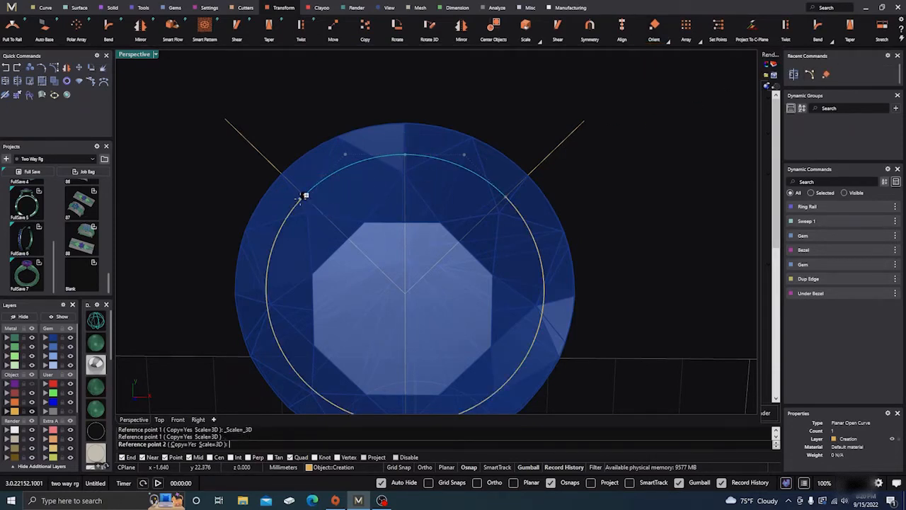
pyautogui.click(505, 196)
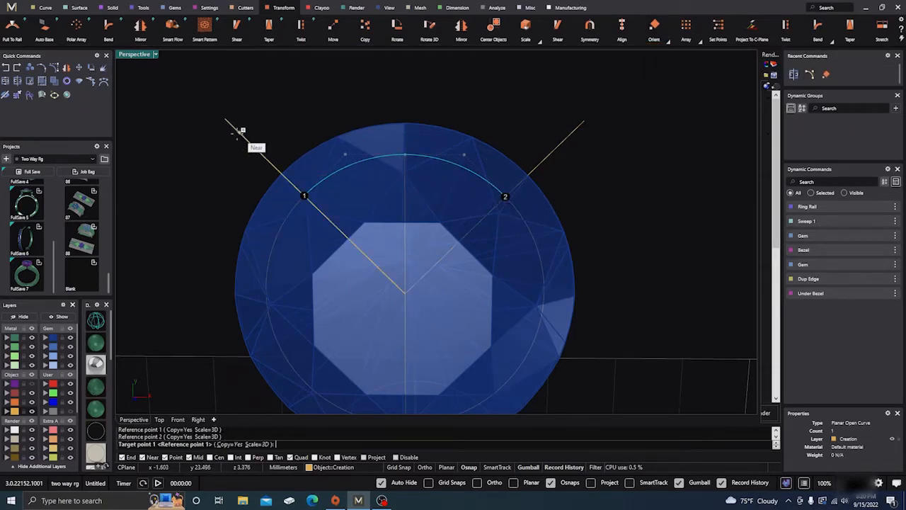
pyautogui.click(232, 125)
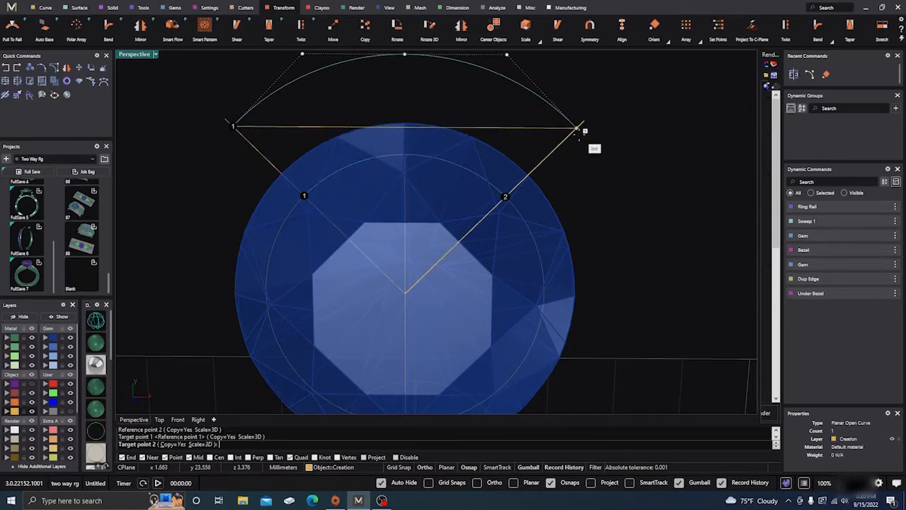
pyautogui.click(579, 129)
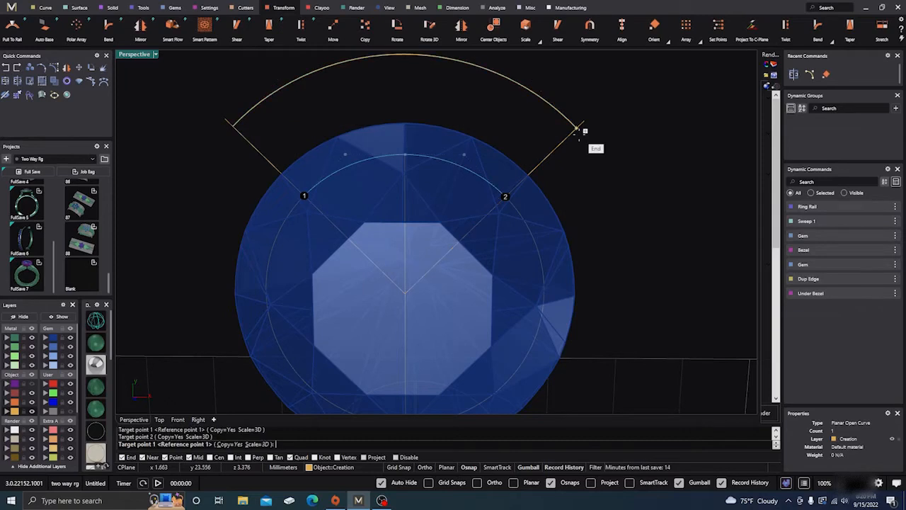
pyautogui.press('Return')
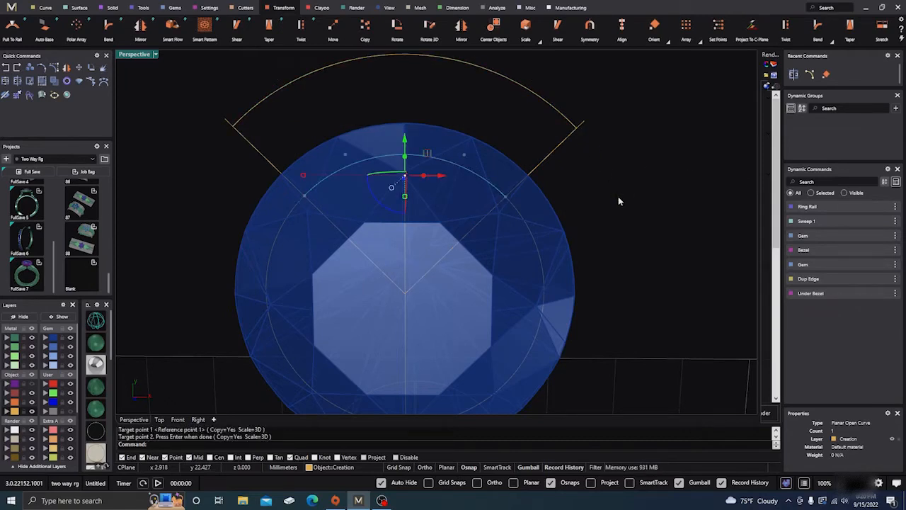
pyautogui.click(619, 199)
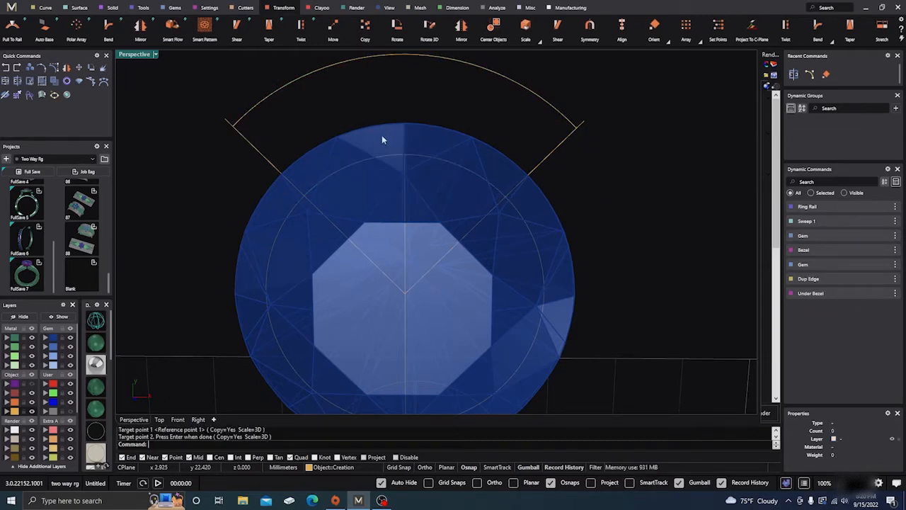
# - Split the two diagonal lines using the large outer arc as the cutting object
pyautogui.click(555, 150)
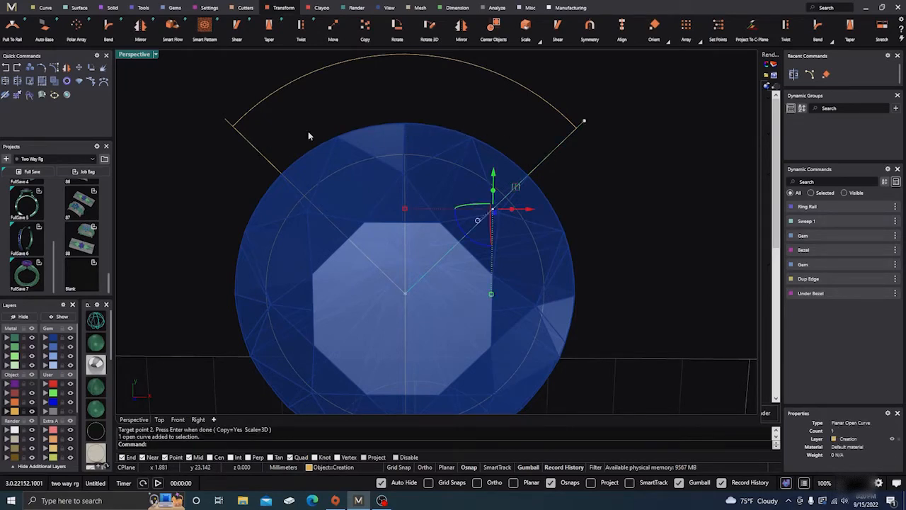
pyautogui.keyDown('shift'); pyautogui.click(253, 147); pyautogui.keyUp('shift')
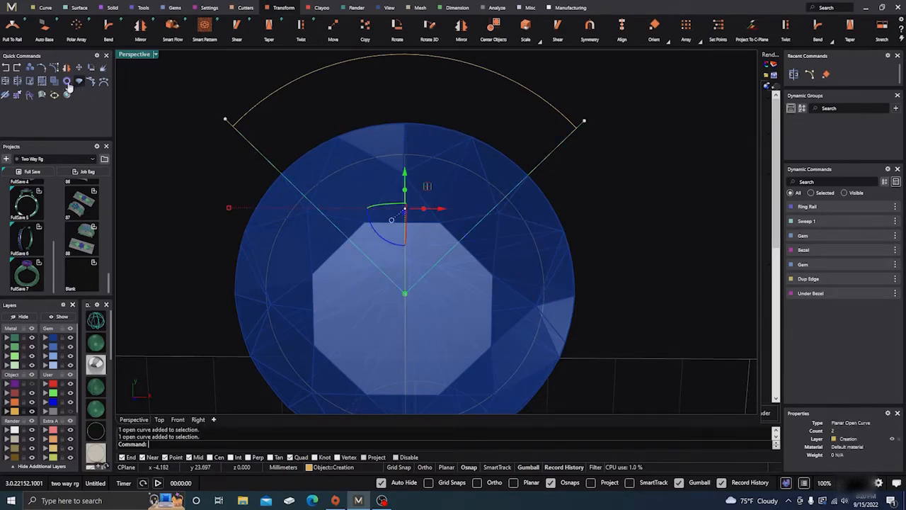
pyautogui.click(18, 81)
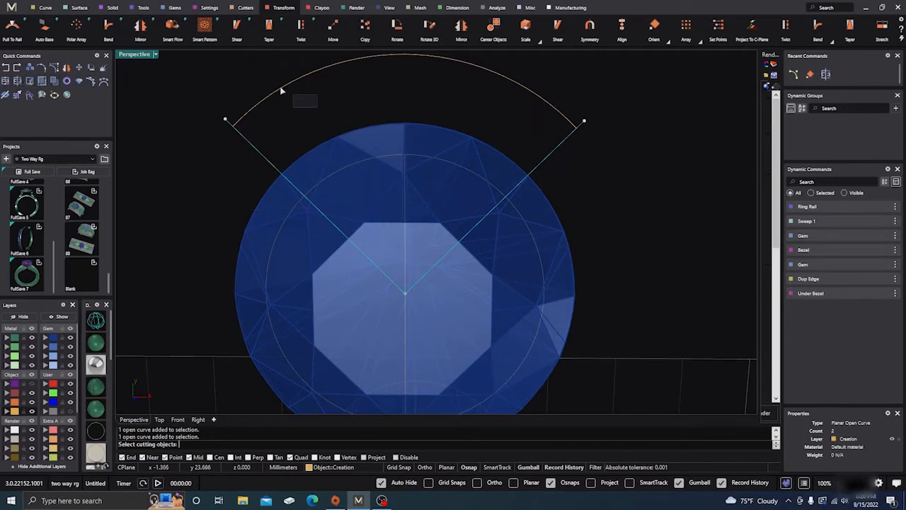
pyautogui.click(271, 85)
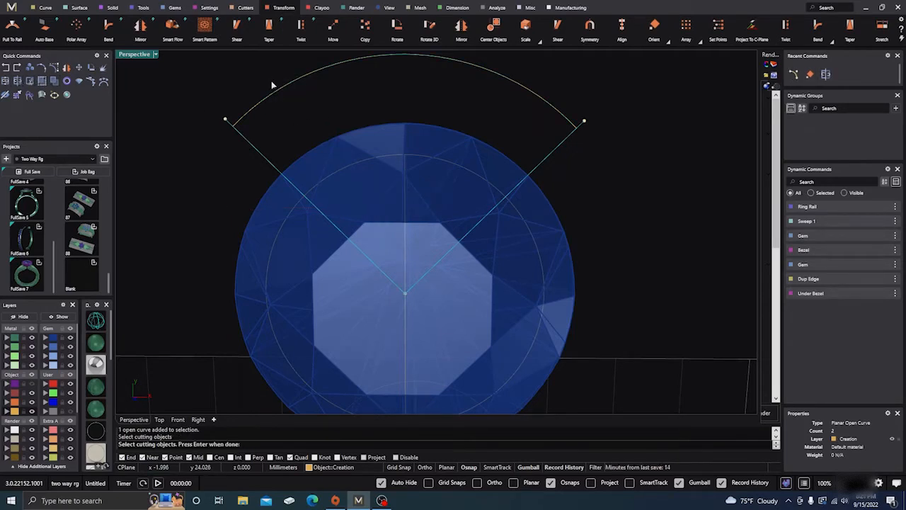
pyautogui.press('Return')
pyautogui.click(461, 285)
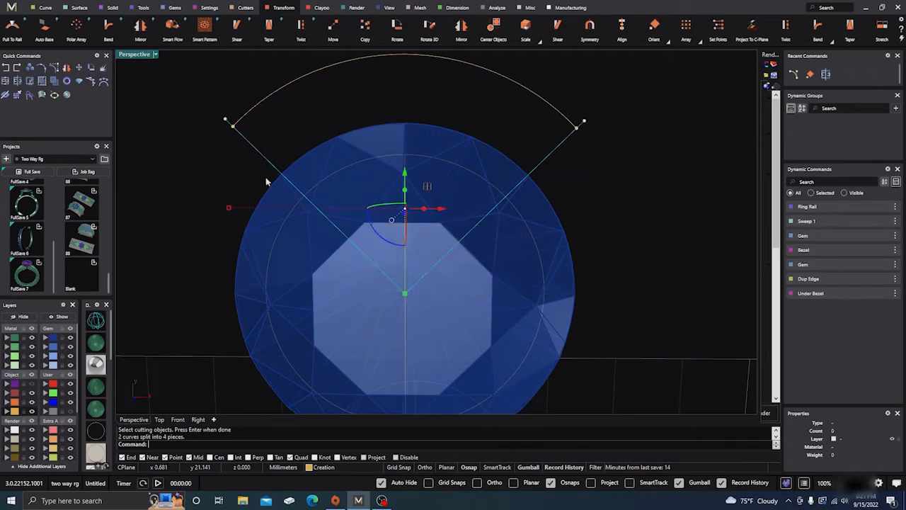
# - Delete the two short line stubs beyond the outer arc and switch the display to wireframe
pyautogui.click(228, 122)
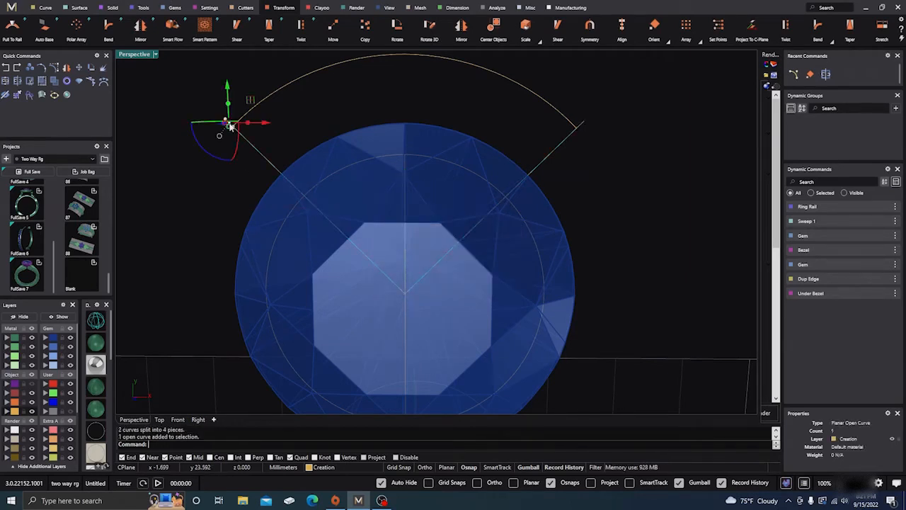
pyautogui.press('Delete')
pyautogui.click(582, 129)
pyautogui.press('Delete')
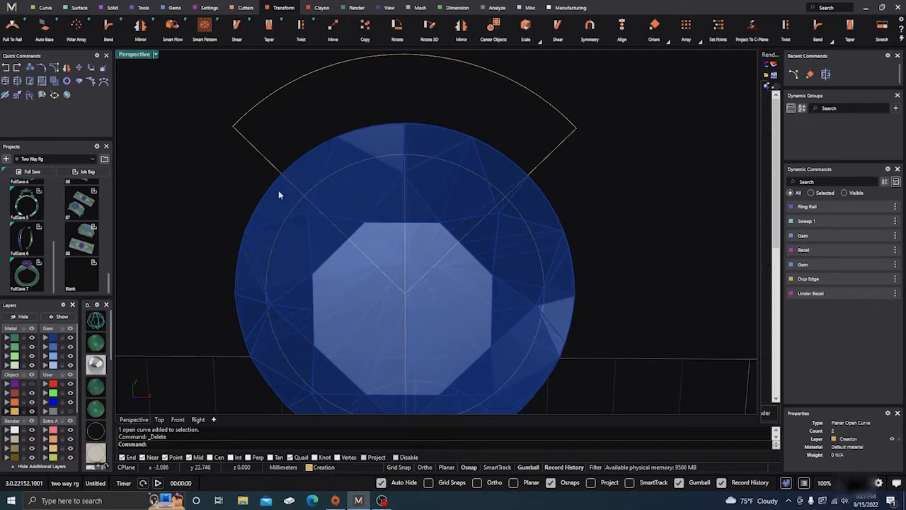
pyautogui.click(99, 323)
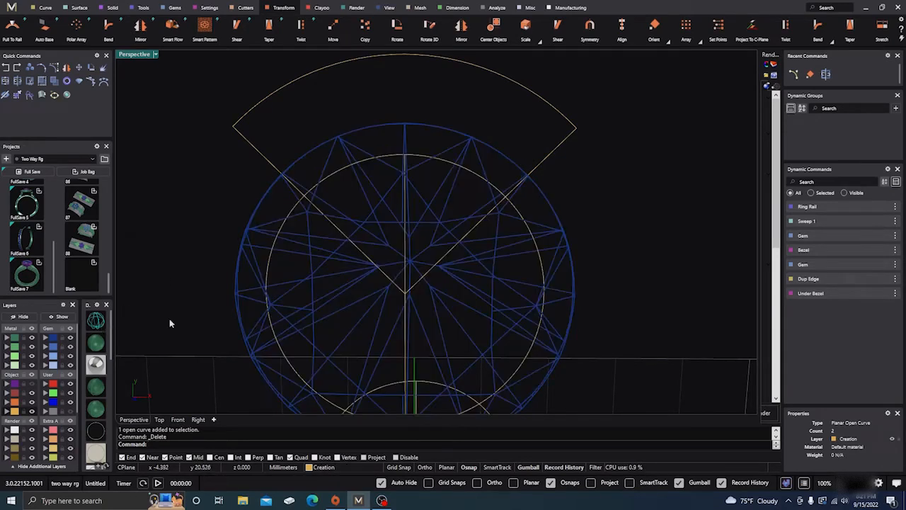
pyautogui.click(362, 253)
pyautogui.press('Delete')
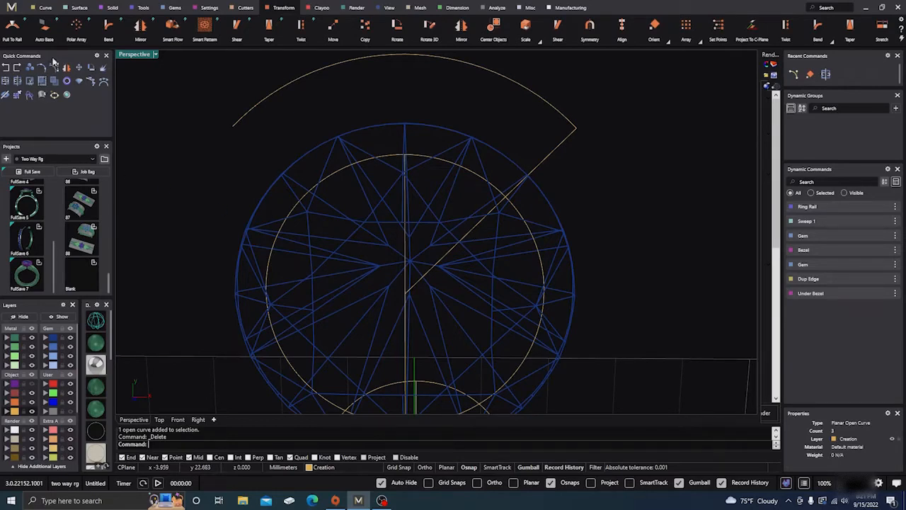
pyautogui.click(6, 68)
pyautogui.click(390, 102)
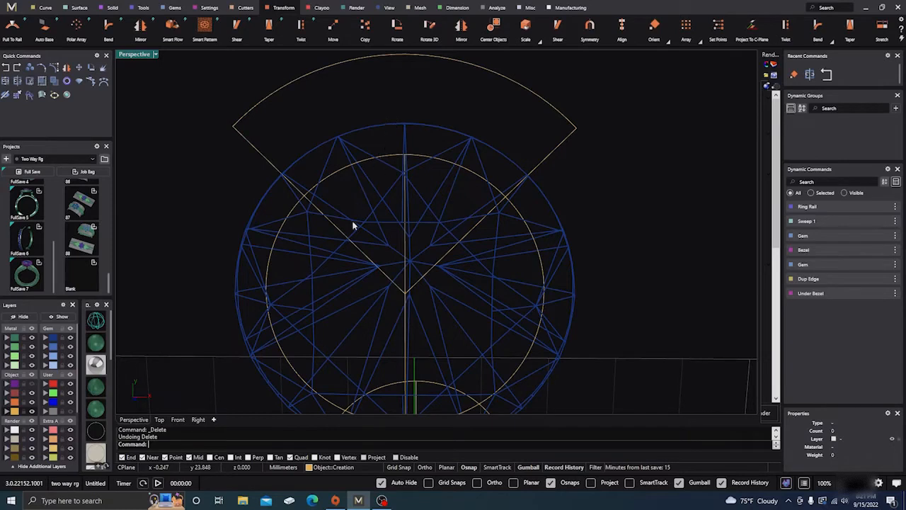
# - Split the two diagonal lines using the inner circle as the cutting object
pyautogui.click(343, 237)
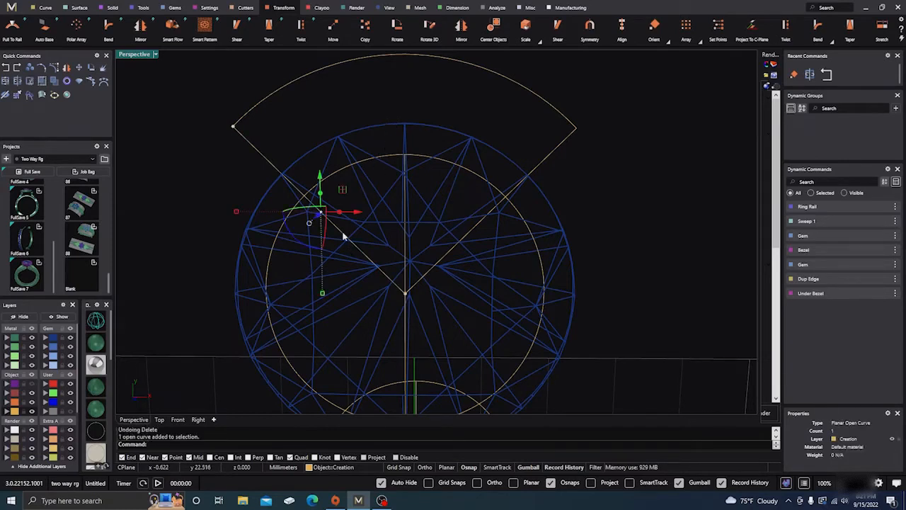
pyautogui.click(484, 216)
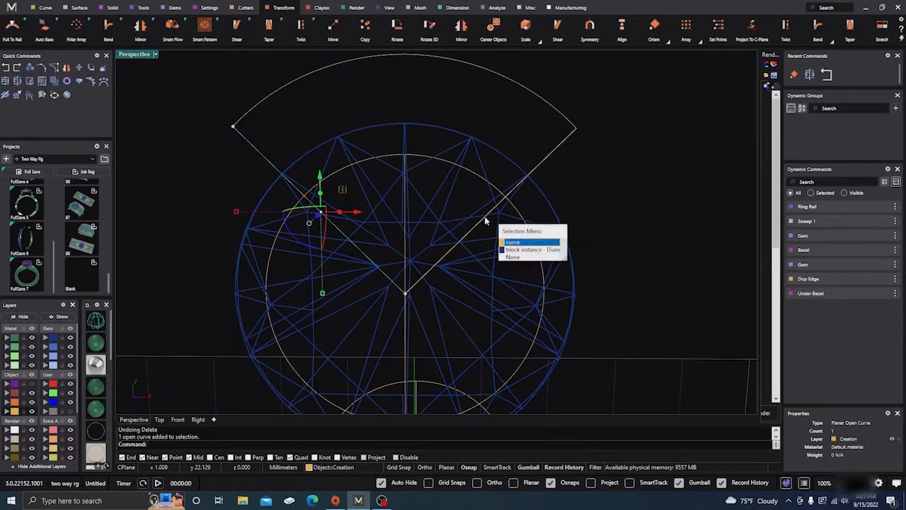
pyautogui.click(514, 243)
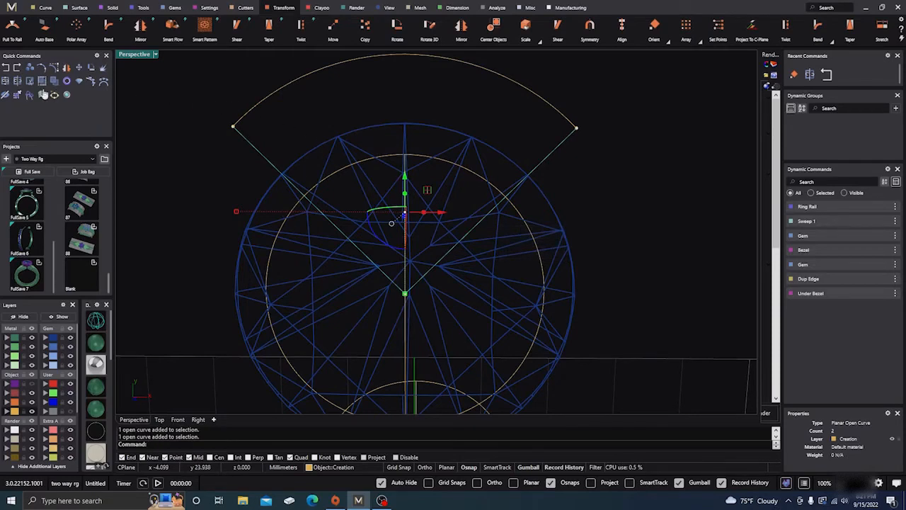
pyautogui.click(17, 80)
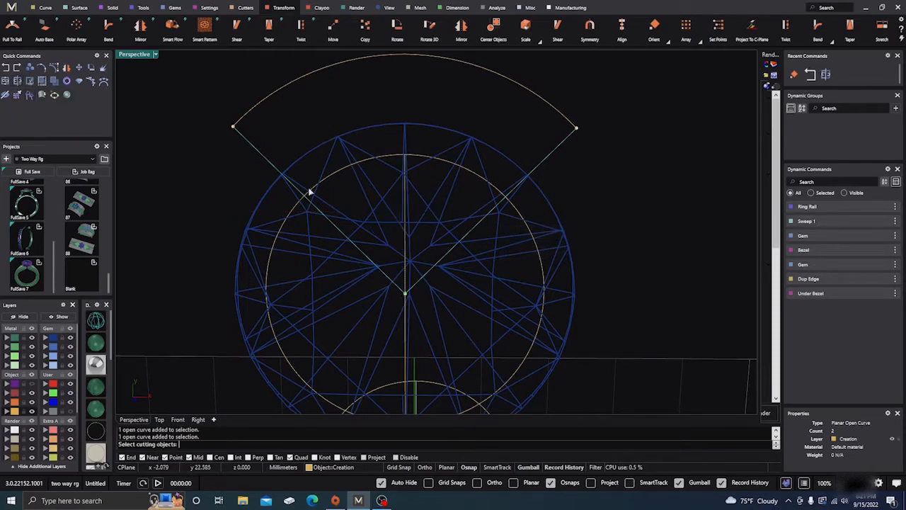
pyautogui.click(382, 159)
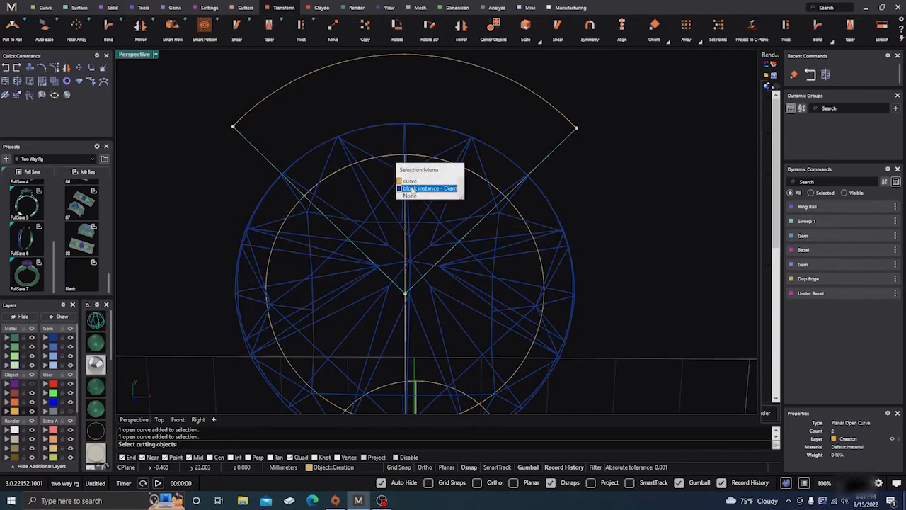
pyautogui.click(407, 180)
pyautogui.press('Return')
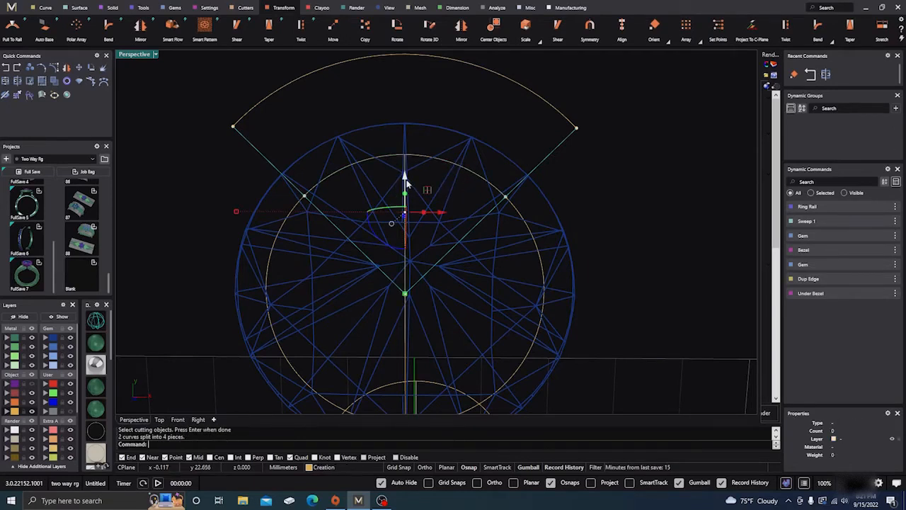
pyautogui.press('Escape')
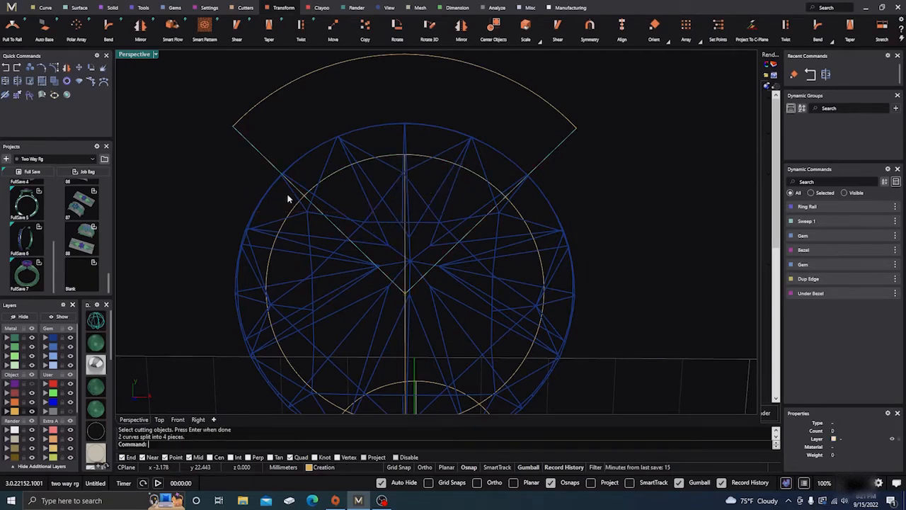
pyautogui.click(272, 169)
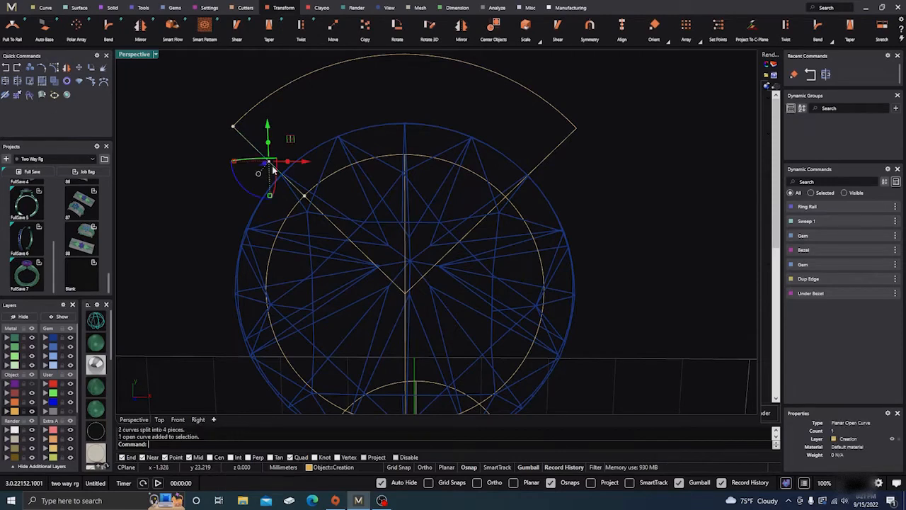
pyautogui.press('Escape')
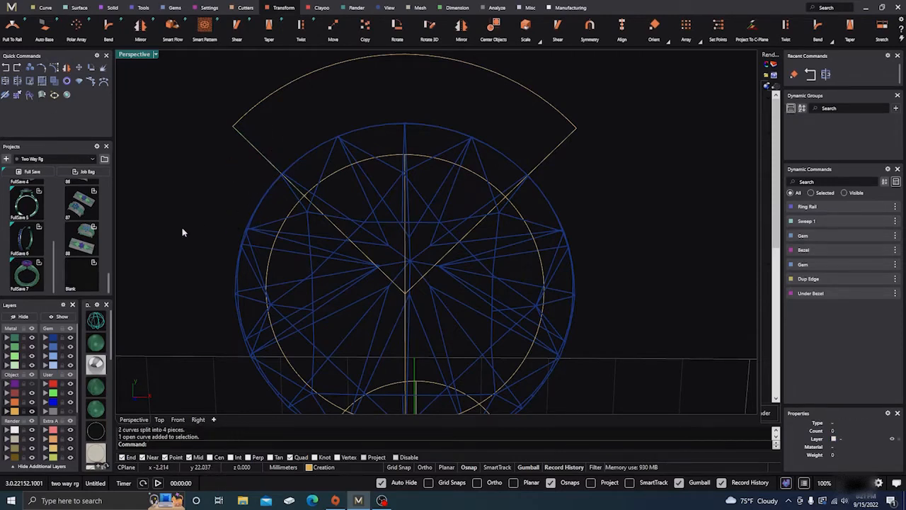
# - Hide the gem layer and delete the diagonals' inner segments, the vertical line and the circle's lower arc, leaving a fan-shaped outline
pyautogui.click(70, 339)
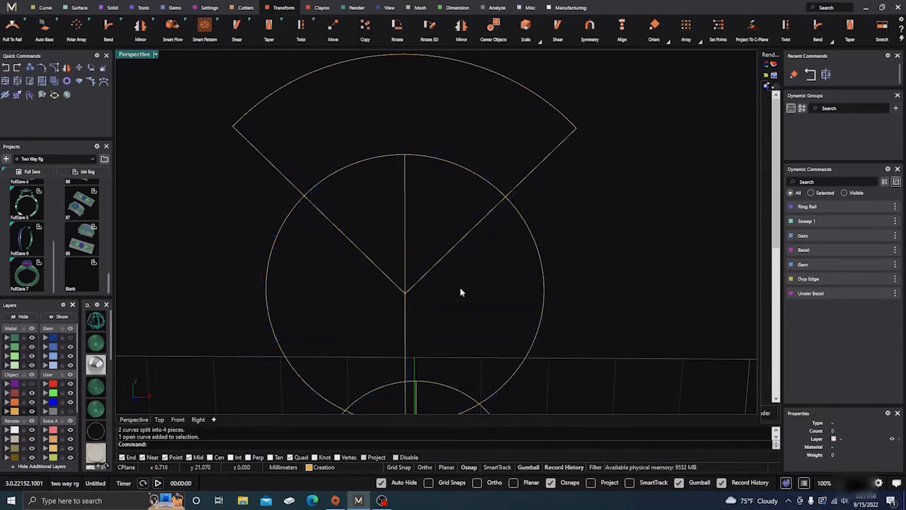
pyautogui.moveTo(459, 303); pyautogui.dragTo(380, 245)
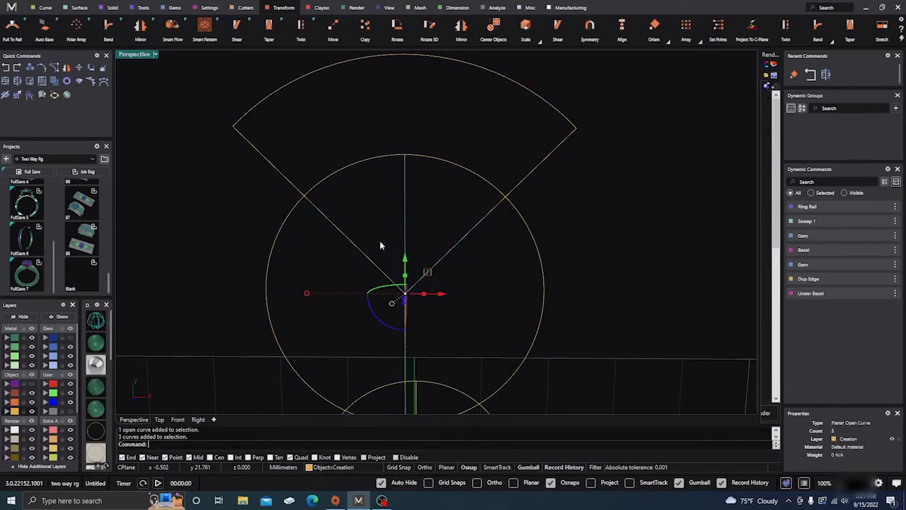
pyautogui.press('Delete')
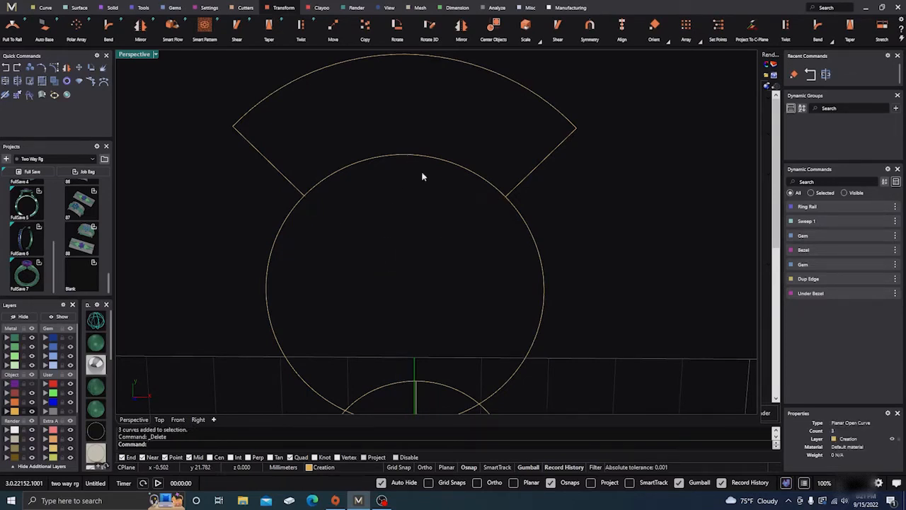
pyautogui.moveTo(423, 177); pyautogui.dragTo(389, 156)
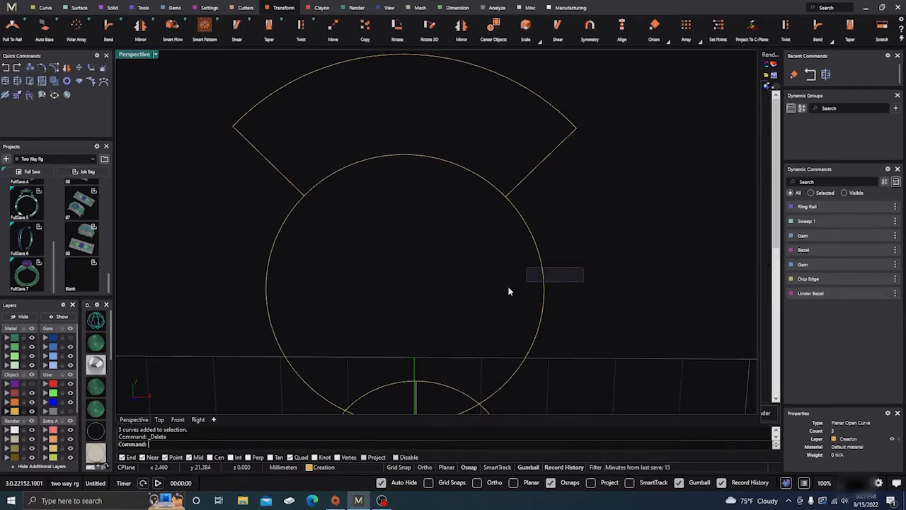
pyautogui.press('Delete')
pyautogui.scroll(-3, 388, 235)
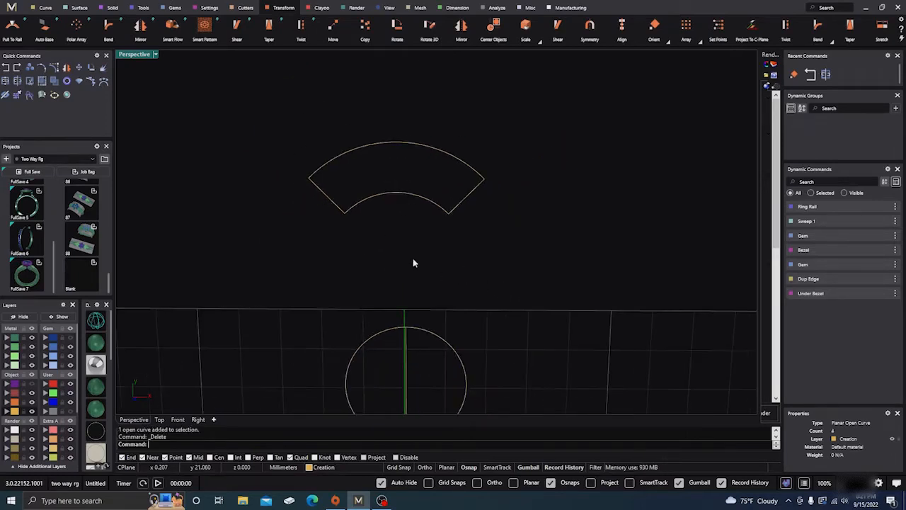
pyautogui.scroll(-2, 288, 224)
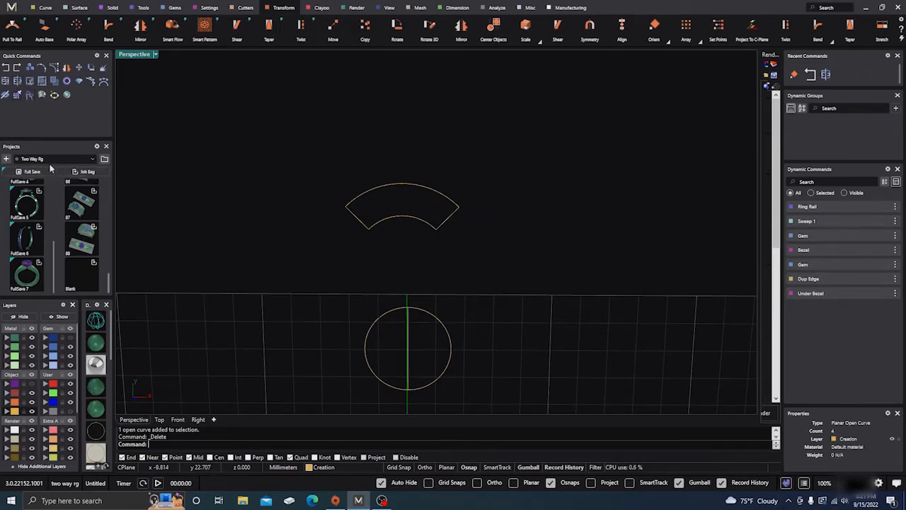
# - Show the gem layer and the purple bezel object layer again
pyautogui.click(95, 322)
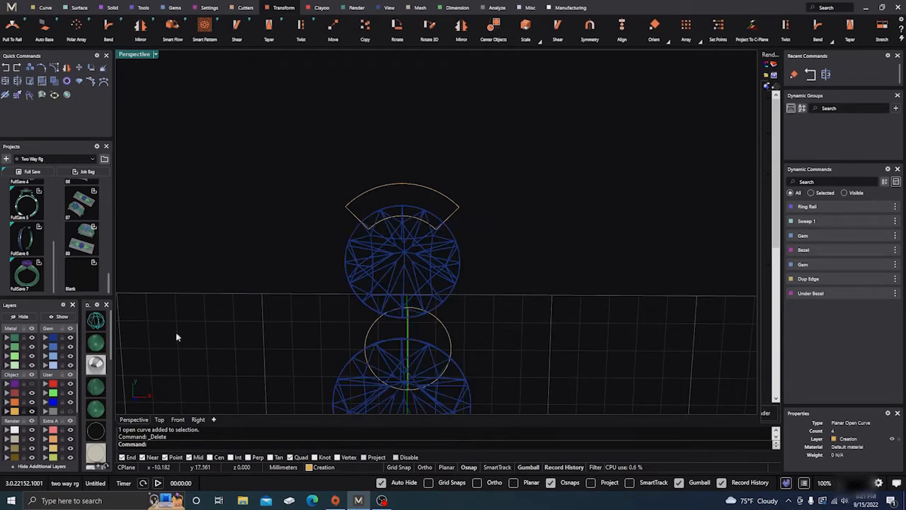
pyautogui.click(32, 384)
pyautogui.moveTo(263, 320); pyautogui.dragTo(420, 172, button='right')
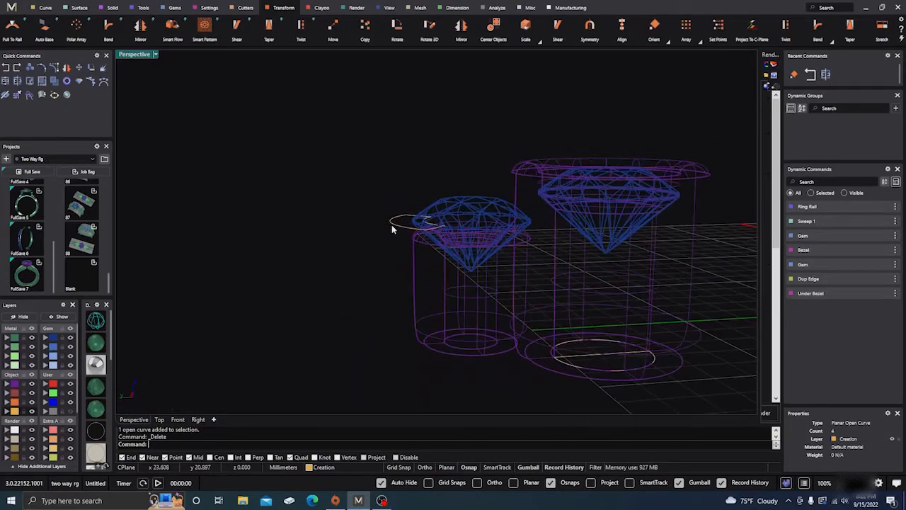
# - Join the four fan-shaped outline curves into one closed curve and raise it vertically to the height of the side gem's top
pyautogui.moveTo(365, 182); pyautogui.dragTo(455, 260)
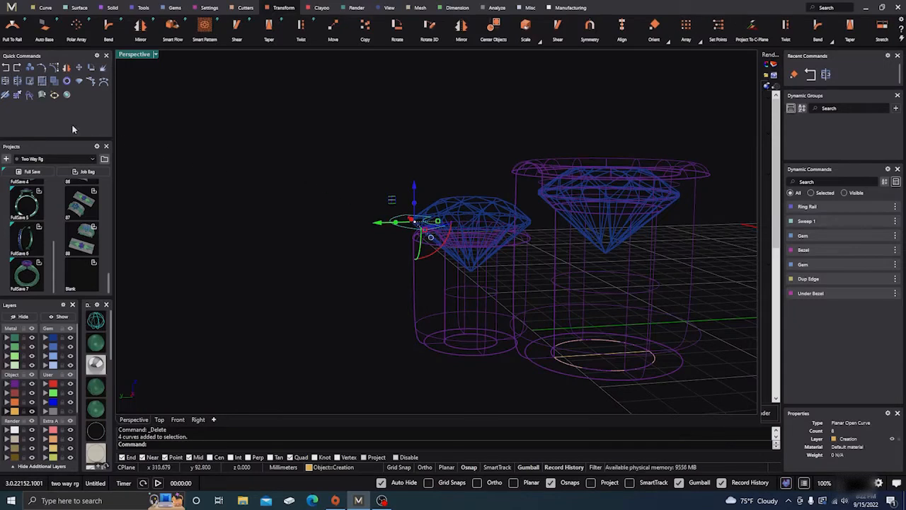
pyautogui.click(17, 94)
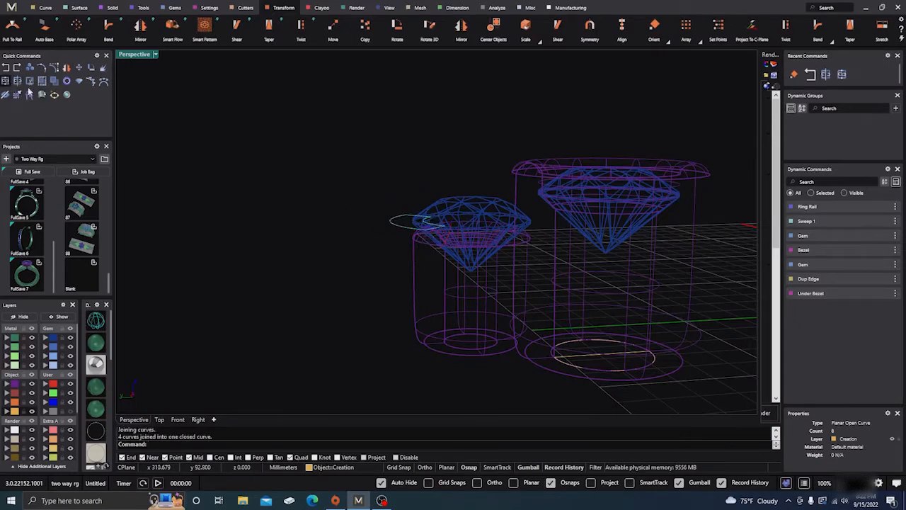
pyautogui.click(460, 284)
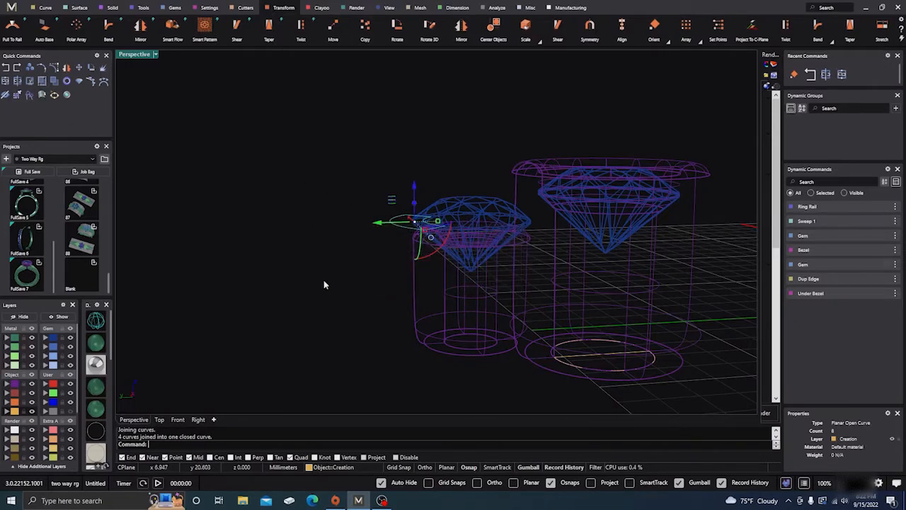
pyautogui.press('Escape')
pyautogui.click(397, 227)
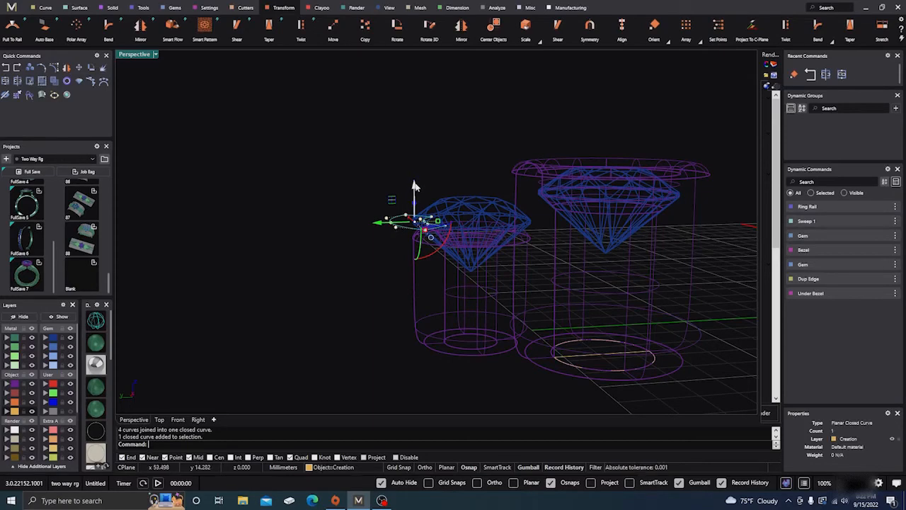
pyautogui.moveTo(414, 189); pyautogui.dragTo(417, 162)
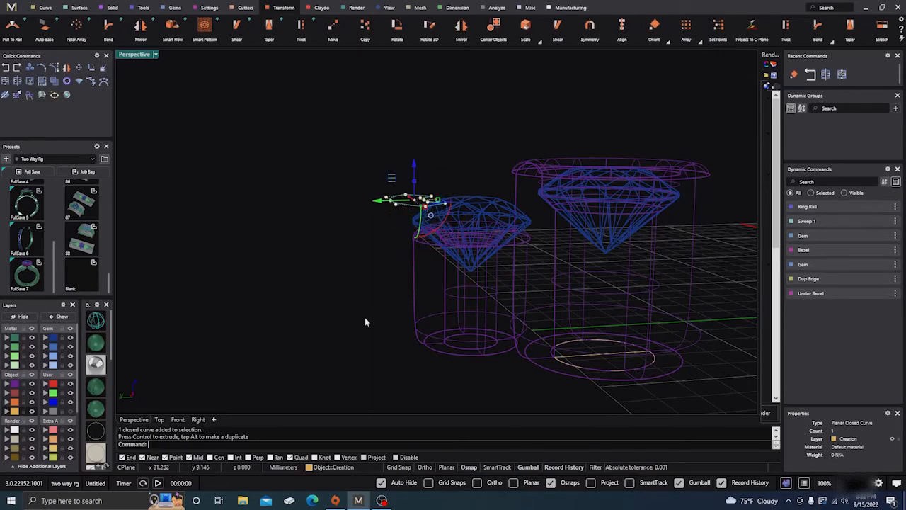
# - Copy the closed fan-shaped curve about 4.19 mm straight down to the side bezel's base, placing it in the Right view
pyautogui.moveTo(366, 319)
pyautogui.mouseDown(button='right')
pyautogui.moveTo(305, 318)
pyautogui.moveTo(330, 325)
pyautogui.moveTo(445, 413)
pyautogui.moveTo(356, 329)
pyautogui.mouseUp(button='right')
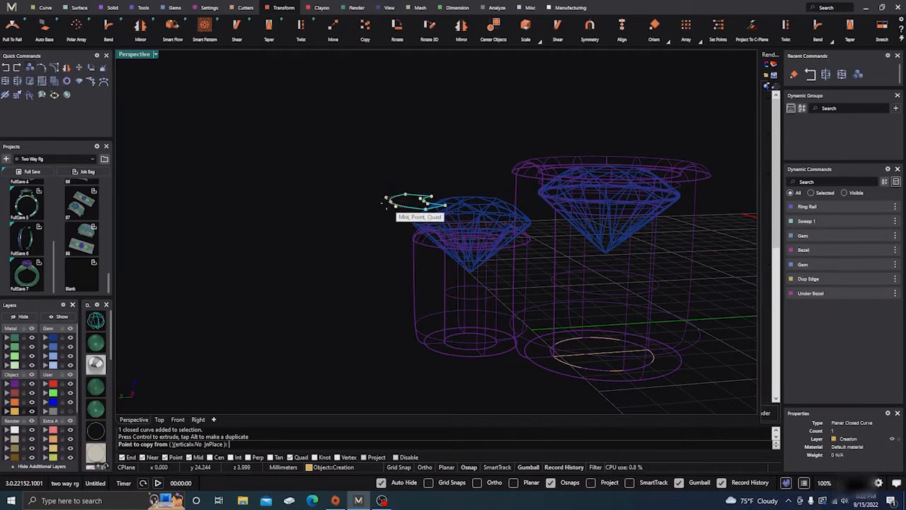
pyautogui.click(388, 201)
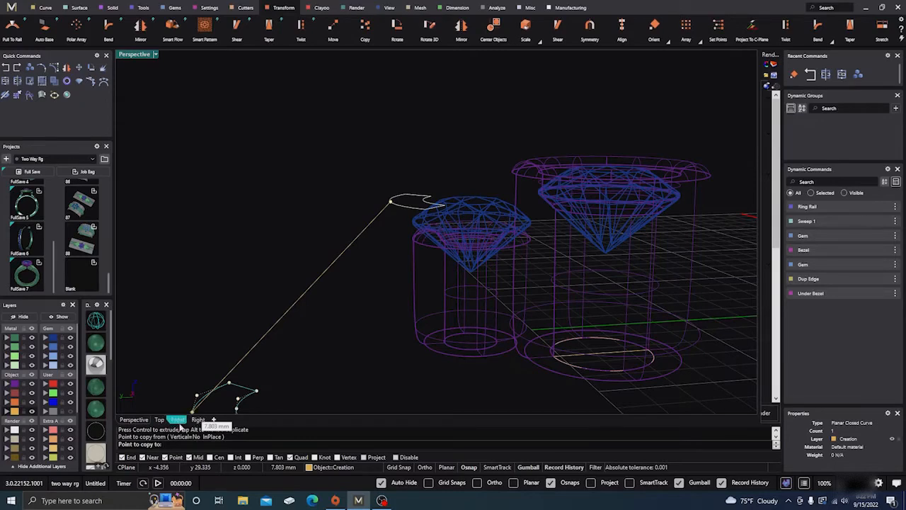
pyautogui.click(198, 419)
pyautogui.scroll(-2, 269, 318)
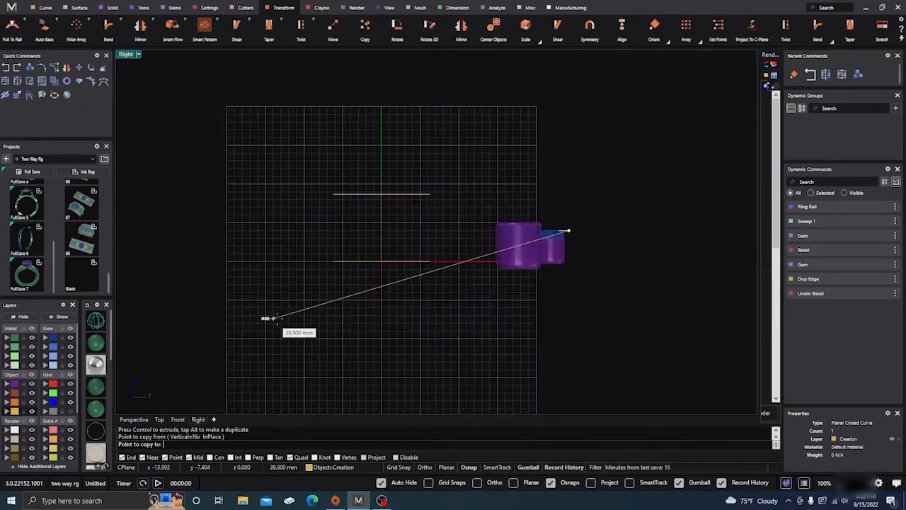
pyautogui.scroll(6, 617, 269)
pyautogui.scroll(1, 528, 241)
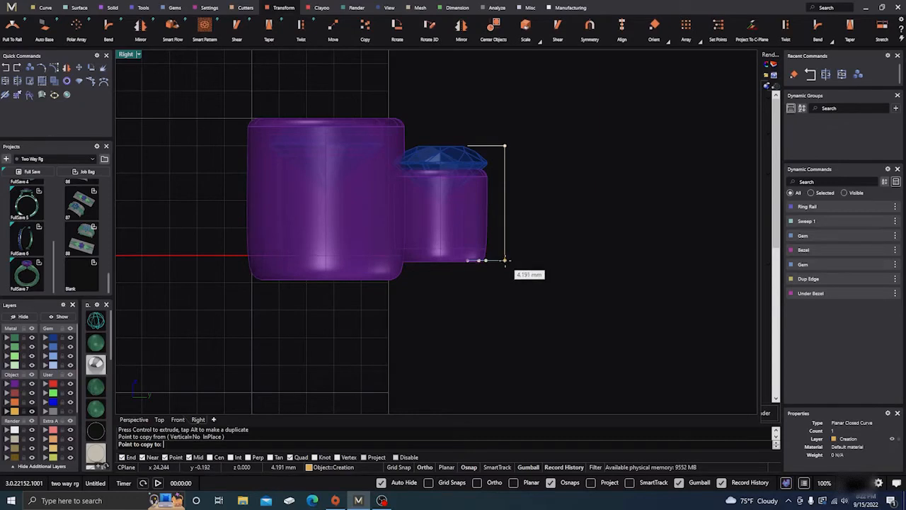
pyautogui.click(505, 261)
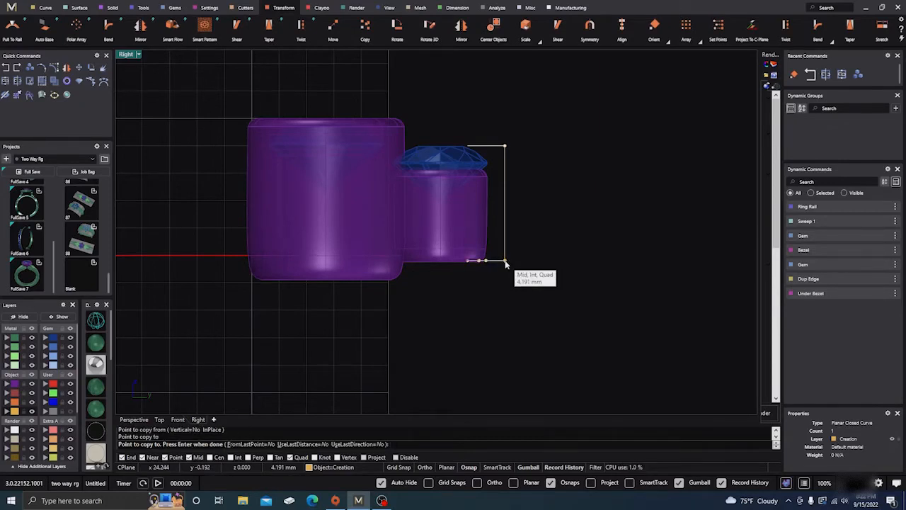
pyautogui.press('Return')
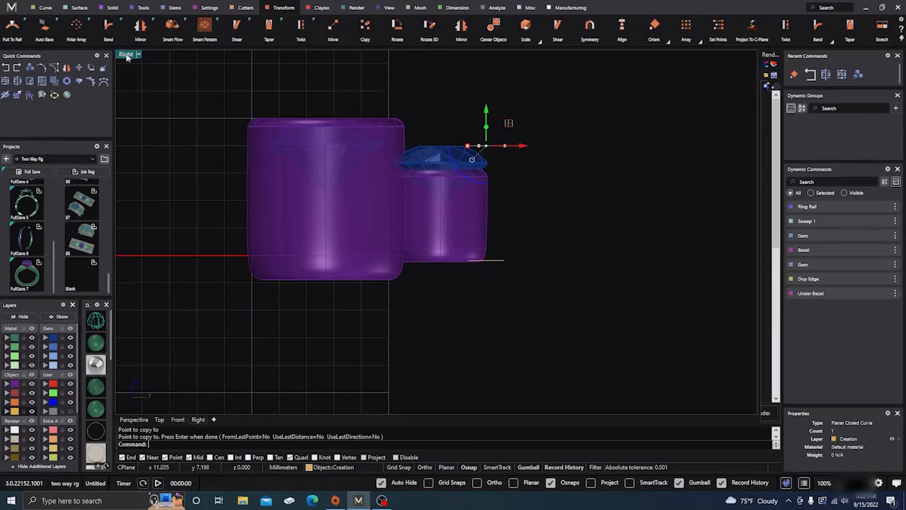
pyautogui.click(134, 419)
pyautogui.moveTo(252, 310); pyautogui.dragTo(434, 394, button='right')
pyautogui.press('Escape')
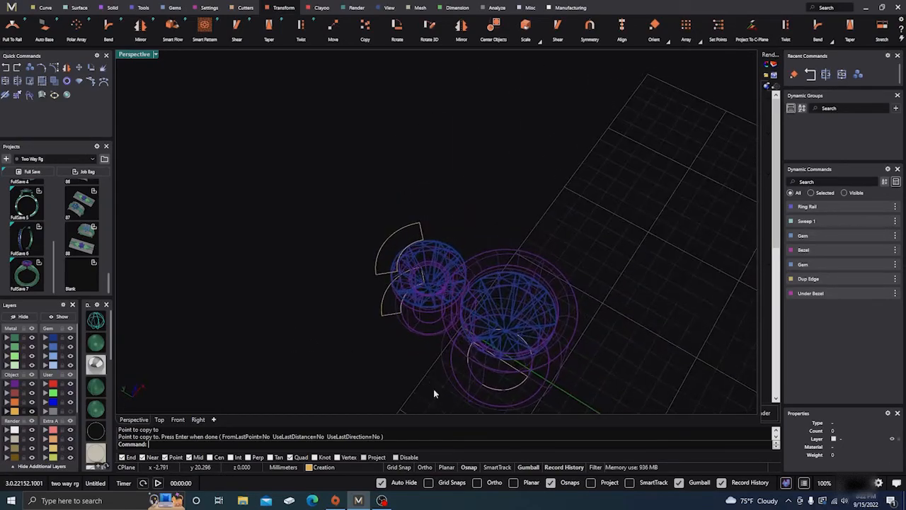
# - Fillet all corners of the upper fan-shaped closed curve with a 0.2 mm radius
pyautogui.scroll(4, 390, 245)
pyautogui.scroll(-3, 388, 268)
pyautogui.scroll(1, 381, 308)
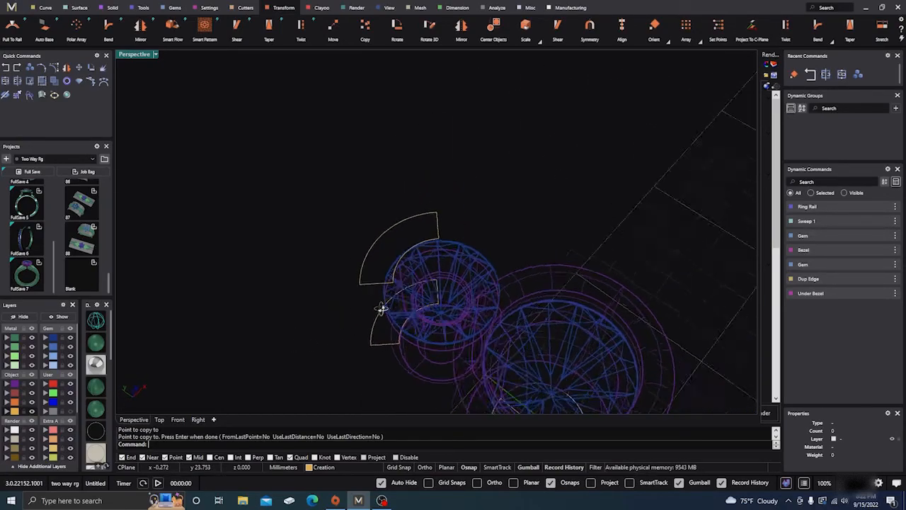
pyautogui.moveTo(381, 309); pyautogui.dragTo(364, 298, button='right')
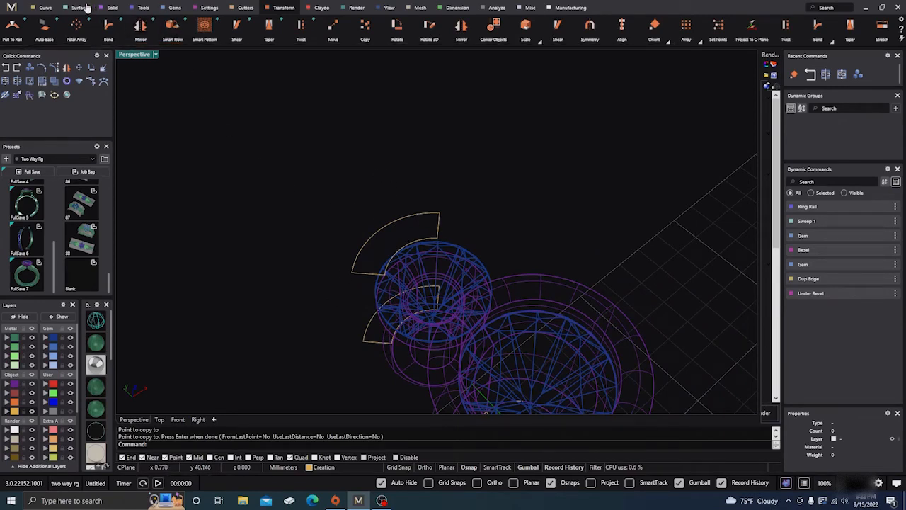
pyautogui.click(45, 7)
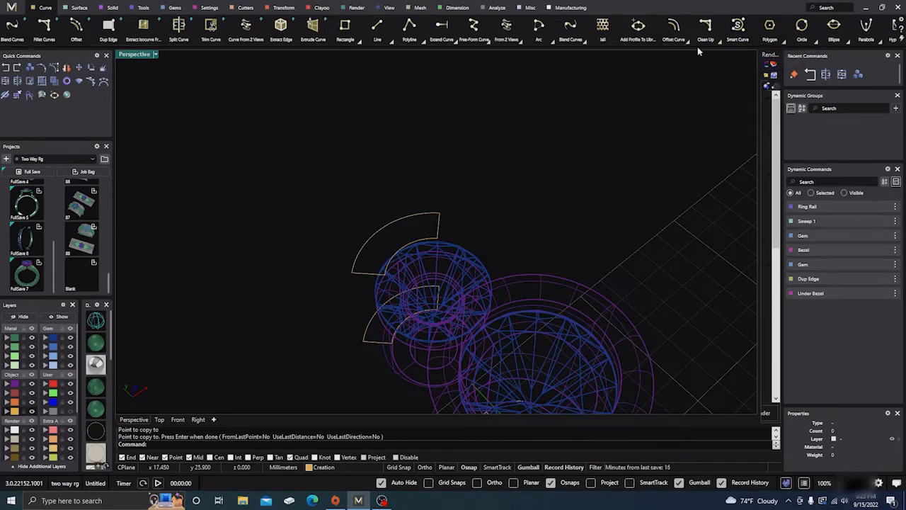
pyautogui.click(720, 42)
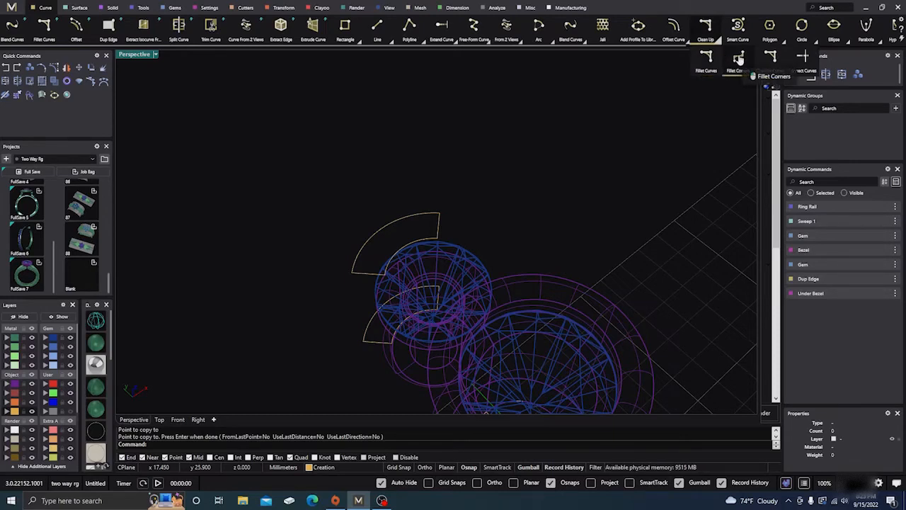
pyautogui.click(738, 58)
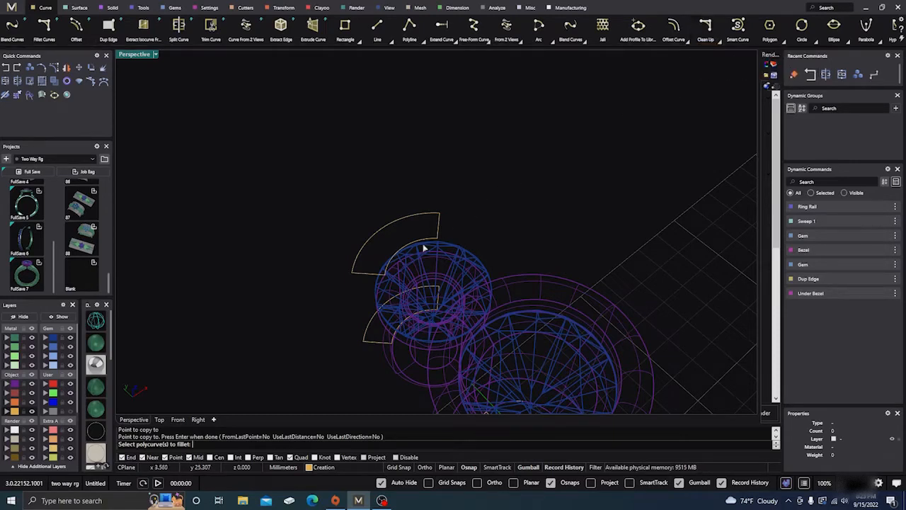
pyautogui.click(399, 219)
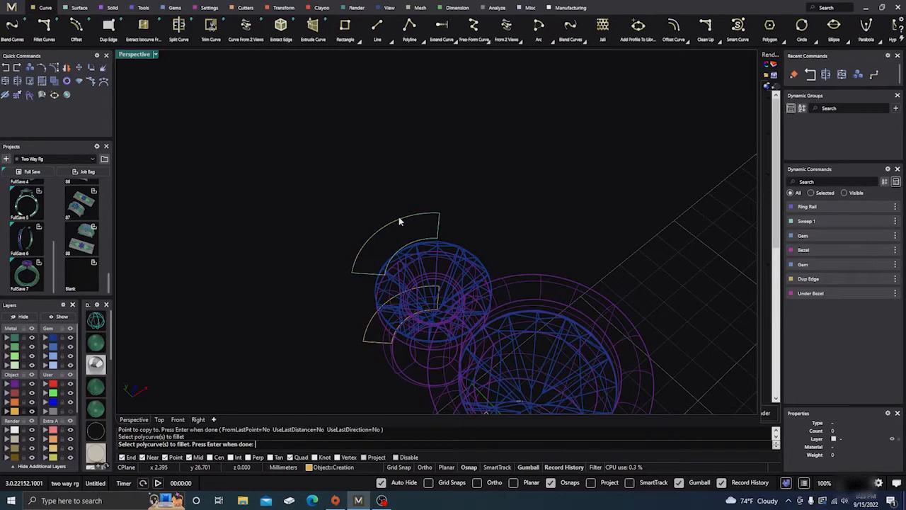
pyautogui.scroll(3, 398, 234)
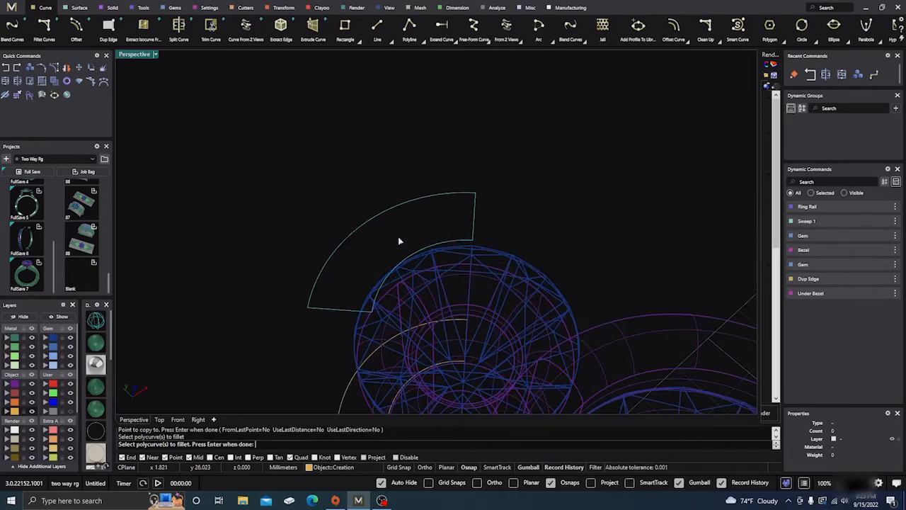
pyautogui.press('Return')
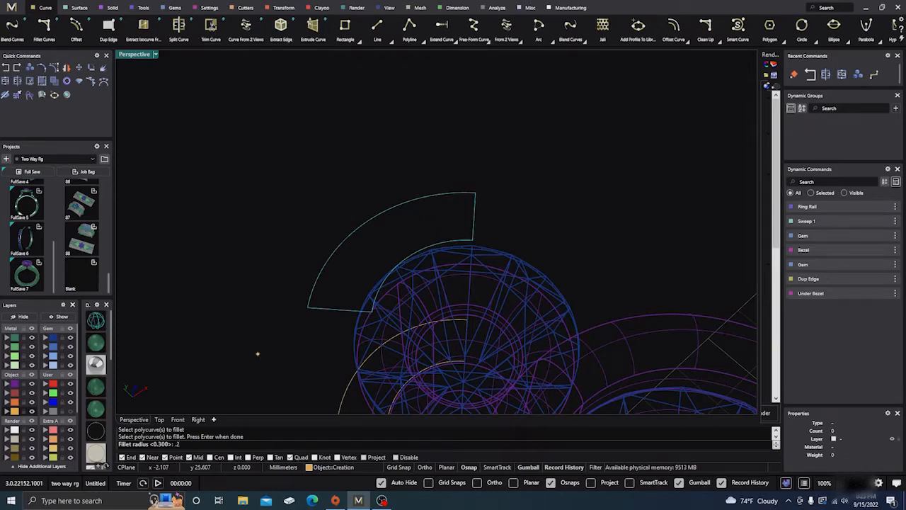
pyautogui.press('Return')
pyautogui.scroll(-4, 343, 268)
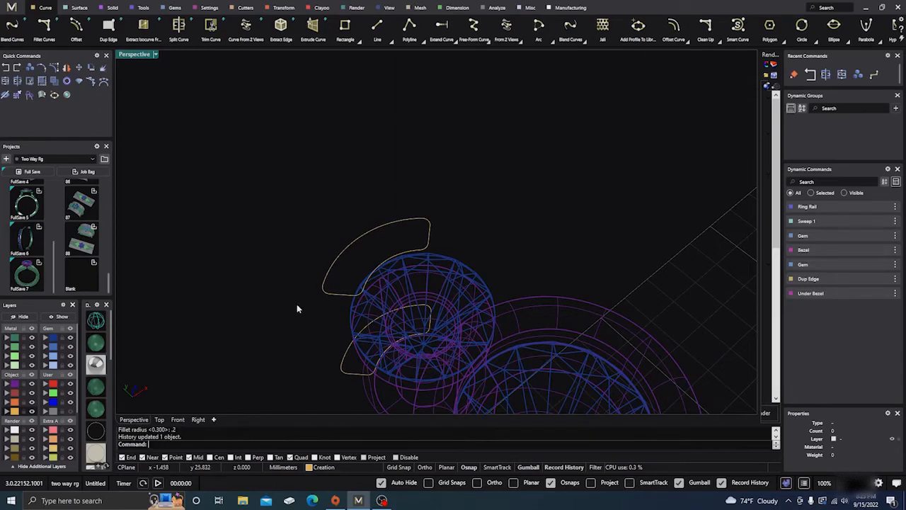
# - Loft a surface between the upper and lower fan-shaped curves using the Normal style without simplifying
pyautogui.moveTo(297, 309); pyautogui.dragTo(340, 224, button='right')
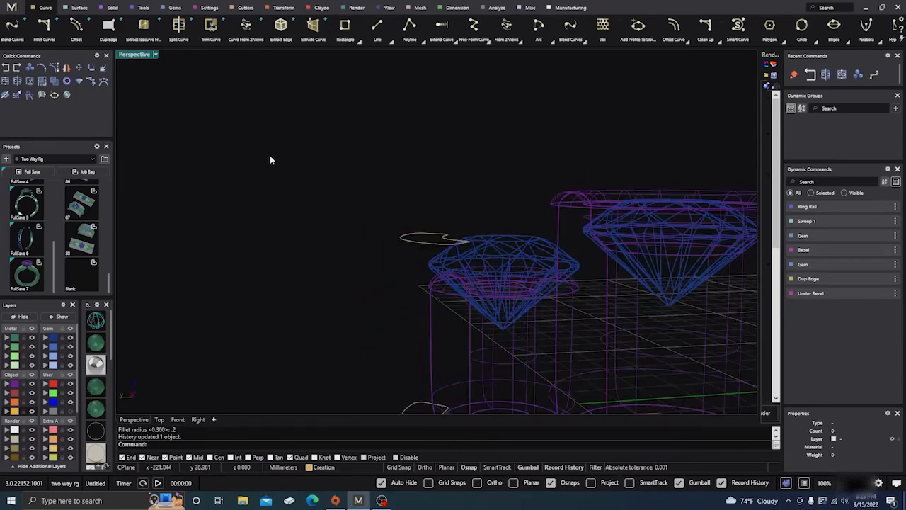
pyautogui.moveTo(277, 158); pyautogui.dragTo(263, 189, button='right')
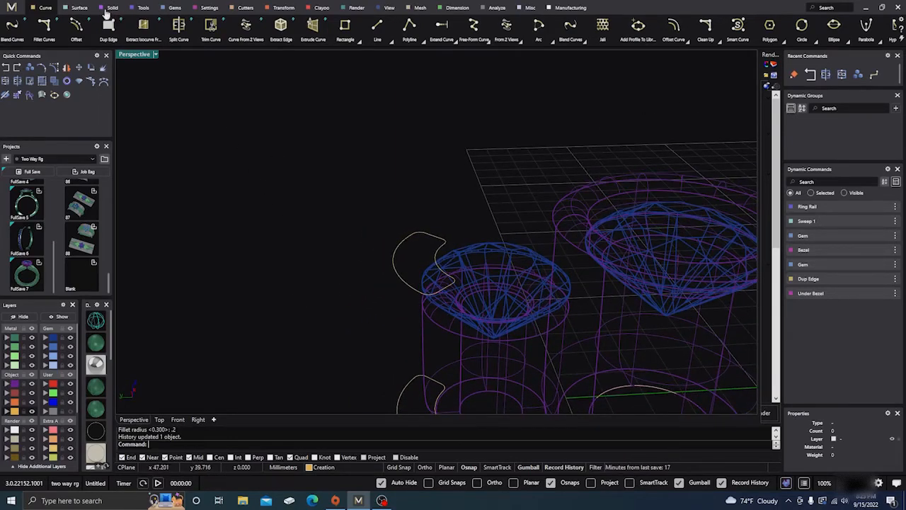
pyautogui.click(78, 8)
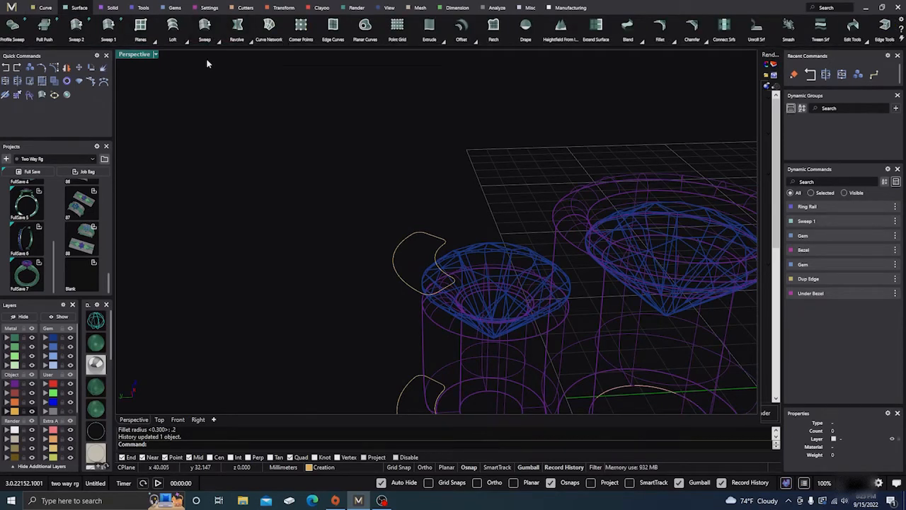
pyautogui.click(173, 30)
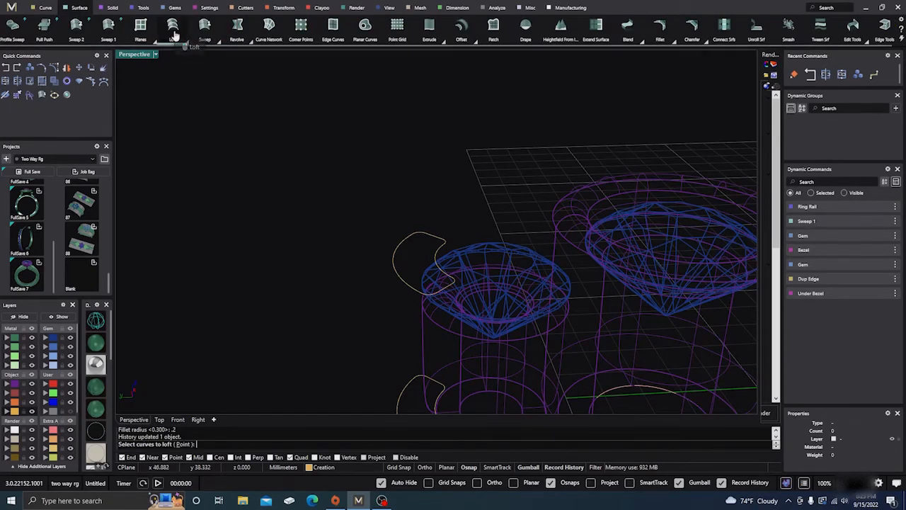
pyautogui.click(394, 277)
pyautogui.click(398, 401)
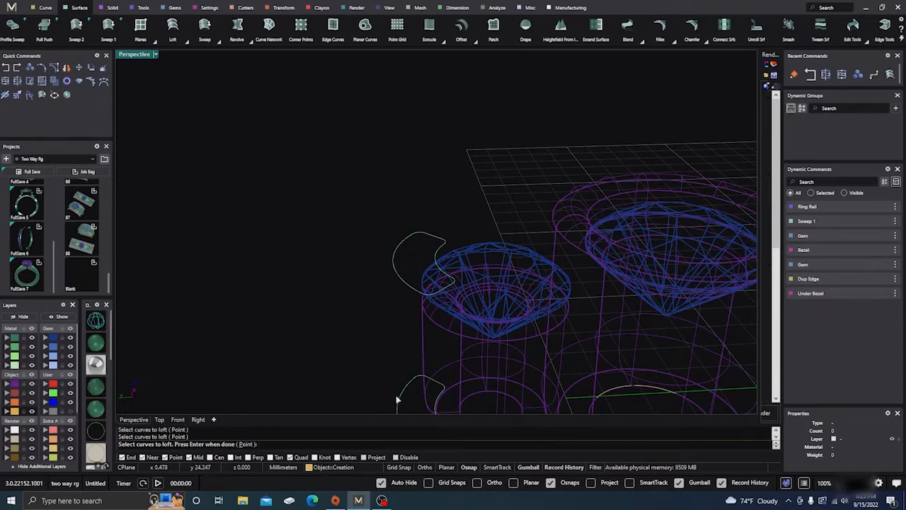
pyautogui.press('Return')
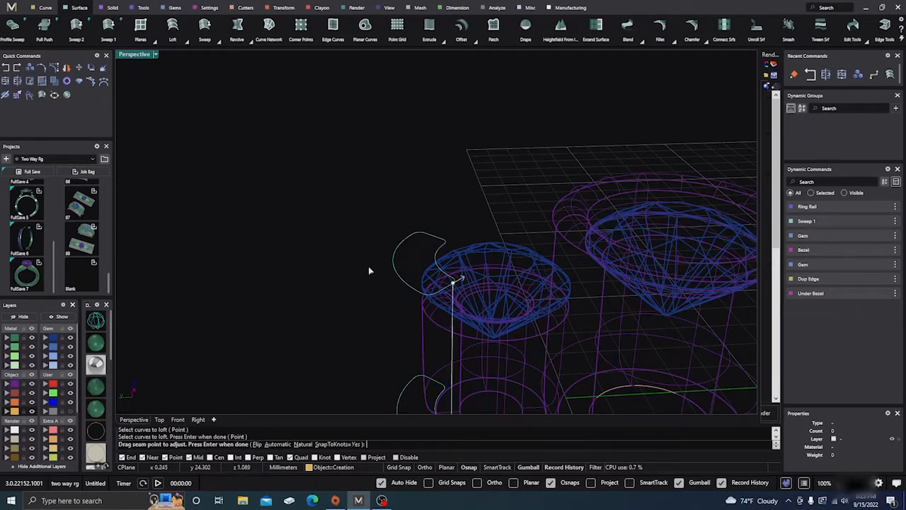
pyautogui.scroll(-2, 369, 266)
pyautogui.press('Return')
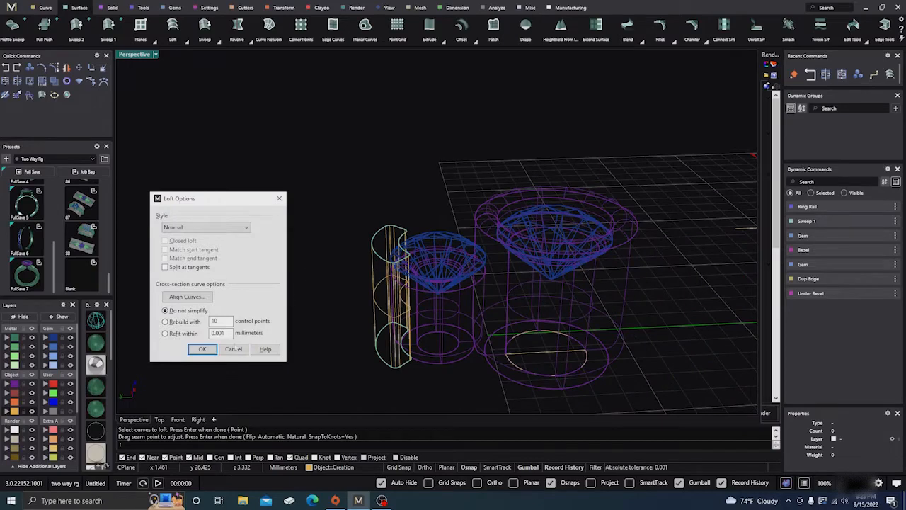
pyautogui.click(204, 348)
# - Switch to a shaded display and cap the open ends of the fan-shaped loft, accepting the broken history
pyautogui.moveTo(287, 297)
pyautogui.mouseDown(button='right')
pyautogui.moveTo(263, 318)
pyautogui.moveTo(238, 282)
pyautogui.moveTo(278, 260)
pyautogui.moveTo(244, 310)
pyautogui.mouseUp(button='right')
pyautogui.click(97, 388)
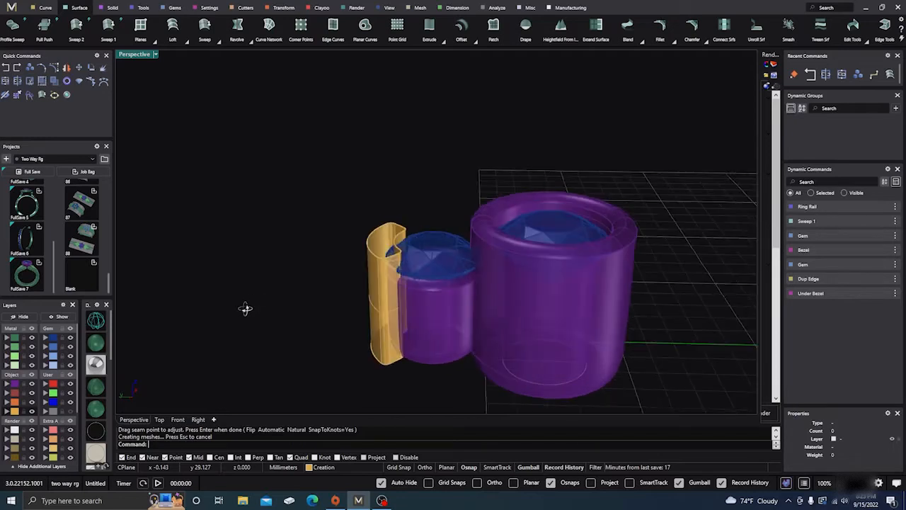
pyautogui.click(372, 279)
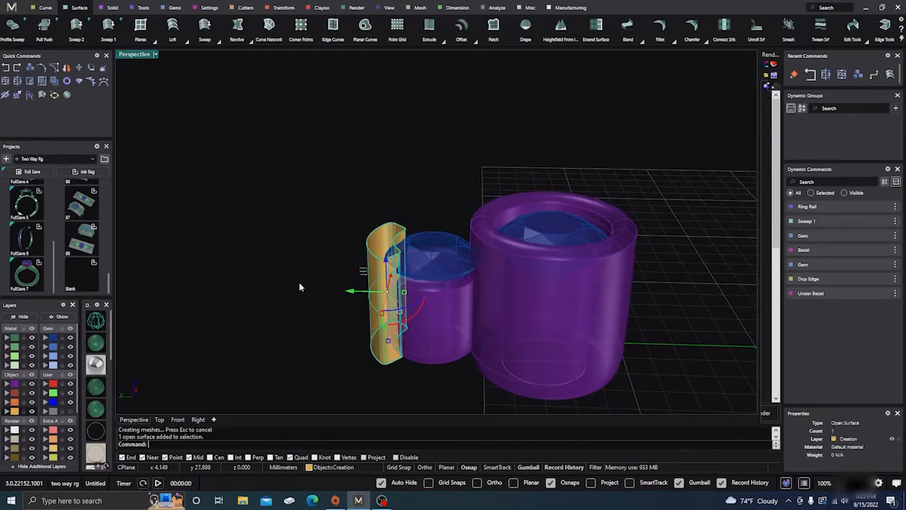
pyautogui.write('Cap')
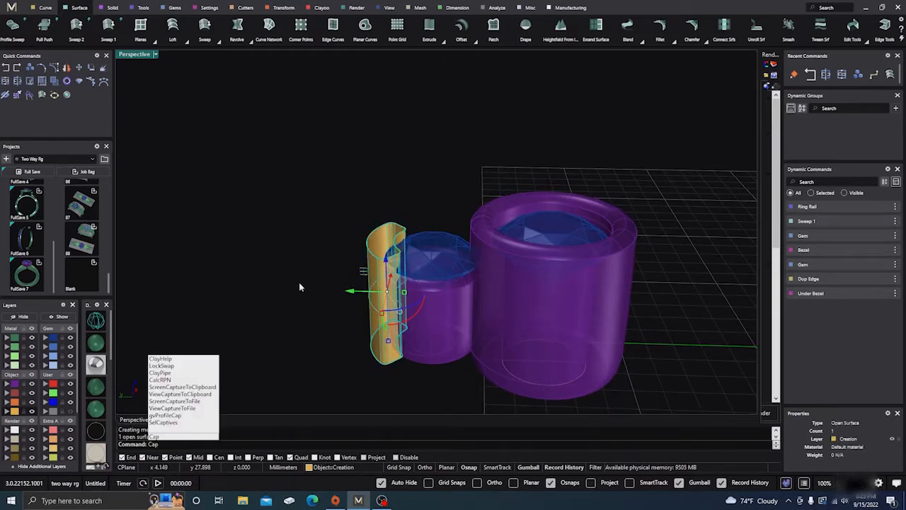
pyautogui.press('Return')
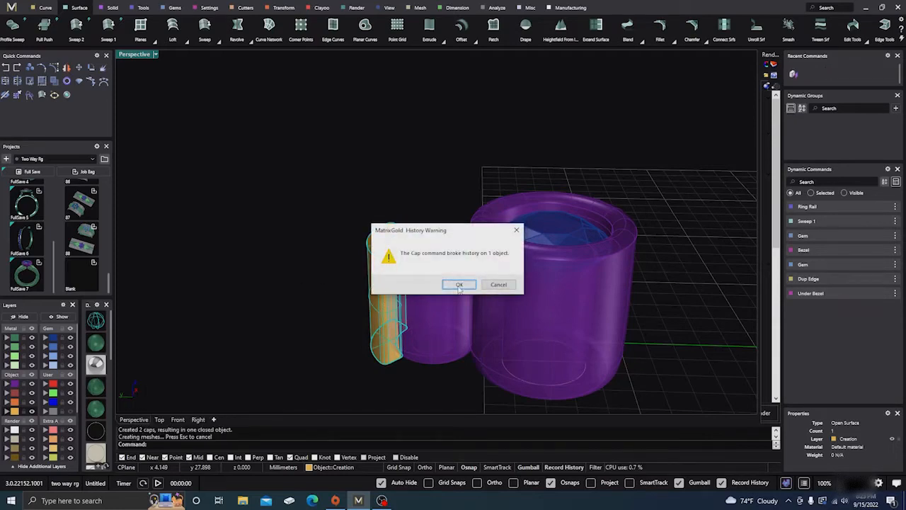
pyautogui.click(459, 285)
pyautogui.click(319, 282)
pyautogui.moveTo(319, 282); pyautogui.dragTo(324, 313, button='right')
# - Boolean union the capped fan-shaped solid with the side gem's under bezel
pyautogui.click(400, 325)
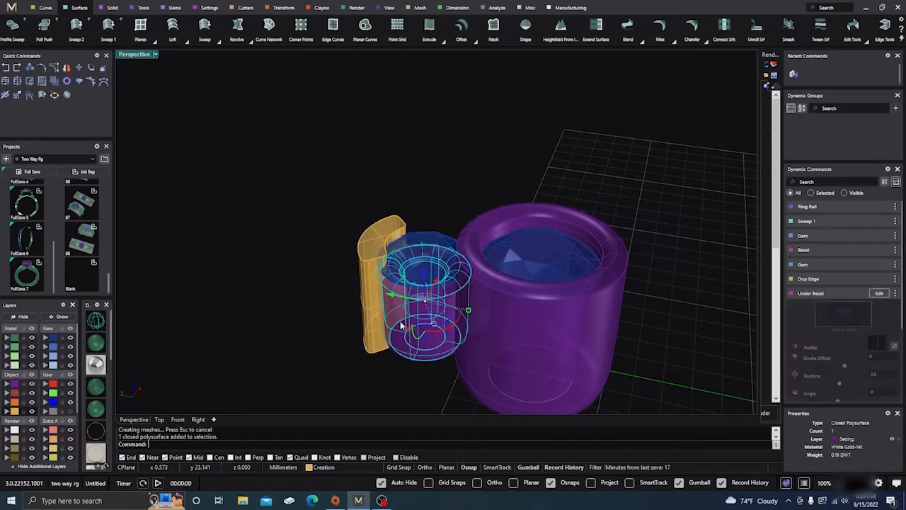
pyautogui.click(327, 283)
pyautogui.moveTo(324, 293); pyautogui.dragTo(291, 318, button='right')
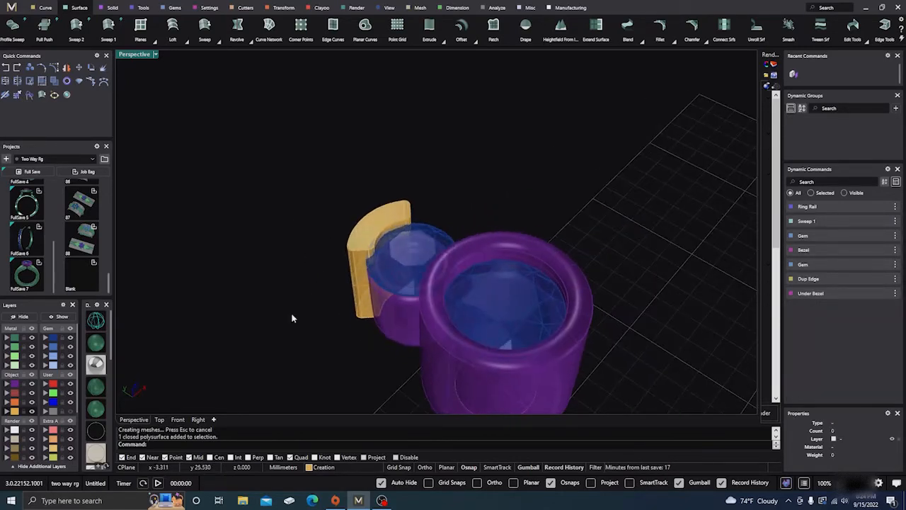
pyautogui.scroll(2, 339, 274)
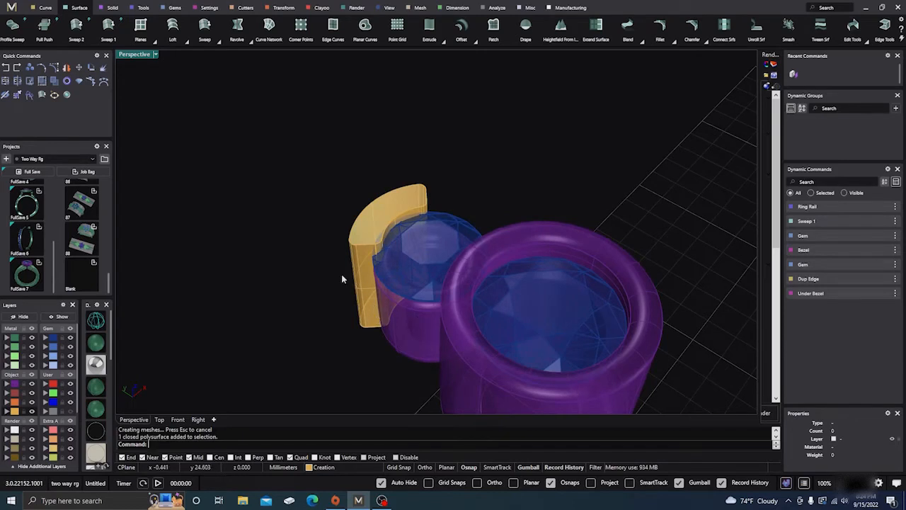
pyautogui.click(112, 8)
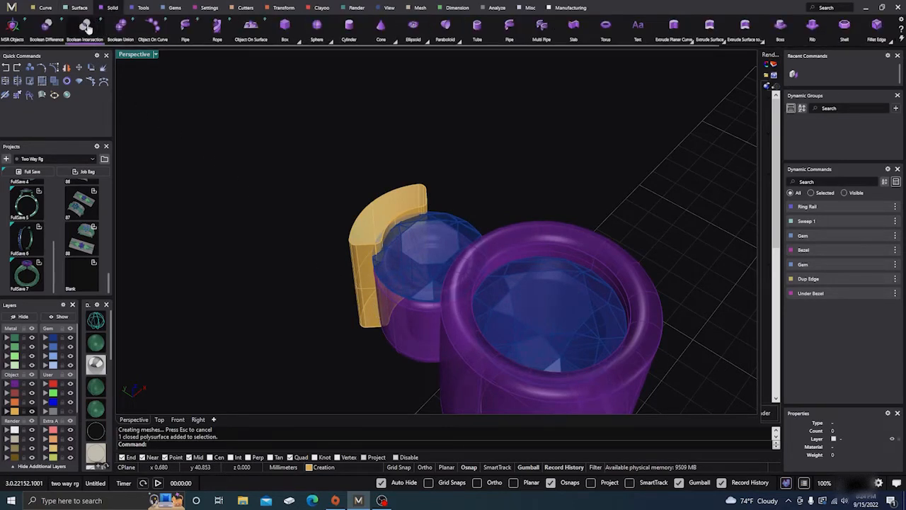
pyautogui.click(120, 26)
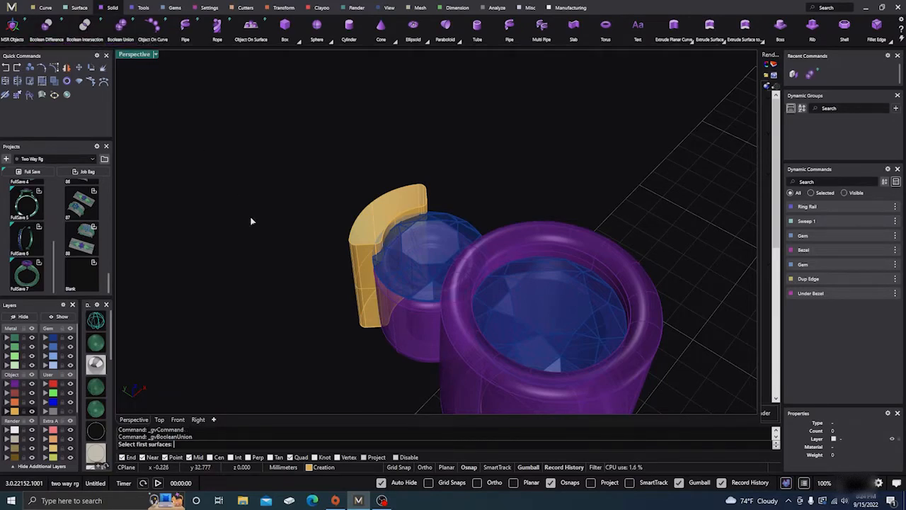
pyautogui.click(352, 307)
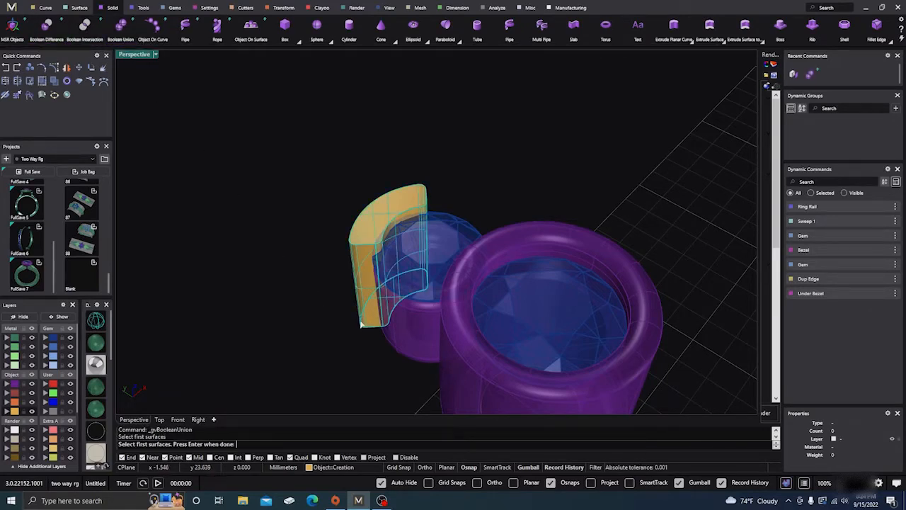
pyautogui.press('Return')
pyautogui.click(401, 333)
pyautogui.press('Return')
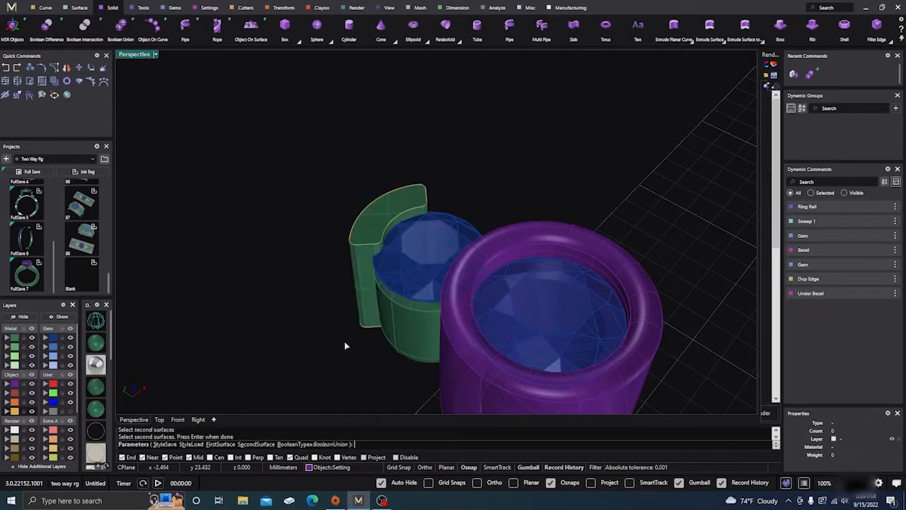
pyautogui.press('Return')
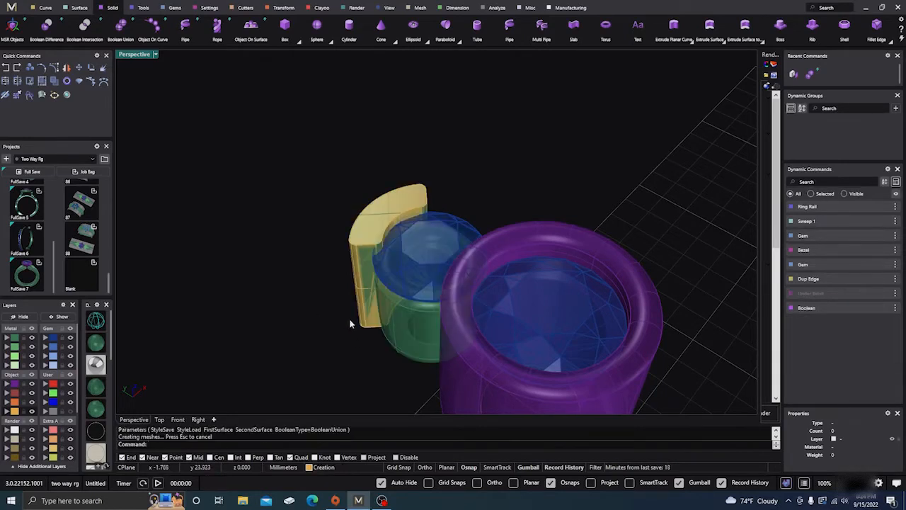
# - Move the original fan-shaped solid to the hidden User 04 layer, leaving the united bezel in place
pyautogui.click(370, 322)
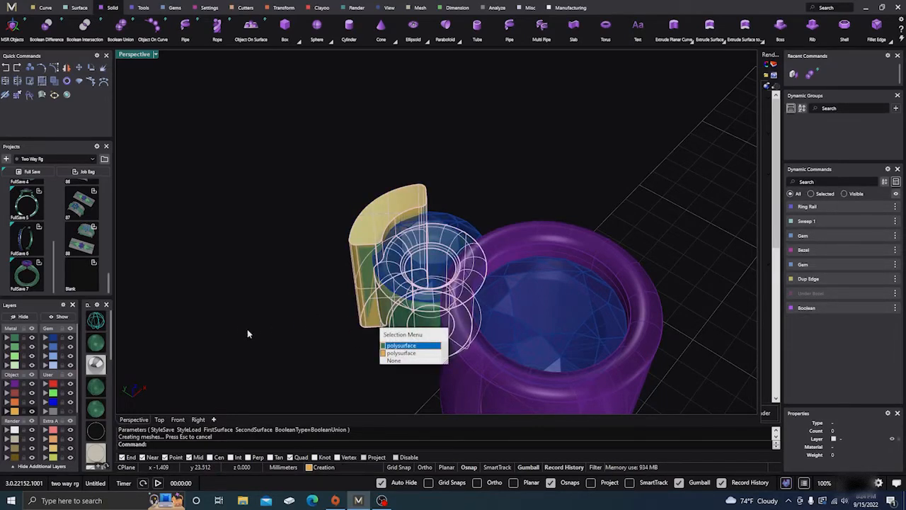
pyautogui.click(402, 353)
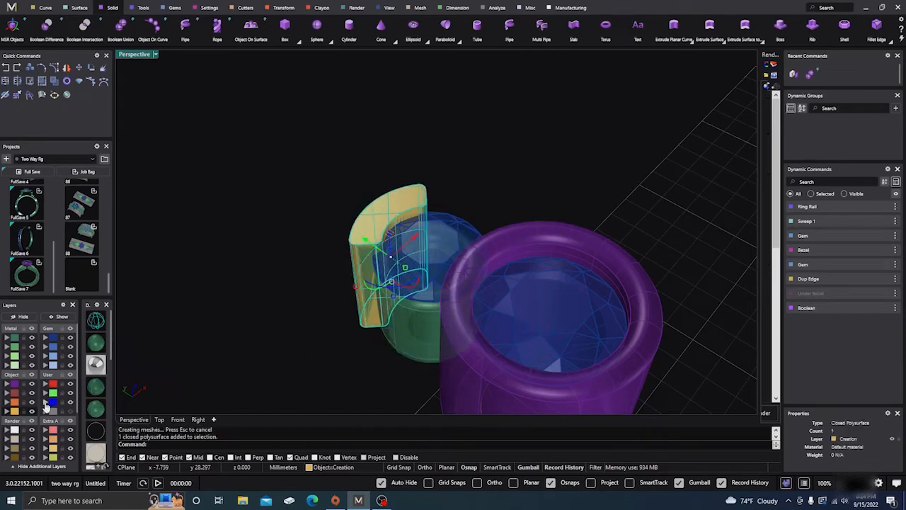
pyautogui.click(45, 412)
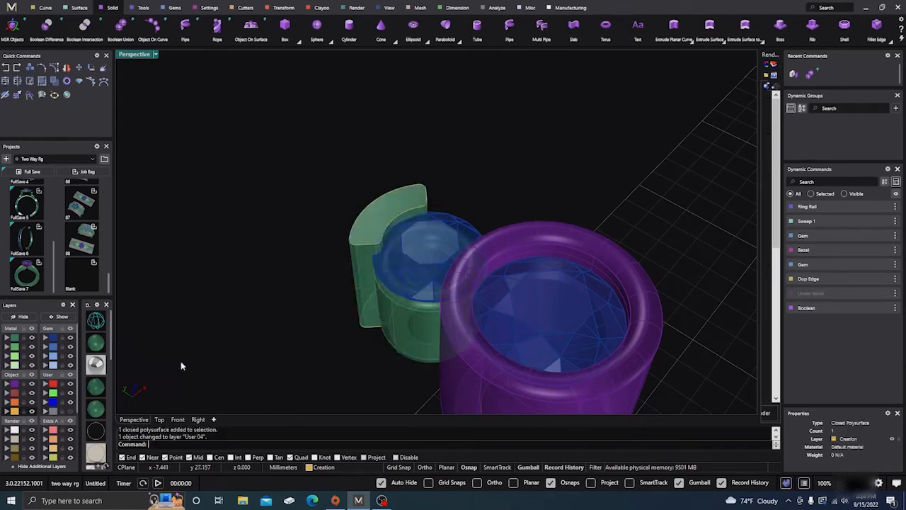
# - Hide the purple object layer, the dark blue gem layer and the dark green metal layer, leaving only the construction curves displayed
pyautogui.moveTo(330, 276); pyautogui.dragTo(307, 348, button='right')
pyautogui.scroll(-3, 510, 299)
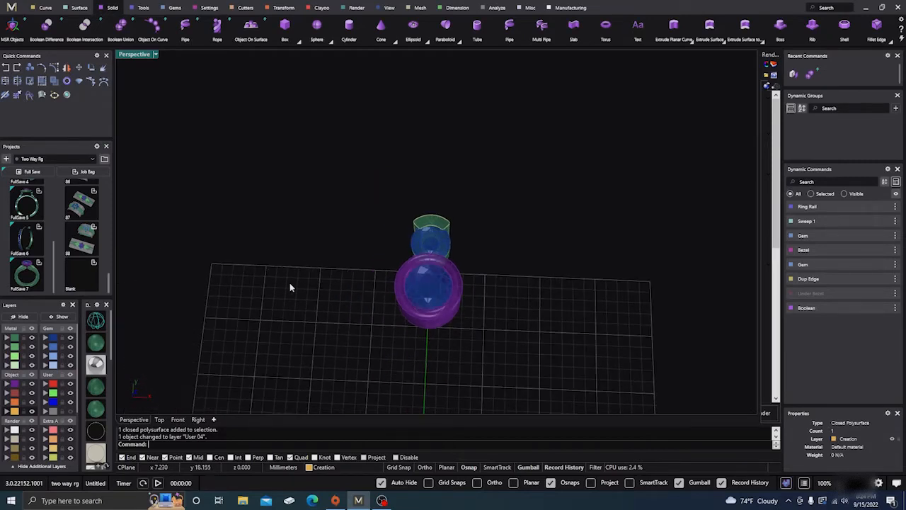
pyautogui.click(31, 383)
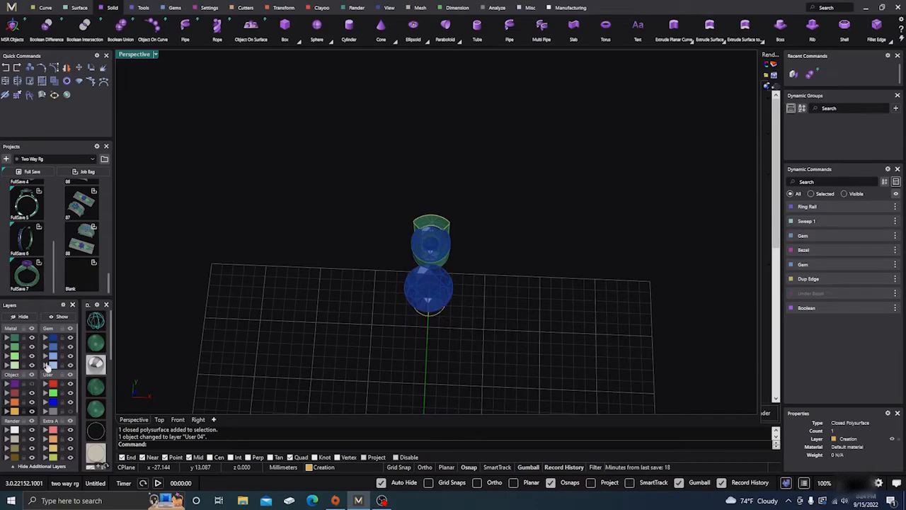
pyautogui.click(71, 339)
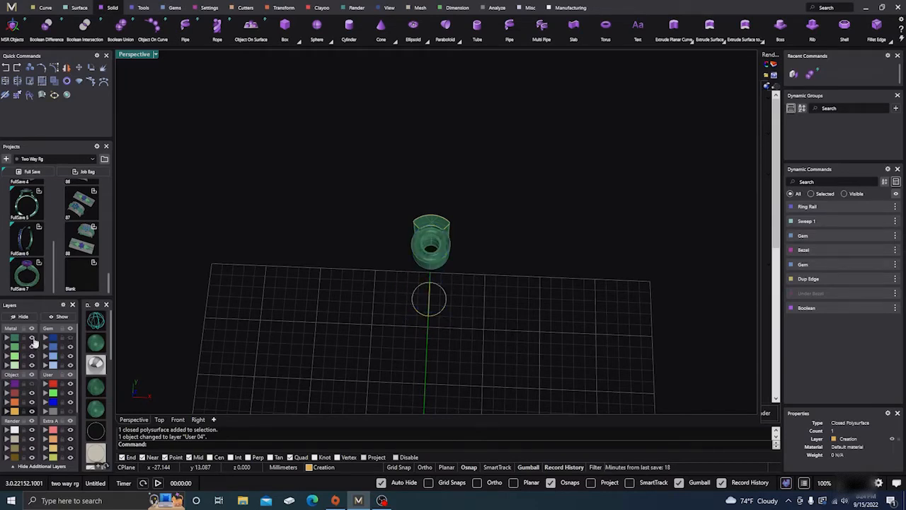
pyautogui.click(31, 339)
pyautogui.moveTo(286, 289); pyautogui.dragTo(299, 313, button='right')
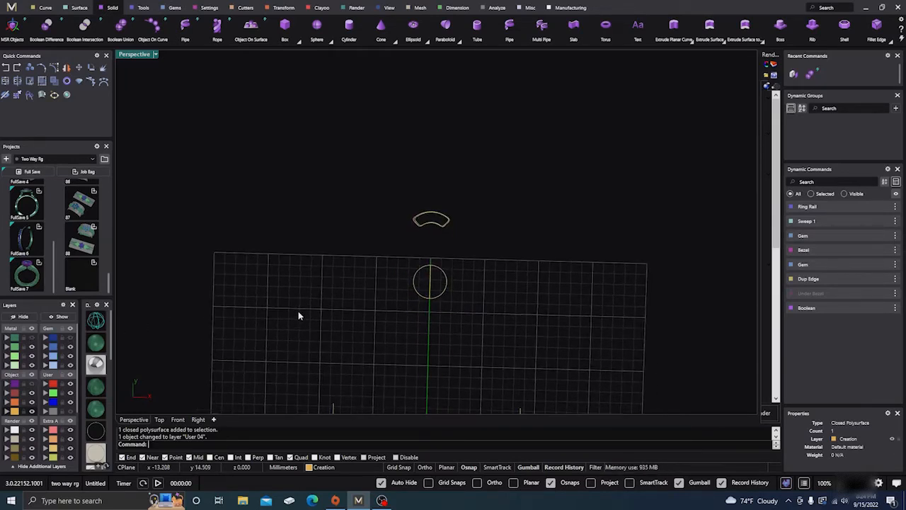
# - Show the purple object layer and compare the center bezel with the fan-shaped curve in the top view
pyautogui.scroll(5, 434, 277)
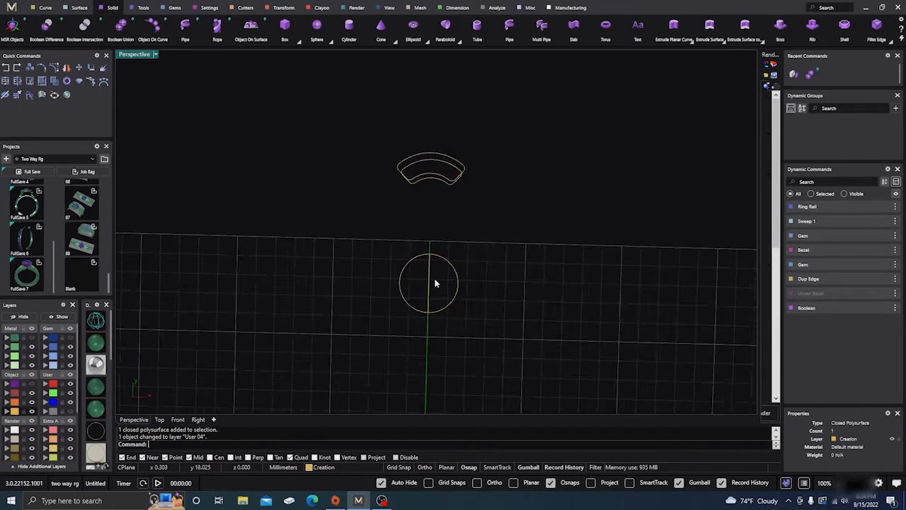
pyautogui.click(31, 385)
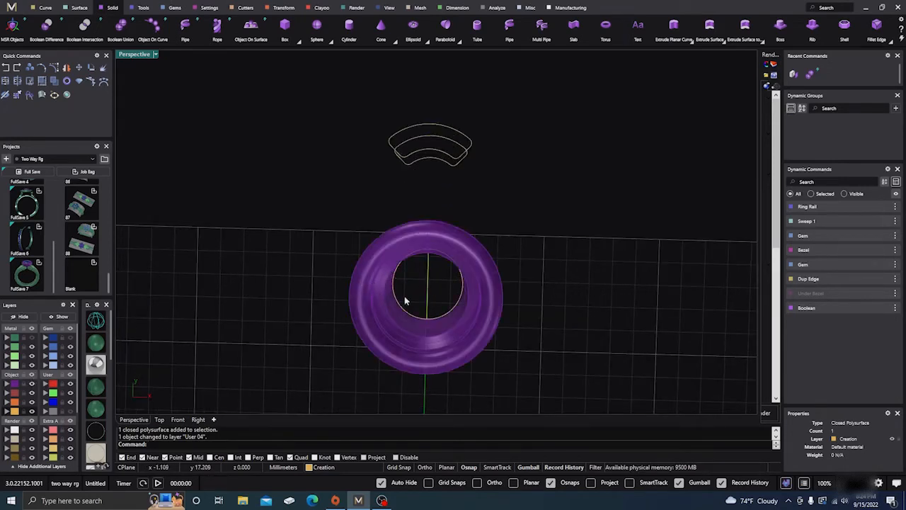
pyautogui.click(160, 419)
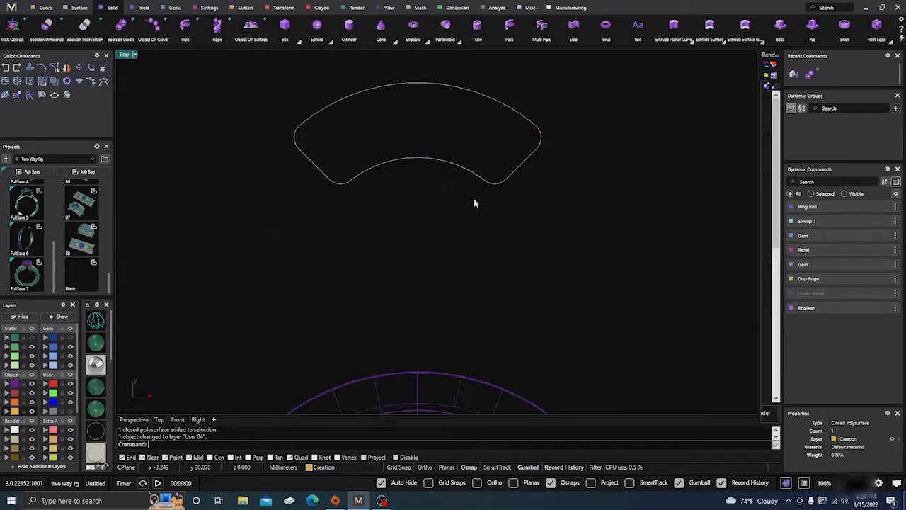
pyautogui.scroll(-5, 475, 204)
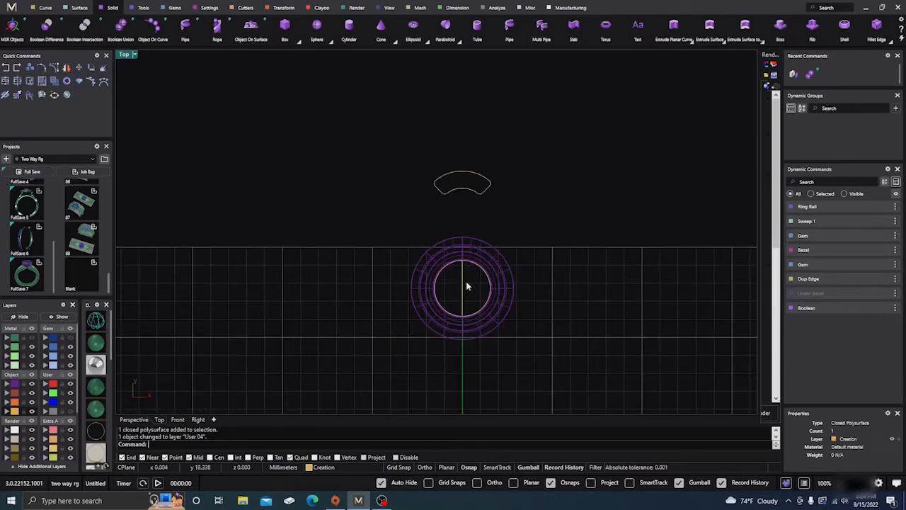
pyautogui.scroll(2, 466, 286)
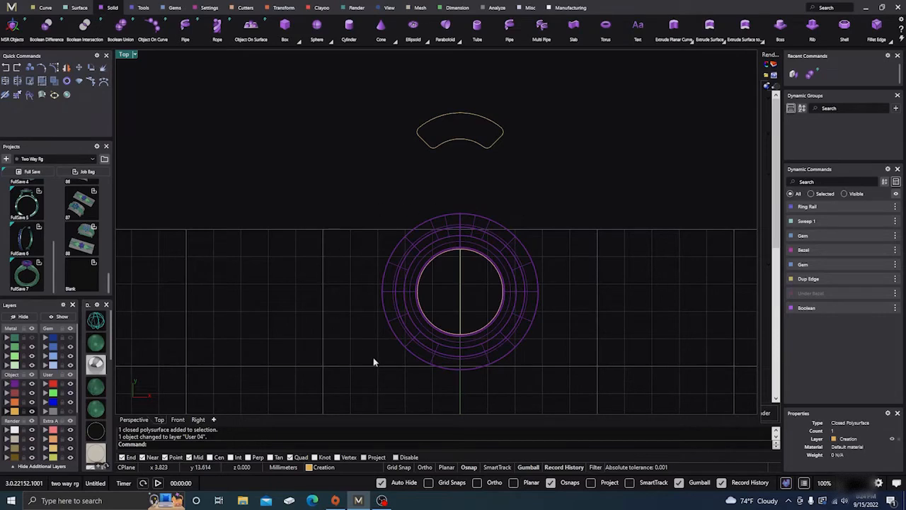
pyautogui.scroll(-2, 405, 333)
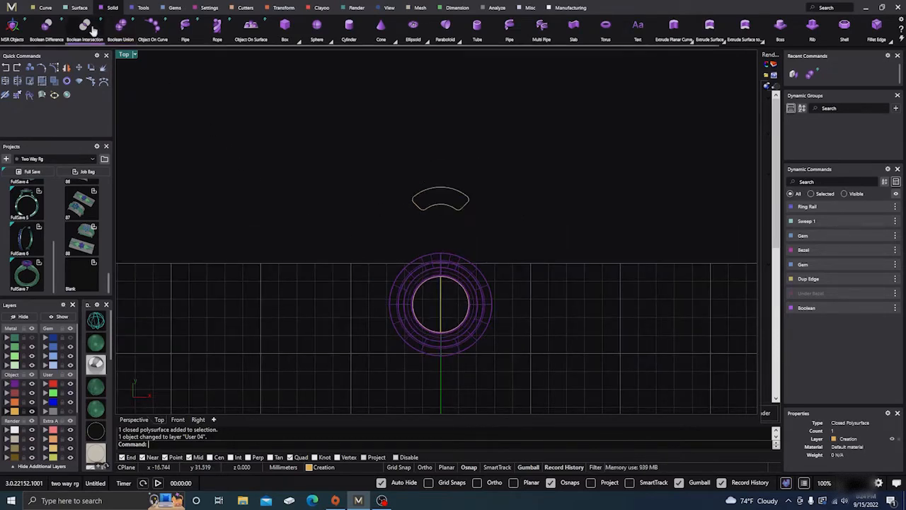
pyautogui.click(44, 7)
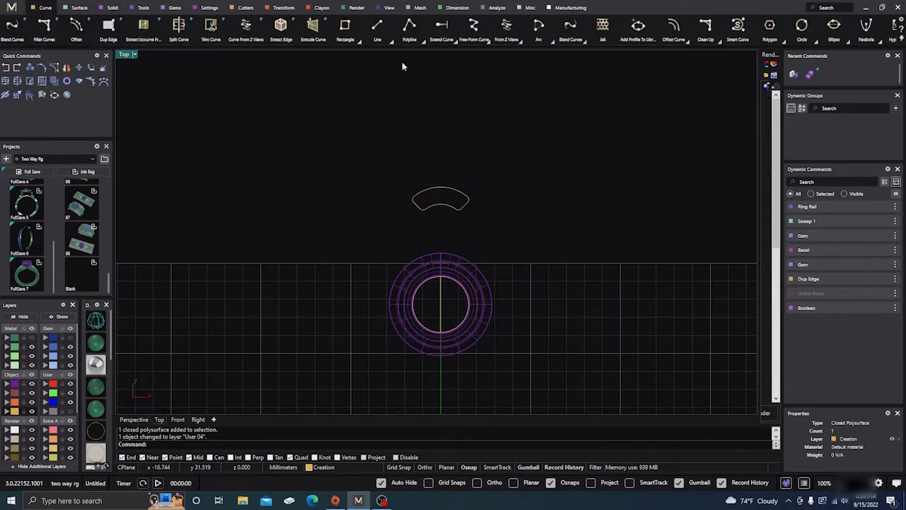
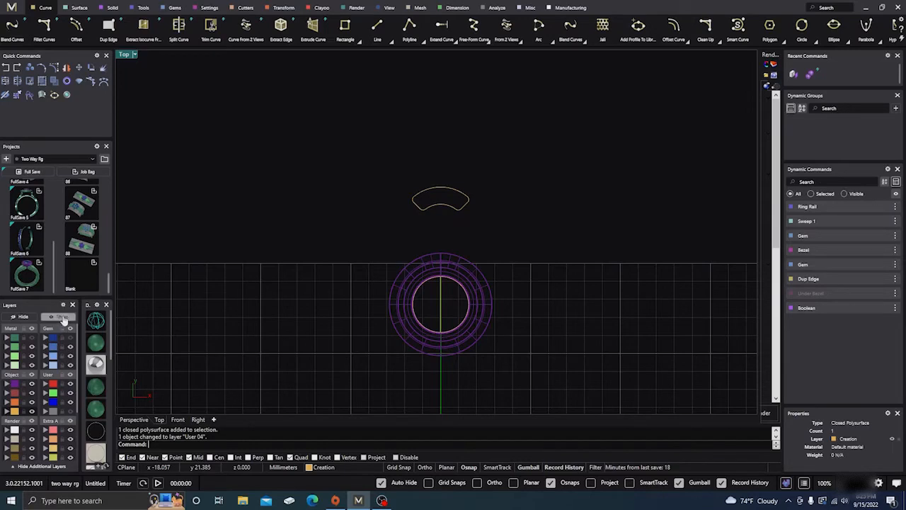
# - Show the dark blue gem layer and the dark green metal layer, keeping the purple object layer visible and the User 04 layer hidden
pyautogui.click(63, 317)
pyautogui.click(31, 384)
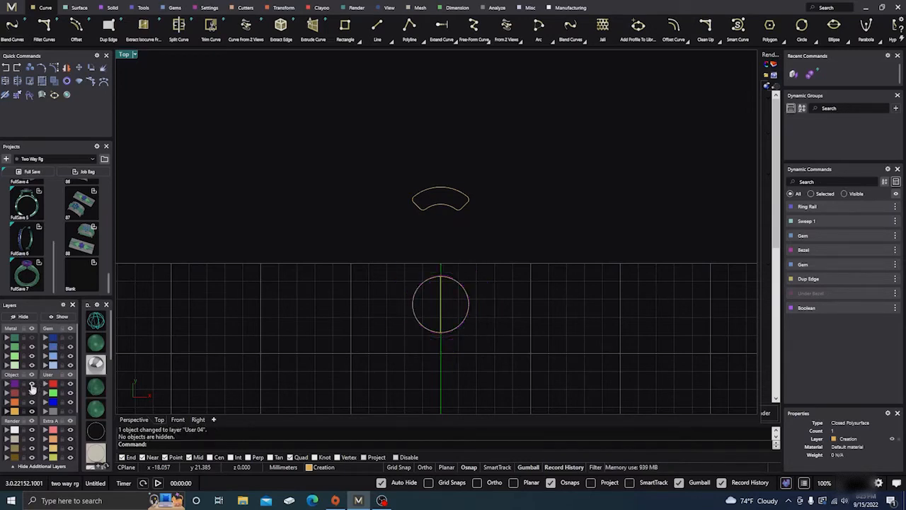
pyautogui.click(31, 385)
pyautogui.click(31, 384)
pyautogui.click(31, 384)
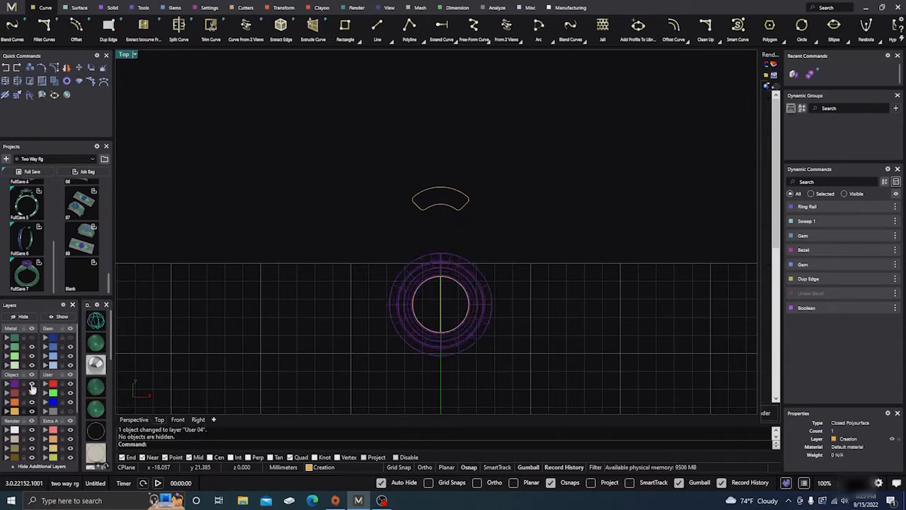
pyautogui.click(70, 340)
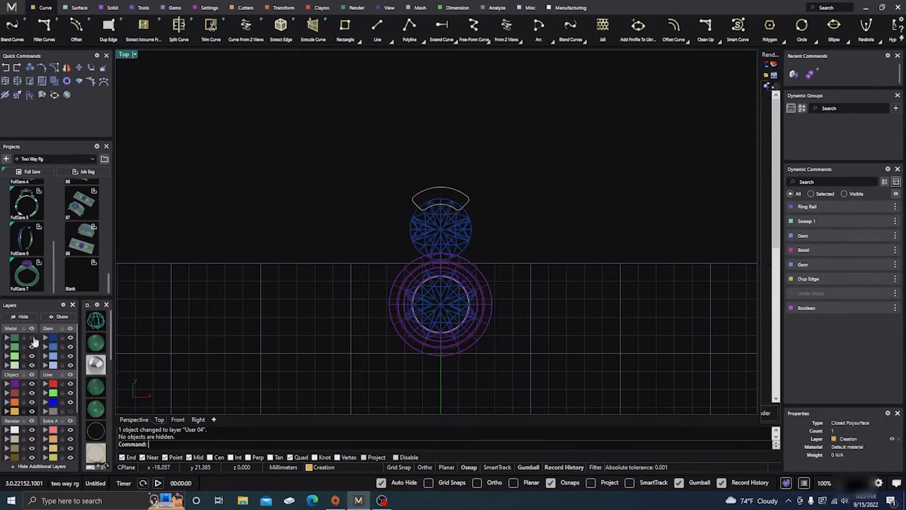
pyautogui.click(31, 337)
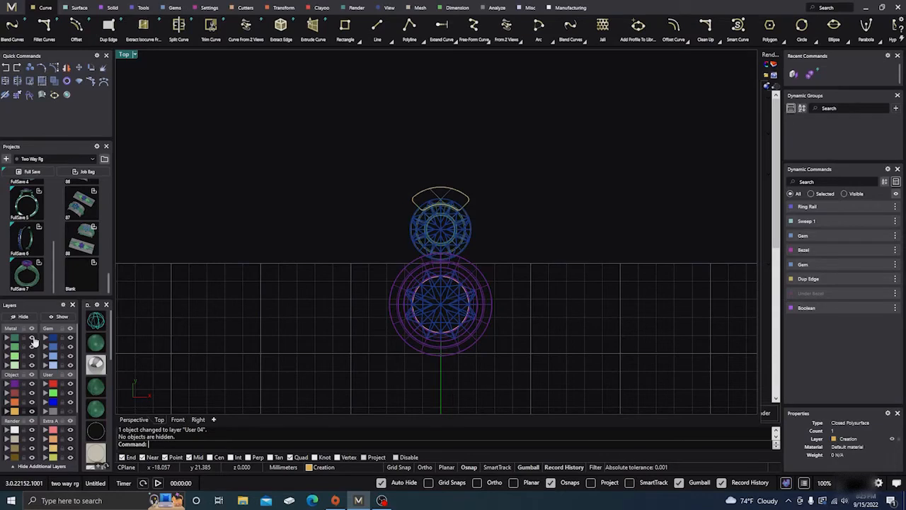
pyautogui.click(70, 411)
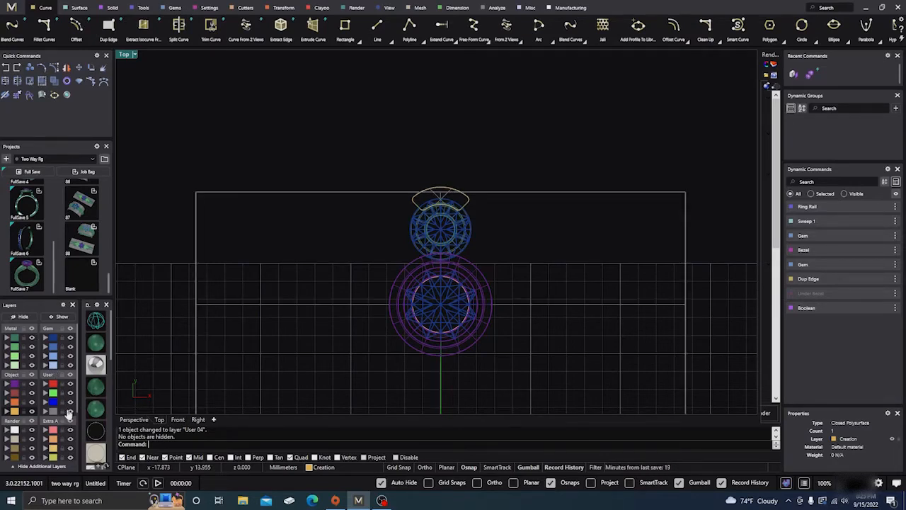
pyautogui.click(70, 412)
# - Examine the side gem's united bezel polysurface and its position beside the center bezel in the perspective view
pyautogui.moveTo(267, 333); pyautogui.dragTo(312, 298, button='right')
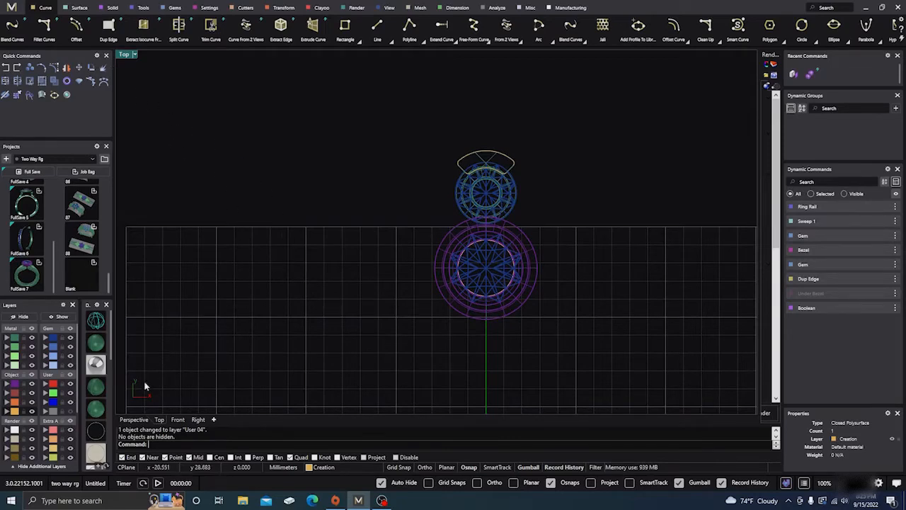
pyautogui.click(134, 419)
pyautogui.moveTo(267, 368)
pyautogui.mouseDown(button='right')
pyautogui.moveTo(360, 262)
pyautogui.moveTo(370, 290)
pyautogui.mouseUp(button='right')
pyautogui.click(370, 290)
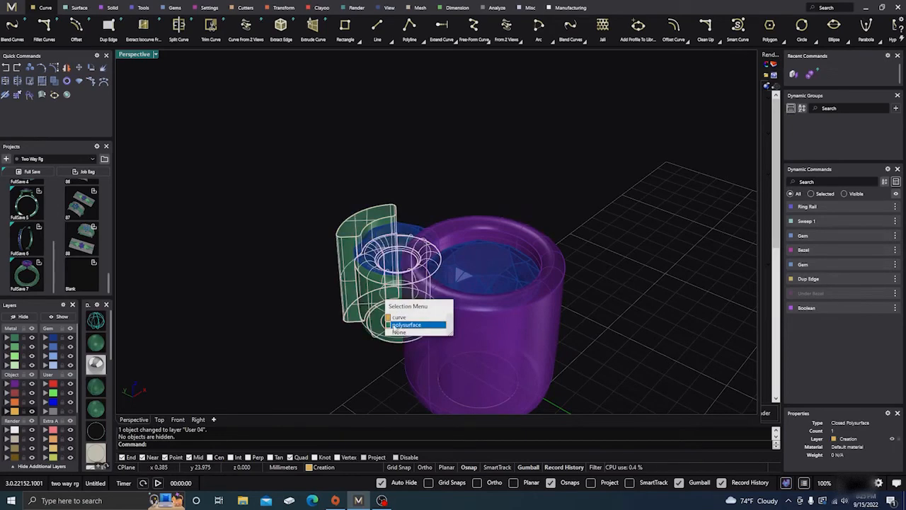
pyautogui.click(393, 325)
pyautogui.click(305, 278)
pyautogui.scroll(-6, 316, 246)
pyautogui.moveTo(314, 275); pyautogui.dragTo(293, 298, button='right')
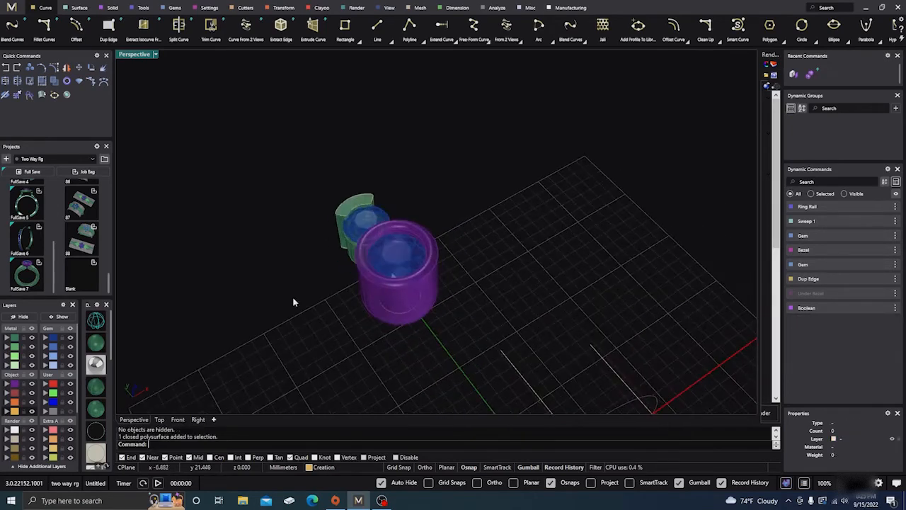
pyautogui.moveTo(414, 363)
pyautogui.mouseDown(button='right')
pyautogui.moveTo(471, 340)
pyautogui.moveTo(405, 368)
pyautogui.mouseUp(button='right')
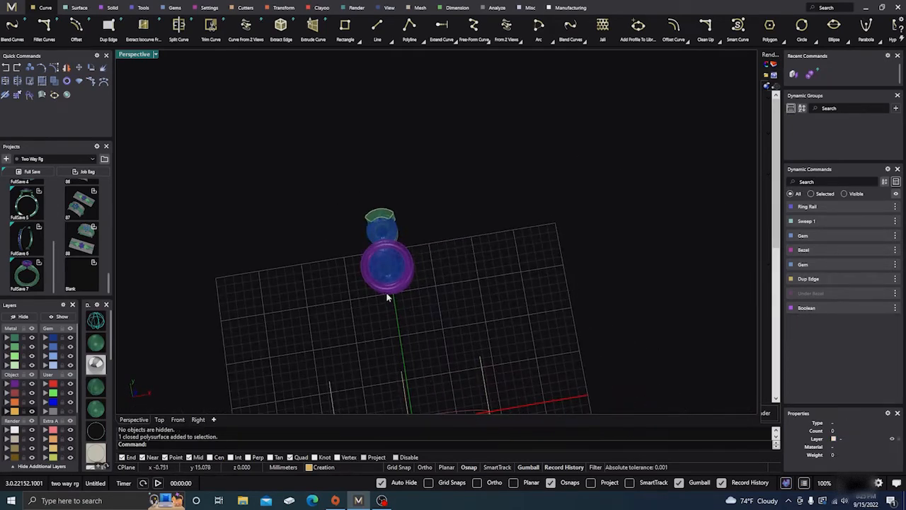
# - Hide the dark blue gem layer and the purple object layer, and select the side gem's united bezel
pyautogui.click(70, 341)
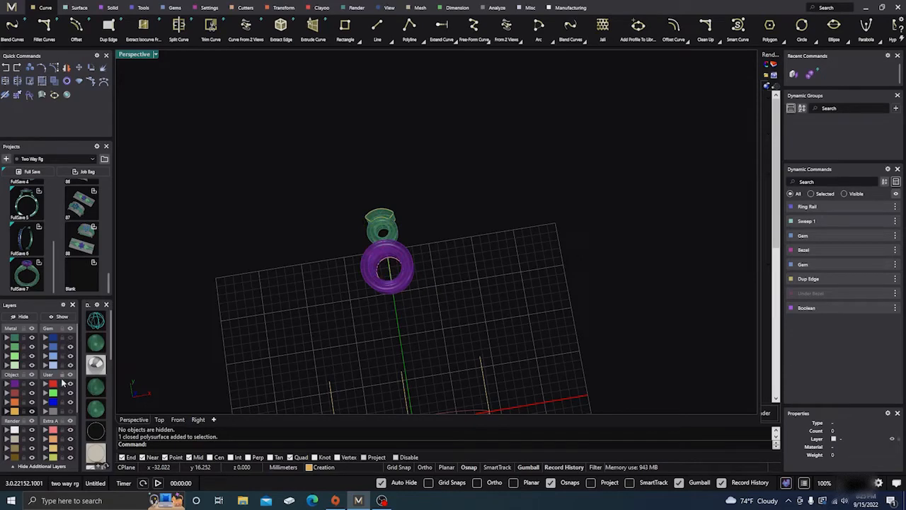
pyautogui.click(31, 385)
pyautogui.moveTo(387, 332); pyautogui.dragTo(377, 345, button='right')
pyautogui.scroll(5, 385, 249)
pyautogui.scroll(3, 385, 248)
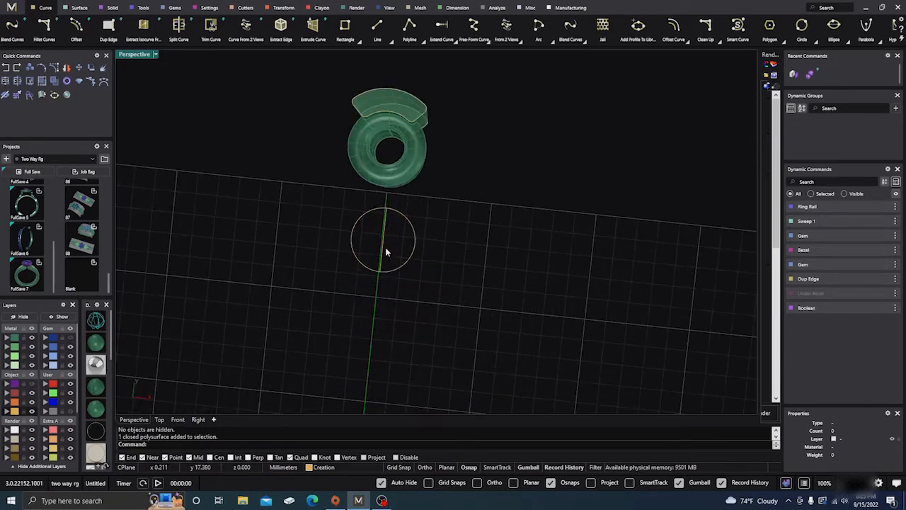
pyautogui.click(408, 181)
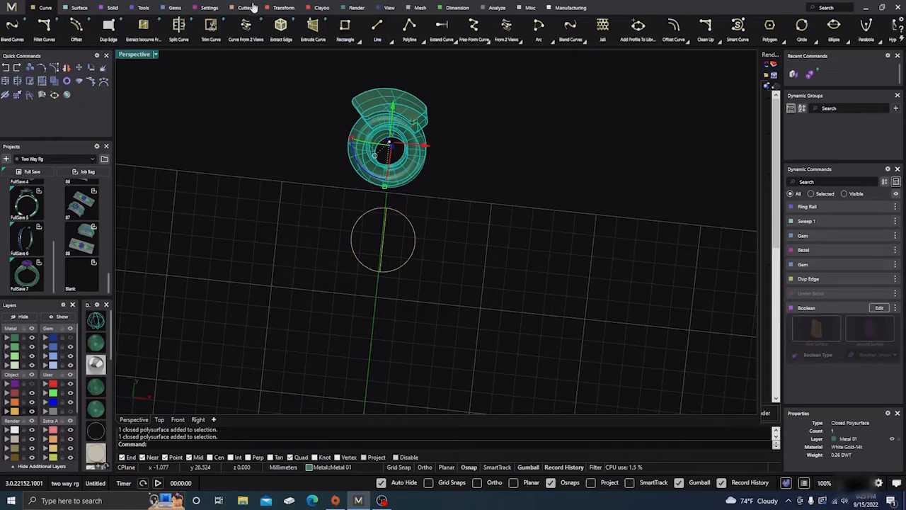
# - Polar-array the selected metal bezel around the circle's center in the Top view with 6 items over 360 degrees
pyautogui.click(283, 8)
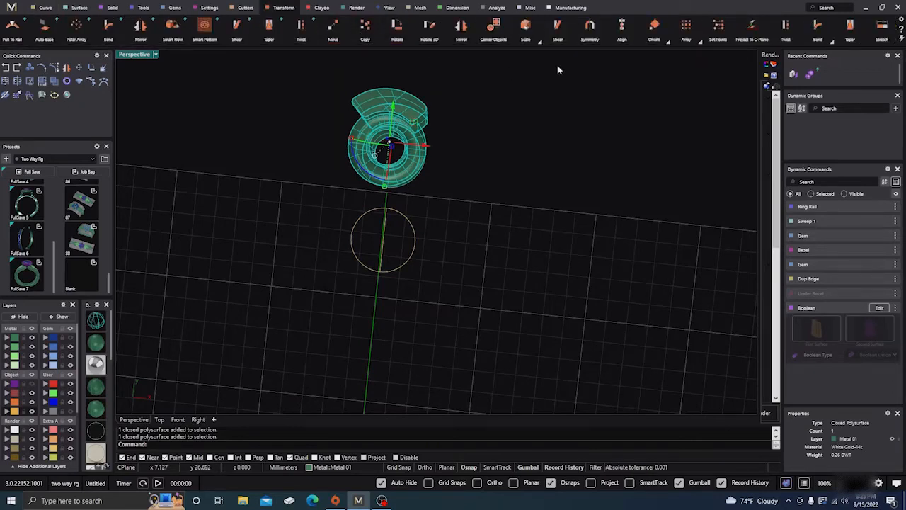
pyautogui.click(701, 44)
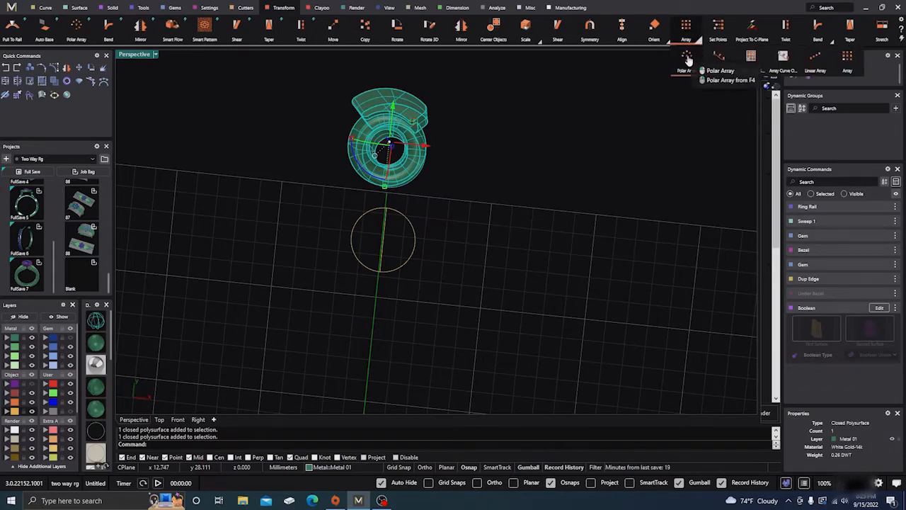
pyautogui.click(701, 67)
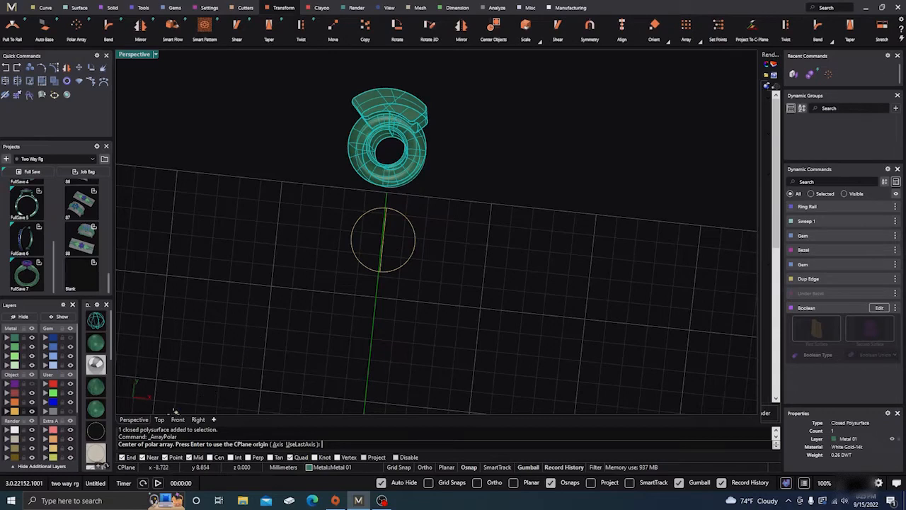
pyautogui.click(160, 419)
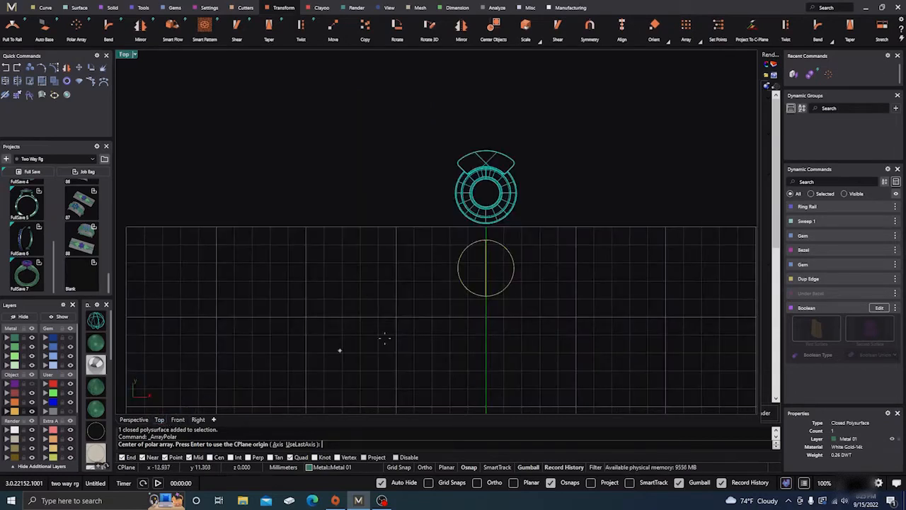
pyautogui.click(486, 267)
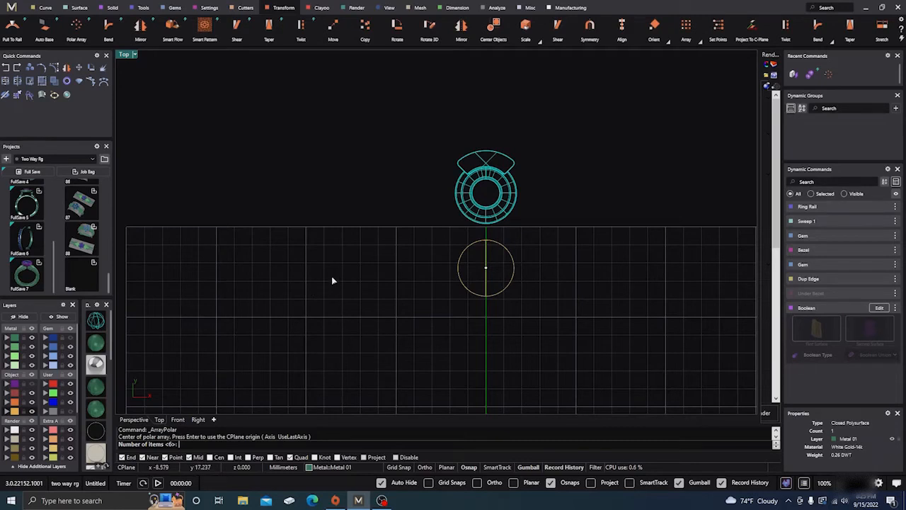
pyautogui.press('Return')
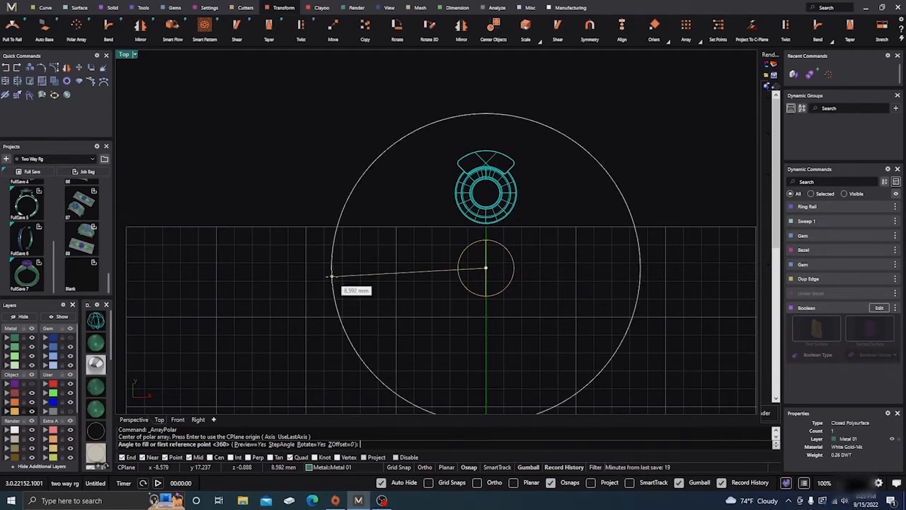
pyautogui.press('Return')
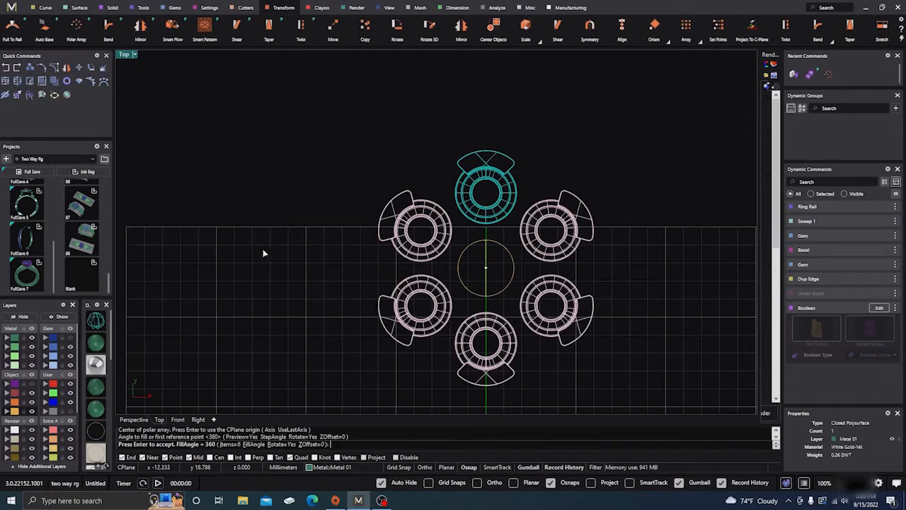
pyautogui.press('Return')
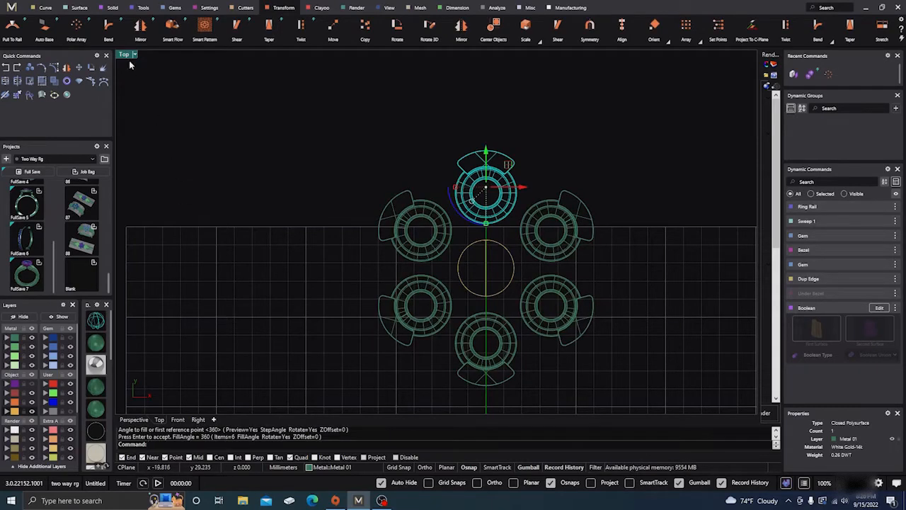
pyautogui.click(134, 420)
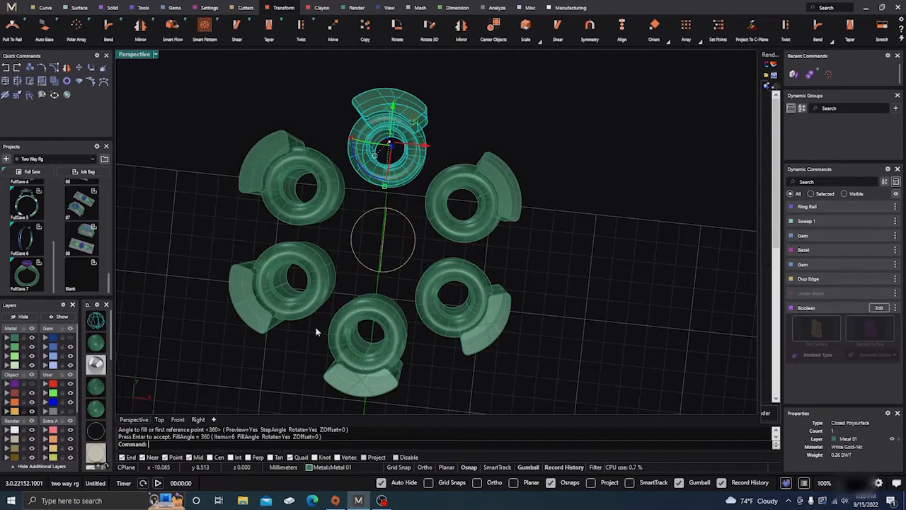
pyautogui.click(582, 317)
# - Turn on the layers holding the gems and the purple center bezel, and hide the large center gem
pyautogui.moveTo(582, 316)
pyautogui.mouseDown(button='right')
pyautogui.moveTo(597, 304)
pyautogui.moveTo(583, 278)
pyautogui.moveTo(567, 298)
pyautogui.moveTo(565, 324)
pyautogui.mouseUp(button='right')
pyautogui.scroll(-5, 567, 298)
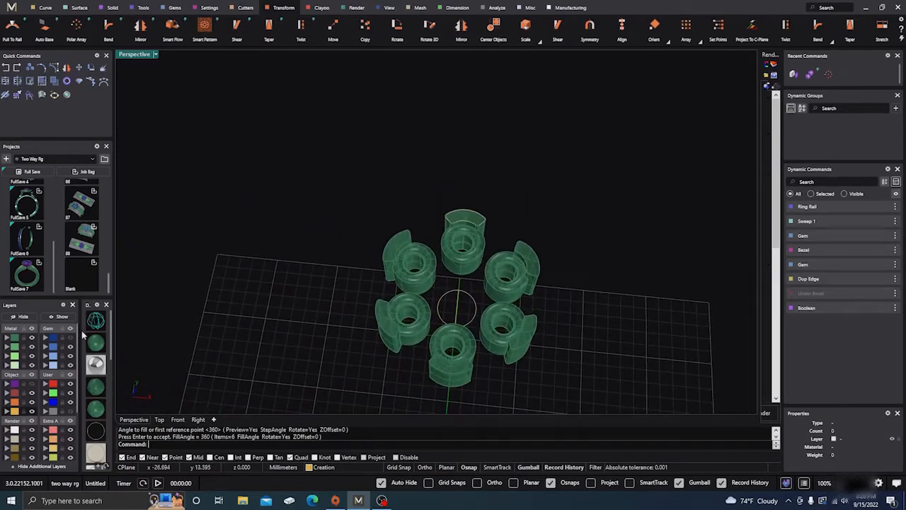
pyautogui.click(69, 339)
pyautogui.click(473, 239)
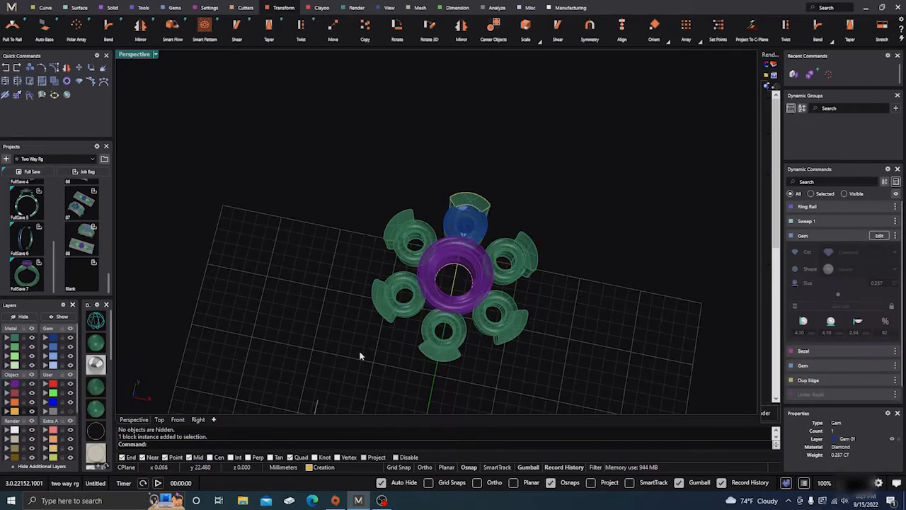
# - Polar-array the outer round gem around the center bezel with 6 items over 360 degrees
pyautogui.moveTo(361, 357); pyautogui.dragTo(365, 361, button='right')
pyautogui.click(469, 221)
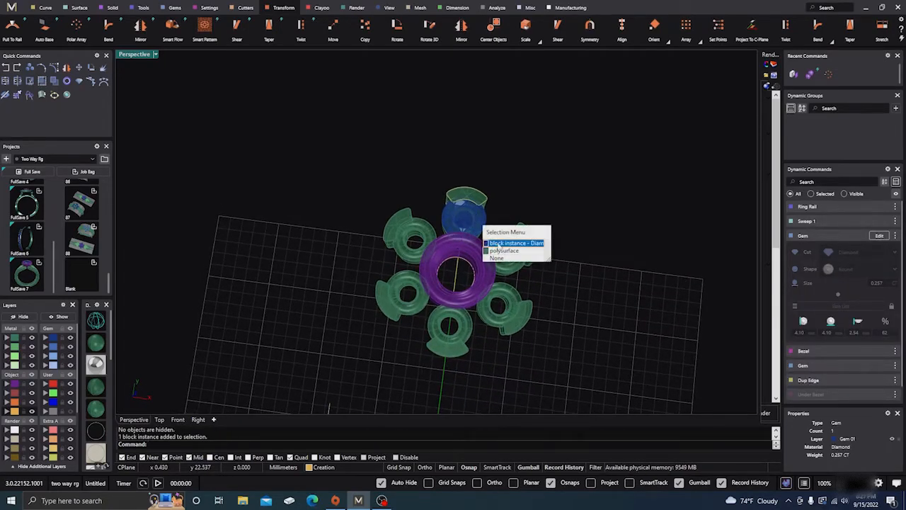
pyautogui.click(497, 244)
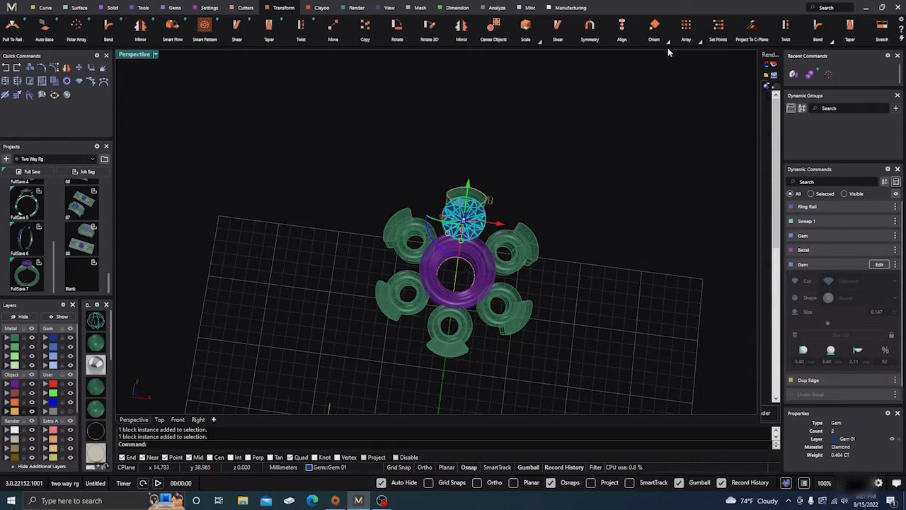
pyautogui.click(698, 42)
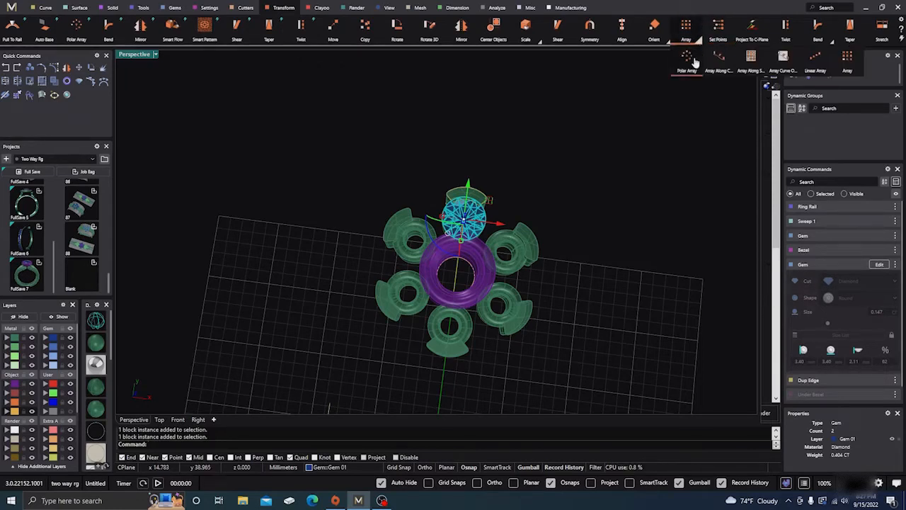
pyautogui.click(687, 57)
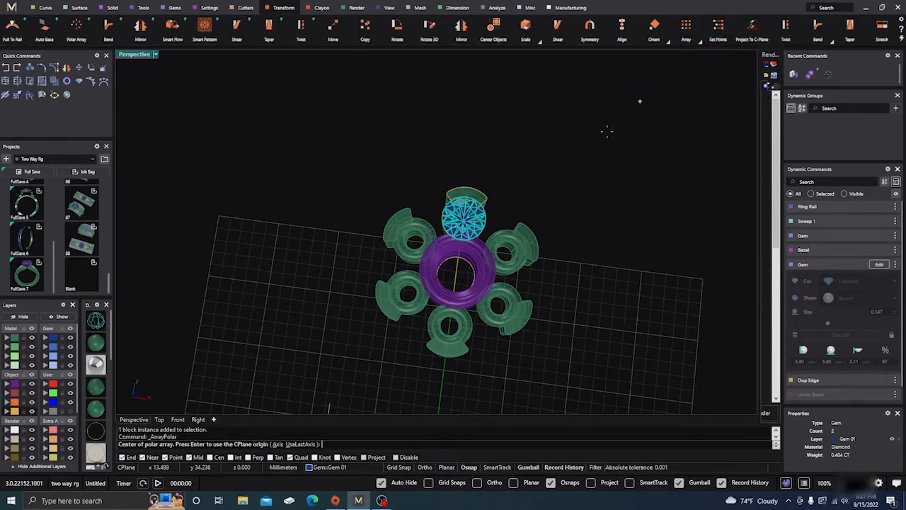
pyautogui.click(456, 281)
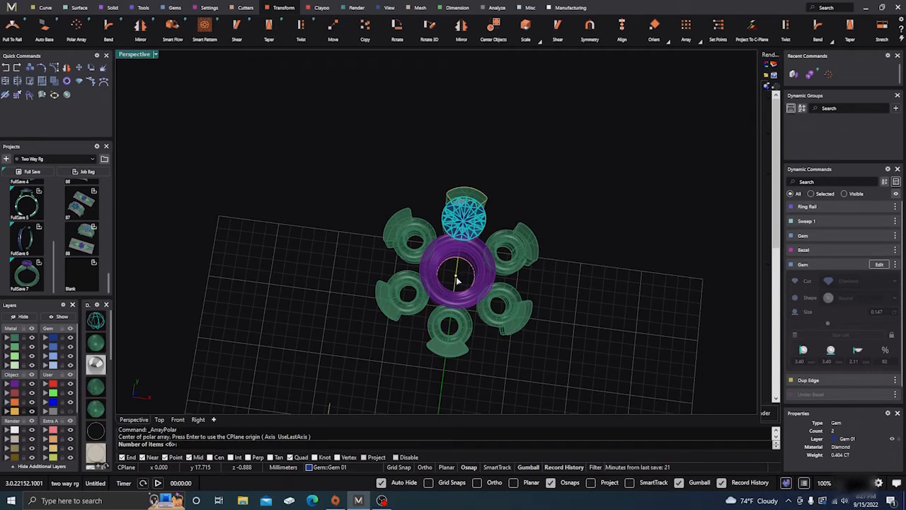
pyautogui.press('Return')
pyautogui.press('Return')
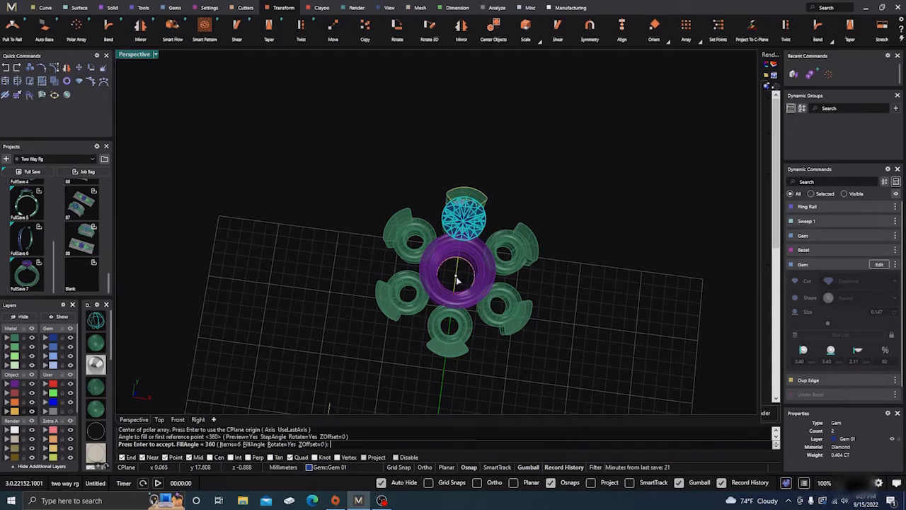
pyautogui.press('Return')
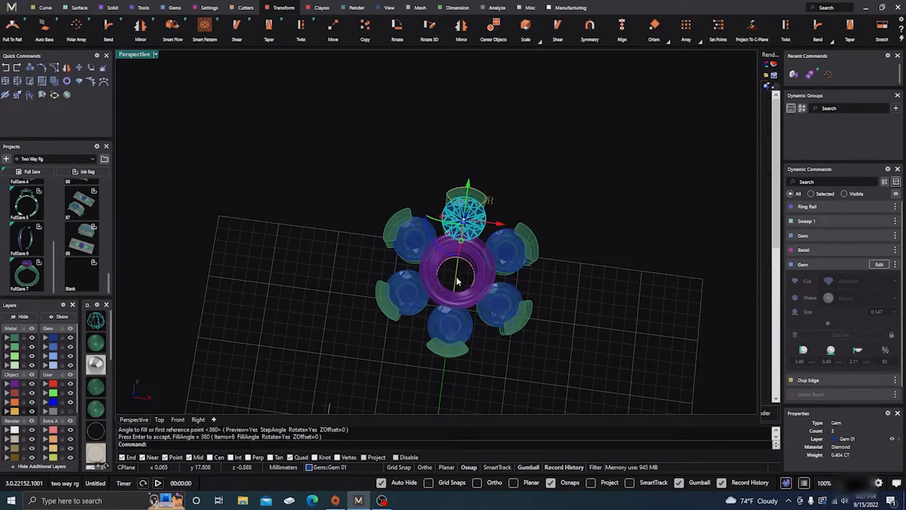
pyautogui.click(540, 159)
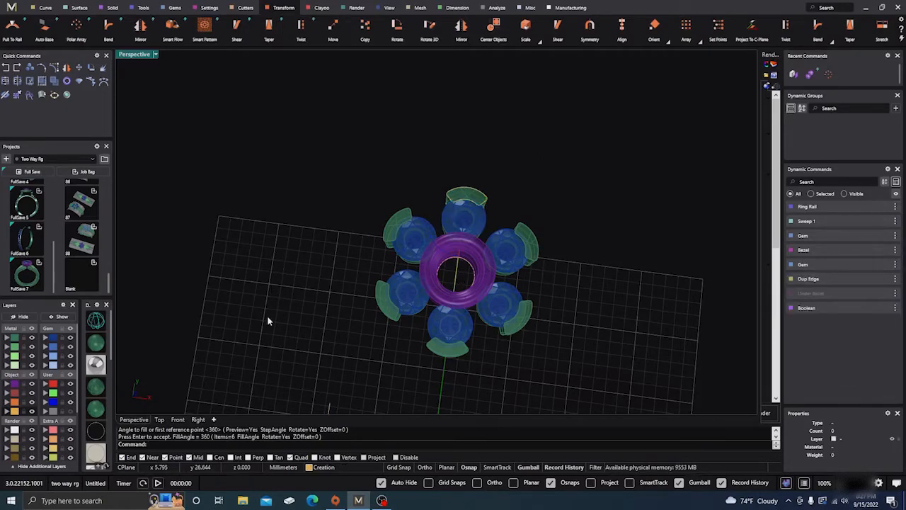
# - Unhide the center gem and move it to the Gem 02 layer
pyautogui.moveTo(188, 318); pyautogui.dragTo(289, 328, button='right')
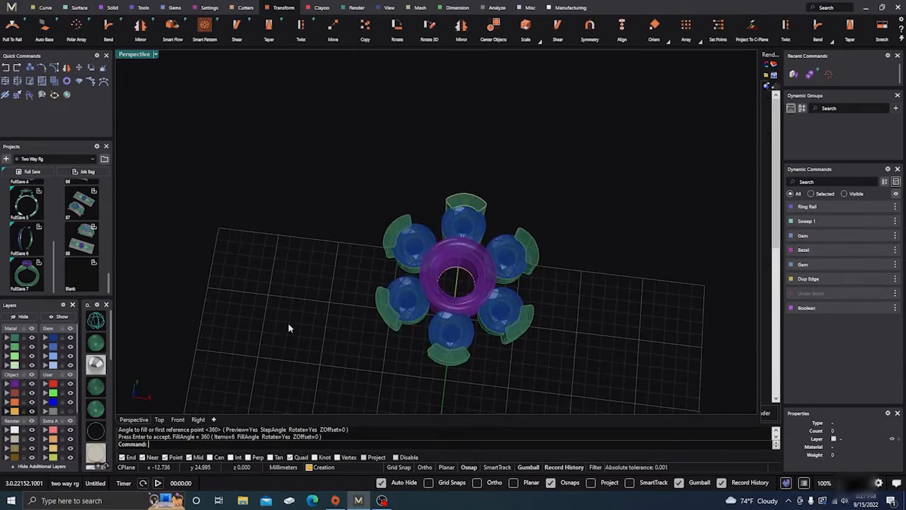
pyautogui.click(61, 317)
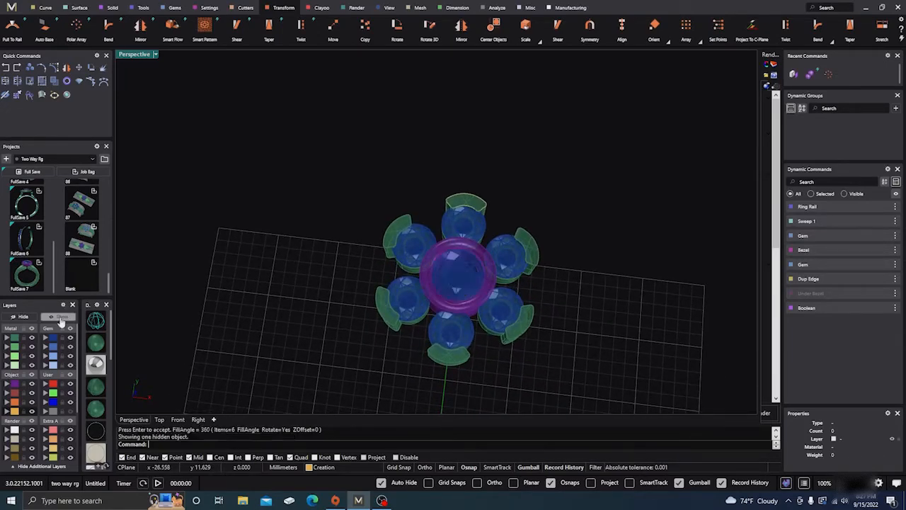
pyautogui.moveTo(306, 303); pyautogui.dragTo(313, 318, button='right')
pyautogui.click(484, 262)
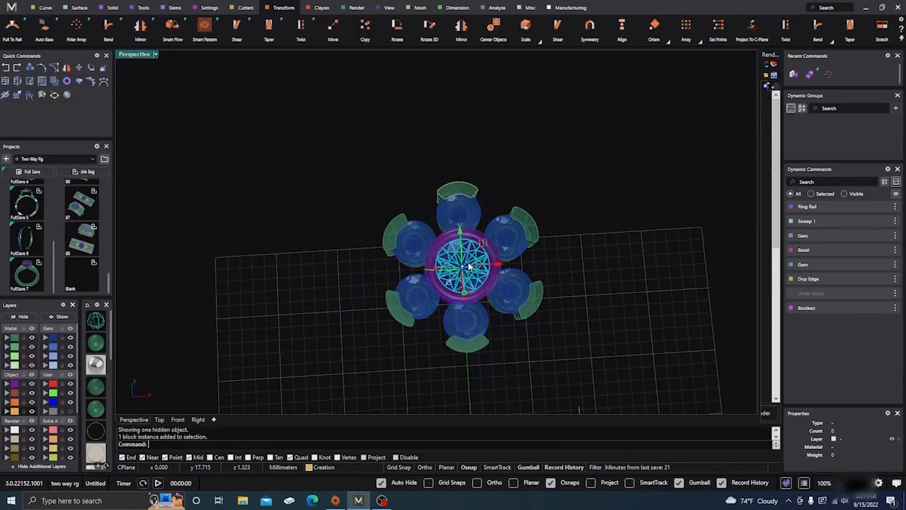
pyautogui.click(53, 350)
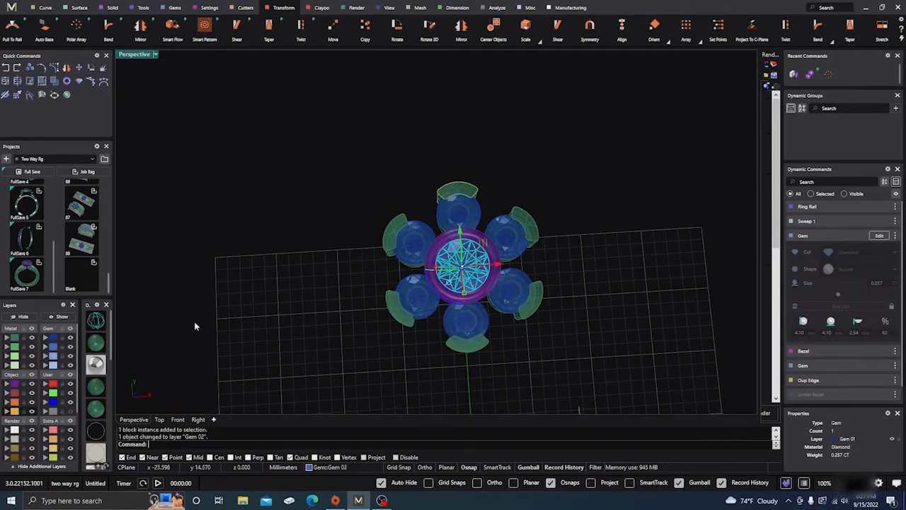
# - Deselect the center gem and inspect the flower-shaped gem cluster and its bezels from several angles
pyautogui.moveTo(321, 346); pyautogui.dragTo(467, 269, button='right')
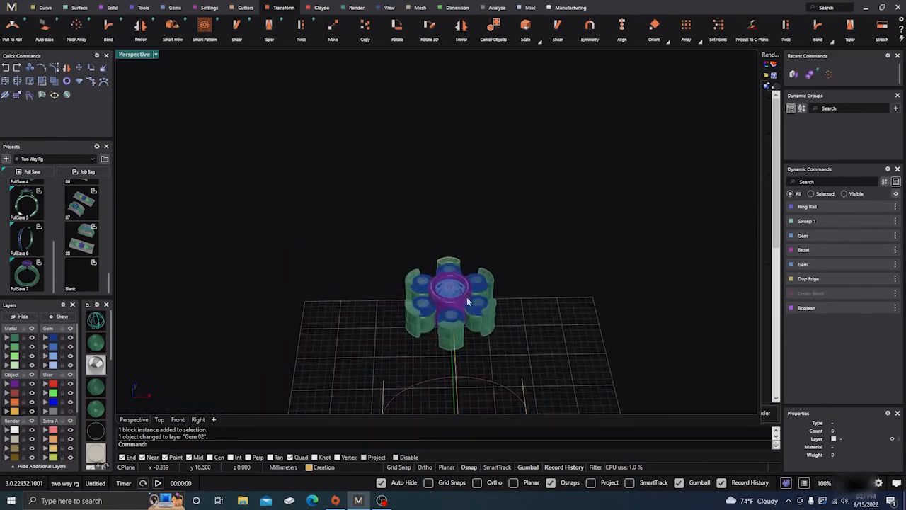
pyautogui.moveTo(416, 306); pyautogui.dragTo(366, 311, button='right')
pyautogui.scroll(5, 451, 307)
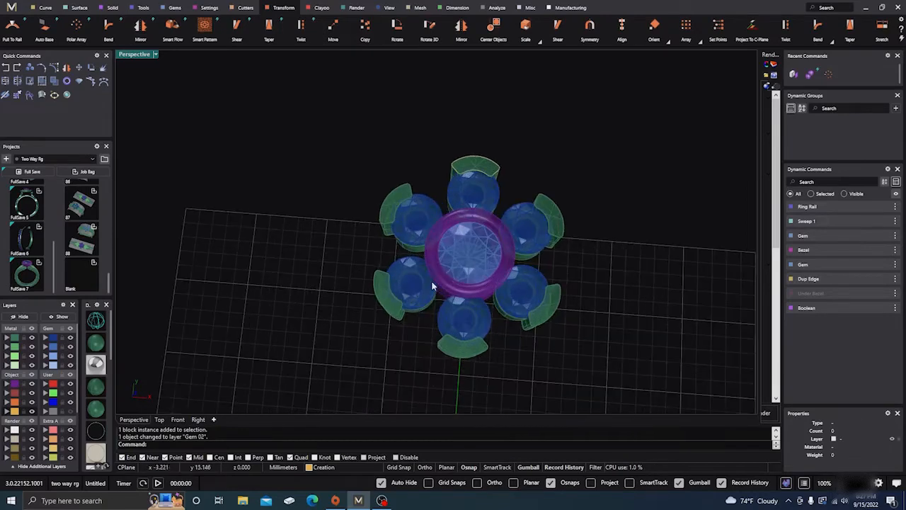
pyautogui.moveTo(451, 307); pyautogui.dragTo(479, 344, button='right')
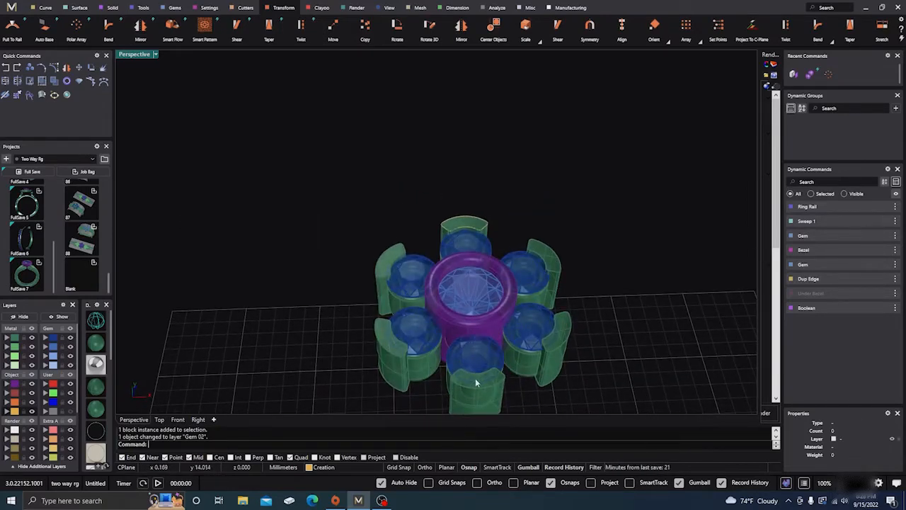
pyautogui.scroll(-3, 492, 376)
pyautogui.moveTo(491, 376); pyautogui.dragTo(407, 319, button='right')
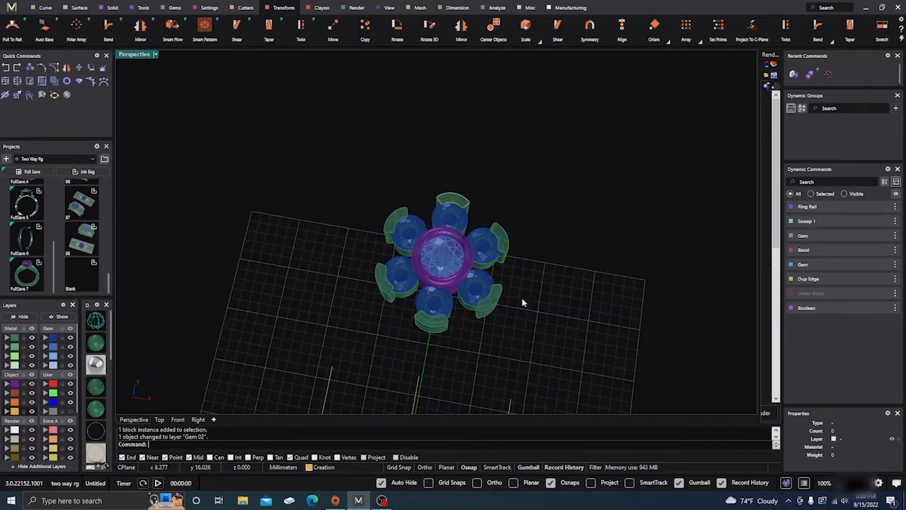
pyautogui.moveTo(522, 300); pyautogui.dragTo(527, 318, button='right')
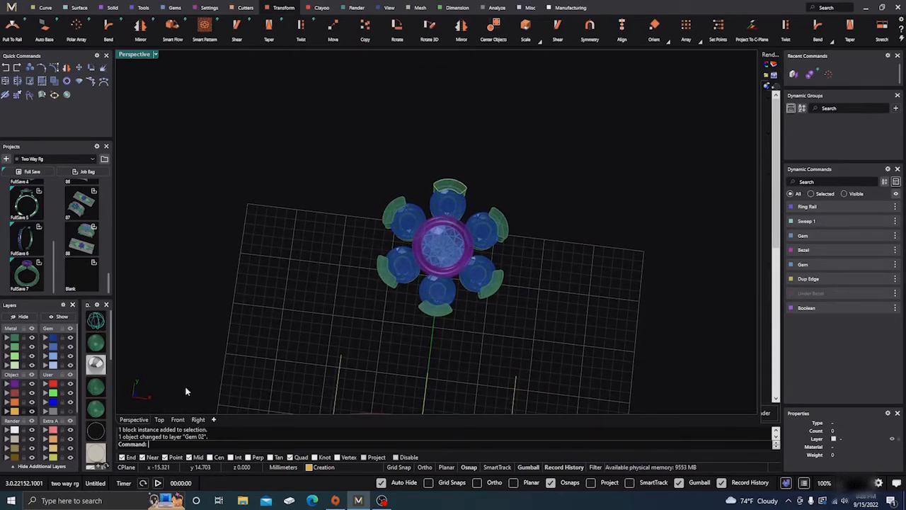
# - In the Top view, turn on the grey user layer to display the flat guide surface behind the gem cluster
pyautogui.click(159, 419)
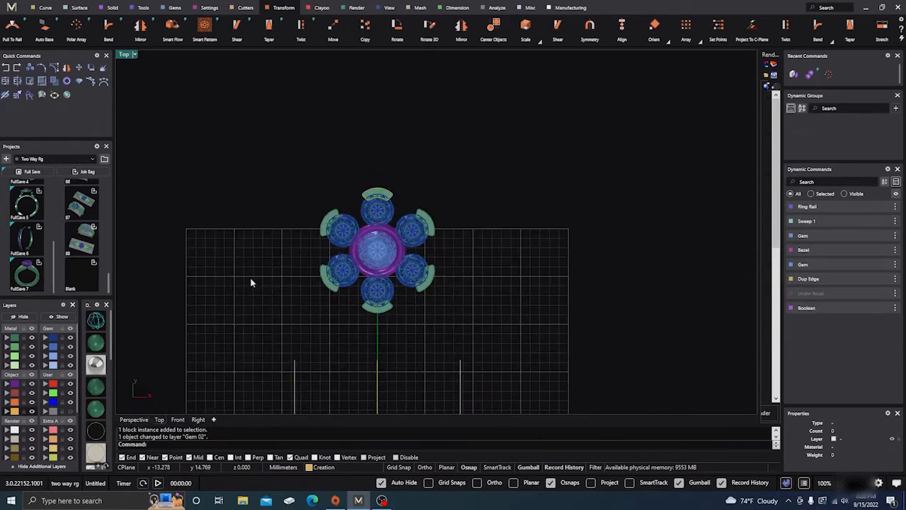
pyautogui.scroll(-2, 388, 253)
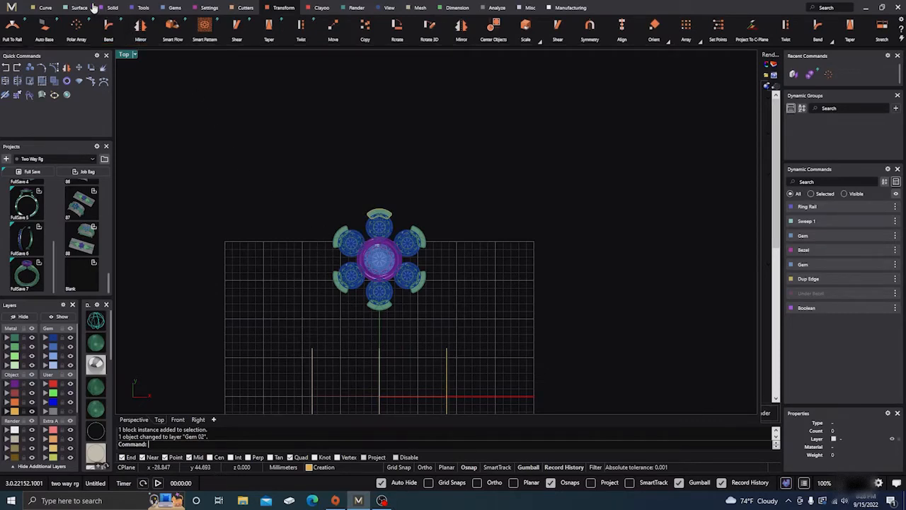
pyautogui.click(44, 9)
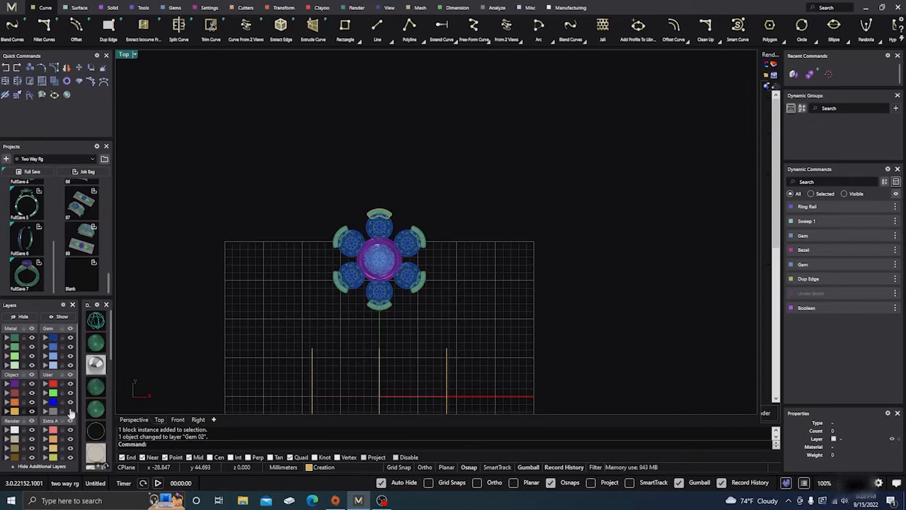
pyautogui.click(71, 414)
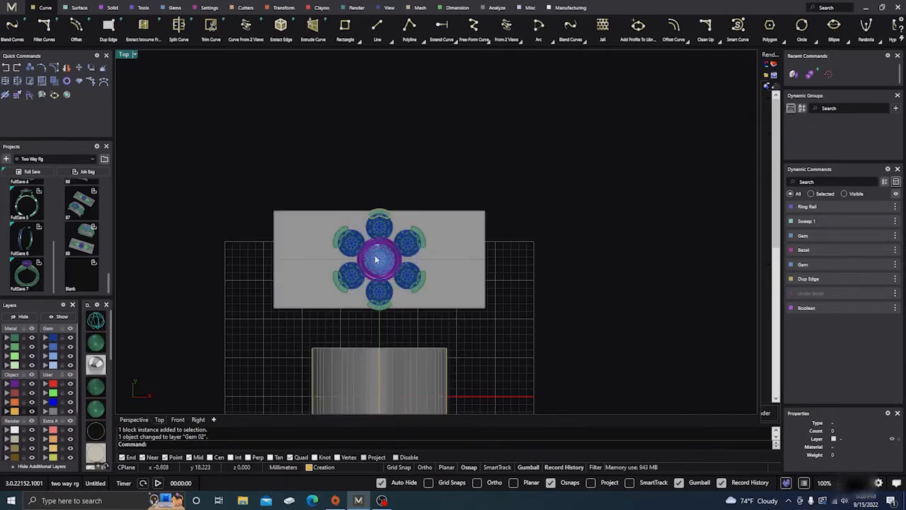
pyautogui.scroll(3, 374, 259)
pyautogui.scroll(2, 375, 260)
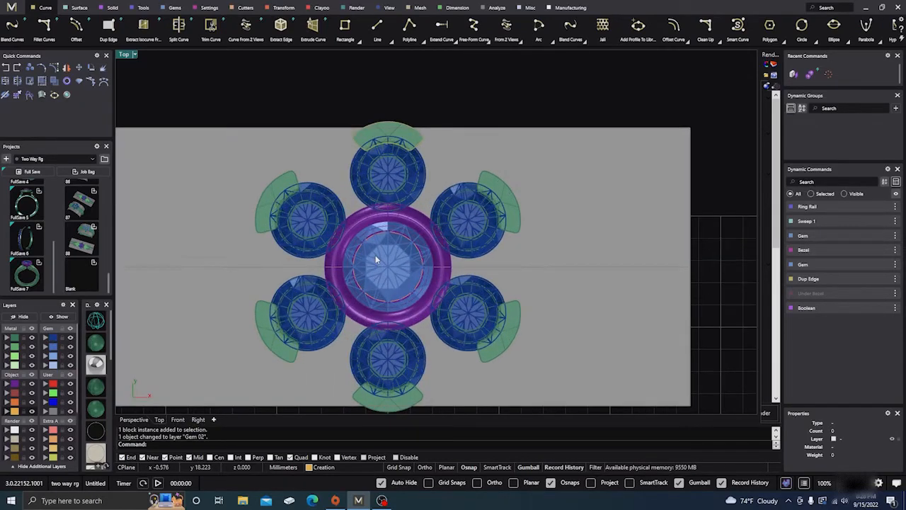
pyautogui.moveTo(489, 276); pyautogui.dragTo(538, 263, button='right')
pyautogui.scroll(-3, 409, 241)
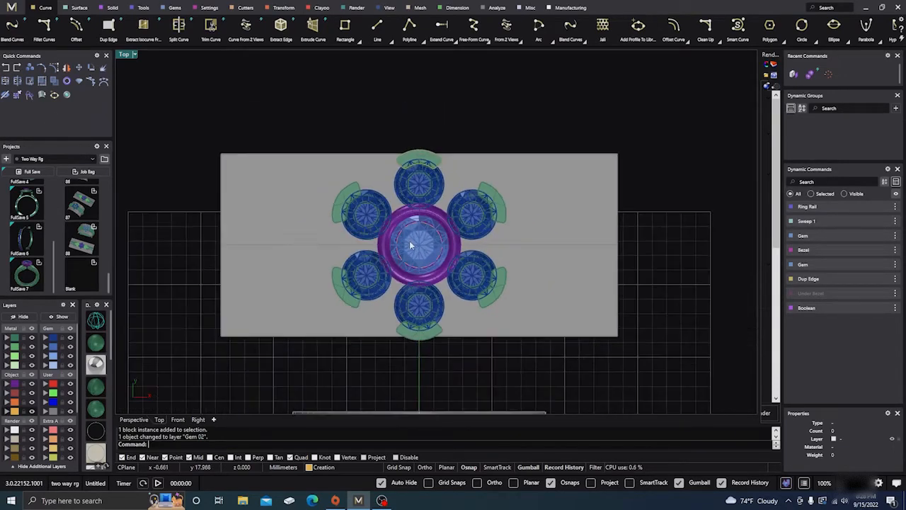
pyautogui.moveTo(428, 260); pyautogui.dragTo(418, 268, button='right')
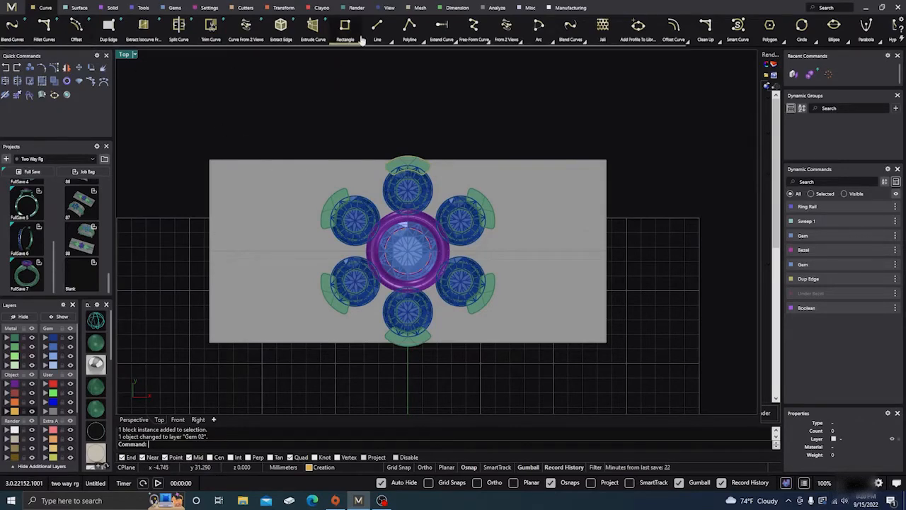
pyautogui.click(409, 29)
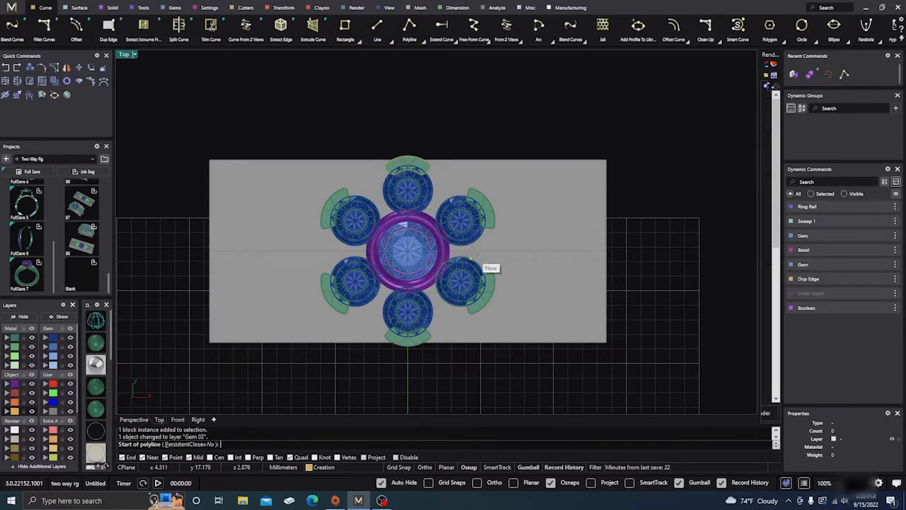
pyautogui.scroll(2, 471, 253)
pyautogui.scroll(3, 471, 253)
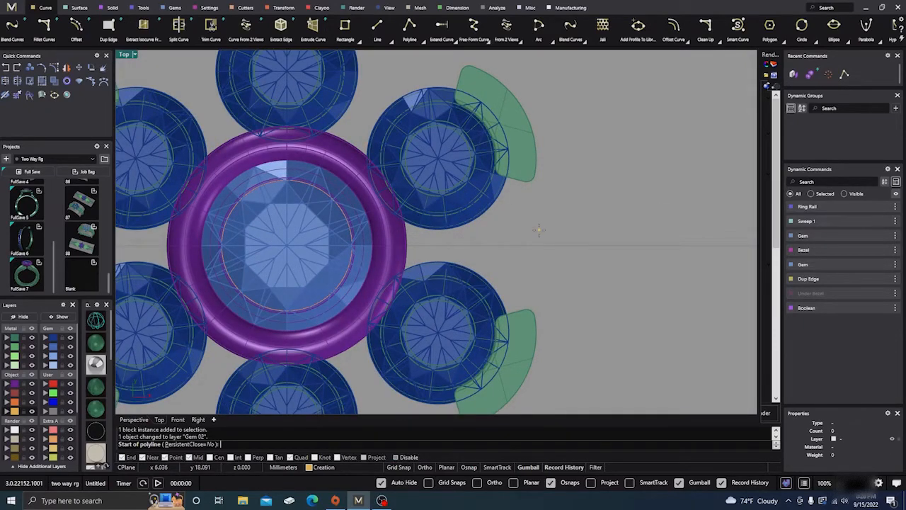
pyautogui.moveTo(538, 228); pyautogui.dragTo(495, 243, button='right')
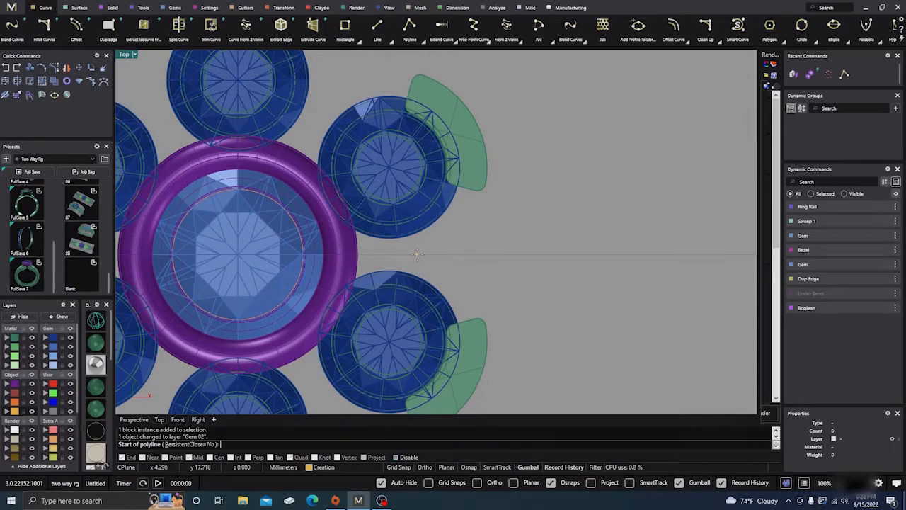
pyautogui.press('Escape')
pyautogui.scroll(-5, 417, 253)
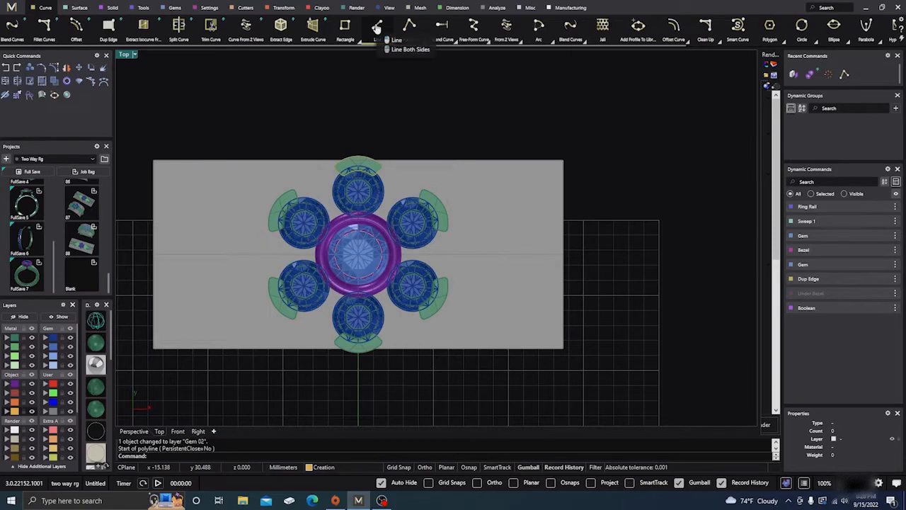
# - Draw a horizontal centerline across the full width of the guide surface, snapping to the midpoints of its two side edges
pyautogui.click(377, 27)
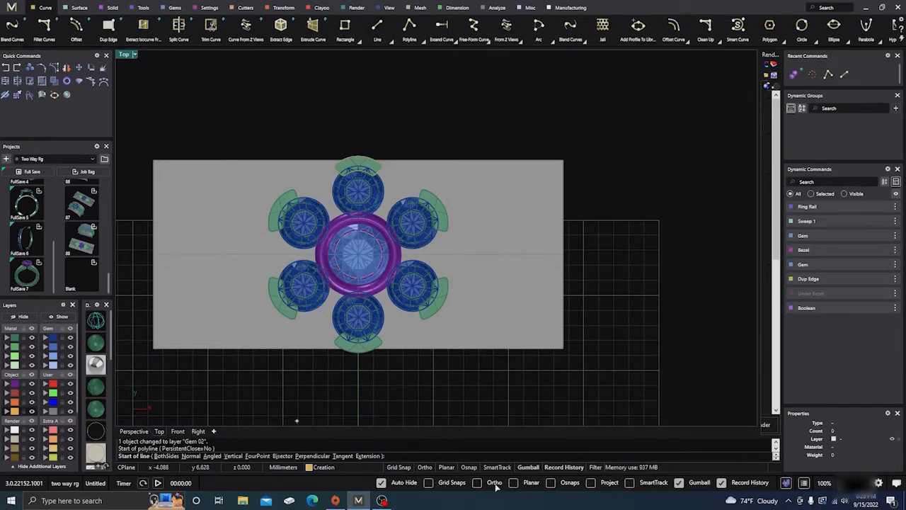
pyautogui.click(551, 483)
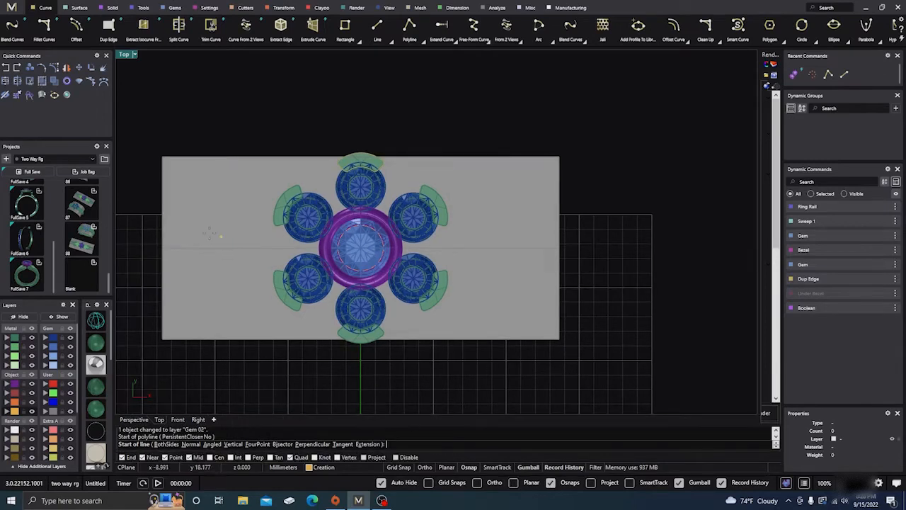
pyautogui.click(163, 247)
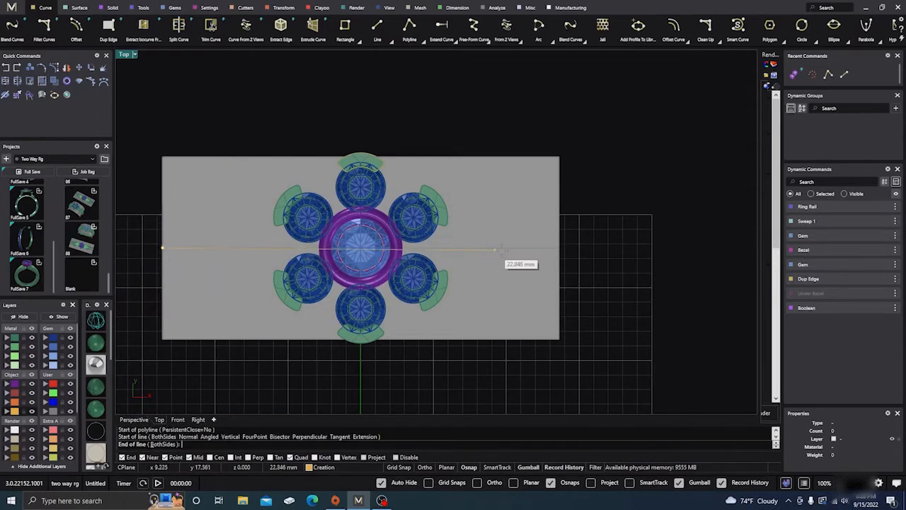
pyautogui.click(556, 247)
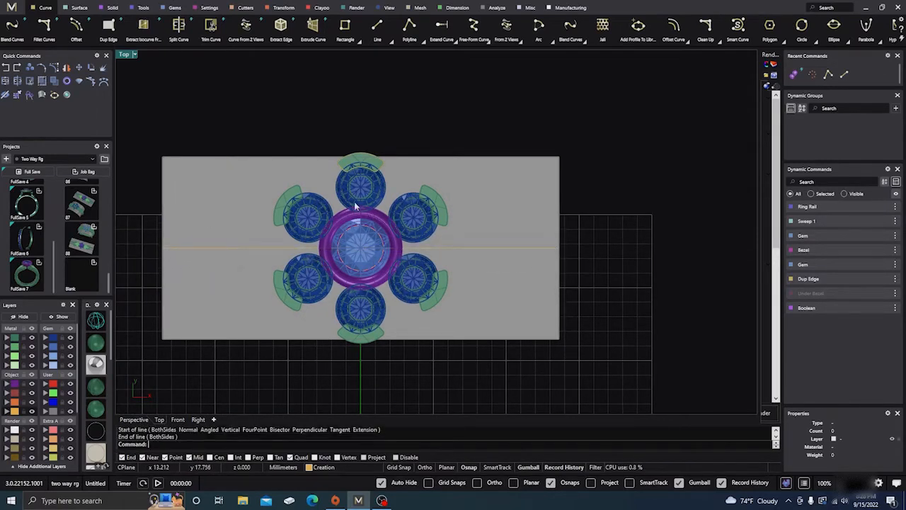
# - Draw a slanted polyline segment about 4.6 mm long, rising outward from the centerline between the two right-hand outer gems
pyautogui.click(409, 27)
pyautogui.scroll(5, 443, 269)
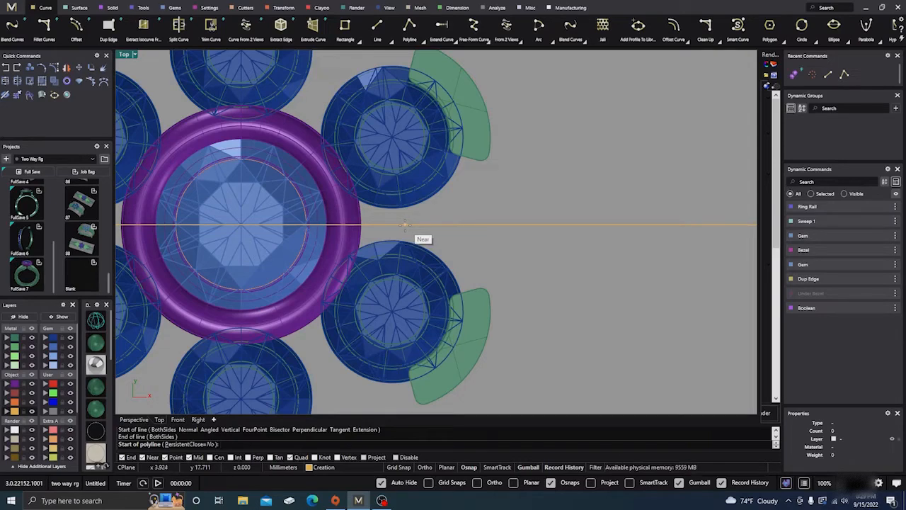
pyautogui.scroll(-2, 404, 225)
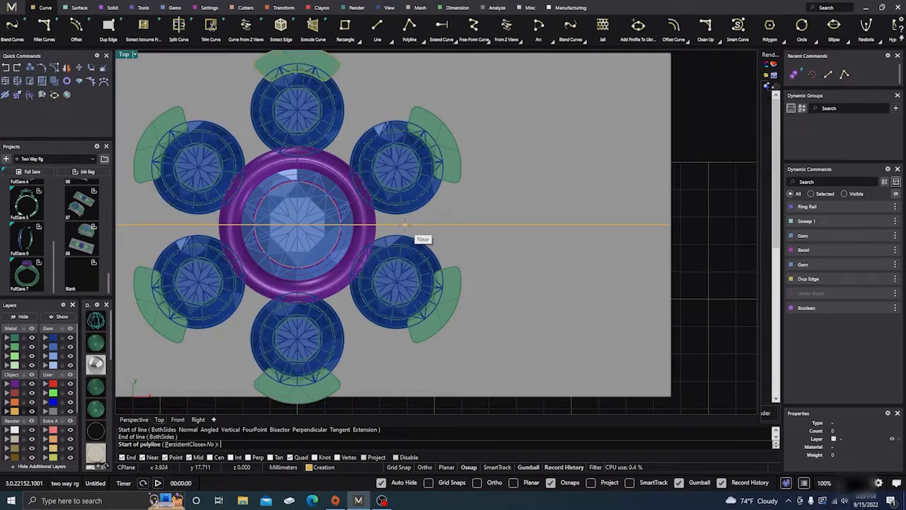
pyautogui.click(404, 225)
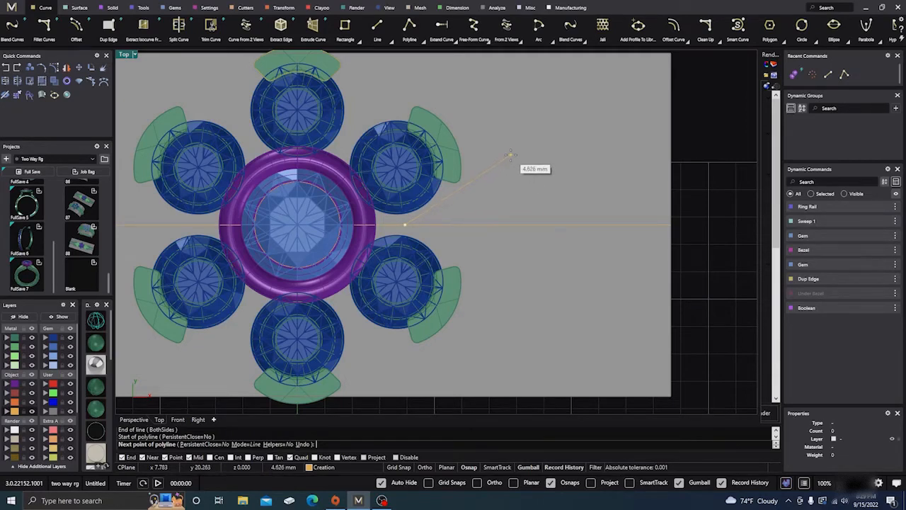
pyautogui.click(510, 154)
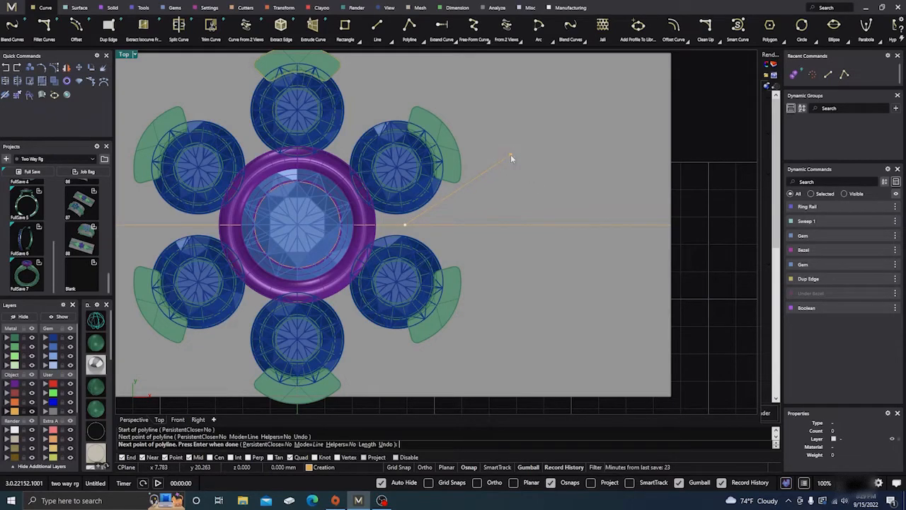
pyautogui.press('Return')
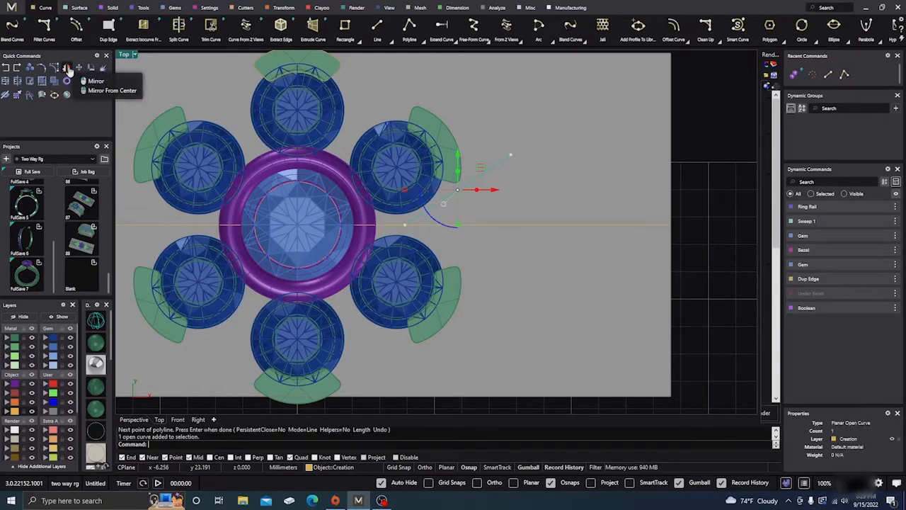
# - Mirror the slanted line about a vertical plane through its upper endpoint and hide the grey user layer holding the guide surface
pyautogui.click(511, 153)
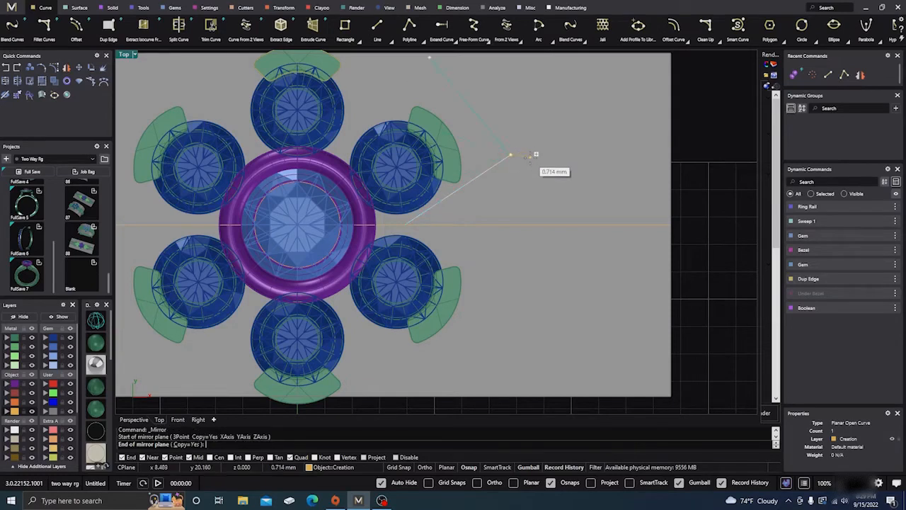
pyautogui.click(509, 208)
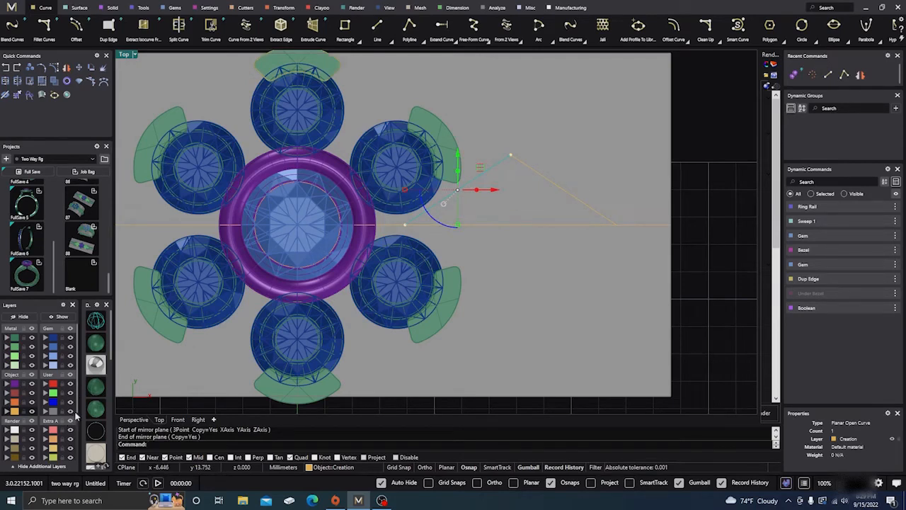
pyautogui.press('Escape')
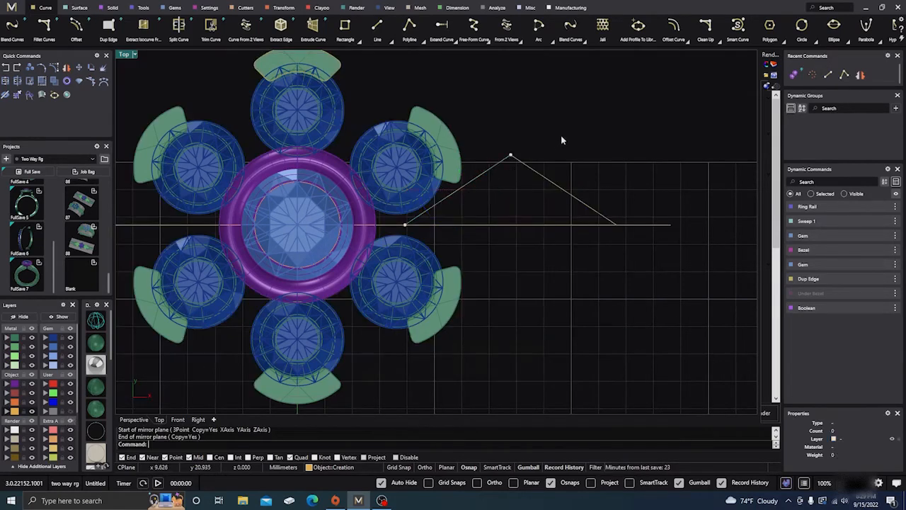
pyautogui.moveTo(561, 139); pyautogui.dragTo(489, 185)
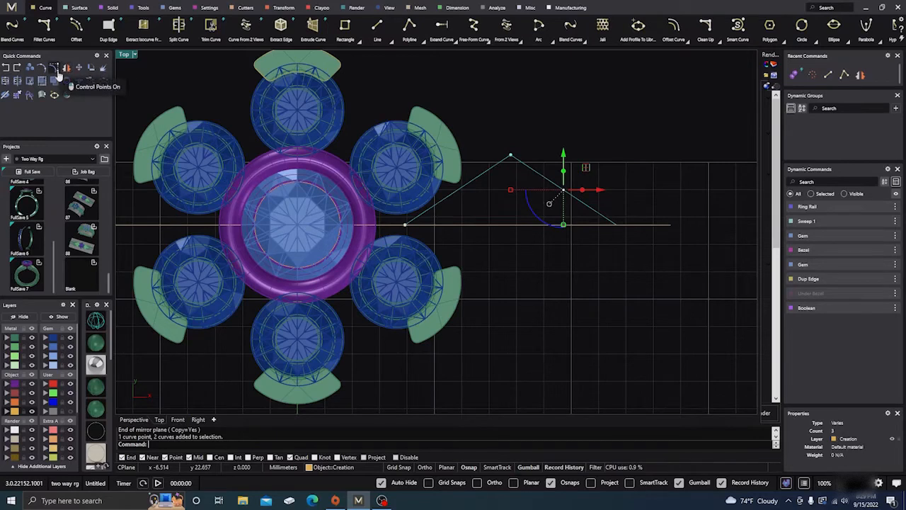
pyautogui.click(523, 256)
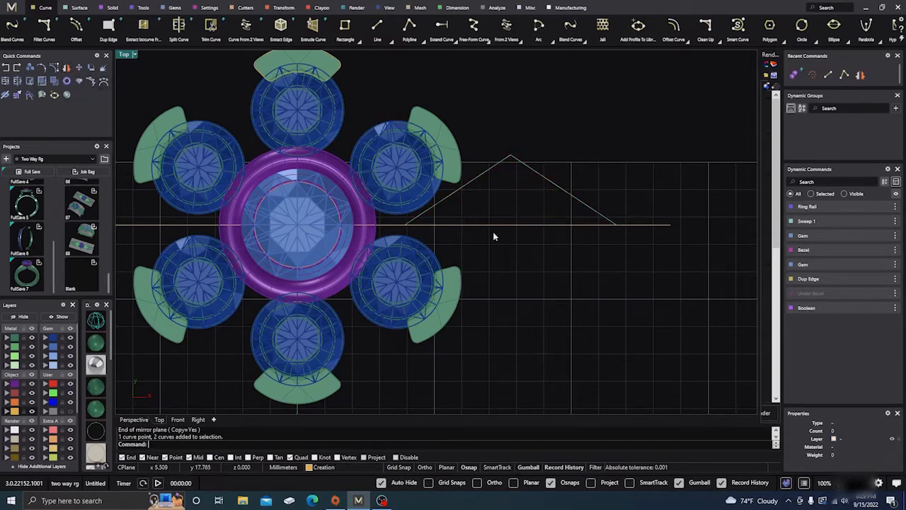
# - Split the horizontal centerline using the two slanted lines as cutting objects
pyautogui.click(510, 221)
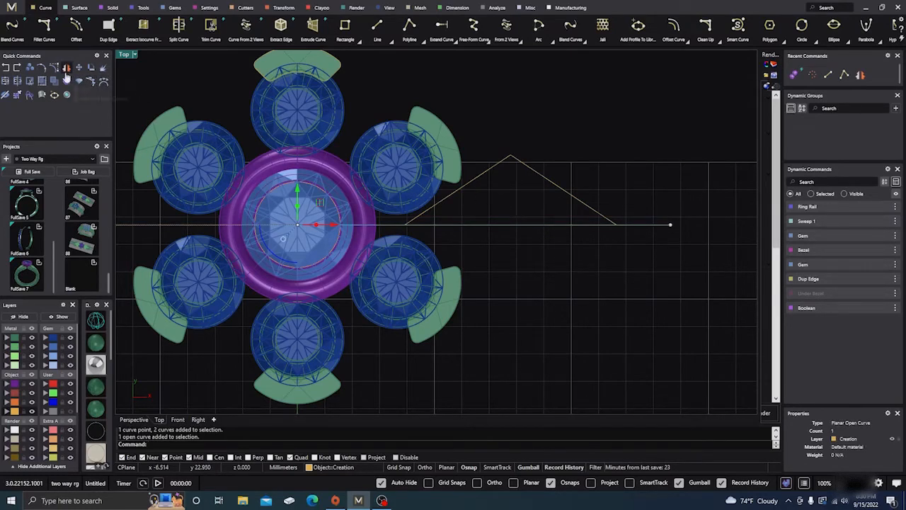
pyautogui.click(28, 82)
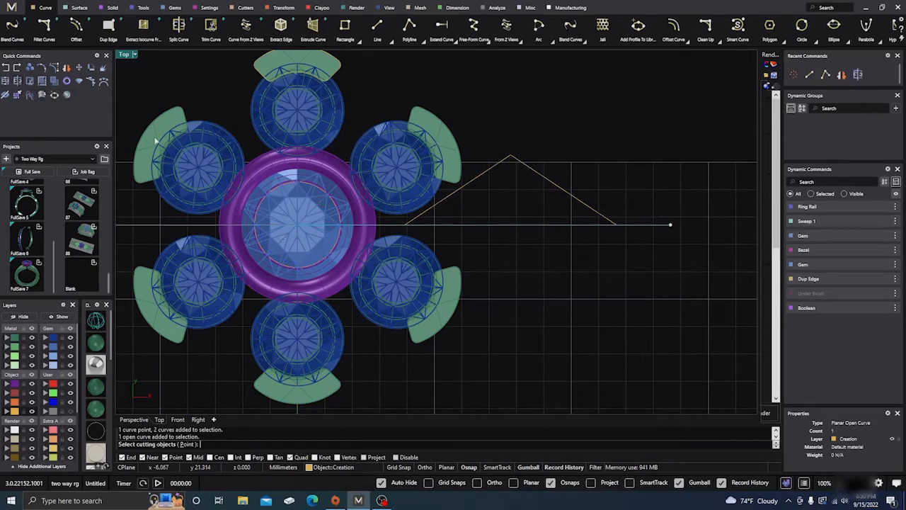
pyautogui.click(492, 172)
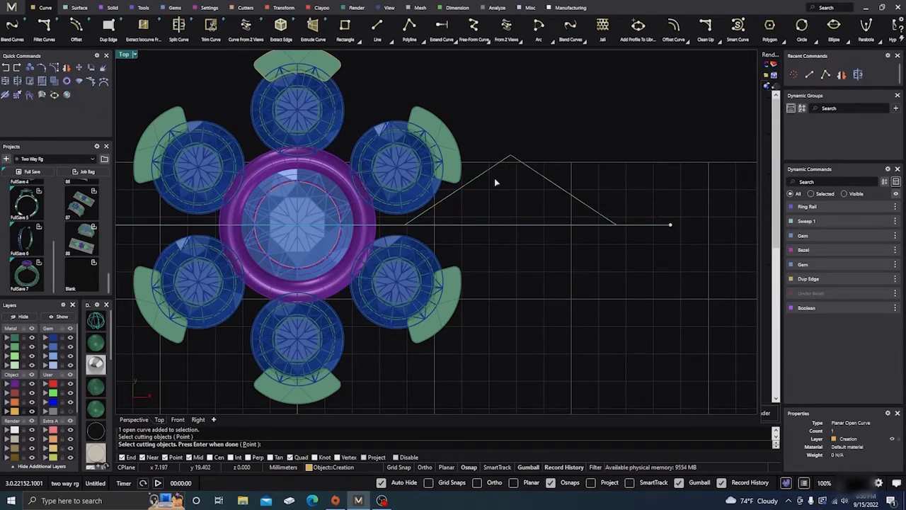
pyautogui.press('Return')
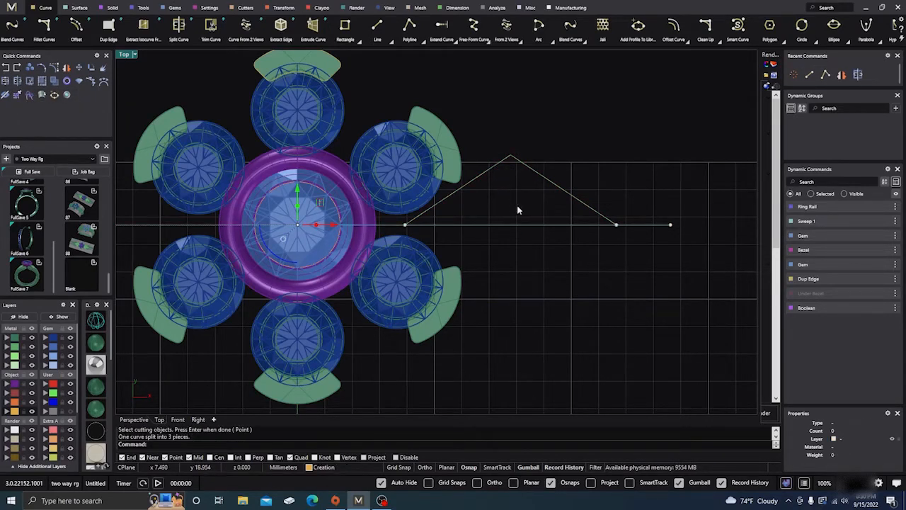
pyautogui.click(512, 225)
pyautogui.click(504, 287)
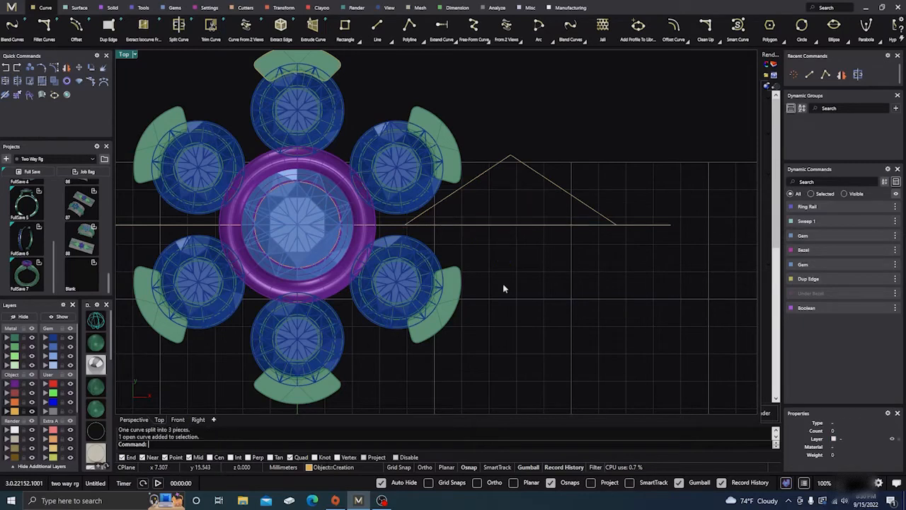
# - Mirror both slanted lines across the horizontal centerline to complete a diamond outline beside the gem cluster
pyautogui.moveTo(523, 157); pyautogui.dragTo(495, 170)
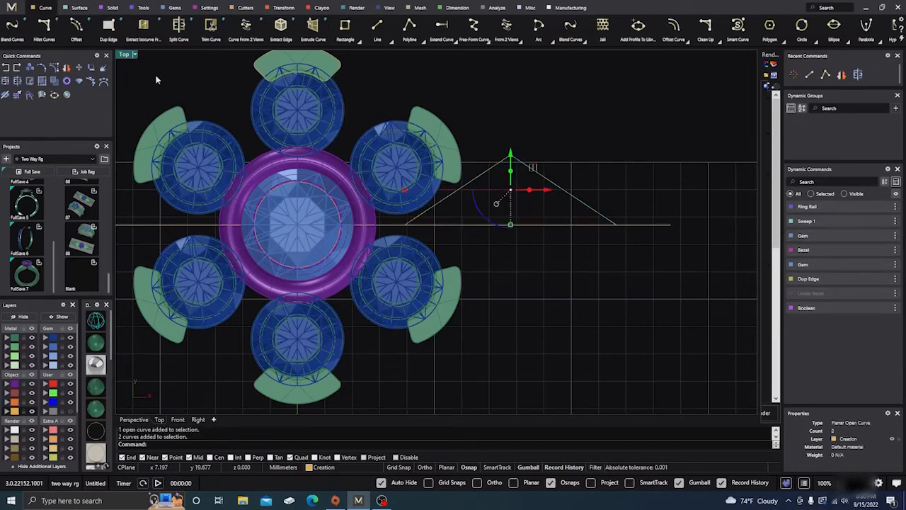
pyautogui.click(67, 67)
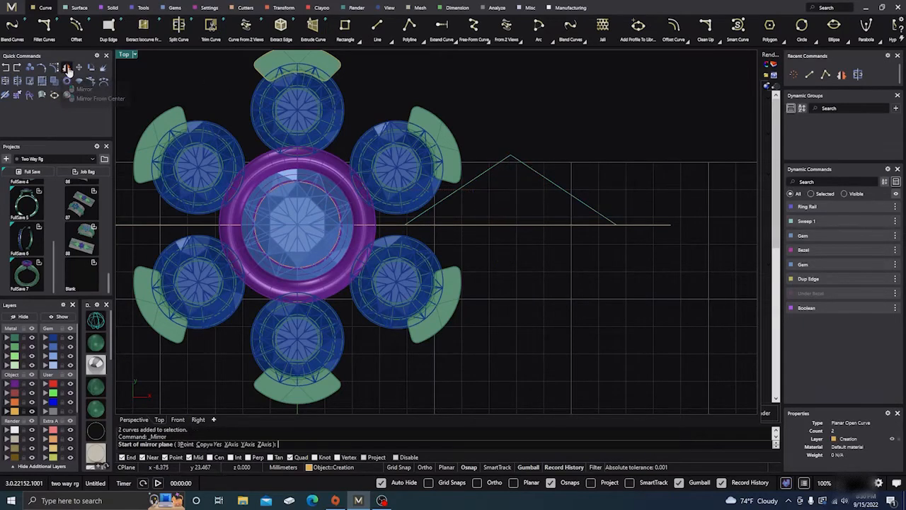
pyautogui.click(515, 227)
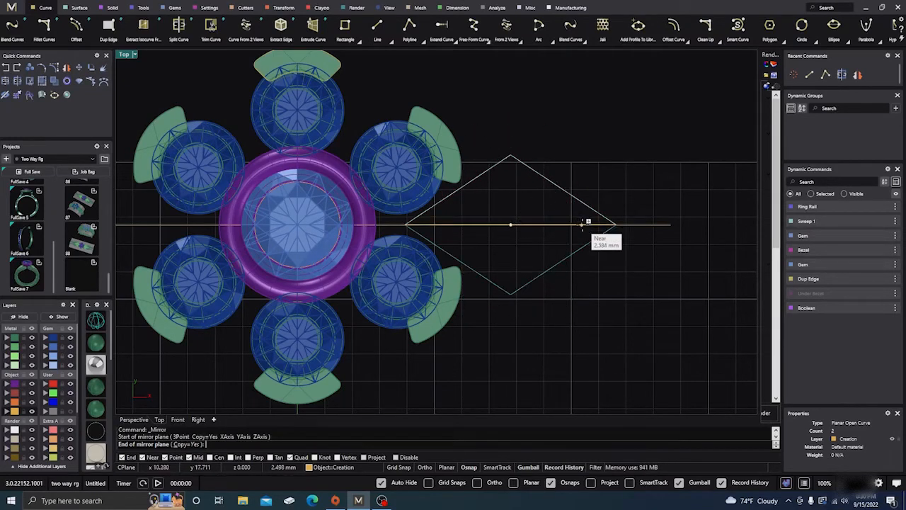
pyautogui.click(659, 230)
pyautogui.click(617, 160)
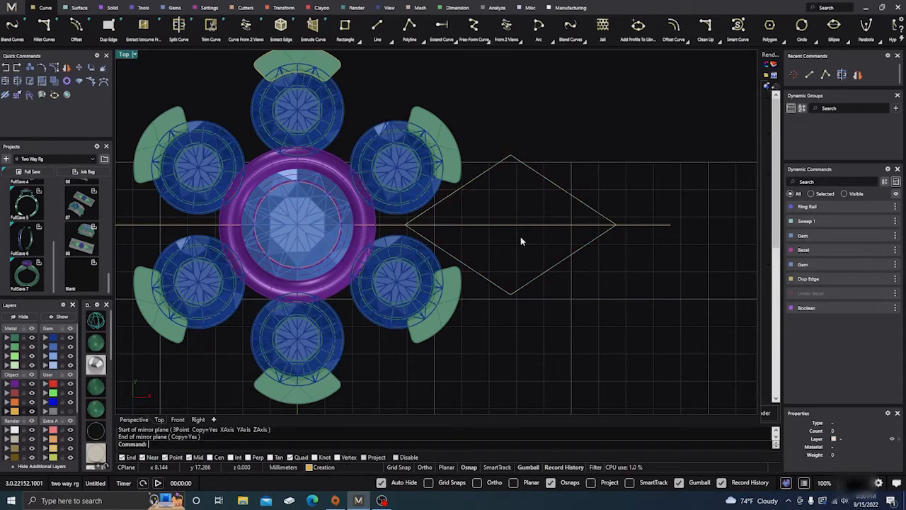
# - Join the three centerline pieces into one curve and move it to the User 04 layer
pyautogui.click(613, 227)
pyautogui.click(644, 224)
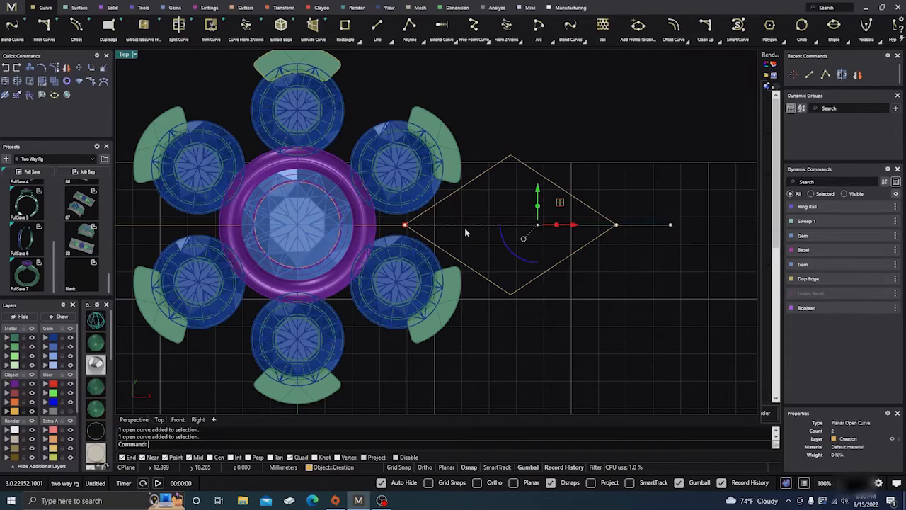
pyautogui.keyDown('shift'); pyautogui.click(392, 225); pyautogui.keyUp('shift')
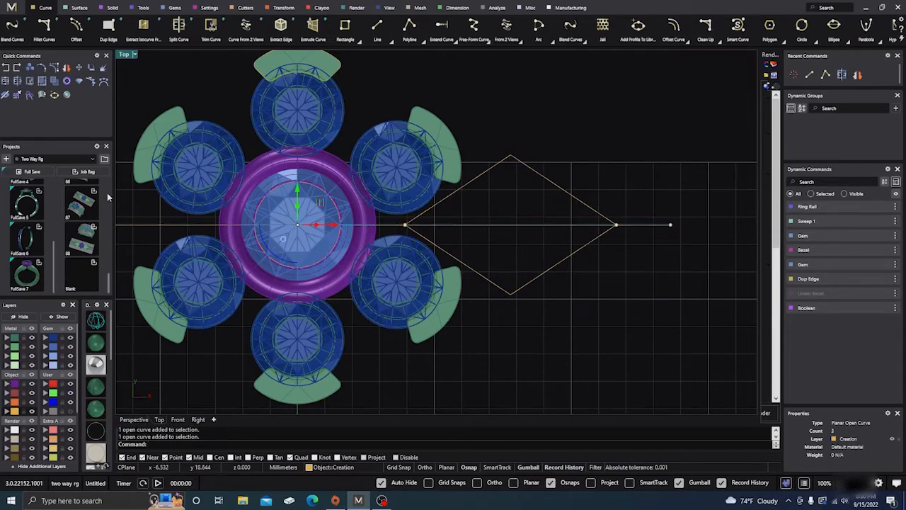
pyautogui.click(16, 92)
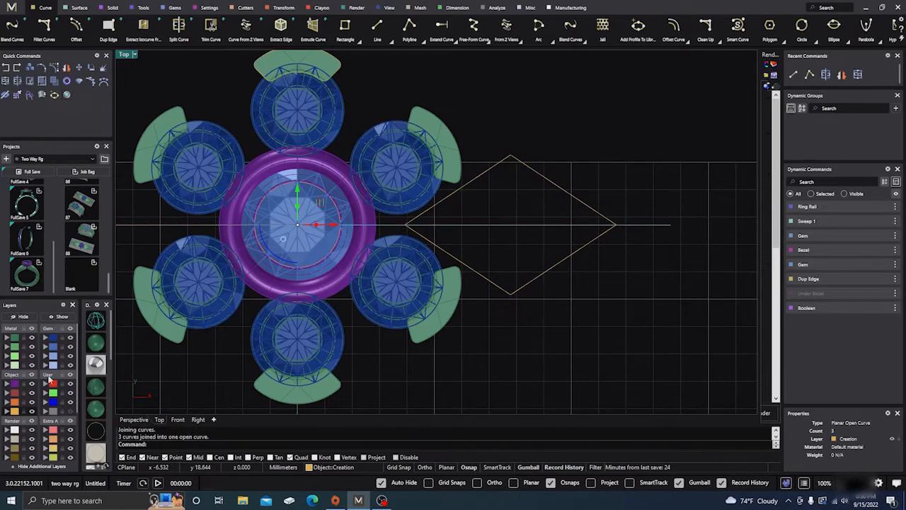
pyautogui.click(53, 410)
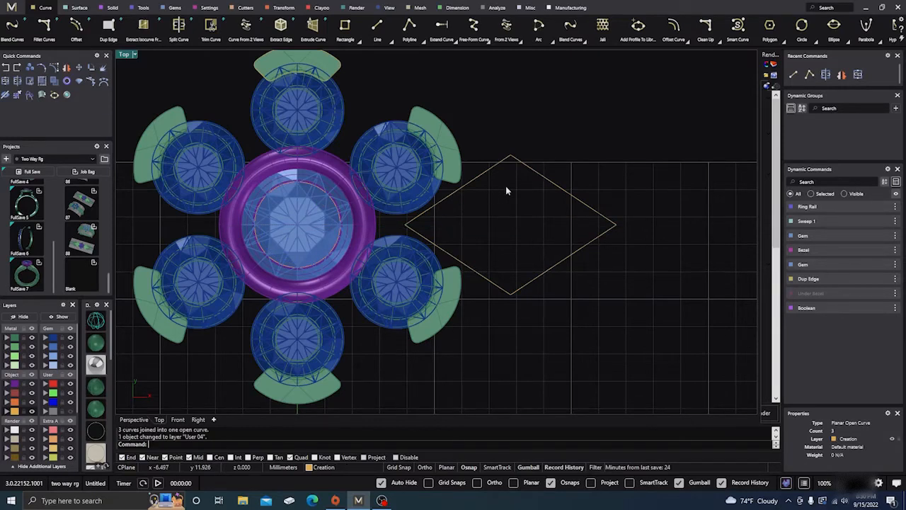
# - Join the four slanted lines into one closed diamond curve
pyautogui.moveTo(535, 315); pyautogui.dragTo(493, 141)
pyautogui.click(5, 83)
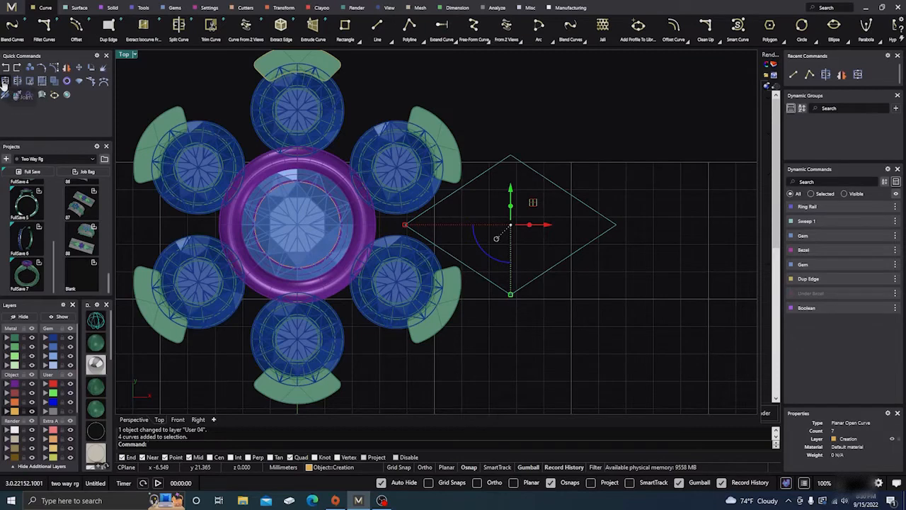
pyautogui.click(460, 284)
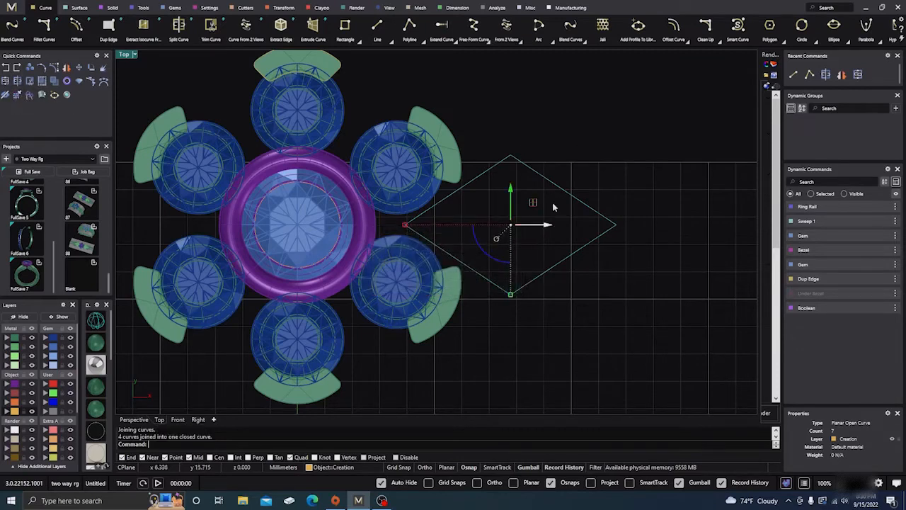
pyautogui.click(525, 167)
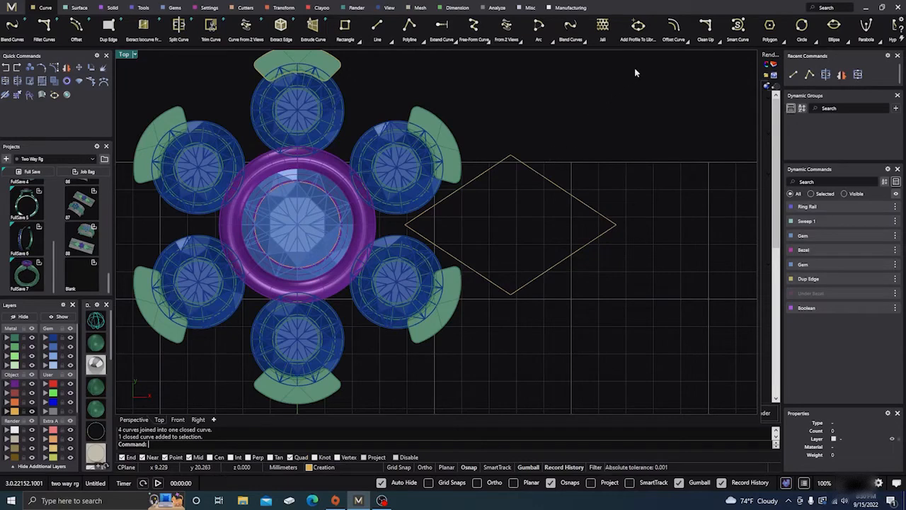
# - Fillet all four corners of the closed diamond curve with a 0.2 mm radius
pyautogui.click(706, 27)
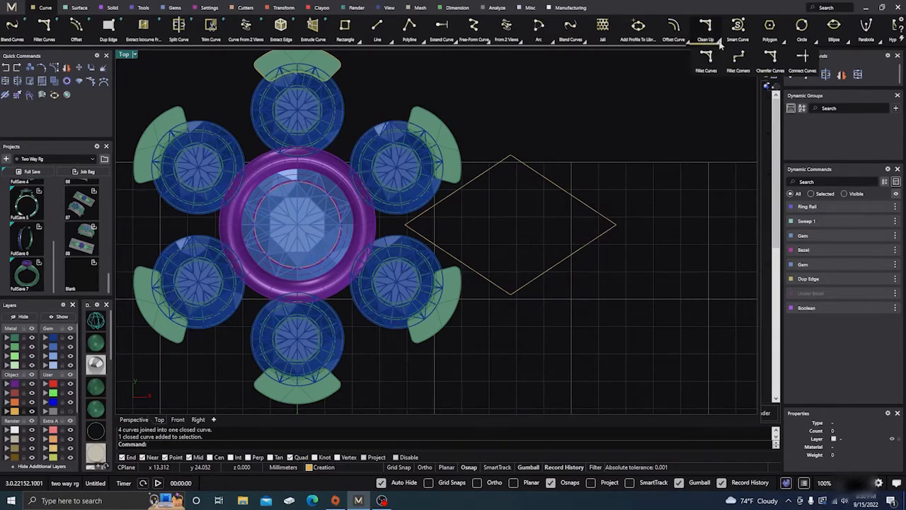
pyautogui.click(732, 65)
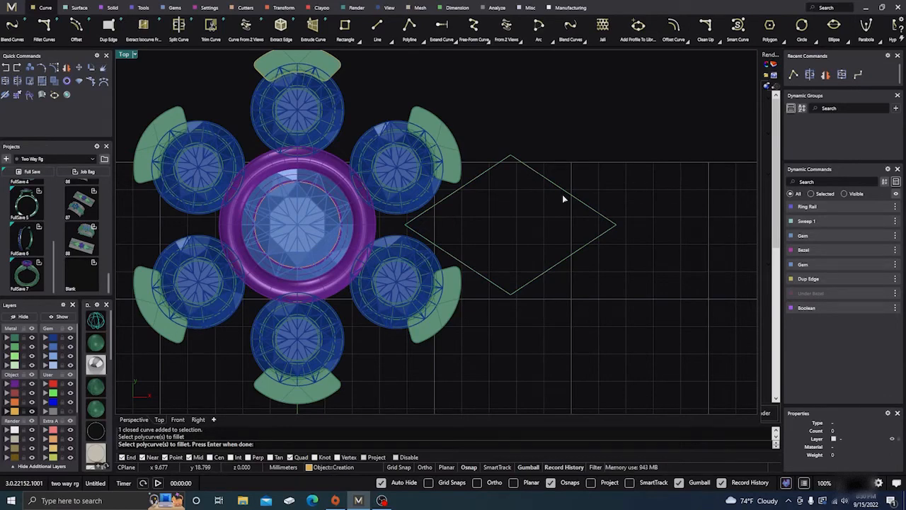
pyautogui.press('Return')
pyautogui.press('Return')
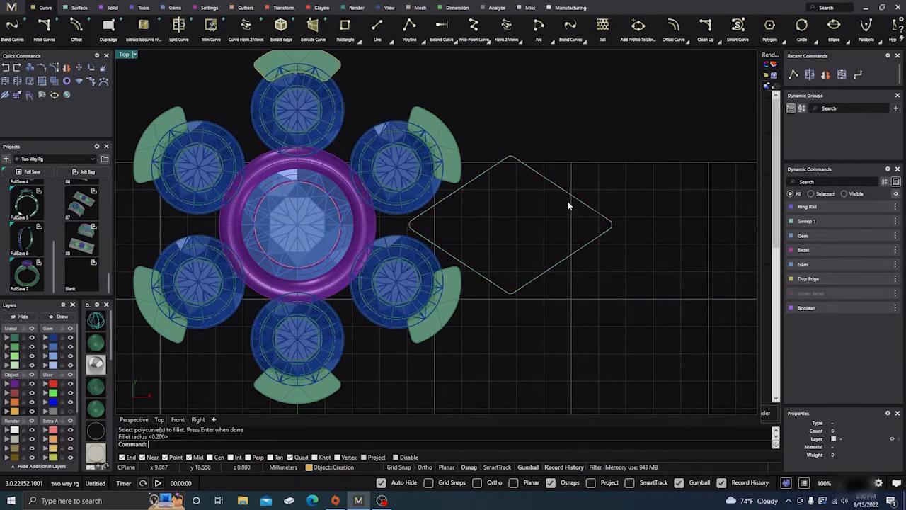
pyautogui.scroll(2, 408, 227)
pyautogui.scroll(2, 492, 194)
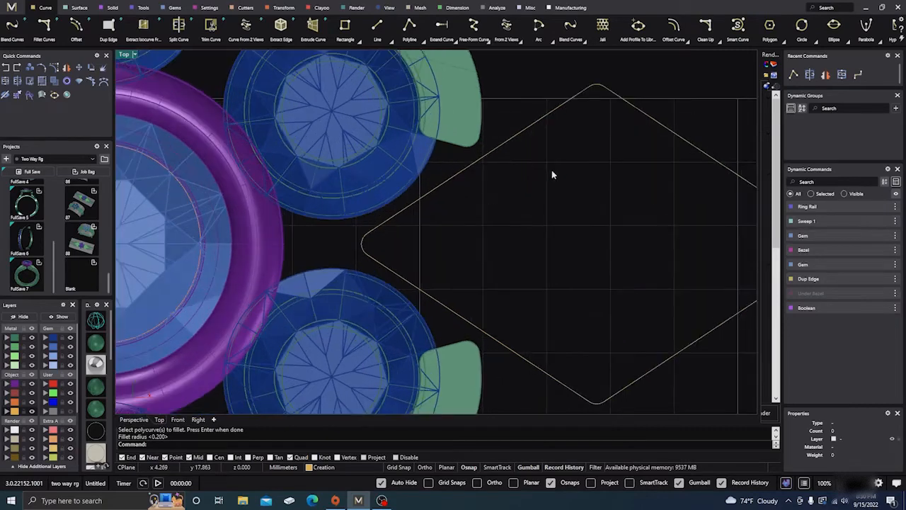
pyautogui.scroll(-3, 557, 281)
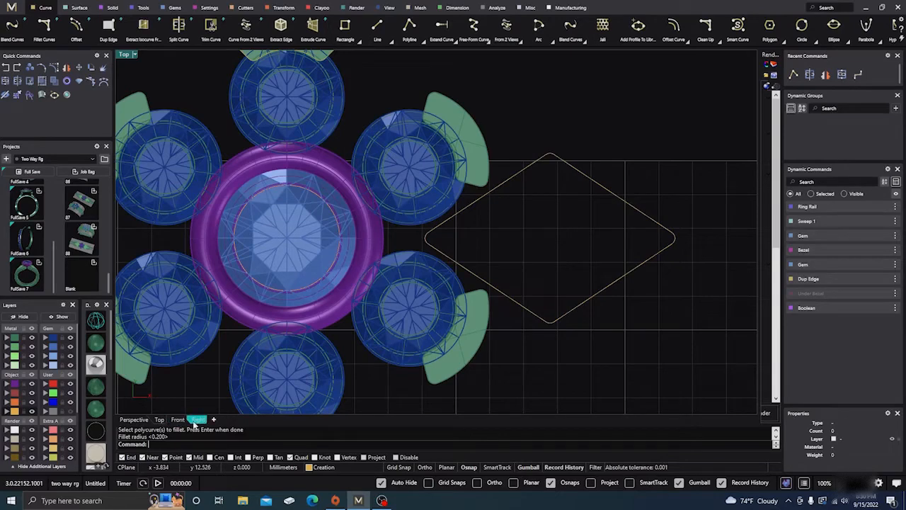
# - In the right view, lower the rounded diamond curve slightly to just below the underside of the green cups
pyautogui.click(198, 420)
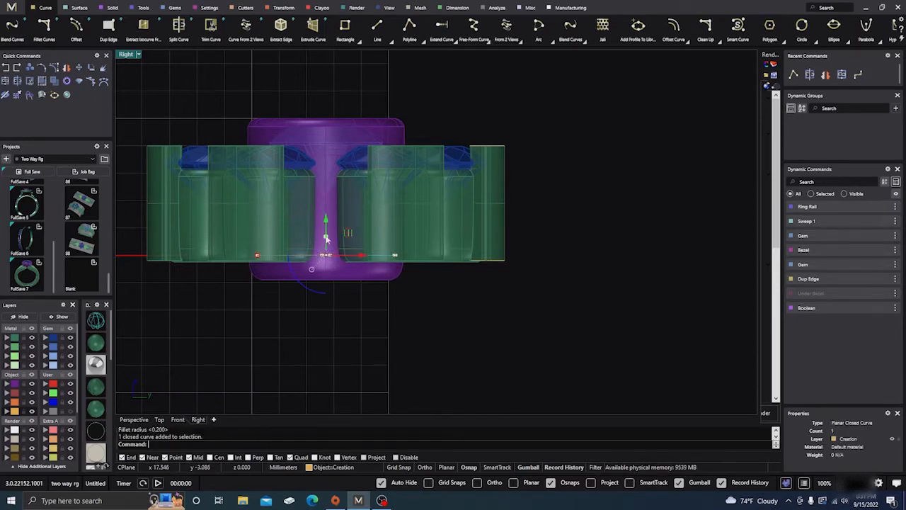
pyautogui.moveTo(326, 220); pyautogui.dragTo(326, 230)
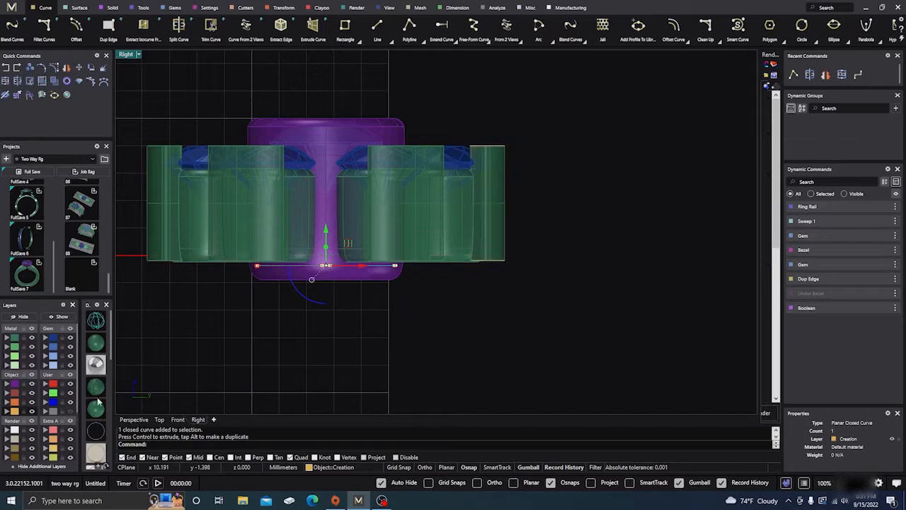
pyautogui.scroll(-3, 425, 308)
pyautogui.moveTo(382, 341); pyautogui.dragTo(410, 349, button='right')
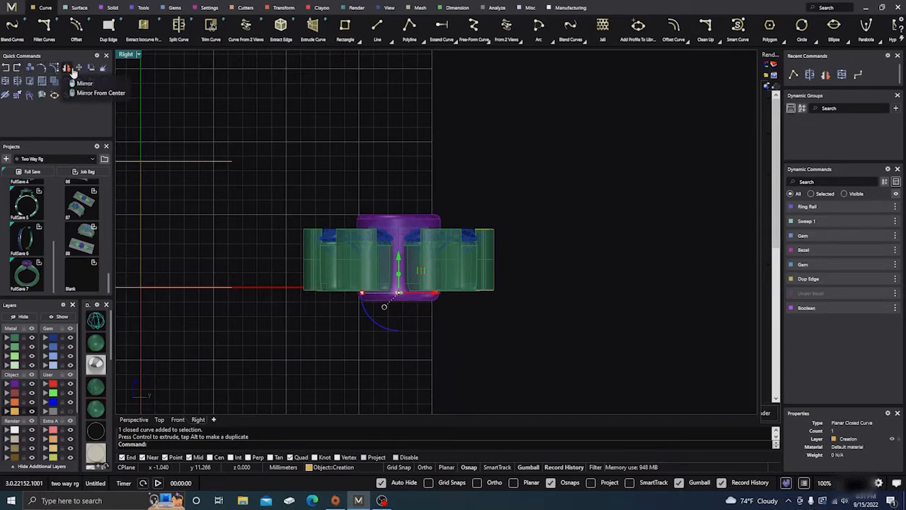
# - Copy the rounded diamond curve straight up by about 3.1 mm from its midpoint
pyautogui.click(30, 67)
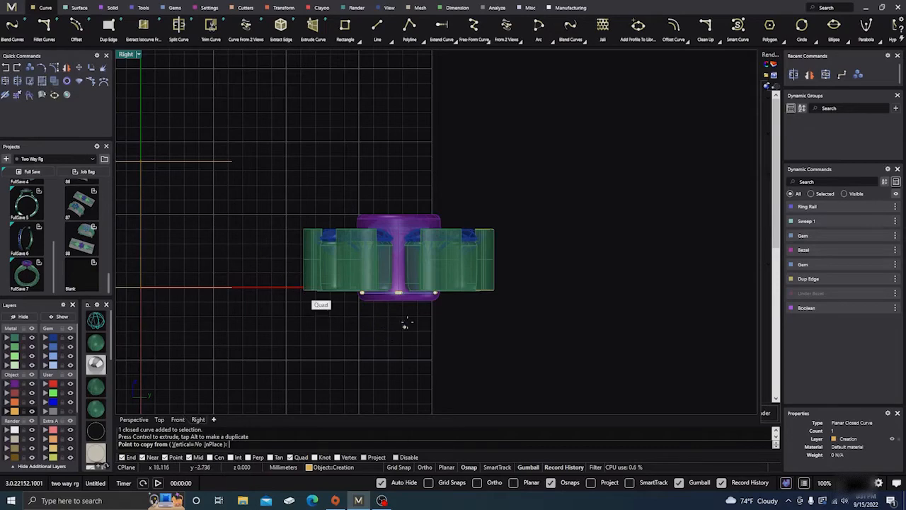
pyautogui.scroll(3, 401, 316)
pyautogui.scroll(2, 400, 309)
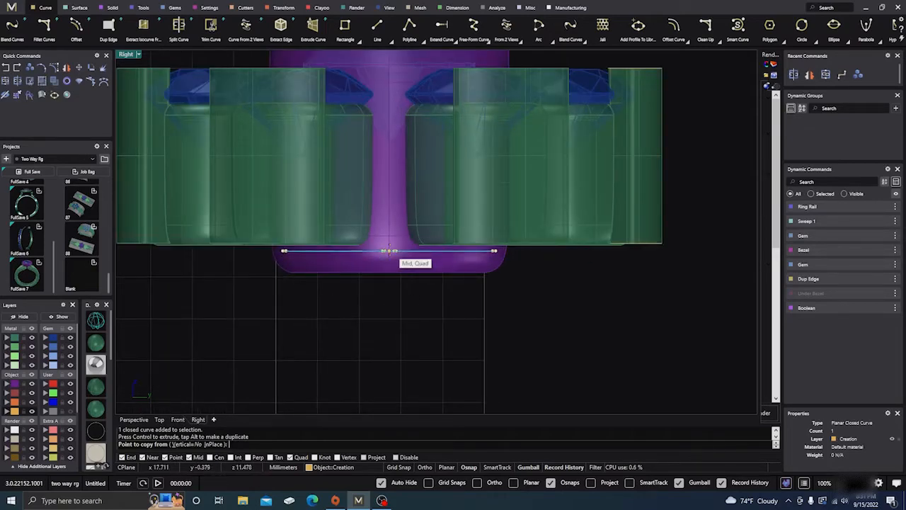
pyautogui.click(388, 251)
pyautogui.scroll(-3, 389, 249)
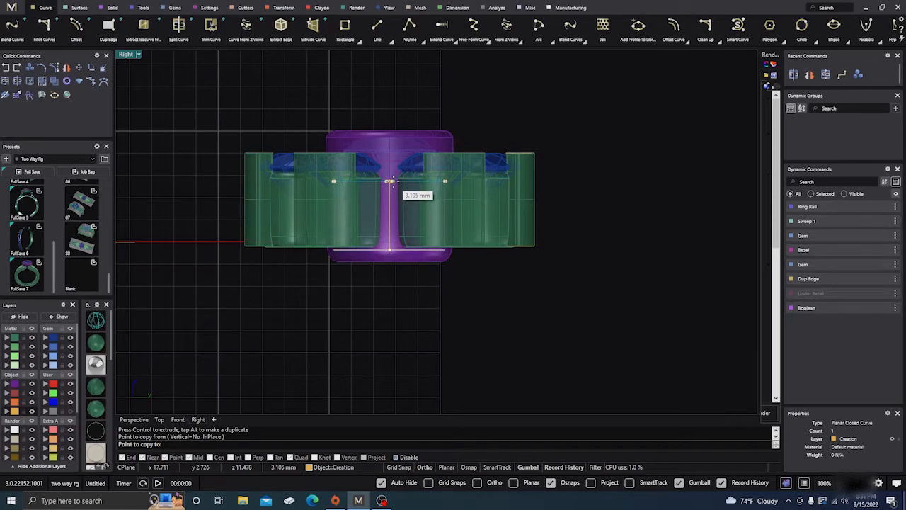
pyautogui.click(390, 182)
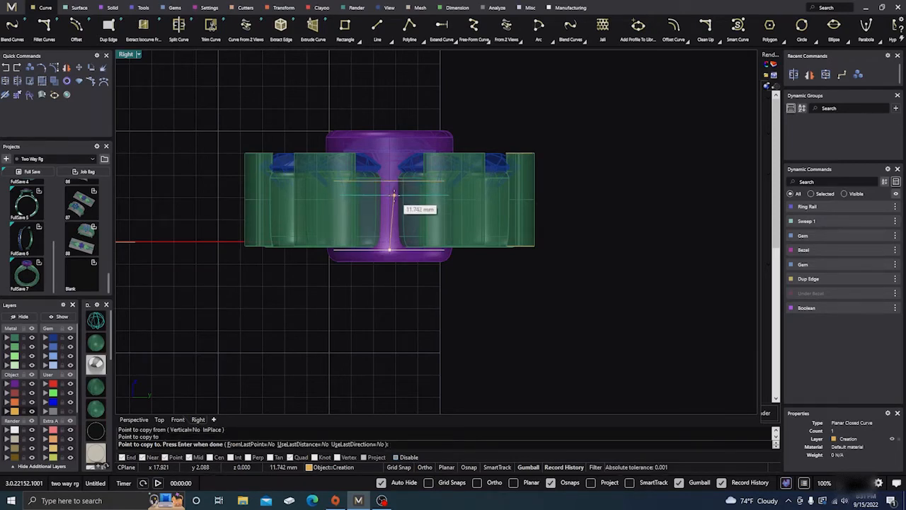
pyautogui.press('Return')
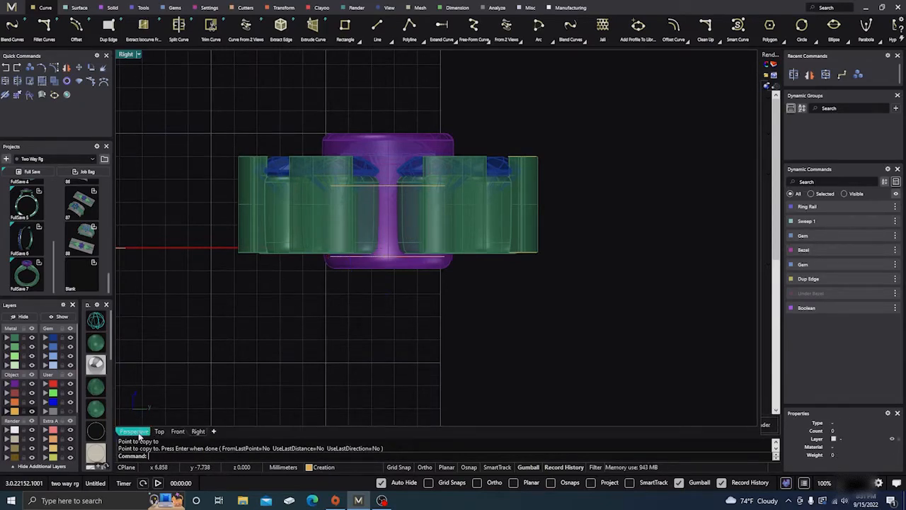
# - Examine the two stacked diamond curves beside the gem cluster in perspective from several angles
pyautogui.click(138, 433)
pyautogui.moveTo(496, 346); pyautogui.dragTo(463, 269, button='right')
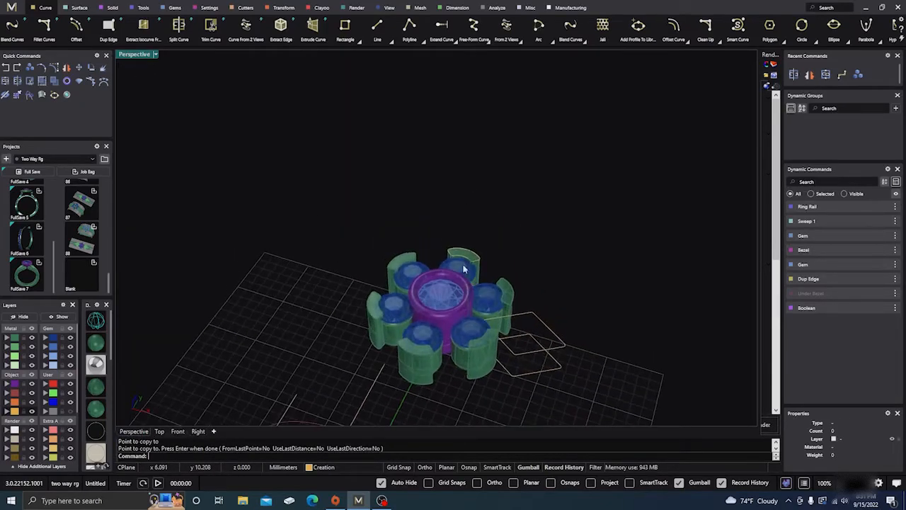
pyautogui.scroll(-4, 464, 269)
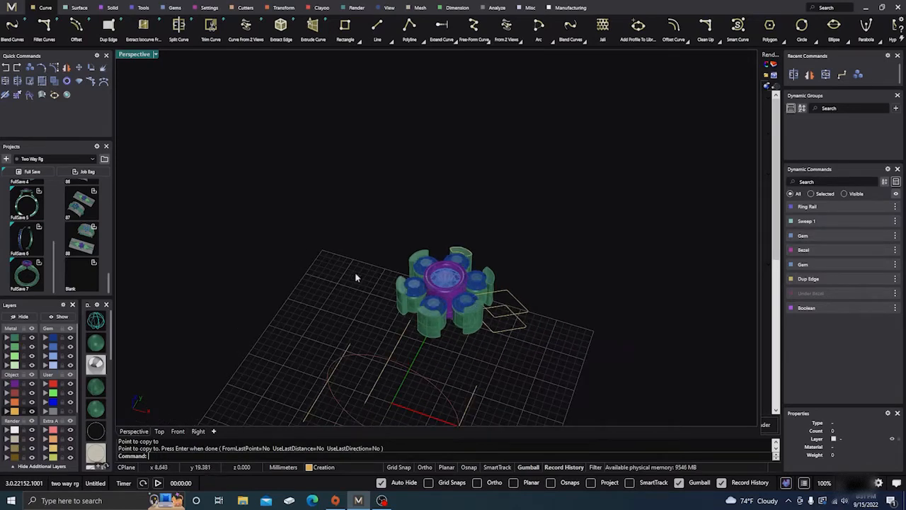
pyautogui.scroll(-4, 360, 279)
pyautogui.moveTo(380, 318); pyautogui.dragTo(354, 324, button='right')
pyautogui.scroll(5, 444, 291)
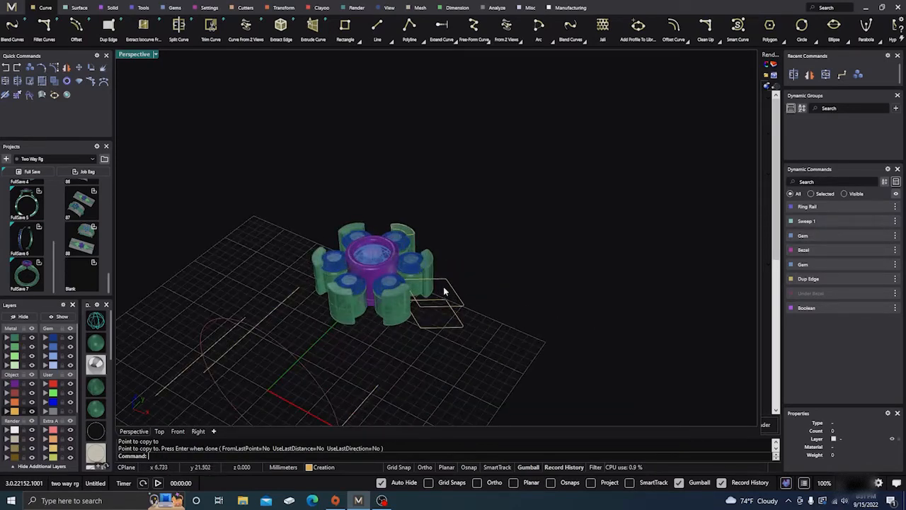
pyautogui.moveTo(446, 338); pyautogui.dragTo(411, 330, button='right')
pyautogui.scroll(3, 407, 301)
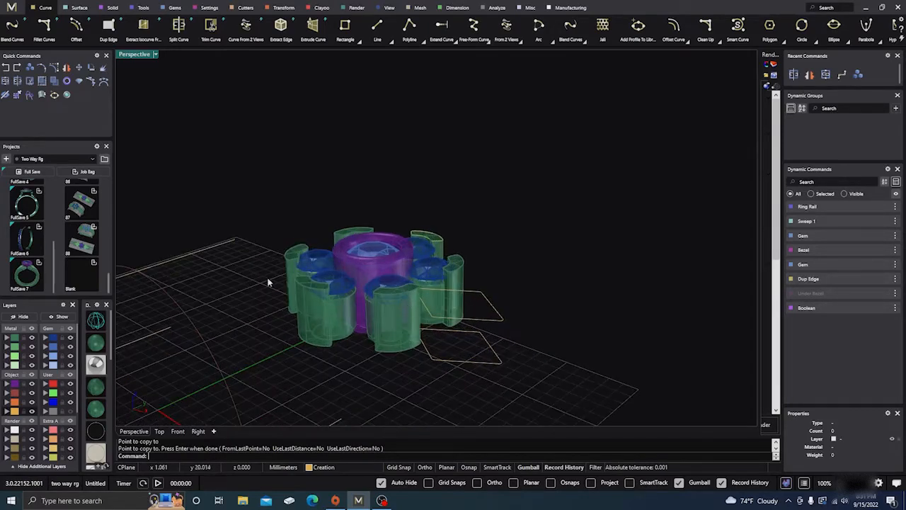
# - Hide the first metal layer, the first two gem layers and the first object layer, leaving only the construction curves
pyautogui.click(31, 342)
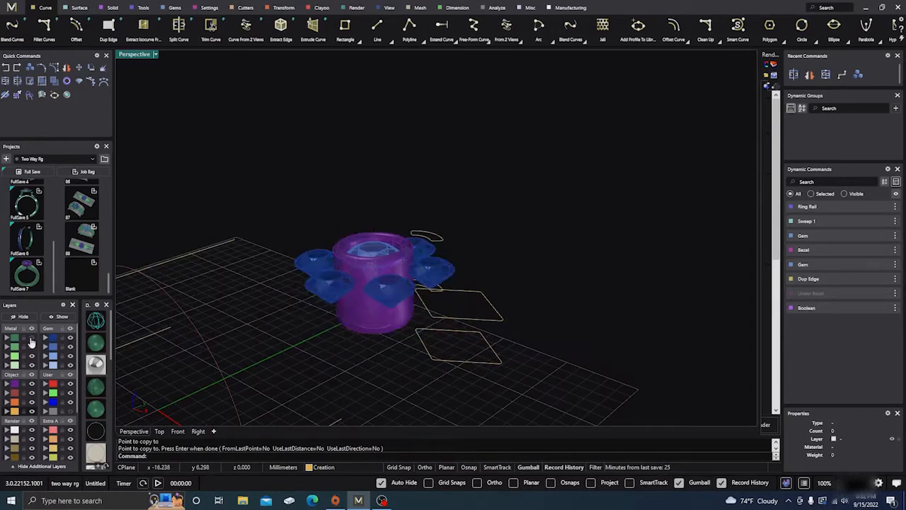
pyautogui.click(70, 343)
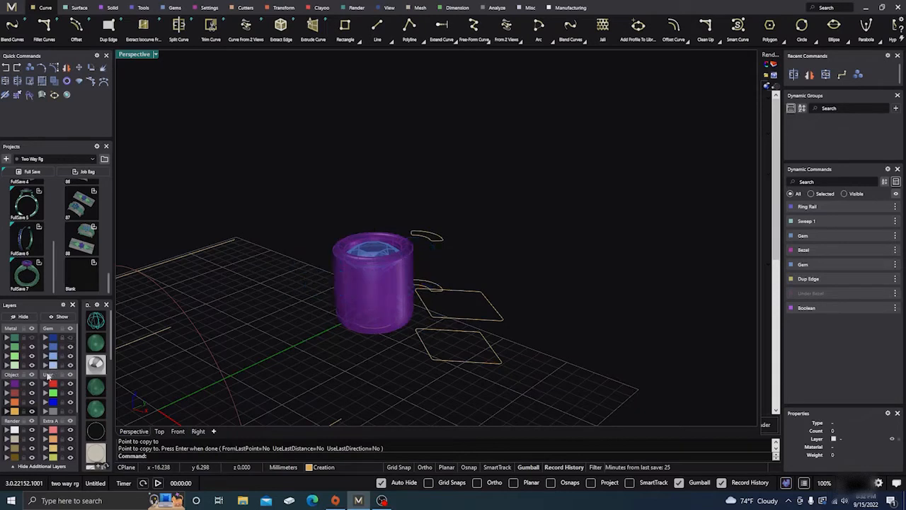
pyautogui.click(31, 383)
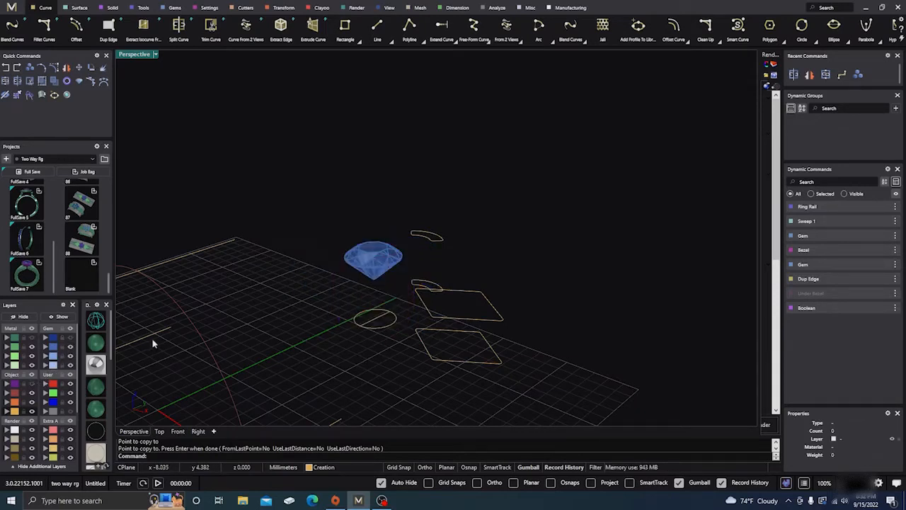
pyautogui.click(71, 347)
# - Move the two curved profile outlines, the circle and its inner line to the User 04 layer
pyautogui.moveTo(284, 305); pyautogui.dragTo(372, 316, button='right')
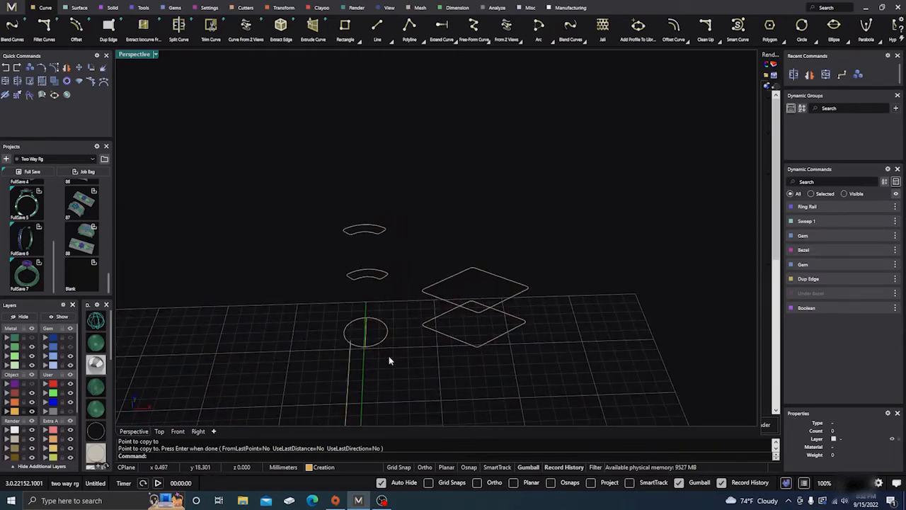
pyautogui.moveTo(394, 364); pyautogui.dragTo(321, 188)
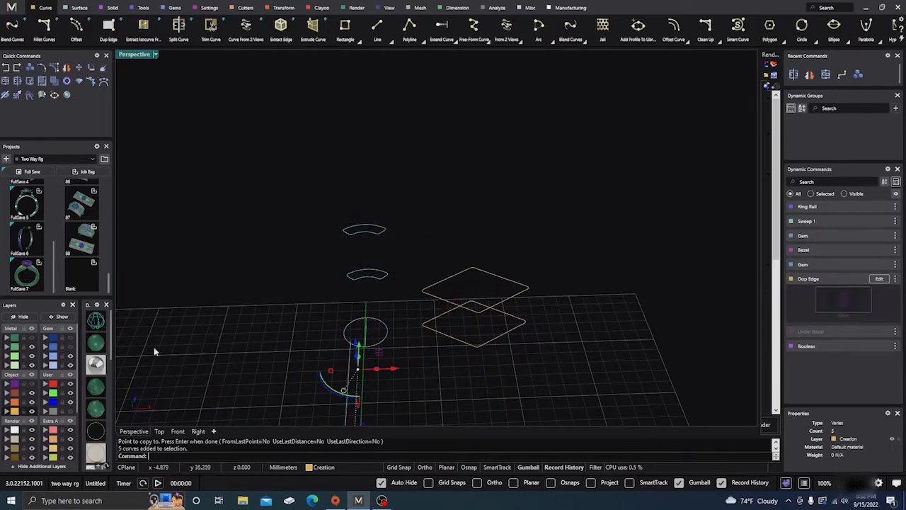
pyautogui.click(251, 324)
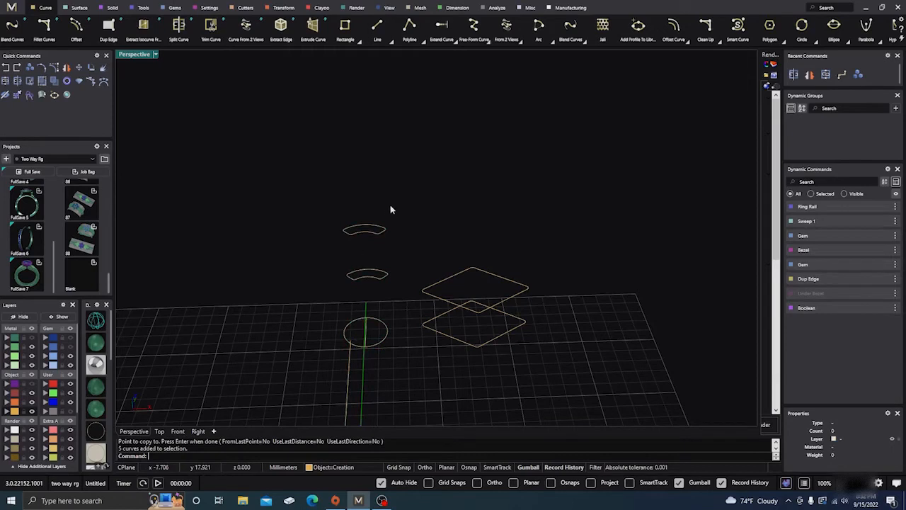
pyautogui.moveTo(312, 195); pyautogui.dragTo(407, 363)
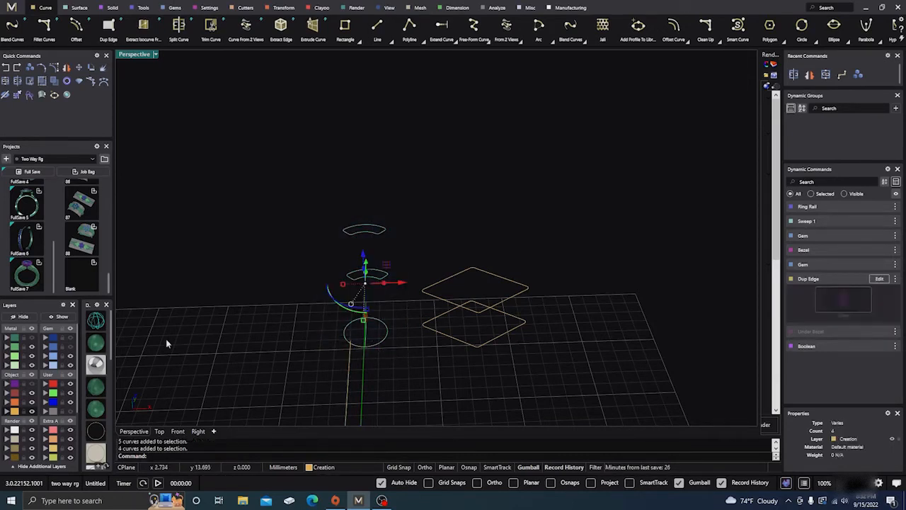
pyautogui.click(45, 411)
# - With object snaps on, draw a direction arc across the upper diamond's long diagonal, about 7.4 mm wide, starting vertically upward in the front view
pyautogui.moveTo(394, 368); pyautogui.dragTo(379, 383, button='right')
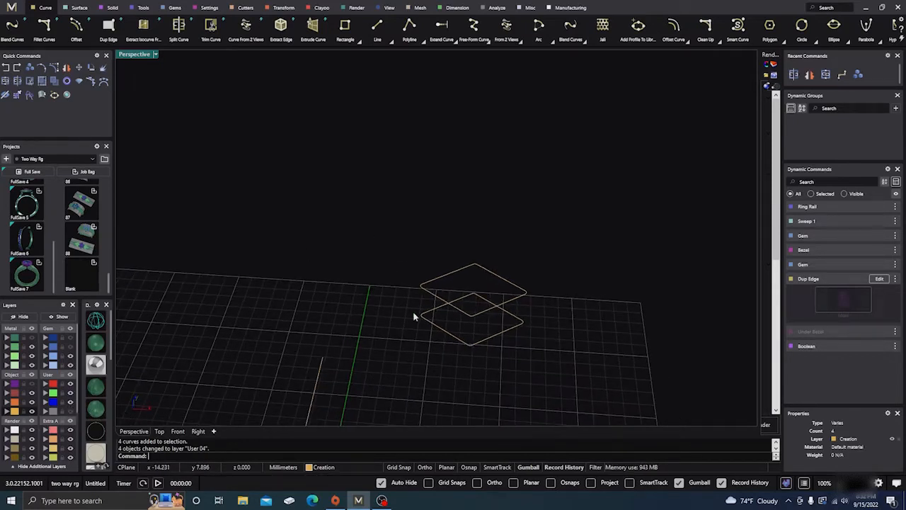
pyautogui.moveTo(420, 349); pyautogui.dragTo(407, 335, button='right')
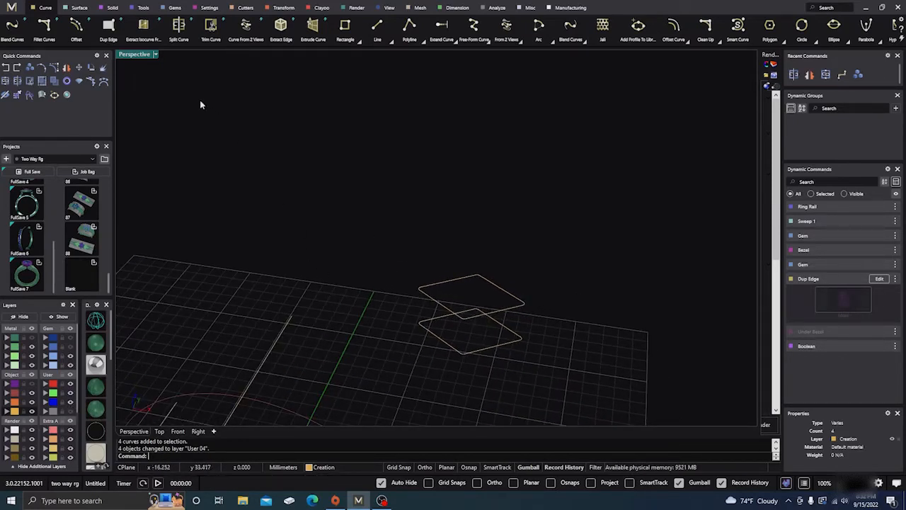
pyautogui.click(549, 43)
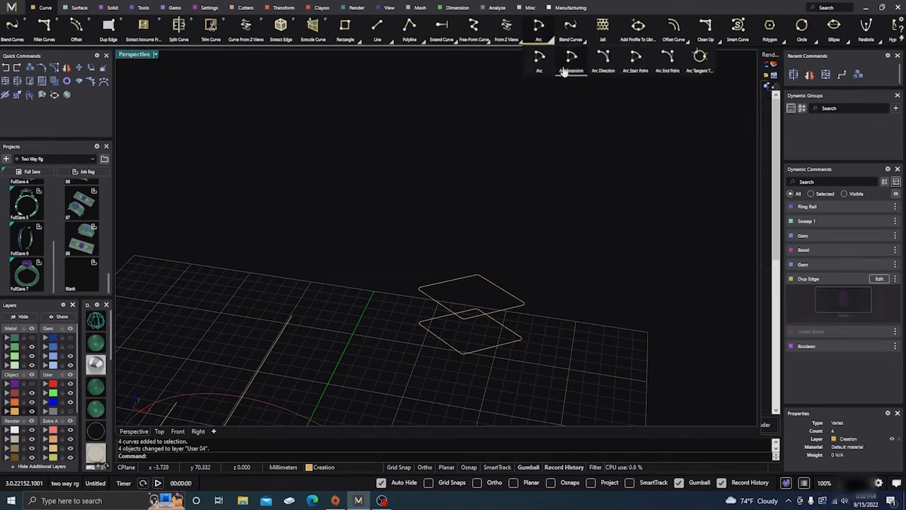
pyautogui.click(604, 61)
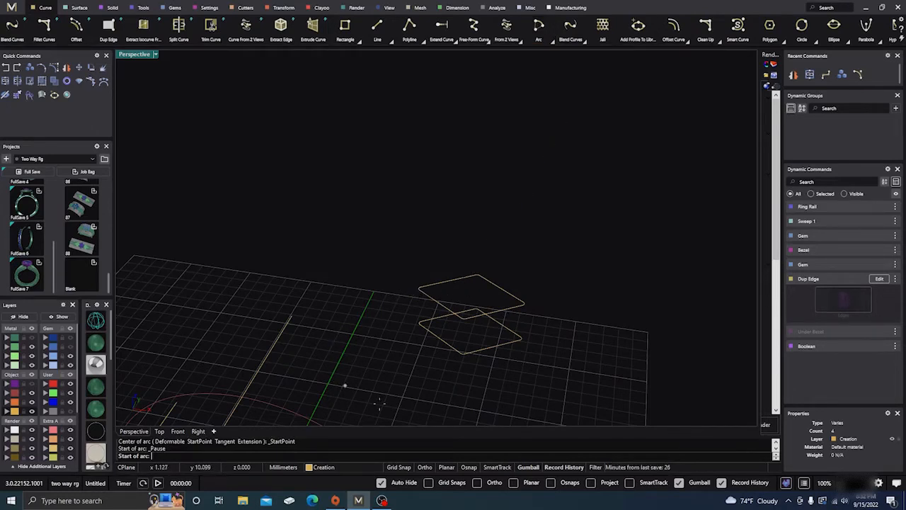
pyautogui.click(552, 483)
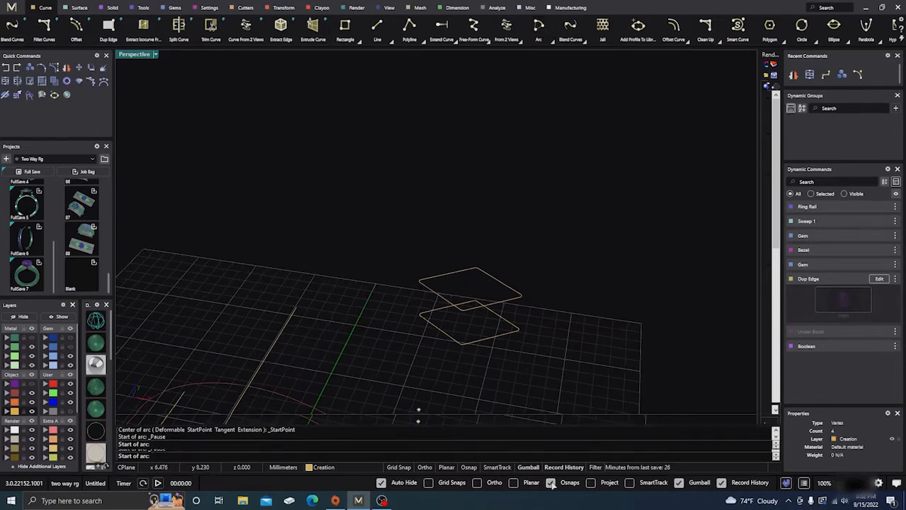
pyautogui.scroll(5, 424, 283)
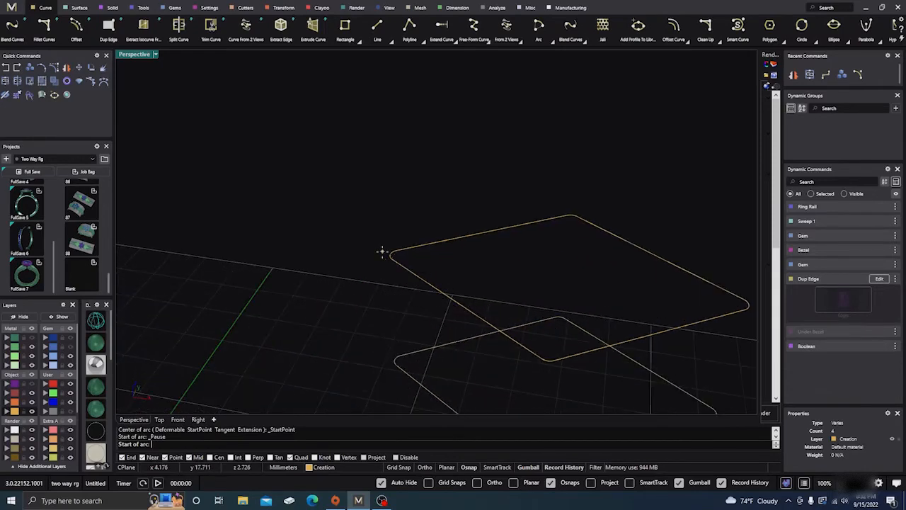
pyautogui.click(387, 252)
pyautogui.moveTo(342, 253); pyautogui.dragTo(467, 290, button='right')
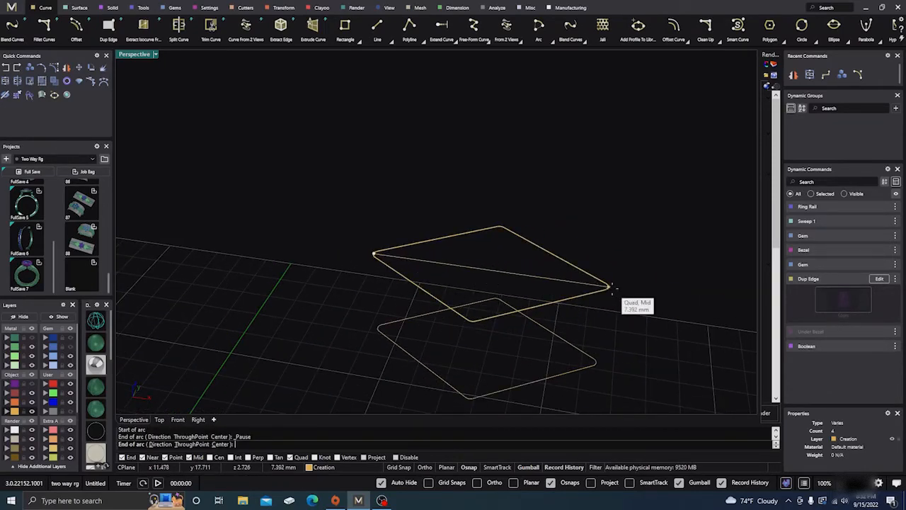
pyautogui.click(610, 287)
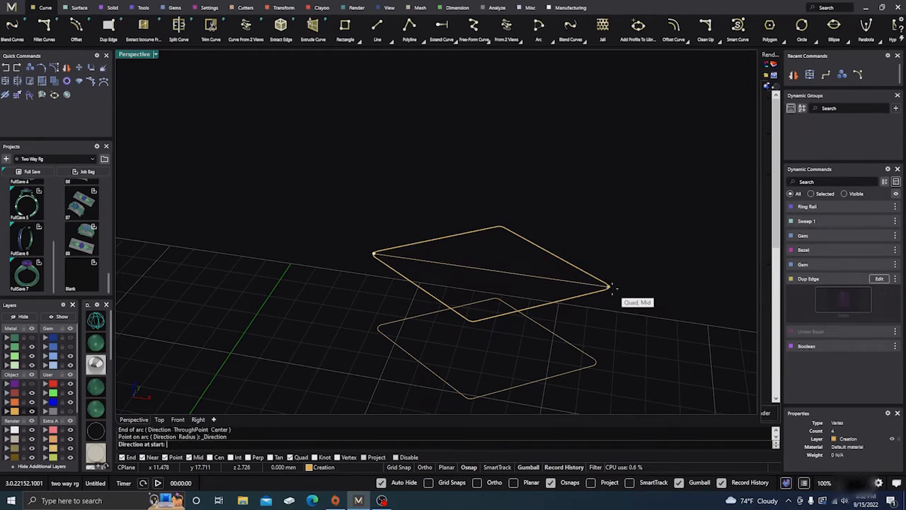
pyautogui.click(213, 436)
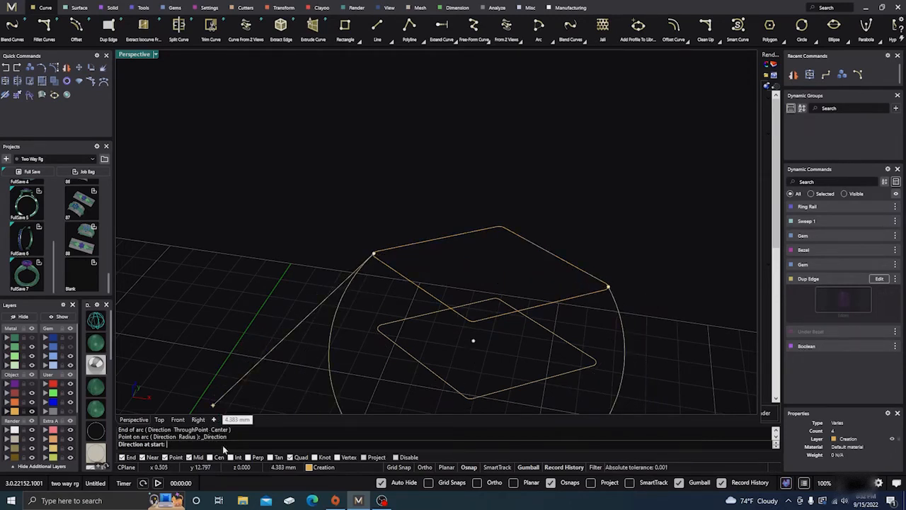
pyautogui.click(177, 420)
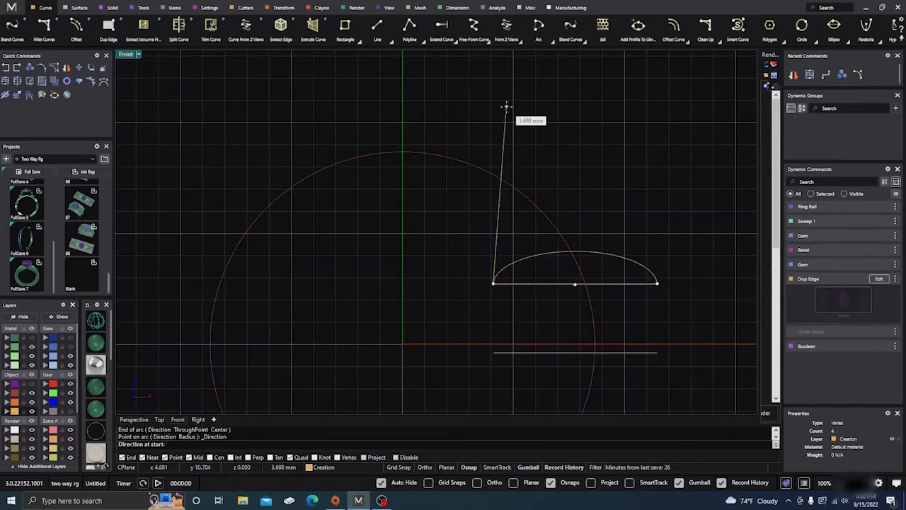
pyautogui.click(493, 101)
pyautogui.click(572, 205)
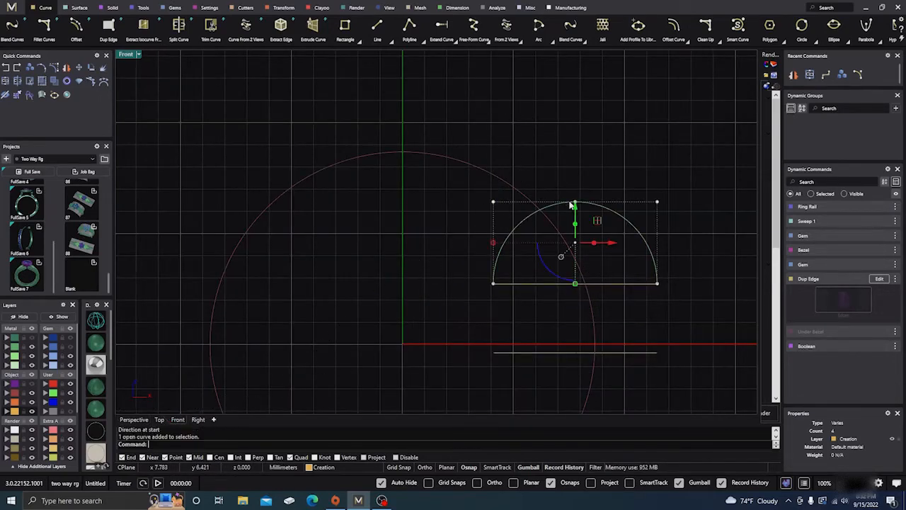
# - Lower the three top control points of the long-diagonal arc to flatten it into a shallow dome
pyautogui.moveTo(445, 132); pyautogui.dragTo(672, 233)
pyautogui.moveTo(576, 167); pyautogui.dragTo(586, 235)
pyautogui.click(429, 115)
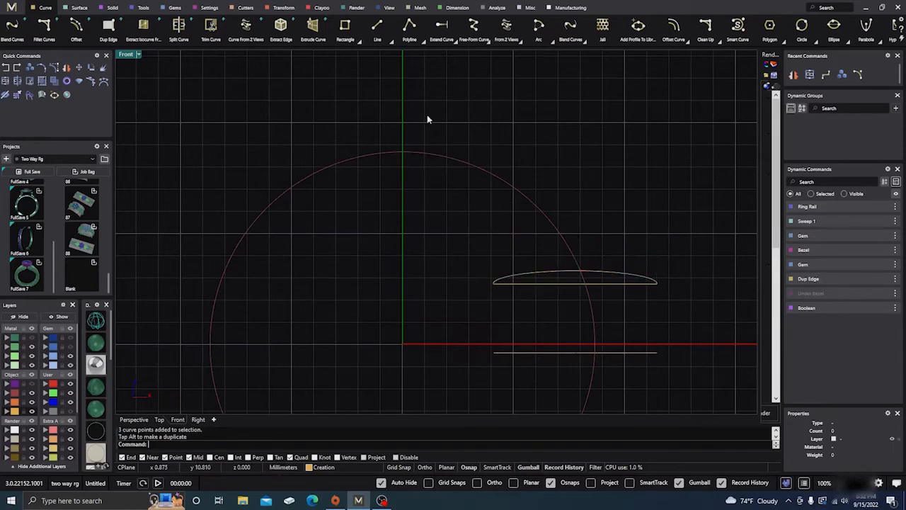
# - Draw a direction arc across the upper diamond's short diagonal, about 5.02 mm wide, setting its starting direction upward in the right view
pyautogui.click(134, 419)
pyautogui.moveTo(463, 292); pyautogui.dragTo(439, 284, button='right')
pyautogui.rightClick(524, 225)
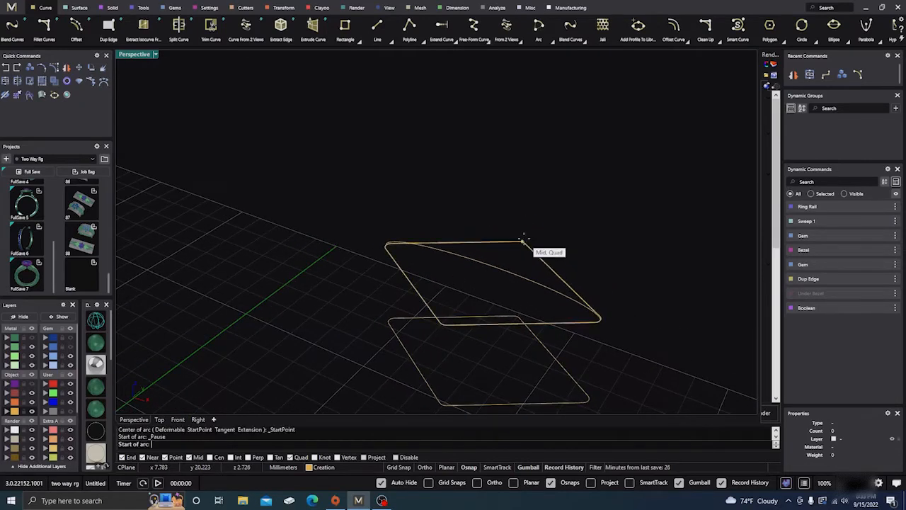
pyautogui.click(523, 241)
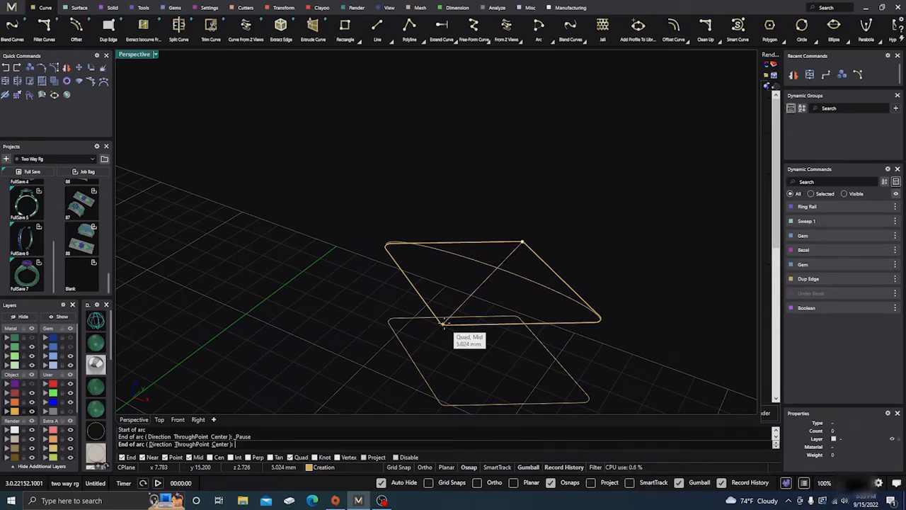
pyautogui.click(443, 324)
pyautogui.moveTo(446, 347); pyautogui.dragTo(344, 324, button='right')
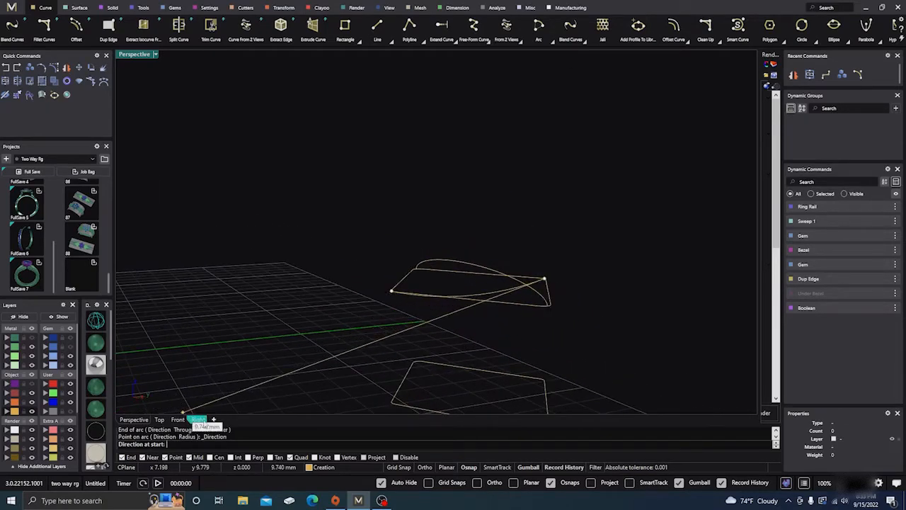
pyautogui.click(199, 419)
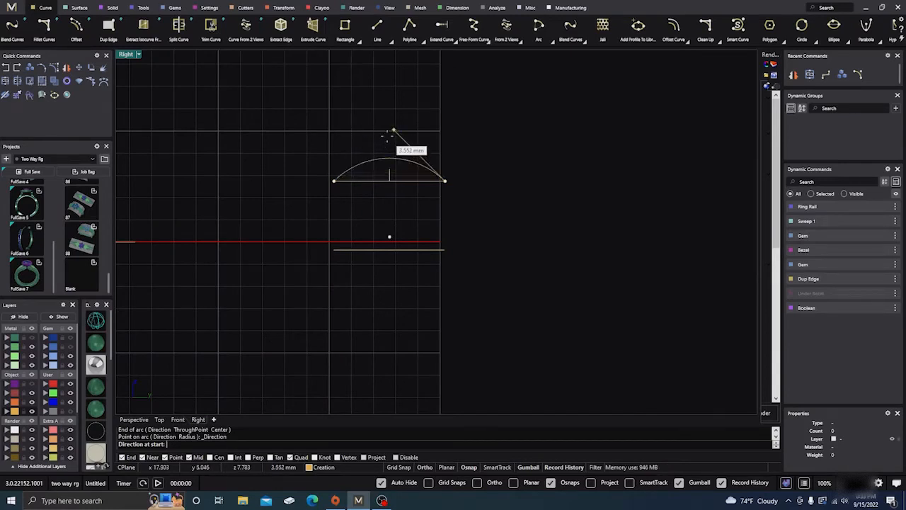
pyautogui.click(401, 132)
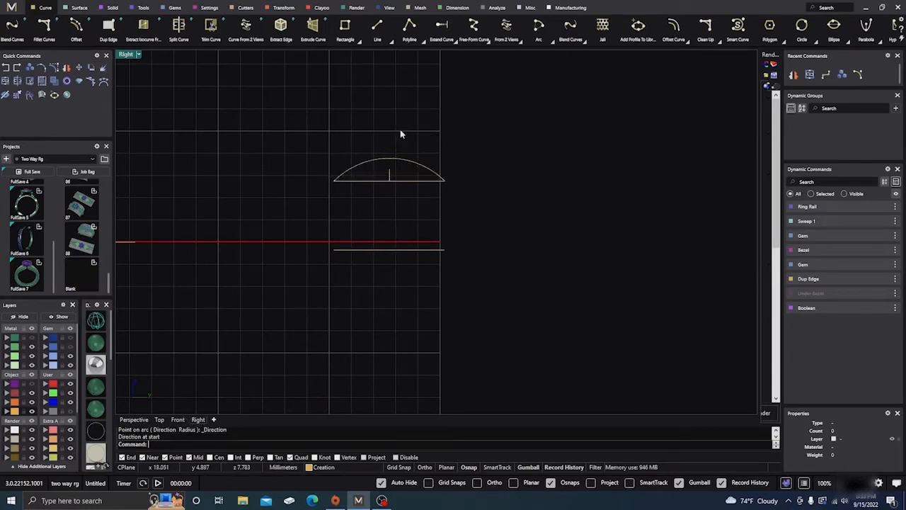
# - Lower the middle control point of the short-diagonal arc until its peak meets the top of the long arc
pyautogui.click(375, 160)
pyautogui.moveTo(372, 112); pyautogui.dragTo(404, 141)
pyautogui.moveTo(388, 91); pyautogui.dragTo(392, 118)
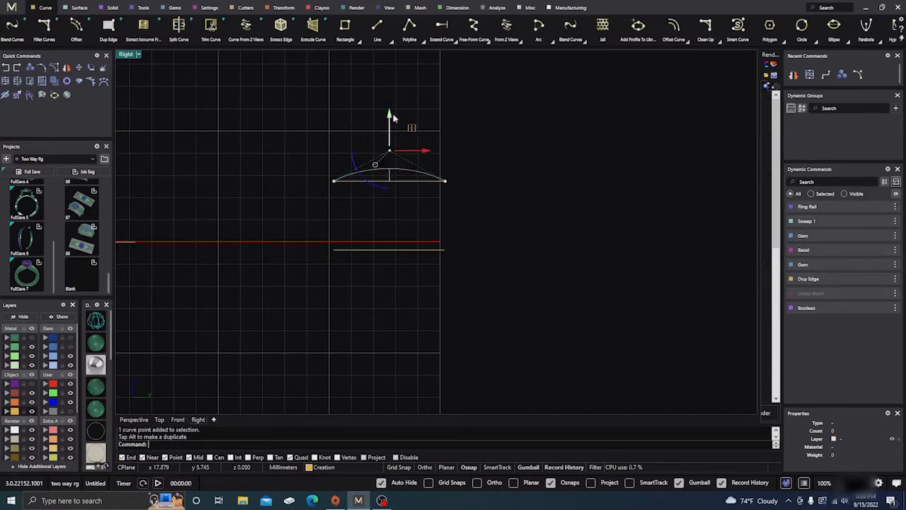
pyautogui.click(265, 120)
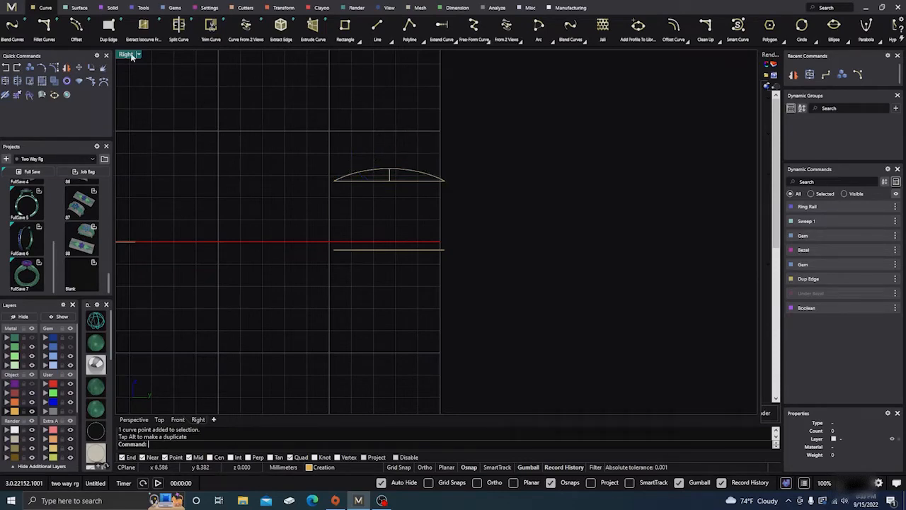
# - Split the upper diamond outline with the long-diagonal arc and check the two resulting halves
pyautogui.click(134, 419)
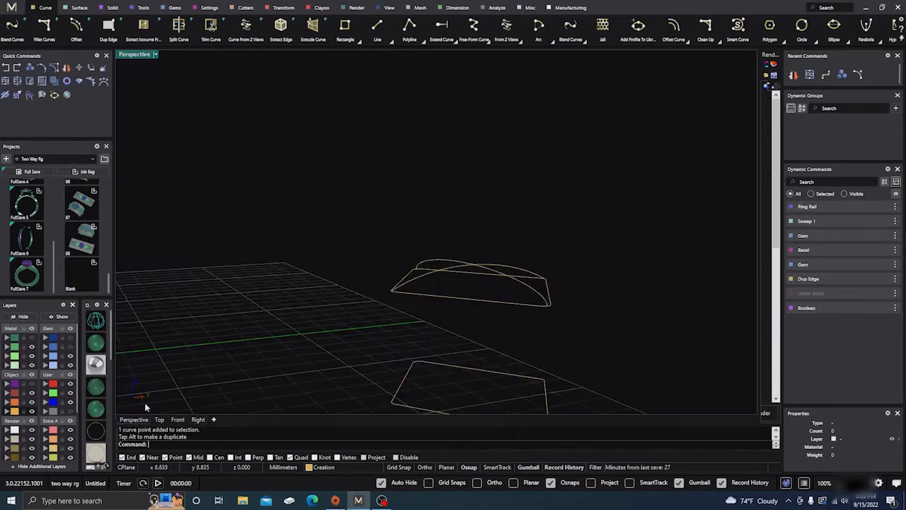
pyautogui.moveTo(269, 288); pyautogui.dragTo(284, 309, button='right')
pyautogui.scroll(5, 478, 269)
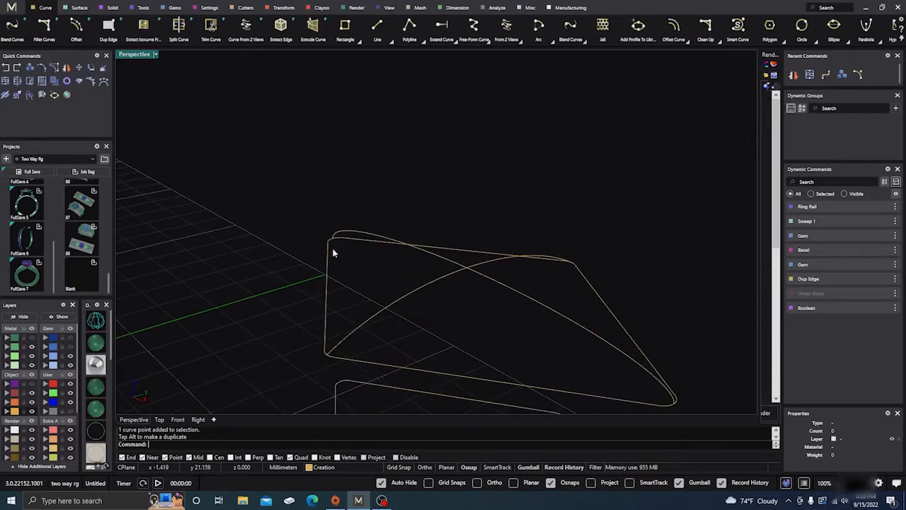
pyautogui.moveTo(358, 234); pyautogui.dragTo(354, 262, button='right')
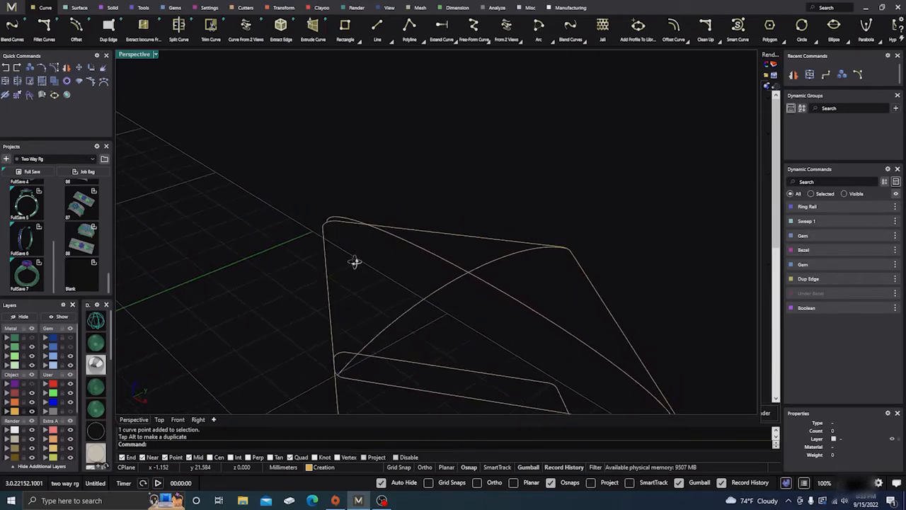
pyautogui.click(323, 267)
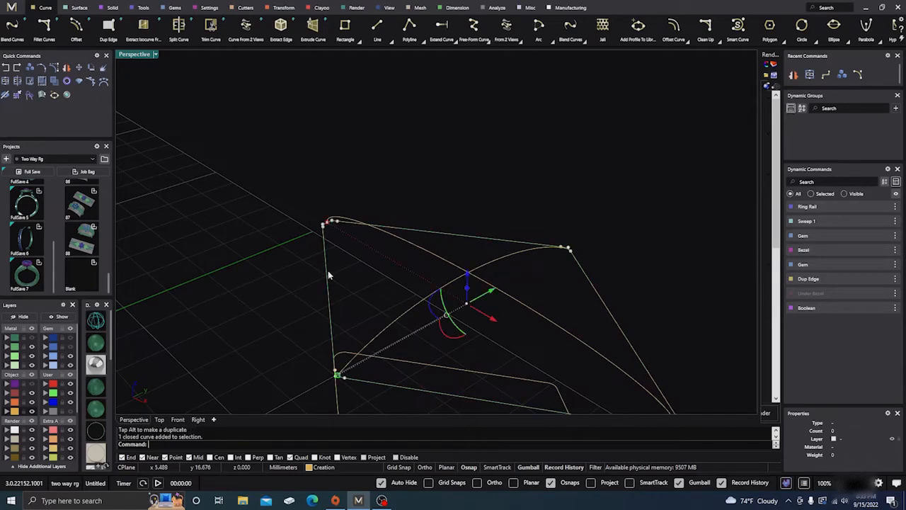
pyautogui.click(17, 80)
pyautogui.click(438, 261)
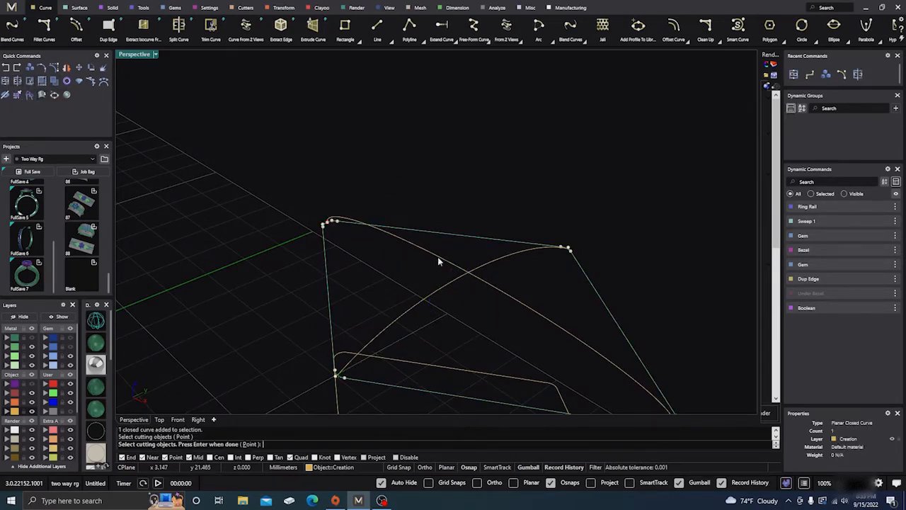
pyautogui.press('Return')
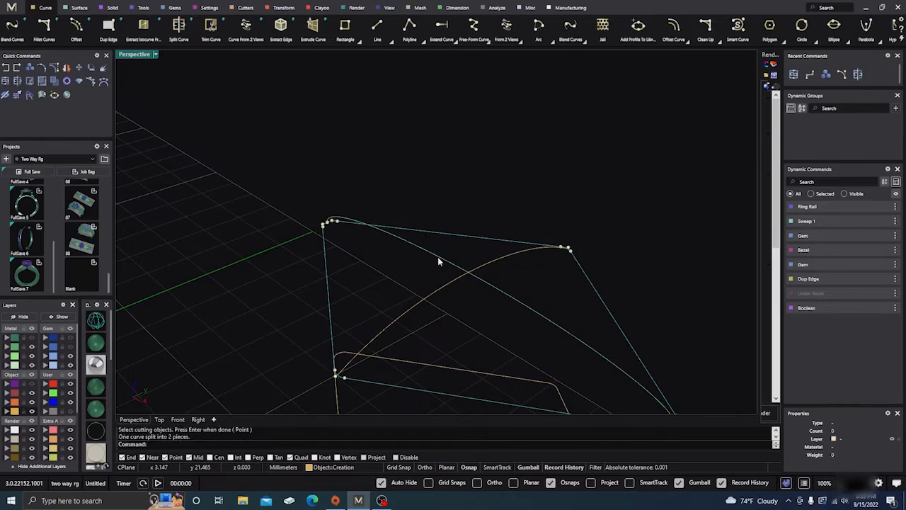
pyautogui.click(461, 285)
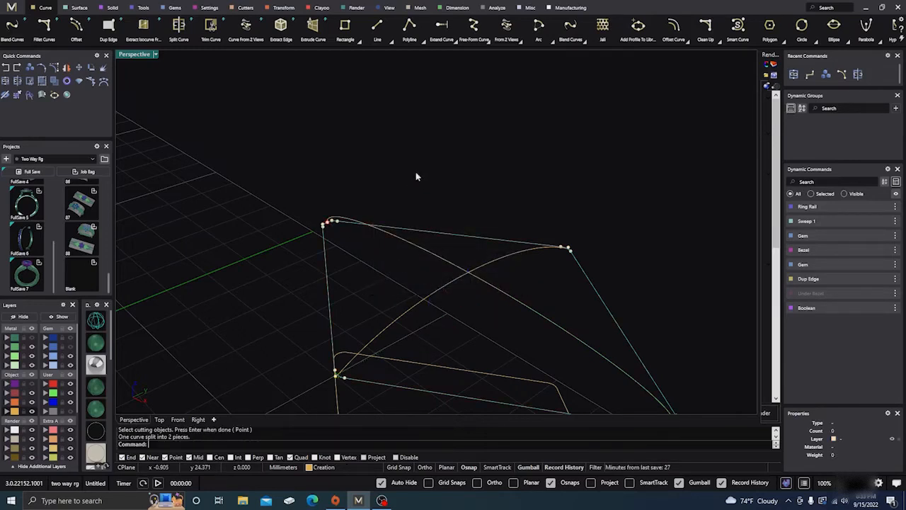
pyautogui.click(326, 277)
pyautogui.click(453, 288)
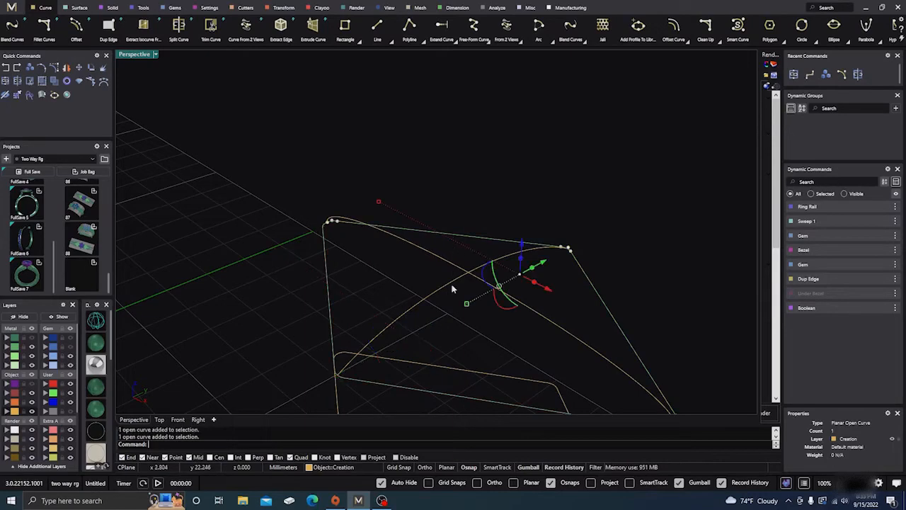
pyautogui.moveTo(426, 279); pyautogui.dragTo(394, 173, button='right')
pyautogui.moveTo(283, 289); pyautogui.dragTo(285, 264, button='right')
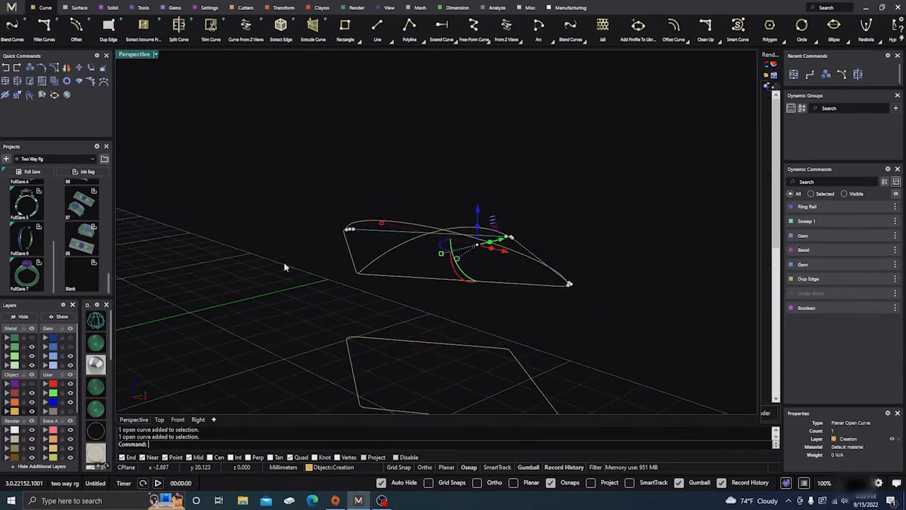
pyautogui.press('Escape')
# - Create a curve network surface from the two diamond halves and two crossing arcs, with Position edge matching
pyautogui.moveTo(312, 302); pyautogui.dragTo(322, 279, button='right')
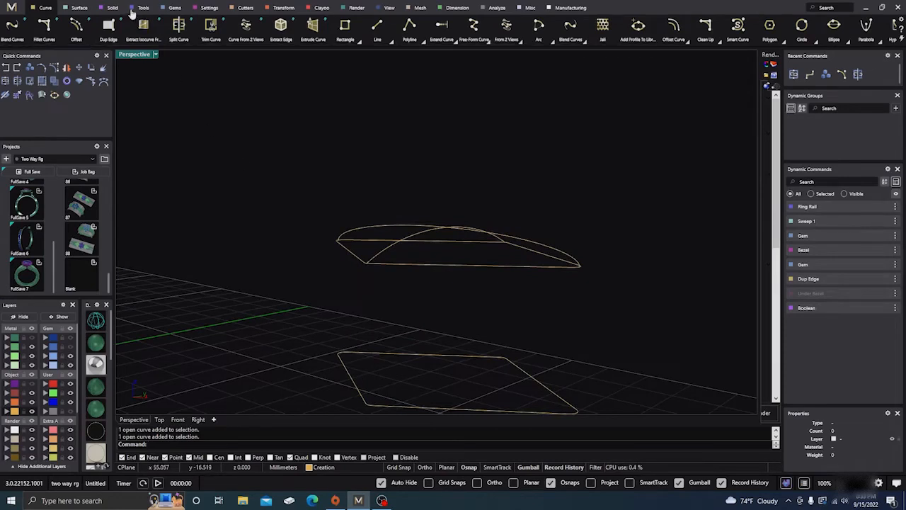
pyautogui.click(80, 8)
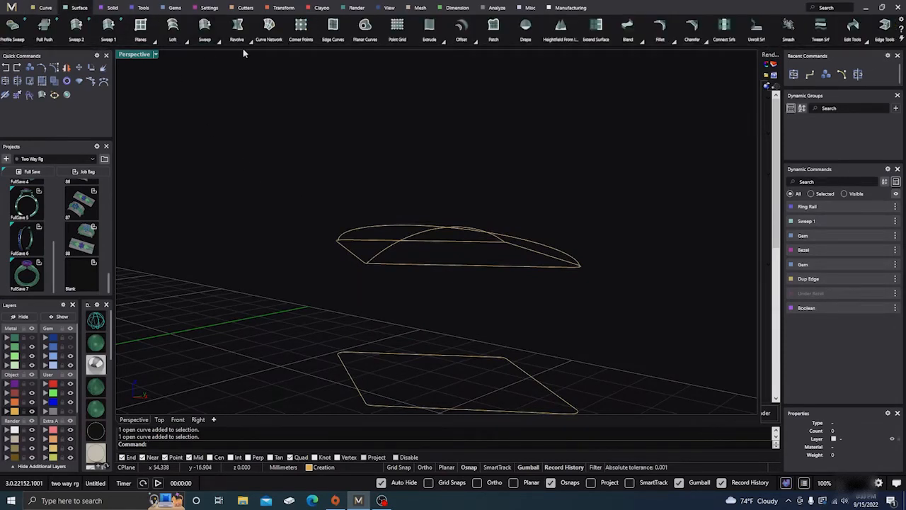
pyautogui.click(269, 28)
pyautogui.moveTo(328, 201); pyautogui.dragTo(654, 318)
pyautogui.press('Return')
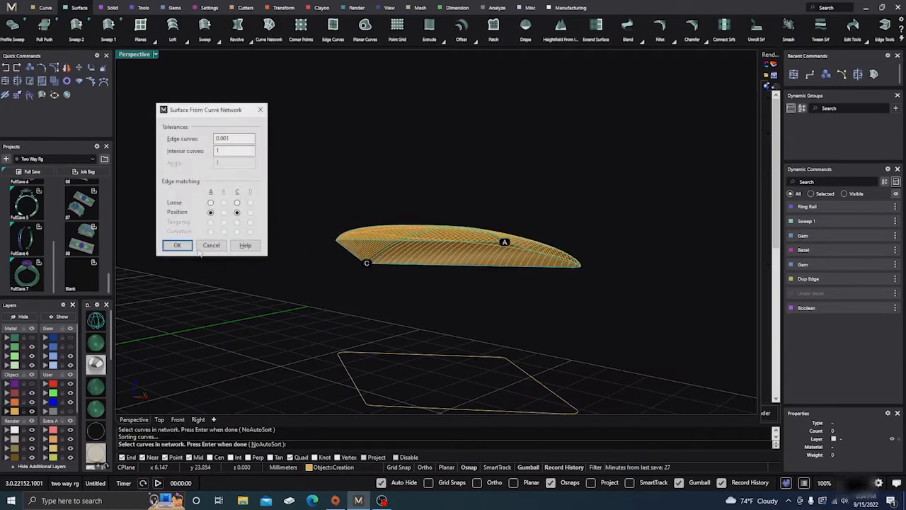
pyautogui.moveTo(273, 290); pyautogui.dragTo(241, 294, button='right')
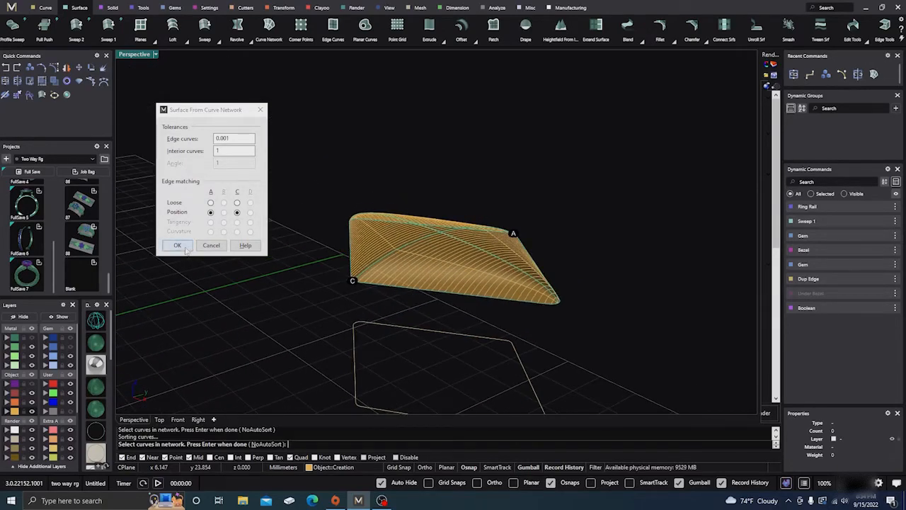
pyautogui.click(186, 247)
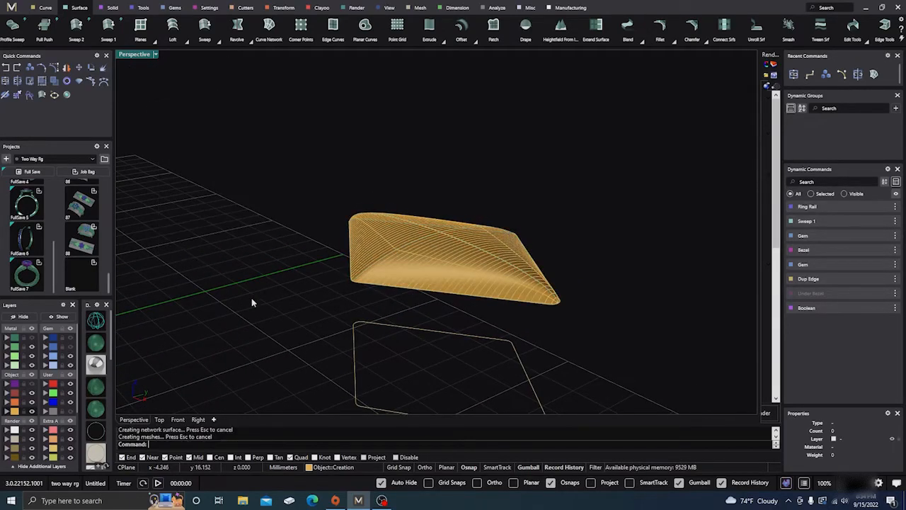
# - Move the domed diamond surface to the Metal 03 layer
pyautogui.moveTo(251, 298); pyautogui.dragTo(269, 284, button='right')
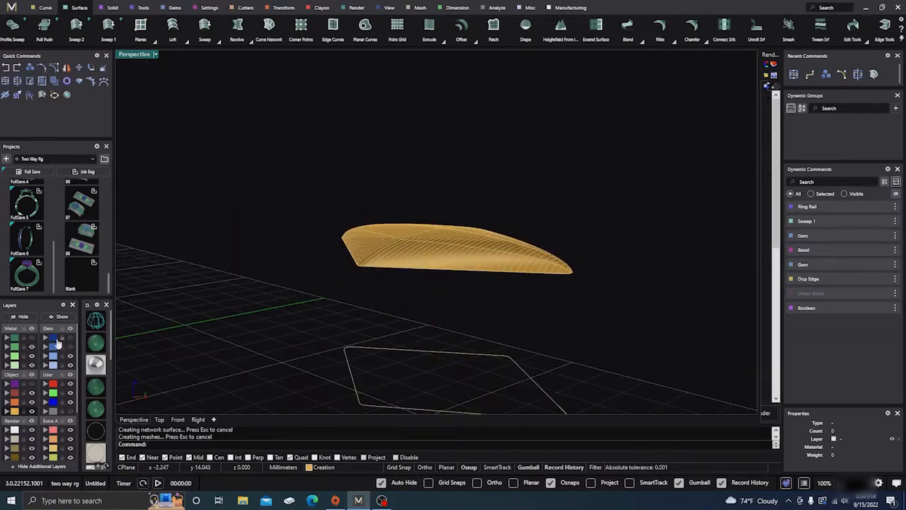
pyautogui.moveTo(262, 285); pyautogui.dragTo(309, 287, button='right')
pyautogui.click(415, 250)
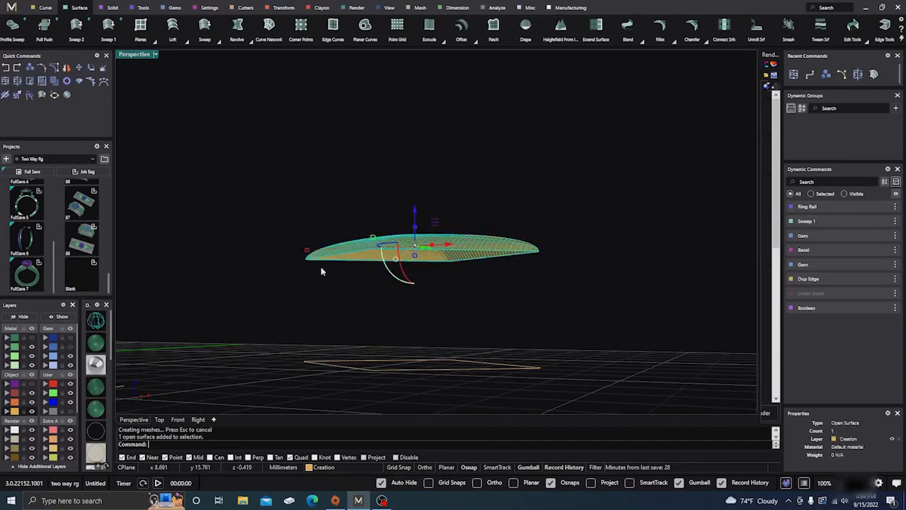
pyautogui.click(7, 356)
pyautogui.click(243, 278)
# - Try to loft the split upper diamond outline to the closed lower diamond outline
pyautogui.moveTo(243, 279); pyautogui.dragTo(238, 309, button='right')
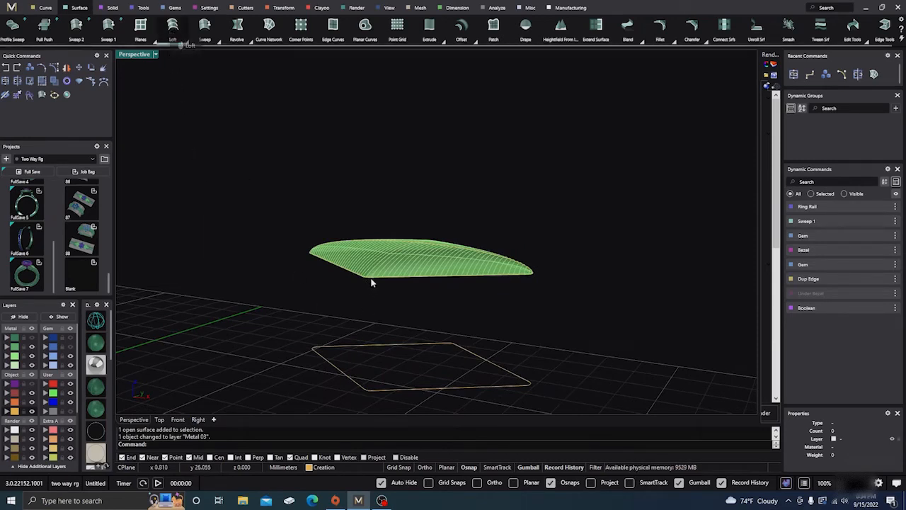
pyautogui.click(391, 389)
pyautogui.press('Return')
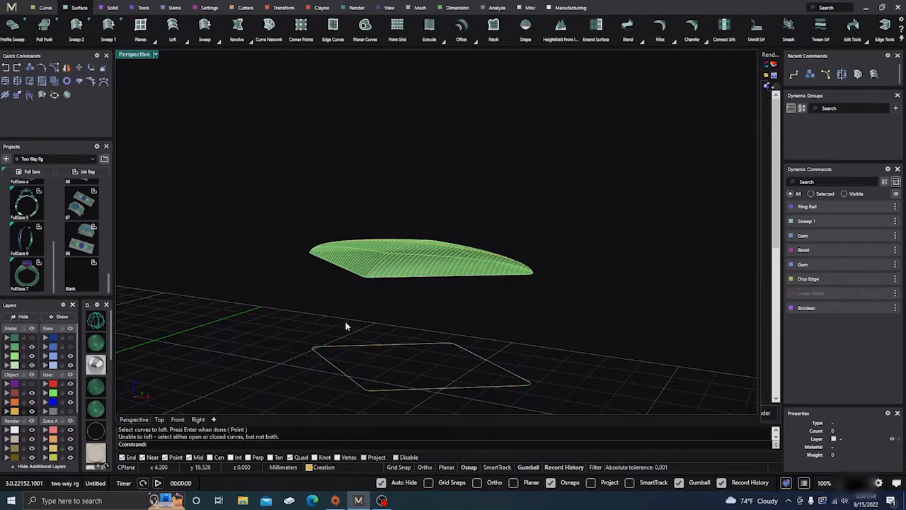
# - Hide the Metal 03 layer and join the two upper diamond halves into one closed curve, accepting the loss of history
pyautogui.moveTo(346, 326); pyautogui.dragTo(366, 289, button='right')
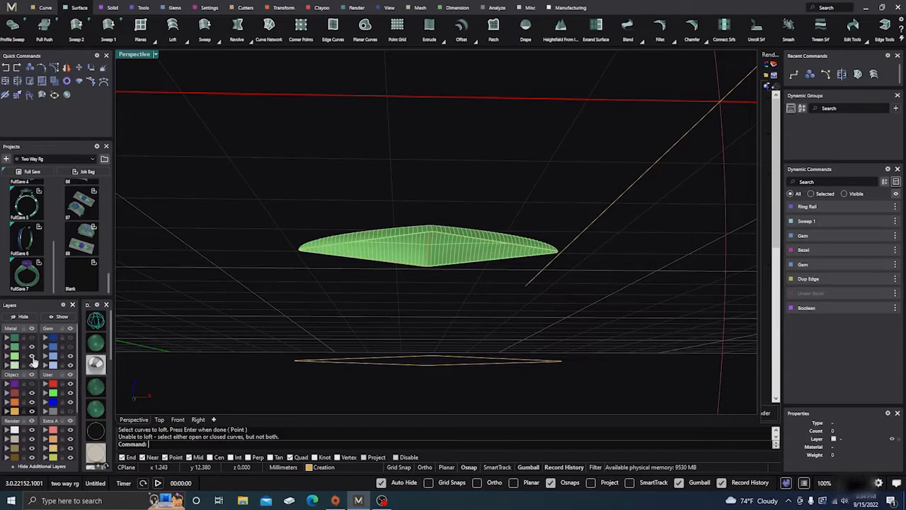
pyautogui.click(31, 356)
pyautogui.moveTo(205, 307); pyautogui.dragTo(234, 340, button='right')
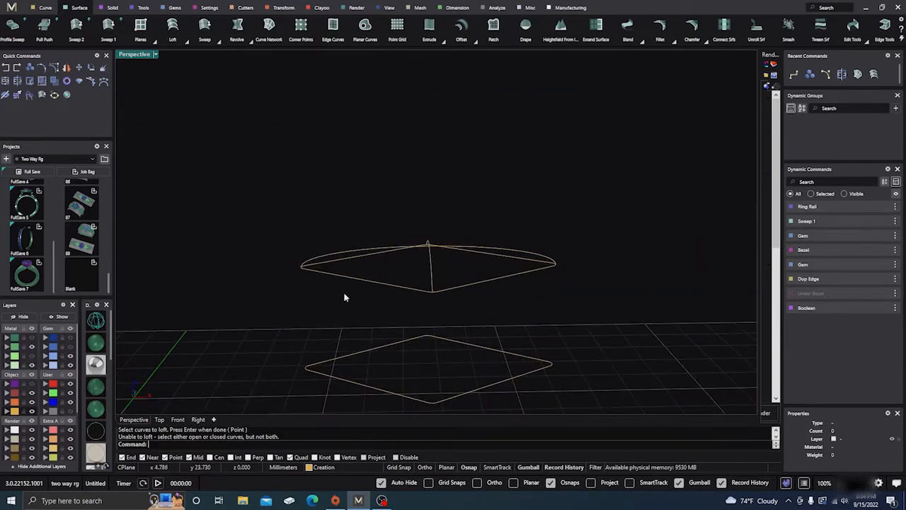
pyautogui.moveTo(332, 260); pyautogui.dragTo(323, 262)
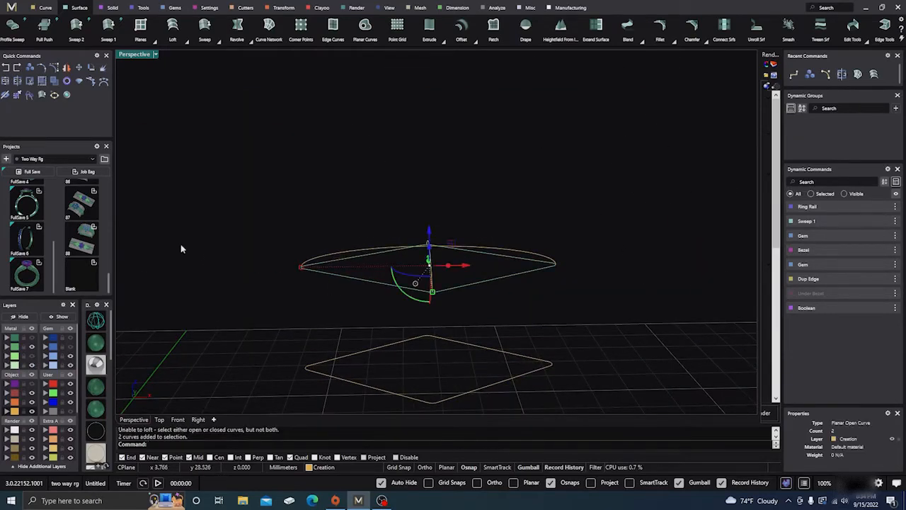
pyautogui.click(6, 82)
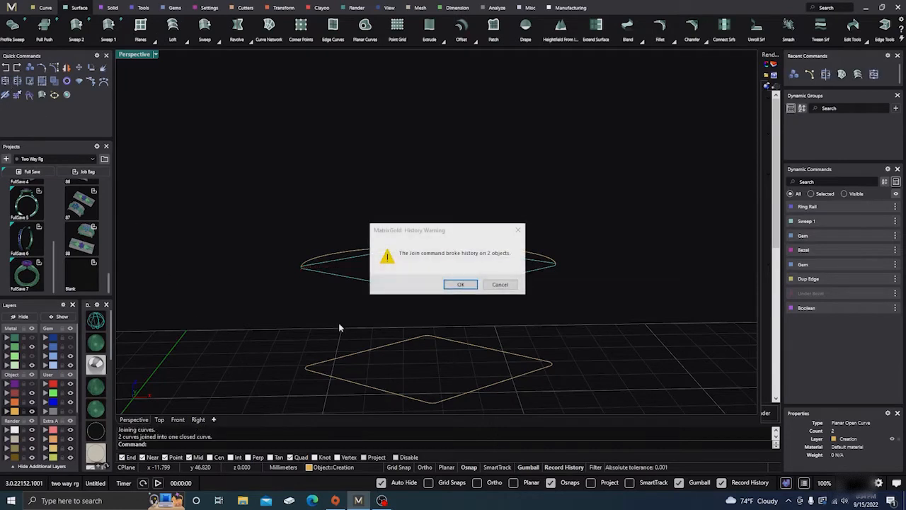
pyautogui.click(473, 282)
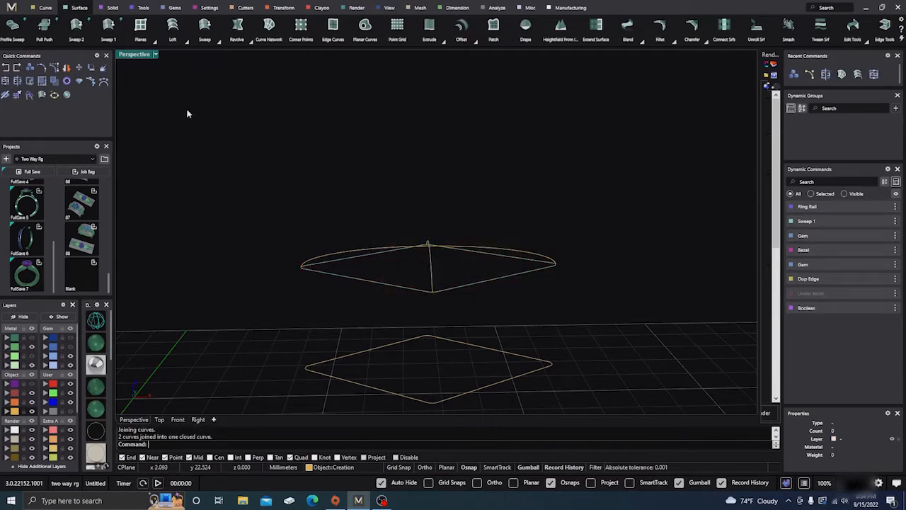
# - Loft the joined upper diamond outline to the lower diamond outline with Normal style and no simplification to form the side walls
pyautogui.click(172, 28)
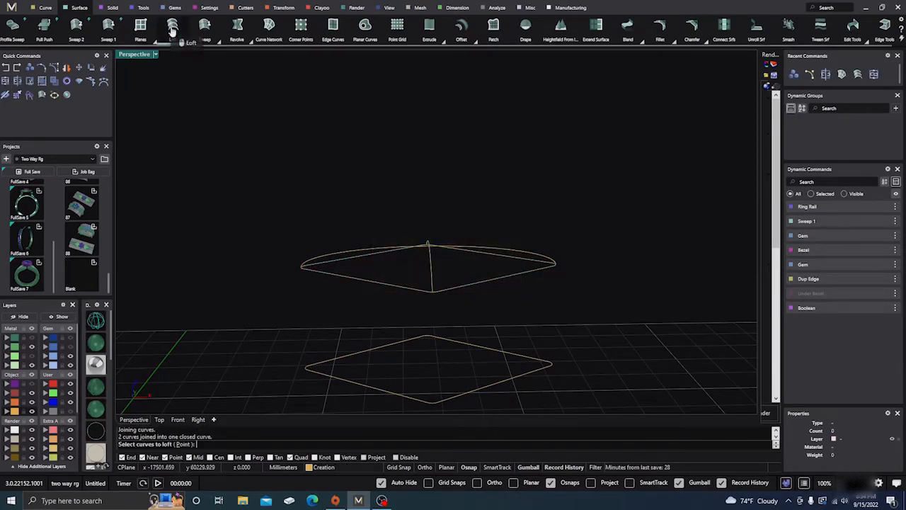
pyautogui.click(400, 291)
pyautogui.click(380, 393)
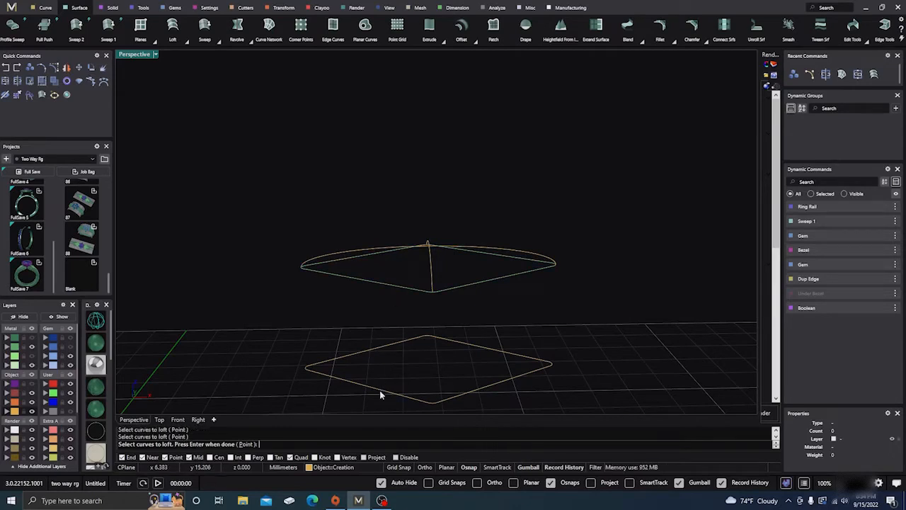
pyautogui.press('Return')
pyautogui.press('Return')
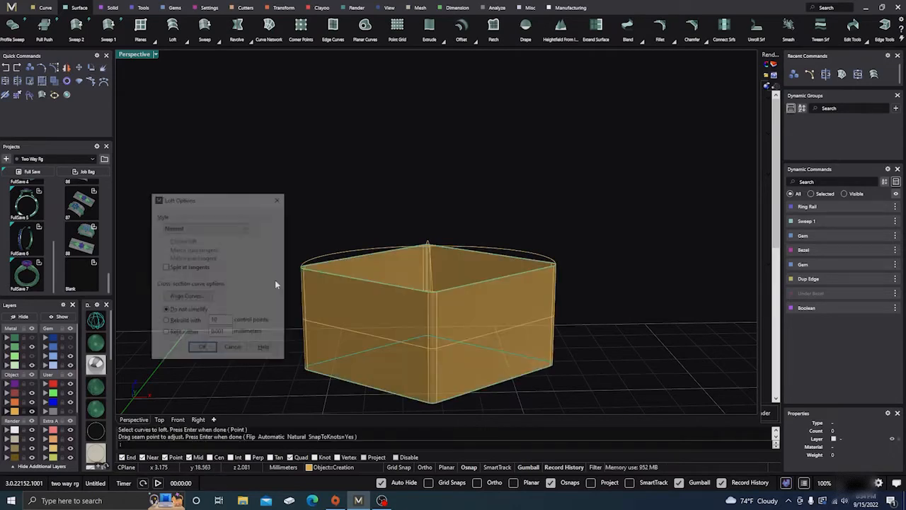
pyautogui.press('Return')
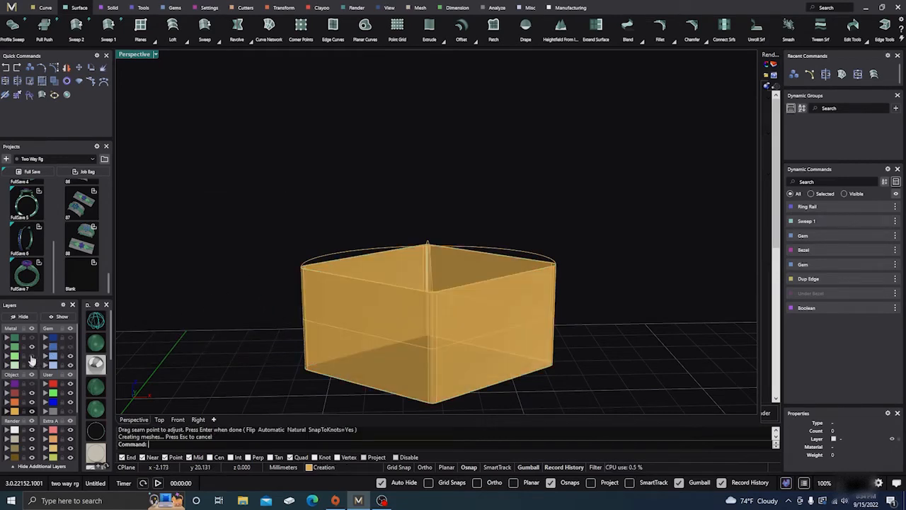
# - Show the Metal 03 layer and join the domed top surface to the lofted diamond side walls
pyautogui.moveTo(296, 384); pyautogui.dragTo(283, 368, button='right')
pyautogui.moveTo(453, 250); pyautogui.dragTo(436, 312, button='right')
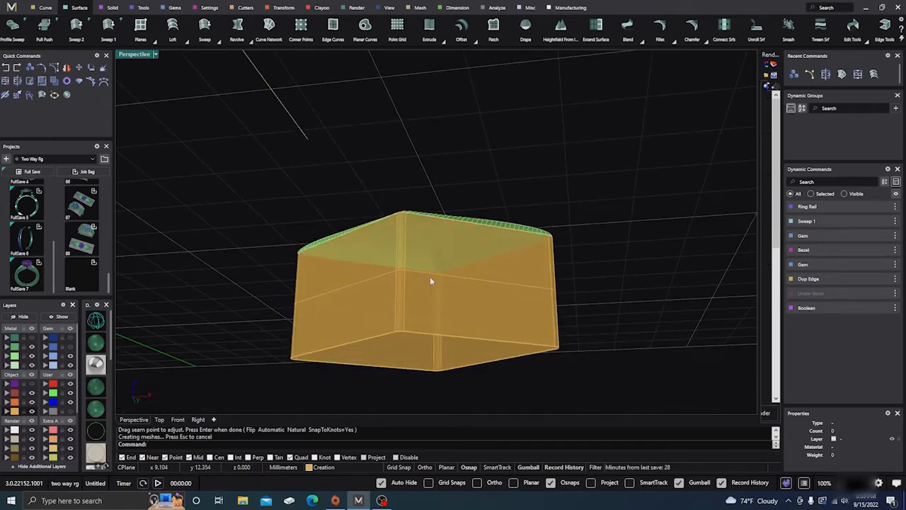
pyautogui.click(414, 250)
pyautogui.moveTo(542, 229); pyautogui.dragTo(608, 289, button='right')
pyautogui.keyDown('shift'); pyautogui.click(494, 308); pyautogui.keyUp('shift')
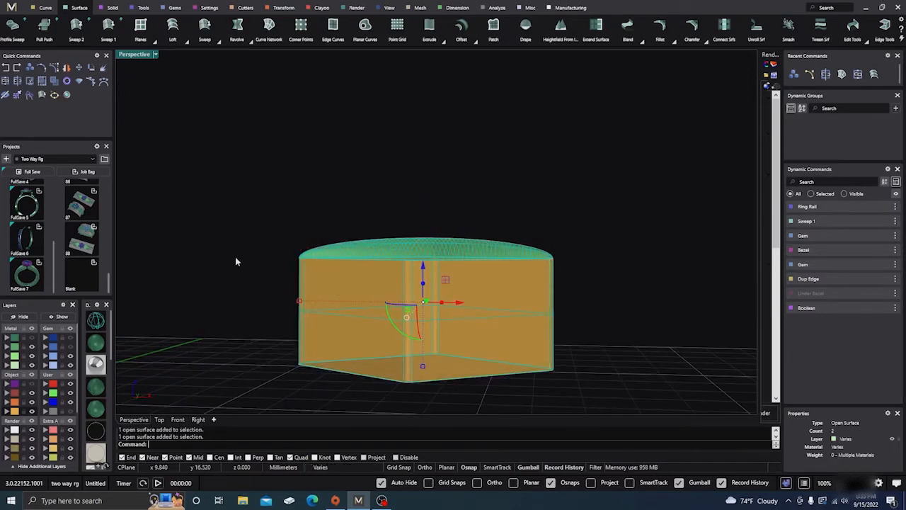
pyautogui.click(16, 86)
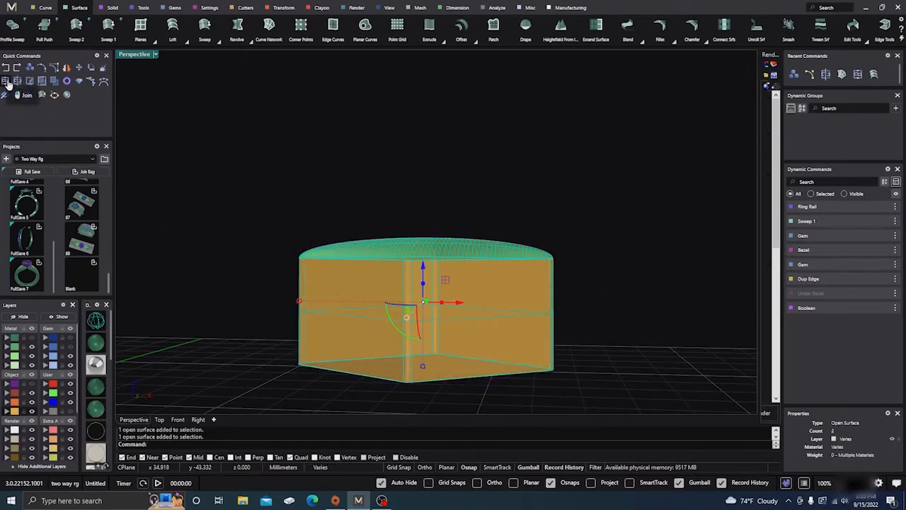
pyautogui.click(460, 284)
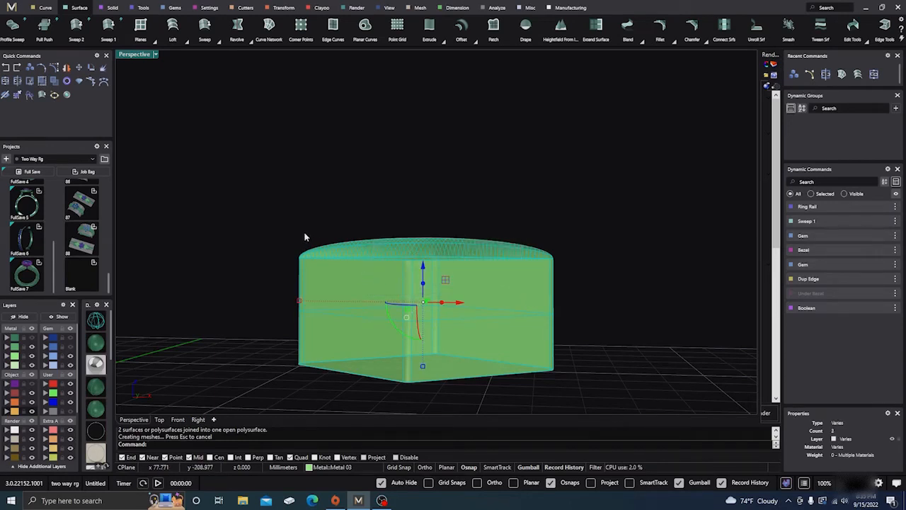
# - Cap the open bottom of the joined diamond body and check its object type
pyautogui.write('Cap')
pyautogui.press('Return')
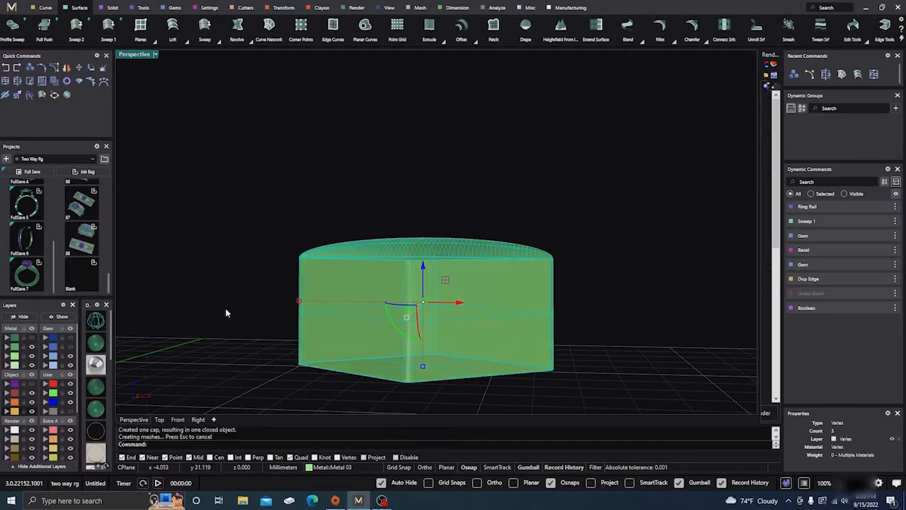
pyautogui.moveTo(226, 308); pyautogui.dragTo(243, 249, button='right')
pyautogui.click(241, 251)
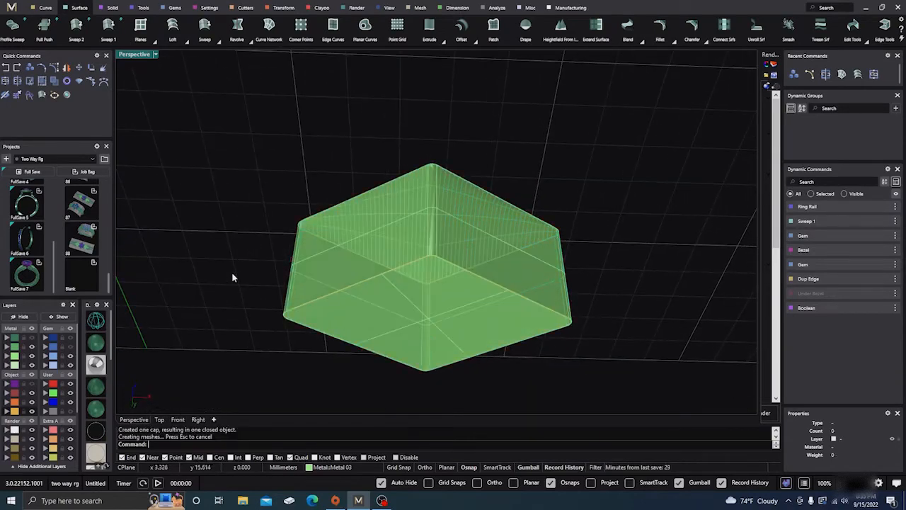
pyautogui.click(96, 343)
pyautogui.moveTo(411, 312)
pyautogui.mouseDown(button='right')
pyautogui.moveTo(334, 200)
pyautogui.moveTo(304, 278)
pyautogui.moveTo(368, 279)
pyautogui.mouseUp(button='right')
pyautogui.click(368, 278)
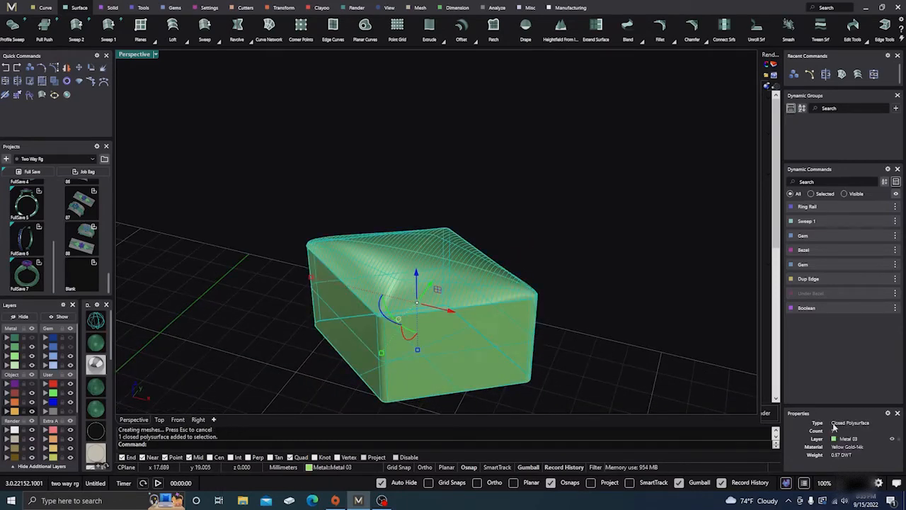
pyautogui.click(514, 234)
pyautogui.moveTo(516, 219); pyautogui.dragTo(531, 234, button='right')
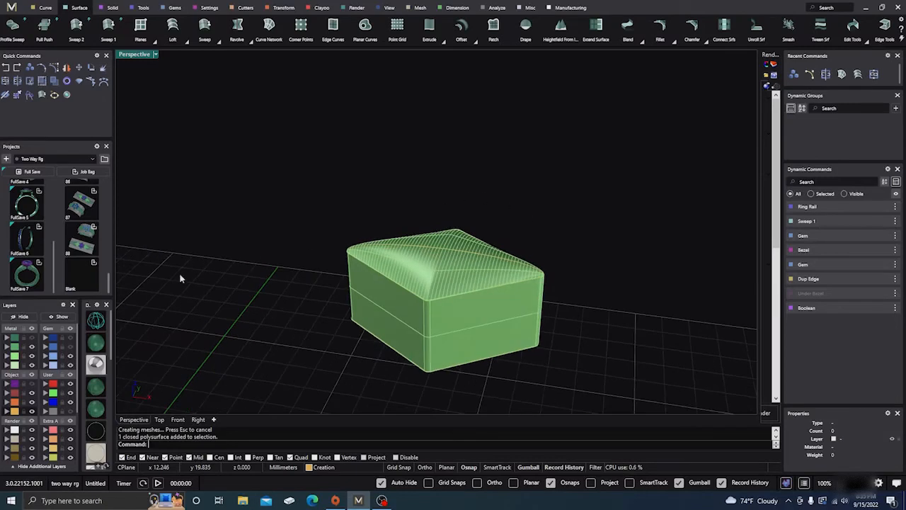
# - Show the hidden layers containing the gems, the outer metal bezels and the purple center bezel
pyautogui.click(70, 337)
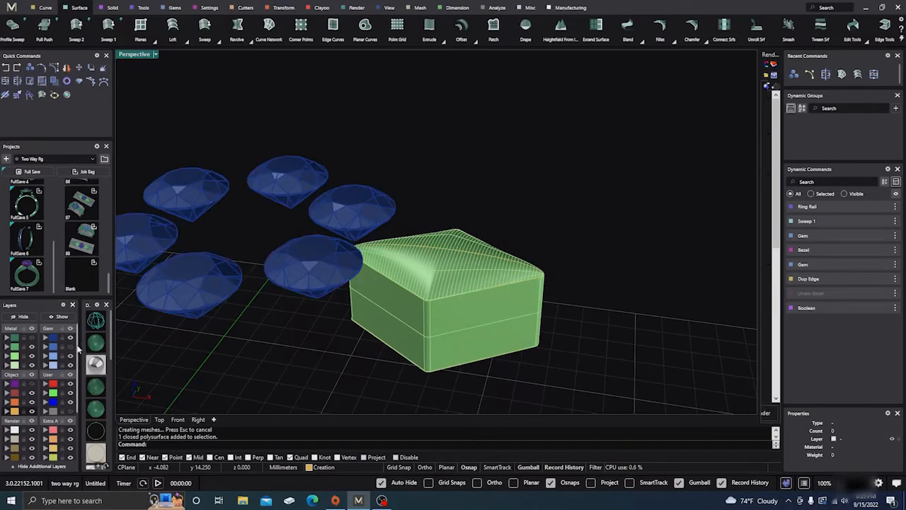
pyautogui.click(70, 345)
pyautogui.click(31, 343)
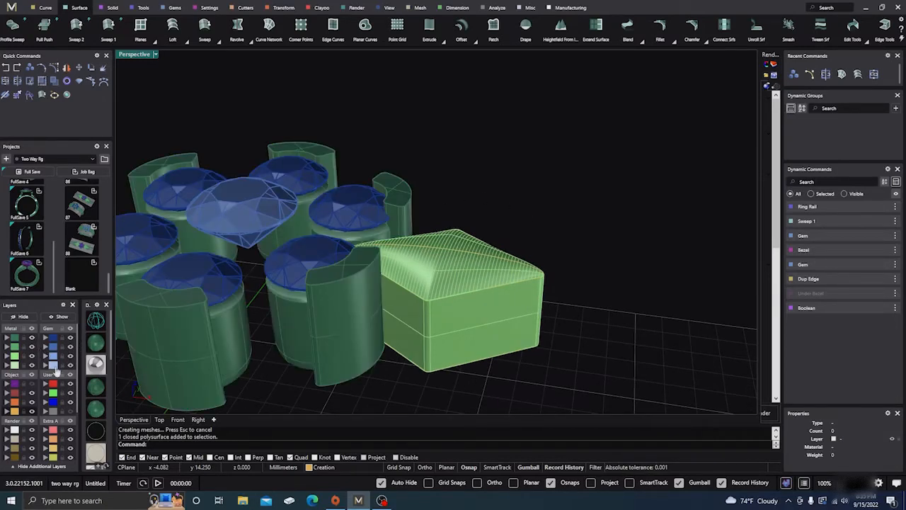
pyautogui.scroll(-4, 495, 272)
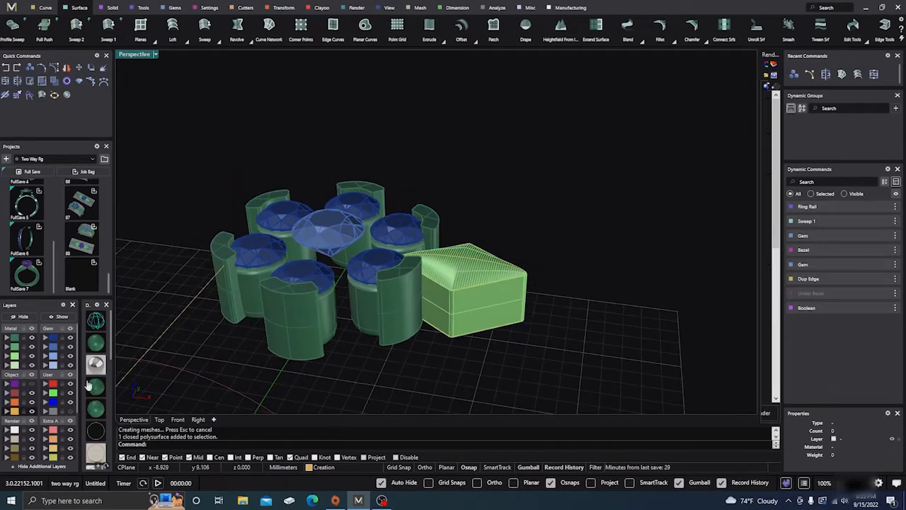
pyautogui.click(31, 383)
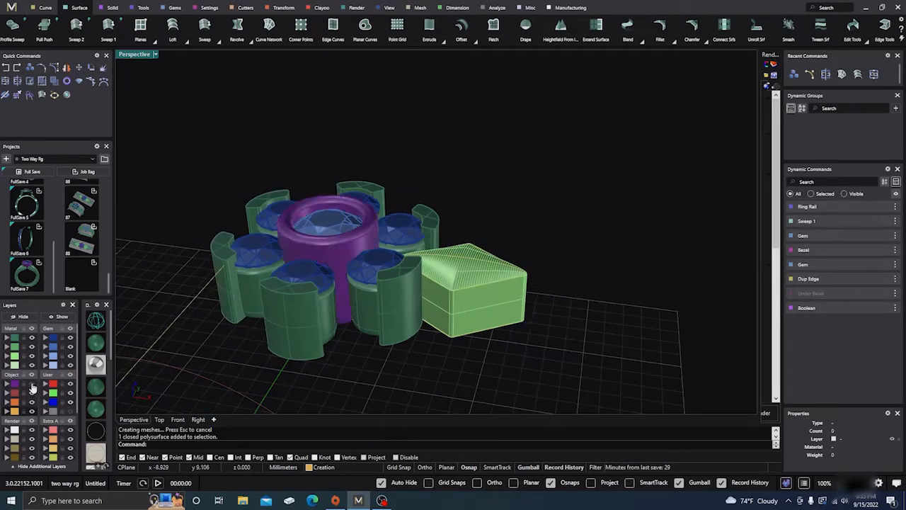
# - Move the capped diamond solid slightly along X toward the flower cluster and check its inner tip against the bezels from below
pyautogui.moveTo(516, 232); pyautogui.dragTo(522, 311, button='right')
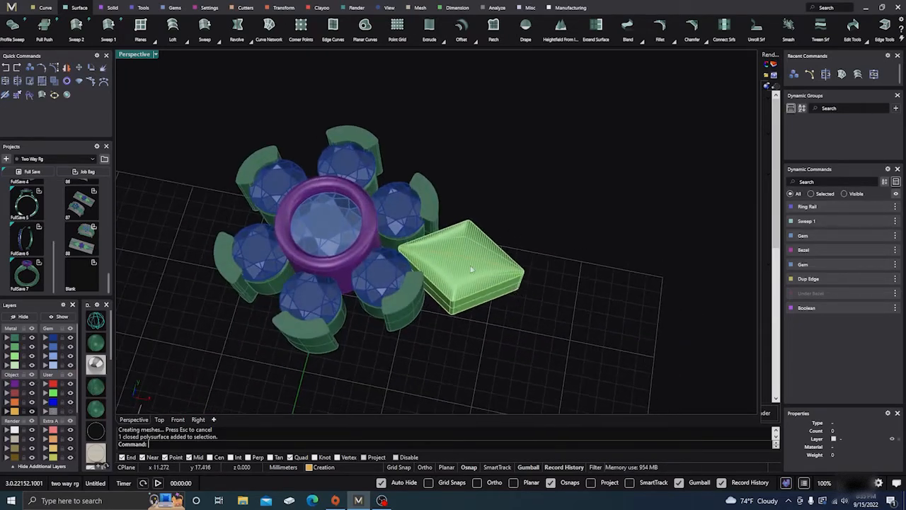
pyautogui.scroll(8, 403, 300)
pyautogui.scroll(-4, 404, 301)
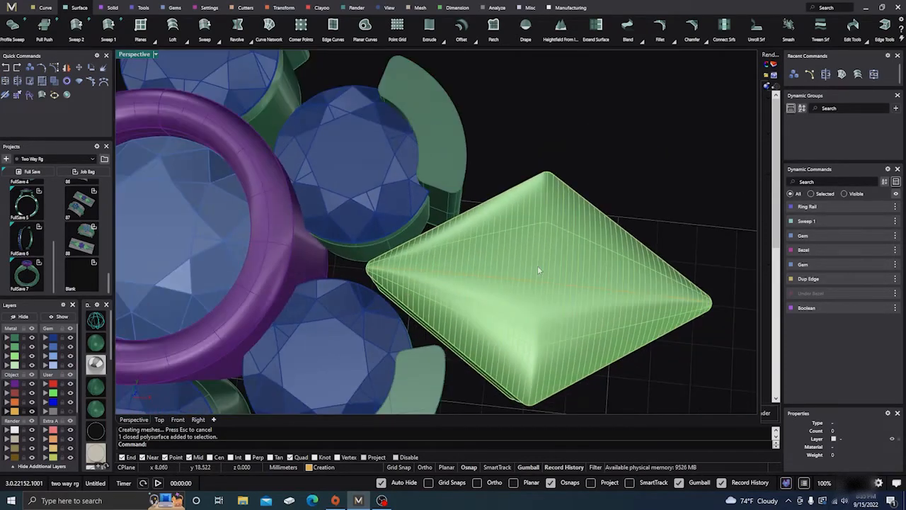
pyautogui.click(536, 271)
pyautogui.moveTo(565, 298); pyautogui.dragTo(548, 296)
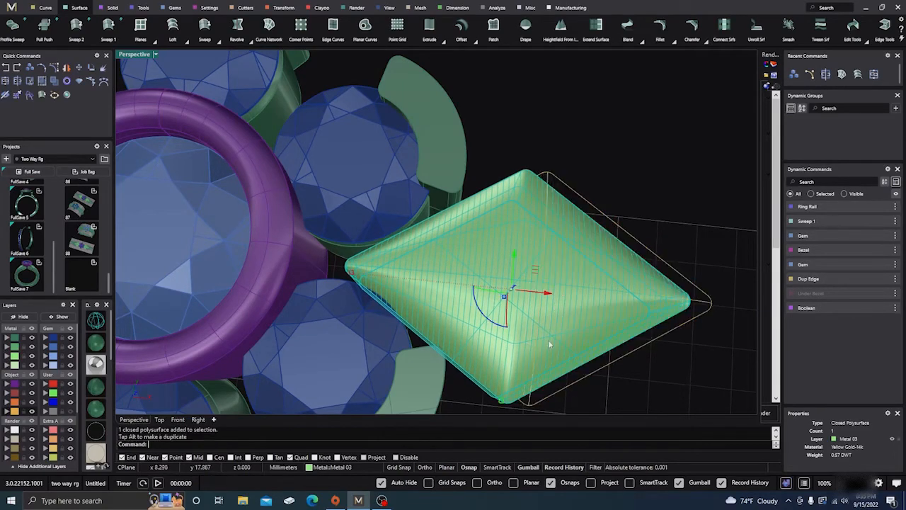
pyautogui.moveTo(548, 340); pyautogui.dragTo(542, 110, button='right')
pyautogui.scroll(5, 311, 172)
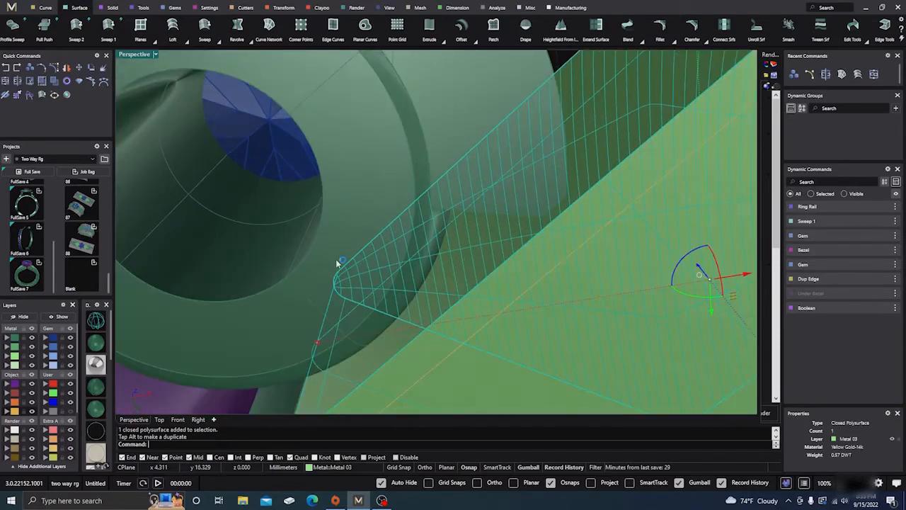
pyautogui.moveTo(337, 259); pyautogui.dragTo(342, 236, button='right')
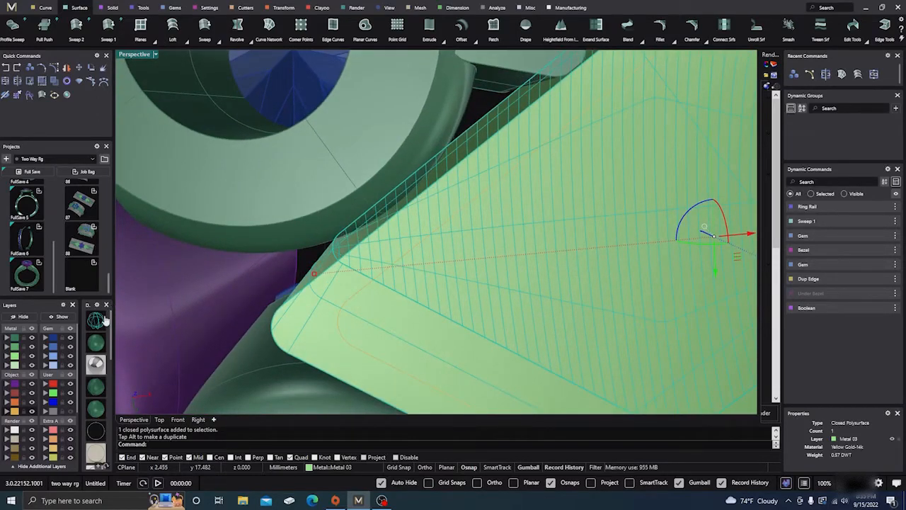
pyautogui.click(303, 266)
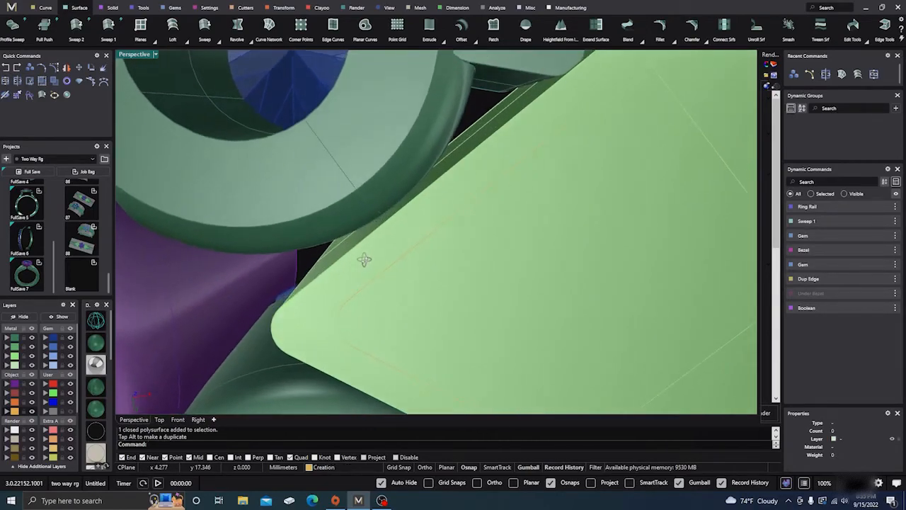
pyautogui.moveTo(364, 259); pyautogui.dragTo(409, 370, button='right')
pyautogui.scroll(-8, 389, 198)
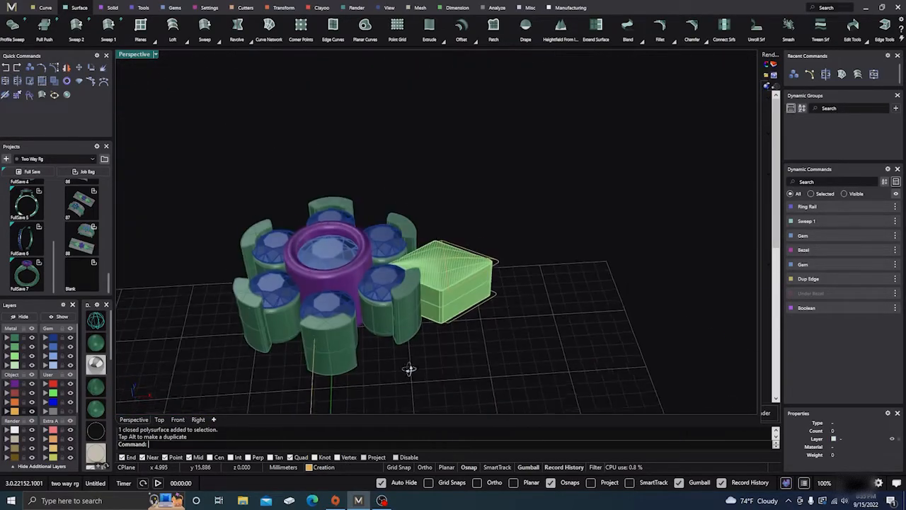
# - Nudge the diamond solid farther along X between the two neighboring outer bezels and check the overlap from above and below
pyautogui.click(436, 268)
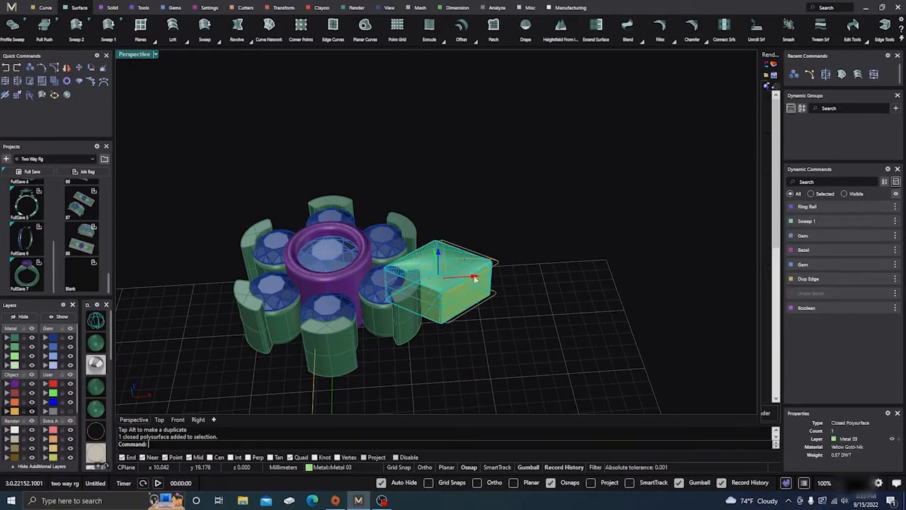
pyautogui.moveTo(474, 279); pyautogui.dragTo(468, 280)
pyautogui.click(160, 419)
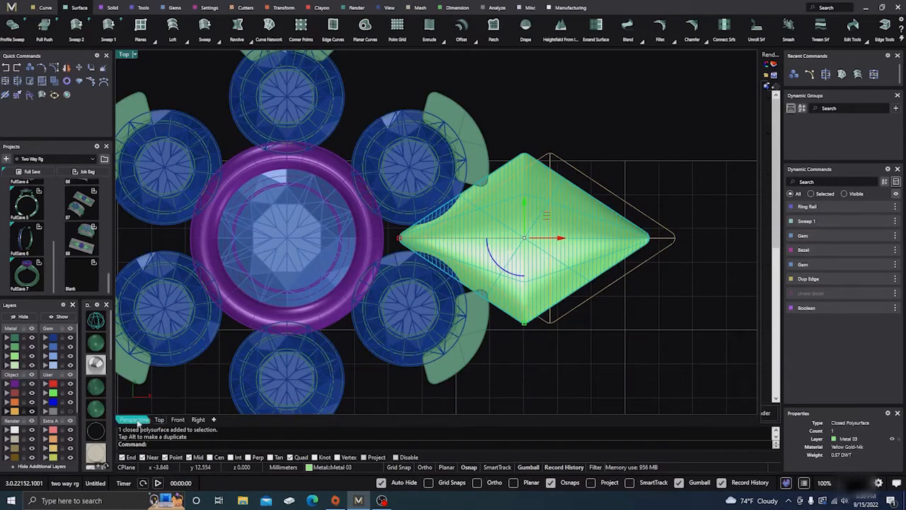
pyautogui.click(134, 419)
pyautogui.moveTo(503, 330); pyautogui.dragTo(480, 143, button='right')
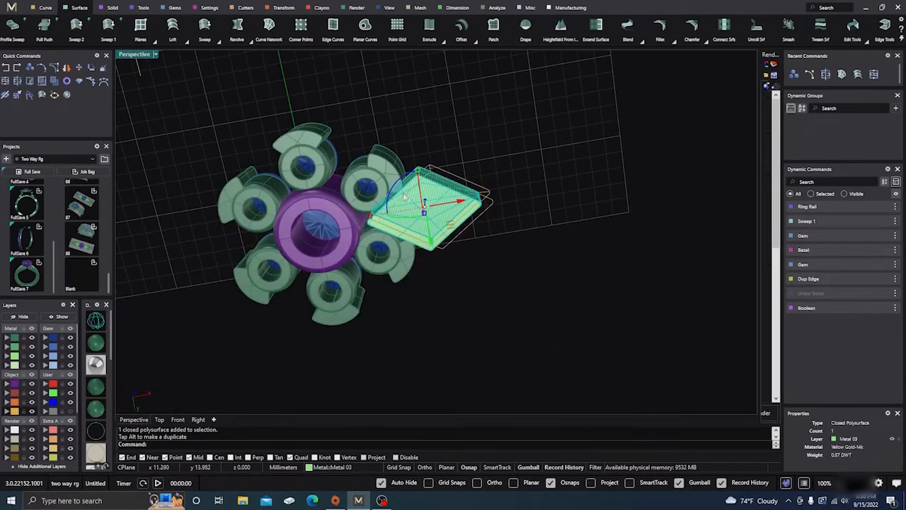
pyautogui.scroll(10, 396, 195)
pyautogui.click(278, 76)
pyautogui.scroll(5, 332, 177)
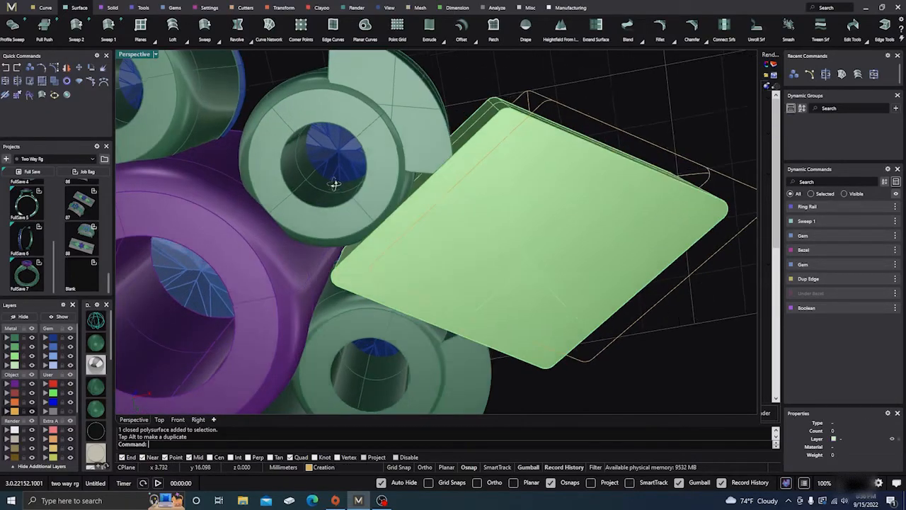
pyautogui.moveTo(334, 166); pyautogui.dragTo(362, 288, button='right')
pyautogui.scroll(-9, 467, 229)
pyautogui.moveTo(467, 229); pyautogui.dragTo(443, 345, button='right')
# - Show the grey User layer containing the flat rectangular base surface and the curved ring surface
pyautogui.scroll(-5, 444, 345)
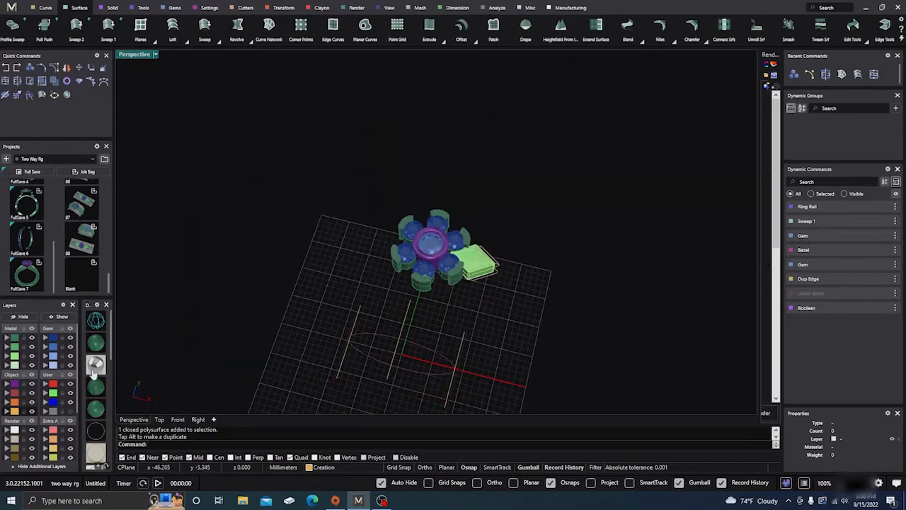
pyautogui.click(70, 410)
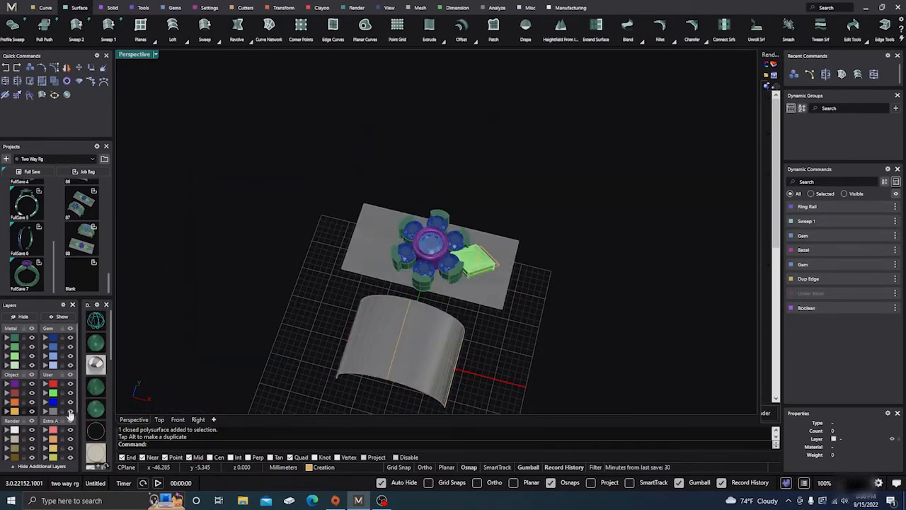
pyautogui.scroll(-3, 378, 255)
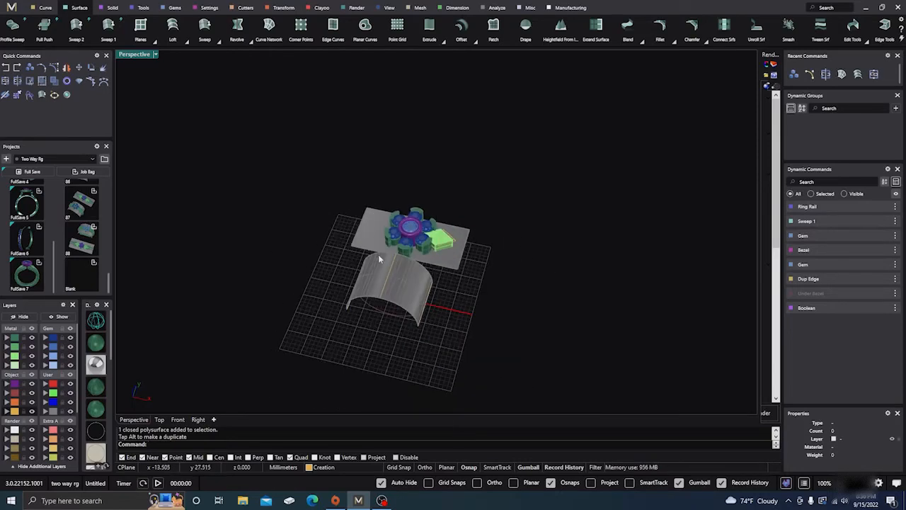
pyautogui.moveTo(378, 254); pyautogui.dragTo(372, 262, button='right')
pyautogui.scroll(3, 422, 249)
pyautogui.scroll(2, 423, 249)
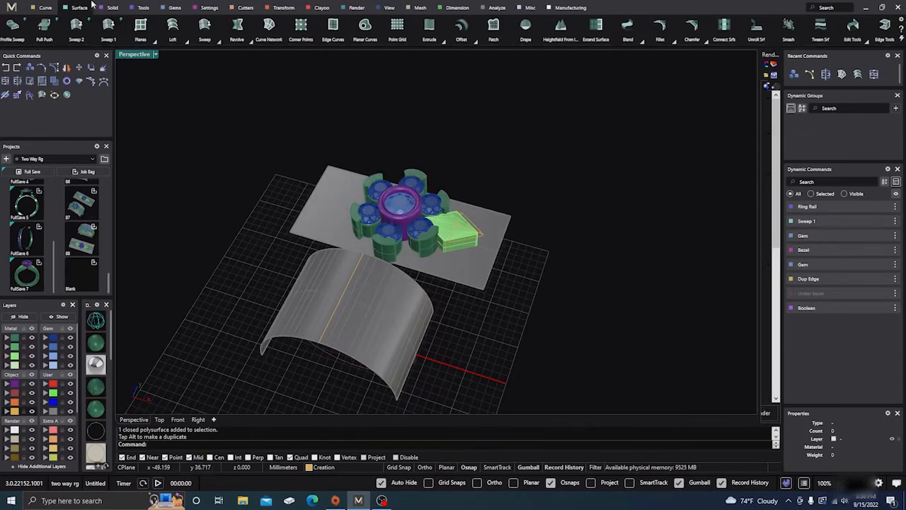
# - Start a Smart Flow using the flat rectangular surface as base and the curved ring surface as destination
pyautogui.click(284, 8)
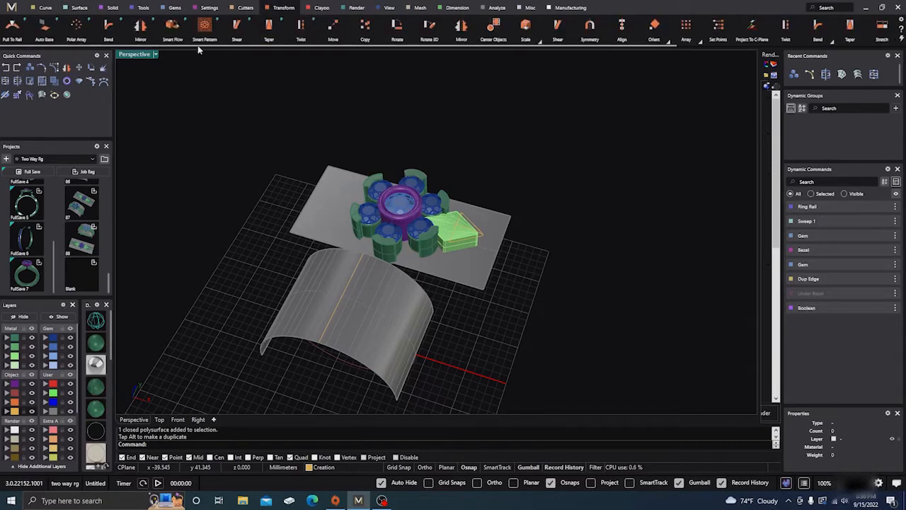
pyautogui.click(173, 26)
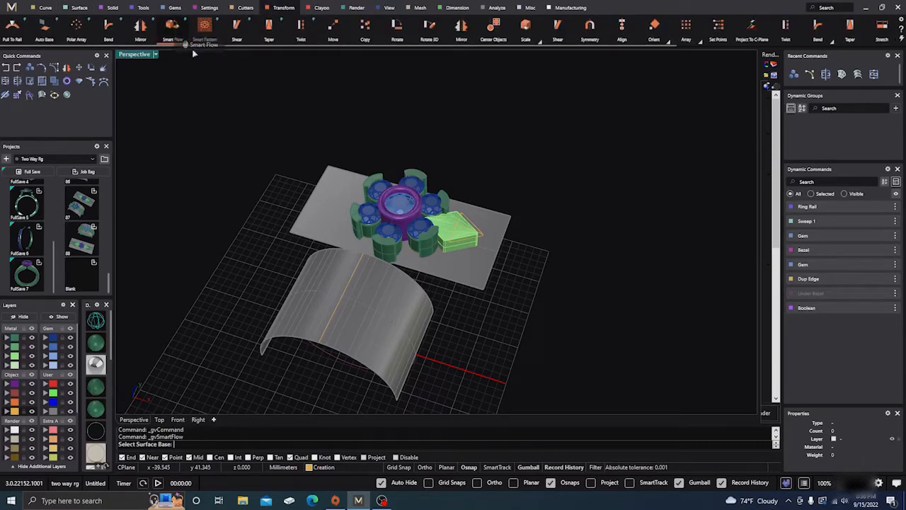
pyautogui.click(468, 267)
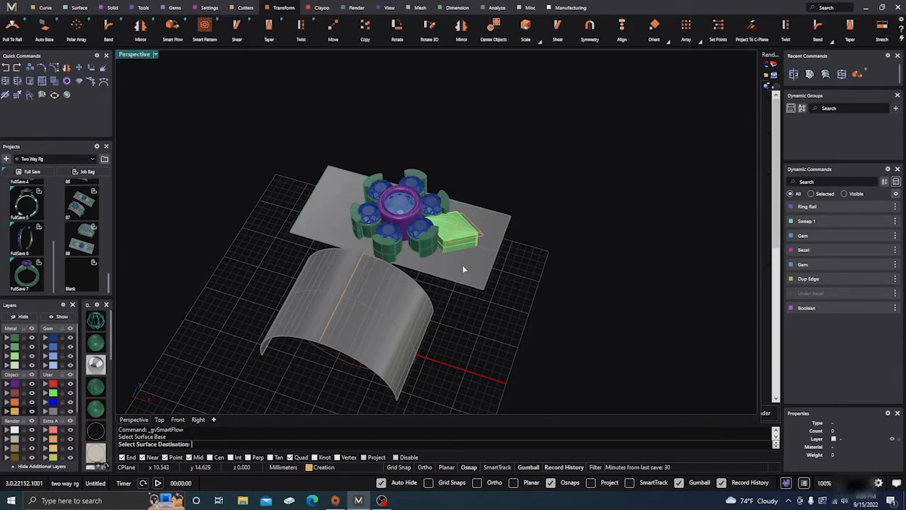
pyautogui.click(400, 301)
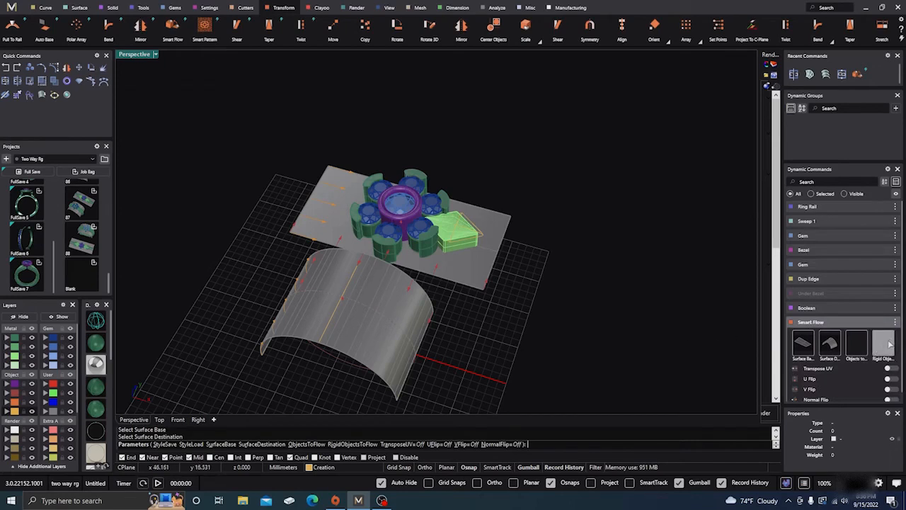
# - Add the seven gems, the center bezel and the six outer bezels as rigid objects for the Smart Flow
pyautogui.click(884, 345)
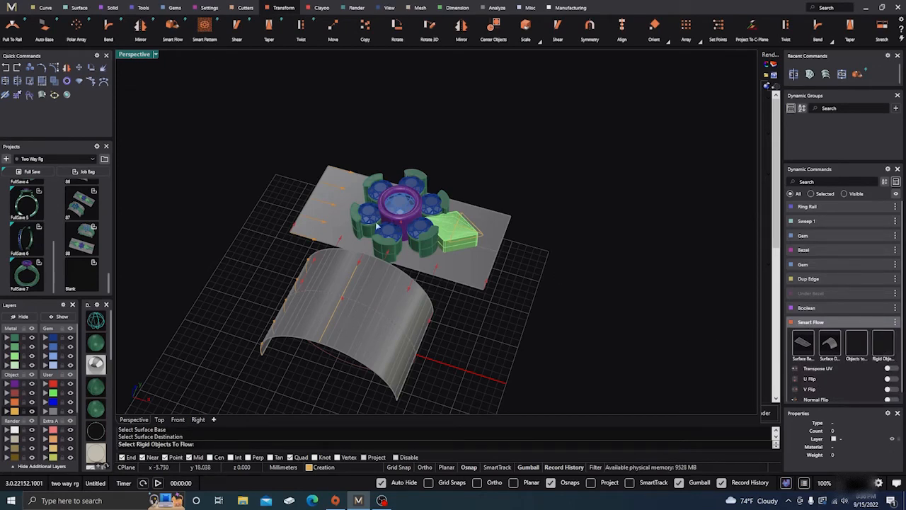
pyautogui.click(391, 235)
pyautogui.click(368, 213)
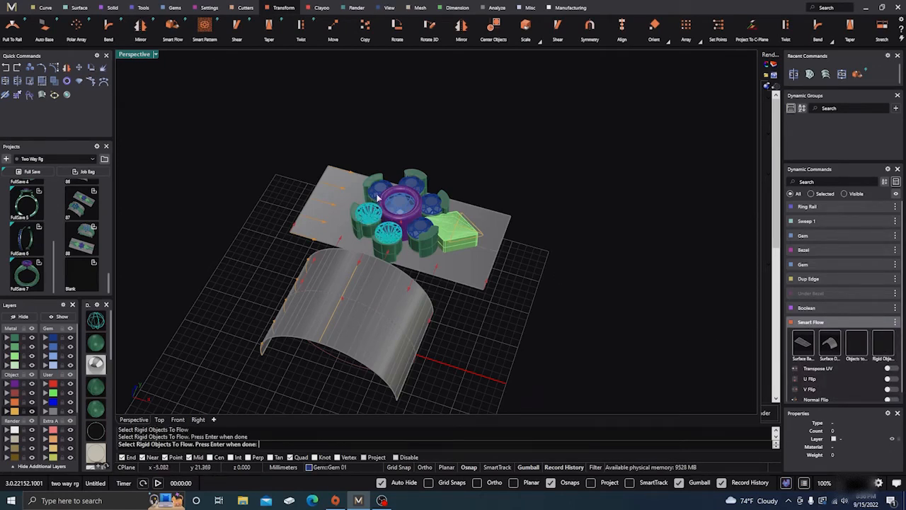
pyautogui.click(378, 191)
pyautogui.click(418, 186)
pyautogui.click(432, 204)
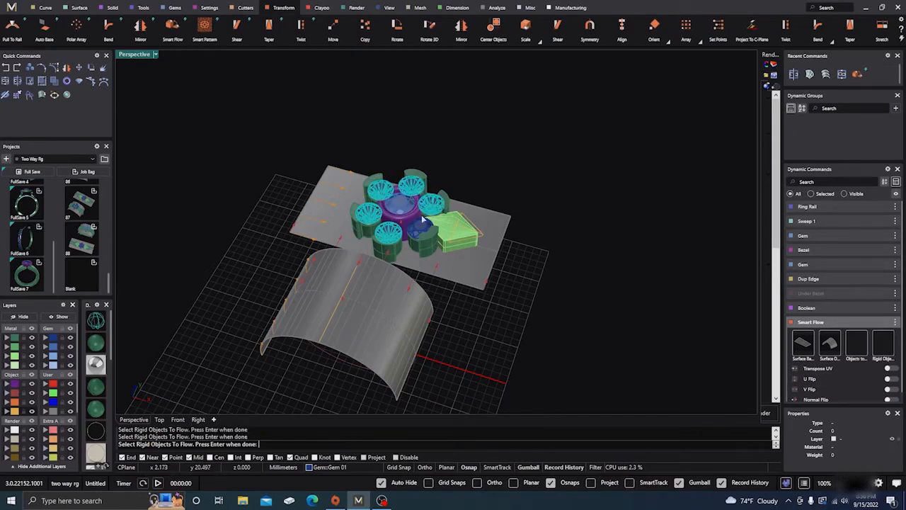
pyautogui.click(422, 225)
pyautogui.click(401, 213)
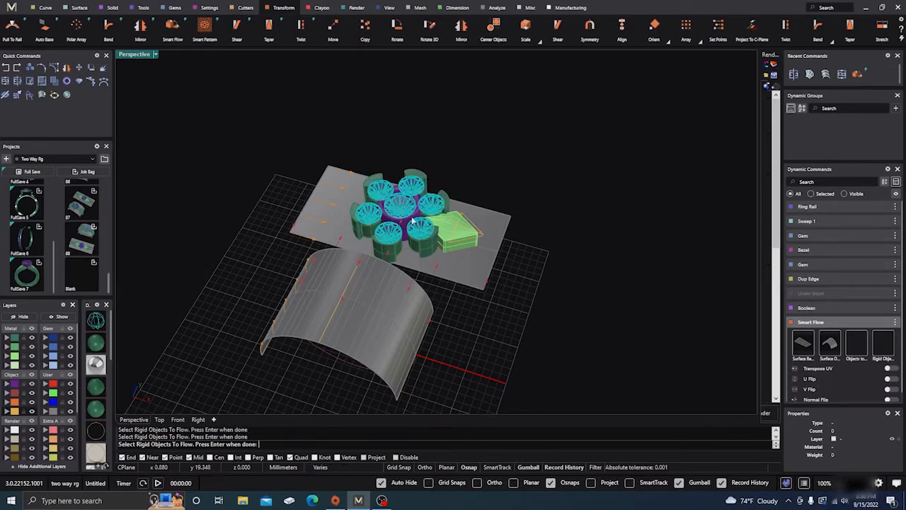
pyautogui.click(423, 179)
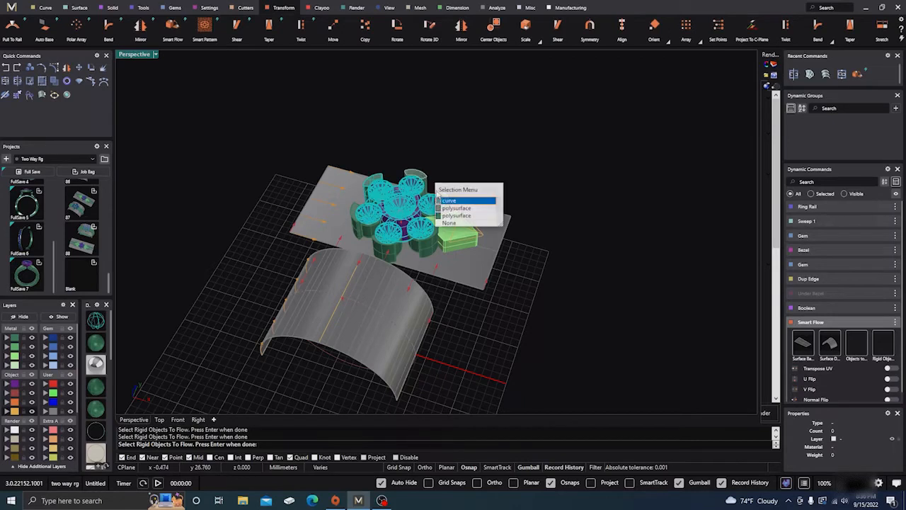
pyautogui.click(449, 206)
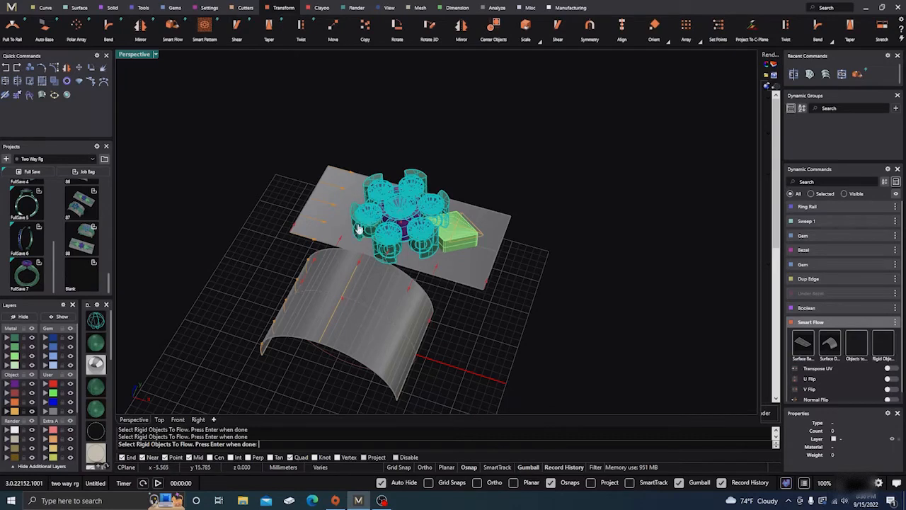
pyautogui.press('Return')
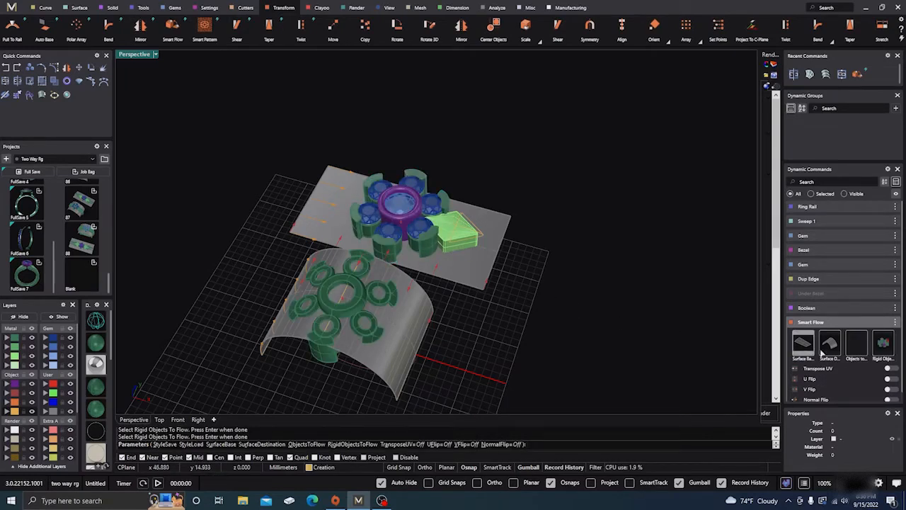
# - Add the green diamond-shaped solid as the non-rigid object to flow and turn on U Flip
pyautogui.click(854, 349)
pyautogui.click(470, 248)
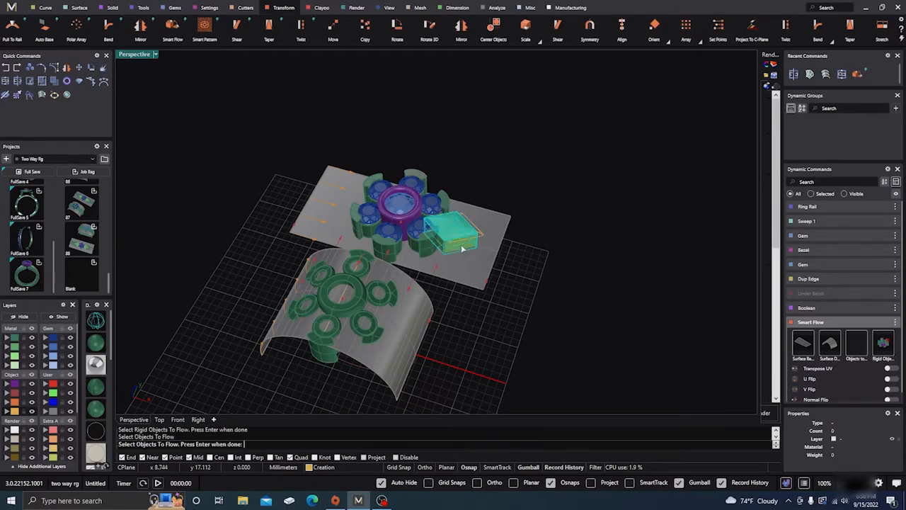
pyautogui.press('Return')
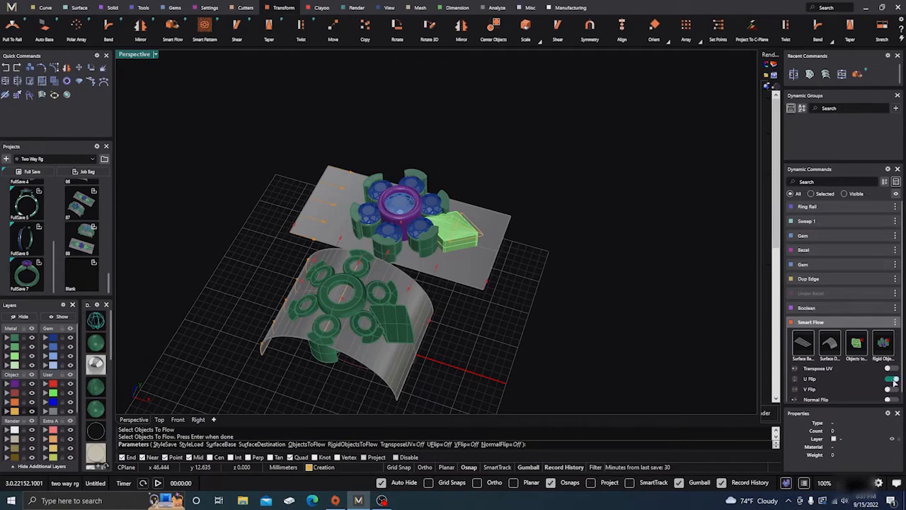
pyautogui.click(891, 380)
# - Examine the Smart Flow preview on the curved ring surface, checking the gem spacing and the diamond solid's fit between the outer bezels
pyautogui.moveTo(556, 346); pyautogui.dragTo(638, 307, button='right')
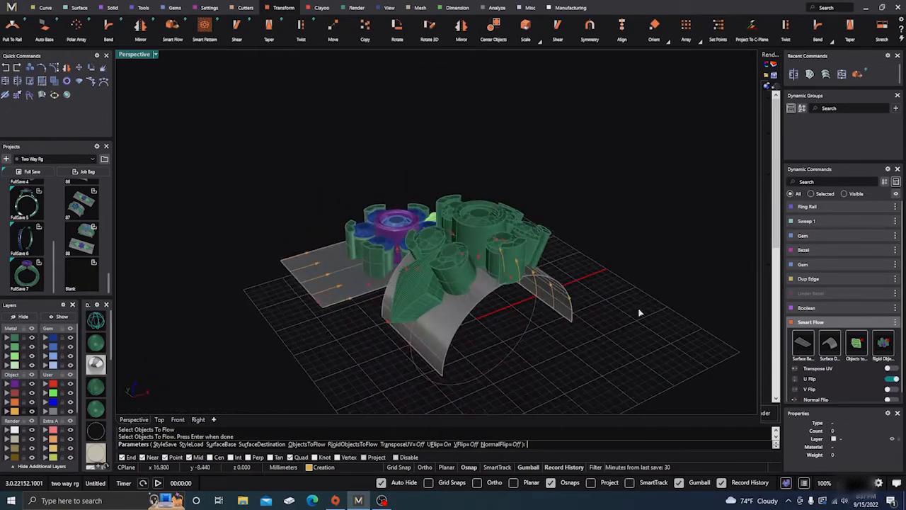
pyautogui.scroll(5, 433, 283)
pyautogui.moveTo(429, 309); pyautogui.dragTo(430, 309, button='right')
pyautogui.scroll(5, 593, 259)
pyautogui.moveTo(593, 259); pyautogui.dragTo(467, 301, button='right')
pyautogui.scroll(-6, 590, 257)
pyautogui.scroll(-6, 557, 283)
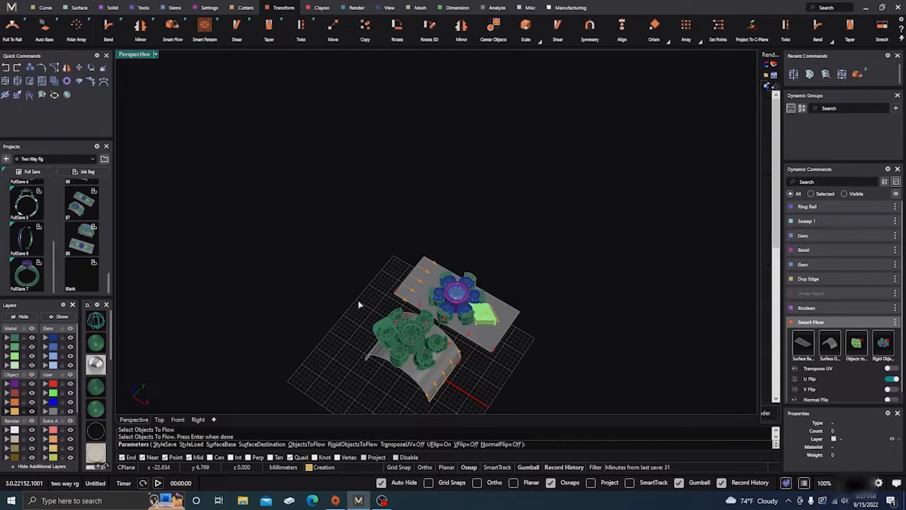
pyautogui.scroll(5, 433, 354)
pyautogui.moveTo(435, 347); pyautogui.dragTo(472, 380, button='right')
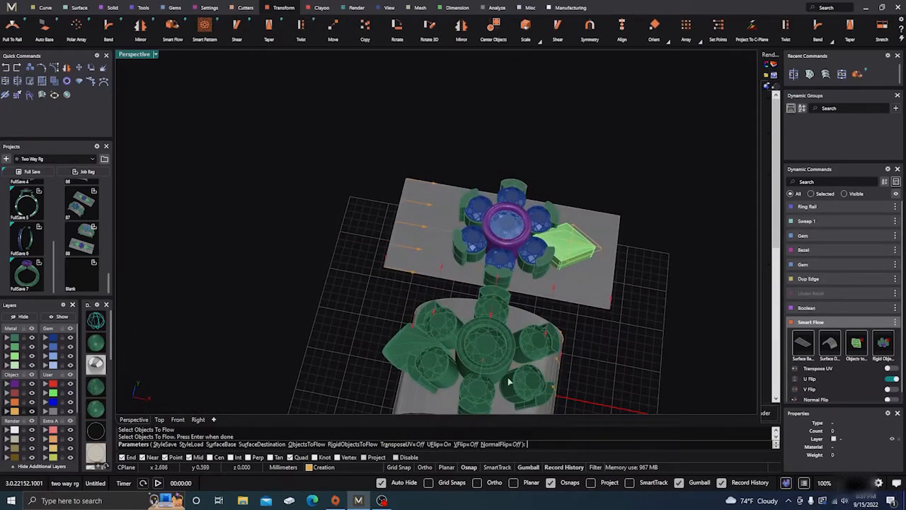
pyautogui.scroll(3, 514, 378)
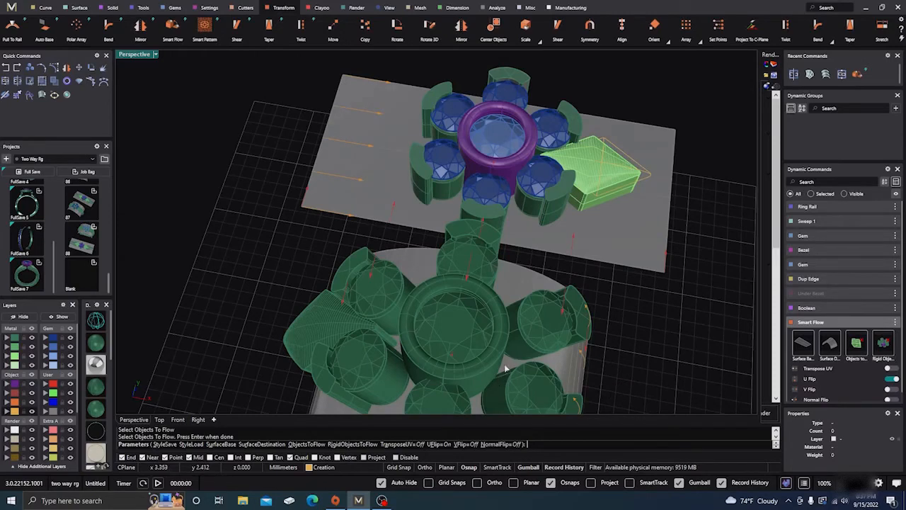
pyautogui.scroll(-4, 408, 314)
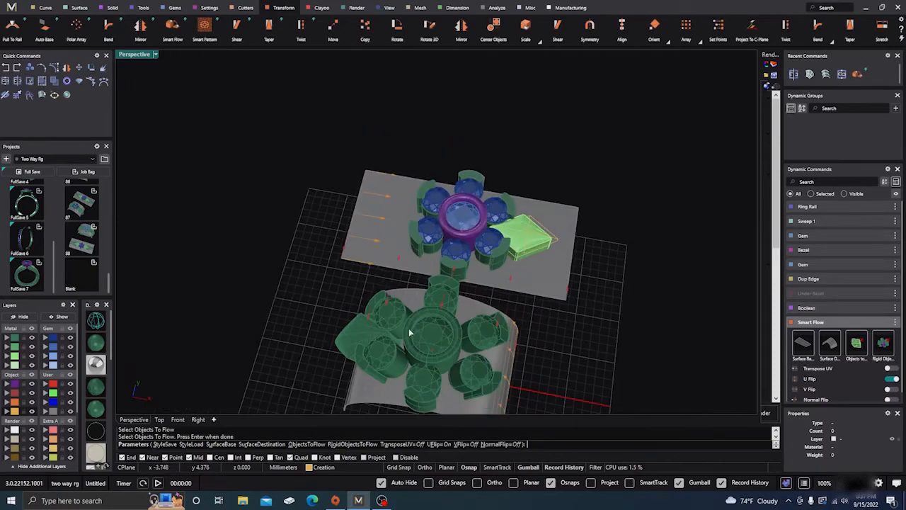
pyautogui.moveTo(408, 328); pyautogui.dragTo(433, 351, button='right')
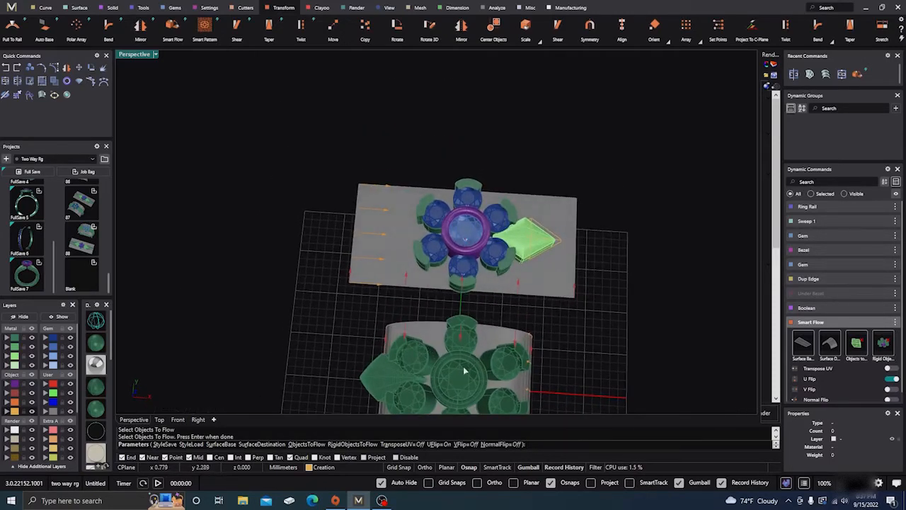
pyautogui.scroll(-2, 464, 370)
pyautogui.scroll(4, 451, 281)
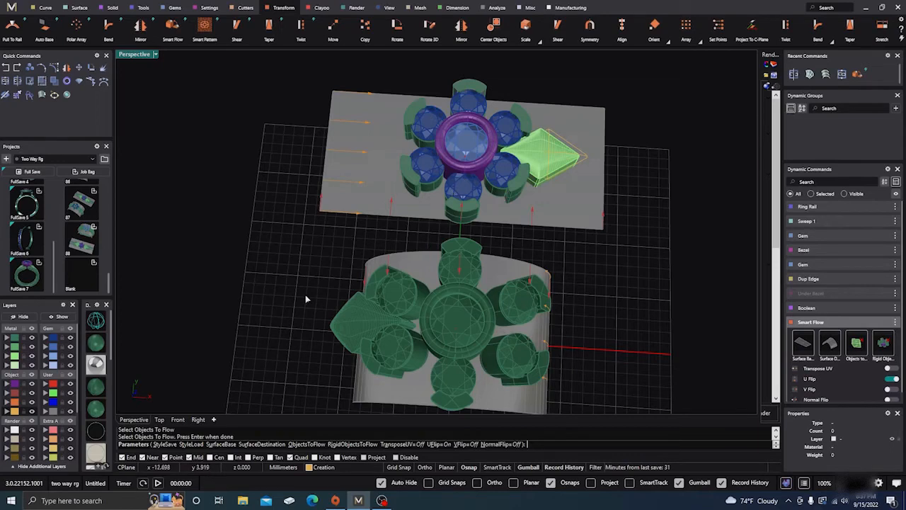
pyautogui.moveTo(305, 298); pyautogui.dragTo(225, 362, button='right')
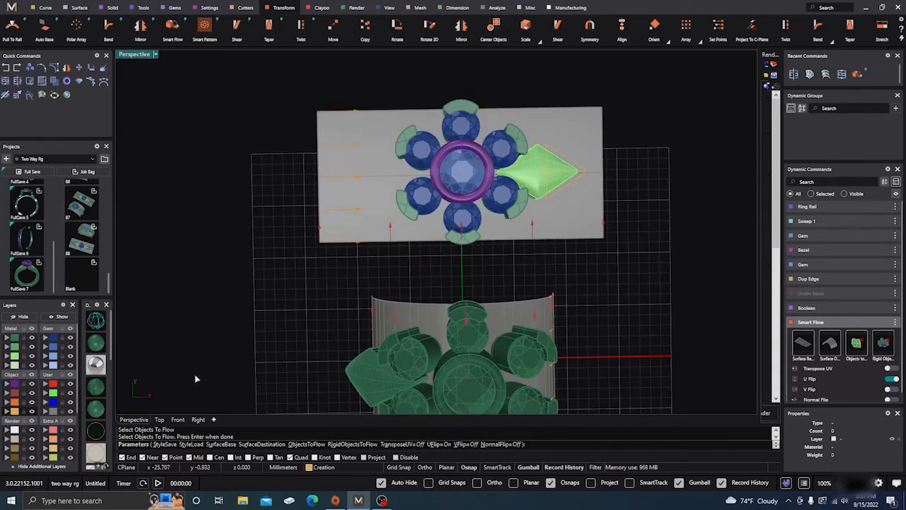
# - Compare the flat layout with the preview from above and accept the Smart Flow
pyautogui.click(160, 420)
pyautogui.scroll(-2, 491, 329)
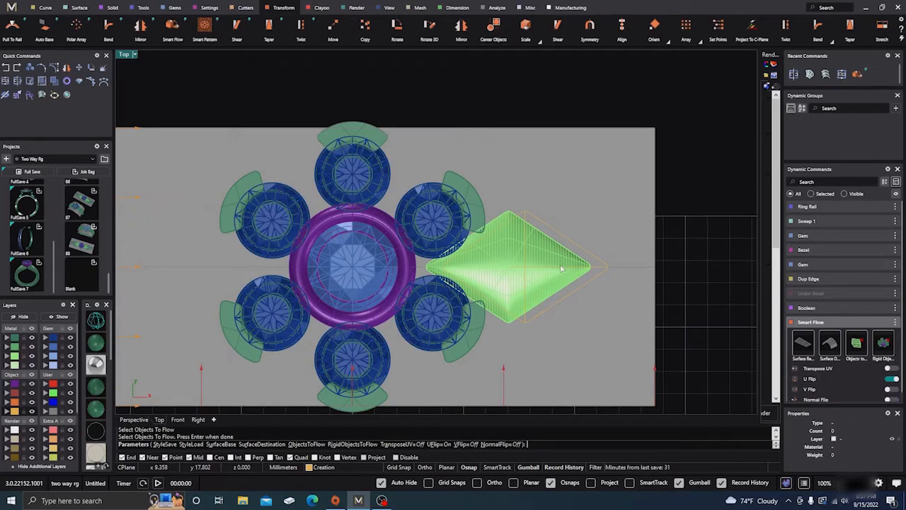
pyautogui.press('Return')
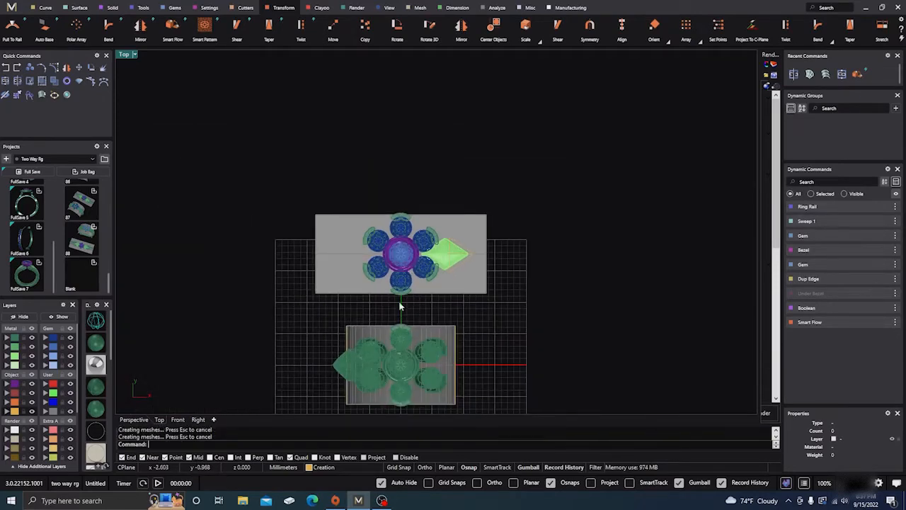
# - Try to move the upper outer gem beside the diamond solid, with its bezel, slightly toward the center stone
pyautogui.scroll(5, 407, 274)
pyautogui.scroll(3, 407, 275)
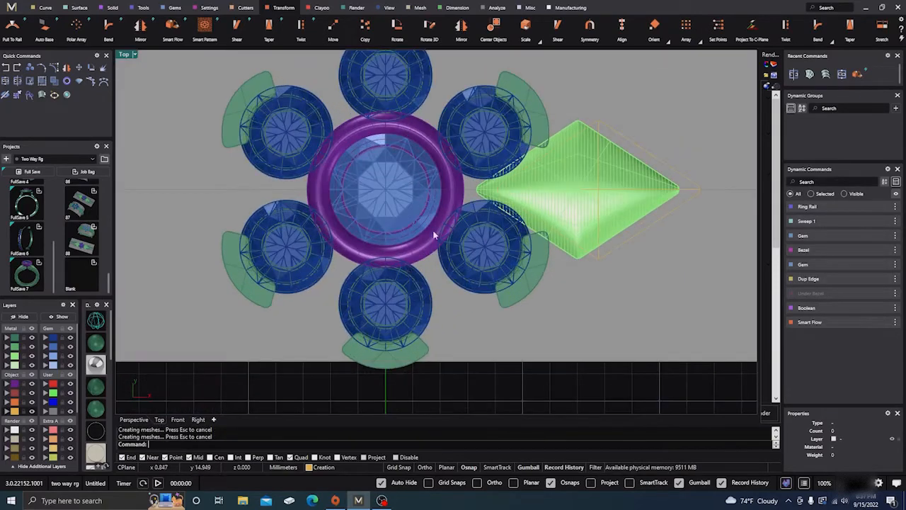
pyautogui.click(533, 99)
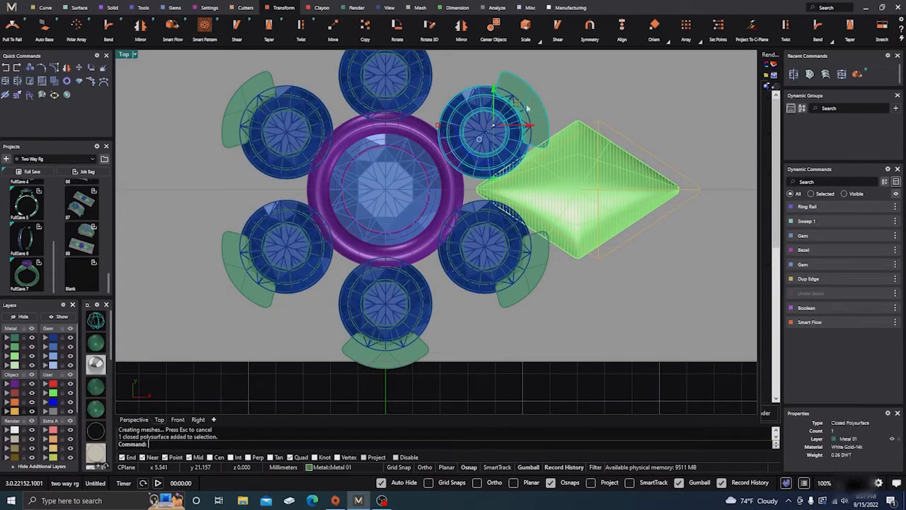
pyautogui.keyDown('shift'); pyautogui.click(467, 143); pyautogui.keyUp('shift')
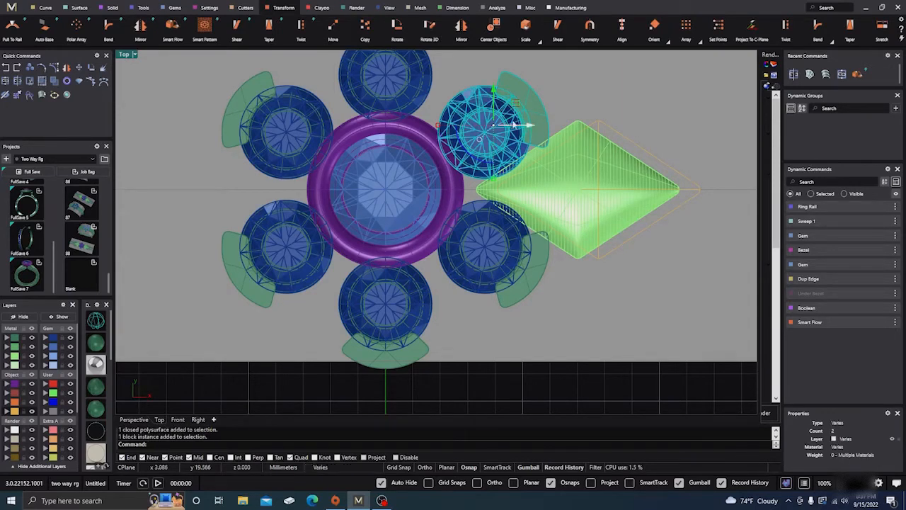
pyautogui.moveTo(518, 106); pyautogui.dragTo(513, 107)
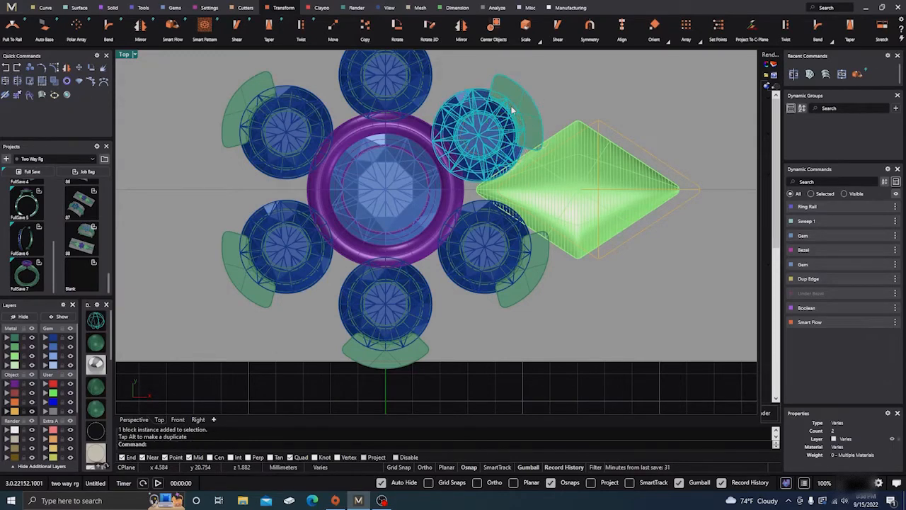
pyautogui.click(451, 283)
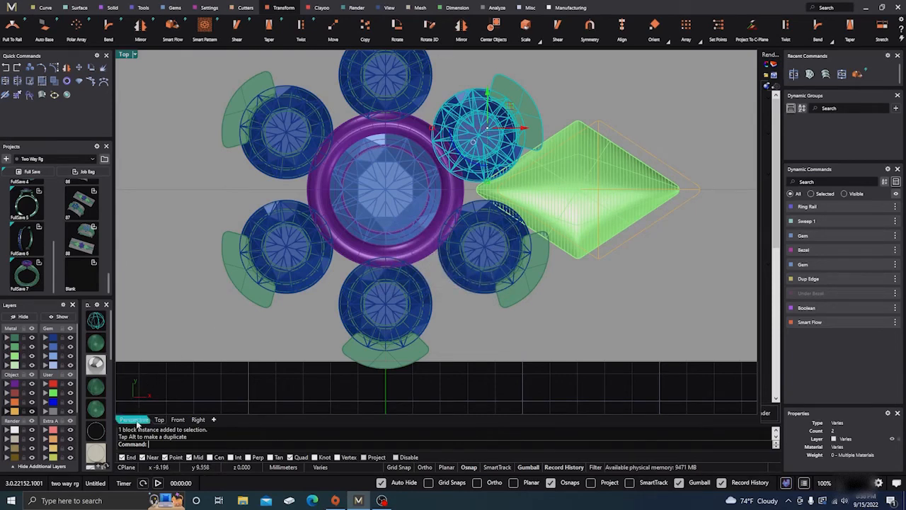
# - Check the flowed cluster in perspective and undo both the gem-and-bezel move and the Smart Flow
pyautogui.click(134, 419)
pyautogui.moveTo(486, 376); pyautogui.dragTo(481, 347, button='right')
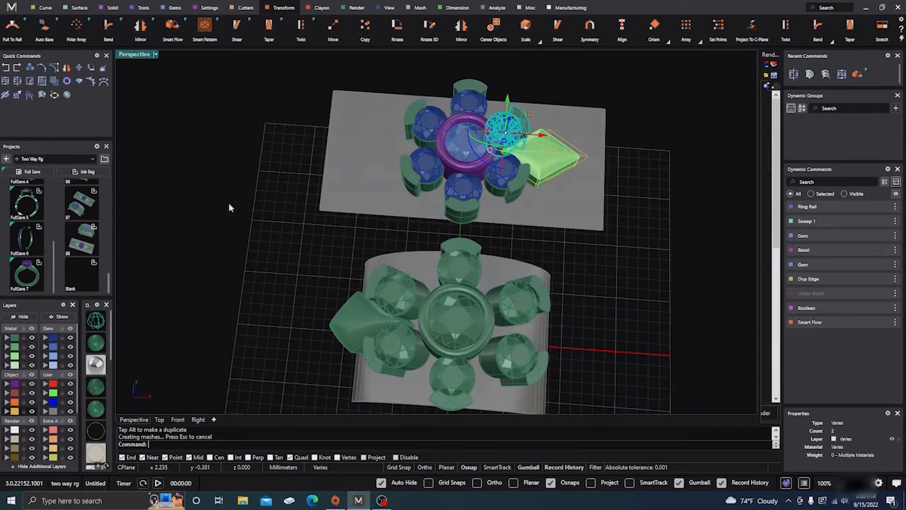
pyautogui.click(6, 67)
pyautogui.click(6, 67)
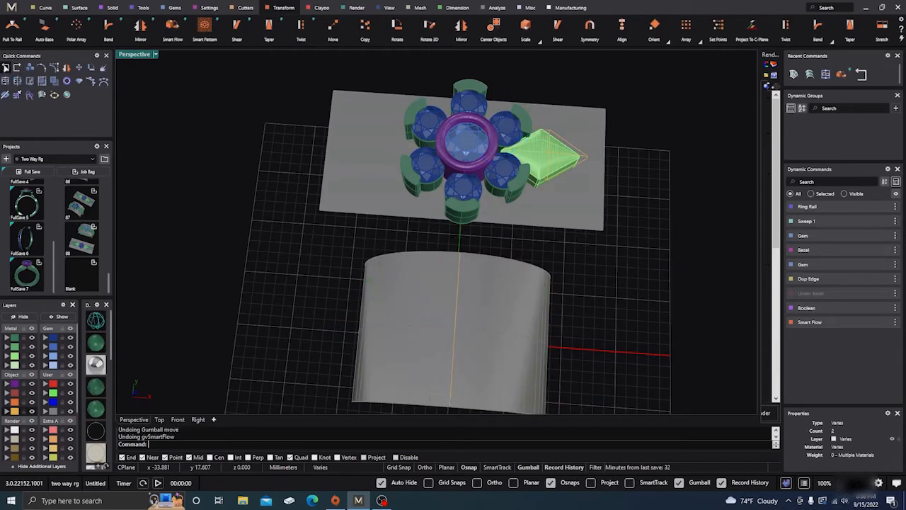
# - Delete the two outer gems and their bezels on the side of the flat cluster opposite the diamond solid
pyautogui.moveTo(214, 247); pyautogui.dragTo(246, 286, button='right')
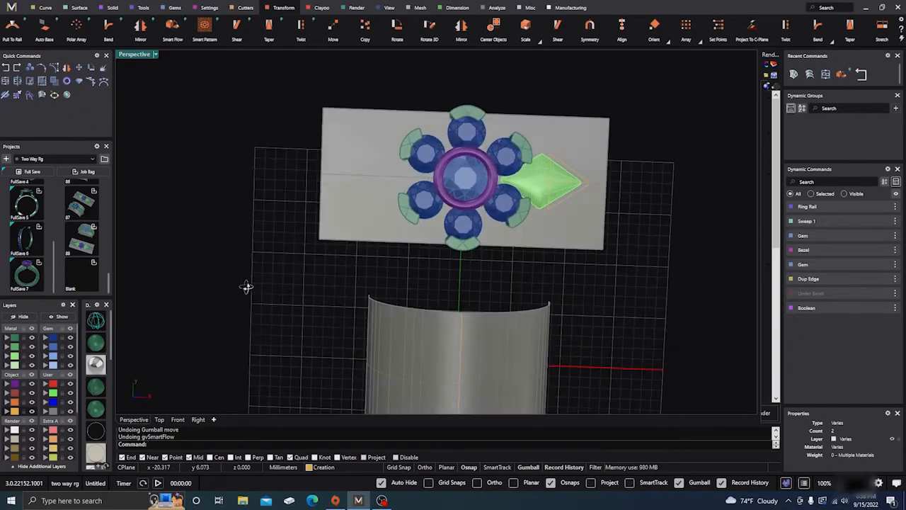
pyautogui.click(159, 419)
pyautogui.moveTo(489, 364); pyautogui.dragTo(495, 386, button='right')
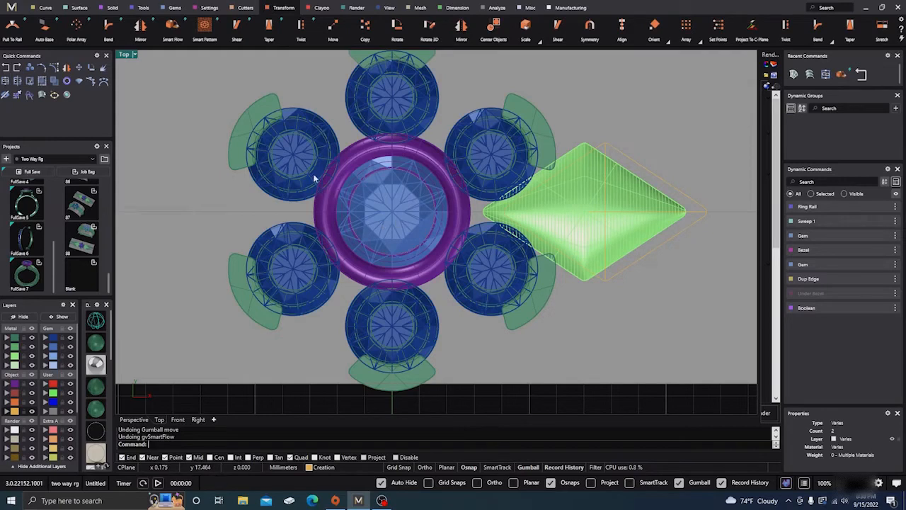
pyautogui.click(287, 154)
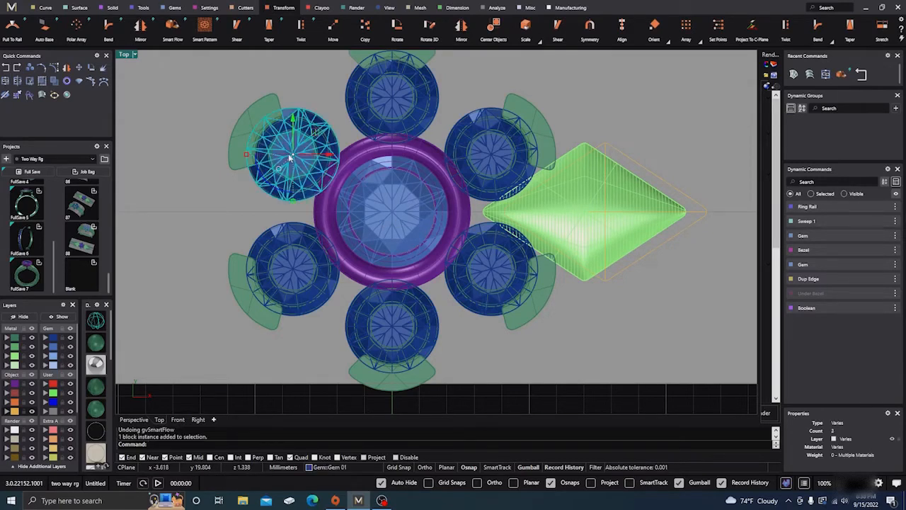
pyautogui.press('Delete')
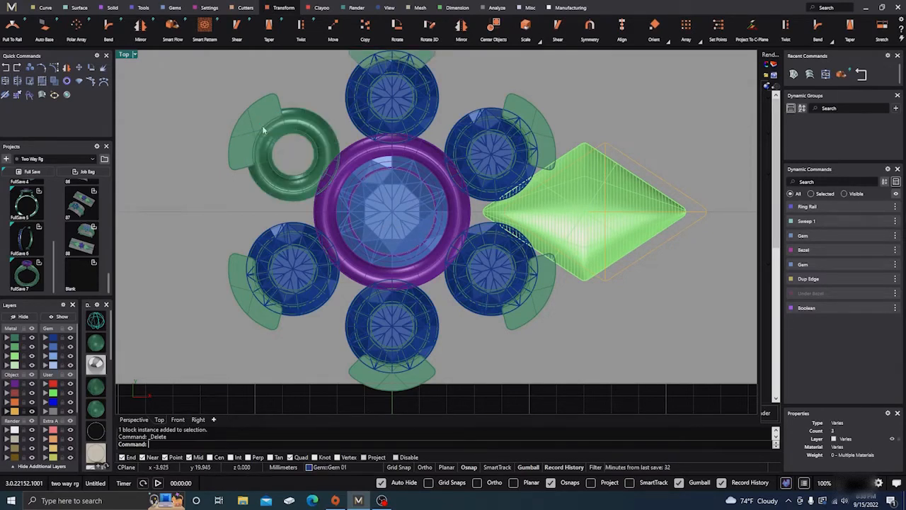
pyautogui.click(262, 126)
pyautogui.press('Delete')
pyautogui.click(279, 242)
pyautogui.click(320, 238)
pyautogui.press('Delete')
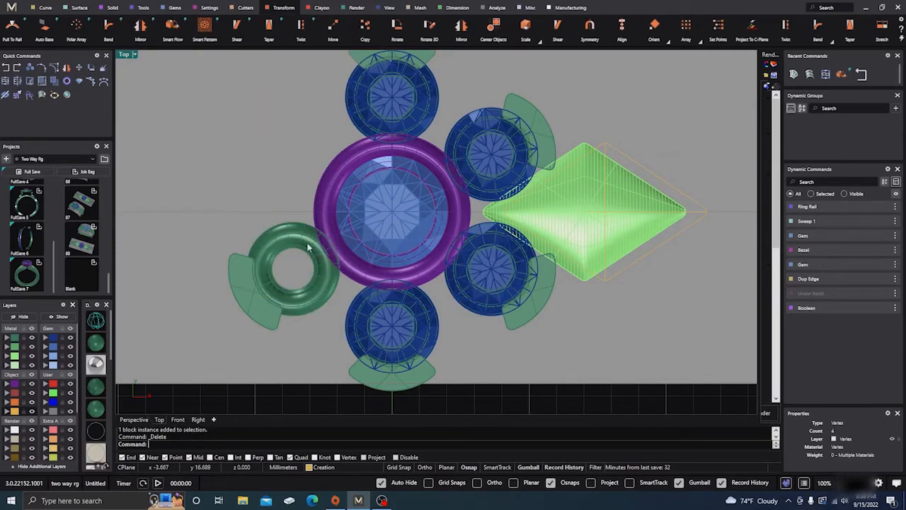
pyautogui.click(312, 248)
pyautogui.press('Delete')
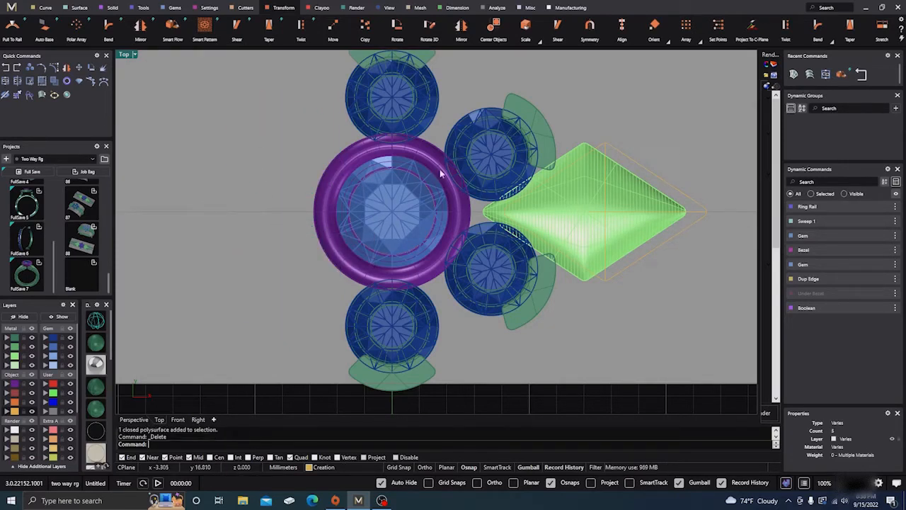
# - Move the upper outer gem beside the diamond solid, with its bezel, slightly toward the center stone, accepting the broken history
pyautogui.click(510, 147)
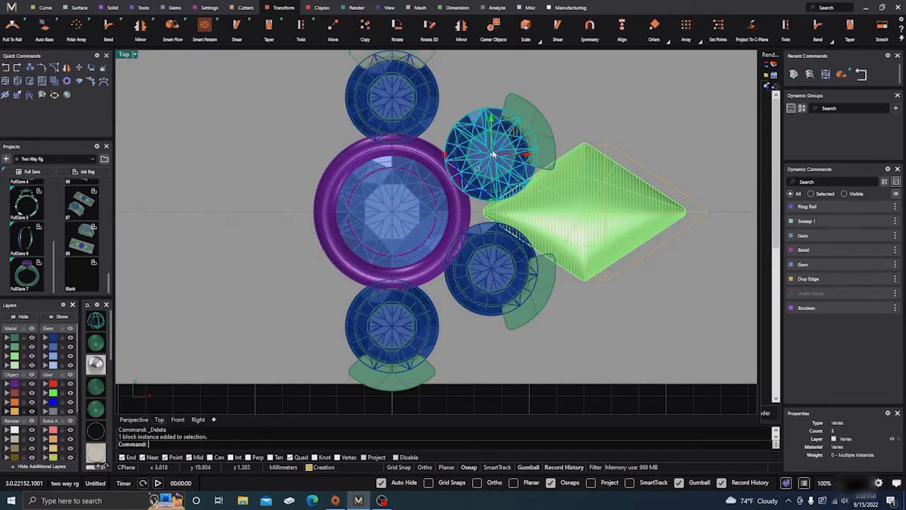
pyautogui.keyDown('shift'); pyautogui.click(534, 127); pyautogui.keyUp('shift')
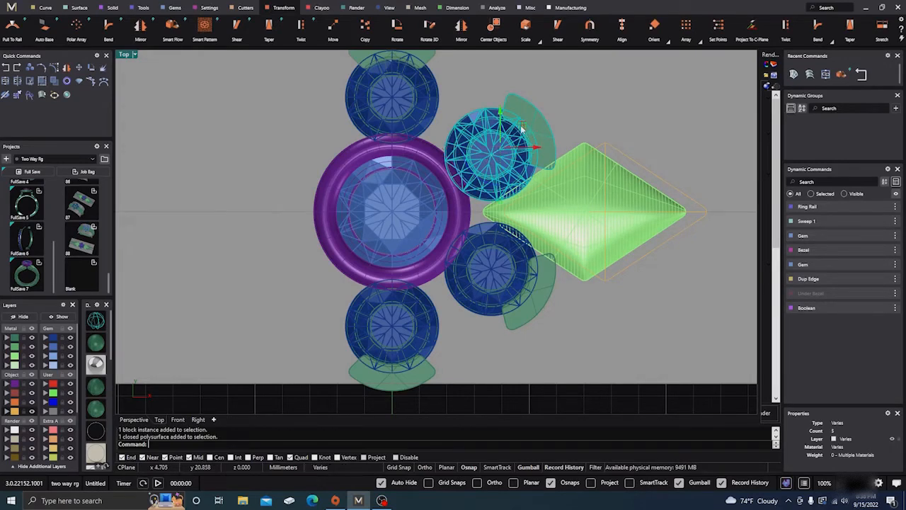
pyautogui.moveTo(522, 127); pyautogui.dragTo(516, 130)
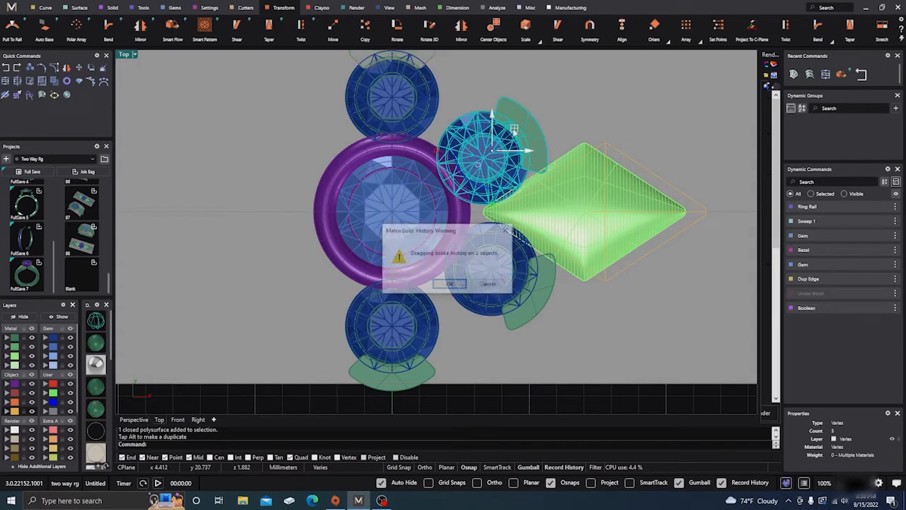
pyautogui.click(450, 284)
# - Move the lower outer gem beside the diamond solid, with its bezel, slightly toward the center stone, accepting the broken history
pyautogui.click(484, 267)
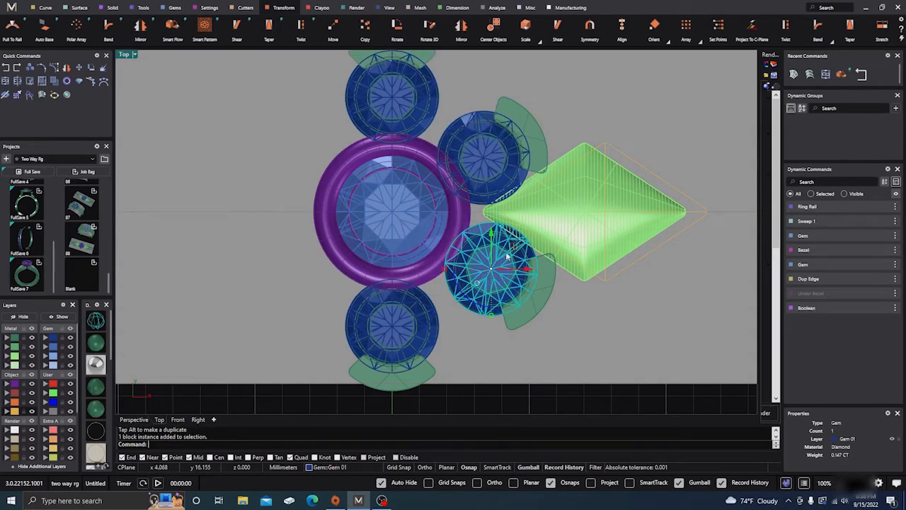
pyautogui.keyDown('shift'); pyautogui.click(516, 253); pyautogui.keyUp('shift')
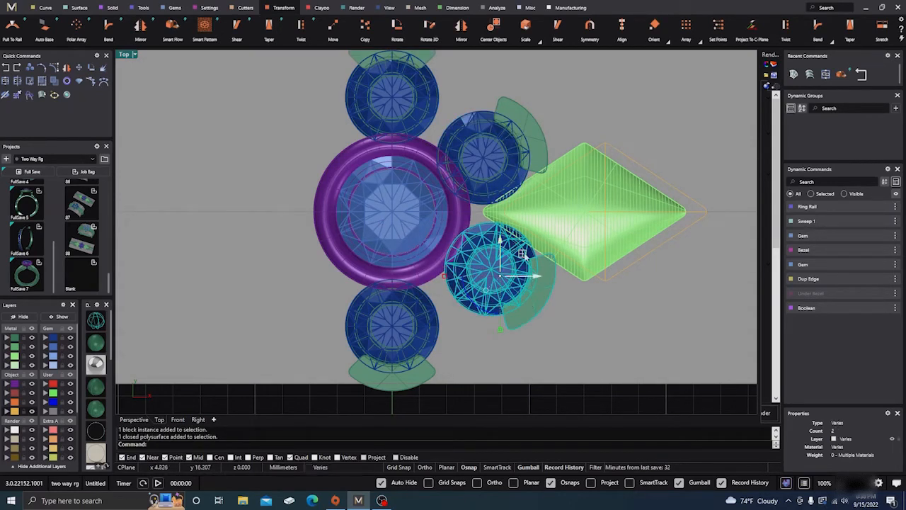
pyautogui.moveTo(520, 252); pyautogui.dragTo(521, 252)
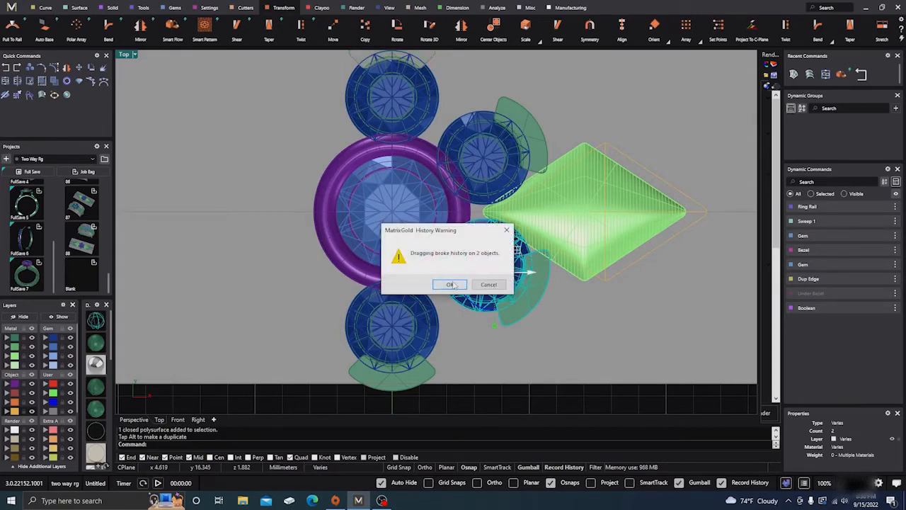
pyautogui.click(455, 284)
pyautogui.scroll(-4, 313, 292)
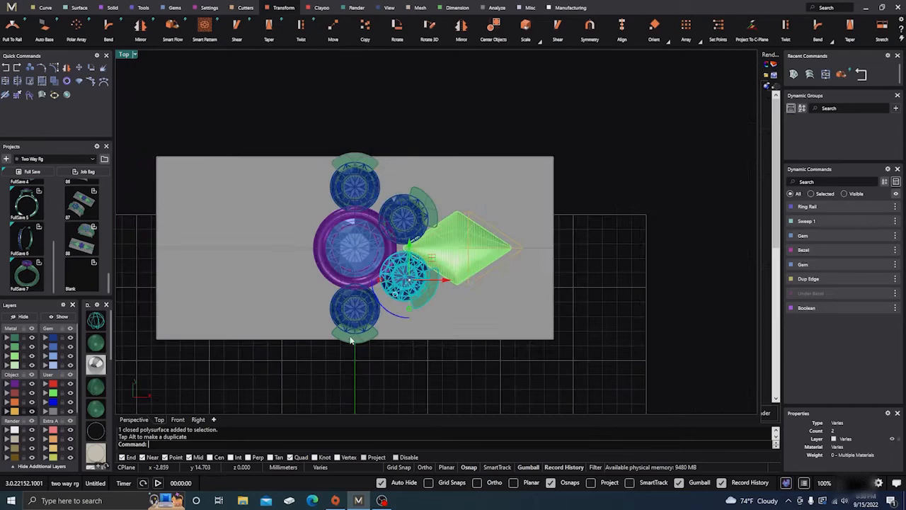
pyautogui.click(578, 289)
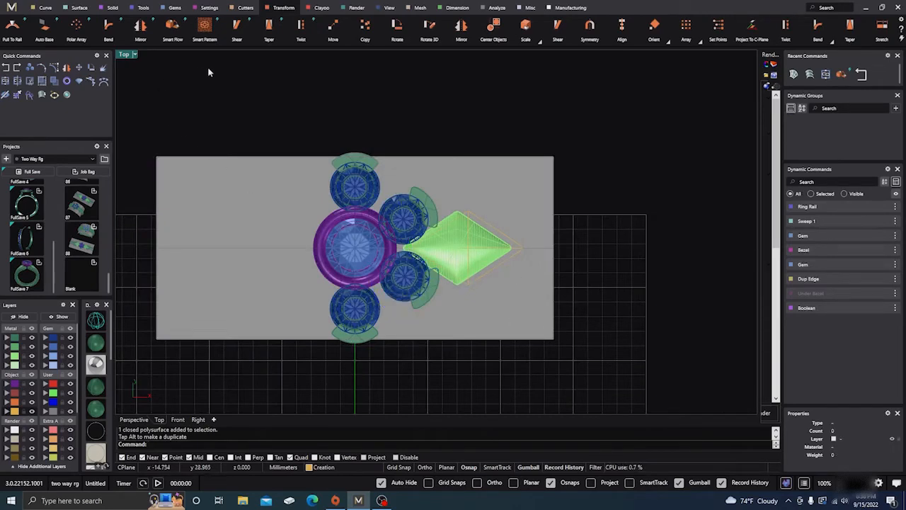
# - Start a Smart Flow in perspective with the flat rectangle as base surface and the curved ring surface as destination
pyautogui.click(140, 420)
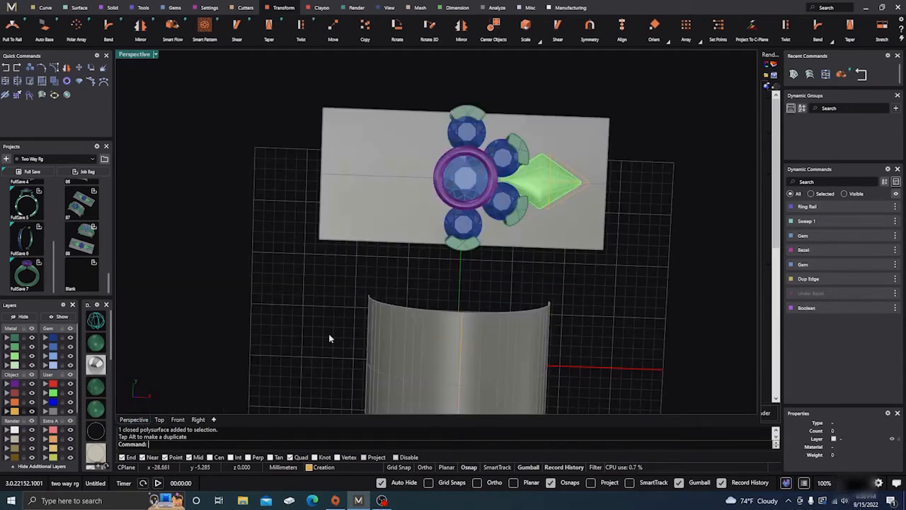
pyautogui.scroll(-4, 385, 329)
pyautogui.moveTo(386, 331); pyautogui.dragTo(379, 293, button='right')
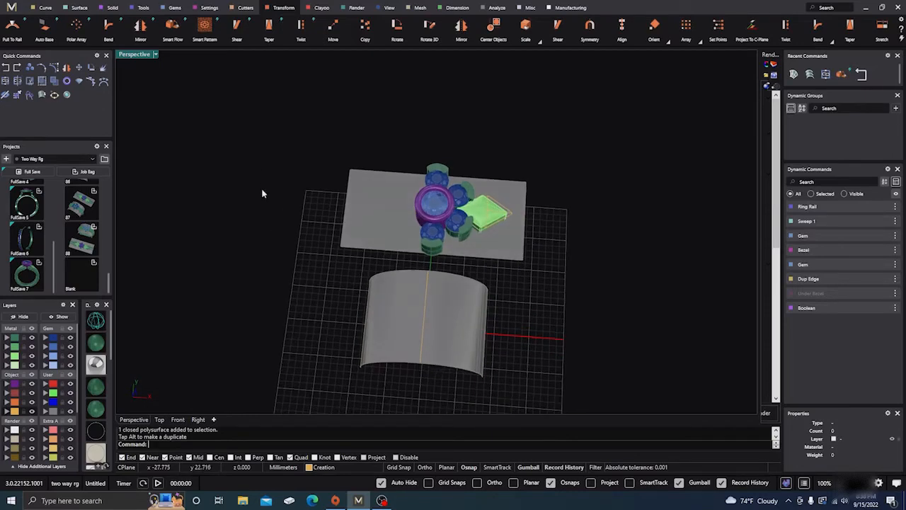
pyautogui.moveTo(605, 323); pyautogui.dragTo(489, 271, button='right')
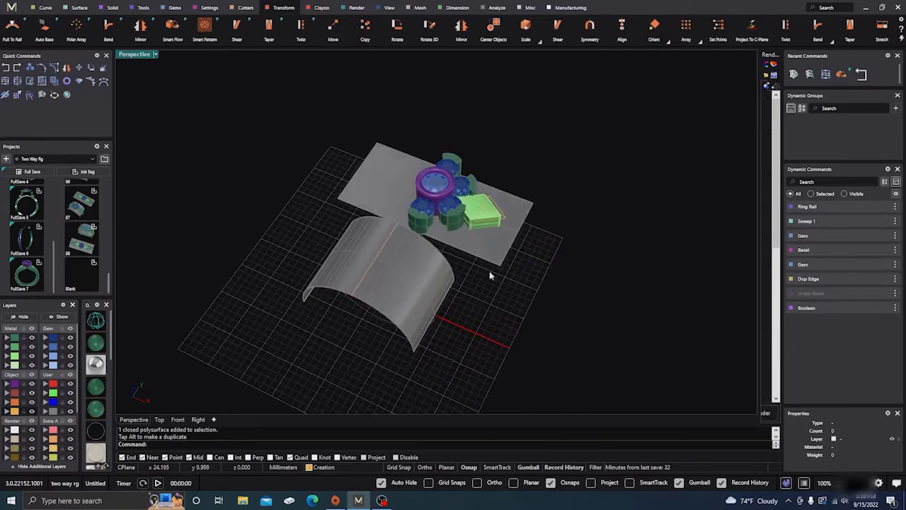
pyautogui.click(173, 26)
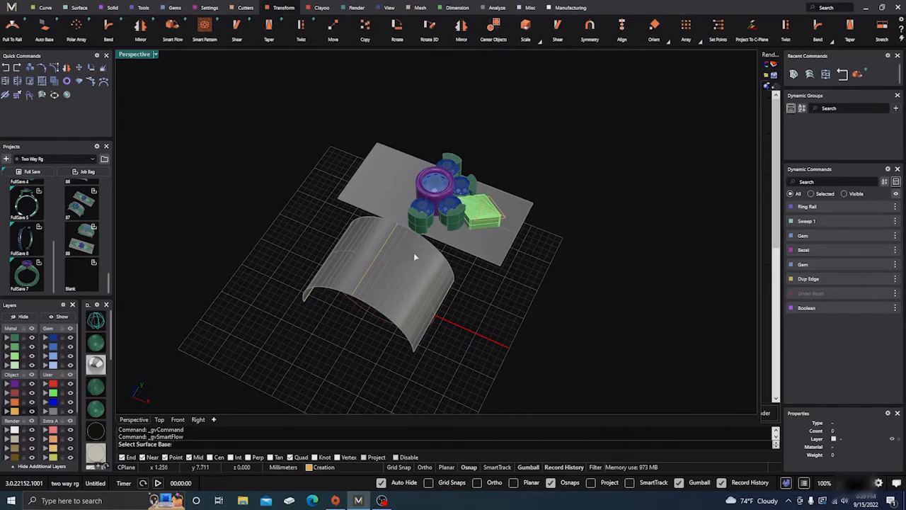
pyautogui.scroll(2, 429, 256)
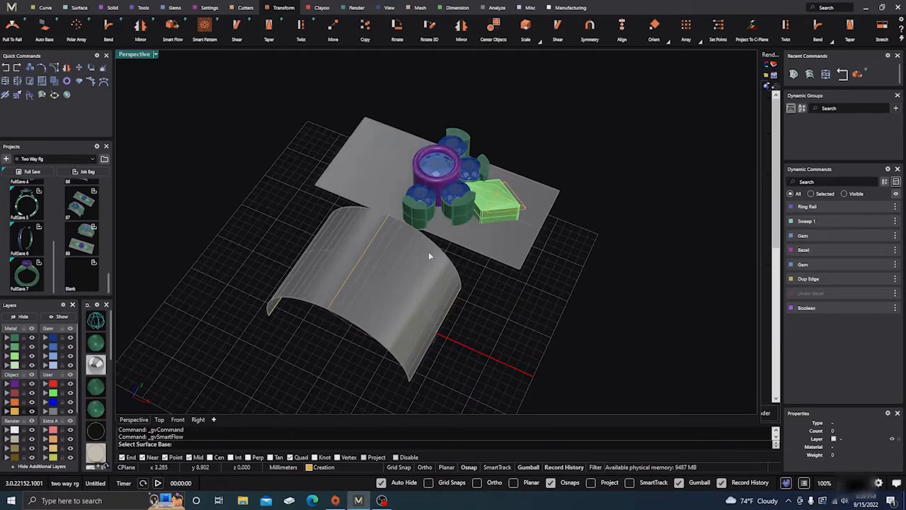
pyautogui.click(490, 248)
pyautogui.click(417, 298)
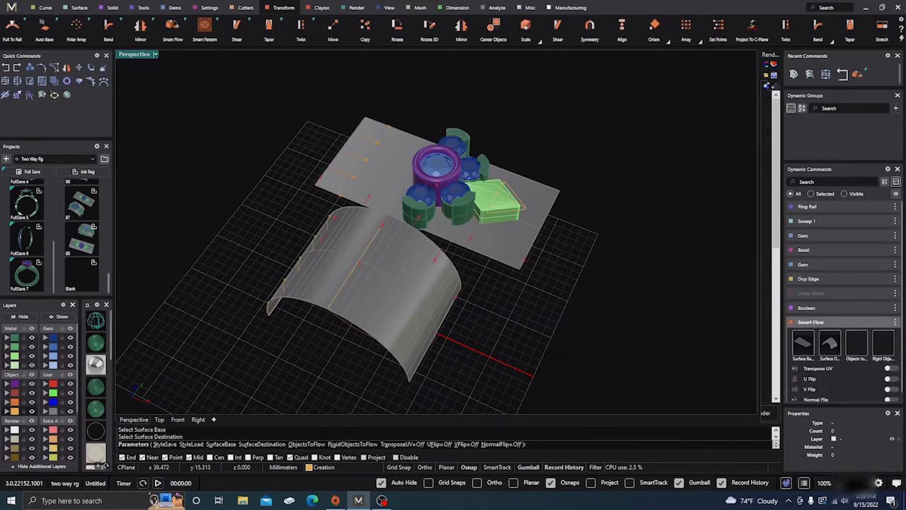
# - Set the center gem and bezel and the two gems and bezels beside the diamond solid as rigid objects to flow
pyautogui.click(883, 343)
pyautogui.click(452, 175)
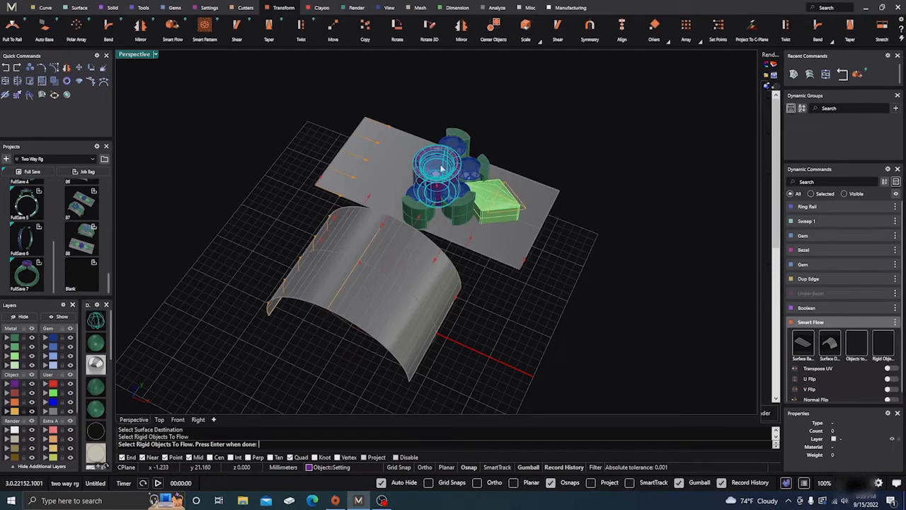
pyautogui.click(456, 193)
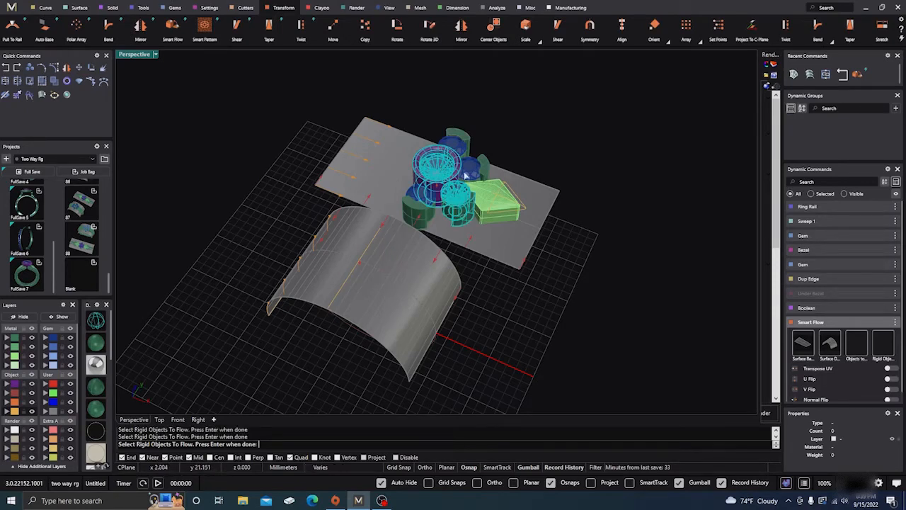
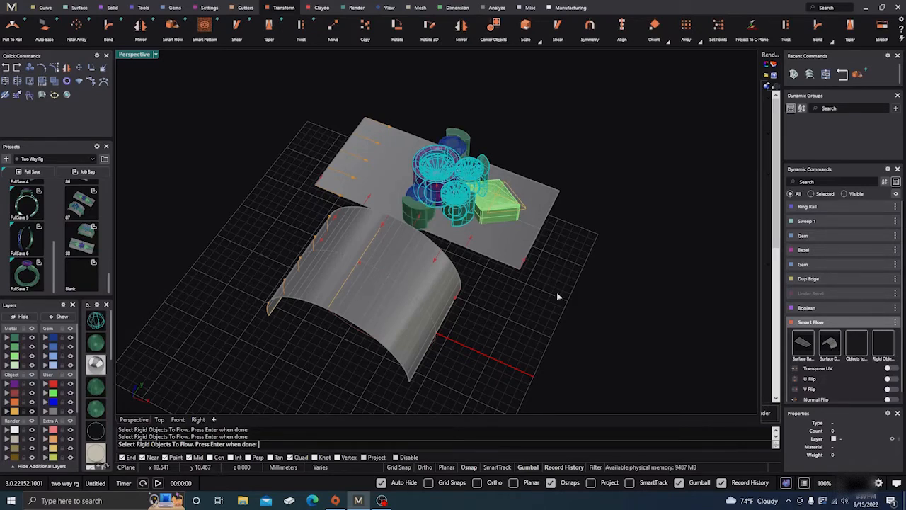
pyautogui.press('Return')
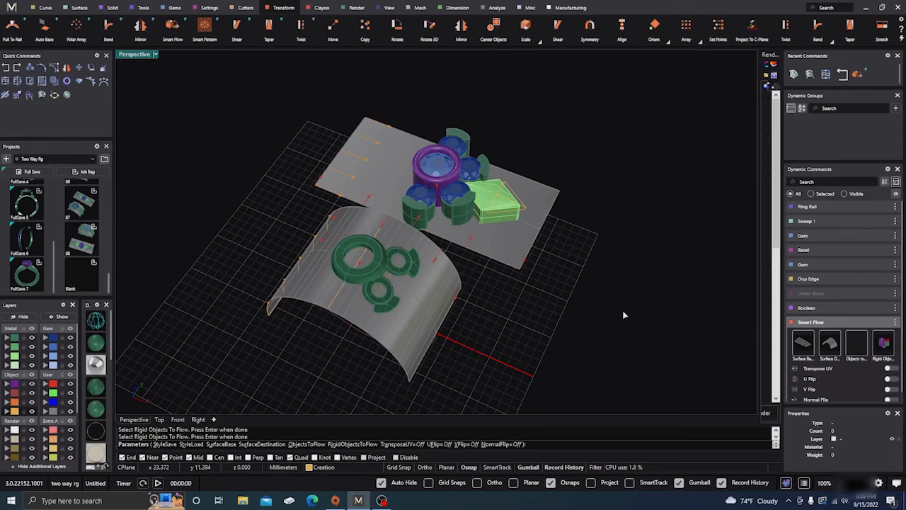
# - Add the diamond solid as a non-rigid object to flow and turn on U Flip
pyautogui.click(856, 343)
pyautogui.click(488, 198)
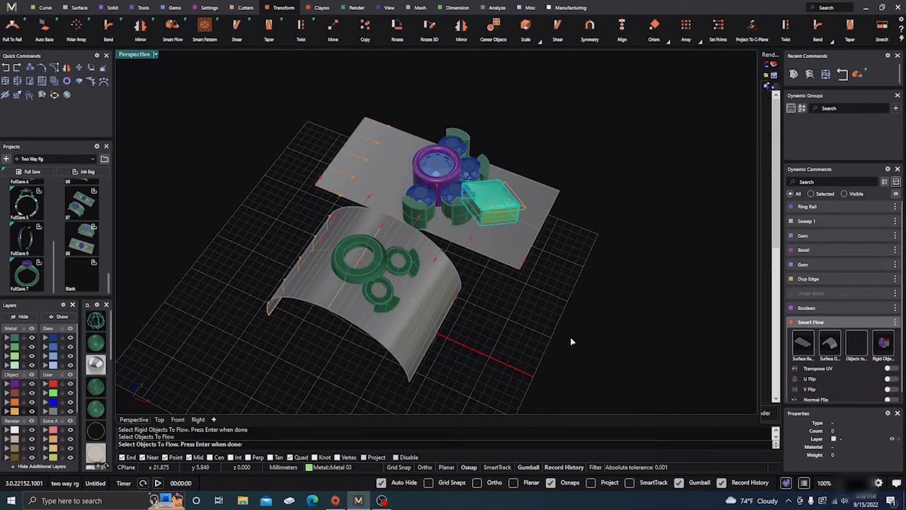
pyautogui.press('Return')
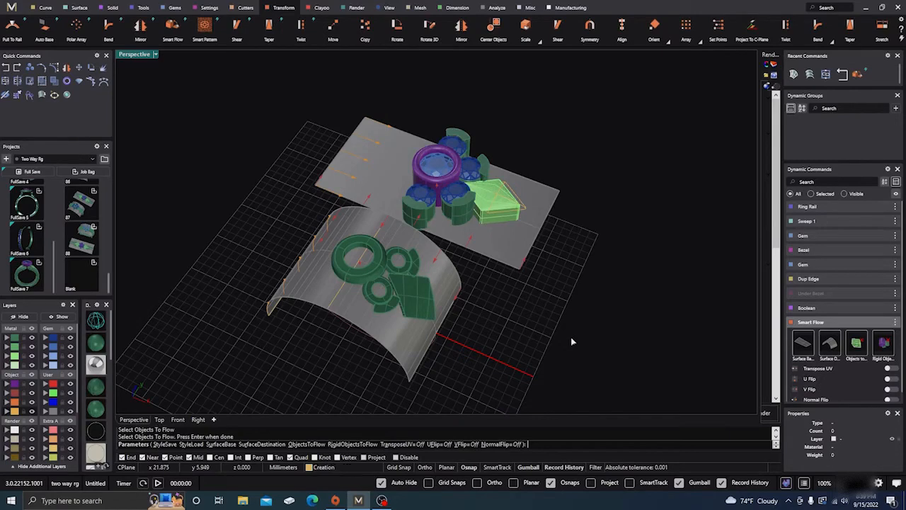
pyautogui.click(889, 379)
# - Inspect the gaps between the flowed gems and center bezel against the flat layout, and accept the Smart Flow
pyautogui.moveTo(485, 360); pyautogui.dragTo(449, 224, button='right')
pyautogui.scroll(8, 429, 279)
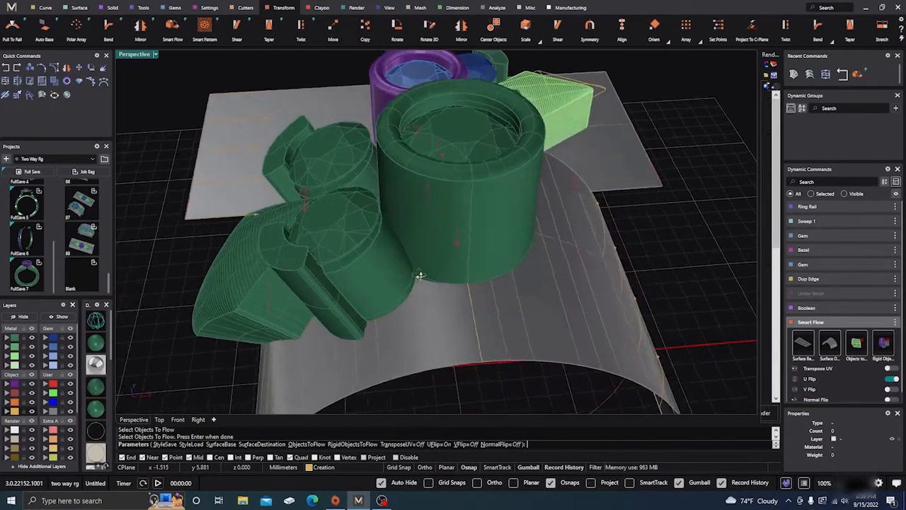
pyautogui.scroll(3, 352, 202)
pyautogui.scroll(-10, 352, 205)
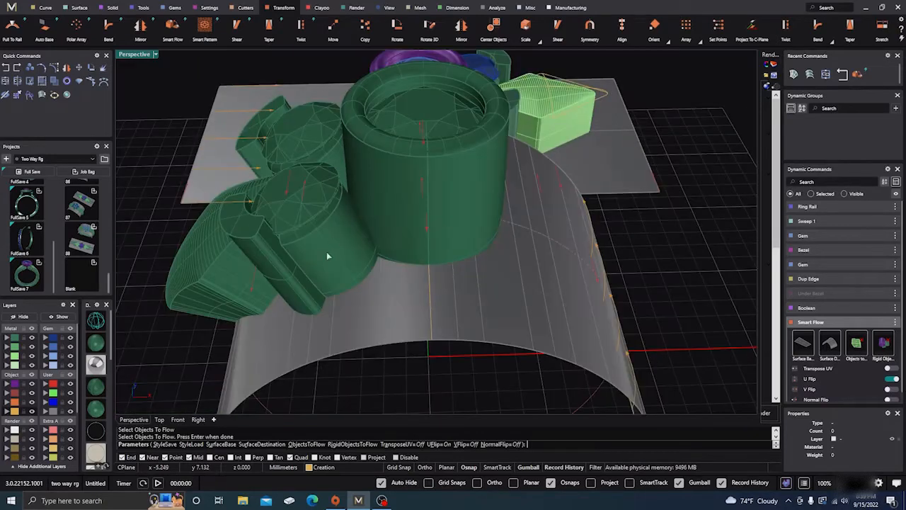
pyautogui.scroll(-8, 376, 267)
pyautogui.moveTo(443, 300); pyautogui.dragTo(437, 346, button='right')
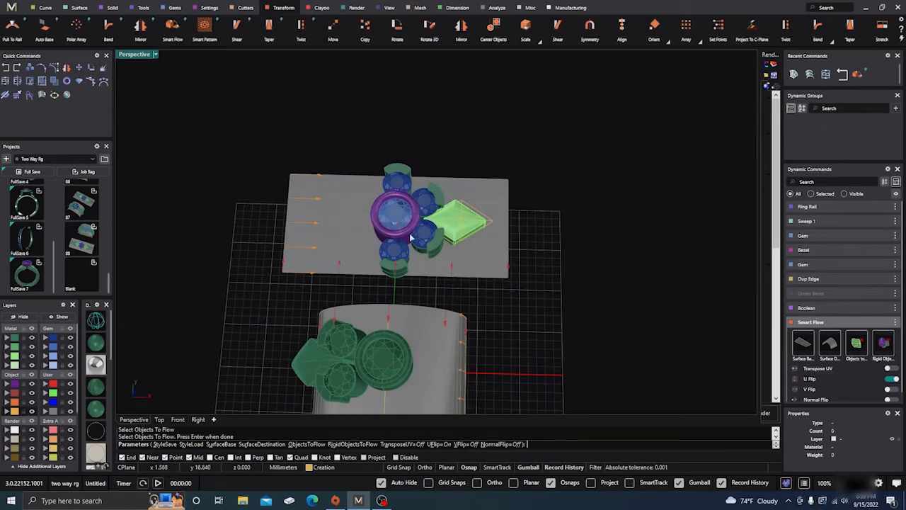
pyautogui.scroll(2, 411, 238)
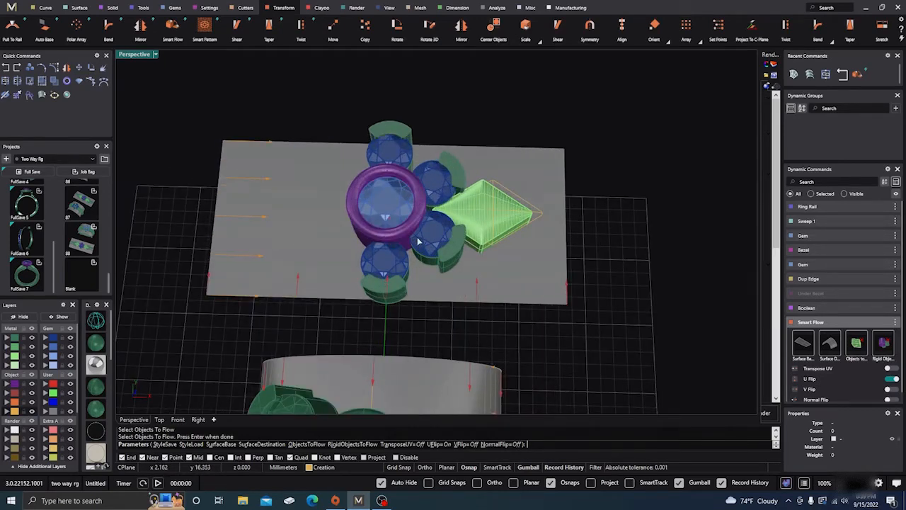
pyautogui.press('Return')
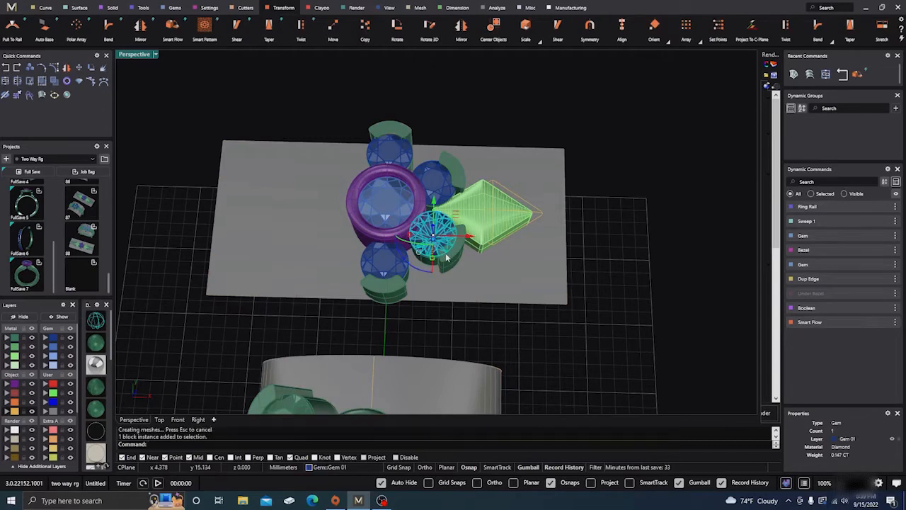
# - In the top view, move the lower gem and bezel beside the diamond solid a little closer to the center bezel
pyautogui.keyDown('shift'); pyautogui.click(446, 258); pyautogui.keyUp('shift')
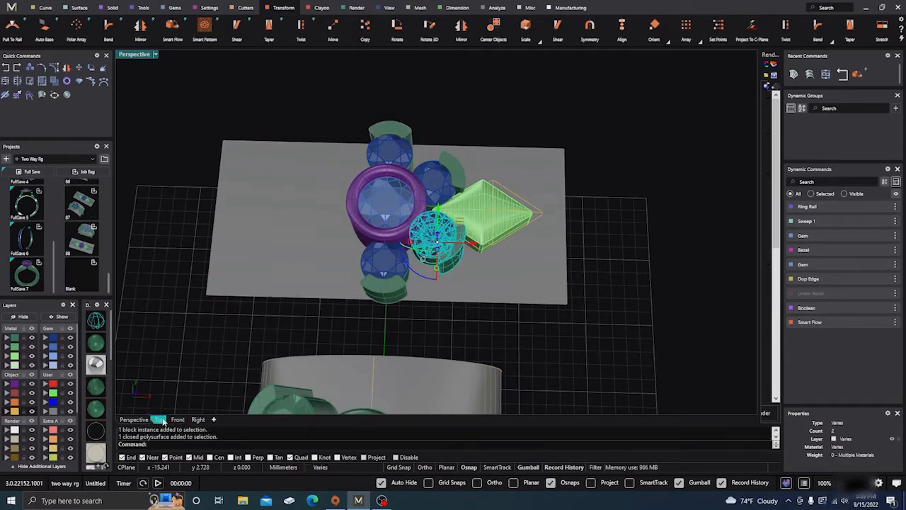
pyautogui.click(159, 419)
pyautogui.scroll(3, 386, 276)
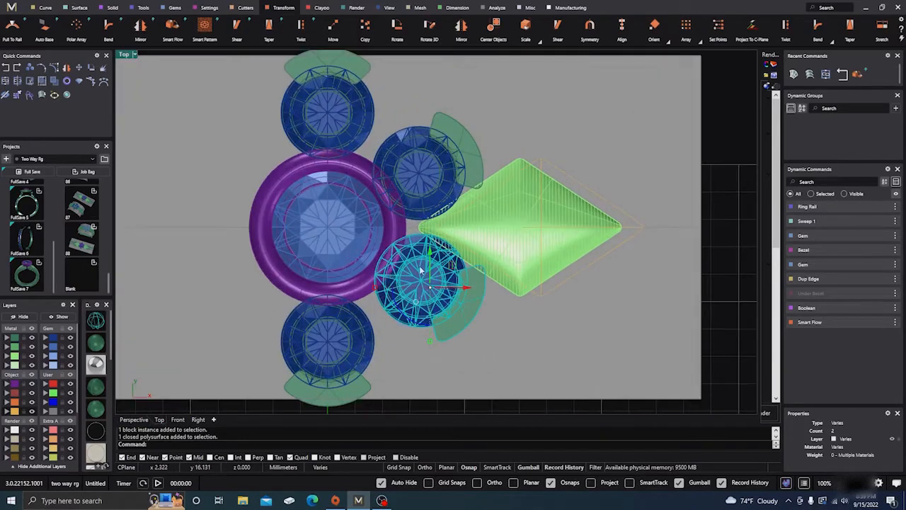
pyautogui.moveTo(451, 277); pyautogui.dragTo(446, 262)
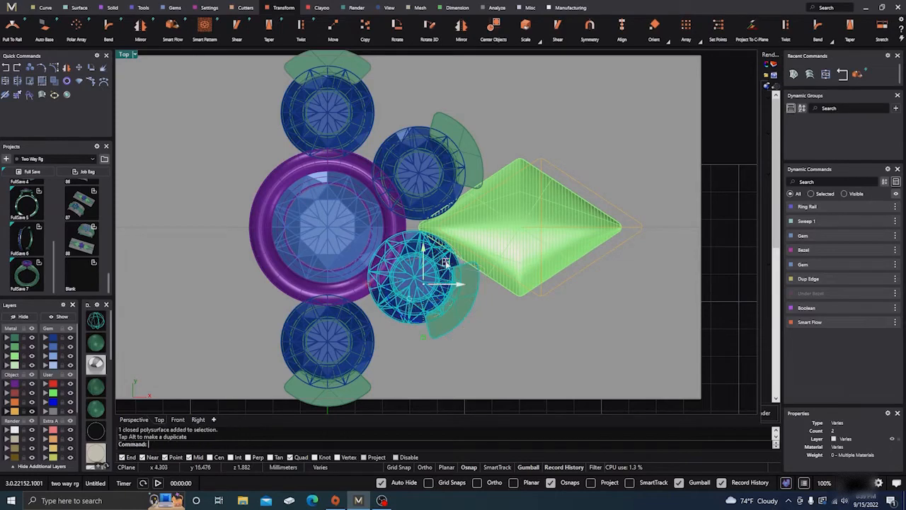
# - Move the upper gem and bezel beside the diamond solid a matching distance closer to the center bezel
pyautogui.click(422, 177)
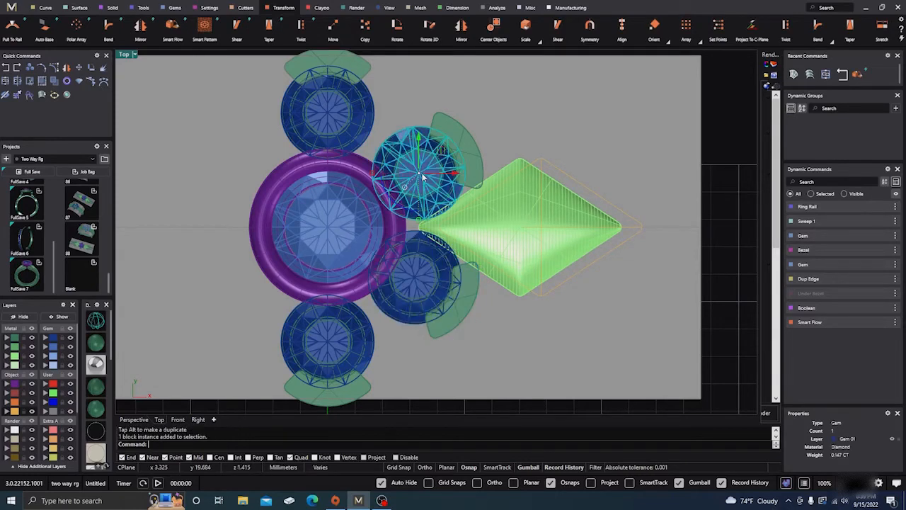
pyautogui.keyDown('shift'); pyautogui.click(457, 134); pyautogui.keyUp('shift')
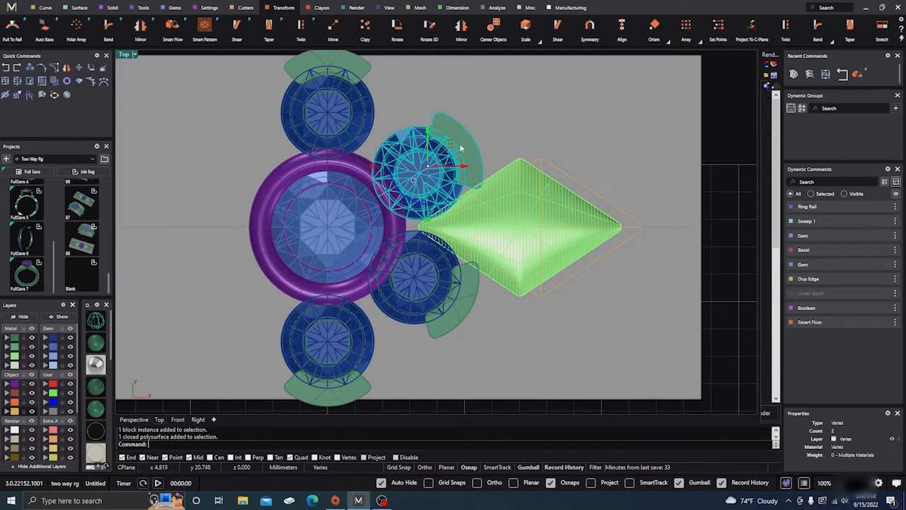
pyautogui.moveTo(460, 141); pyautogui.dragTo(447, 146)
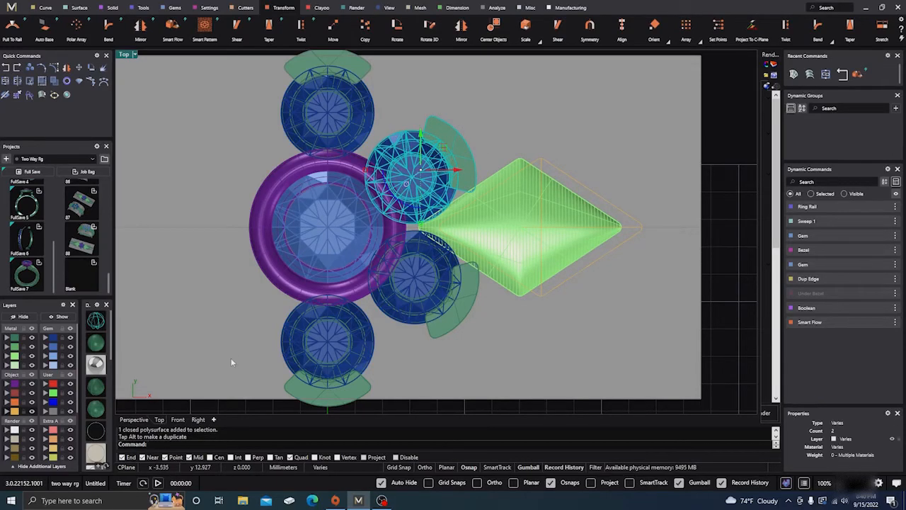
# - Examine in perspective how closely the flowed gems and bezels sit against the center bezel on the curved surface
pyautogui.click(145, 419)
pyautogui.scroll(-3, 377, 322)
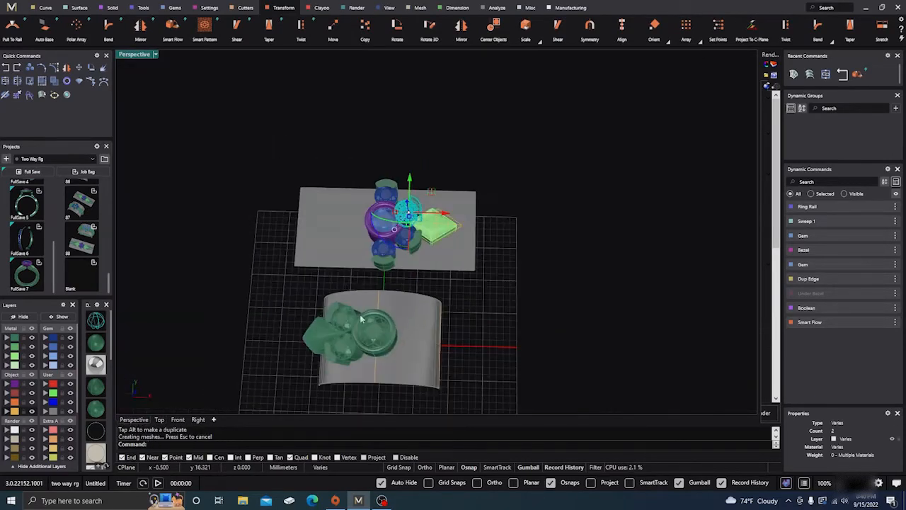
pyautogui.scroll(6, 413, 299)
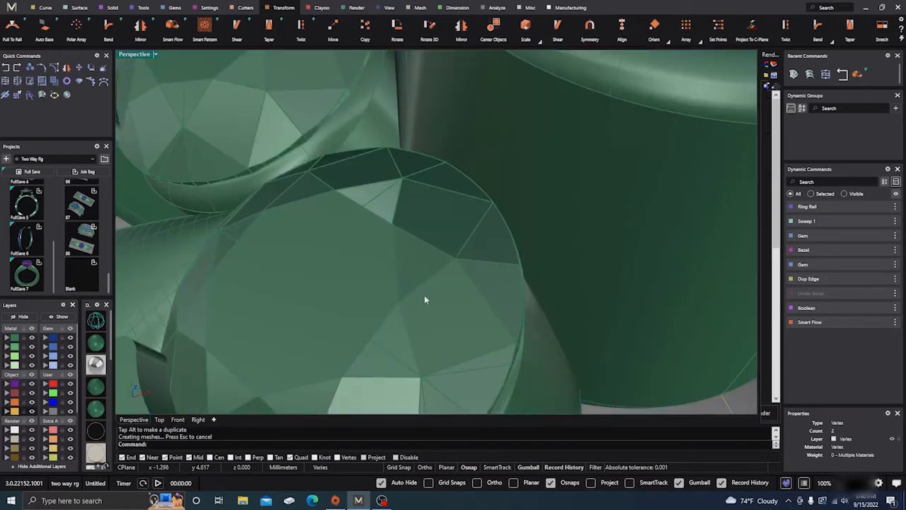
pyautogui.scroll(-4, 424, 298)
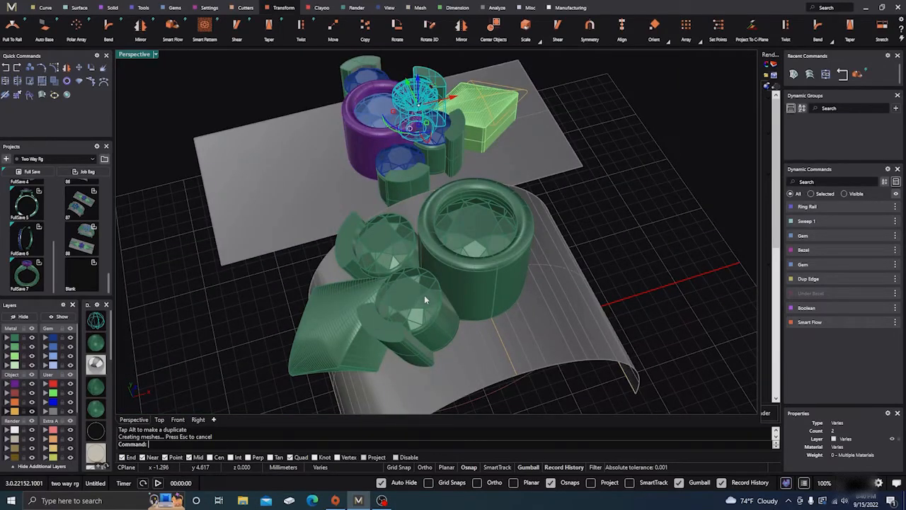
pyautogui.click(589, 273)
pyautogui.moveTo(634, 279); pyautogui.dragTo(588, 265, button='right')
pyautogui.scroll(-2, 610, 262)
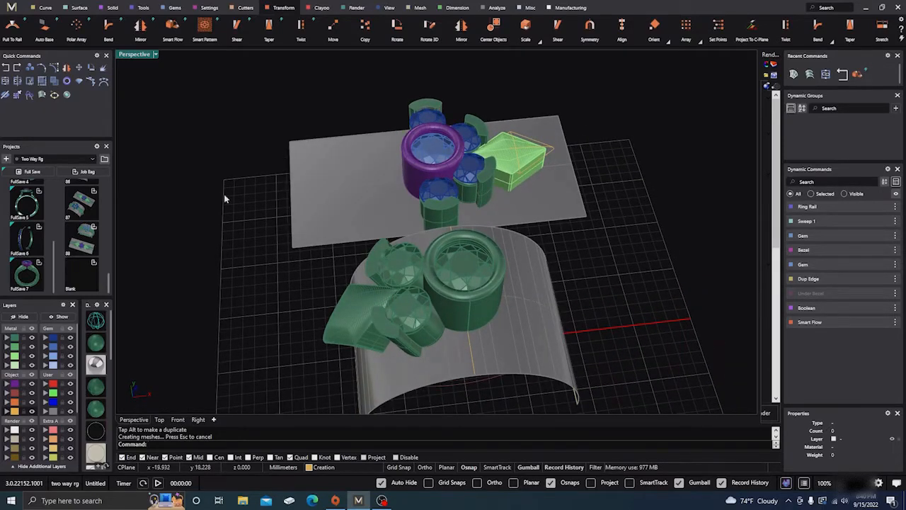
# - Delete the flowed gems, bezels and diamond solid from the curved ring surface
pyautogui.click(401, 305)
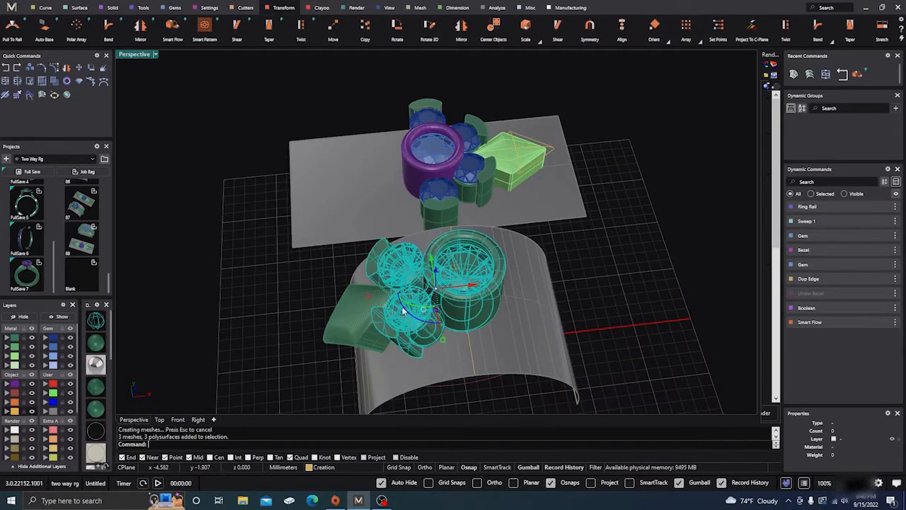
pyautogui.press('Delete')
pyautogui.click(382, 310)
pyautogui.press('Delete')
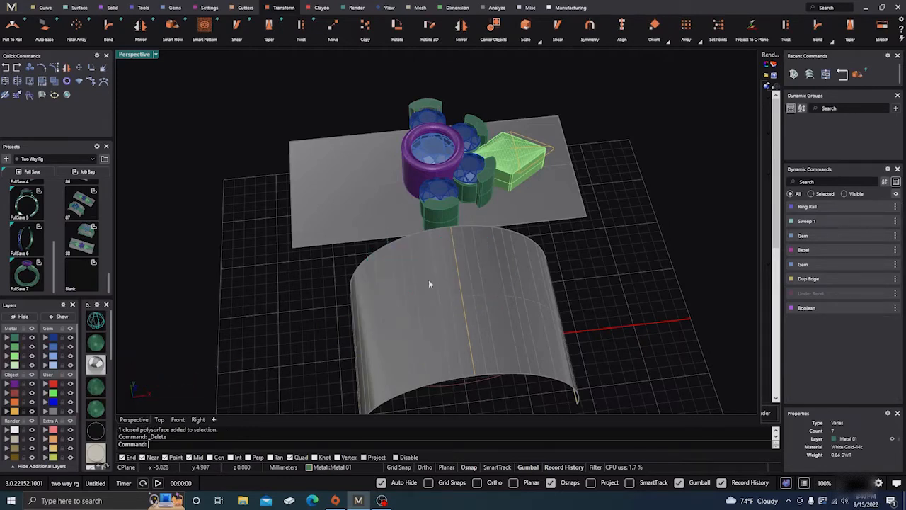
# - Try a Smart Flow of the center gem and bezel plus two adjacent gems and bezels as rigid objects onto the curved surface, with U Flip on
pyautogui.moveTo(595, 262); pyautogui.dragTo(515, 265, button='right')
pyautogui.scroll(-4, 481, 261)
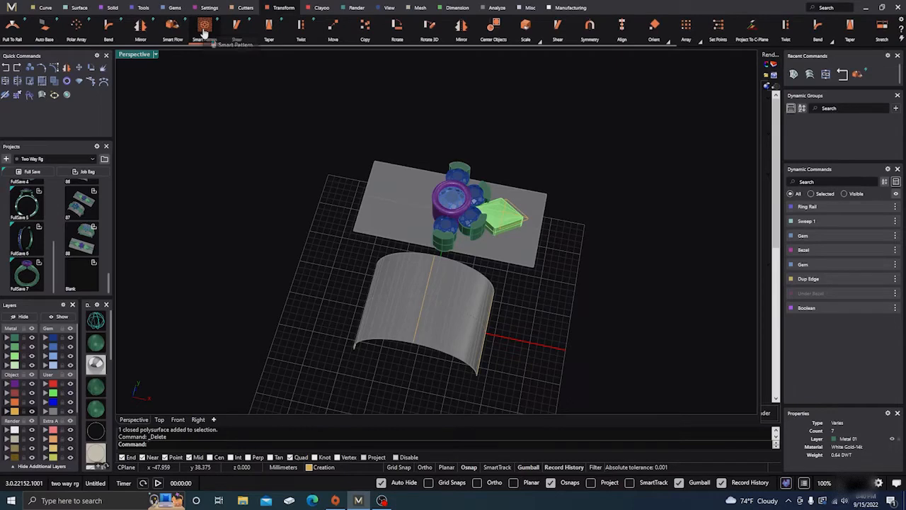
pyautogui.click(204, 27)
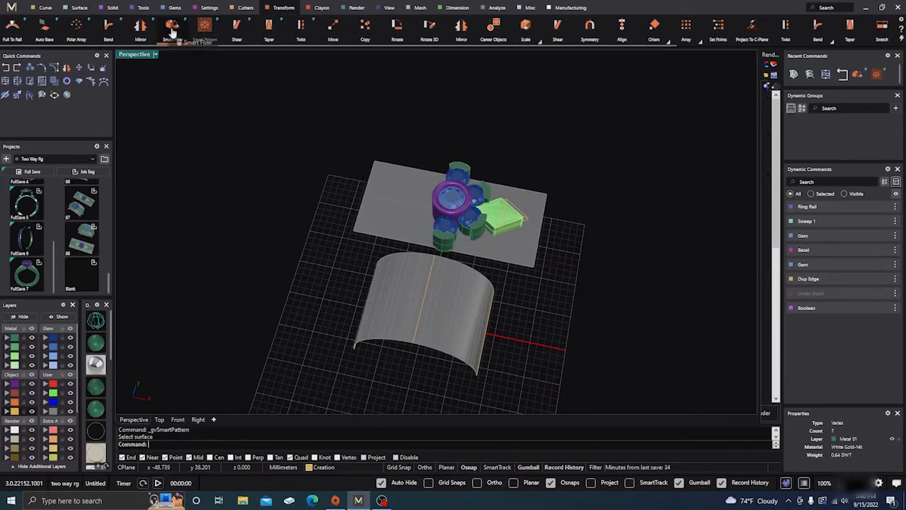
pyautogui.click(173, 27)
pyautogui.click(416, 213)
pyautogui.click(470, 279)
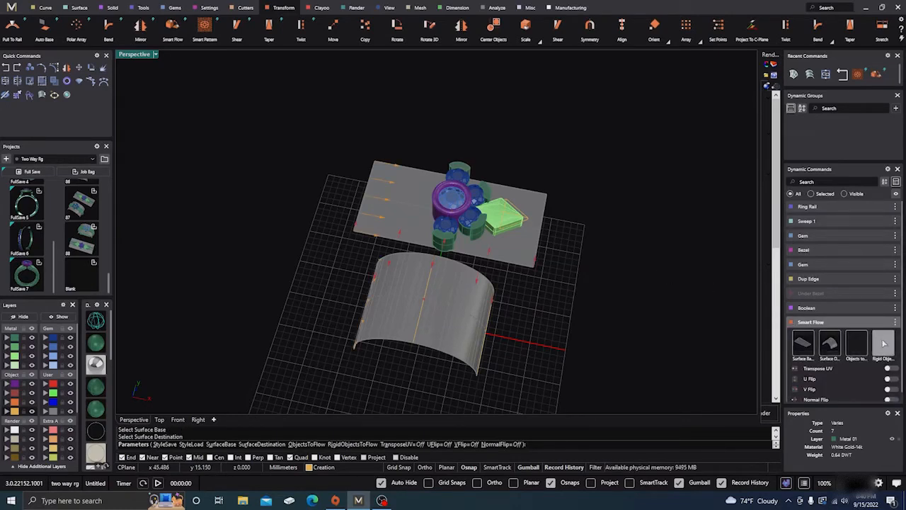
pyautogui.click(883, 343)
pyautogui.click(448, 202)
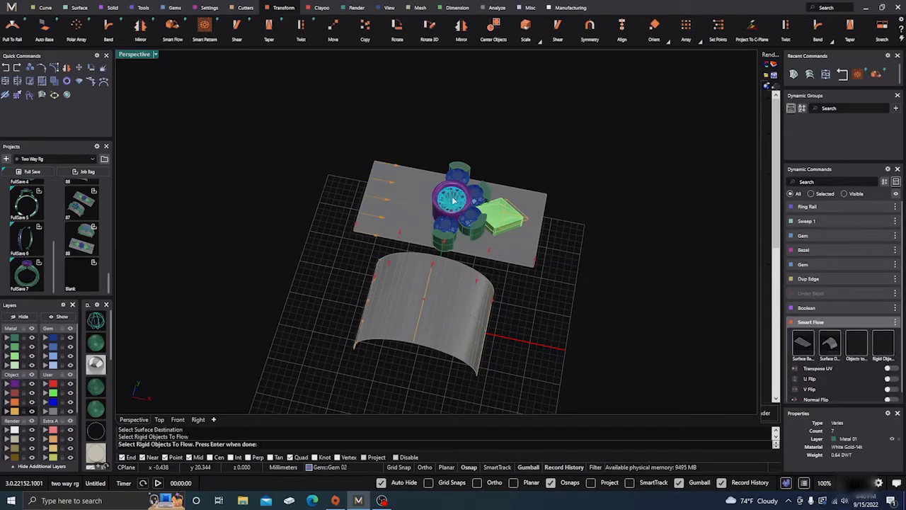
pyautogui.click(458, 211)
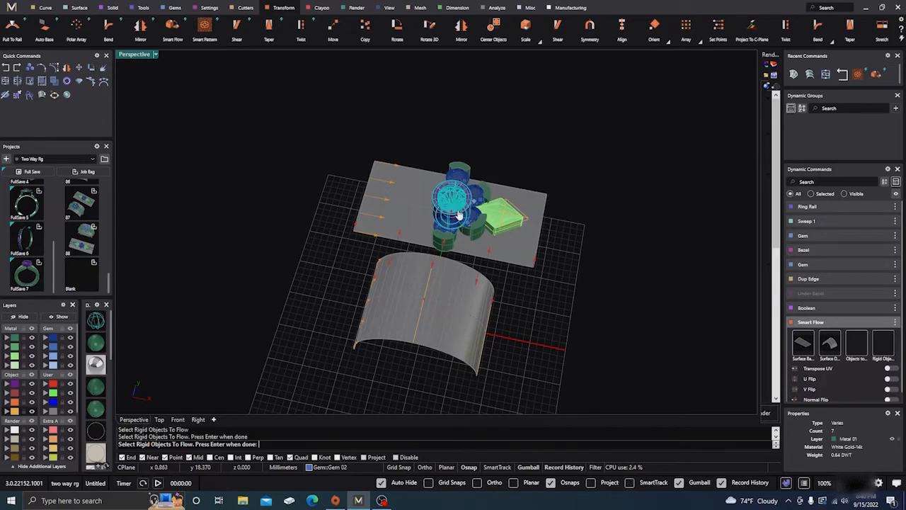
pyautogui.click(470, 219)
pyautogui.click(476, 197)
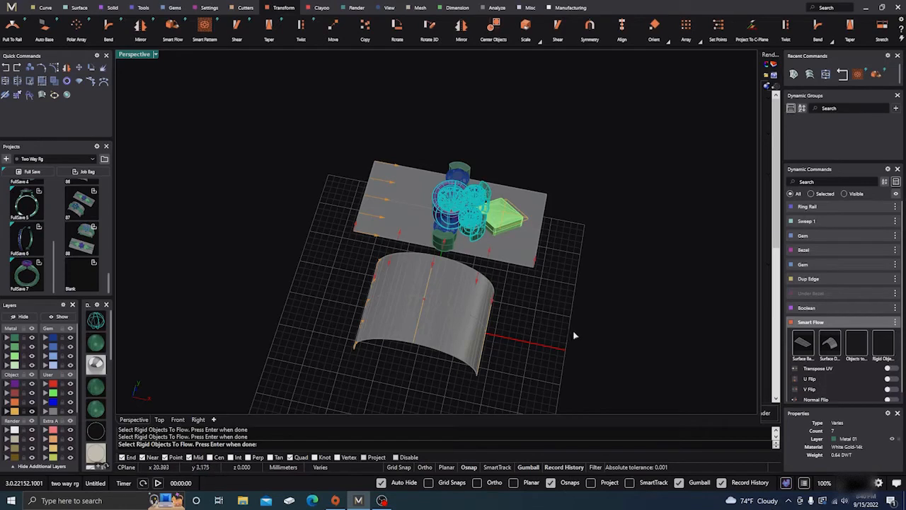
pyautogui.press('Return')
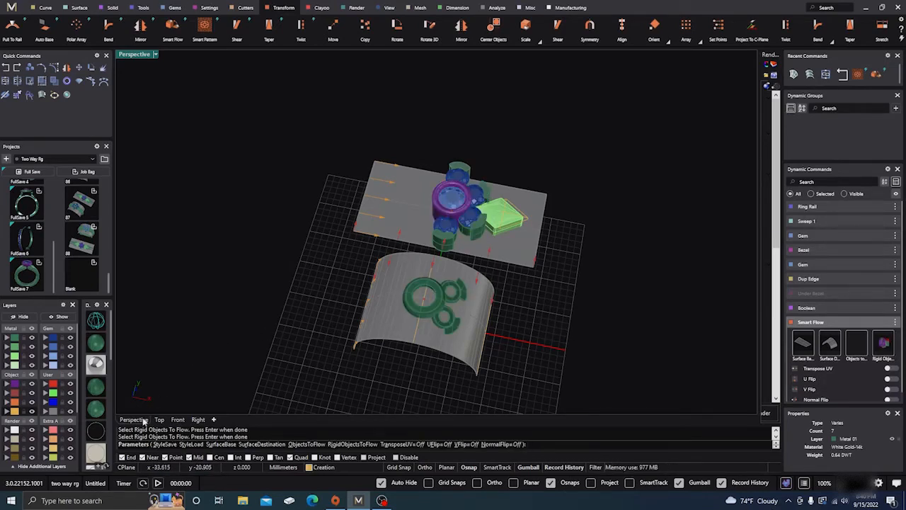
pyautogui.click(893, 380)
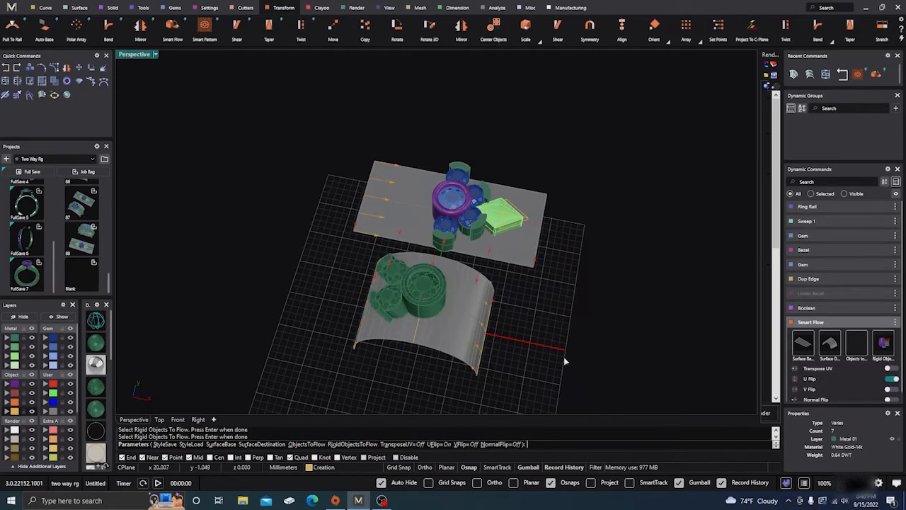
# - Examine how closely the flowed side bezels meet the center bezel on the curved surface, and cancel the Smart Flow
pyautogui.scroll(8, 414, 261)
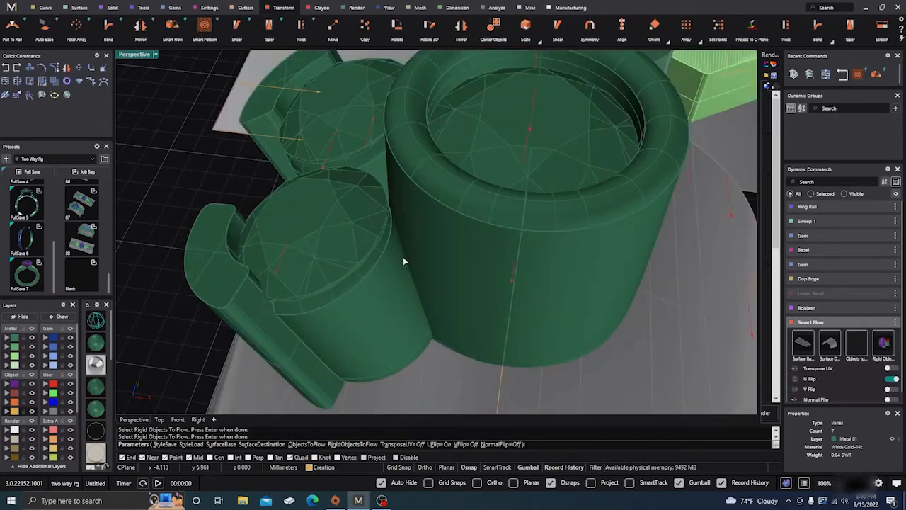
pyautogui.scroll(-10, 405, 263)
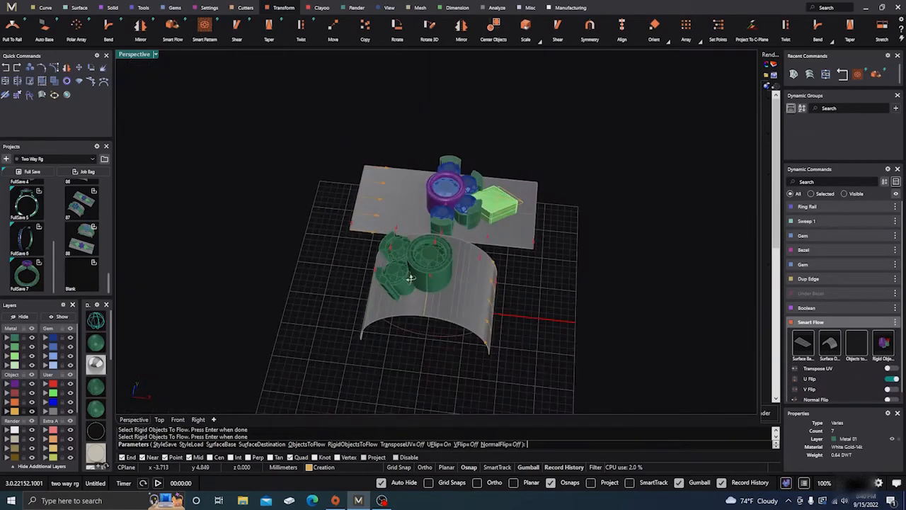
pyautogui.moveTo(410, 279); pyautogui.dragTo(417, 306, button='right')
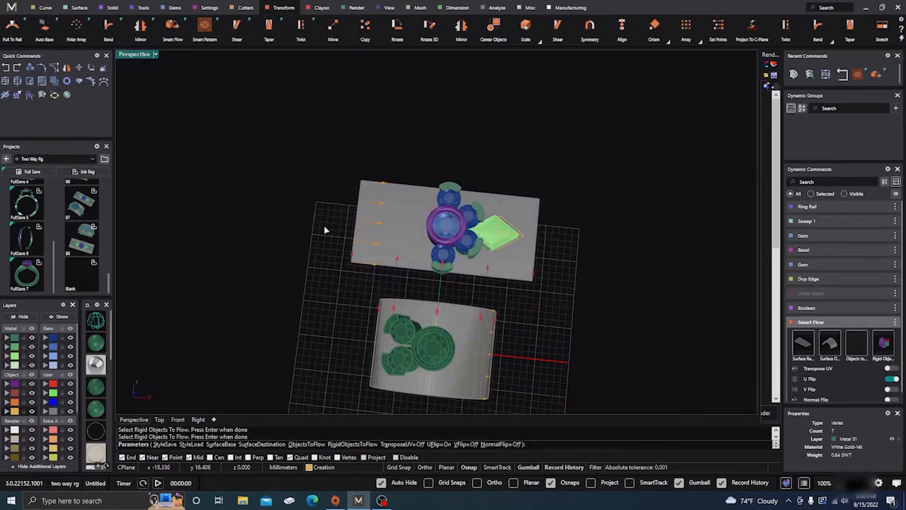
pyautogui.press('Escape')
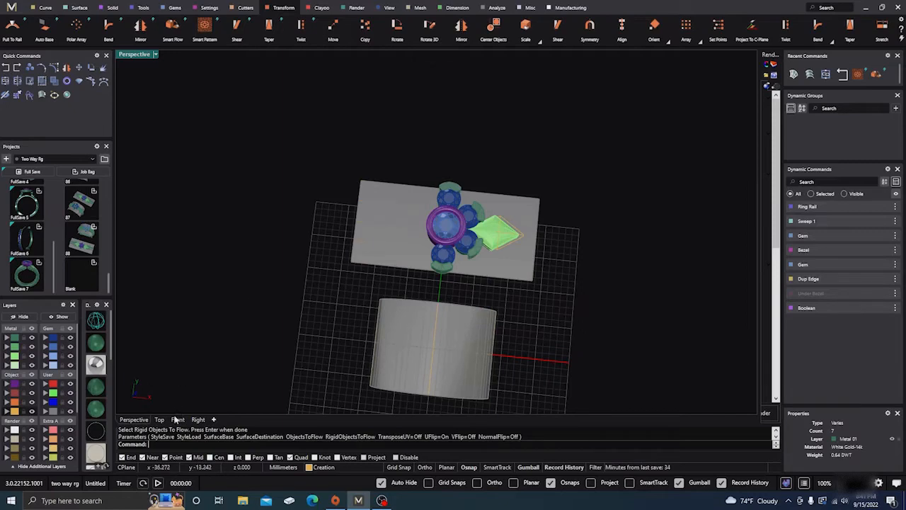
# - In the top view, shift the upper gem and bezel beside the diamond solid slightly further toward the center bezel
pyautogui.click(160, 419)
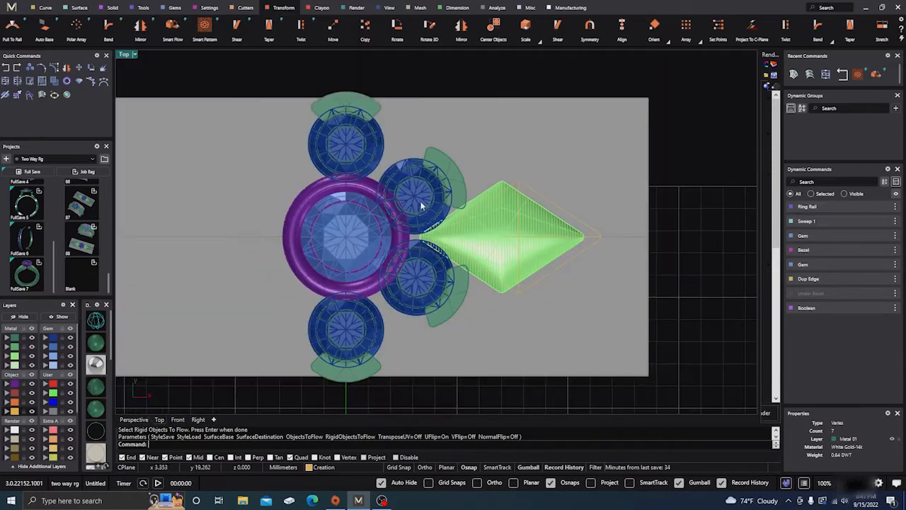
pyautogui.click(421, 205)
pyautogui.keyDown('shift'); pyautogui.click(452, 178); pyautogui.keyUp('shift')
pyautogui.keyDown('shift'); pyautogui.click(423, 296); pyautogui.keyUp('shift')
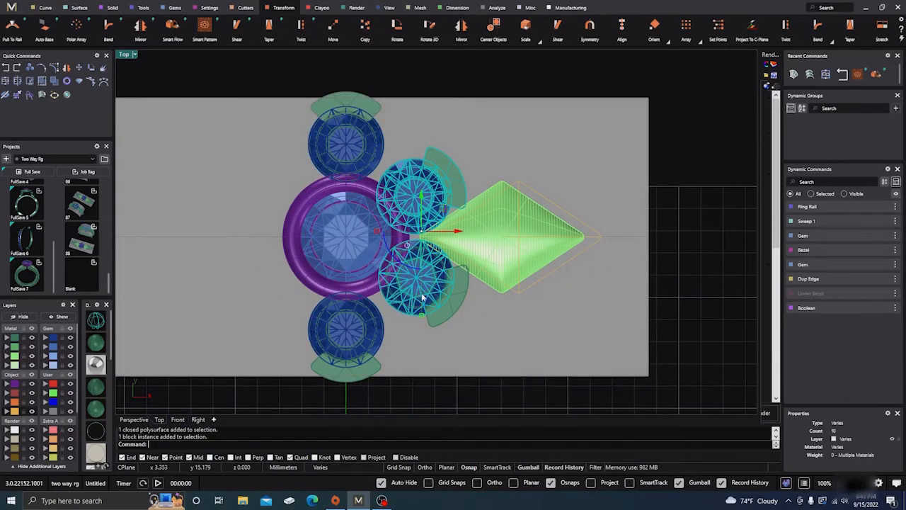
pyautogui.keyDown('shift'); pyautogui.click(450, 309); pyautogui.keyUp('shift')
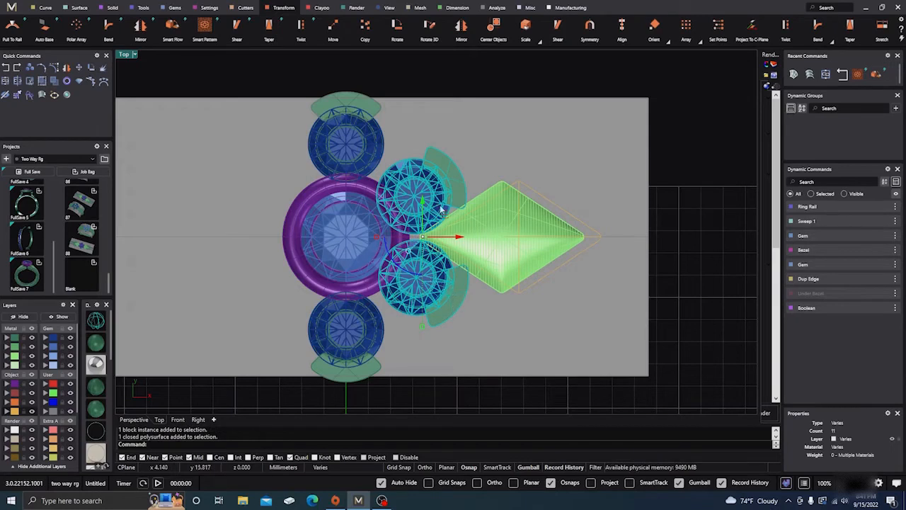
pyautogui.click(440, 199)
pyautogui.keyDown('shift'); pyautogui.click(454, 185); pyautogui.keyUp('shift')
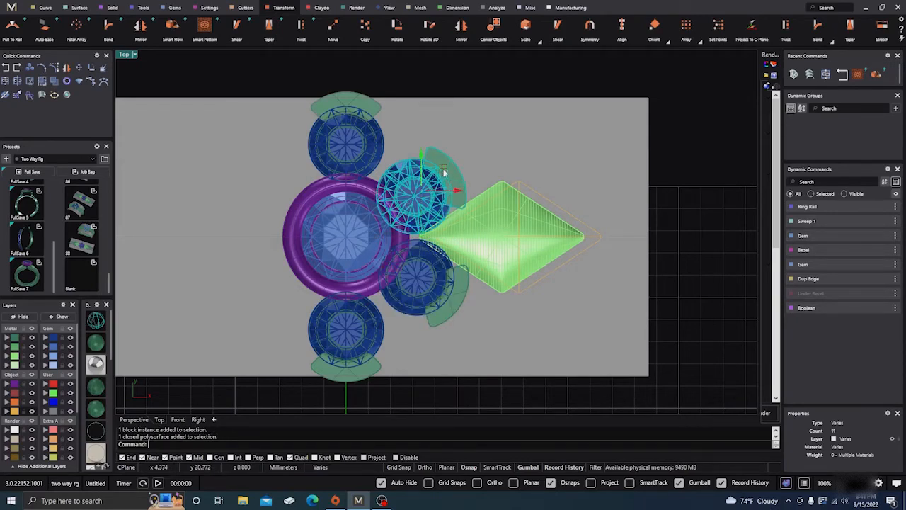
pyautogui.moveTo(445, 172); pyautogui.dragTo(439, 171)
# - Shift the lower gem and bezel beside the diamond solid further toward the center bezel to match the upper pair
pyautogui.click(425, 293)
pyautogui.keyDown('shift'); pyautogui.click(453, 301); pyautogui.keyUp('shift')
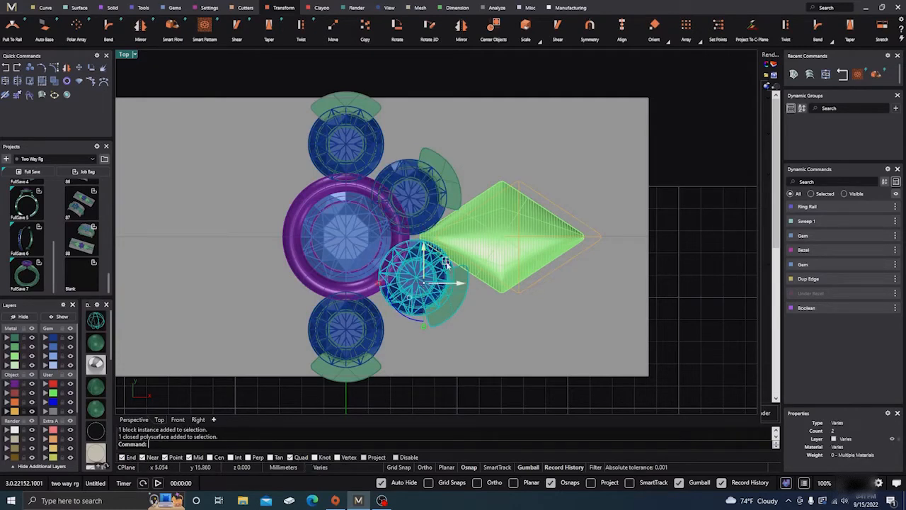
pyautogui.moveTo(446, 262); pyautogui.dragTo(439, 262)
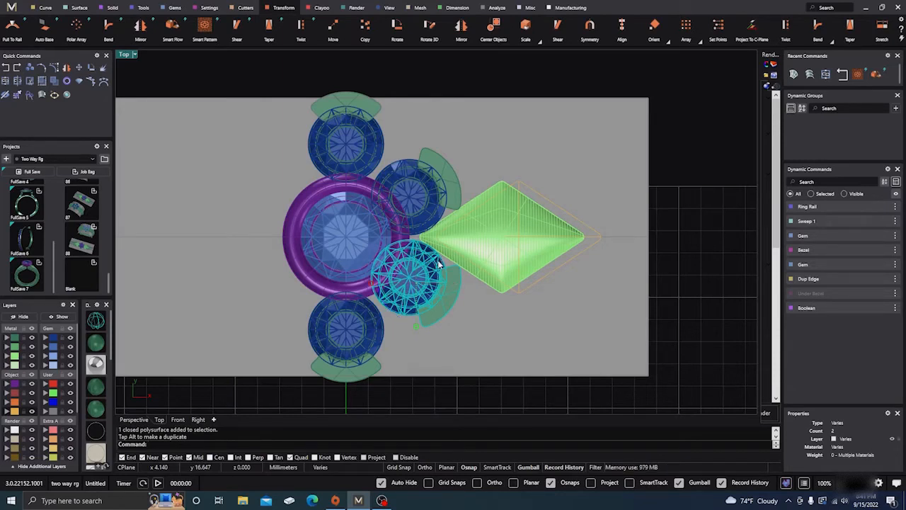
pyautogui.click(439, 263)
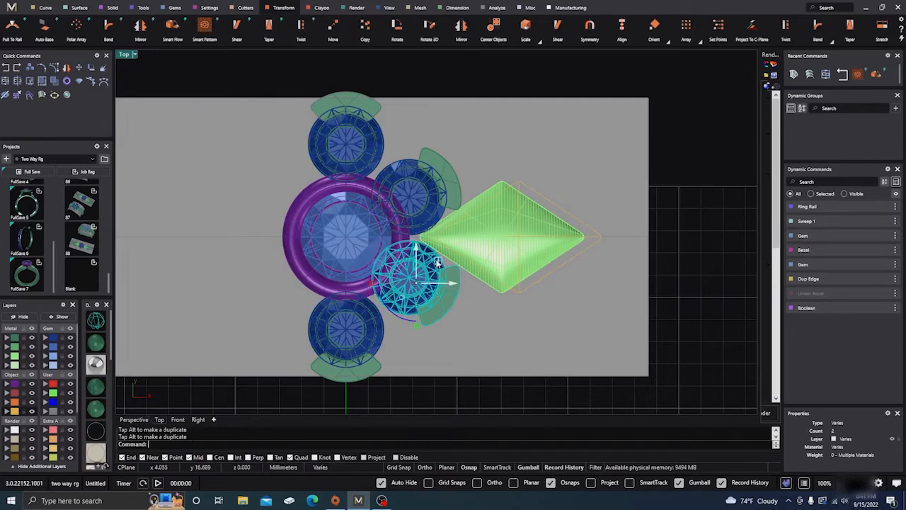
pyautogui.moveTo(439, 262); pyautogui.dragTo(437, 261)
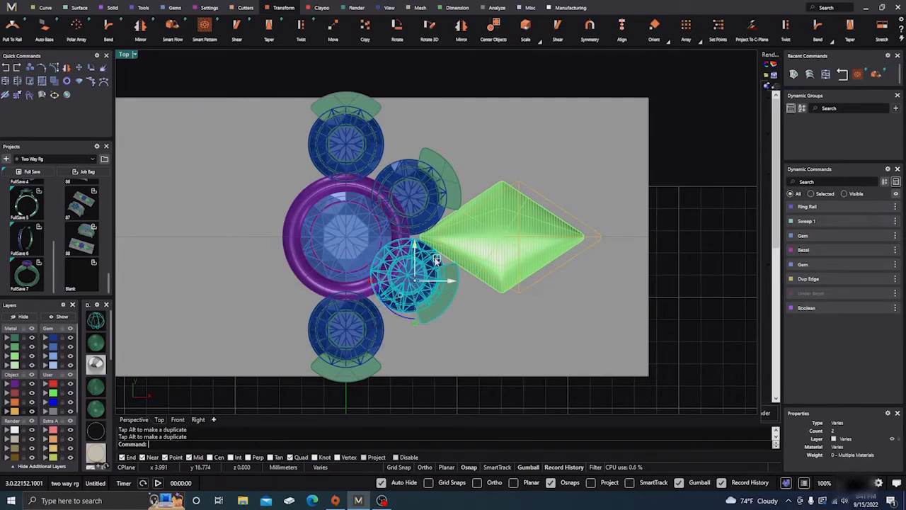
pyautogui.rightClick(483, 312)
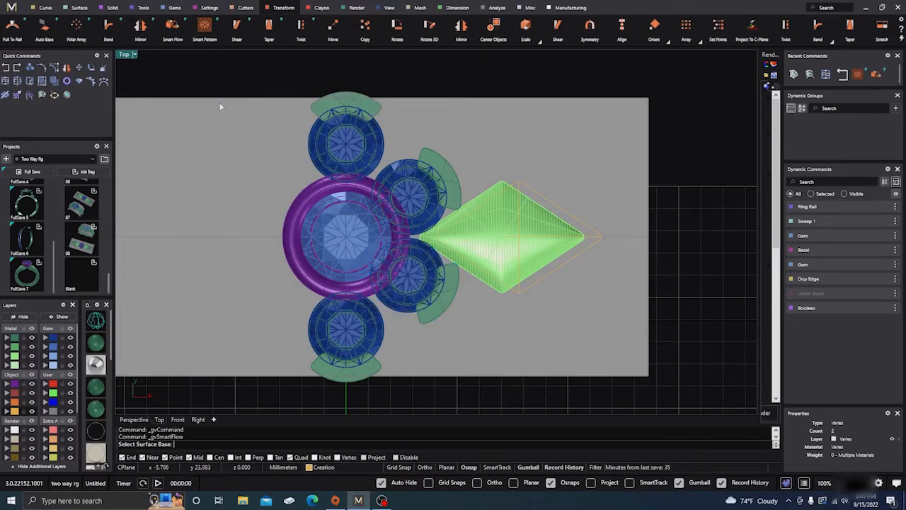
pyautogui.scroll(-2, 341, 250)
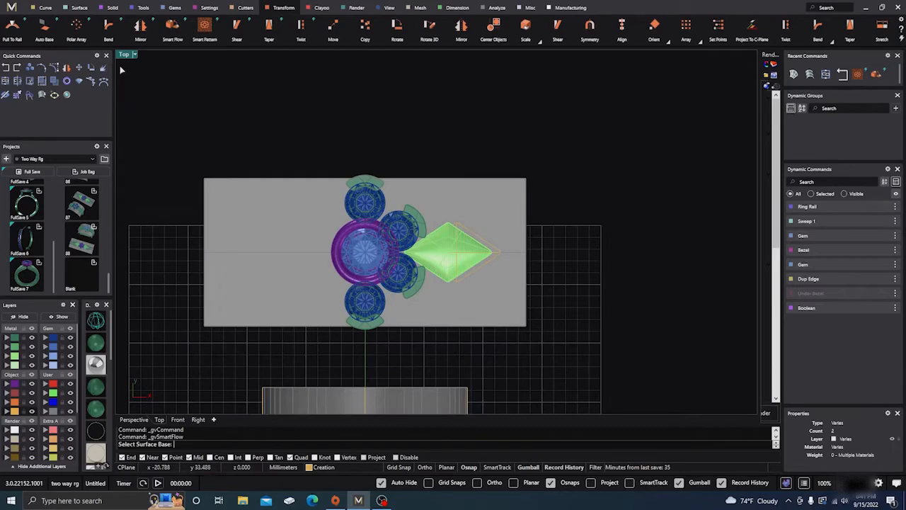
pyautogui.click(133, 419)
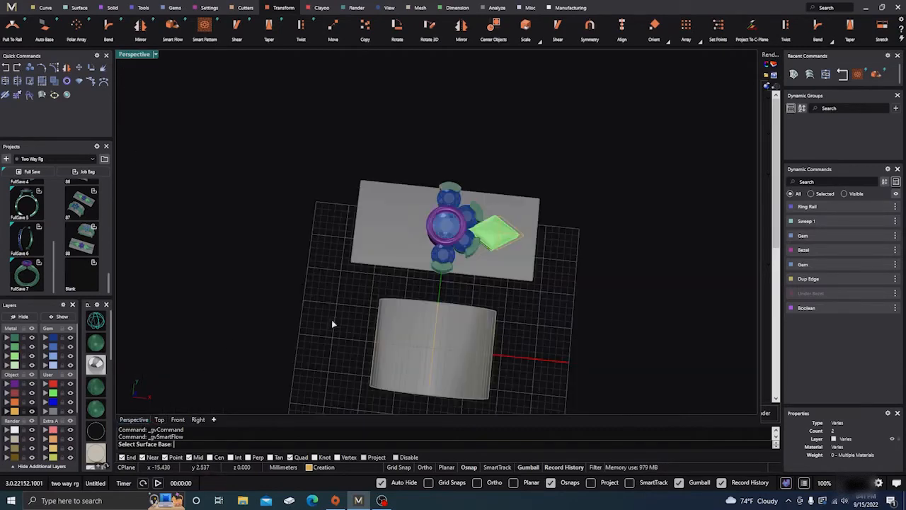
pyautogui.moveTo(332, 322); pyautogui.dragTo(287, 248, button='right')
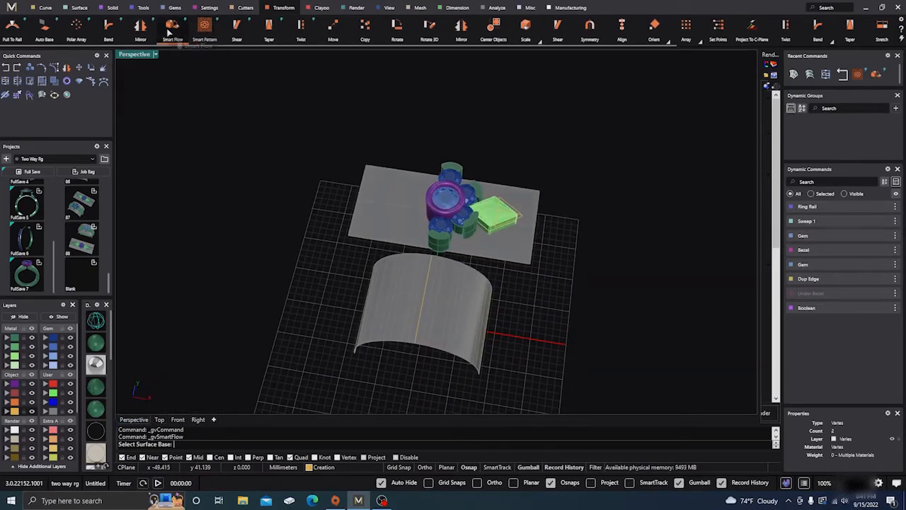
pyautogui.click(377, 212)
pyautogui.click(499, 277)
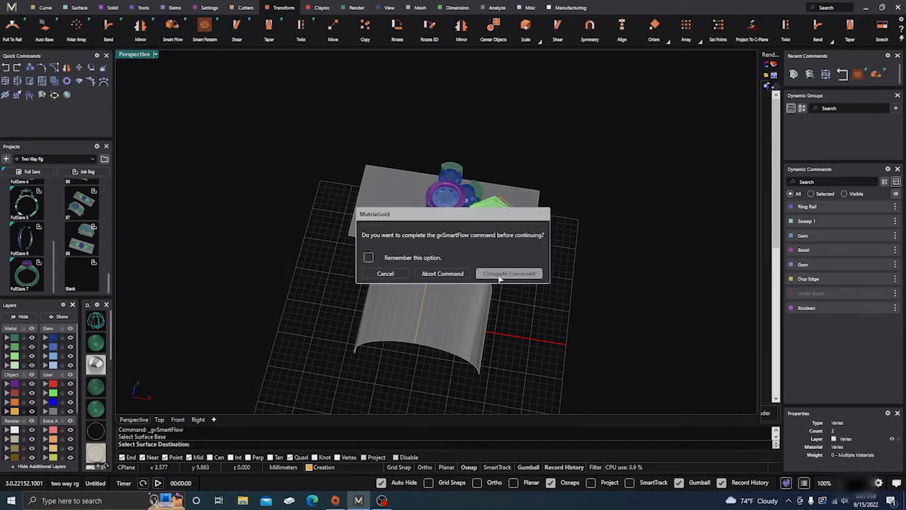
pyautogui.click(443, 273)
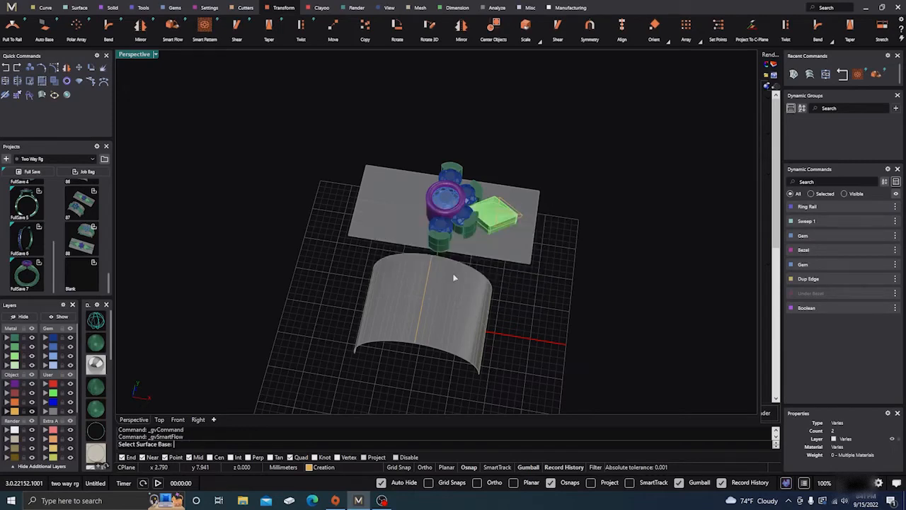
# - Try a Smart Flow of the center bezel and gem with the repositioned side gems and bezels as rigid objects, U Flip on
pyautogui.click(413, 221)
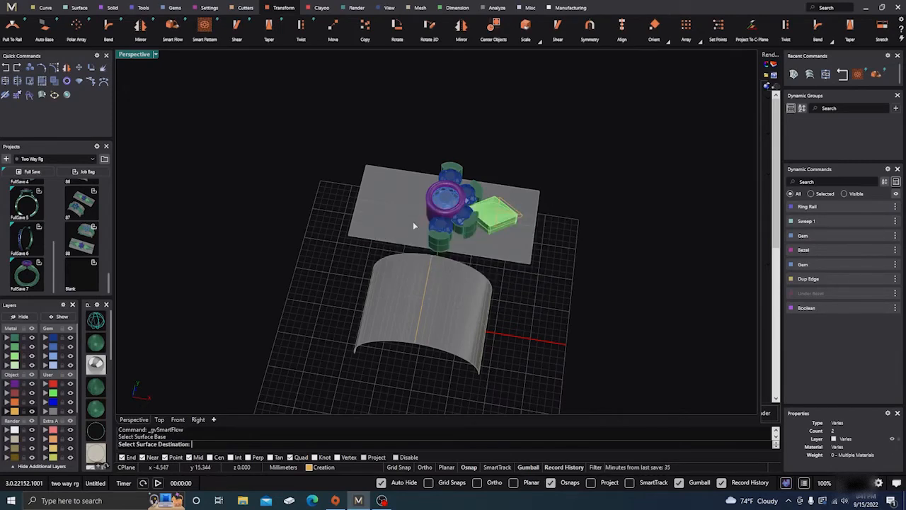
pyautogui.click(454, 293)
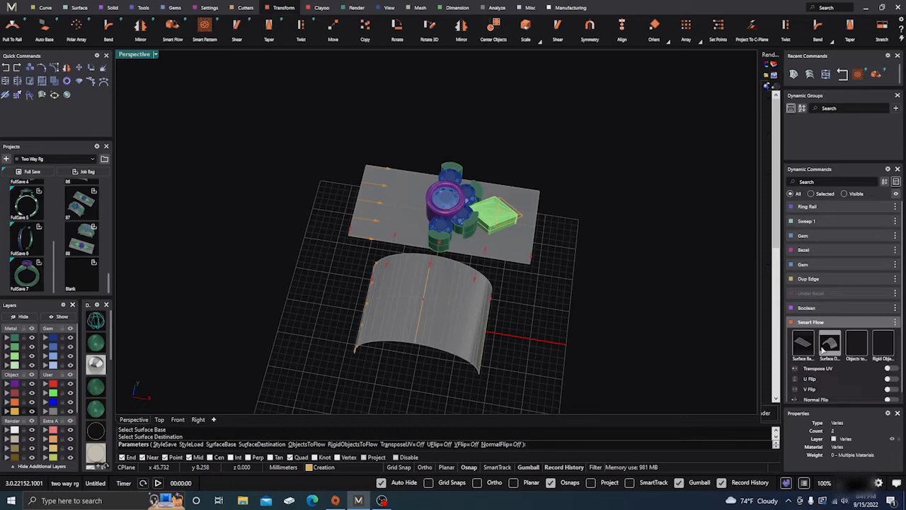
pyautogui.click(883, 345)
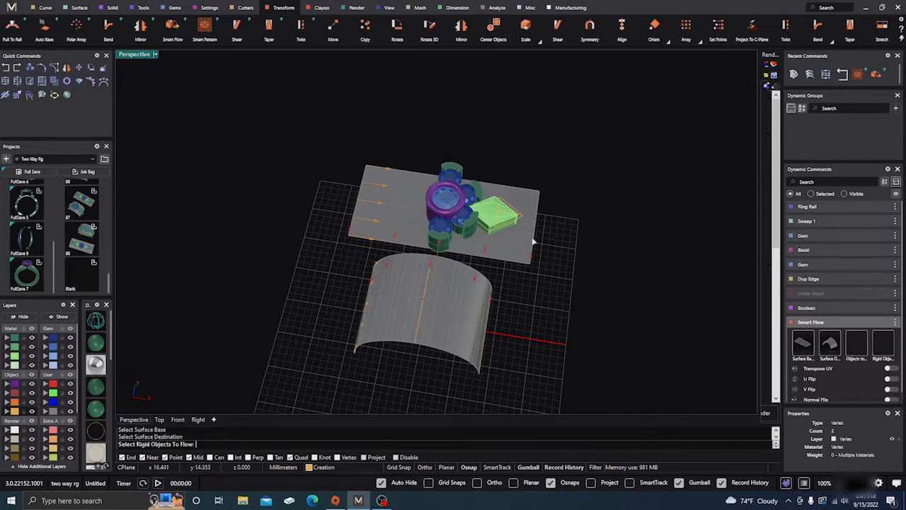
pyautogui.click(452, 204)
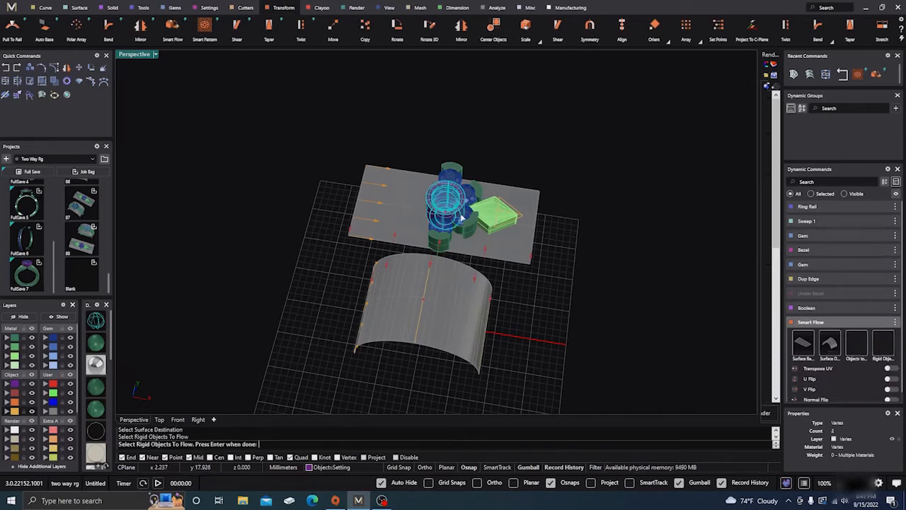
pyautogui.click(466, 221)
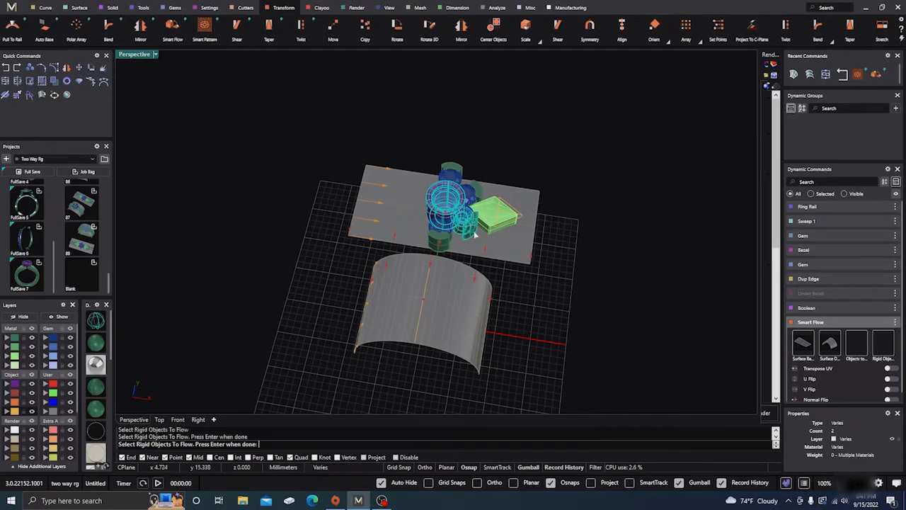
pyautogui.click(461, 221)
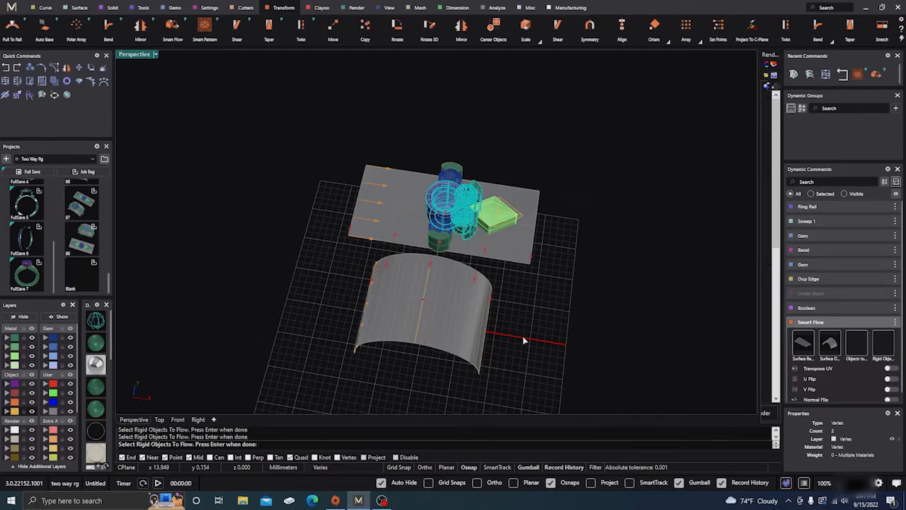
pyautogui.press('Return')
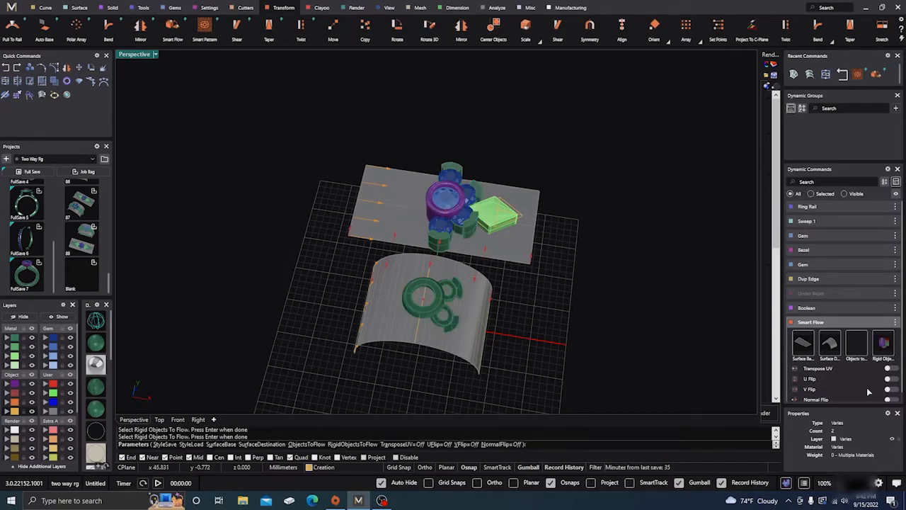
pyautogui.click(889, 369)
pyautogui.click(890, 369)
pyautogui.click(890, 379)
# - Inspect the fit between the repositioned side bezels and the center bezel in the flow preview, and cancel the Smart Flow
pyautogui.moveTo(610, 356); pyautogui.dragTo(614, 326, button='right')
pyautogui.scroll(6, 403, 227)
pyautogui.moveTo(476, 293); pyautogui.dragTo(441, 277, button='right')
pyautogui.scroll(5, 361, 177)
pyautogui.scroll(3, 360, 177)
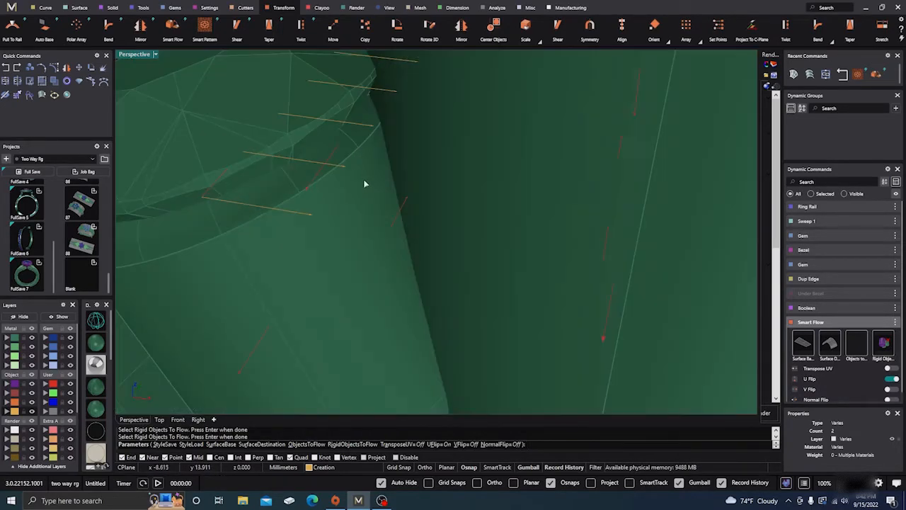
pyautogui.moveTo(364, 184); pyautogui.dragTo(376, 192, button='right')
pyautogui.scroll(-7, 376, 192)
pyautogui.moveTo(356, 225); pyautogui.dragTo(348, 257, button='right')
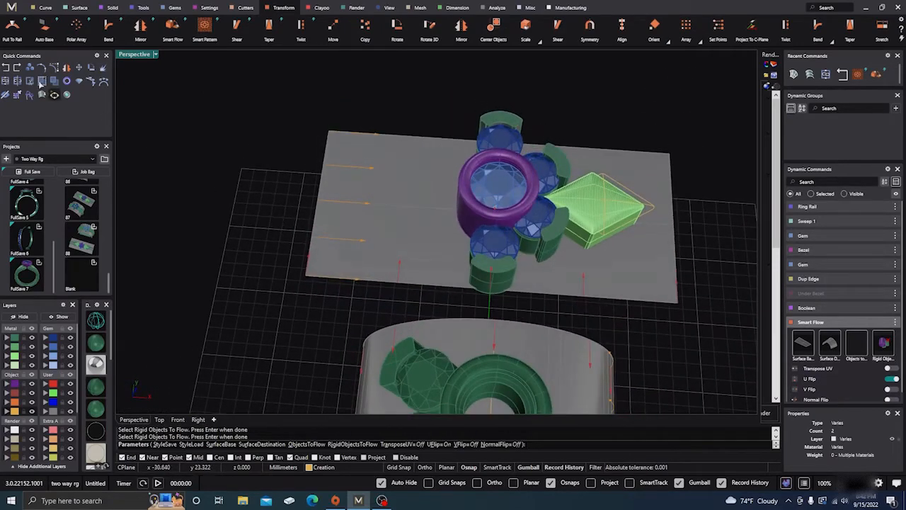
pyautogui.click(6, 69)
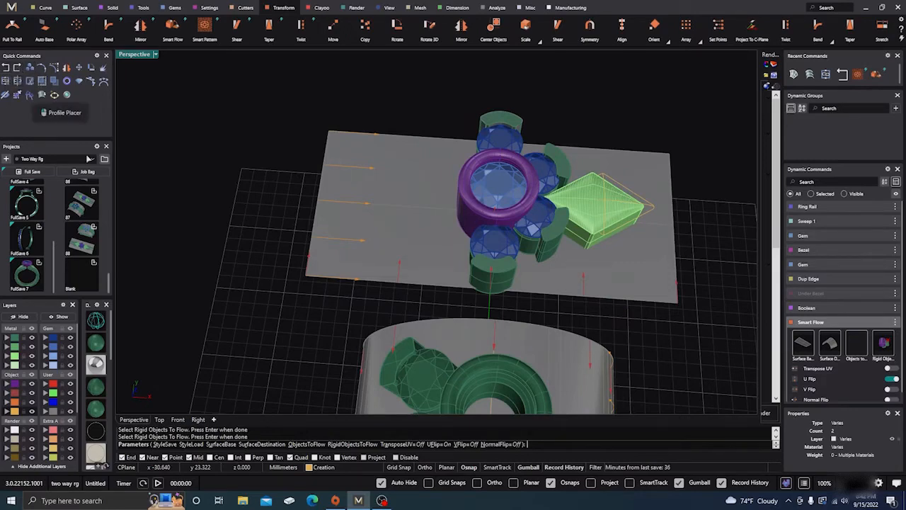
pyautogui.scroll(-5, 212, 255)
pyautogui.scroll(3, 351, 313)
pyautogui.moveTo(352, 313); pyautogui.dragTo(354, 320, button='right')
pyautogui.scroll(6, 354, 241)
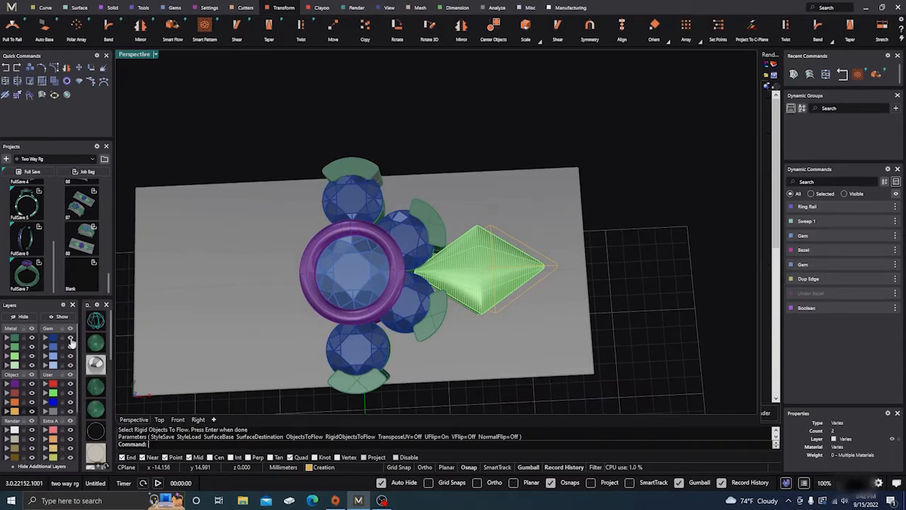
# - Hide the layers of the center gem and center bezel, and hide the flat base surface
pyautogui.click(340, 276)
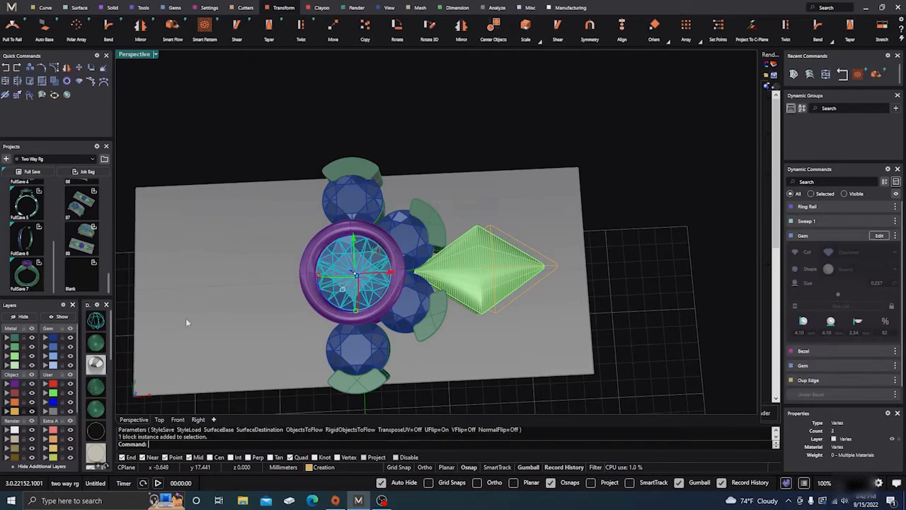
pyautogui.click(67, 348)
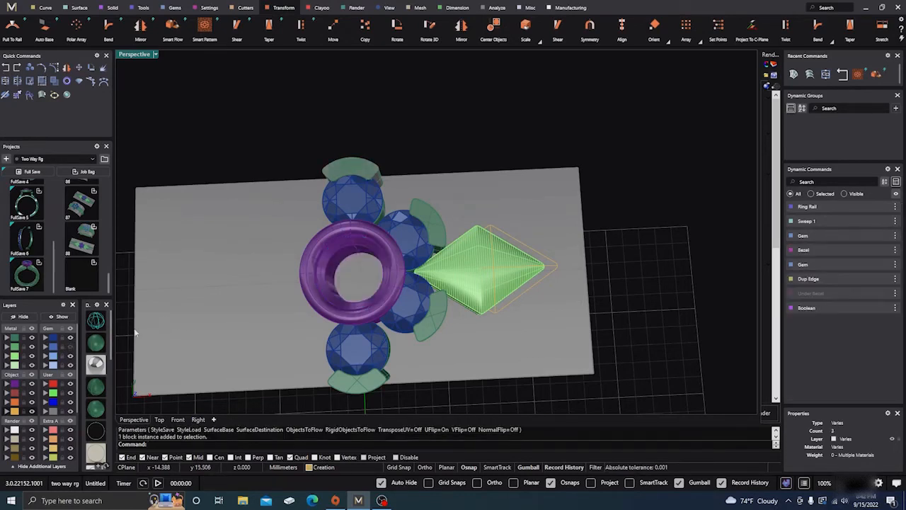
pyautogui.click(317, 287)
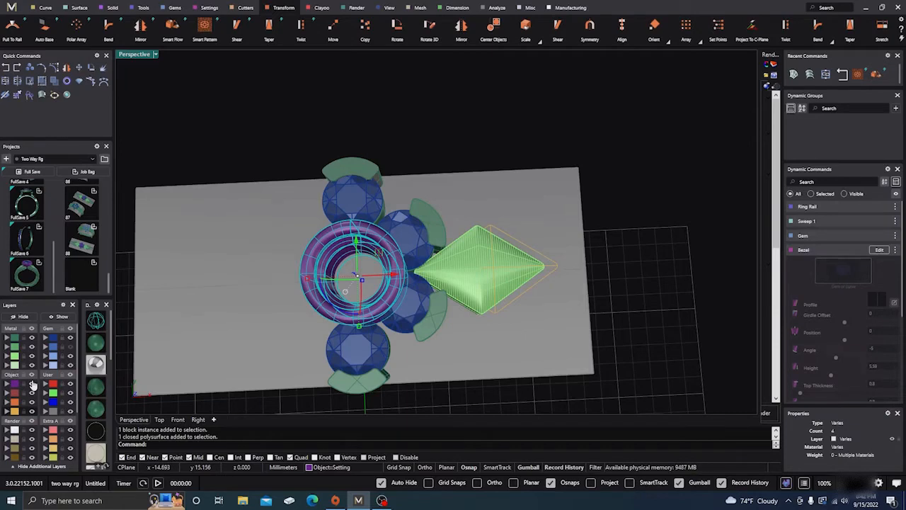
pyautogui.click(32, 384)
pyautogui.scroll(-5, 630, 319)
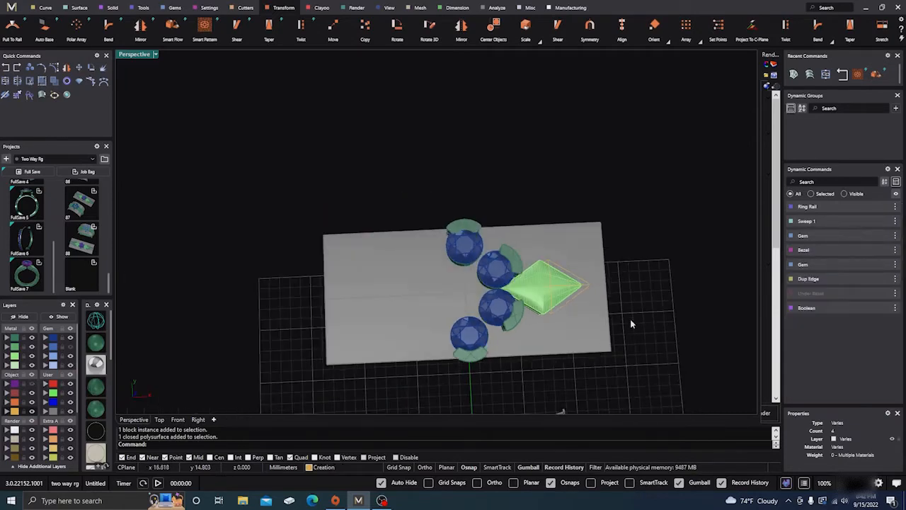
pyautogui.moveTo(586, 344); pyautogui.dragTo(572, 370, button='right')
pyautogui.scroll(4, 514, 340)
pyautogui.moveTo(457, 342); pyautogui.dragTo(456, 323, button='right')
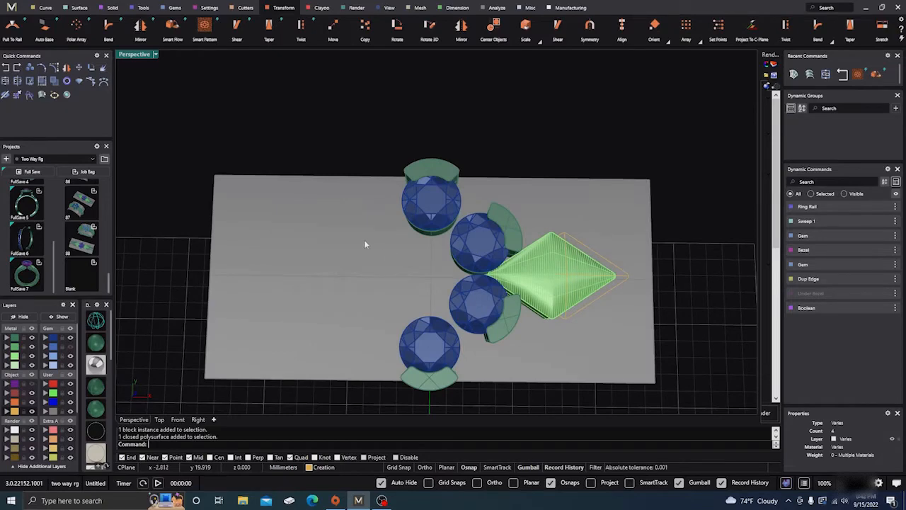
pyautogui.click(262, 241)
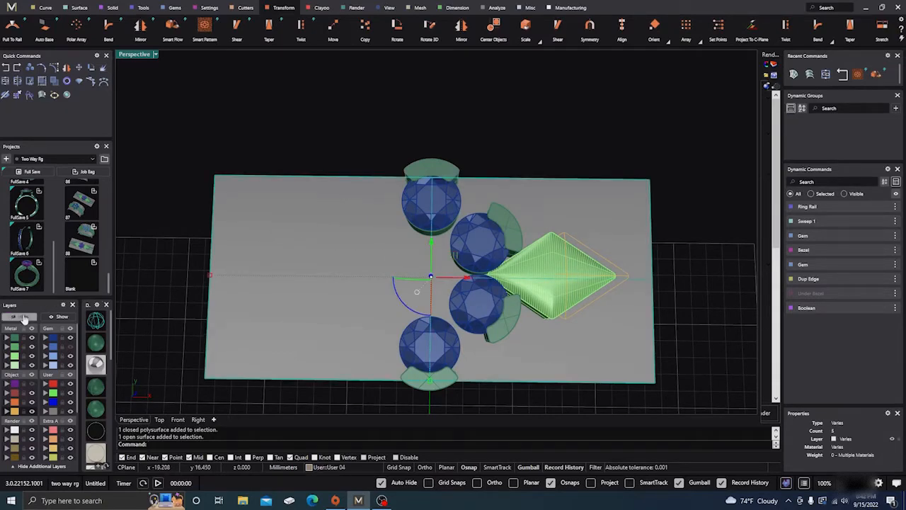
pyautogui.click(23, 319)
# - Mirror a copy of the two gems and bezels beside the diamond solid across the vertical axis through the center circle
pyautogui.scroll(3, 435, 282)
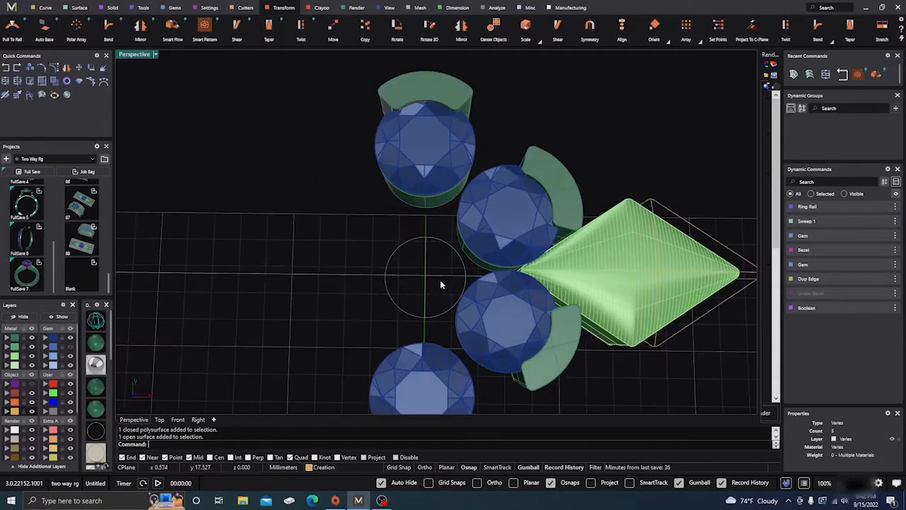
pyautogui.click(499, 224)
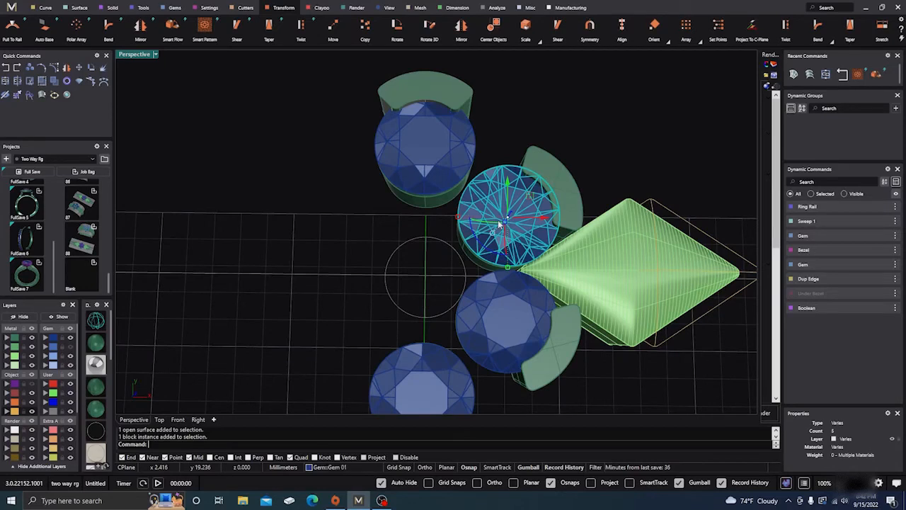
pyautogui.keyDown('shift'); pyautogui.click(507, 310); pyautogui.keyUp('shift')
pyautogui.keyDown('shift'); pyautogui.click(564, 200); pyautogui.keyUp('shift')
pyautogui.keyDown('shift'); pyautogui.click(558, 345); pyautogui.keyUp('shift')
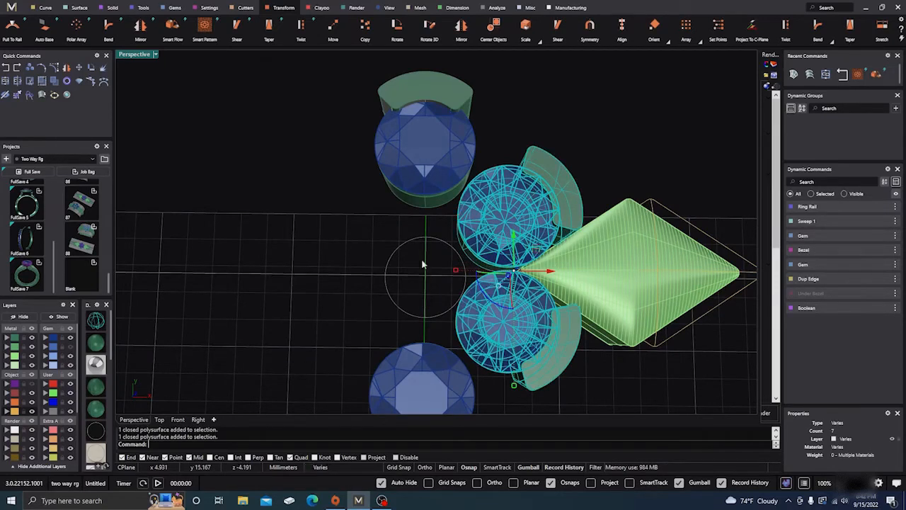
pyautogui.click(66, 69)
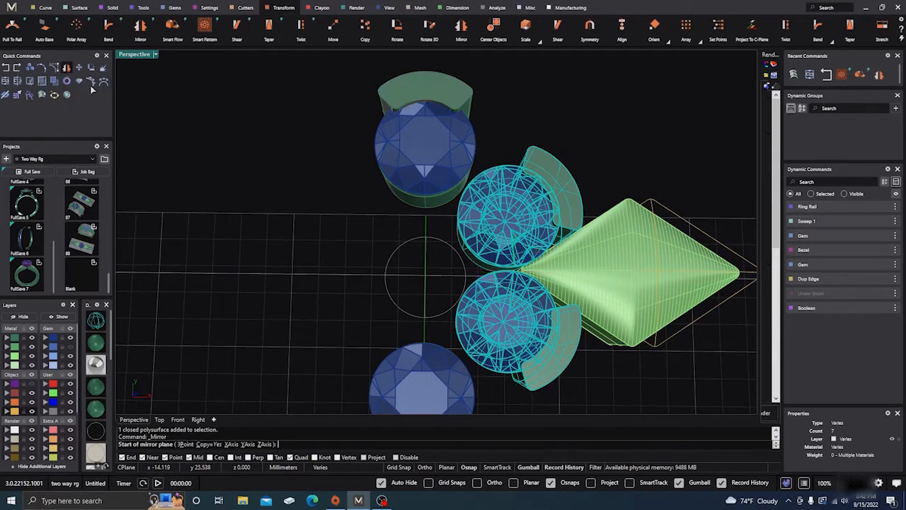
pyautogui.click(426, 274)
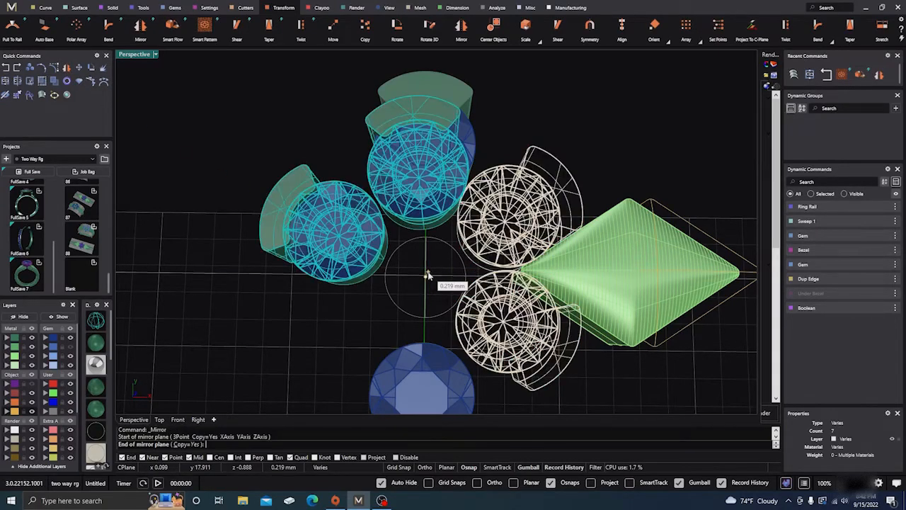
pyautogui.scroll(-3, 431, 272)
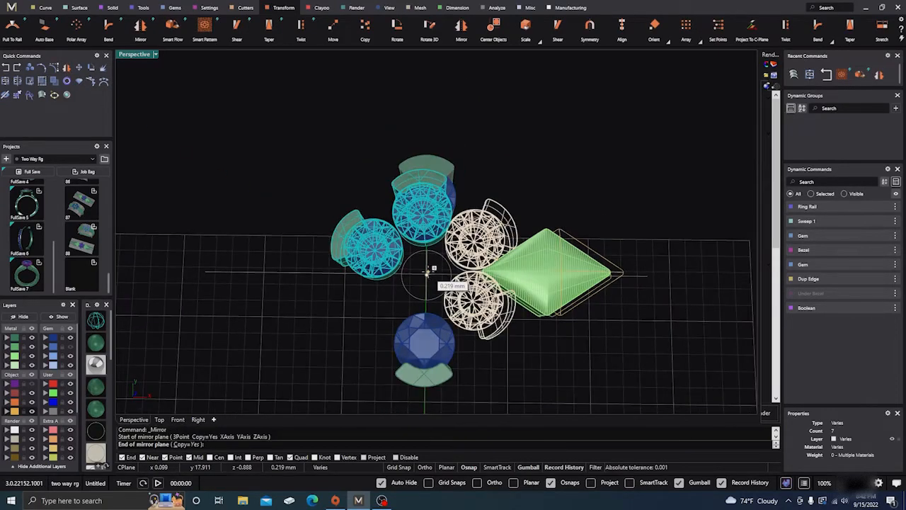
pyautogui.click(429, 90)
pyautogui.press('Escape')
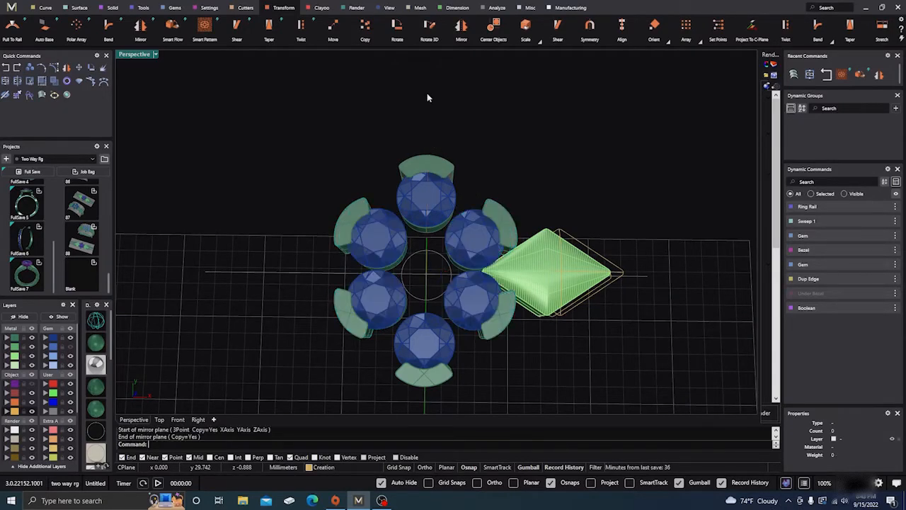
# - Show the center bezel's layer and the hidden flat base surface again
pyautogui.click(32, 384)
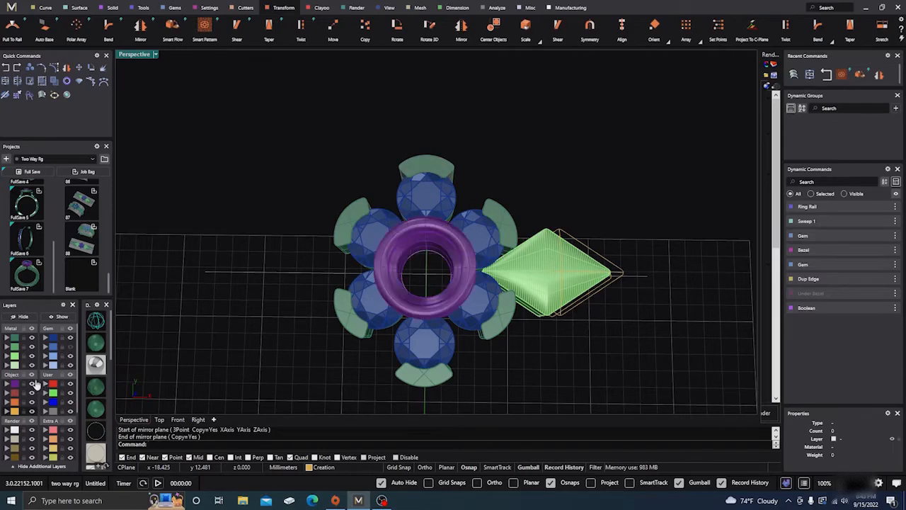
pyautogui.click(60, 316)
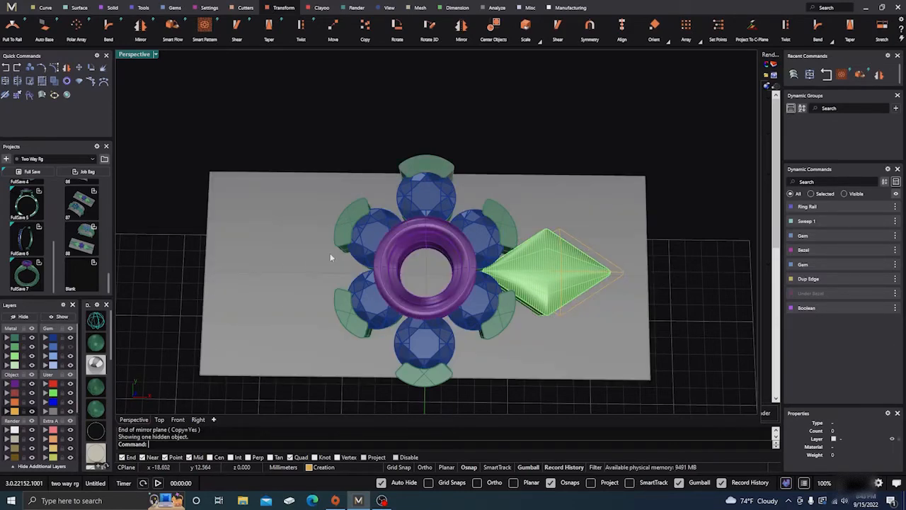
# - Hide the User layer holding the grey flat and curved surfaces and show it again
pyautogui.moveTo(299, 330); pyautogui.dragTo(301, 284, button='right')
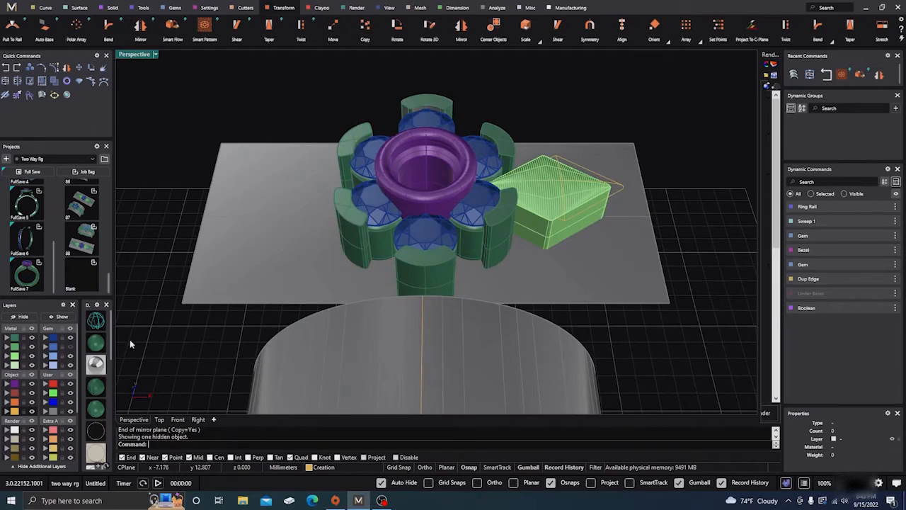
pyautogui.click(70, 412)
pyautogui.moveTo(489, 283); pyautogui.dragTo(491, 325, button='right')
pyautogui.scroll(-5, 482, 279)
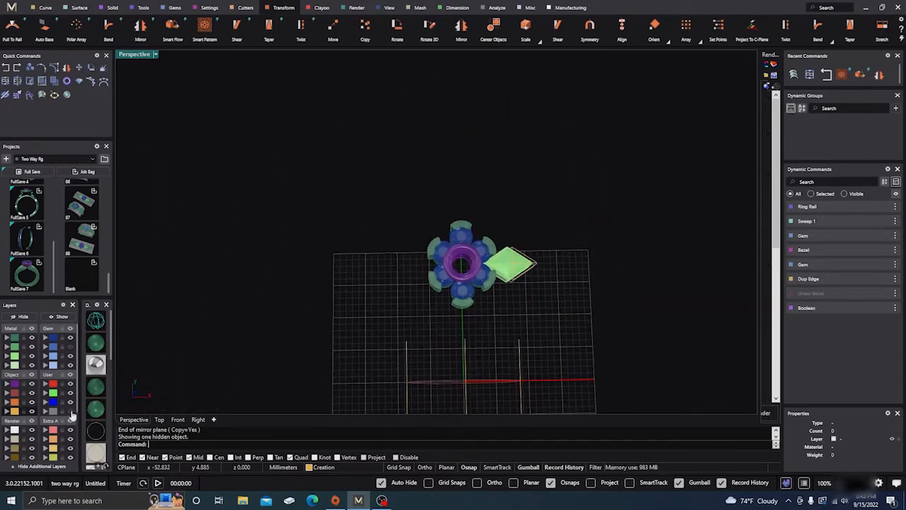
pyautogui.click(70, 412)
# - Start a Smart Flow with the flat rectangular surface as base and the curved surface as destination
pyautogui.moveTo(297, 333); pyautogui.dragTo(395, 207, button='right')
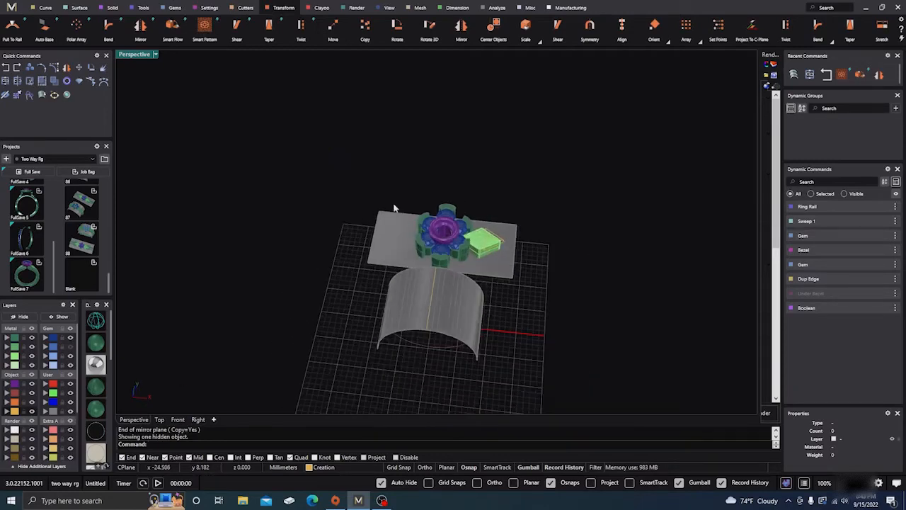
pyautogui.scroll(-4, 395, 208)
pyautogui.scroll(6, 384, 283)
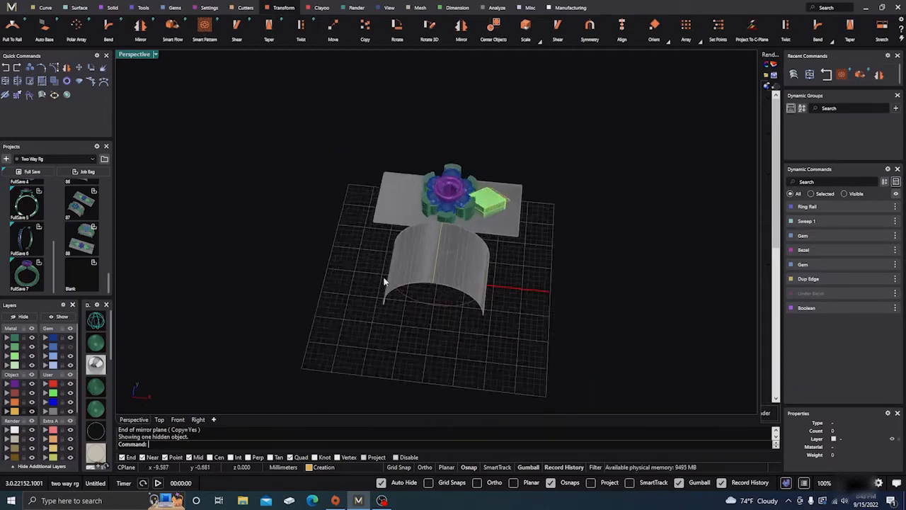
pyautogui.click(174, 29)
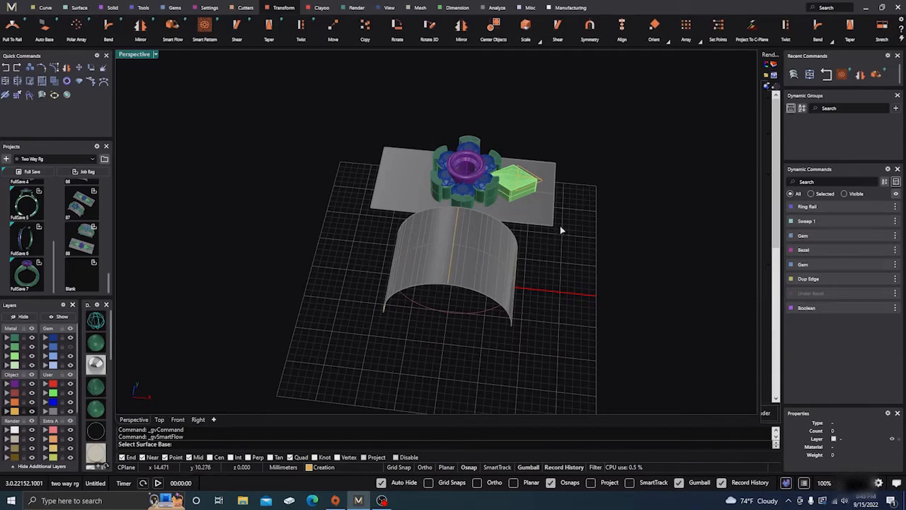
pyautogui.click(543, 211)
pyautogui.click(502, 251)
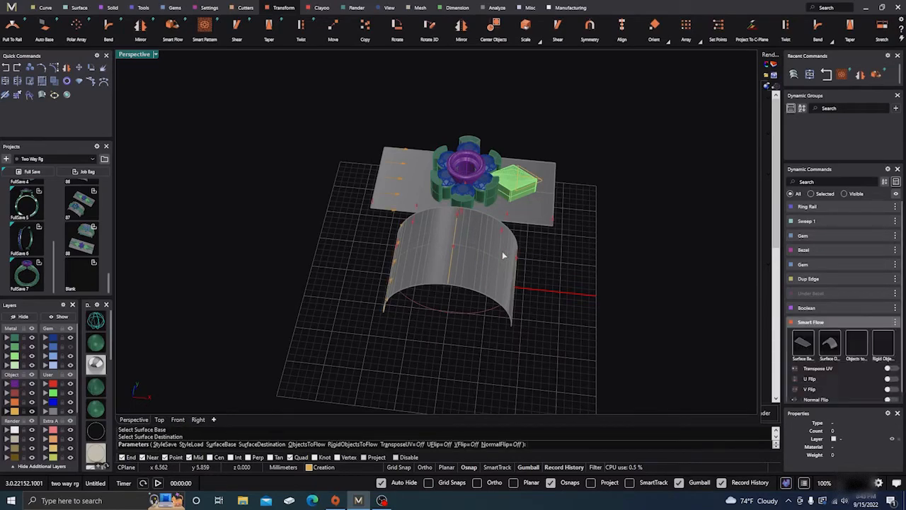
pyautogui.moveTo(570, 297); pyautogui.dragTo(550, 316, button='right')
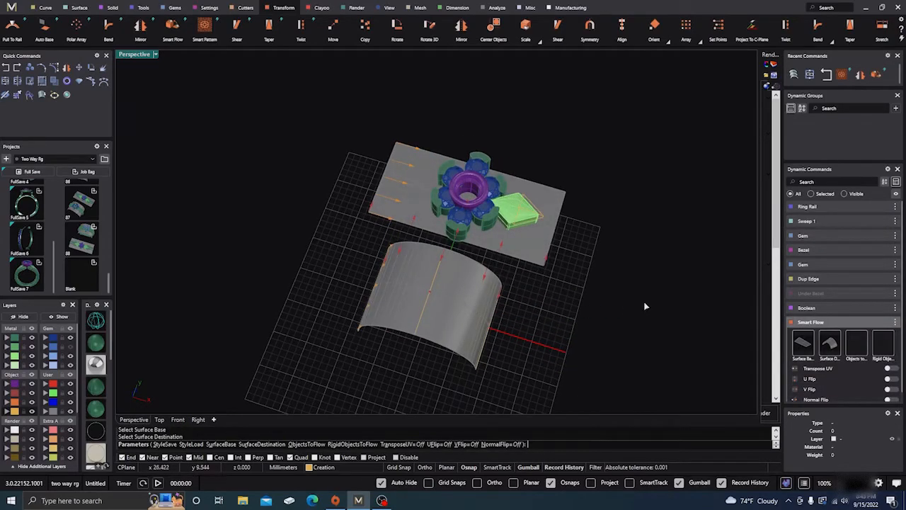
# - Assign the flower cluster's center bezel and the surrounding gems with their settings as the rigid objects to flow
pyautogui.click(888, 345)
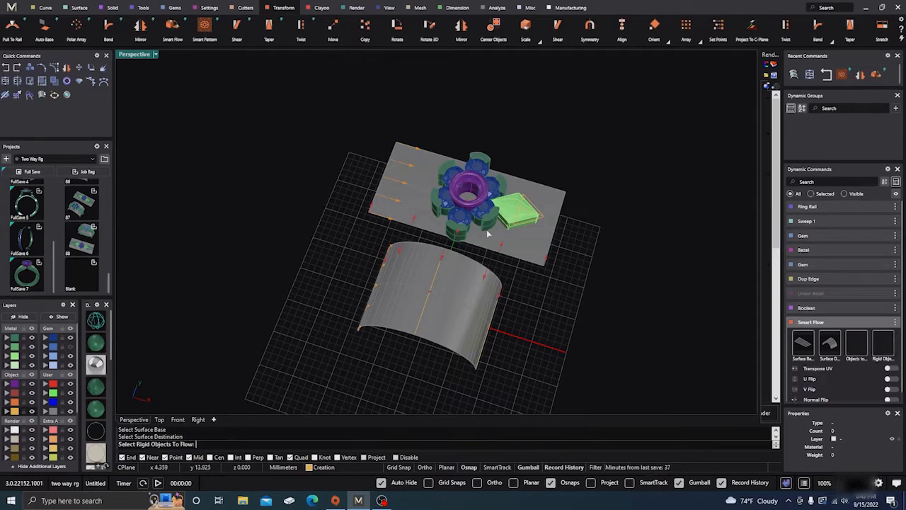
pyautogui.click(461, 214)
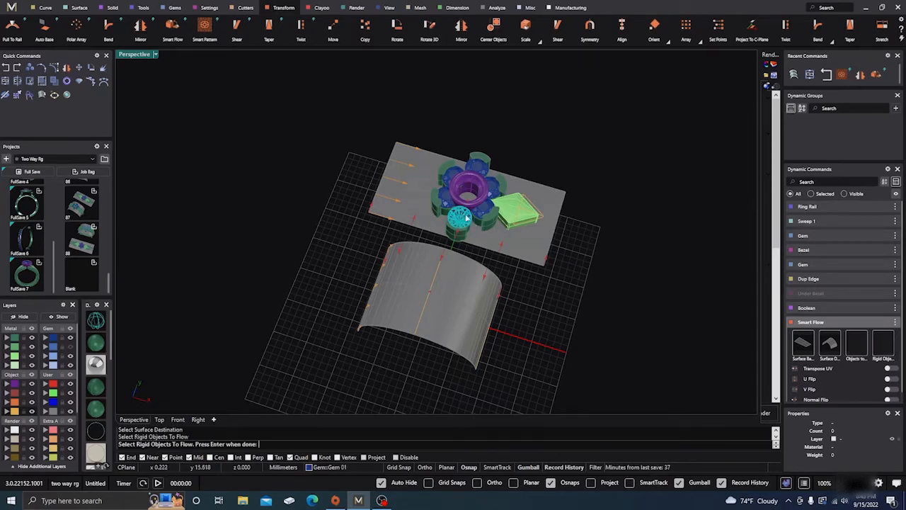
pyautogui.click(482, 213)
pyautogui.click(488, 190)
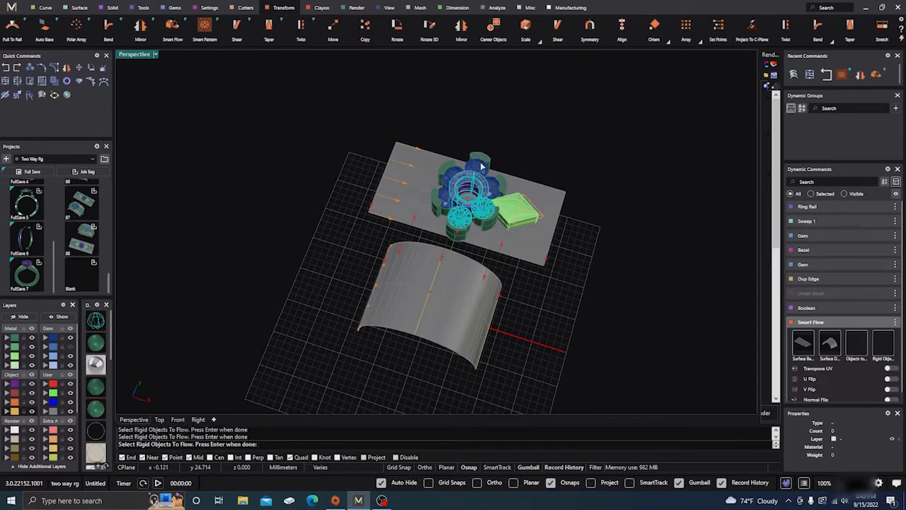
pyautogui.click(480, 161)
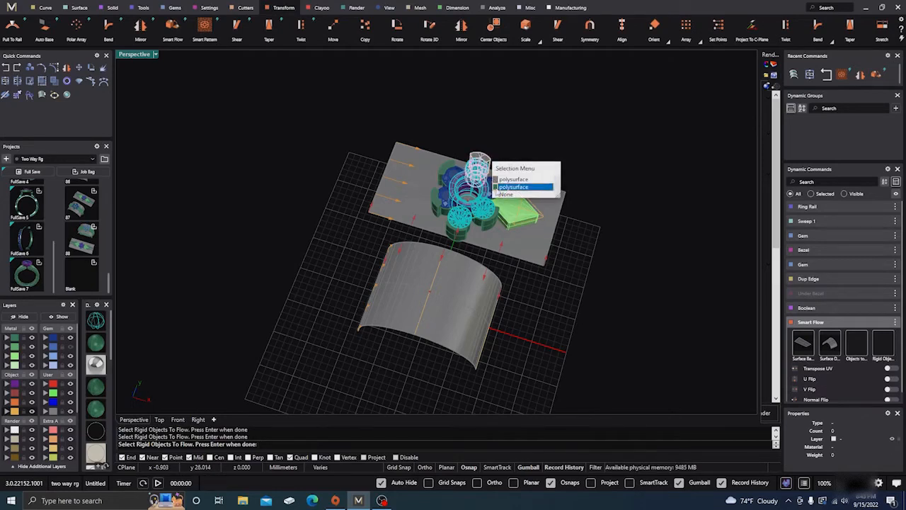
pyautogui.click(502, 187)
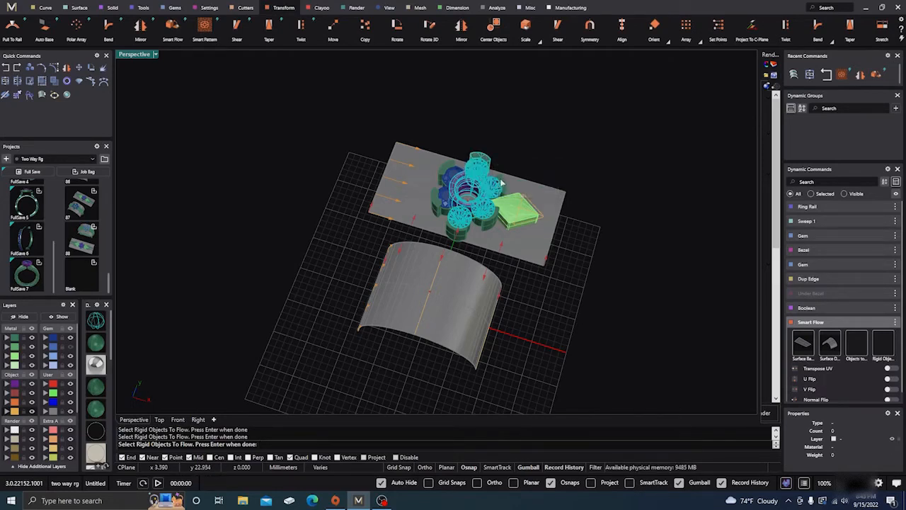
pyautogui.click(454, 176)
pyautogui.click(449, 178)
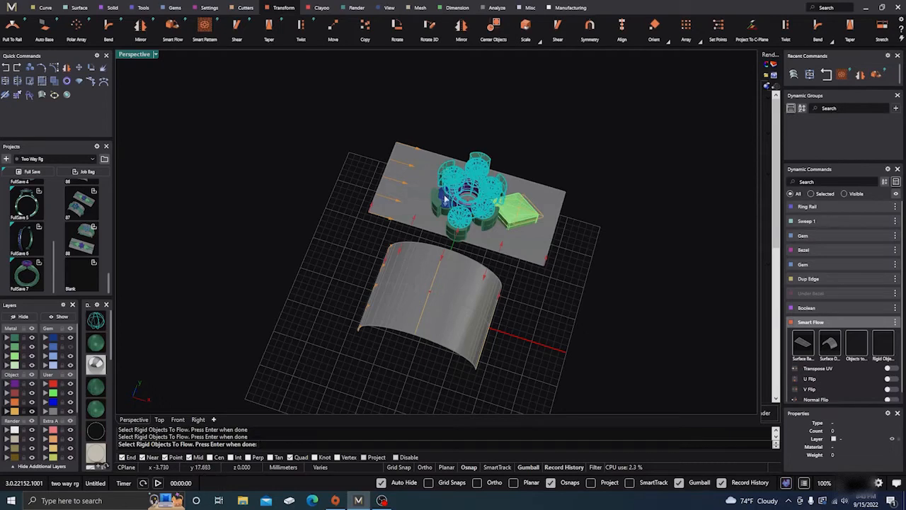
pyautogui.click(440, 200)
pyautogui.click(439, 202)
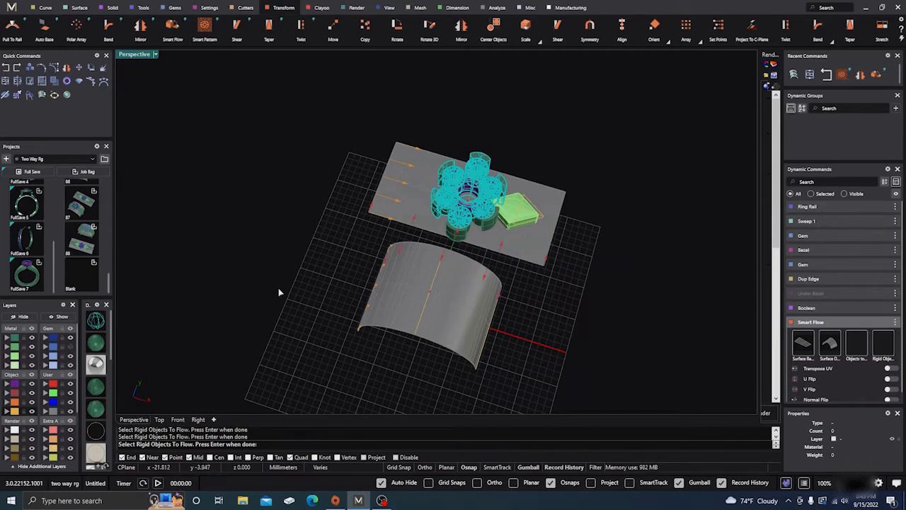
pyautogui.press('Return')
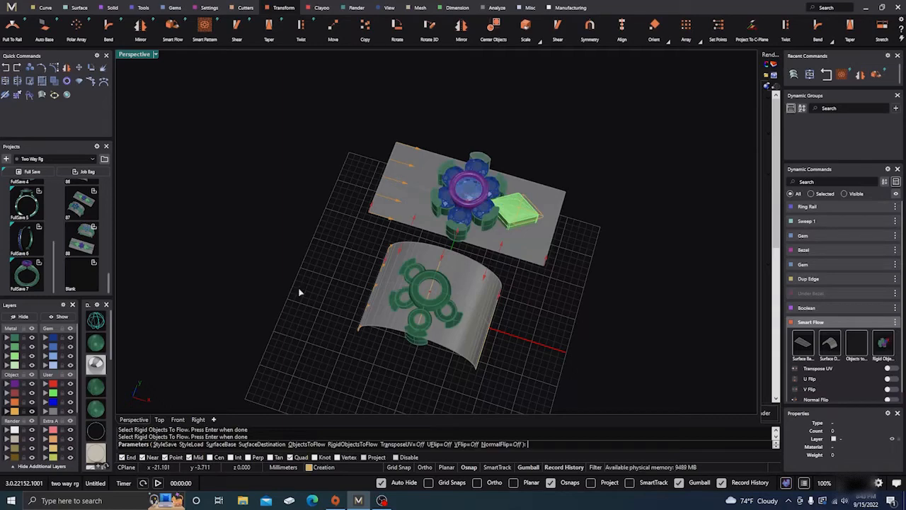
# - Turn on U Flip, check the flowed cluster on the curved surface, and abort the Smart Flow
pyautogui.click(890, 379)
pyautogui.scroll(5, 425, 283)
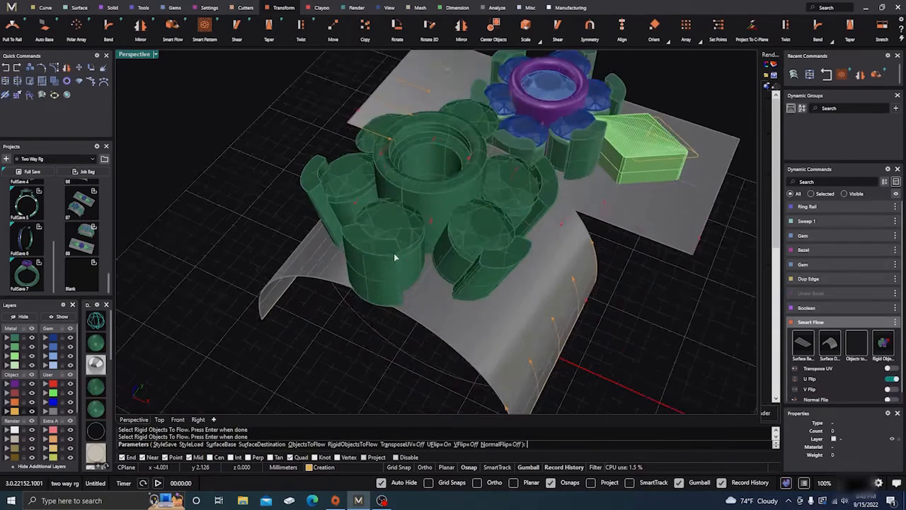
pyautogui.scroll(4, 395, 257)
pyautogui.moveTo(513, 308); pyautogui.dragTo(467, 304, button='right')
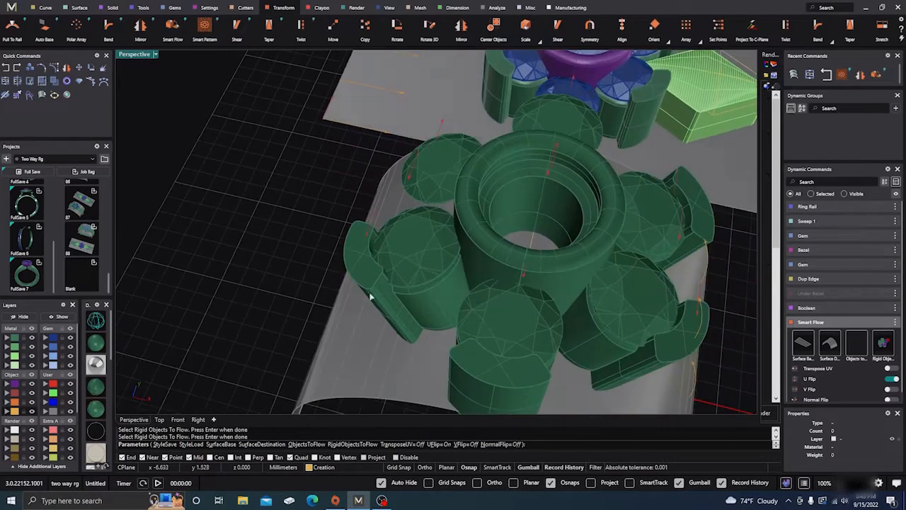
pyautogui.scroll(-12, 367, 289)
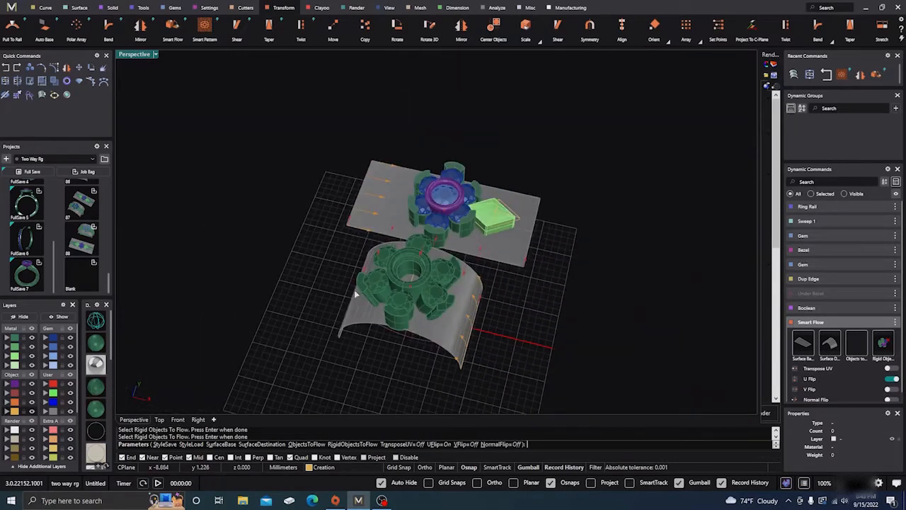
pyautogui.click(5, 67)
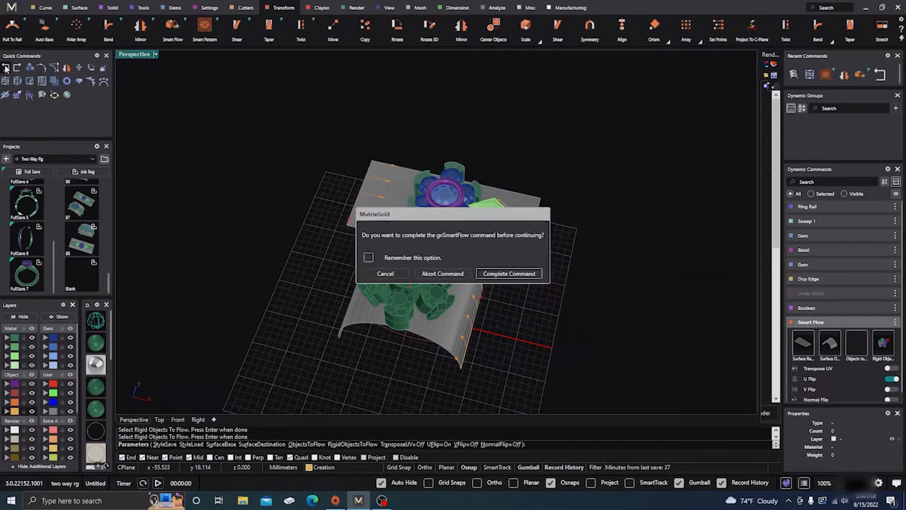
pyautogui.click(439, 274)
# - Examine the green diamond-shaped block beside the flower cluster and its position on the flat surface from several angles
pyautogui.moveTo(261, 231); pyautogui.dragTo(257, 257, button='right')
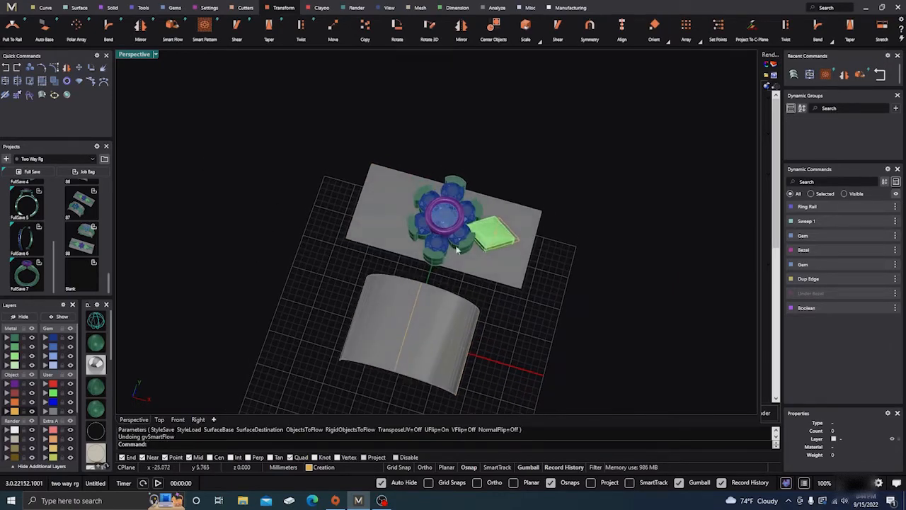
pyautogui.moveTo(456, 249); pyautogui.dragTo(494, 241, button='right')
pyautogui.scroll(3, 496, 239)
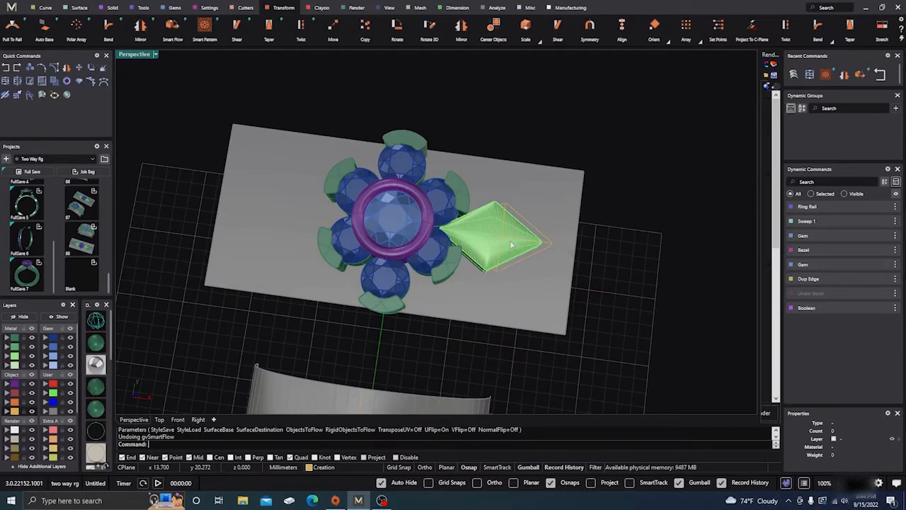
pyautogui.scroll(-5, 487, 290)
pyautogui.moveTo(487, 290); pyautogui.dragTo(431, 215, button='right')
pyautogui.scroll(8, 467, 215)
pyautogui.scroll(5, 468, 216)
pyautogui.scroll(-8, 470, 220)
pyautogui.scroll(-4, 476, 324)
pyautogui.moveTo(480, 327); pyautogui.dragTo(475, 307, button='right')
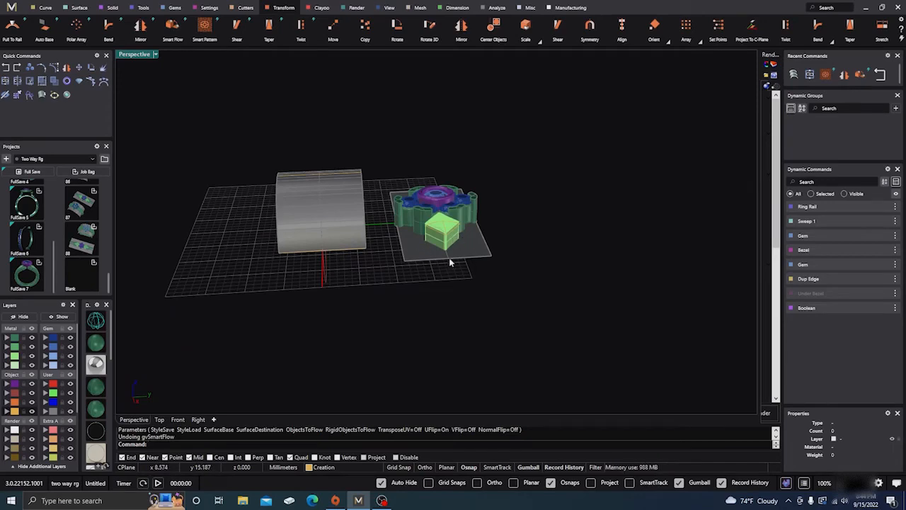
pyautogui.moveTo(414, 291); pyautogui.dragTo(433, 328, button='right')
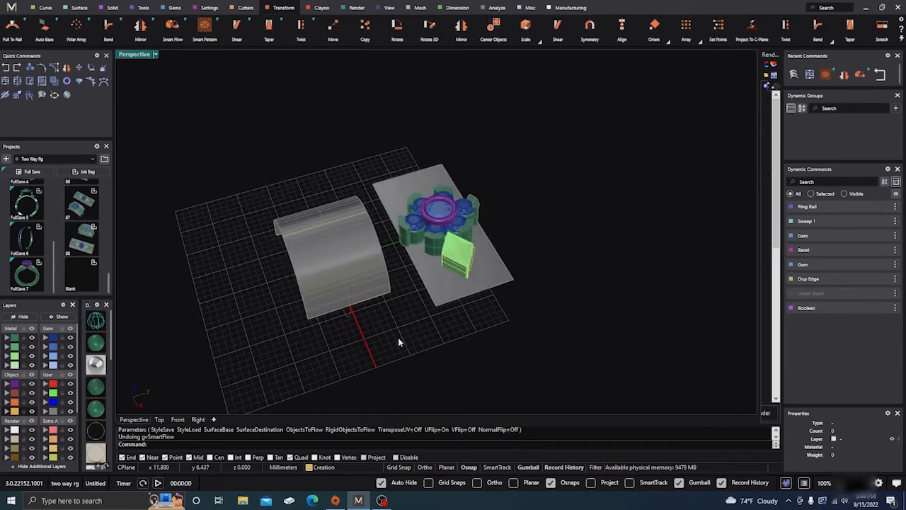
pyautogui.moveTo(398, 337); pyautogui.dragTo(408, 344, button='right')
pyautogui.scroll(4, 453, 259)
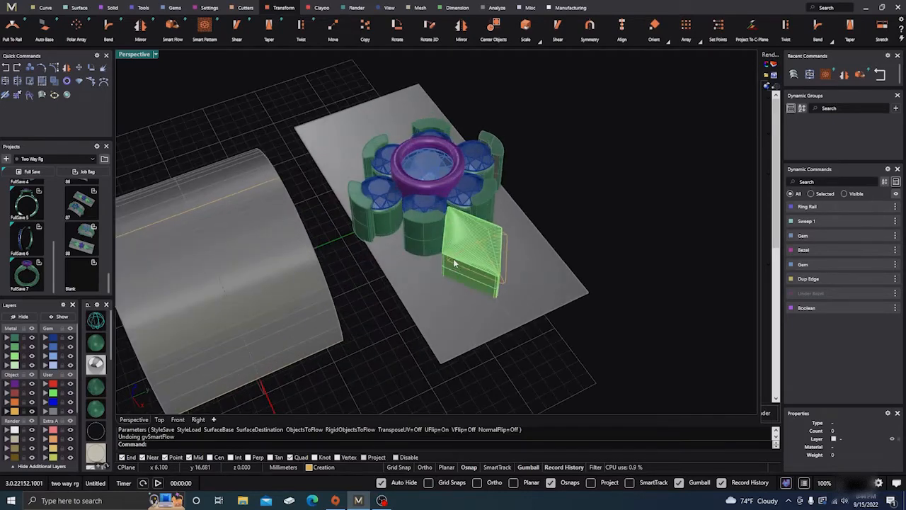
pyautogui.scroll(-5, 453, 258)
pyautogui.moveTo(470, 305); pyautogui.dragTo(450, 278, button='right')
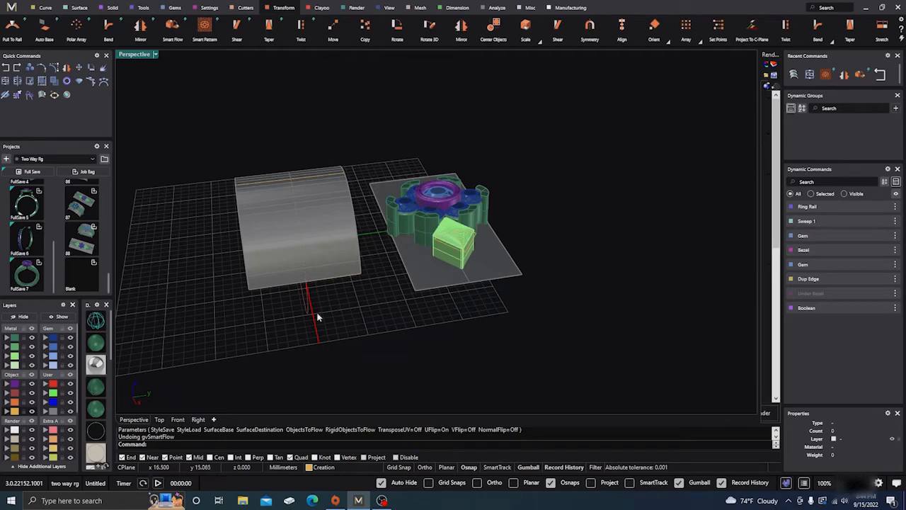
# - Move the center line curve on the flat rectangular surface to the Creation layer
pyautogui.click(468, 283)
pyautogui.click(493, 304)
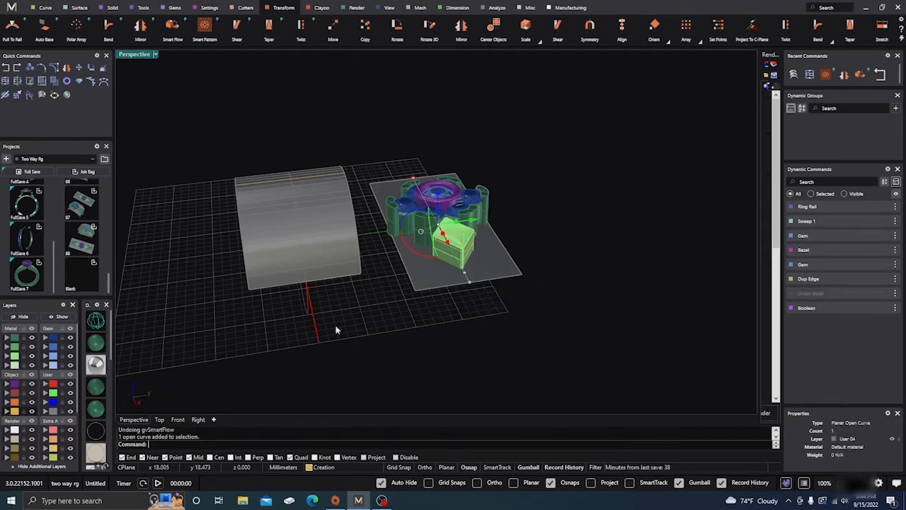
pyautogui.click(8, 411)
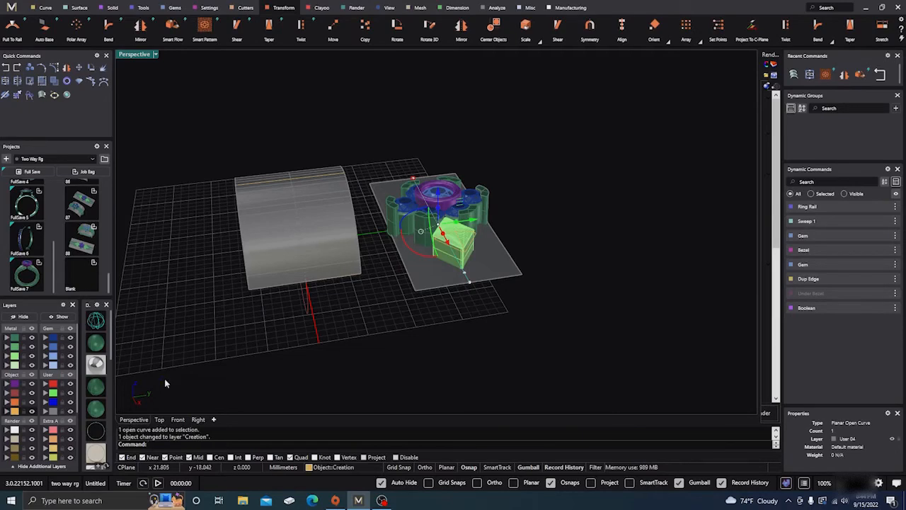
pyautogui.press('Escape')
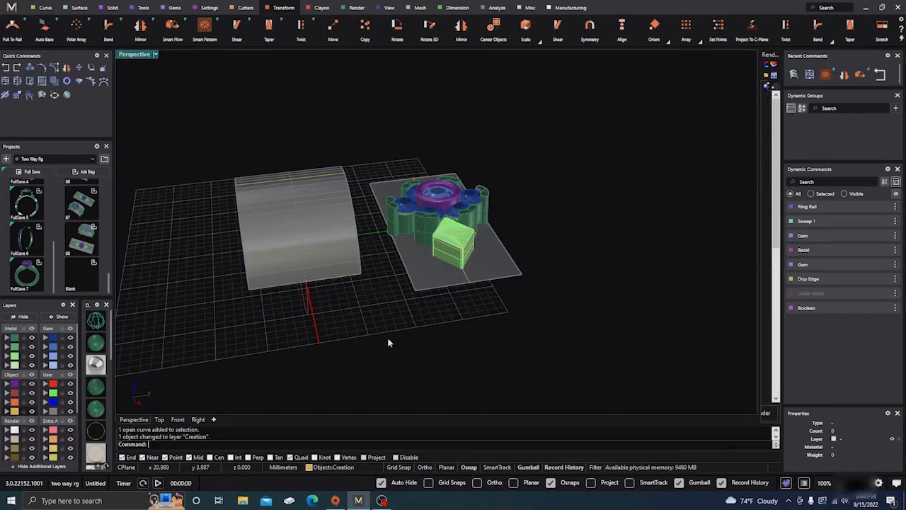
# - Start Profile Placer on the flat surface's center line curve and place the profile at position 0.78, inside the green block
pyautogui.moveTo(387, 337); pyautogui.dragTo(429, 362, button='right')
pyautogui.scroll(3, 482, 318)
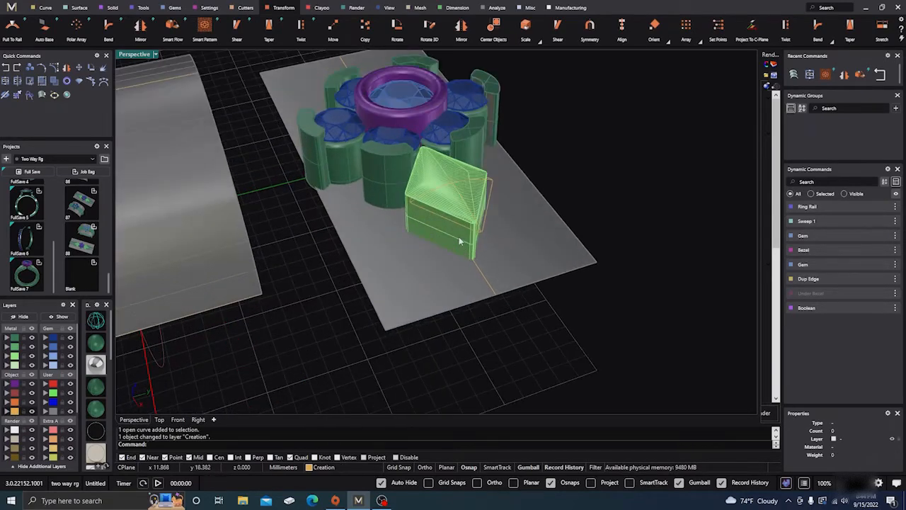
pyautogui.moveTo(459, 236); pyautogui.dragTo(456, 246, button='right')
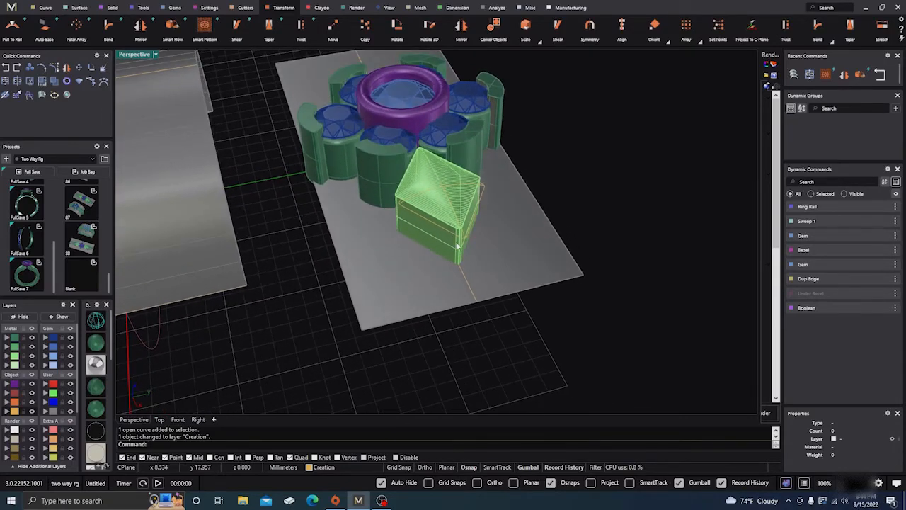
pyautogui.click(467, 285)
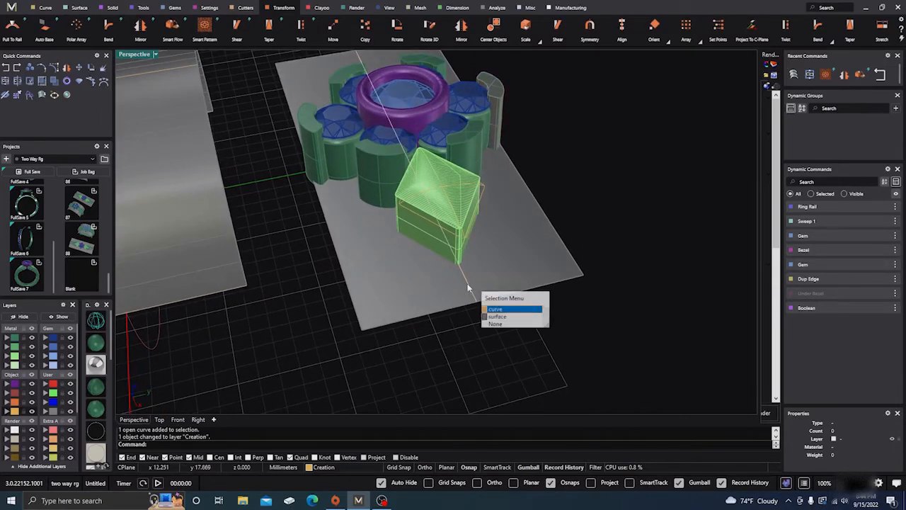
pyautogui.click(494, 310)
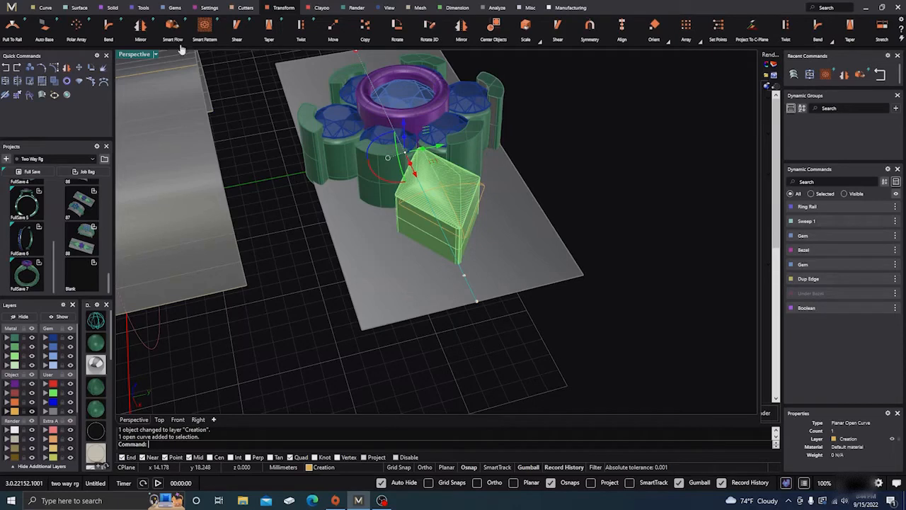
pyautogui.click(142, 8)
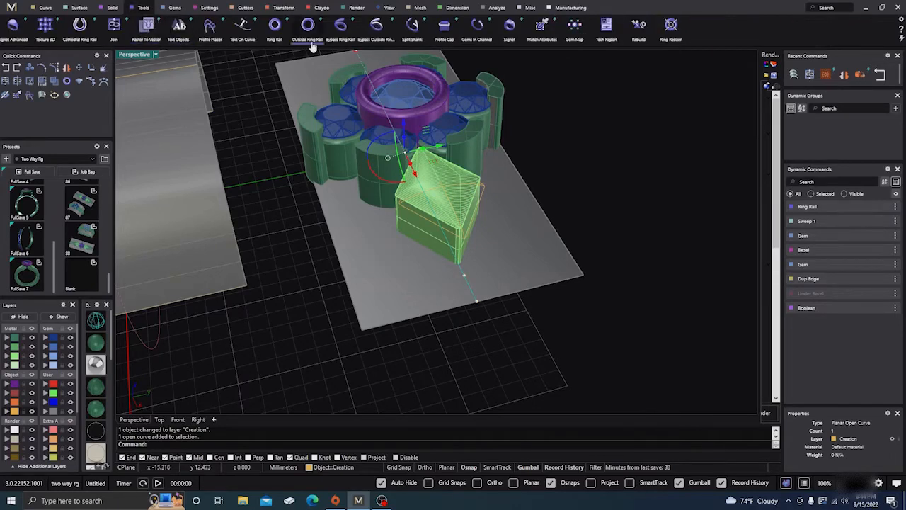
pyautogui.click(209, 28)
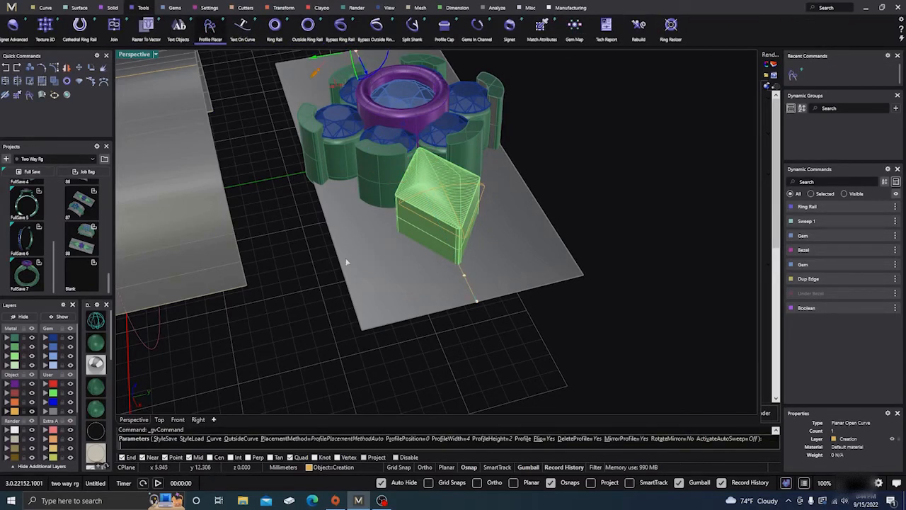
pyautogui.scroll(-2, 521, 368)
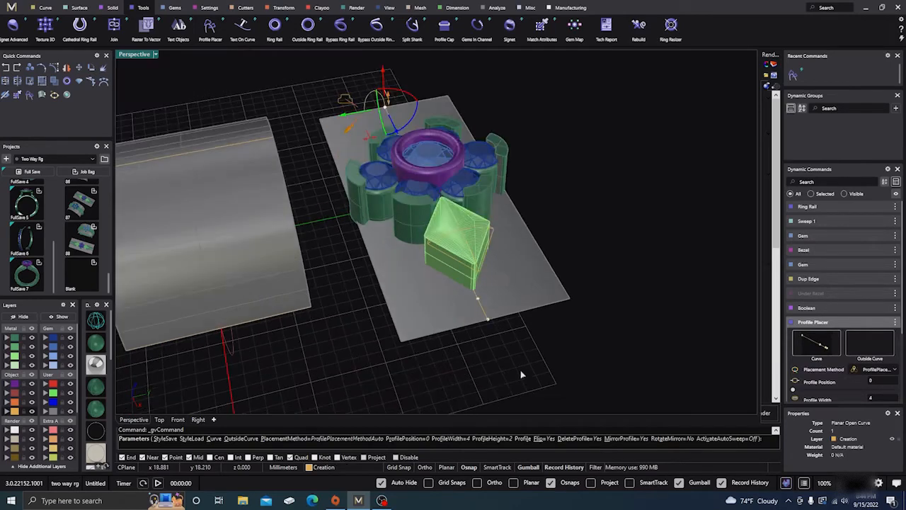
pyautogui.moveTo(392, 109); pyautogui.dragTo(468, 261)
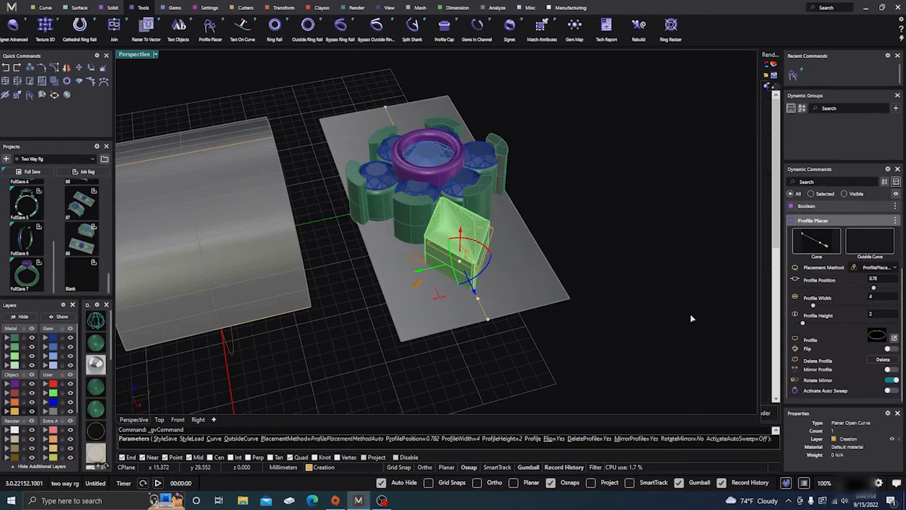
# - Switch to wireframe display and set the profile's placement method to ProfilePlacementMethodZ
pyautogui.moveTo(667, 307); pyautogui.dragTo(624, 287, button='right')
pyautogui.hotkey('ctrl', 'alt', 'w')
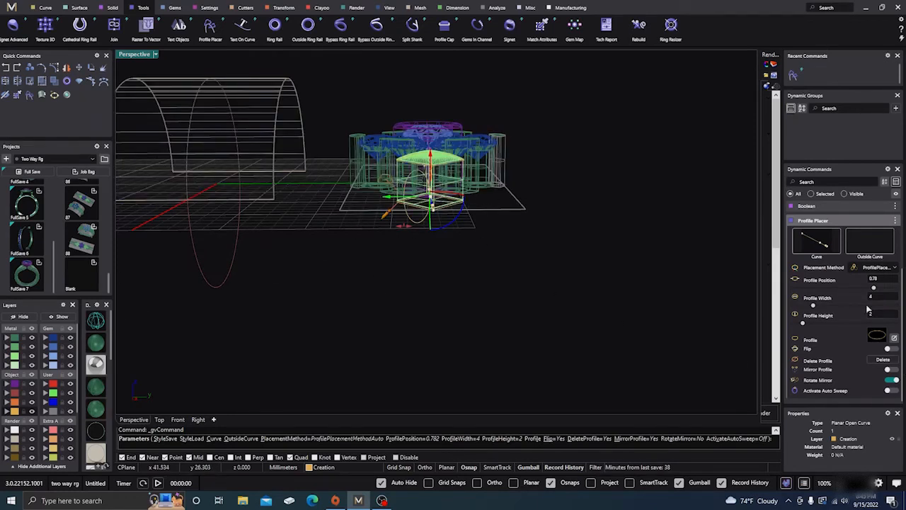
pyautogui.click(881, 268)
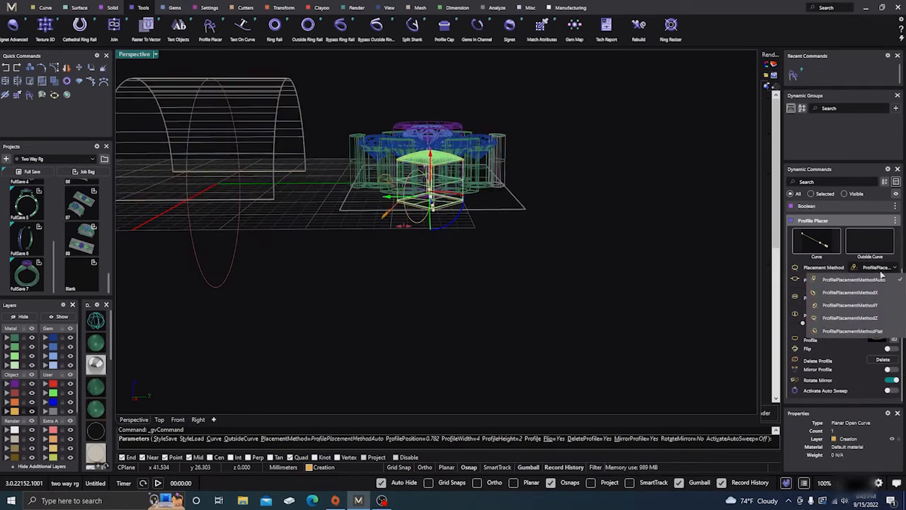
pyautogui.click(874, 319)
pyautogui.moveTo(414, 277)
pyautogui.mouseDown(button='right')
pyautogui.moveTo(422, 290)
pyautogui.moveTo(415, 269)
pyautogui.mouseUp(button='right')
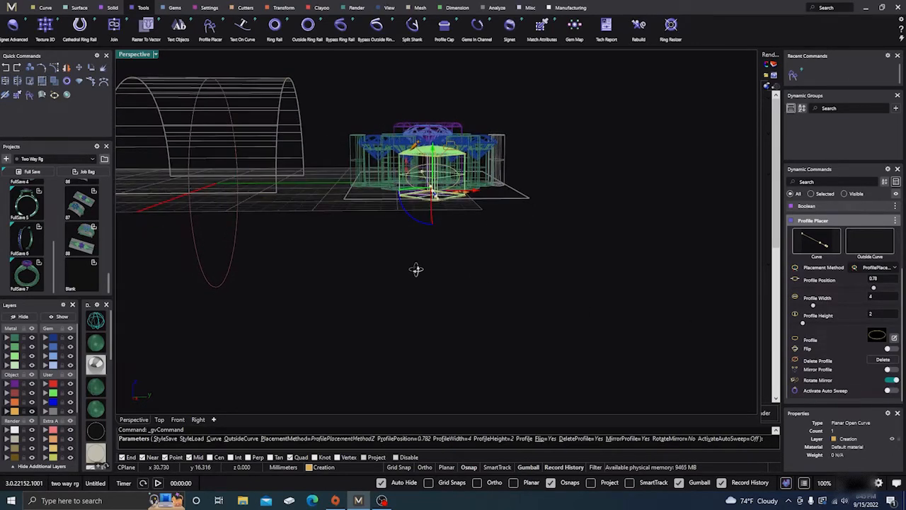
# - Set the placed profile's height to 2.5 mm and its width to 3 mm
pyautogui.scroll(5, 437, 185)
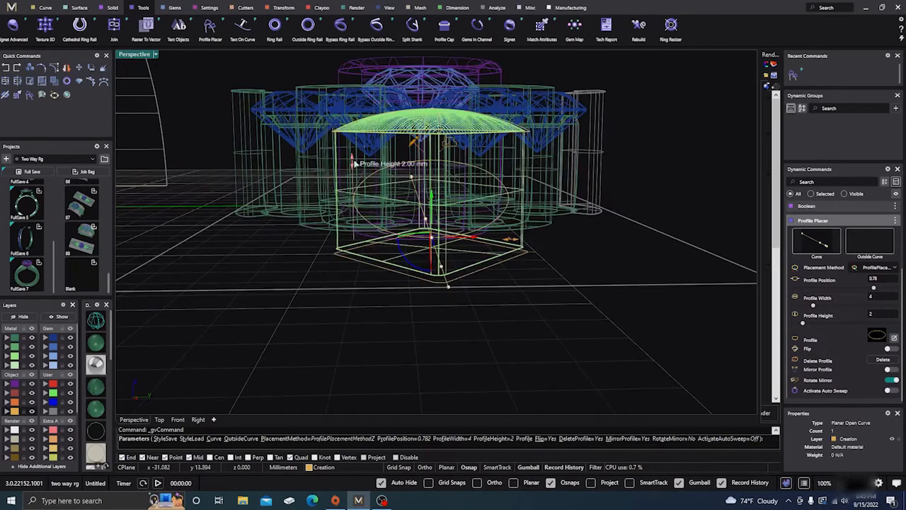
pyautogui.moveTo(353, 162); pyautogui.dragTo(352, 143)
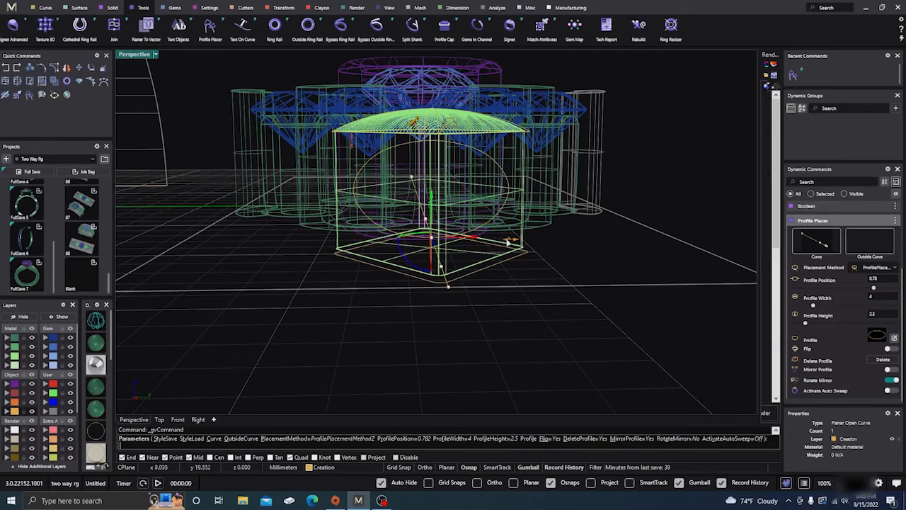
pyautogui.moveTo(510, 243)
pyautogui.moveTo(504, 241); pyautogui.dragTo(473, 226)
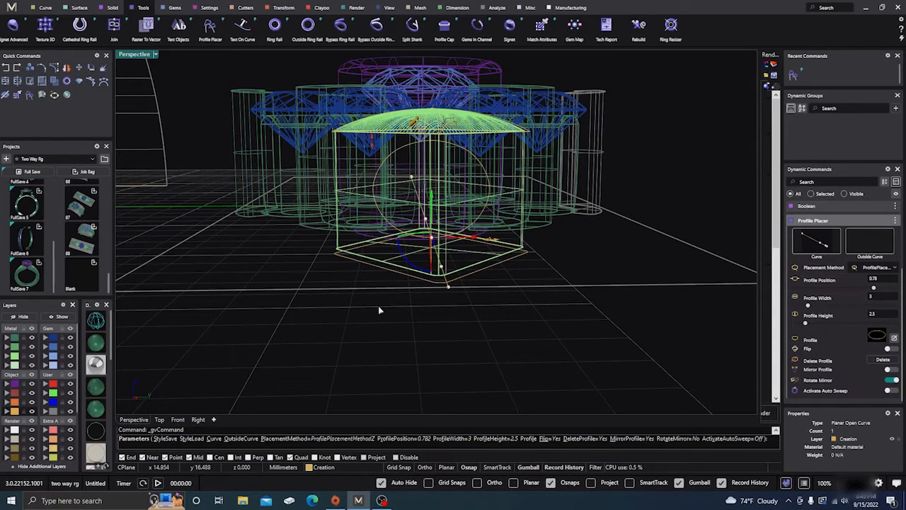
# - Activate Auto Sweep to sweep the profile along the center line to its end, and finish the Profile Placer in shaded display
pyautogui.moveTo(379, 310); pyautogui.dragTo(404, 338, button='right')
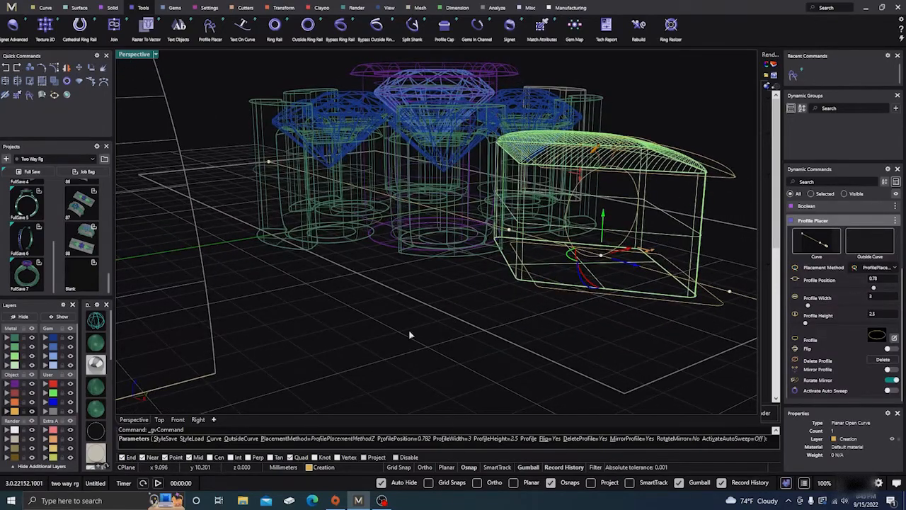
pyautogui.scroll(-4, 367, 296)
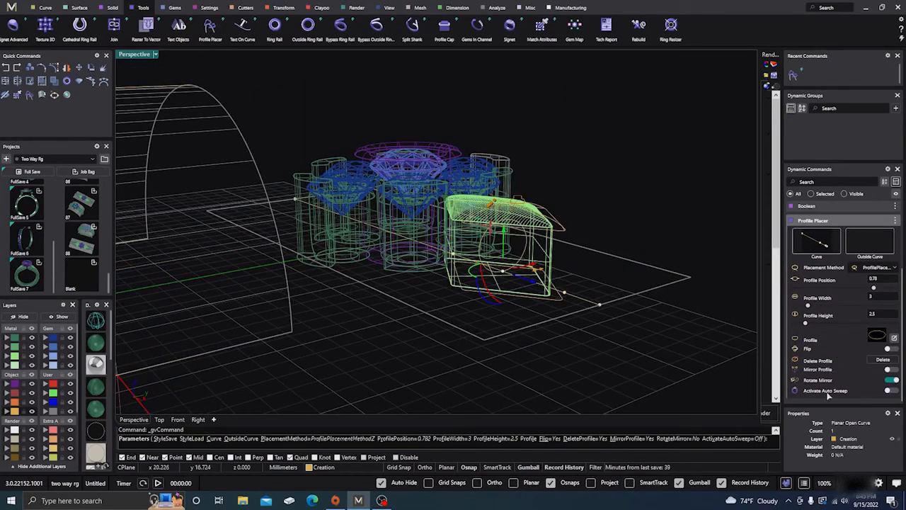
pyautogui.click(890, 391)
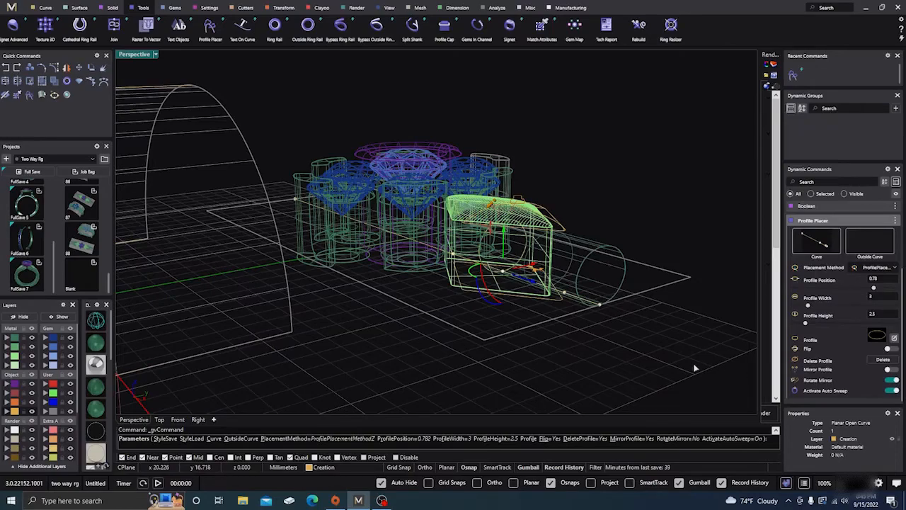
pyautogui.moveTo(694, 368); pyautogui.dragTo(613, 339, button='right')
pyautogui.rightClick(601, 328)
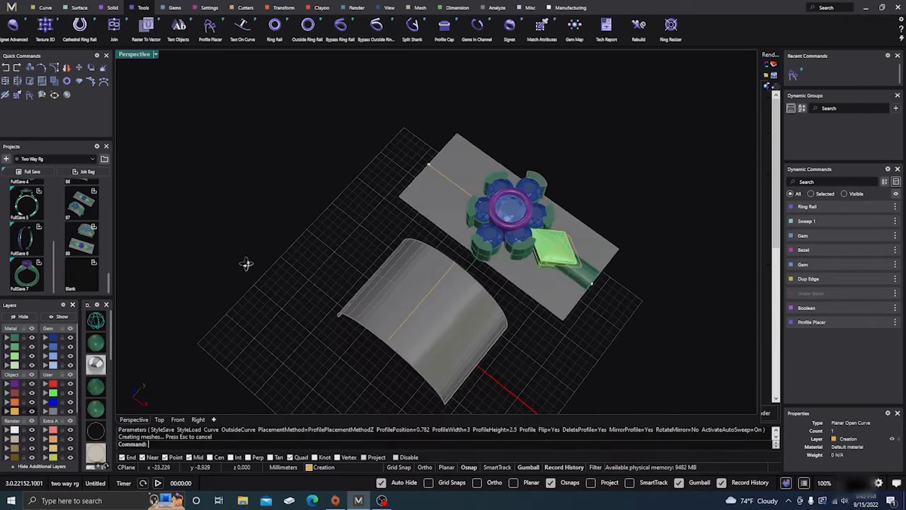
# - Start Smart Flow with the flat rectangle as the base surface and the curved ring surface as the destination
pyautogui.moveTo(246, 264); pyautogui.dragTo(286, 284, button='right')
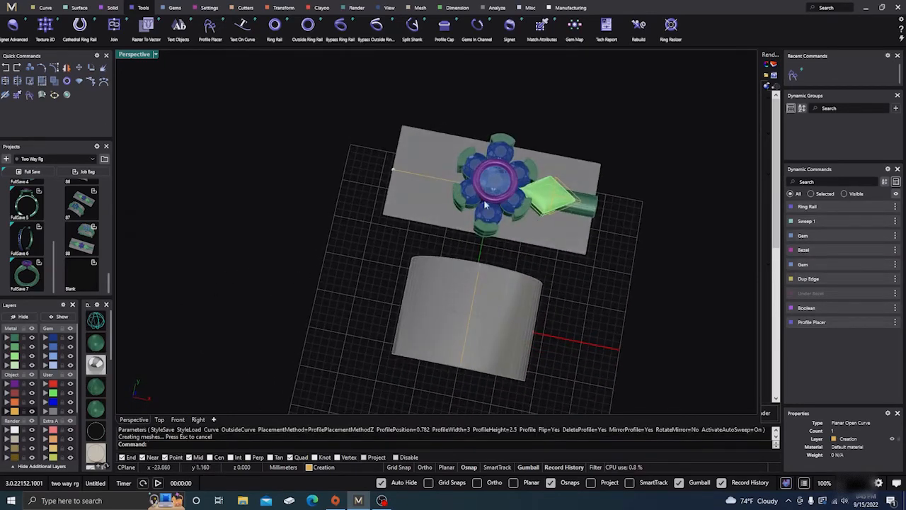
pyautogui.scroll(3, 488, 198)
pyautogui.scroll(-2, 491, 195)
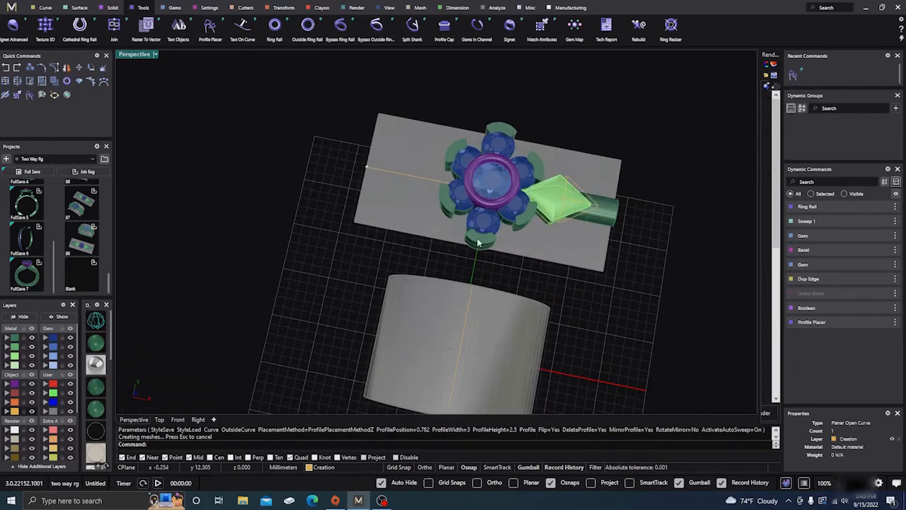
pyautogui.moveTo(306, 229); pyautogui.dragTo(328, 224, button='right')
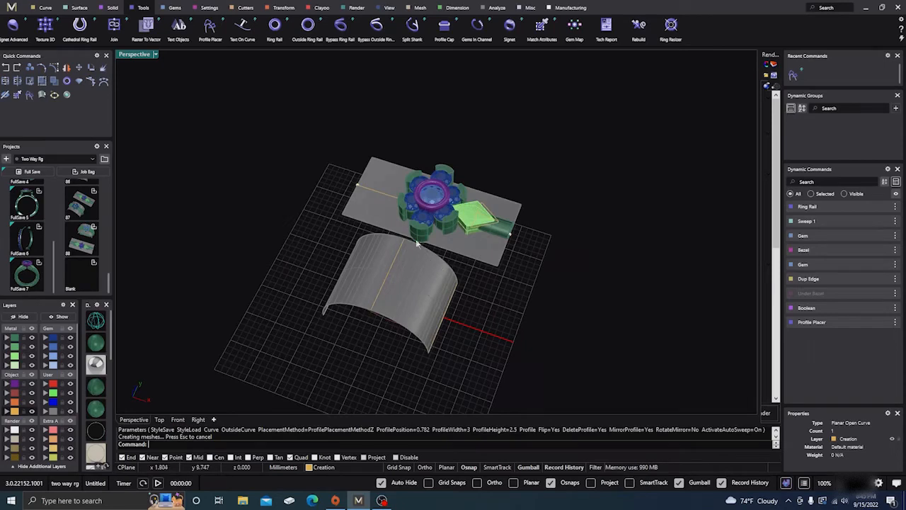
pyautogui.scroll(2, 418, 244)
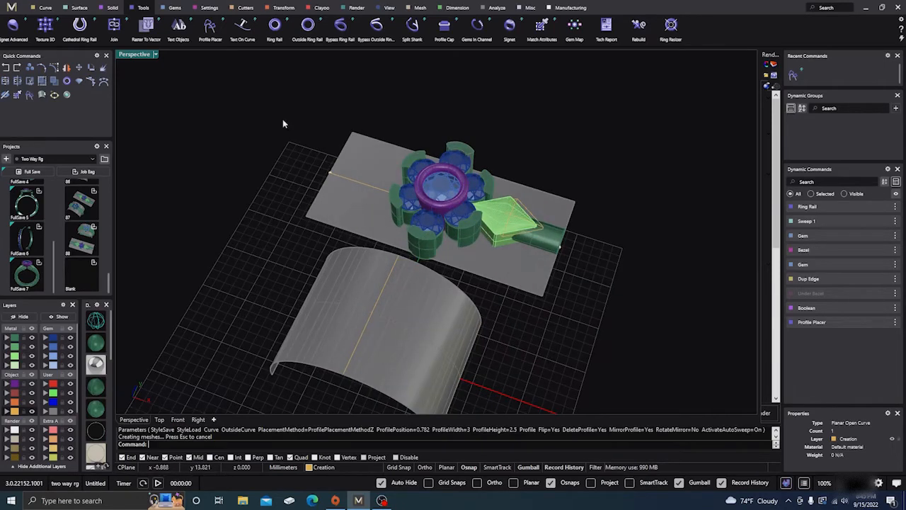
pyautogui.click(283, 8)
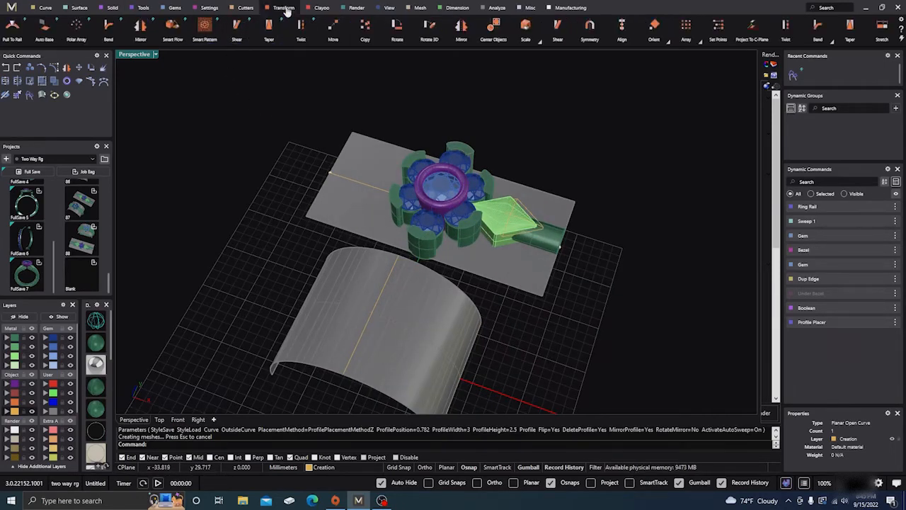
pyautogui.click(203, 28)
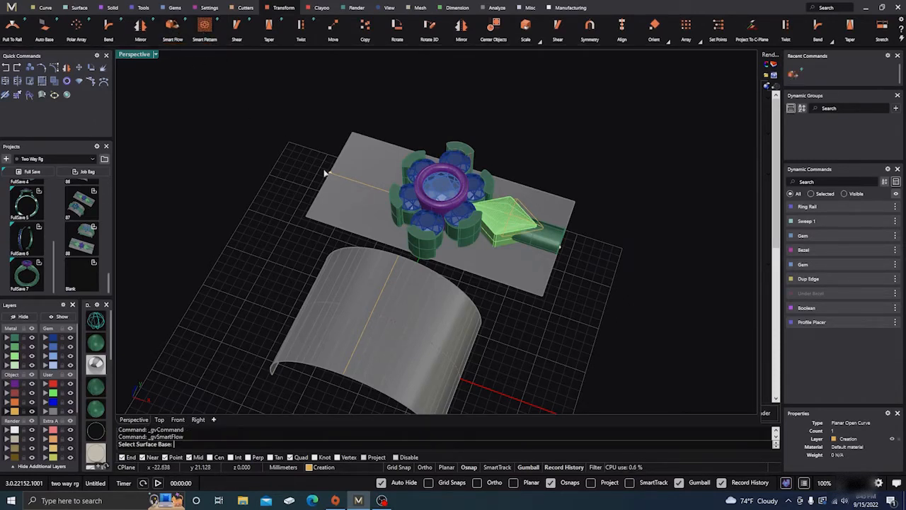
pyautogui.click(508, 270)
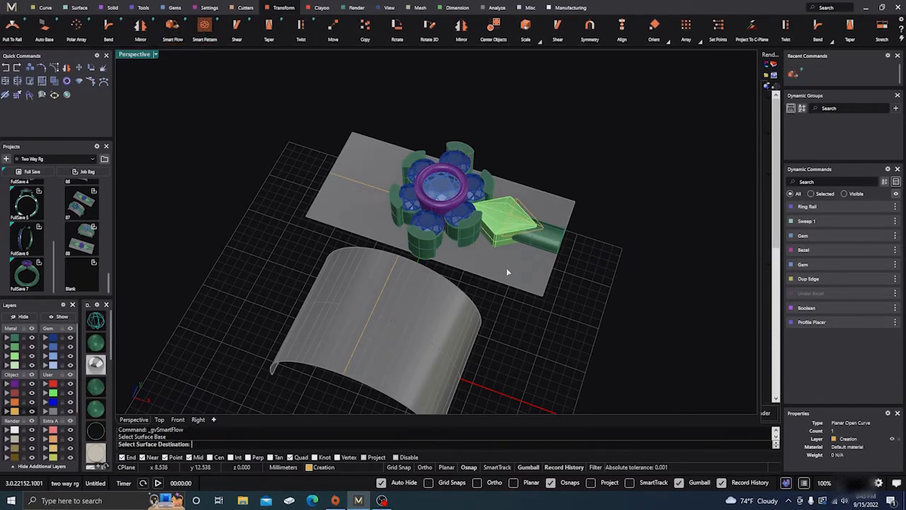
pyautogui.click(450, 306)
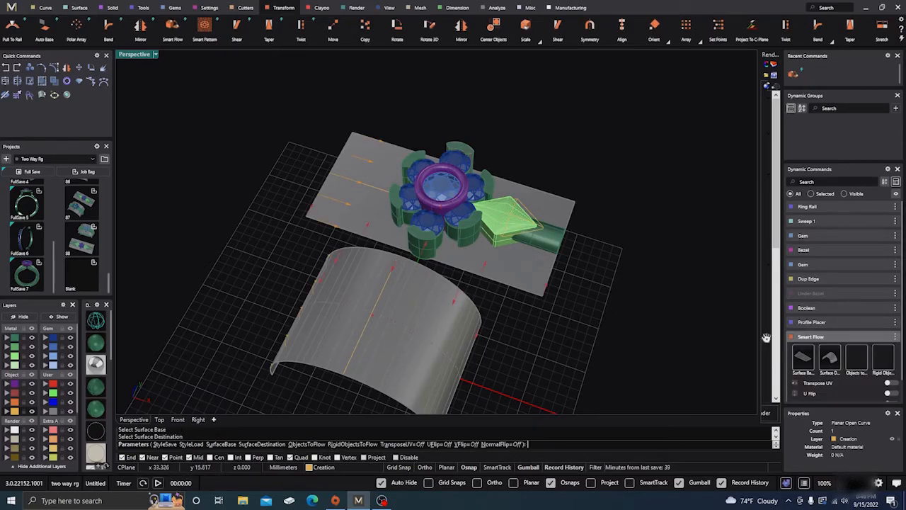
# - Select the six surrounding gems and the center stone of the flower cluster as rigid objects to flow
pyautogui.click(885, 360)
pyautogui.click(428, 223)
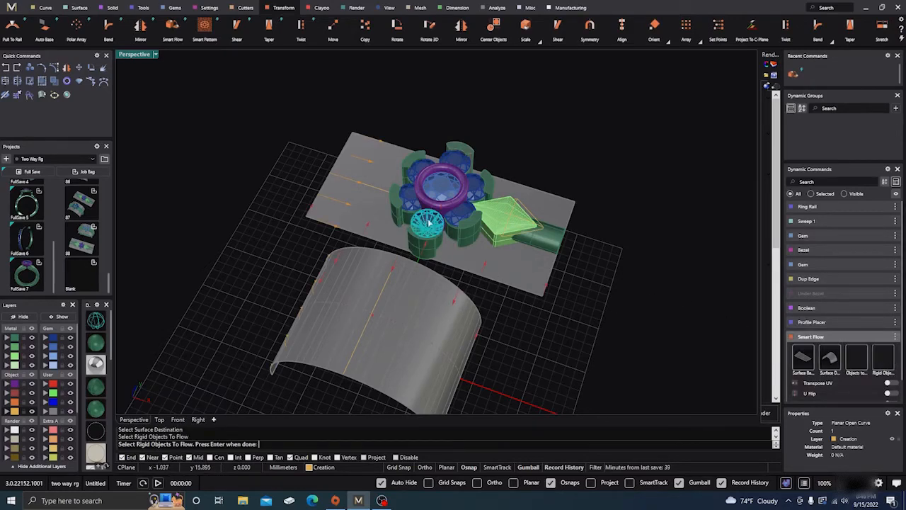
pyautogui.click(458, 217)
pyautogui.click(475, 189)
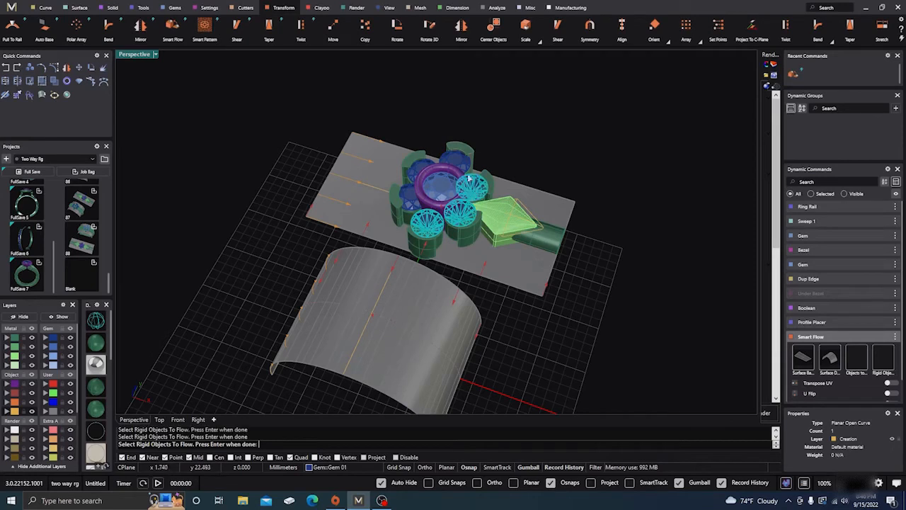
pyautogui.click(461, 163)
pyautogui.click(424, 167)
pyautogui.click(409, 203)
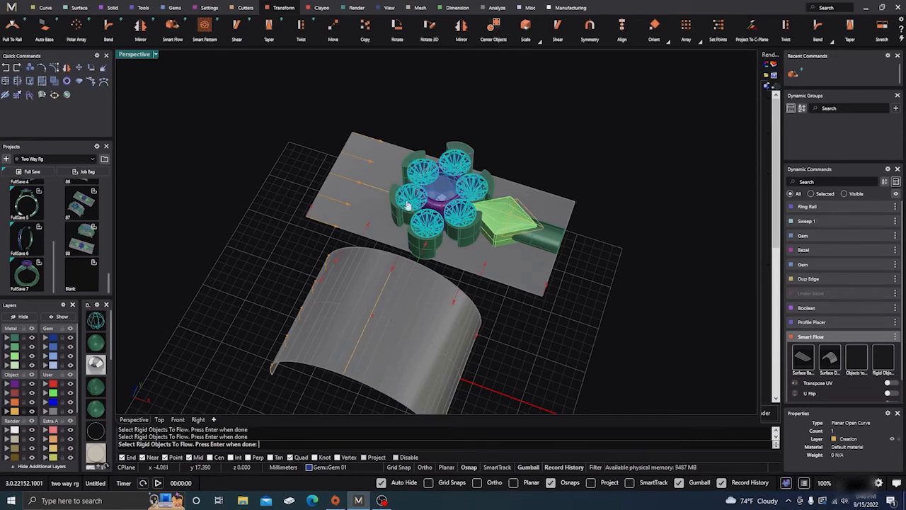
pyautogui.click(437, 189)
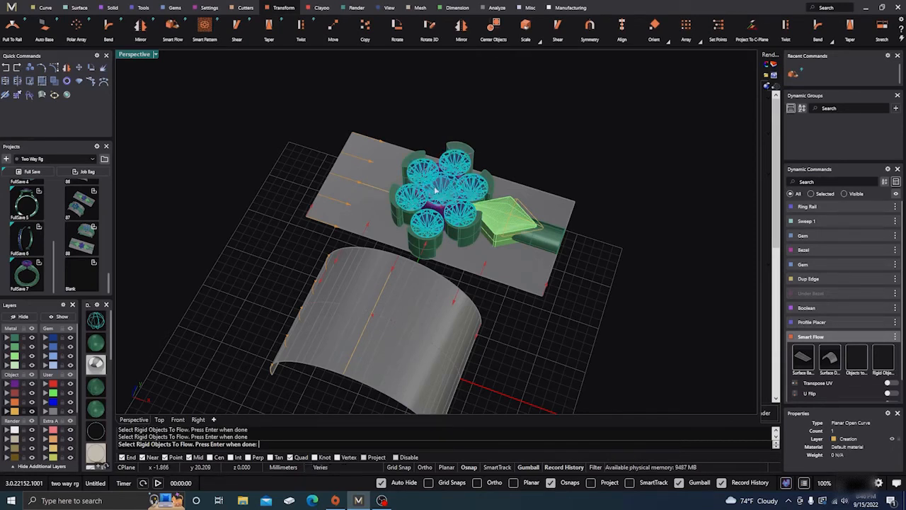
# - Add the six green settings around the flower cluster to the rigid objects and confirm the selection
pyautogui.click(467, 156)
pyautogui.click(498, 188)
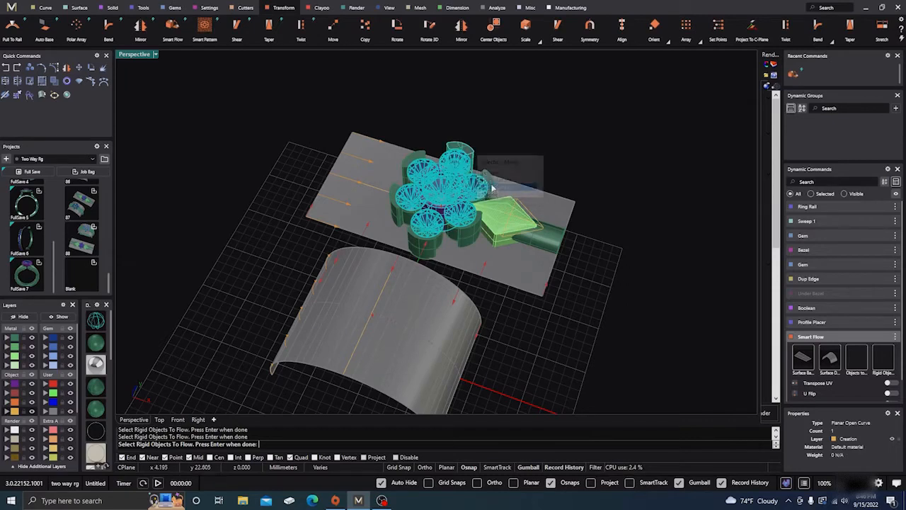
pyautogui.click(467, 233)
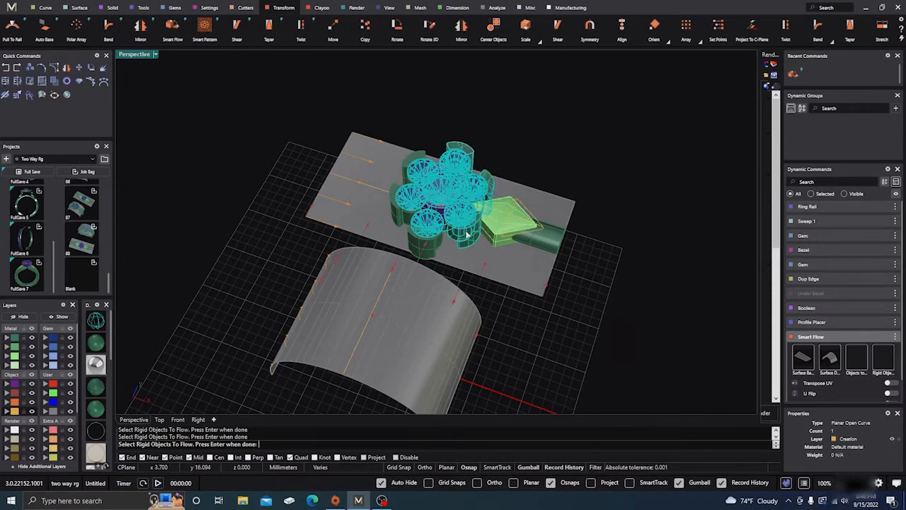
pyautogui.click(432, 256)
pyautogui.click(400, 215)
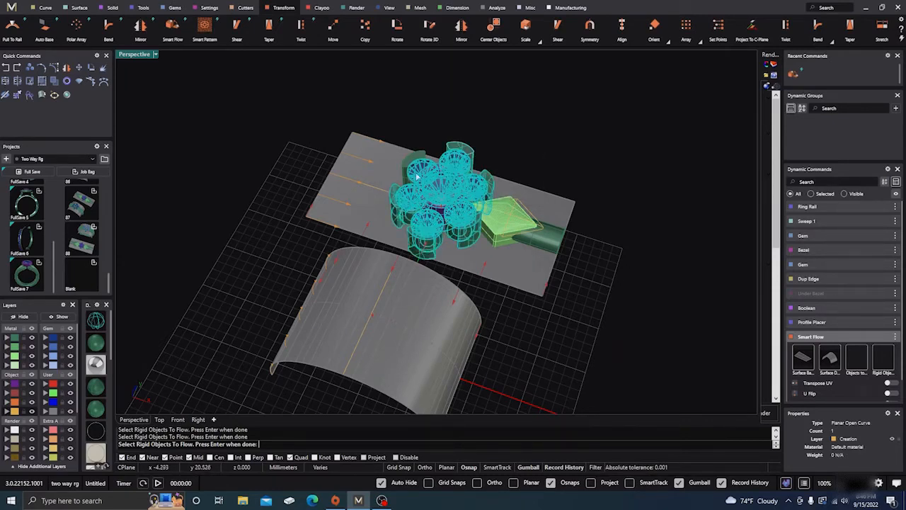
pyautogui.click(419, 166)
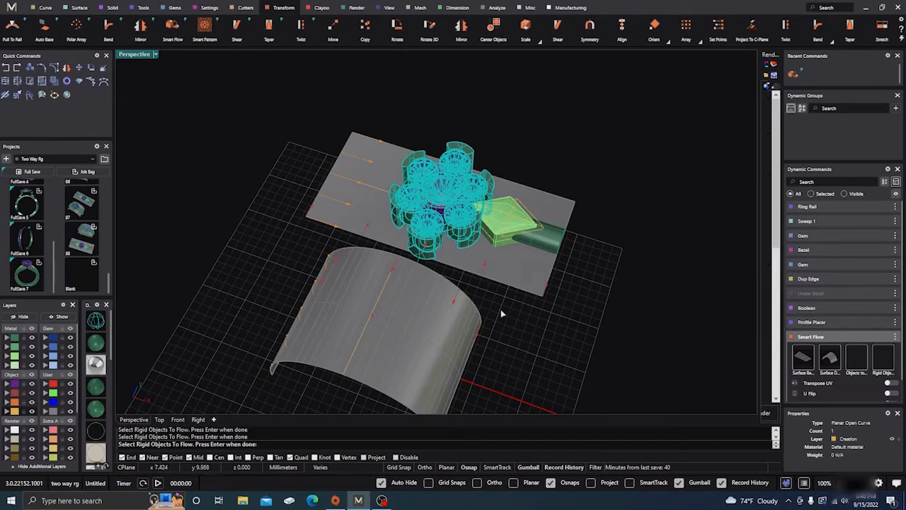
pyautogui.press('Return')
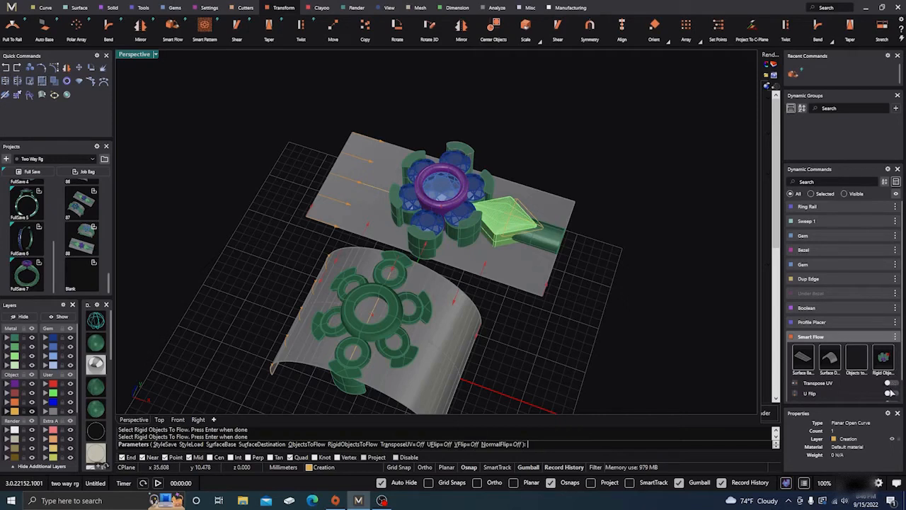
# - Enable U Flip in Smart Flow and add the green block and its swept profile as the objects to flow
pyautogui.click(891, 393)
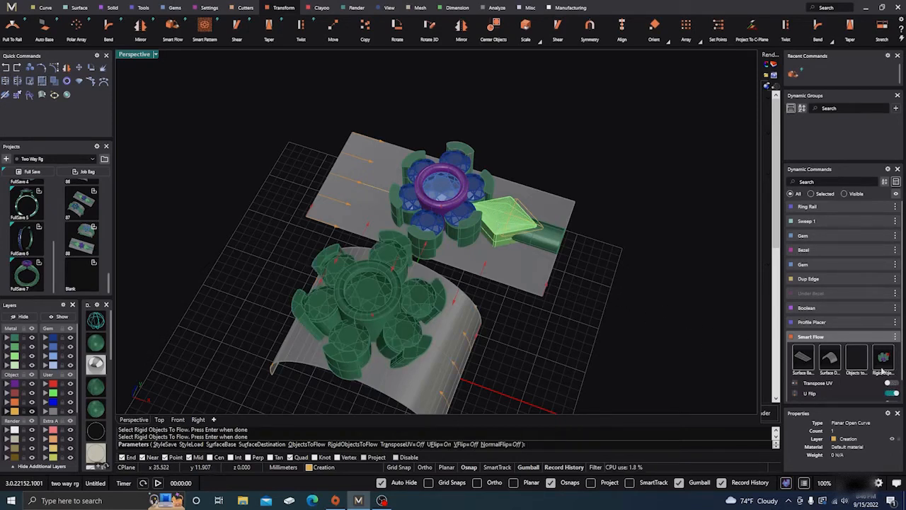
pyautogui.click(856, 357)
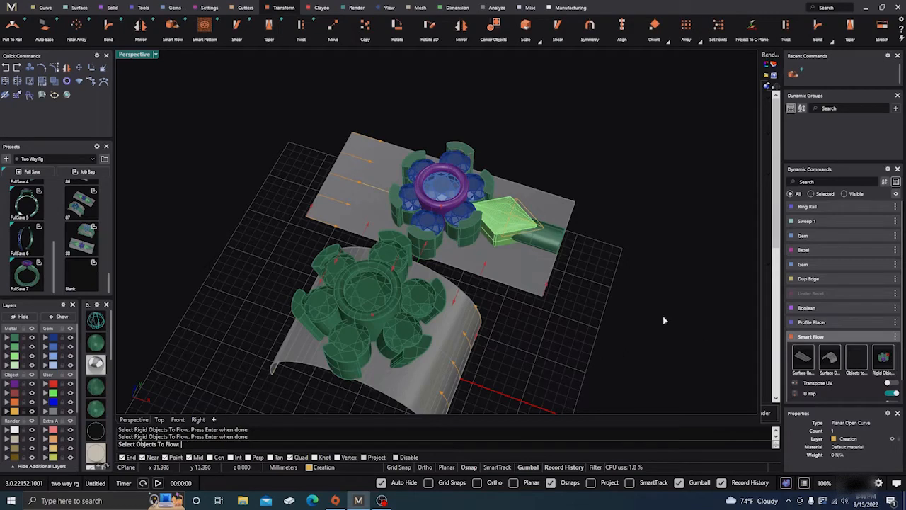
pyautogui.click(495, 224)
pyautogui.click(553, 247)
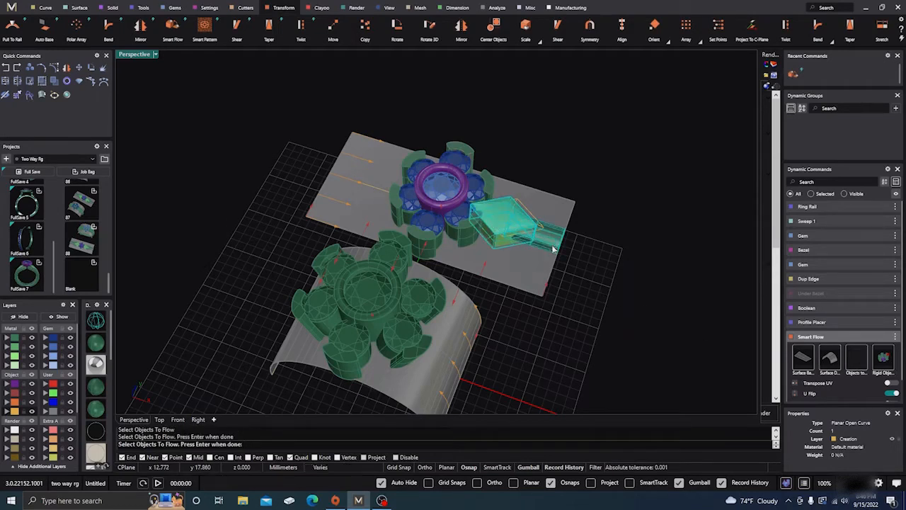
pyautogui.press('Return')
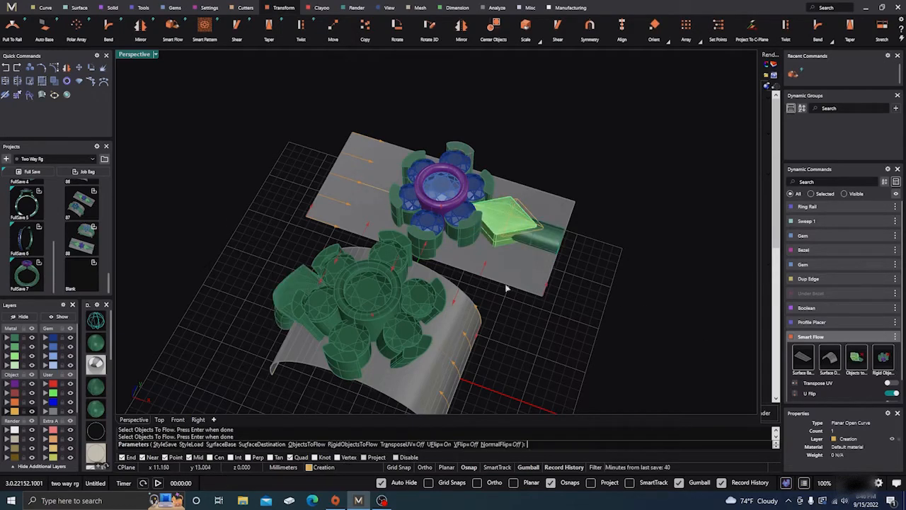
# - Check the flow preview on the curved surface and accept the Smart Flow
pyautogui.moveTo(379, 338); pyautogui.dragTo(446, 354, button='right')
pyautogui.scroll(5, 529, 294)
pyautogui.scroll(6, 530, 294)
pyautogui.scroll(-12, 532, 319)
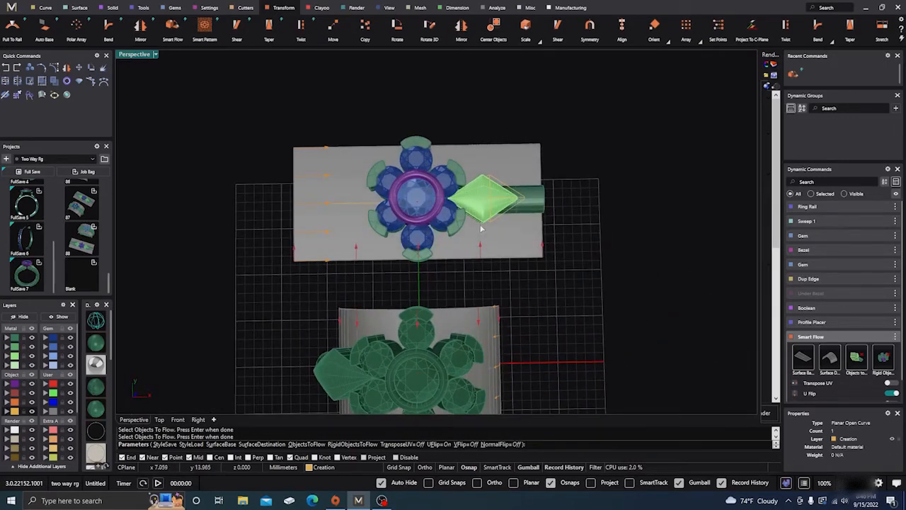
pyautogui.scroll(5, 478, 204)
pyautogui.scroll(-5, 478, 204)
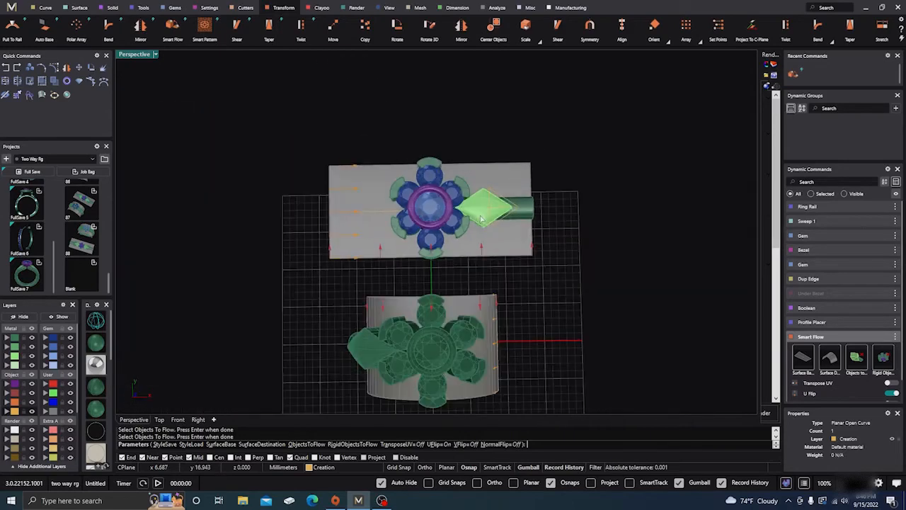
pyautogui.press('Return')
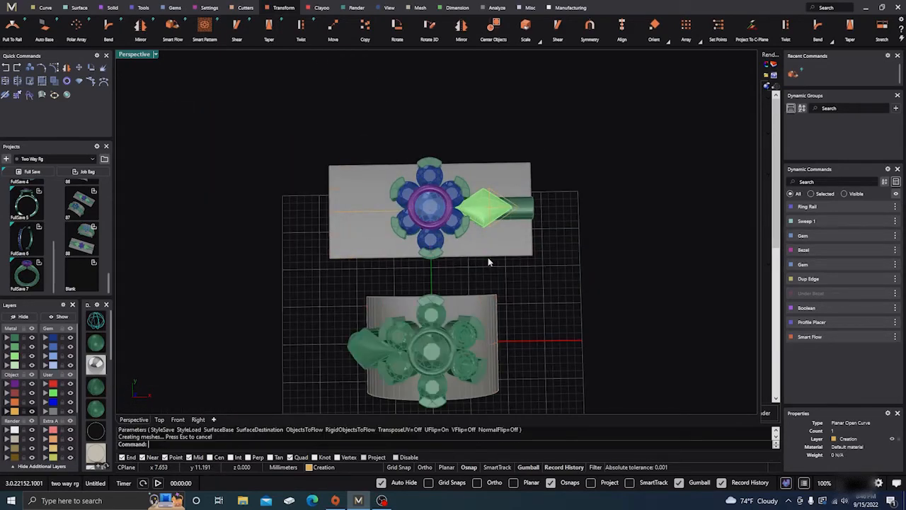
# - Stretch the flat block and its outline slightly toward the center bezel and inspect the flowed copy's tip
pyautogui.click(482, 209)
pyautogui.keyDown('shift'); pyautogui.click(483, 209); pyautogui.keyUp('shift')
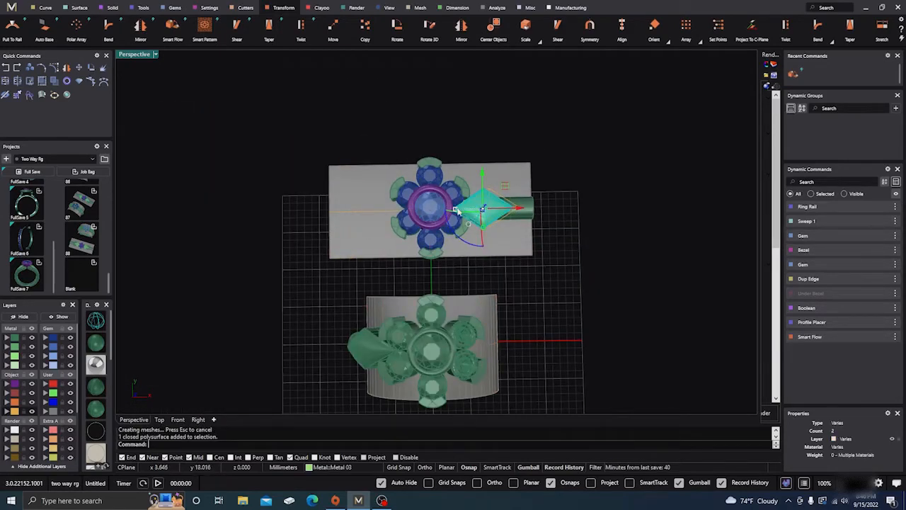
pyautogui.scroll(3, 457, 211)
pyautogui.moveTo(453, 211); pyautogui.dragTo(449, 210)
pyautogui.scroll(-6, 446, 243)
pyautogui.moveTo(381, 358); pyautogui.dragTo(464, 286, button='right')
pyautogui.scroll(7, 526, 282)
pyautogui.moveTo(526, 282); pyautogui.dragTo(570, 313, button='right')
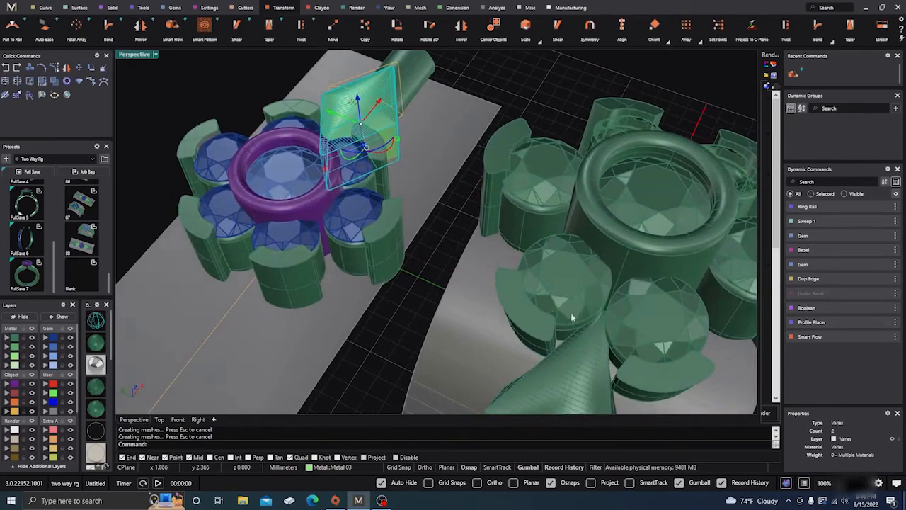
pyautogui.scroll(8, 602, 333)
pyautogui.moveTo(605, 339); pyautogui.dragTo(594, 311, button='right')
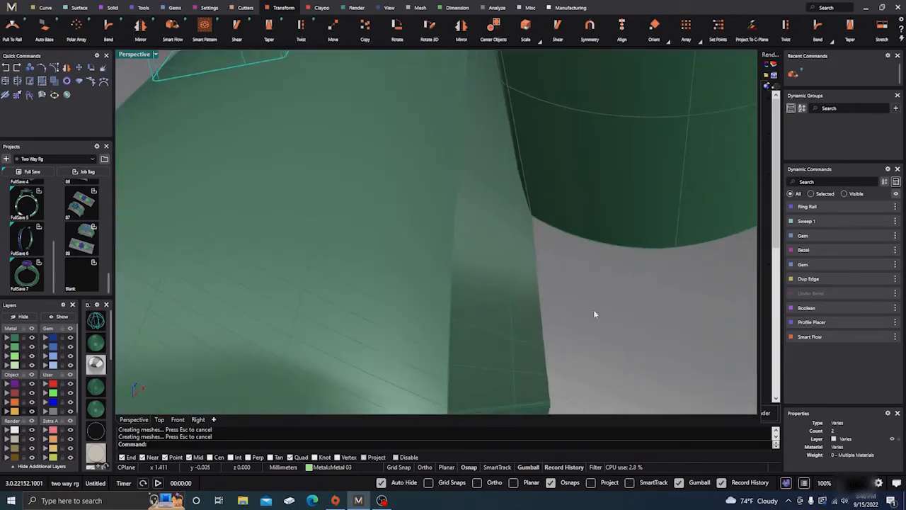
# - Hide the layer with the flat and curved surfaces and examine the flowed pieces from below and above
pyautogui.click(70, 411)
pyautogui.scroll(-8, 479, 354)
pyautogui.moveTo(478, 354); pyautogui.dragTo(457, 225, button='right')
pyautogui.scroll(10, 303, 106)
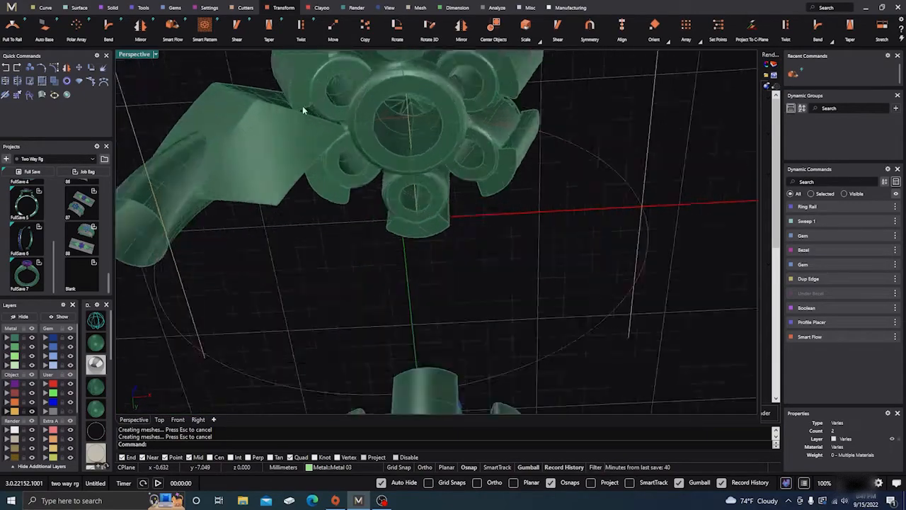
pyautogui.moveTo(319, 147); pyautogui.dragTo(390, 325, button='right')
pyautogui.scroll(-12, 390, 325)
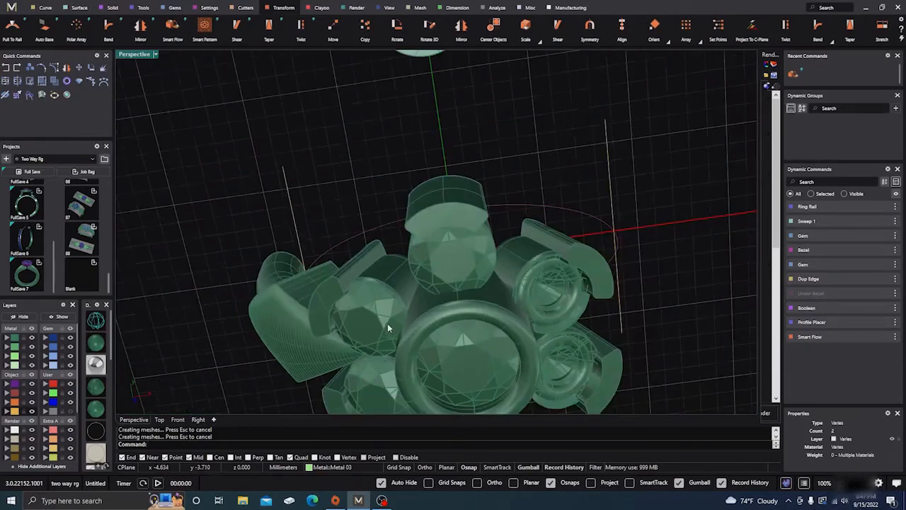
pyautogui.scroll(-6, 443, 282)
pyautogui.moveTo(475, 309); pyautogui.dragTo(475, 294, button='right')
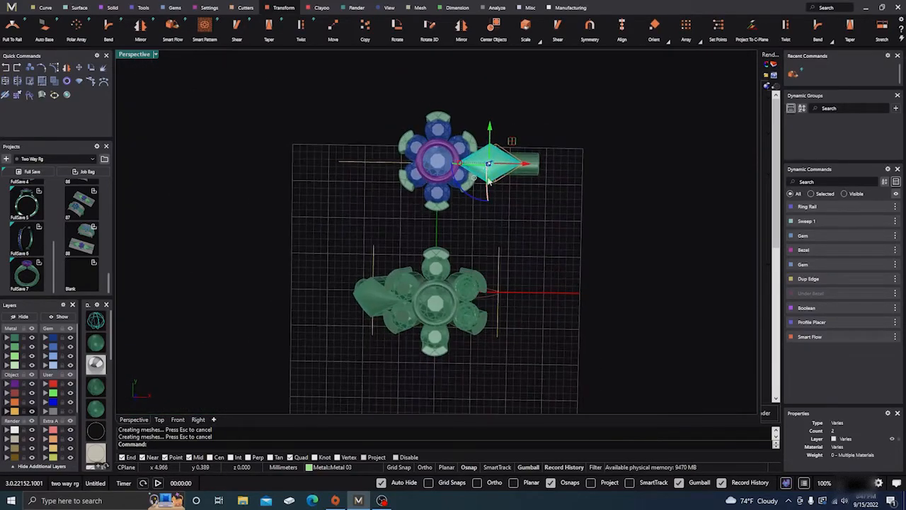
# - Scale the flat block again at its tip beside the center bezel and check the flowed copy from below
pyautogui.scroll(8, 403, 168)
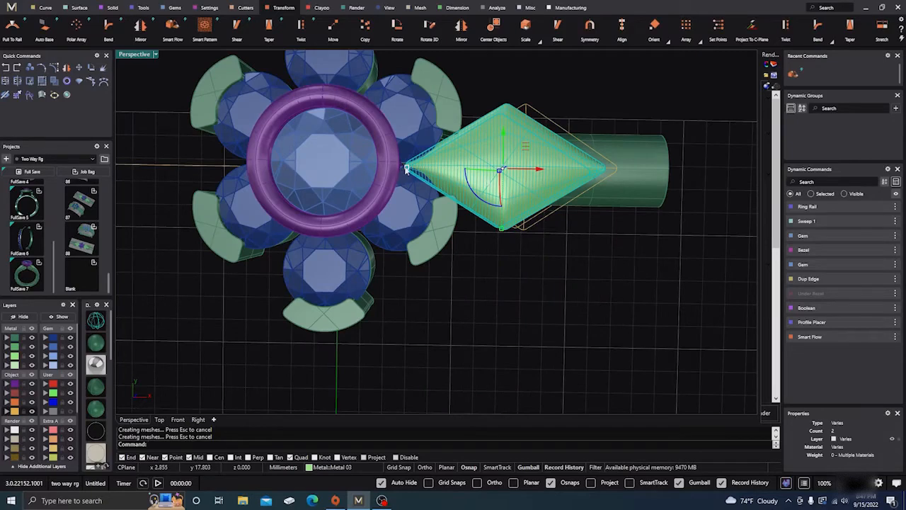
pyautogui.scroll(-4, 380, 343)
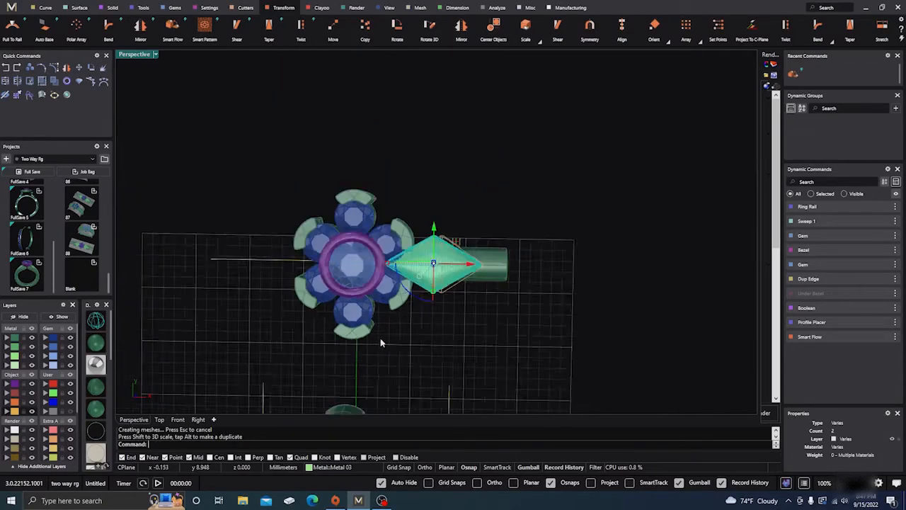
pyautogui.moveTo(380, 343); pyautogui.dragTo(419, 319, button='right')
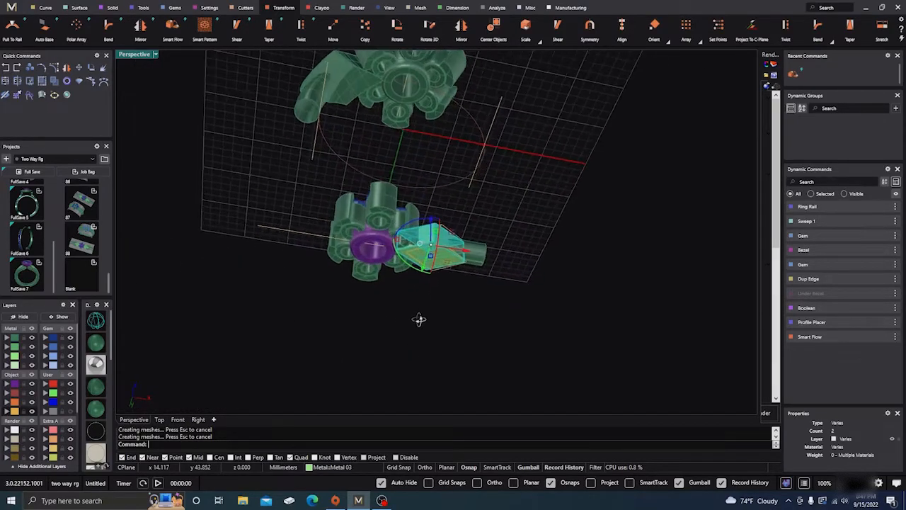
pyautogui.scroll(-8, 370, 353)
pyautogui.scroll(7, 363, 224)
pyautogui.scroll(8, 351, 277)
pyautogui.moveTo(380, 367); pyautogui.dragTo(392, 345, button='right')
pyautogui.scroll(-10, 464, 273)
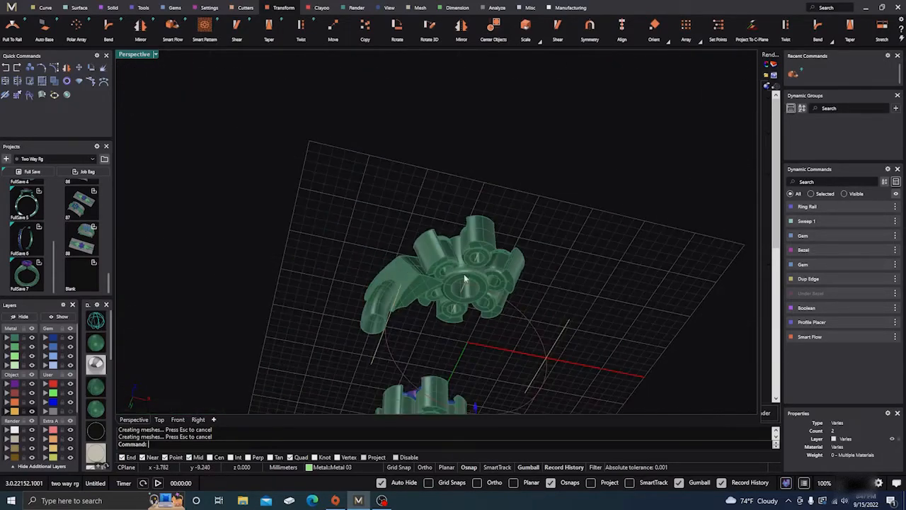
# - Examine how the flowed block meets the surrounding gems and the center bezel
pyautogui.moveTo(464, 274); pyautogui.dragTo(455, 408, button='right')
pyautogui.scroll(-5, 464, 336)
pyautogui.moveTo(463, 336); pyautogui.dragTo(473, 368, button='right')
pyautogui.scroll(6, 445, 340)
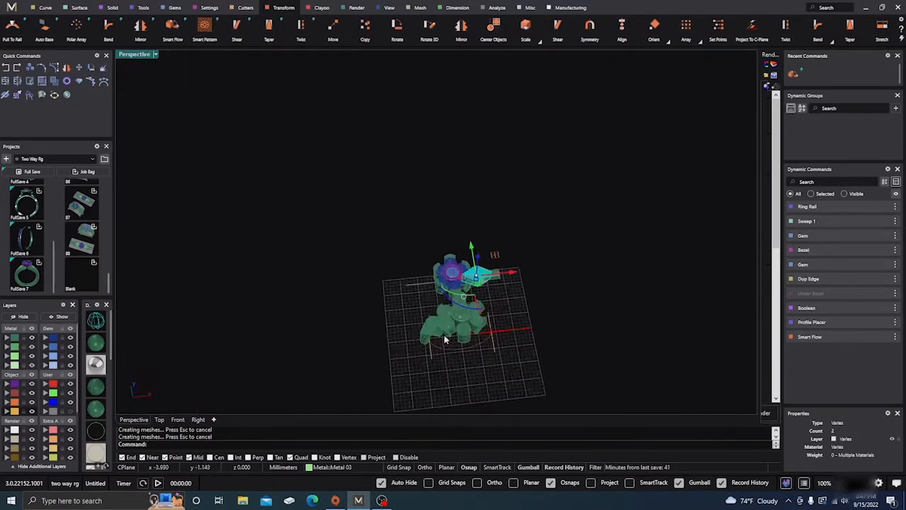
pyautogui.moveTo(435, 320); pyautogui.dragTo(503, 328, button='right')
pyautogui.scroll(10, 449, 277)
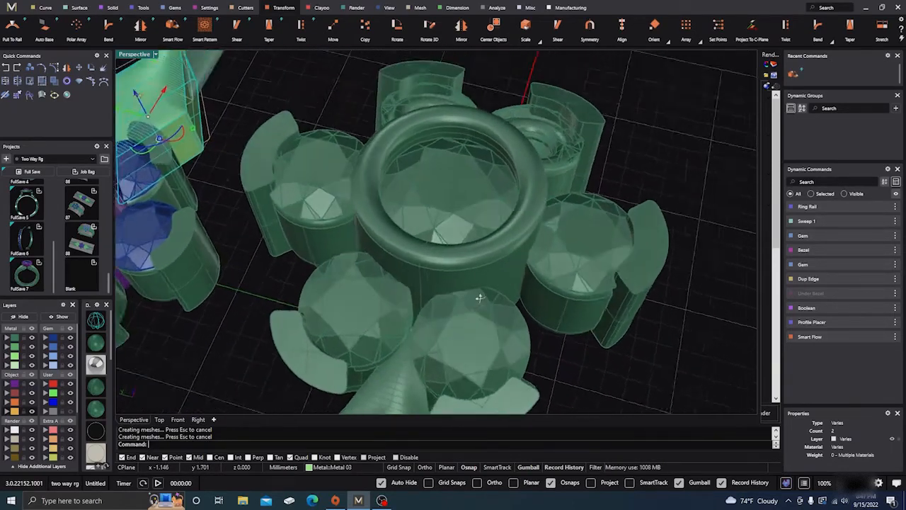
pyautogui.moveTo(479, 298); pyautogui.dragTo(476, 285, button='right')
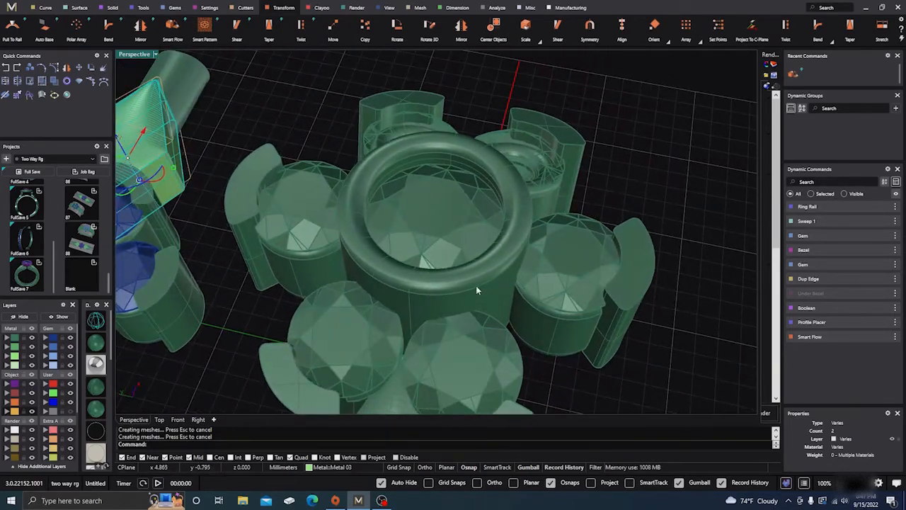
pyautogui.scroll(-3, 476, 287)
pyautogui.moveTo(460, 334); pyautogui.dragTo(468, 304, button='right')
pyautogui.scroll(-5, 468, 306)
pyautogui.scroll(5, 434, 375)
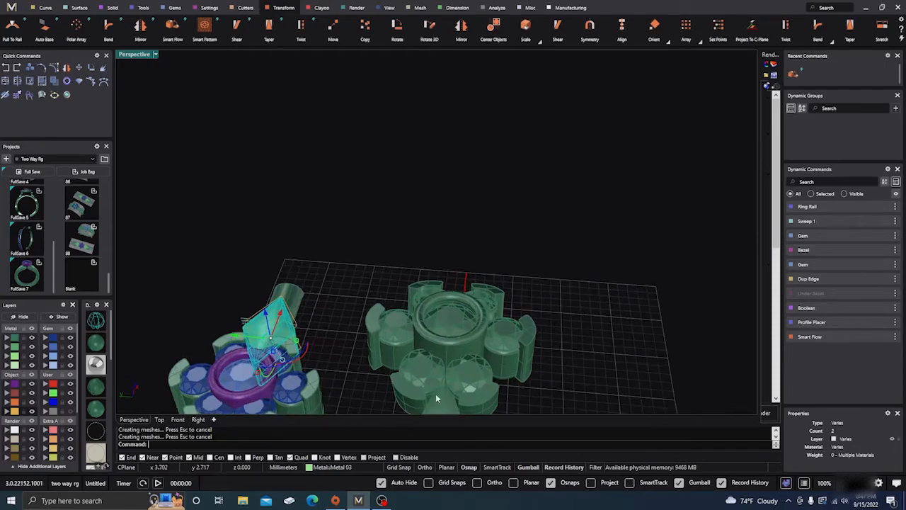
pyautogui.scroll(-5, 449, 397)
pyautogui.moveTo(449, 397); pyautogui.dragTo(473, 377, button='right')
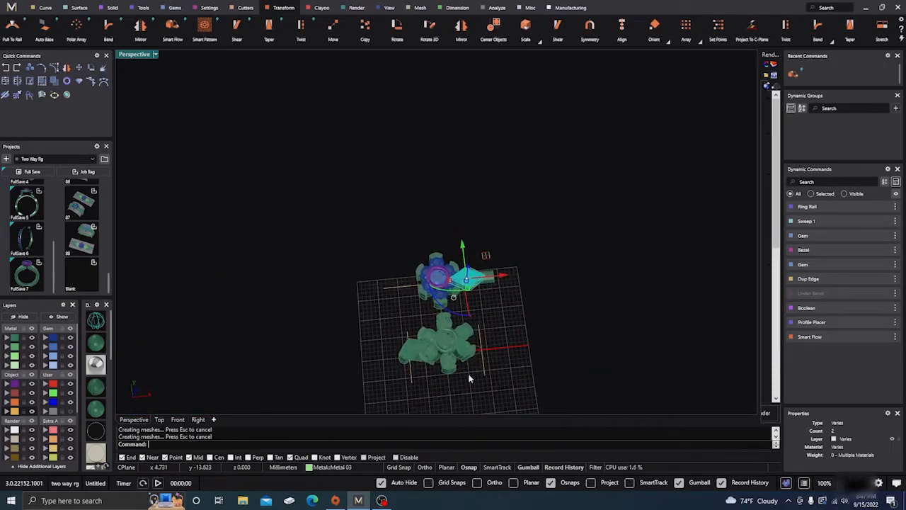
# - Deselect the block and show the layer with the flat and curved surfaces again
pyautogui.click(538, 310)
pyautogui.moveTo(538, 328); pyautogui.dragTo(533, 354, button='right')
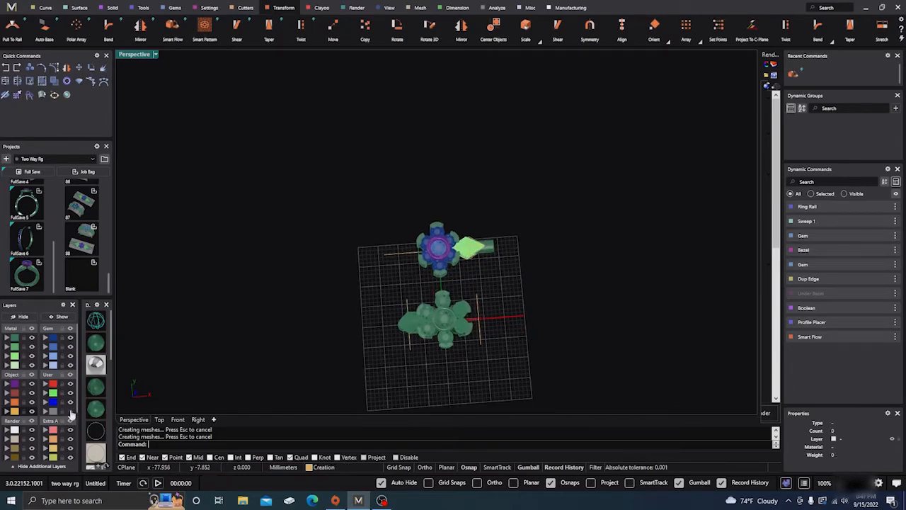
pyautogui.click(71, 412)
pyautogui.moveTo(509, 396); pyautogui.dragTo(492, 375, button='right')
pyautogui.scroll(3, 466, 330)
pyautogui.scroll(2, 466, 329)
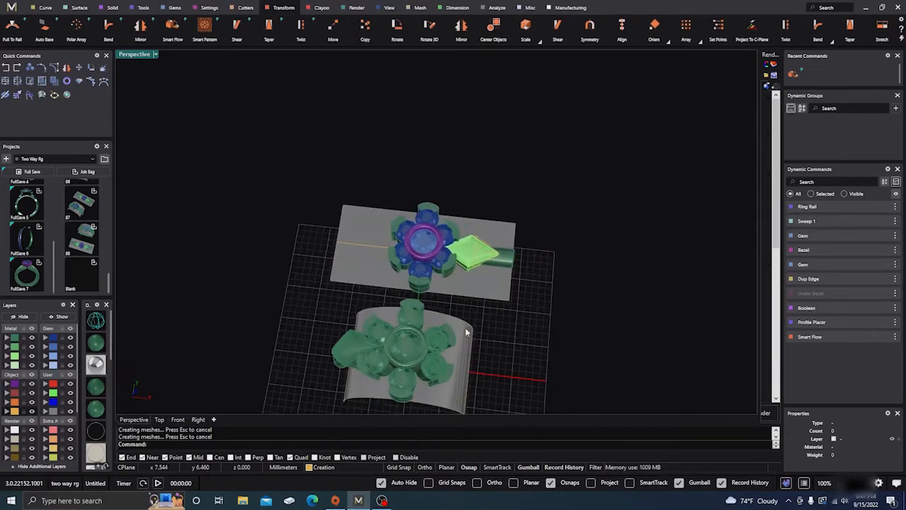
pyautogui.scroll(-5, 489, 328)
pyautogui.moveTo(499, 314); pyautogui.dragTo(505, 304, button='right')
pyautogui.scroll(8, 427, 354)
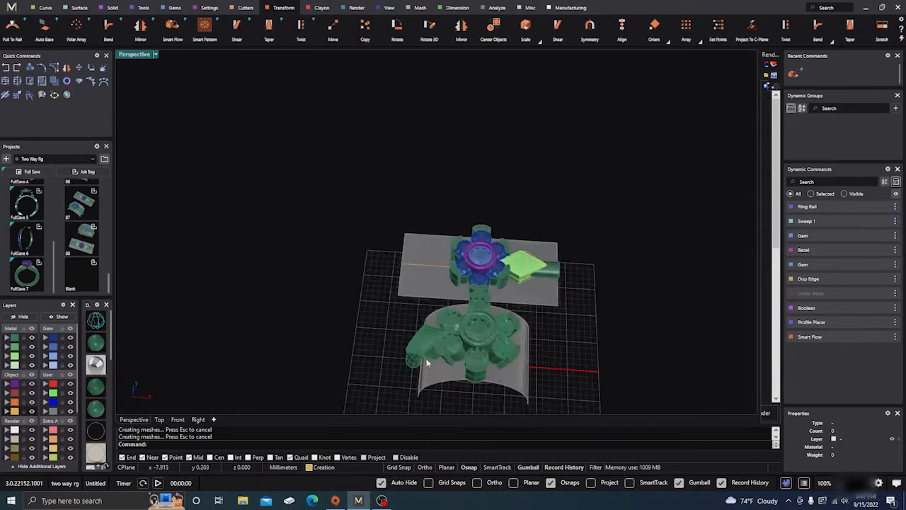
# - Mirror the flowed block and swept profile to the other side of the flower cluster, starting the mirror plane at 0,0,0
pyautogui.click(427, 350)
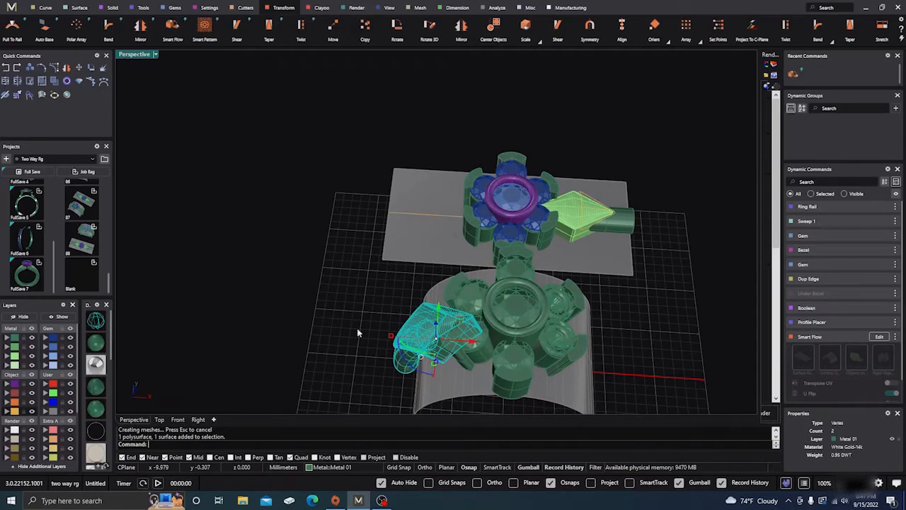
pyautogui.click(64, 70)
pyautogui.scroll(-4, 244, 251)
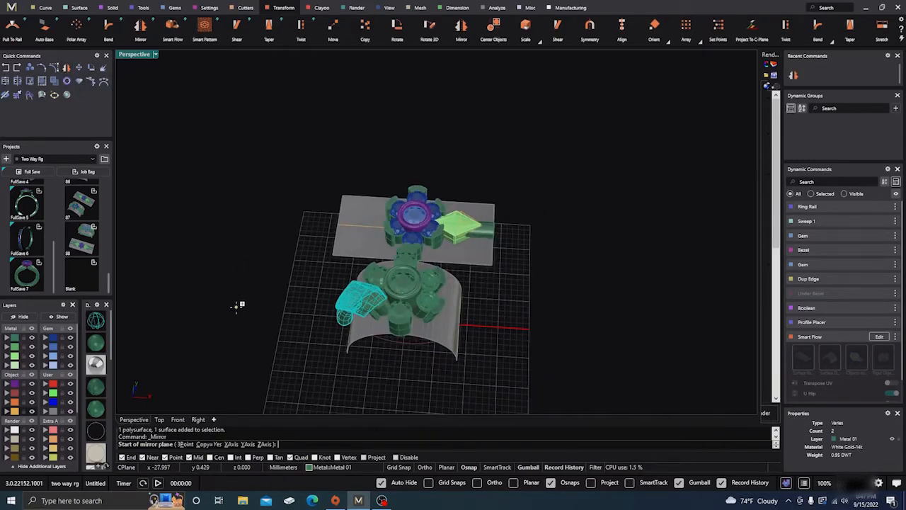
pyautogui.write('0,0,0')
pyautogui.press('Return')
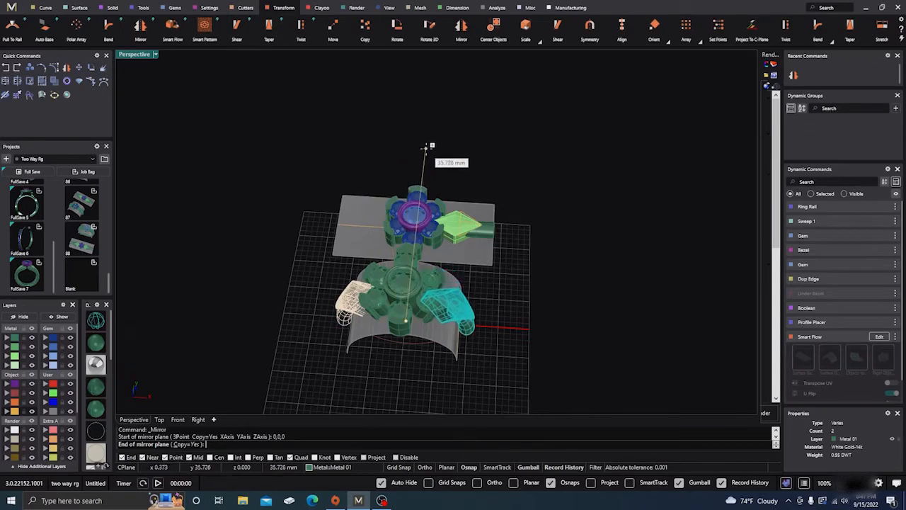
pyautogui.click(426, 146)
pyautogui.click(260, 322)
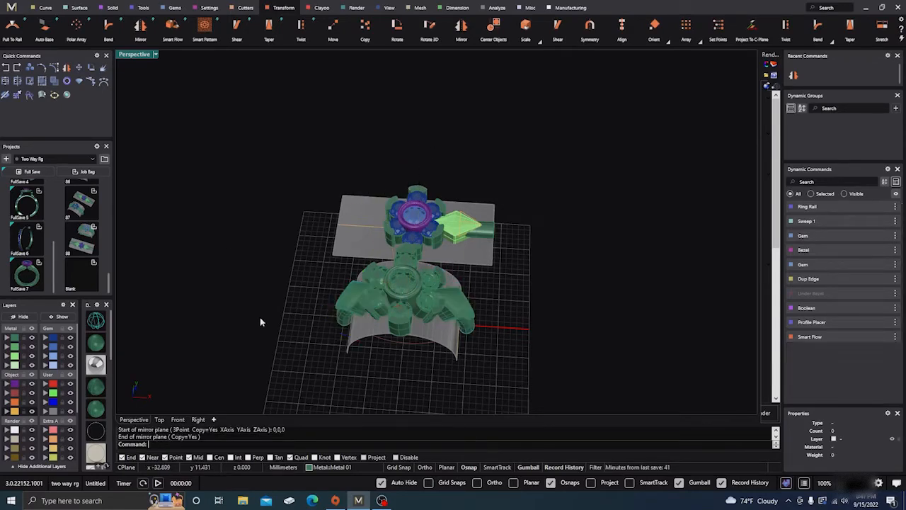
# - Ungroup the flowed flower cluster of gems and settings
pyautogui.moveTo(260, 318); pyautogui.dragTo(322, 325, button='right')
pyautogui.scroll(5, 398, 312)
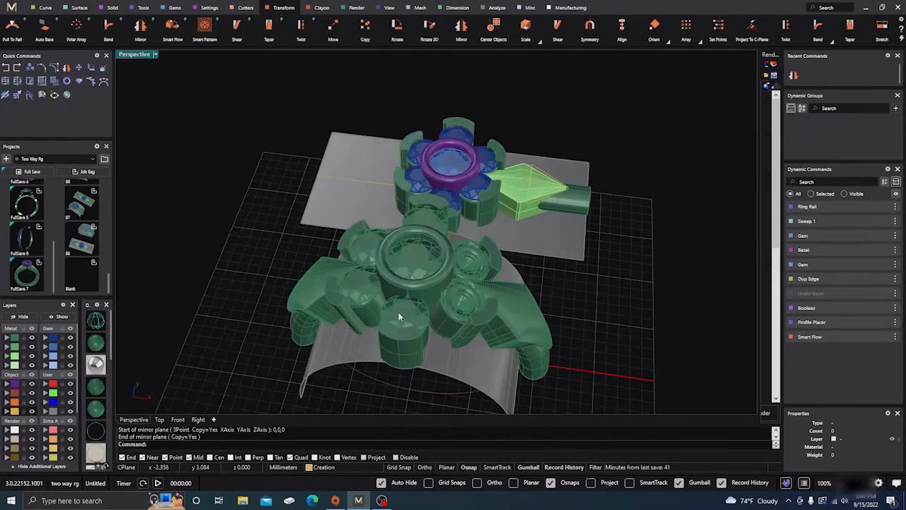
pyautogui.scroll(3, 399, 317)
pyautogui.click(430, 236)
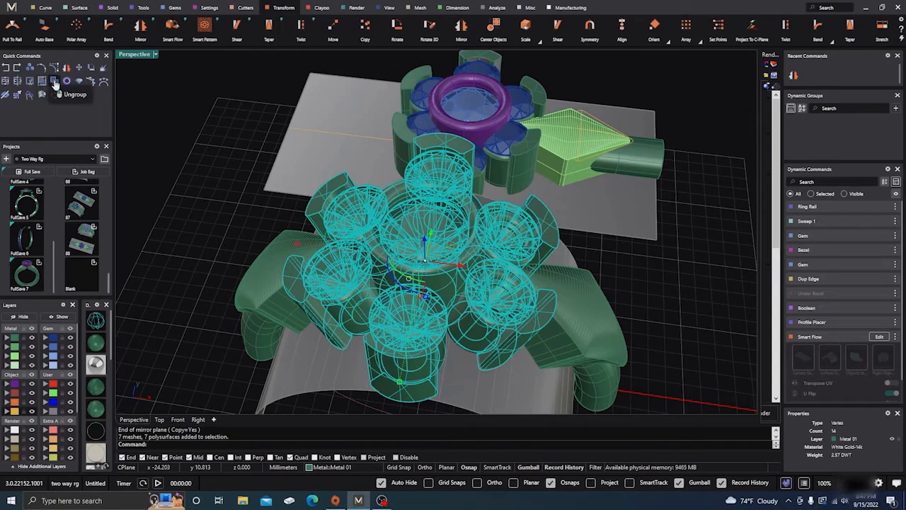
pyautogui.click(55, 83)
# - Select the center gem and the six surrounding gems of the flowed flower cluster
pyautogui.click(148, 184)
pyautogui.click(347, 258)
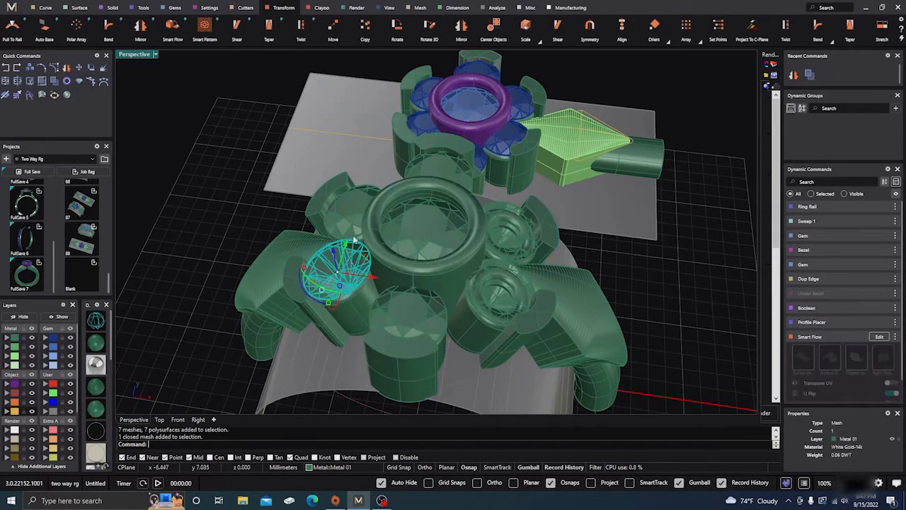
pyautogui.keyDown('shift'); pyautogui.click(355, 210); pyautogui.keyUp('shift')
pyautogui.keyDown('shift'); pyautogui.click(399, 230); pyautogui.keyUp('shift')
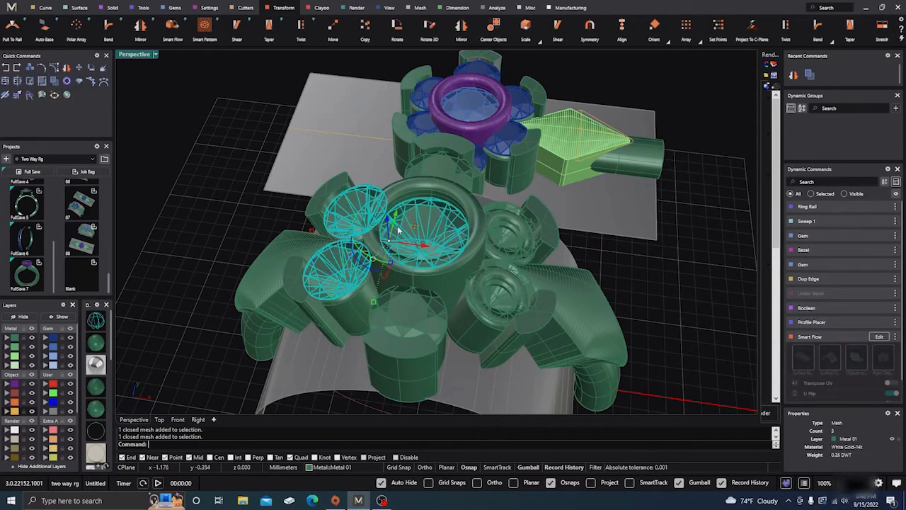
pyautogui.keyDown('shift'); pyautogui.click(441, 172); pyautogui.keyUp('shift')
pyautogui.keyDown('shift'); pyautogui.click(500, 225); pyautogui.keyUp('shift')
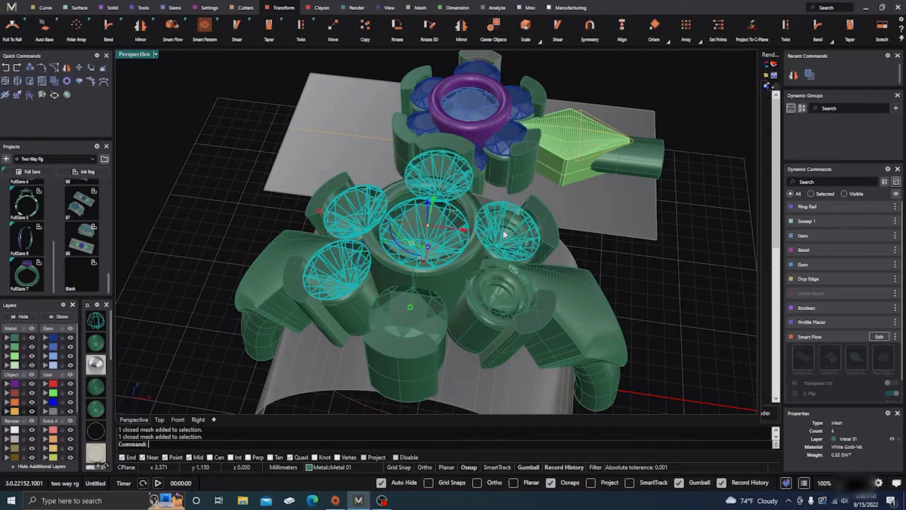
pyautogui.keyDown('shift'); pyautogui.click(496, 286); pyautogui.keyUp('shift')
pyautogui.keyDown('shift'); pyautogui.click(399, 315); pyautogui.keyUp('shift')
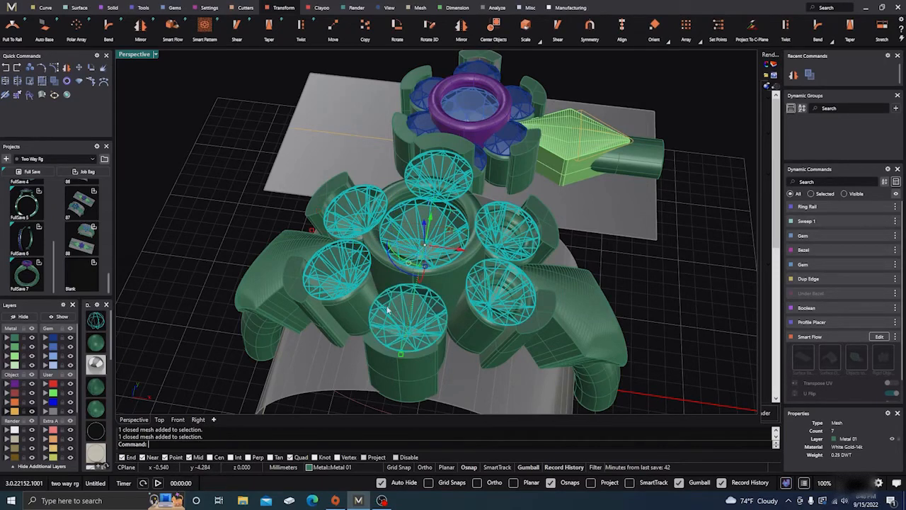
# - Assign the seven selected gems of the flowed flower cluster to the Gem 01 layer
pyautogui.click(51, 340)
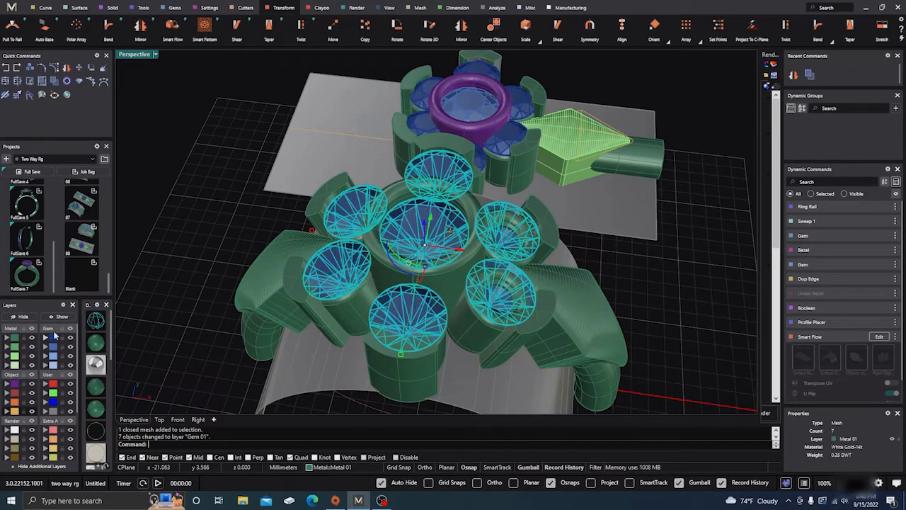
pyautogui.scroll(-2, 344, 291)
pyautogui.moveTo(344, 290); pyautogui.dragTo(370, 348, button='right')
pyautogui.scroll(3, 479, 179)
pyautogui.scroll(3, 448, 172)
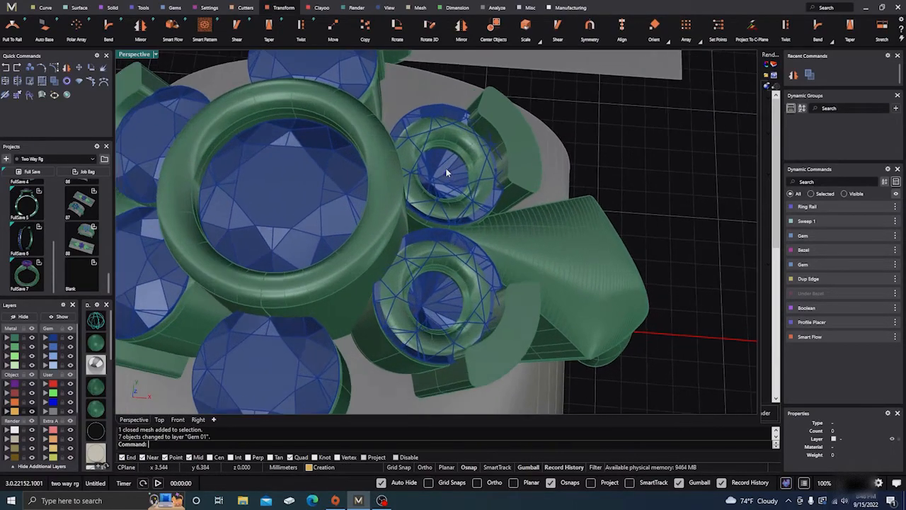
pyautogui.scroll(-3, 455, 182)
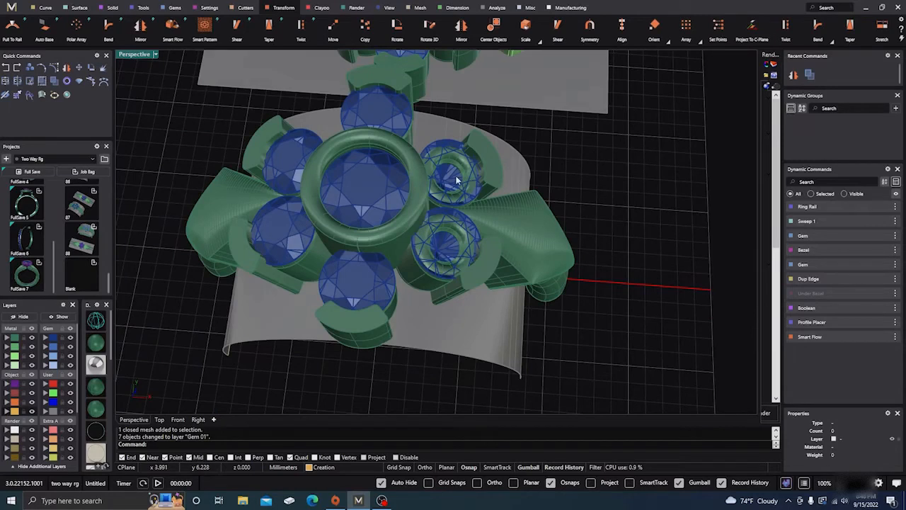
# - Delete the two inside-out surrounding gems on the right side of the flowed flower cluster
pyautogui.click(457, 181)
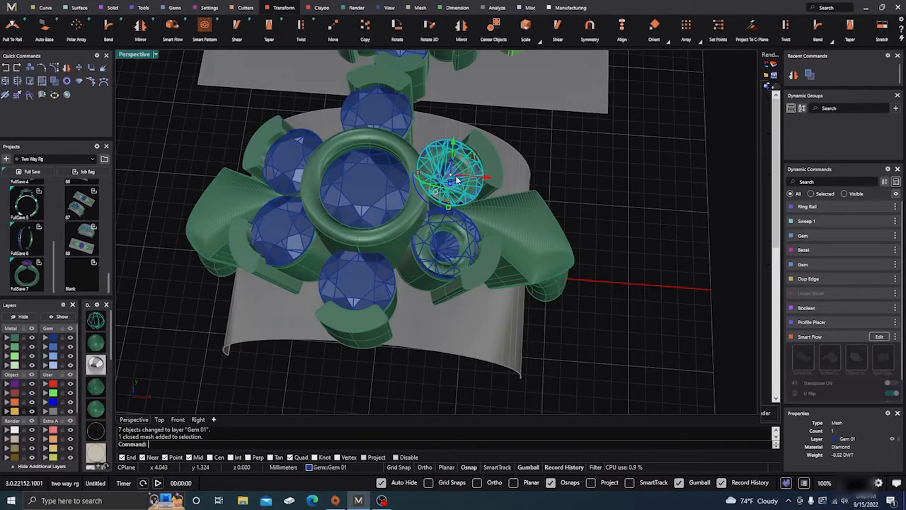
pyautogui.moveTo(457, 180); pyautogui.dragTo(448, 243)
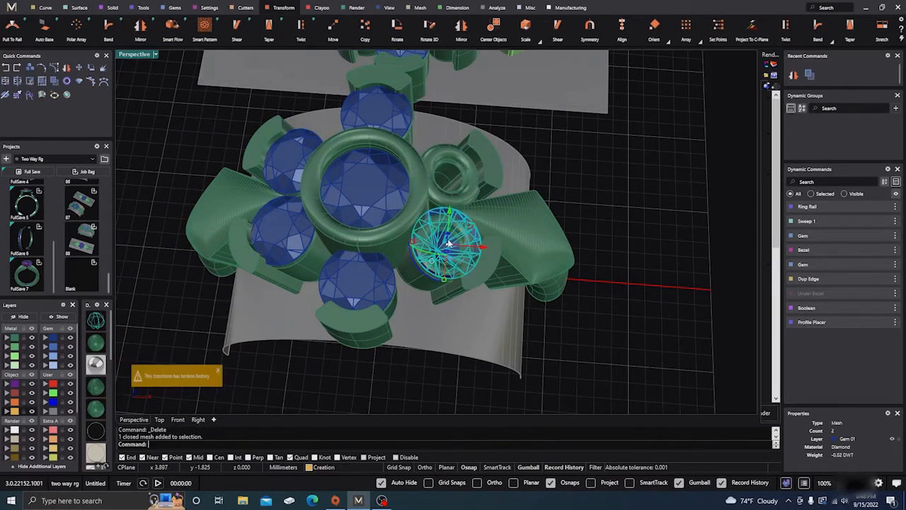
pyautogui.press('Delete')
# - Mirror the cluster's two left gems to the empty right-hand settings, starting the mirror plane at 0,0,0 and running it along the Y axis
pyautogui.click(283, 228)
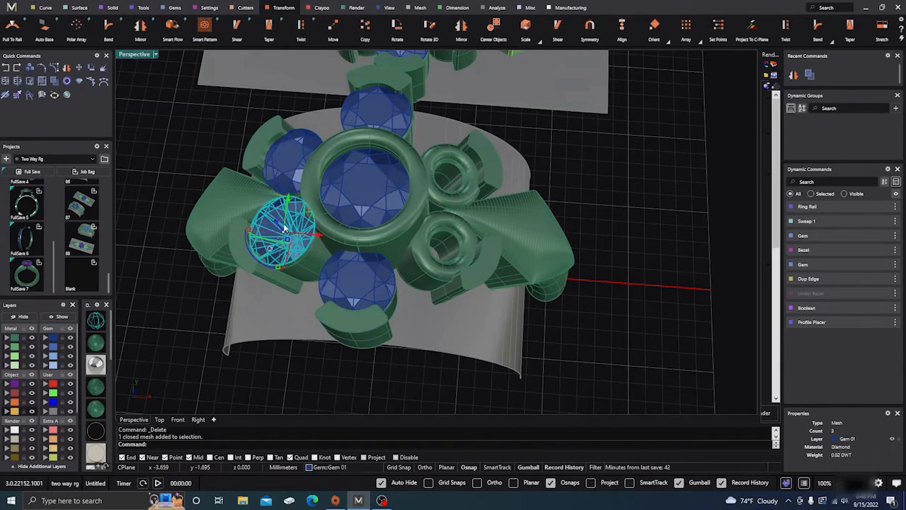
pyautogui.keyDown('shift'); pyautogui.click(292, 162); pyautogui.keyUp('shift')
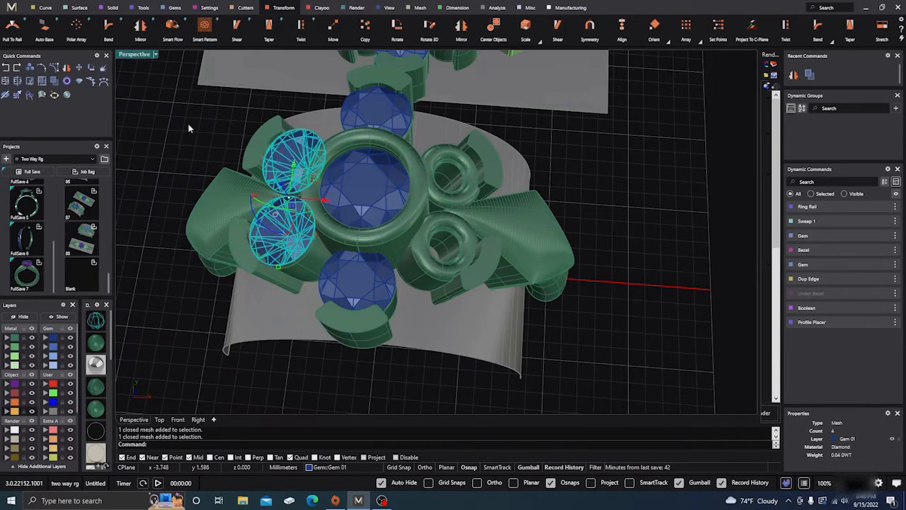
pyautogui.click(66, 68)
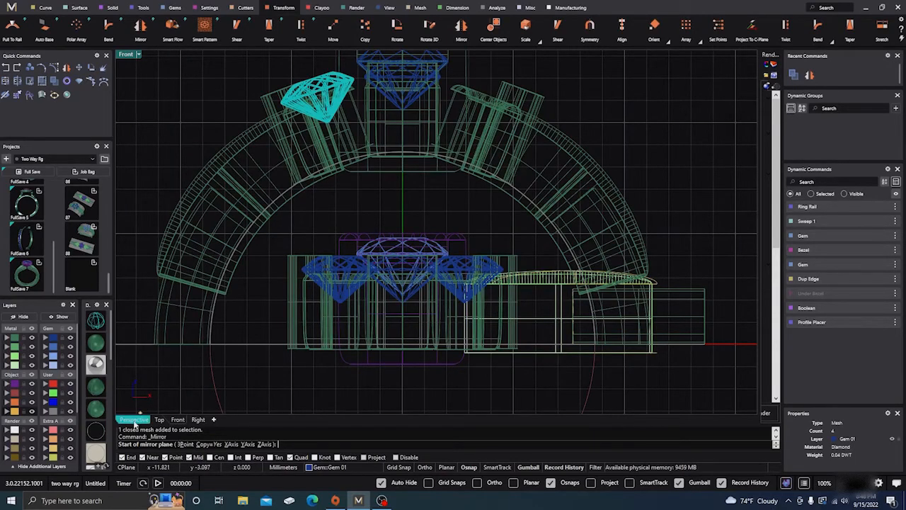
pyautogui.click(133, 419)
pyautogui.scroll(-1, 341, 389)
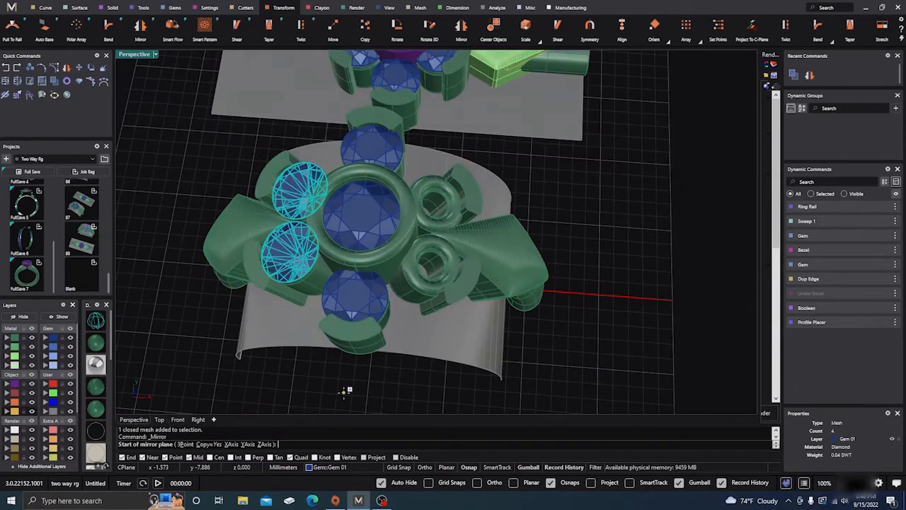
pyautogui.write('0,0,0')
pyautogui.press('Return')
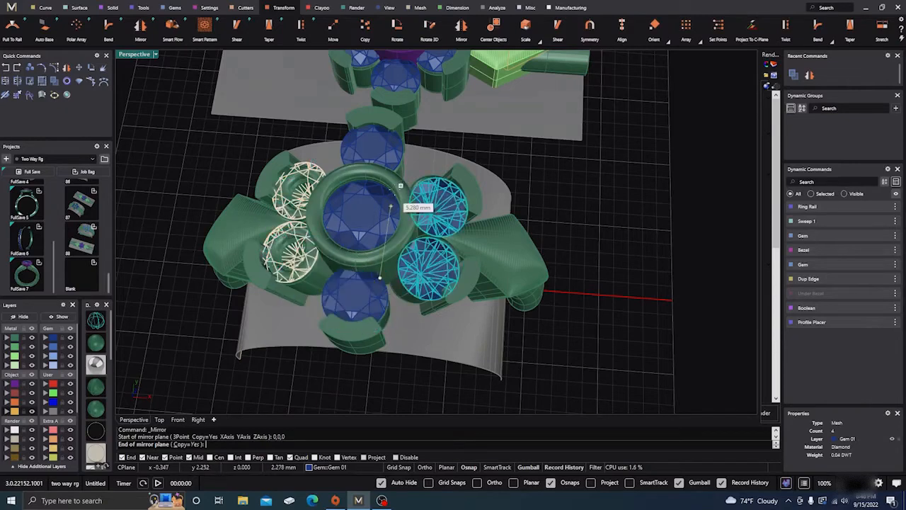
pyautogui.scroll(-3, 406, 237)
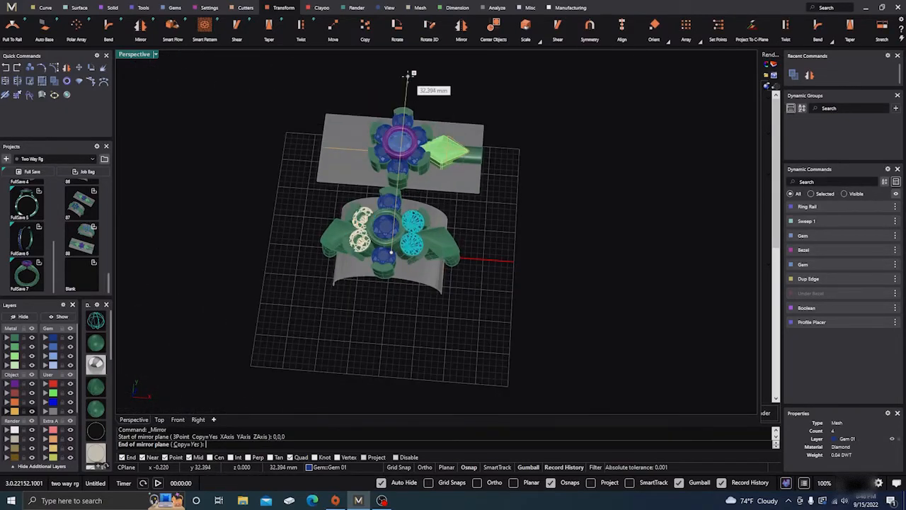
pyautogui.click(408, 72)
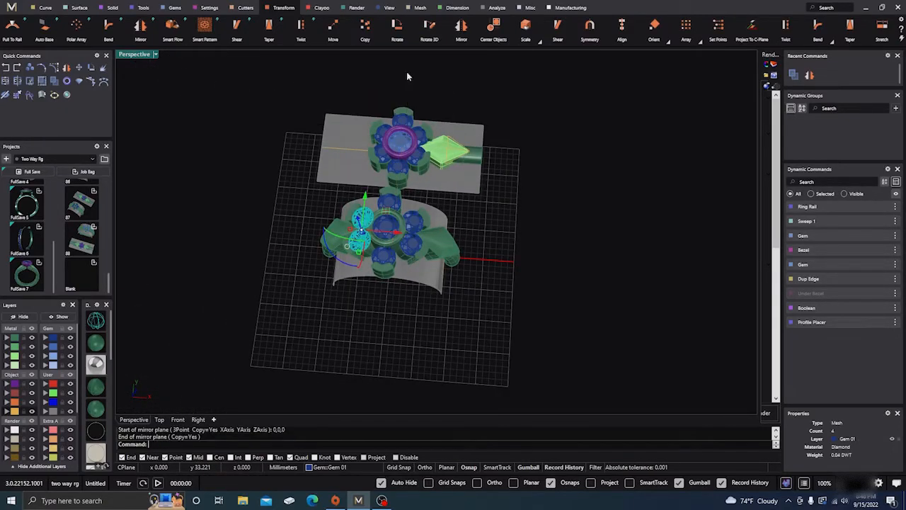
# - Inspect the mirrored gems and the curved ring top from above and from the side
pyautogui.scroll(6, 385, 217)
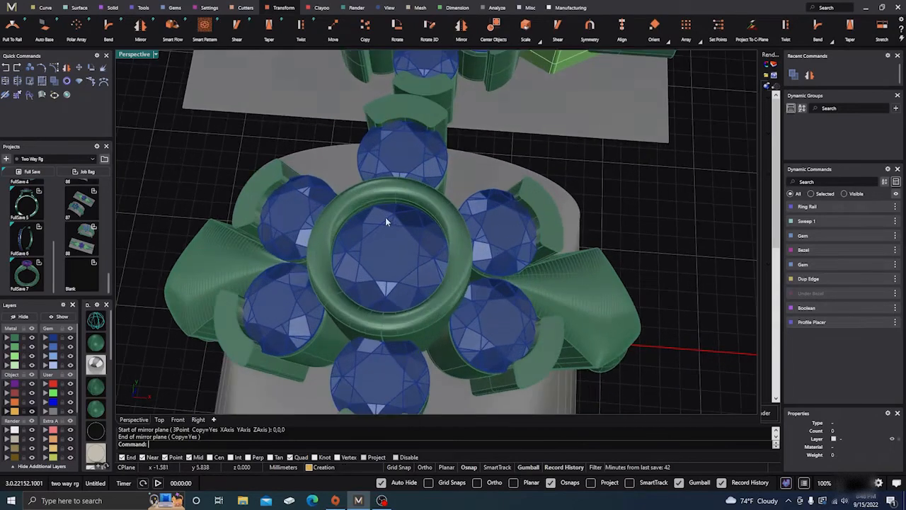
pyautogui.click(385, 257)
pyautogui.click(482, 222)
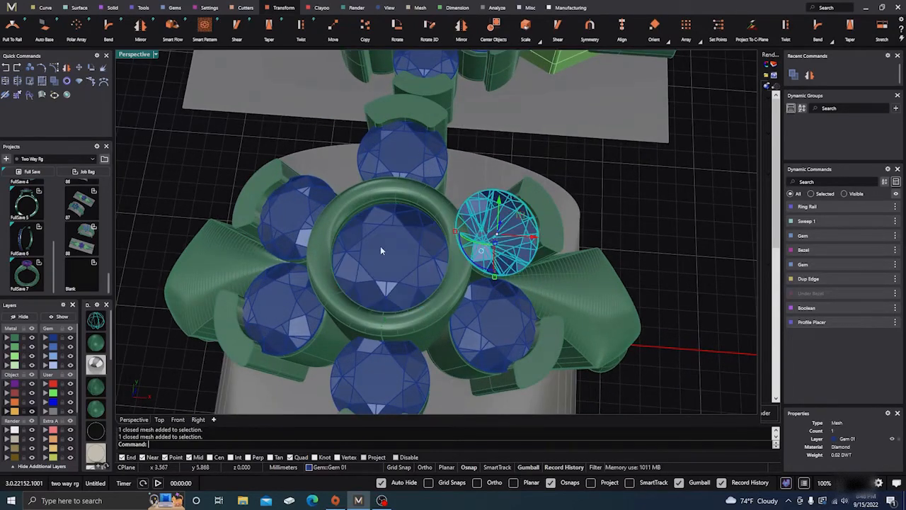
pyautogui.click(201, 147)
pyautogui.scroll(-8, 355, 209)
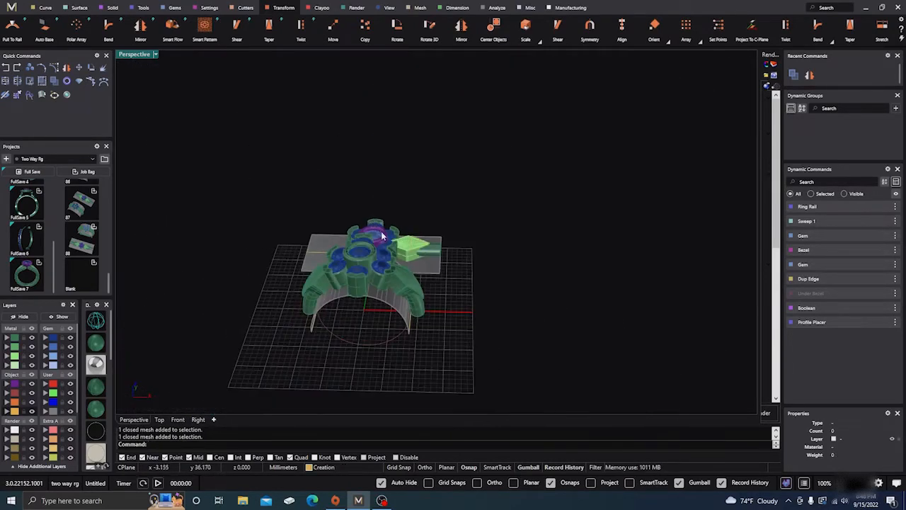
pyautogui.scroll(-3, 382, 236)
pyautogui.moveTo(334, 296)
pyautogui.mouseDown(button='right')
pyautogui.moveTo(309, 265)
pyautogui.moveTo(337, 289)
pyautogui.mouseUp(button='right')
pyautogui.scroll(7, 383, 273)
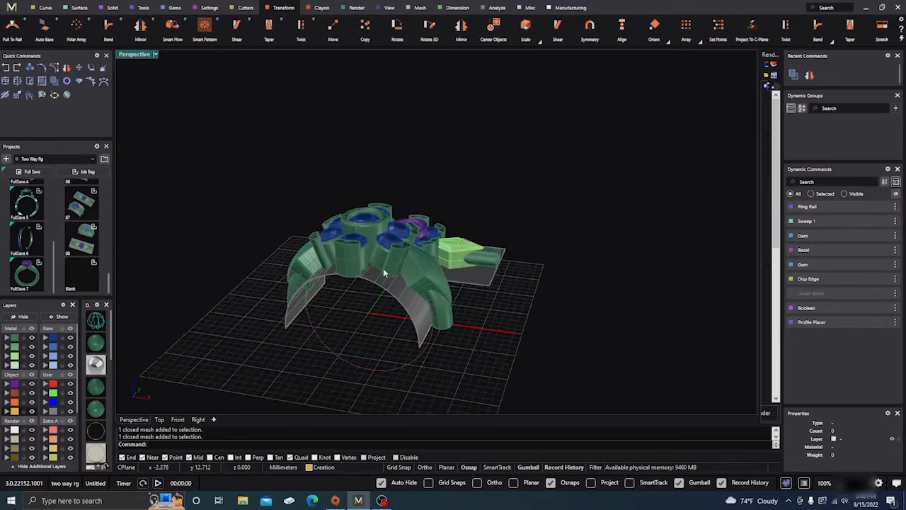
pyautogui.scroll(2, 384, 271)
pyautogui.scroll(-3, 384, 270)
pyautogui.moveTo(384, 272); pyautogui.dragTo(400, 337, button='right')
pyautogui.scroll(-5, 377, 269)
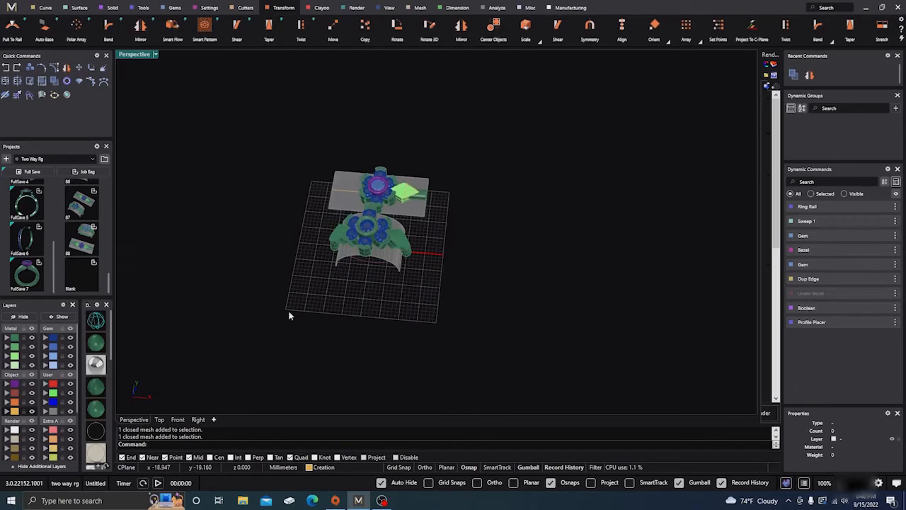
# - Select the whole model and save it to the blank slot of the Two Way Rg project
pyautogui.moveTo(288, 316); pyautogui.dragTo(505, 84)
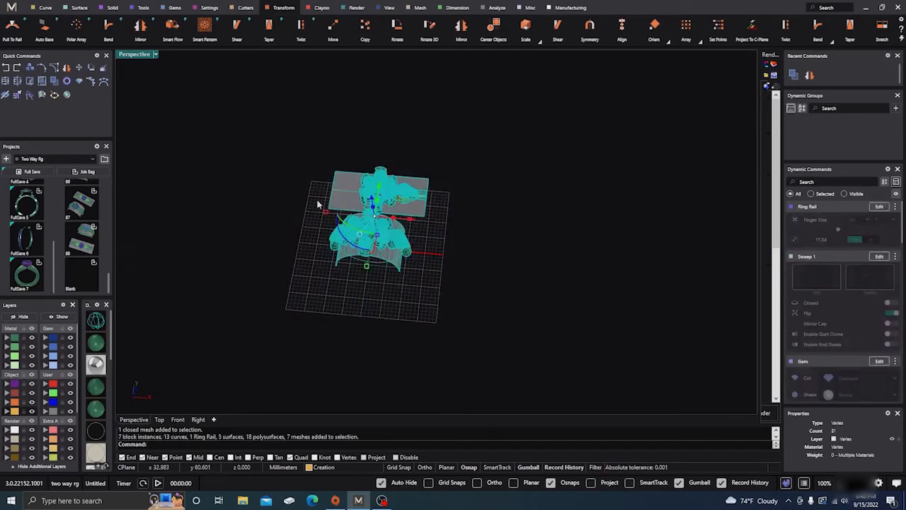
pyautogui.click(94, 263)
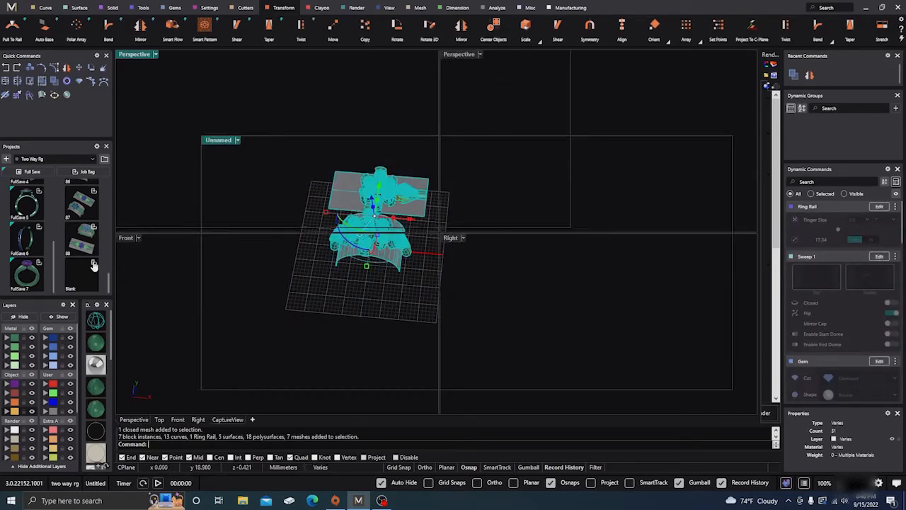
pyautogui.click(226, 288)
# - Hide the flat layout of gems, settings, block and profile, and turn off the User 04 layer with the curved surface
pyautogui.scroll(3, 374, 230)
pyautogui.scroll(-5, 424, 363)
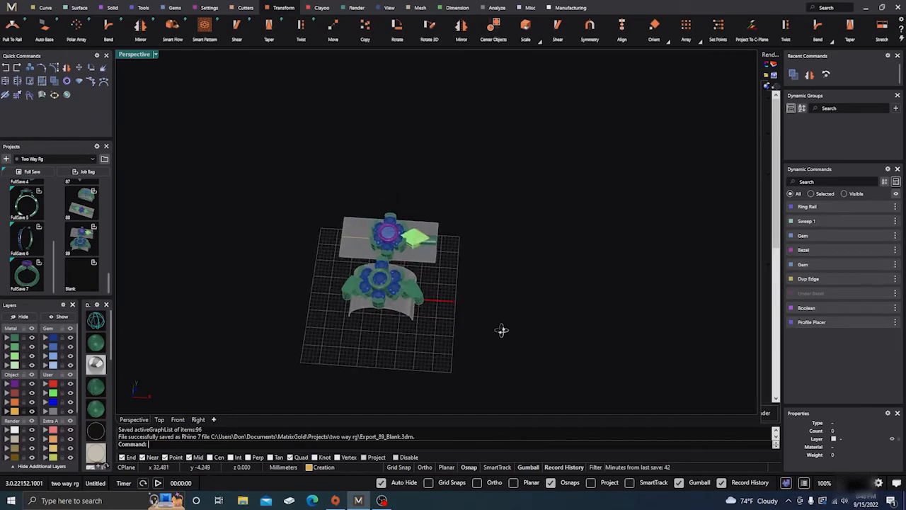
pyautogui.moveTo(502, 330); pyautogui.dragTo(504, 354, button='right')
pyautogui.moveTo(316, 147); pyautogui.dragTo(445, 239)
pyautogui.click(22, 316)
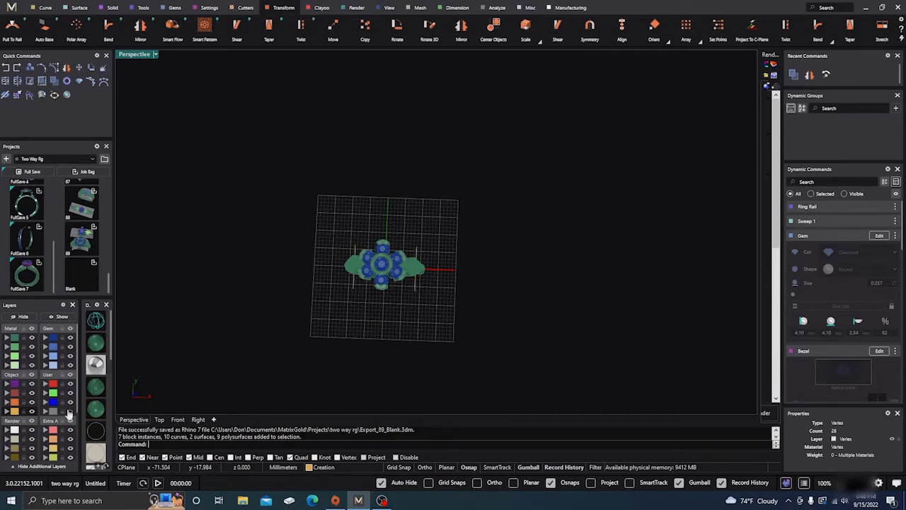
# - Select the three remaining curves on the Creation layer and move them to the hidden User 04 layer
pyautogui.moveTo(234, 365); pyautogui.dragTo(290, 286, button='right')
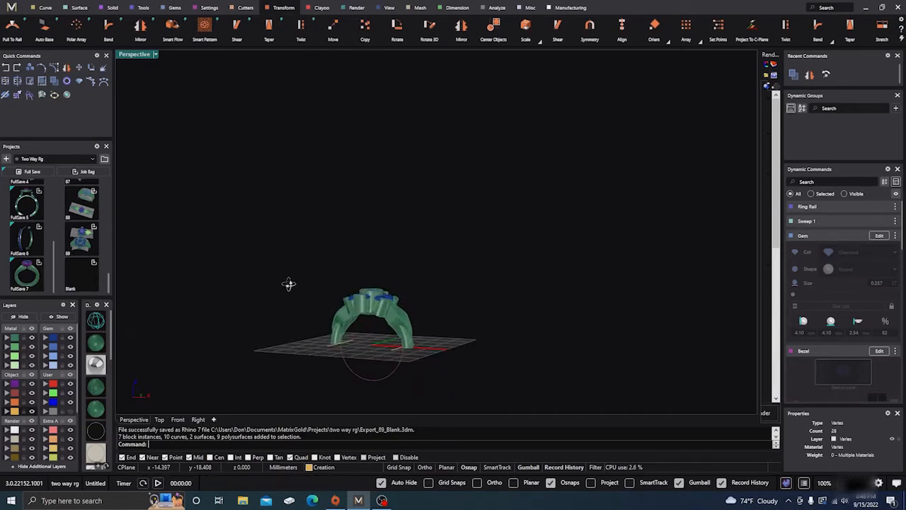
pyautogui.click(15, 413)
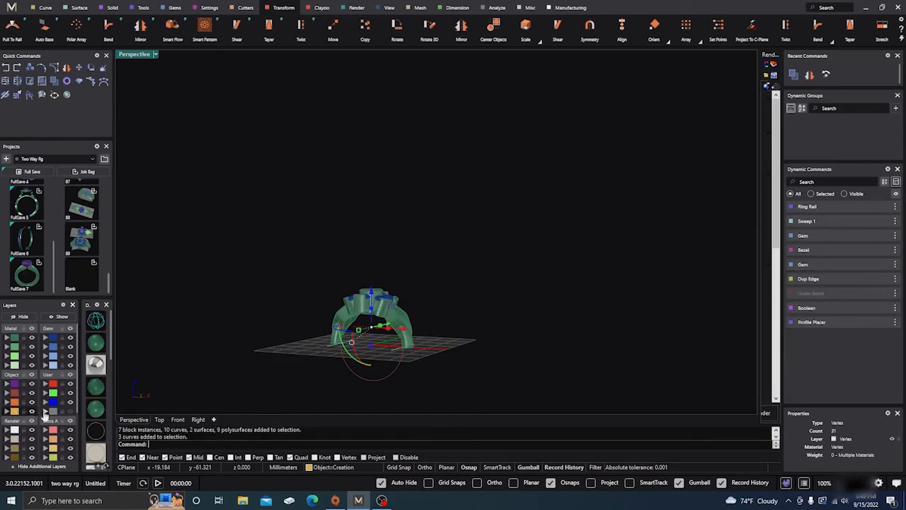
pyautogui.click(44, 412)
# - Examine the ring top from several angles, especially where the swept profile meets the block at the shoulder
pyautogui.moveTo(257, 307); pyautogui.dragTo(365, 308, button='right')
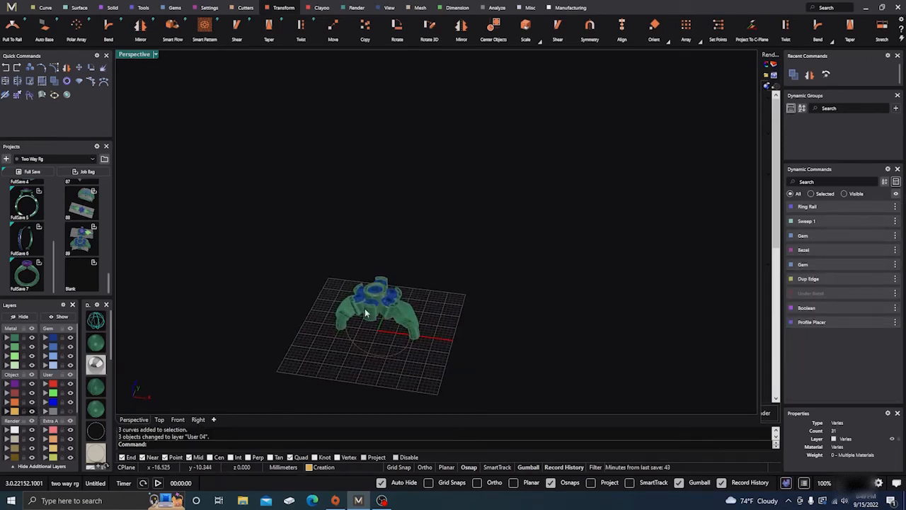
pyautogui.scroll(6, 365, 308)
pyautogui.scroll(-3, 456, 290)
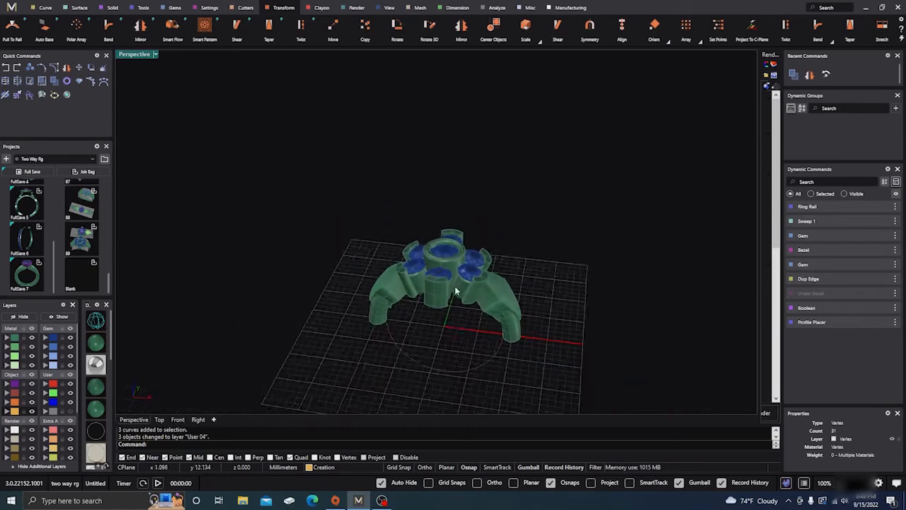
pyautogui.moveTo(456, 290); pyautogui.dragTo(493, 324, button='right')
pyautogui.scroll(6, 493, 324)
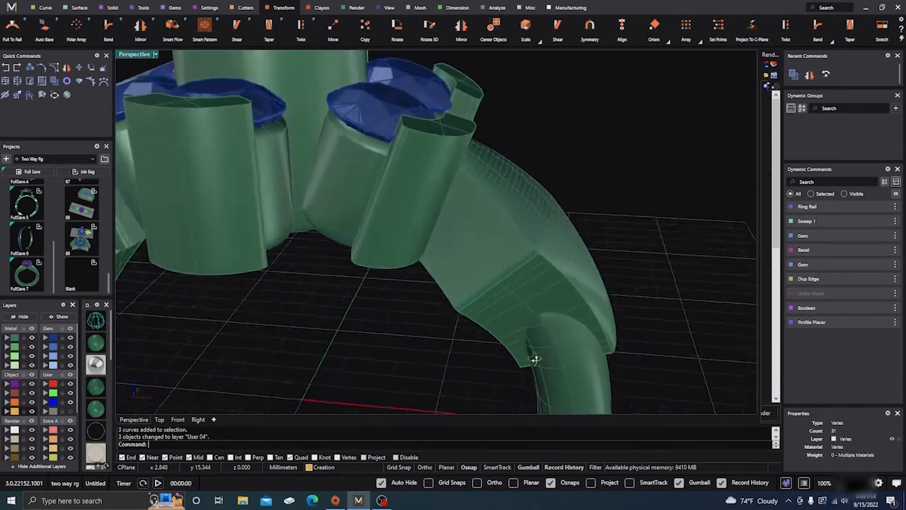
pyautogui.moveTo(536, 360); pyautogui.dragTo(464, 249, button='right')
pyautogui.scroll(-6, 440, 212)
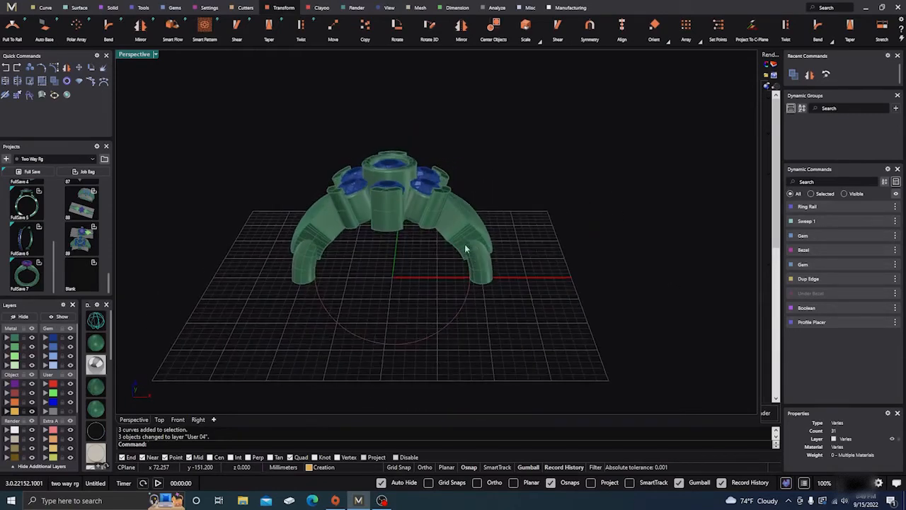
# - Create an Outside Ring Rail around the finger rail in the Front view, using rail shape 07_EU and the default thicknesses
pyautogui.click(177, 420)
pyautogui.scroll(-5, 368, 276)
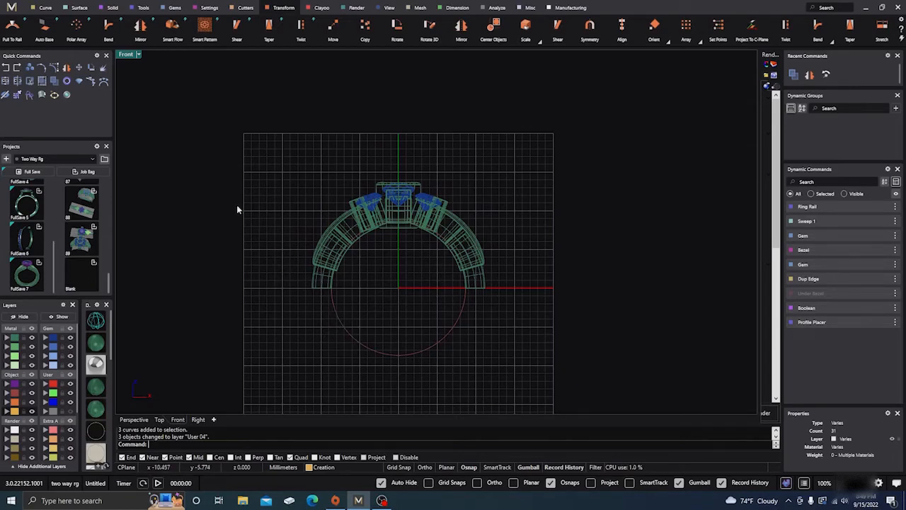
pyautogui.click(143, 8)
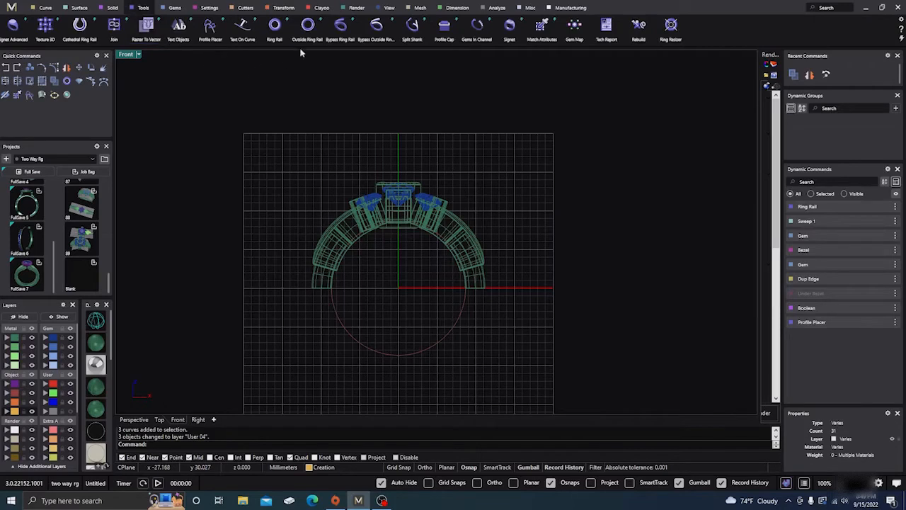
pyautogui.click(307, 28)
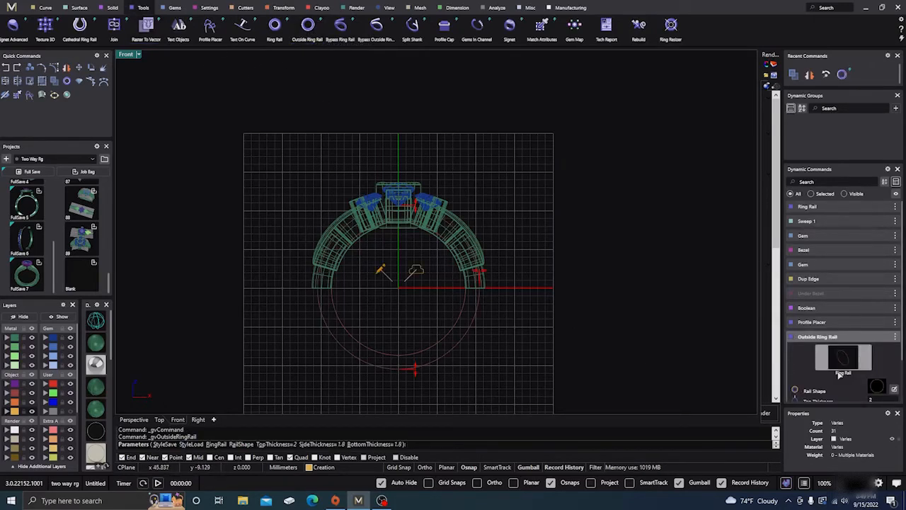
pyautogui.click(877, 388)
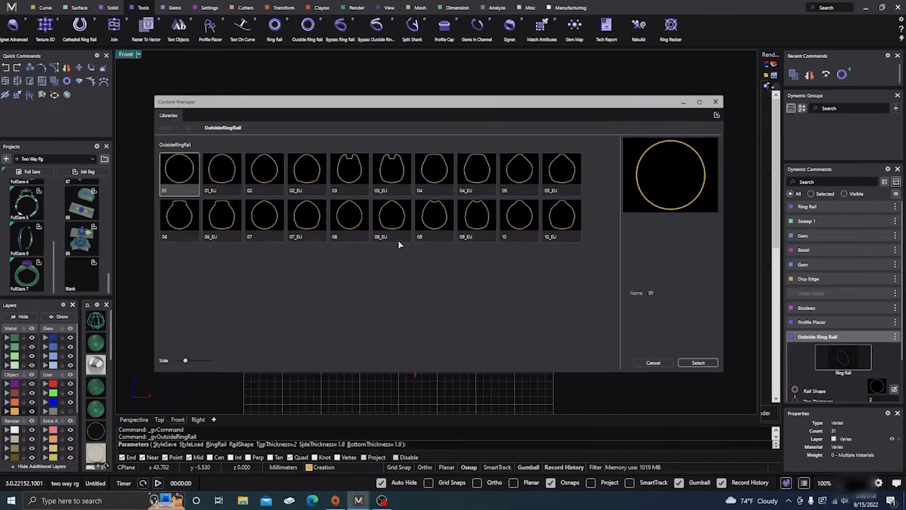
pyautogui.click(308, 219)
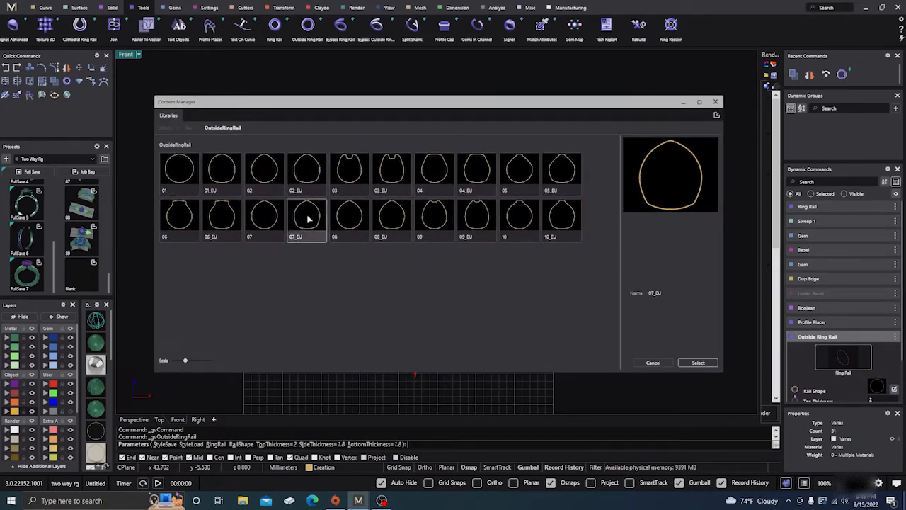
pyautogui.click(697, 364)
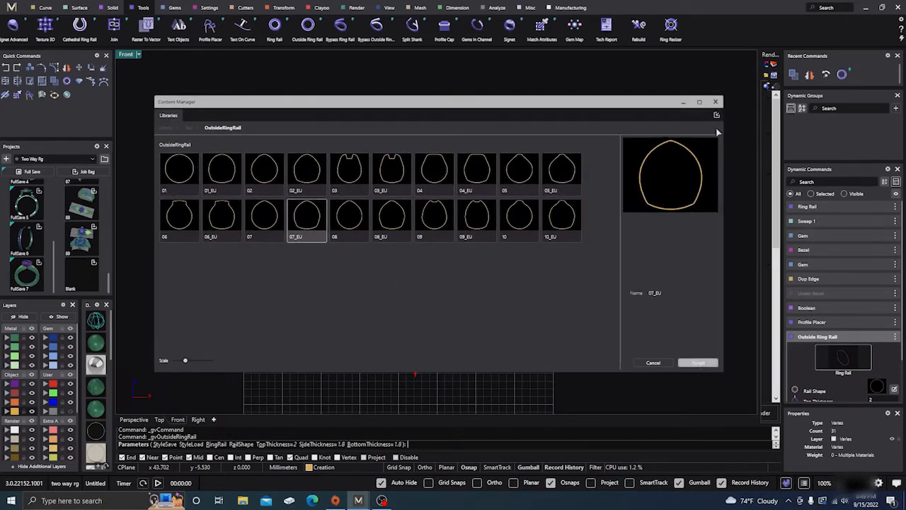
pyautogui.click(717, 102)
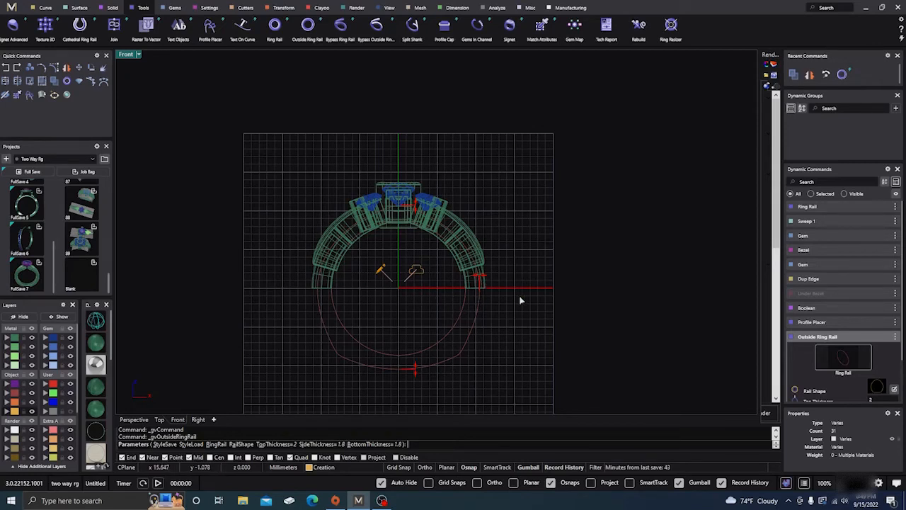
pyautogui.press('Return')
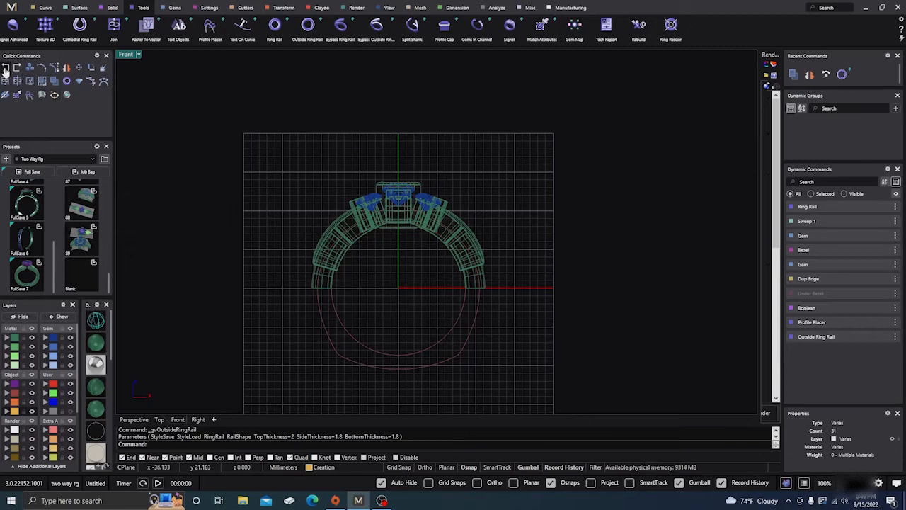
# - Undo the last outside ring rail and begin a new Outside Ring Rail using rail shape 08_EU
pyautogui.hotkey('ctrl', 'z')
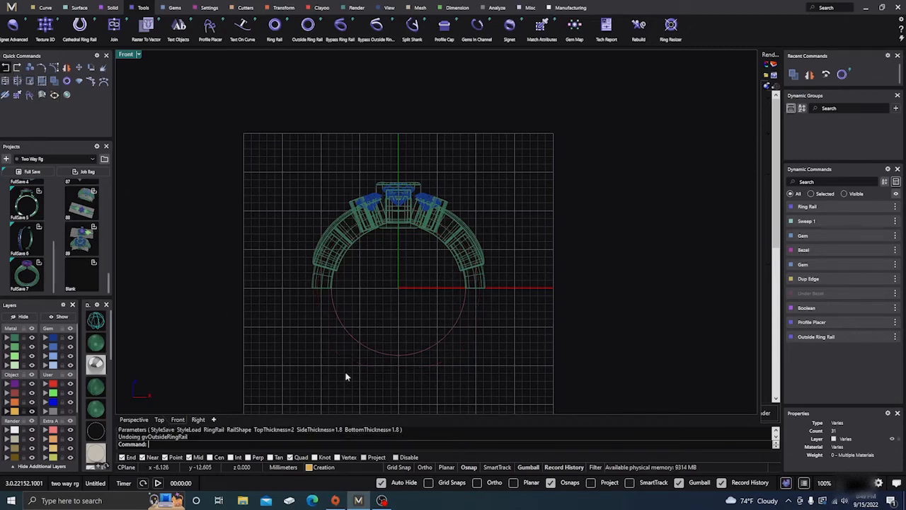
pyautogui.click(307, 27)
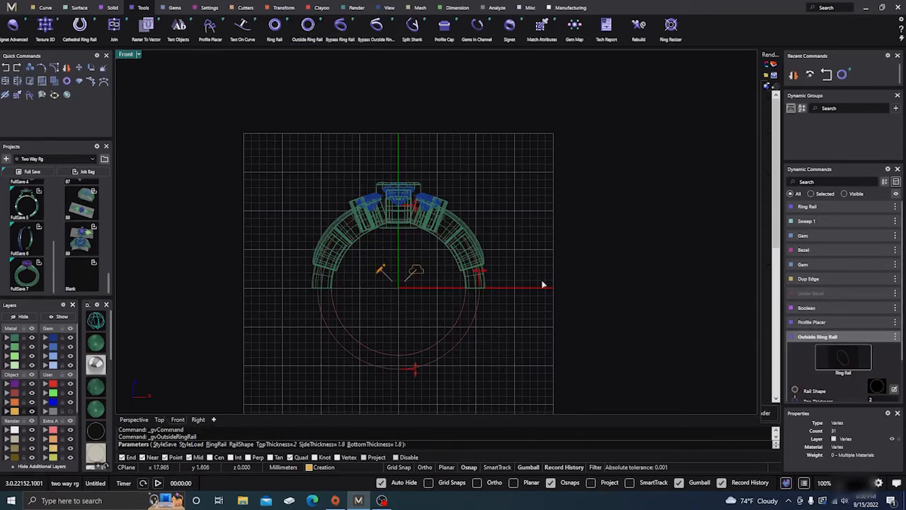
pyautogui.click(878, 389)
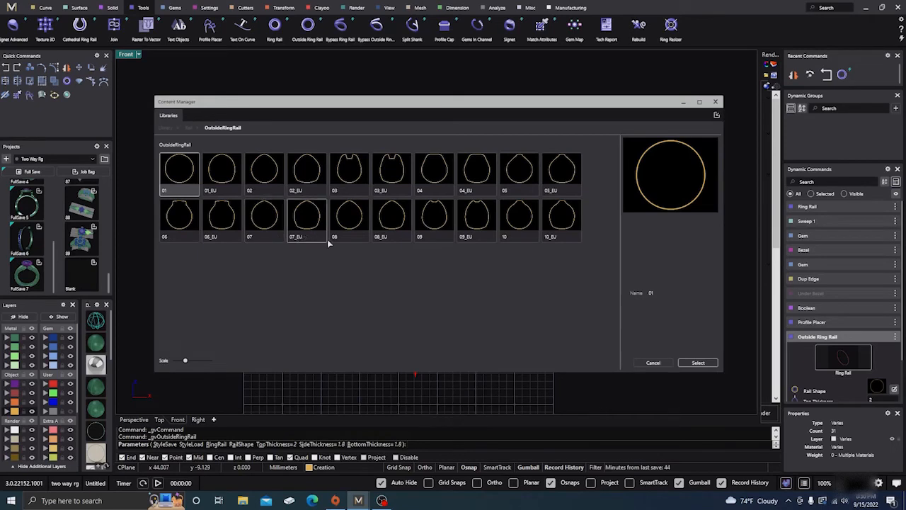
pyautogui.click(392, 223)
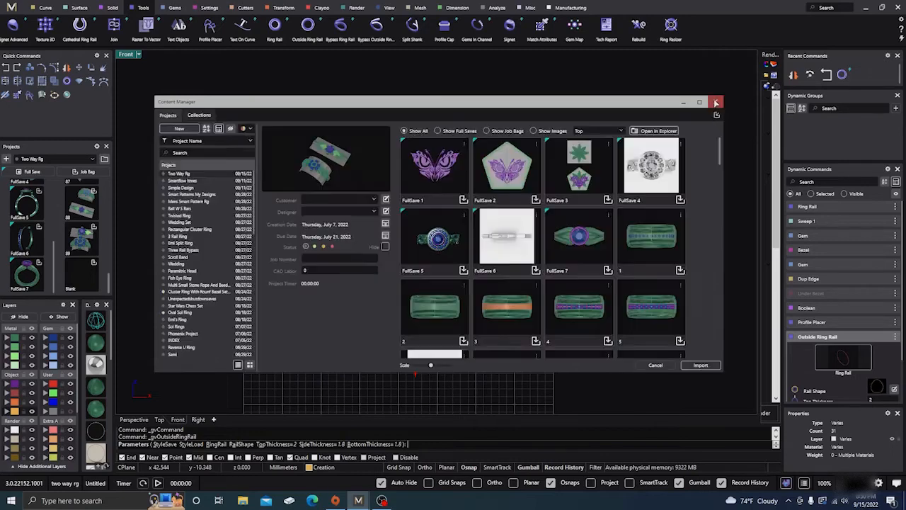
pyautogui.click(716, 103)
# - Set the outside rail's bottom thickness to 2.5 mm and finish the rail
pyautogui.scroll(5, 476, 290)
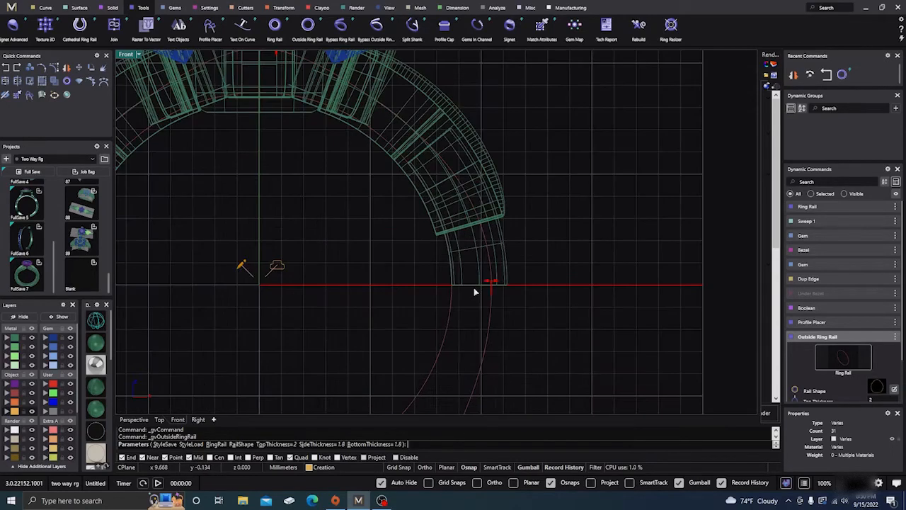
pyautogui.scroll(-5, 473, 290)
pyautogui.scroll(4, 367, 380)
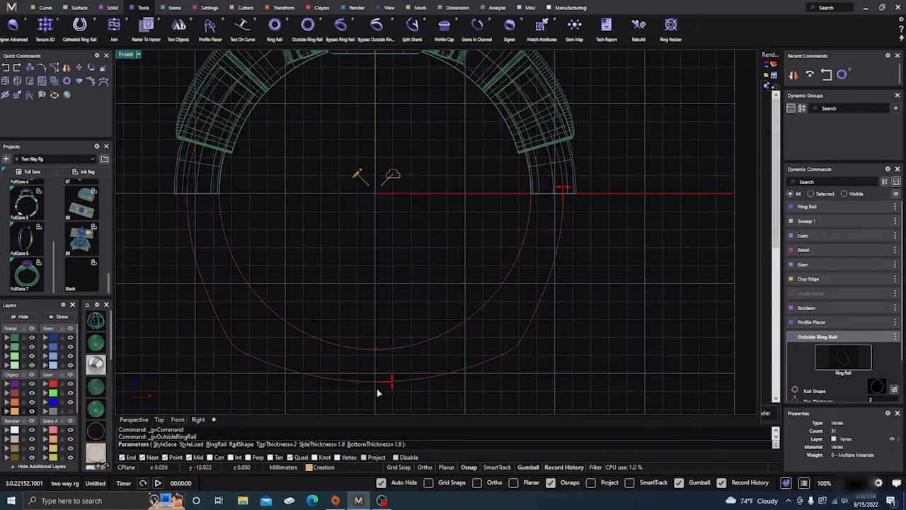
pyautogui.scroll(-2, 408, 357)
pyautogui.scroll(2, 408, 357)
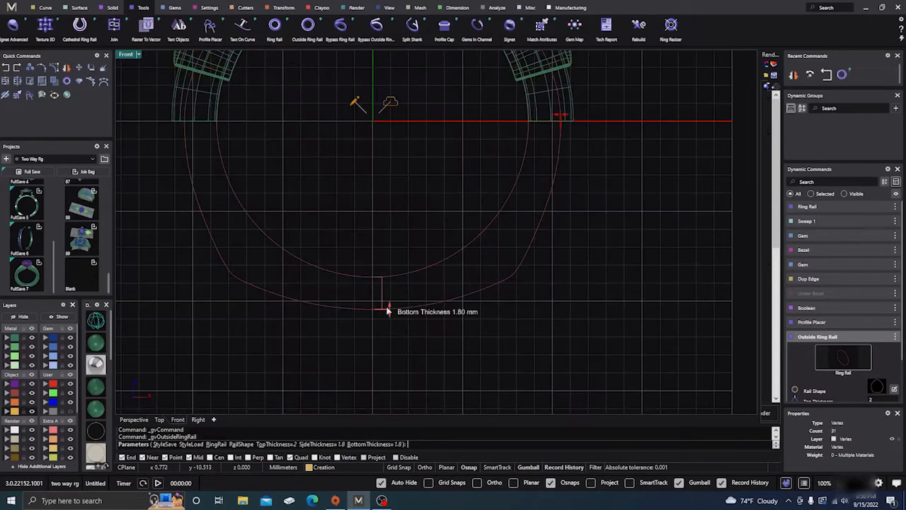
pyautogui.moveTo(390, 311); pyautogui.dragTo(390, 324)
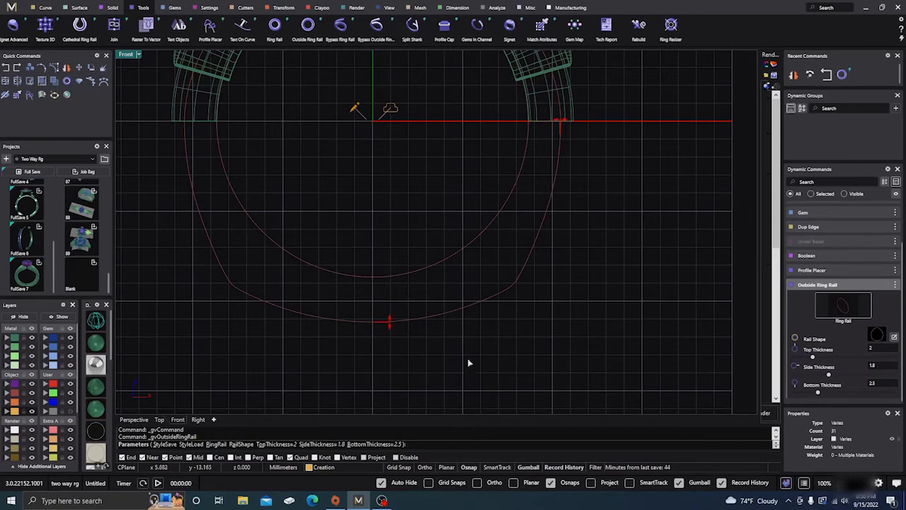
pyautogui.press('Return')
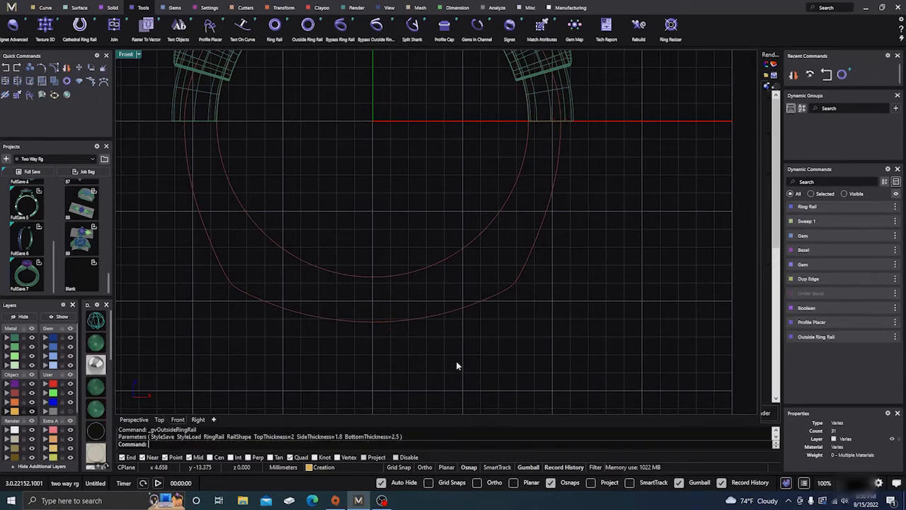
# - Split the outside ring rail by points at its two side quadrants, where it crosses the horizontal axis
pyautogui.scroll(-3, 514, 340)
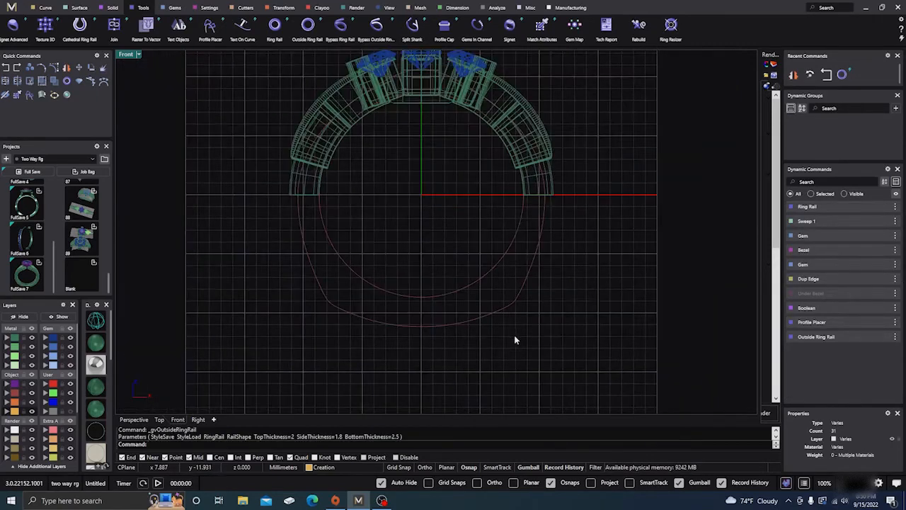
pyautogui.click(368, 316)
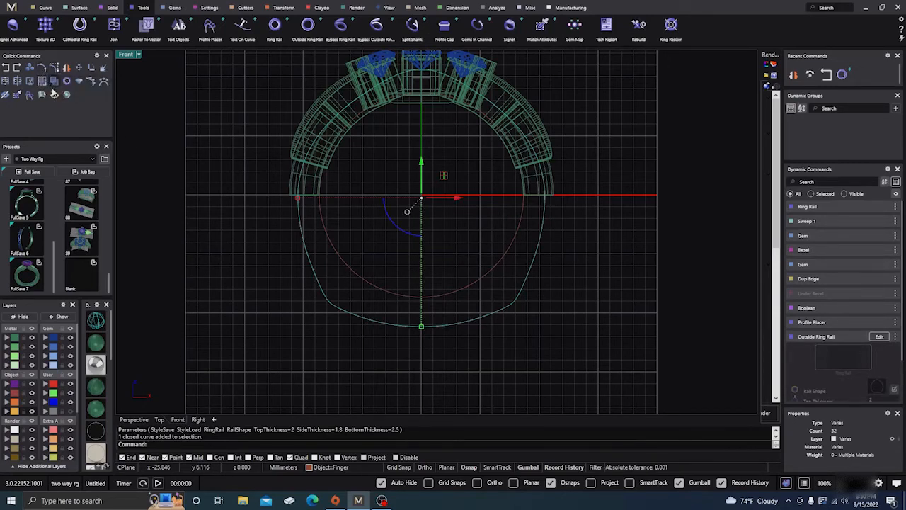
pyautogui.click(55, 82)
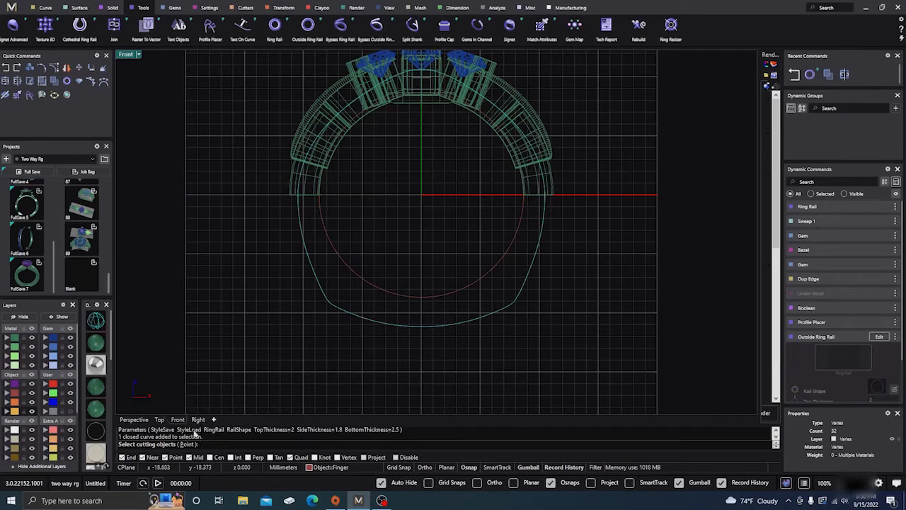
pyautogui.click(187, 445)
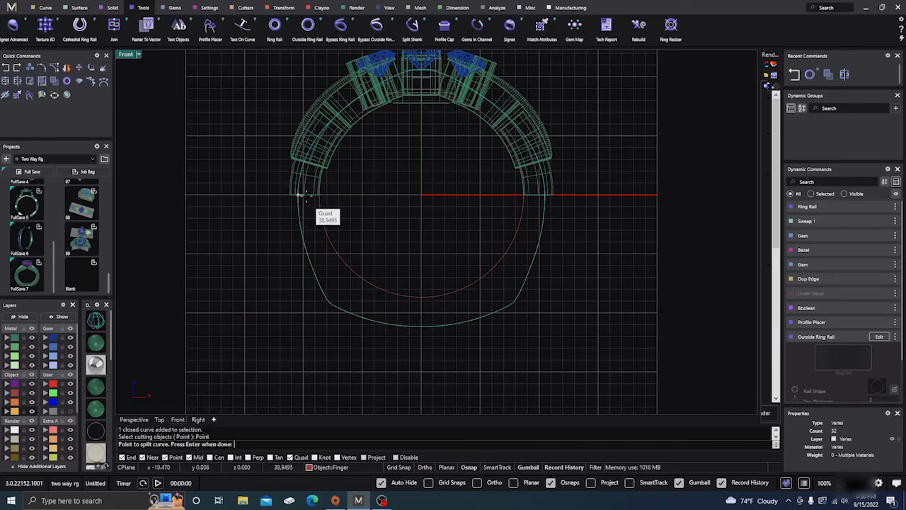
pyautogui.click(298, 195)
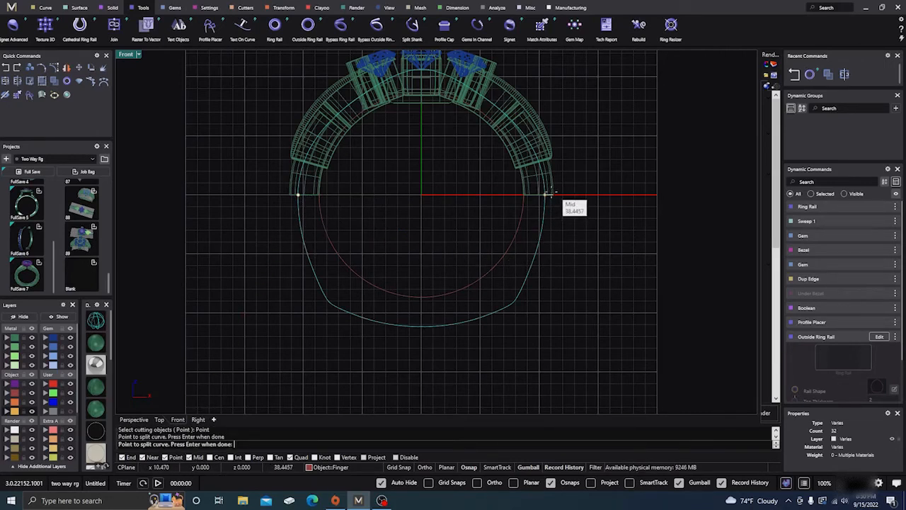
pyautogui.click(546, 196)
pyautogui.press('Return')
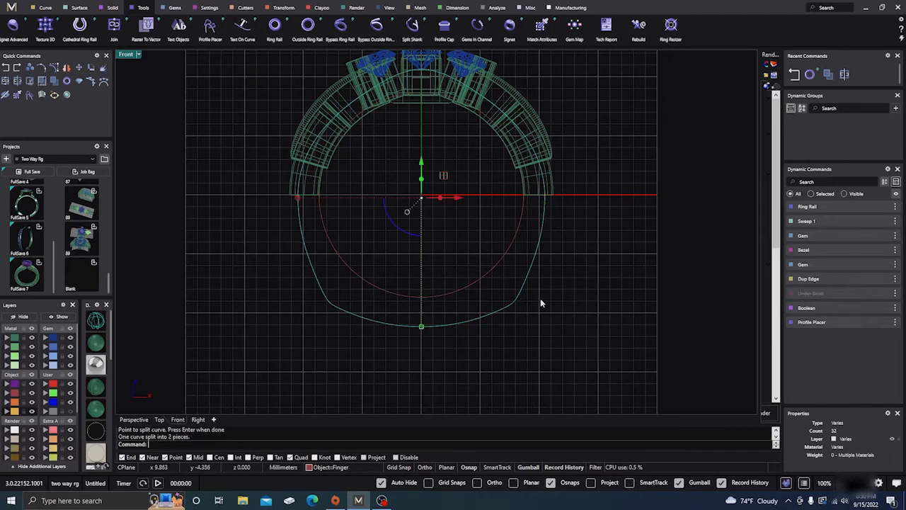
# - Move the lower half of the split rail about 10 mm straight down, clear of the ring, and delete the upper half
pyautogui.click(526, 284)
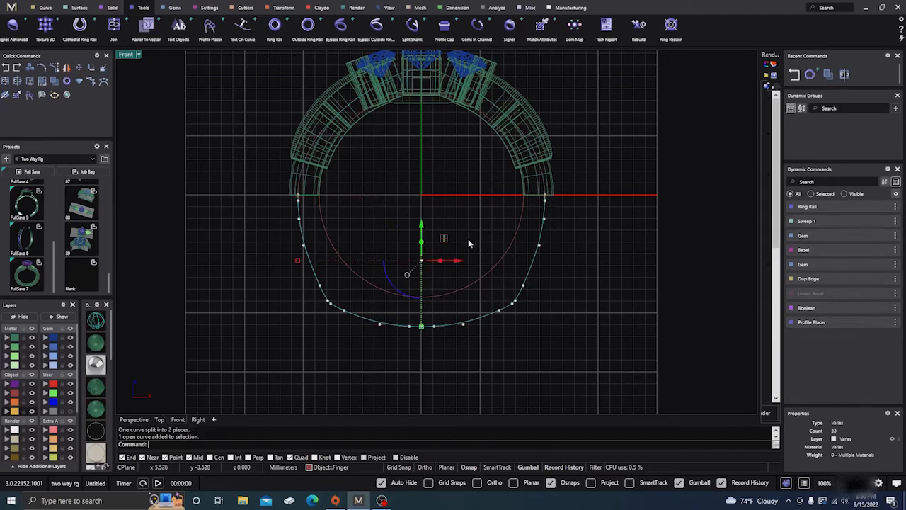
pyautogui.moveTo(421, 227); pyautogui.dragTo(418, 345)
pyautogui.scroll(5, 303, 174)
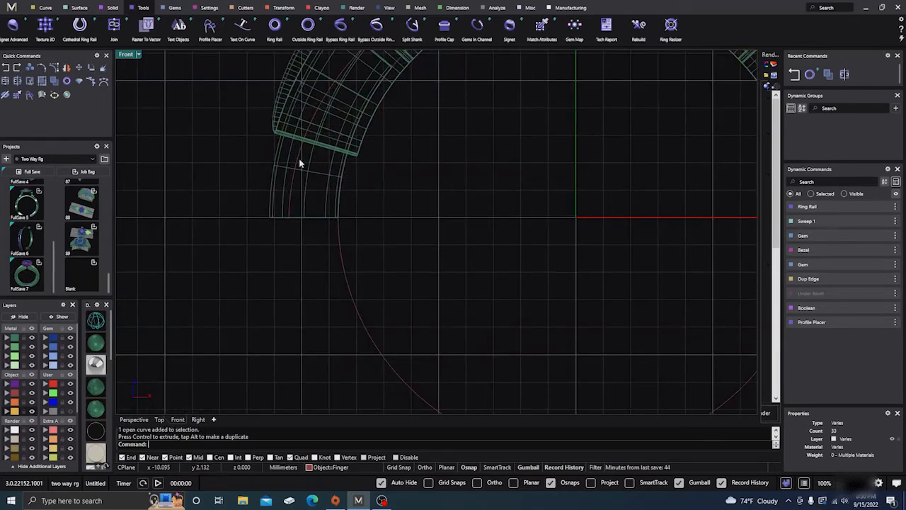
pyautogui.click(300, 161)
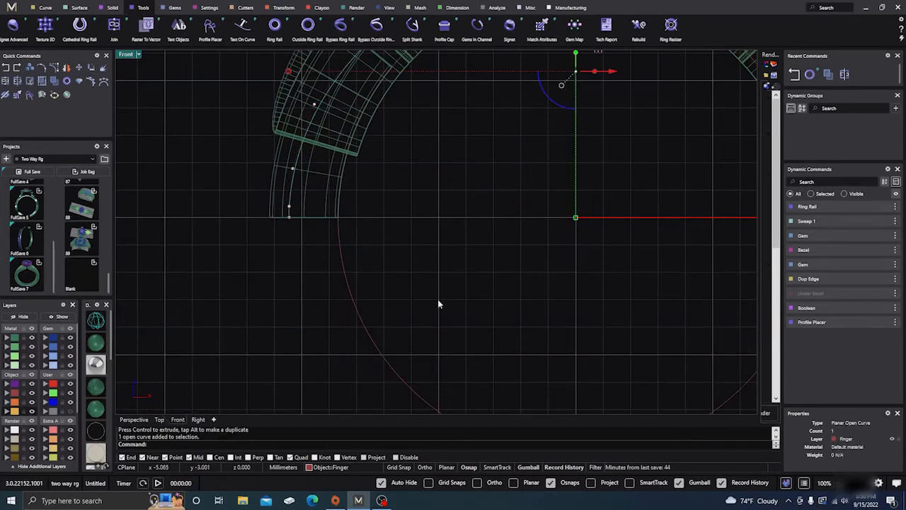
pyautogui.scroll(-6, 437, 303)
pyautogui.press('Delete')
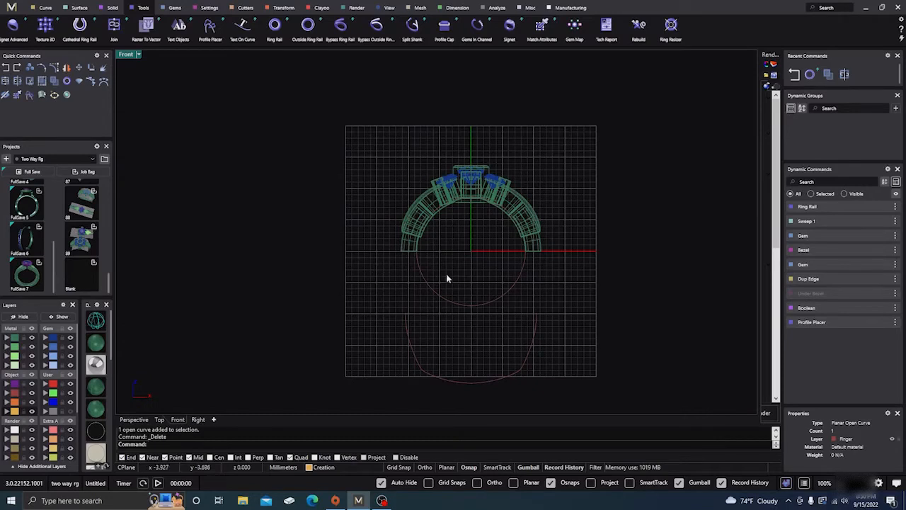
# - Duplicate the bottom end edges on both sides of the half shank with Dup Edge
pyautogui.scroll(2, 446, 276)
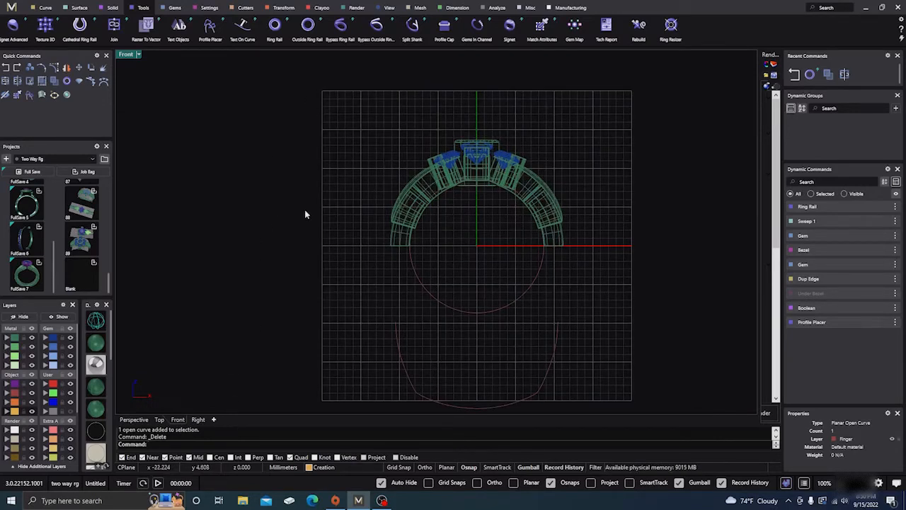
pyautogui.click(44, 8)
pyautogui.click(109, 27)
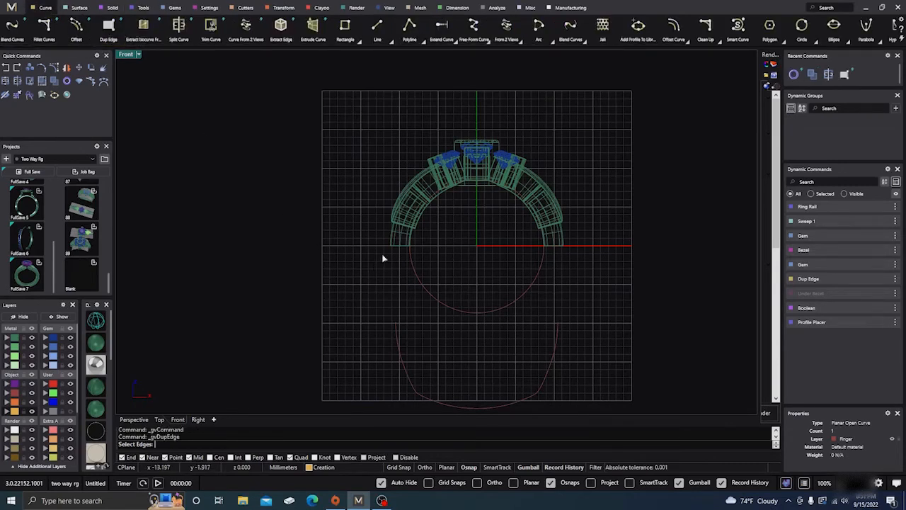
pyautogui.moveTo(417, 239); pyautogui.dragTo(419, 238)
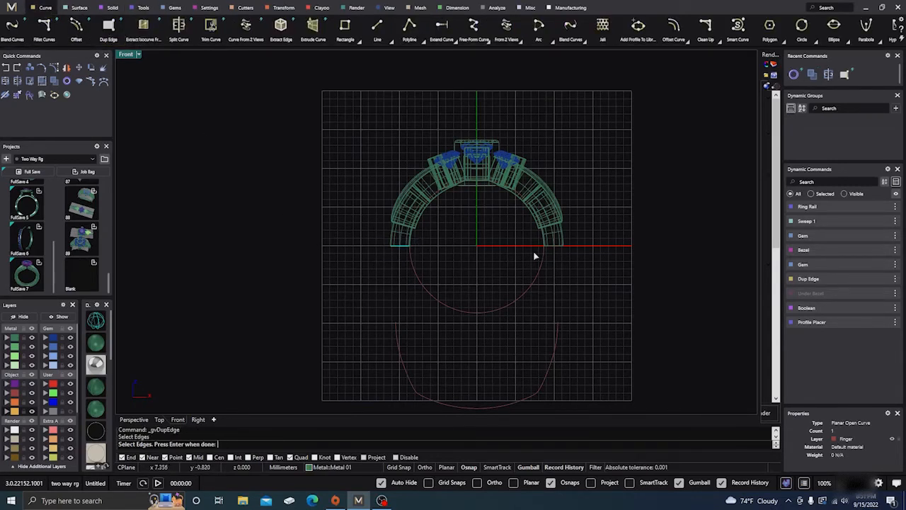
pyautogui.moveTo(534, 255); pyautogui.dragTo(586, 238)
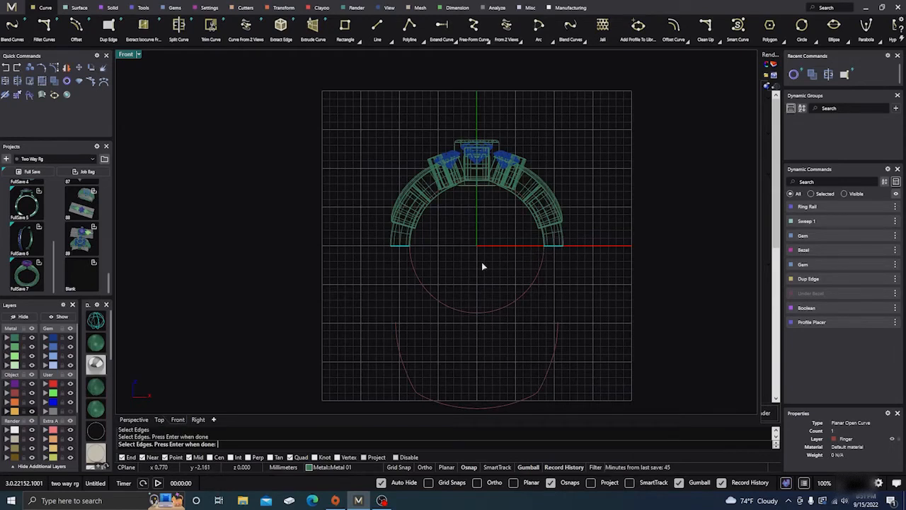
pyautogui.press('Return')
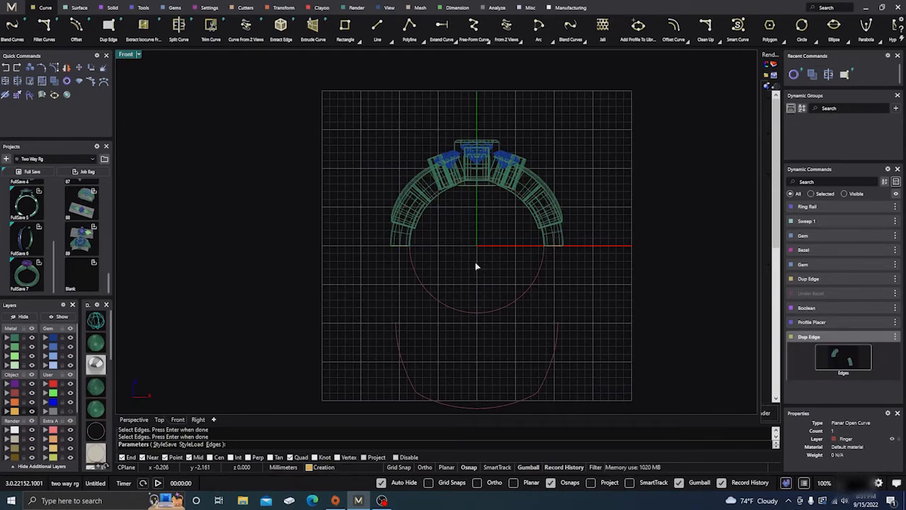
pyautogui.press('Return')
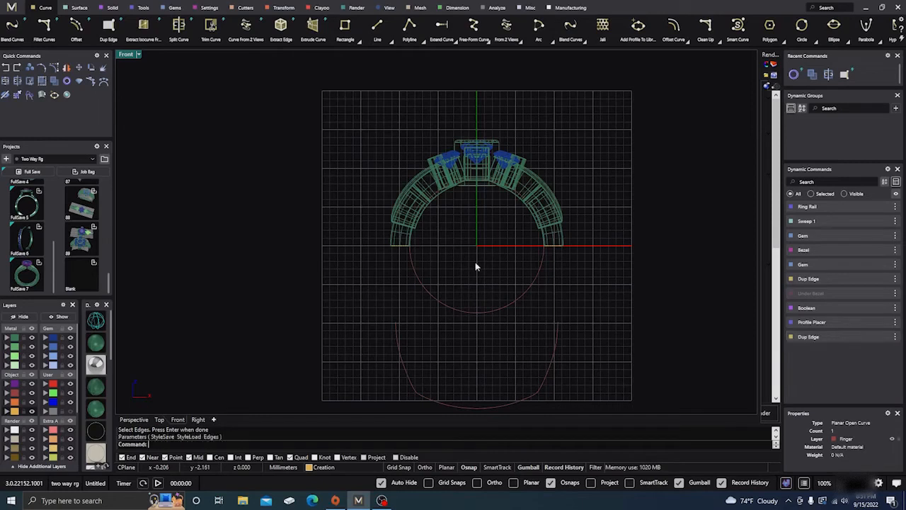
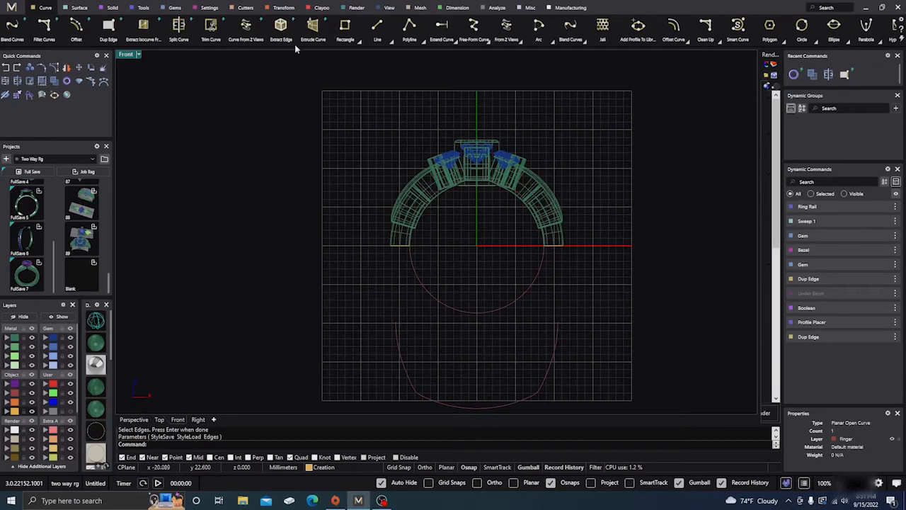
# - Copy the lower rail with Orient 2 Points and 3D scaling, fitting its endpoints to the outer ends of the two shank edges
pyautogui.click(281, 8)
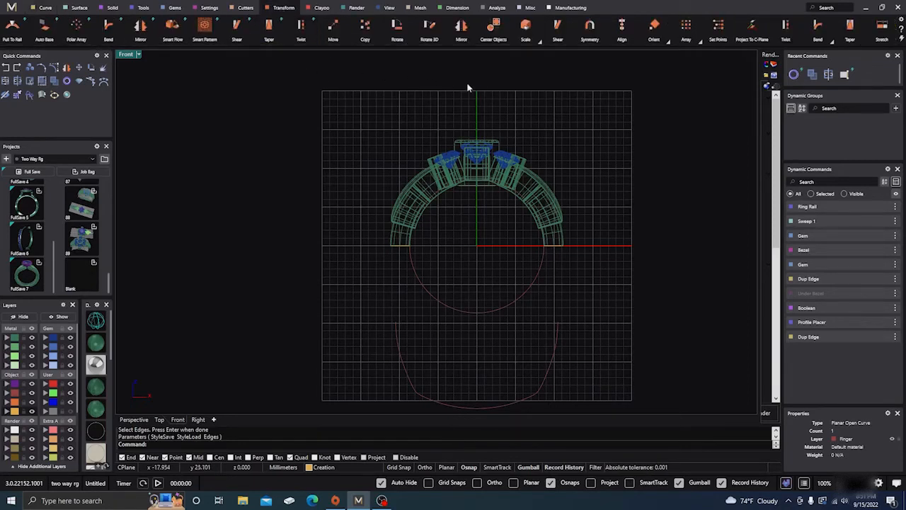
pyautogui.click(668, 40)
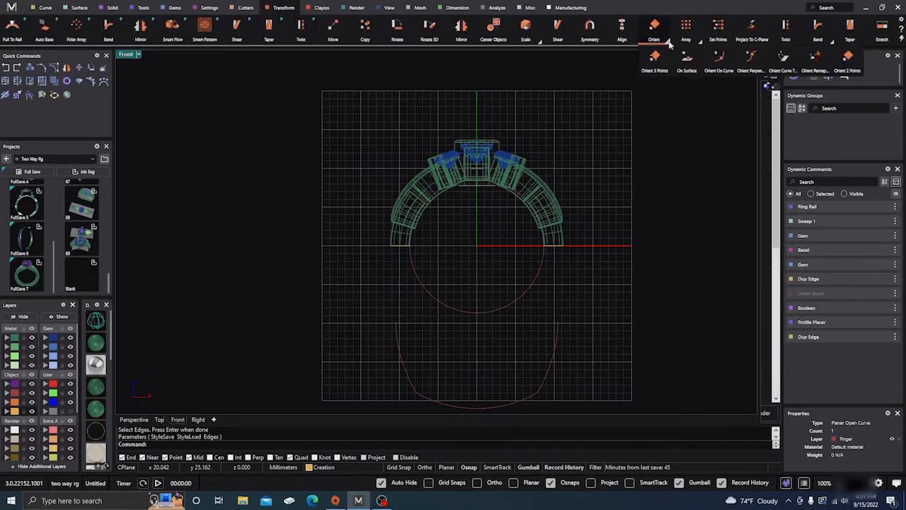
pyautogui.click(848, 64)
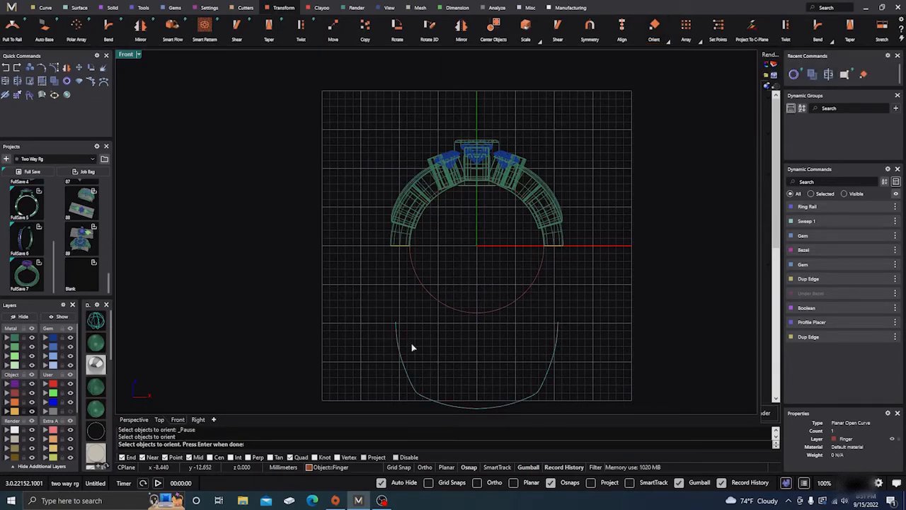
pyautogui.press('Return')
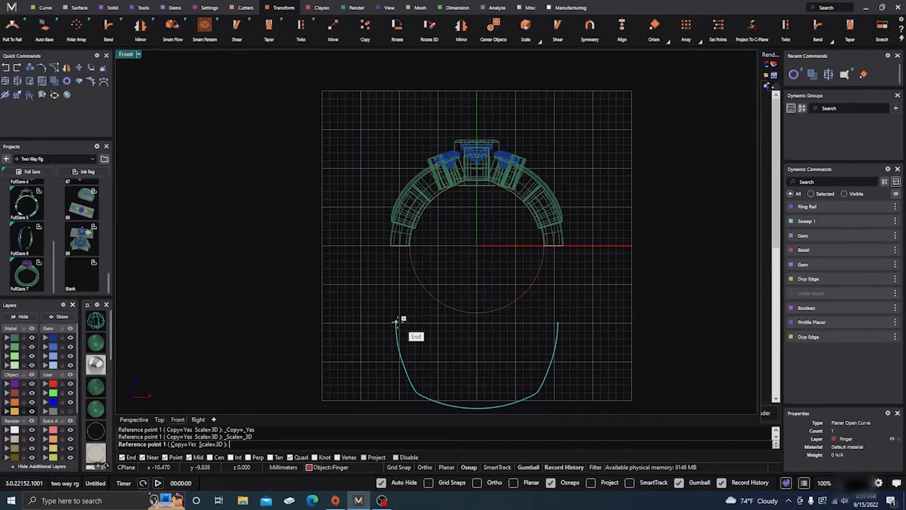
pyautogui.click(397, 321)
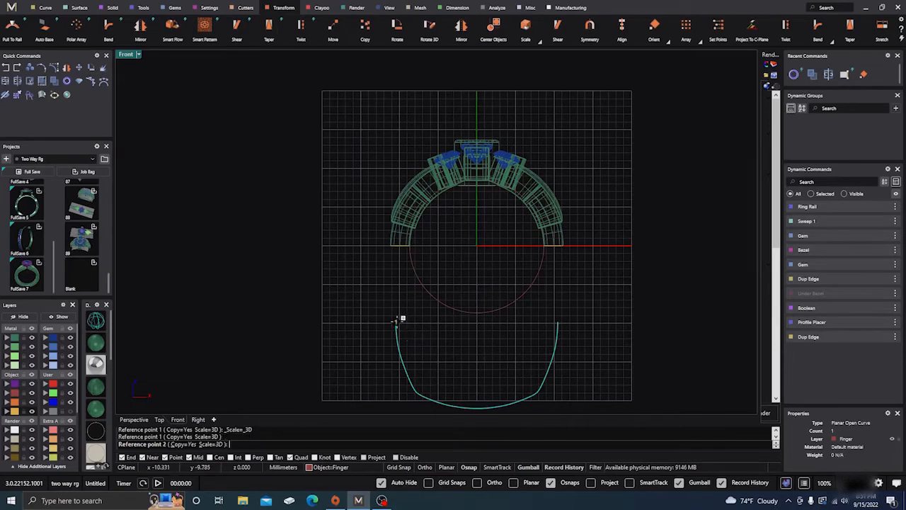
pyautogui.click(559, 323)
pyautogui.scroll(4, 417, 263)
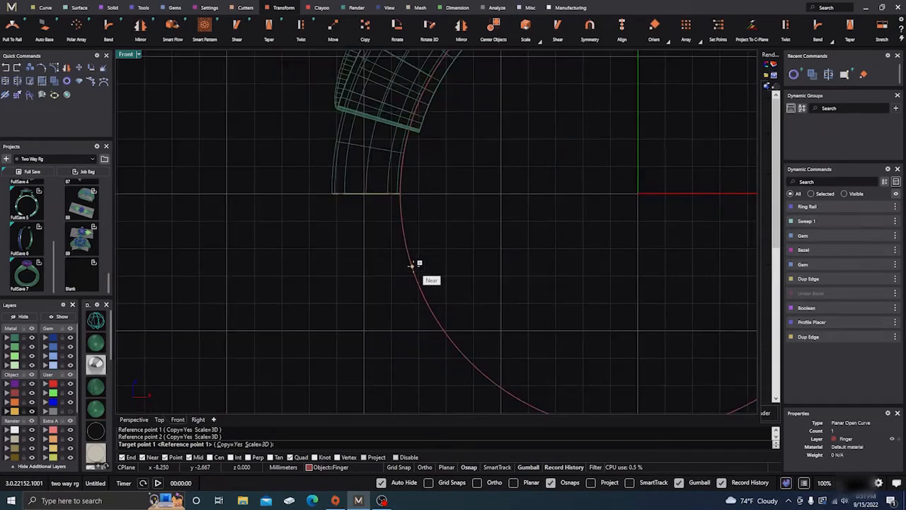
pyautogui.click(332, 195)
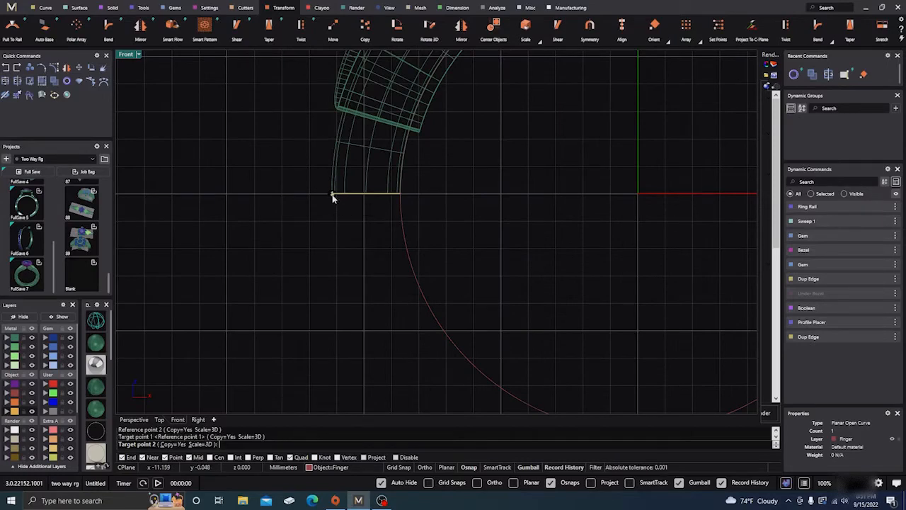
pyautogui.scroll(-5, 333, 198)
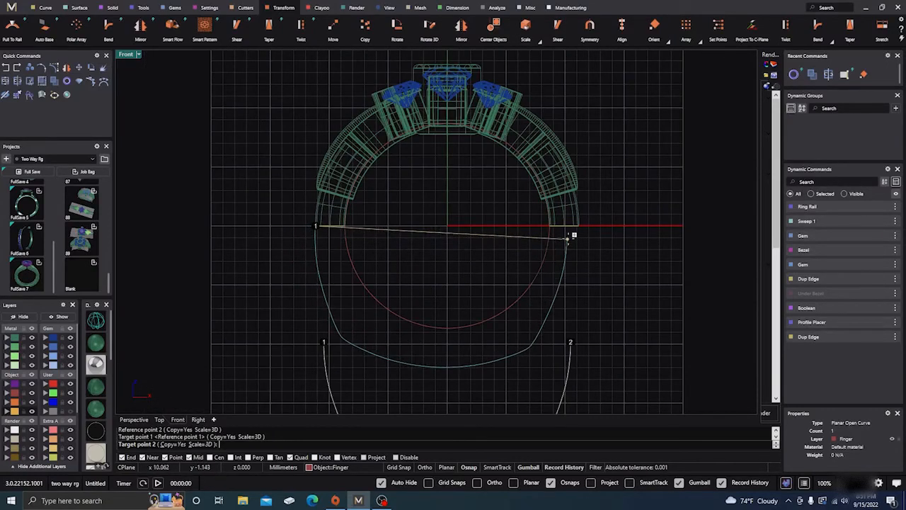
pyautogui.click(580, 226)
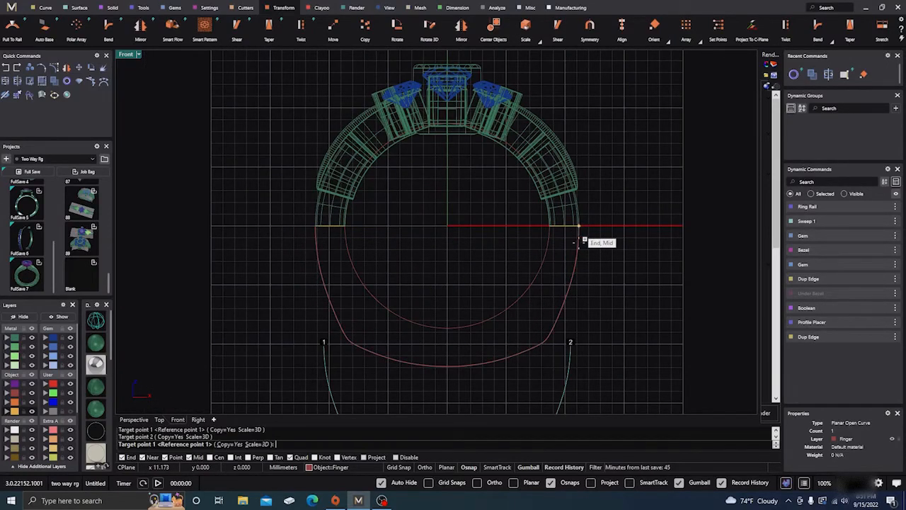
# - Finish the oriented rail copy and delete the original lower rail left below the ring, accepting the broken history
pyautogui.press('Return')
pyautogui.press('Return')
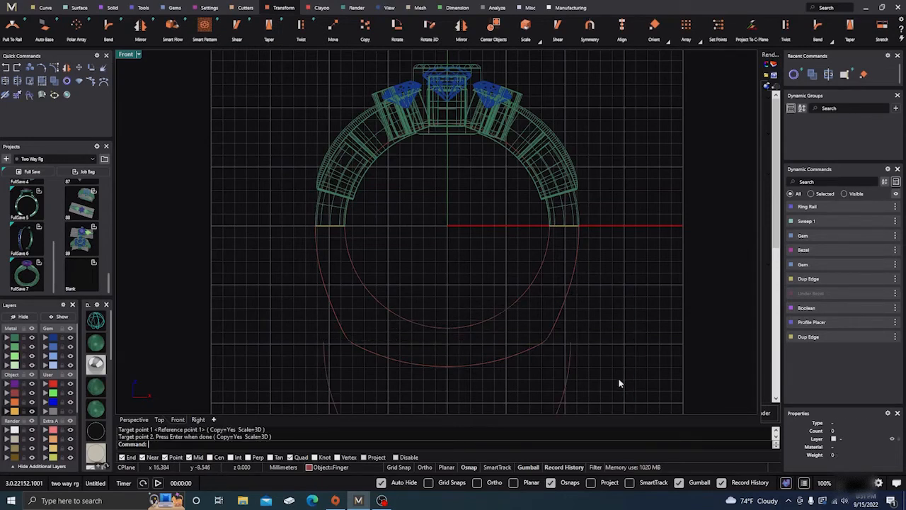
pyautogui.click(566, 377)
pyautogui.press('Delete')
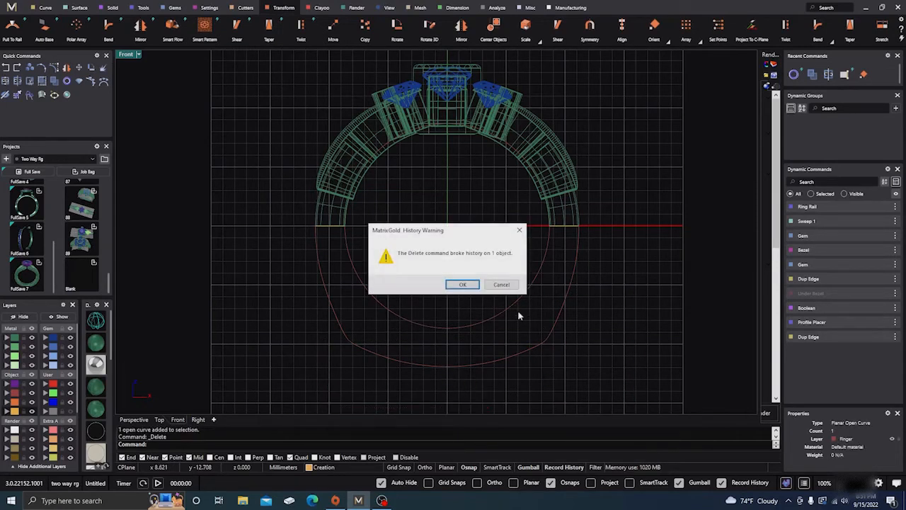
pyautogui.click(461, 284)
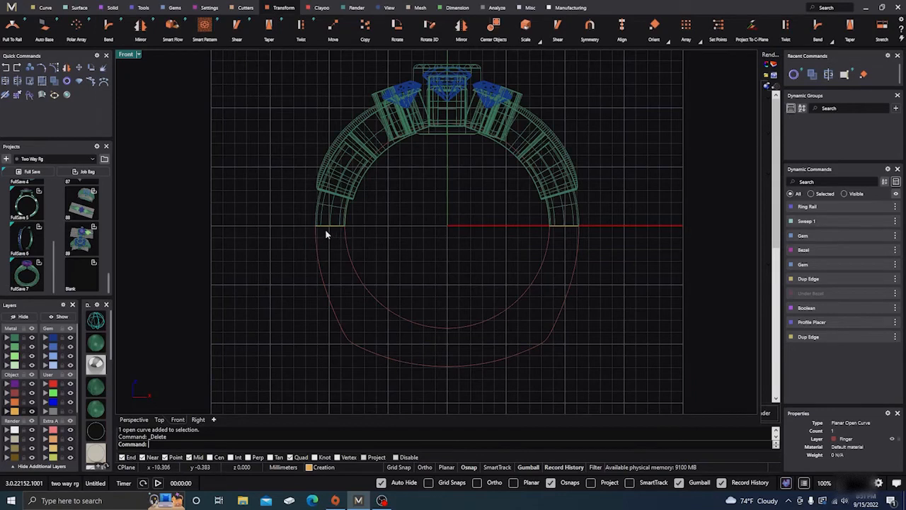
# - Create a Sweep 2 lower shank using the inner finger curve and fitted outer curve as rails and the duplicated shank edges as profiles
pyautogui.click(79, 9)
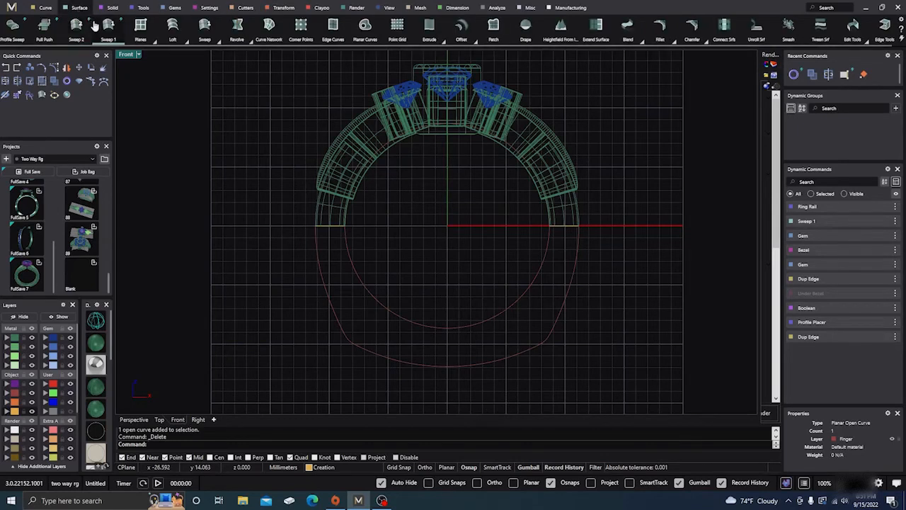
pyautogui.click(77, 27)
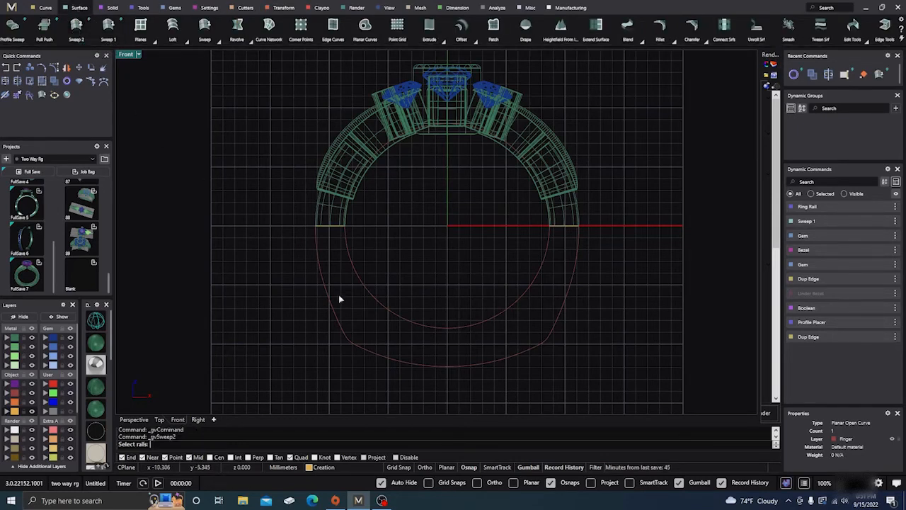
pyautogui.click(356, 272)
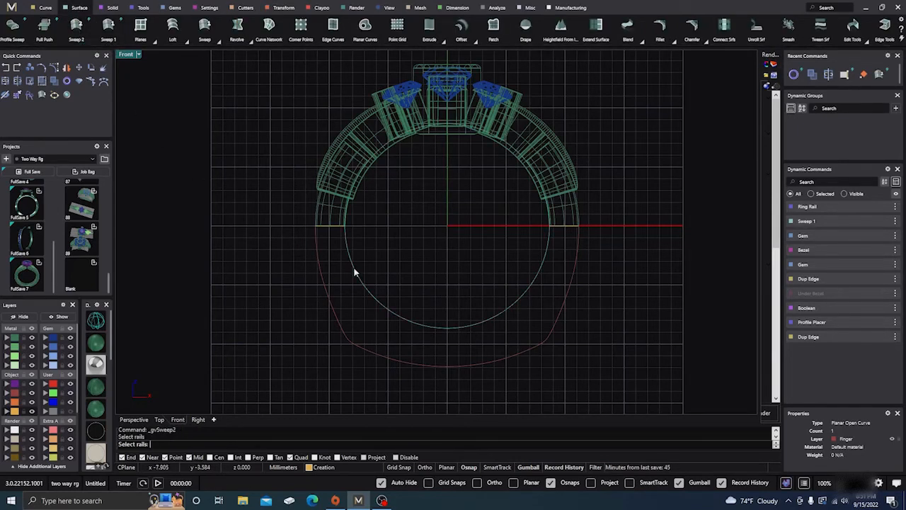
pyautogui.click(337, 314)
pyautogui.click(331, 226)
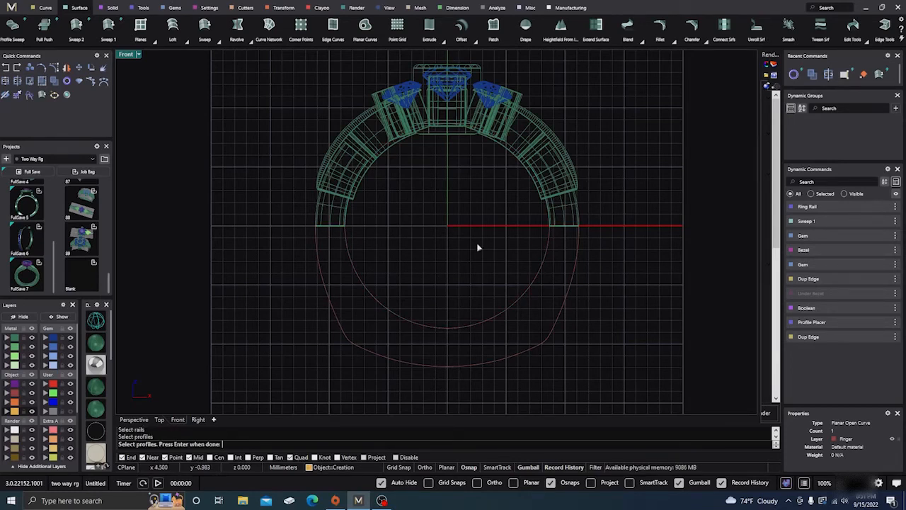
pyautogui.press('Return')
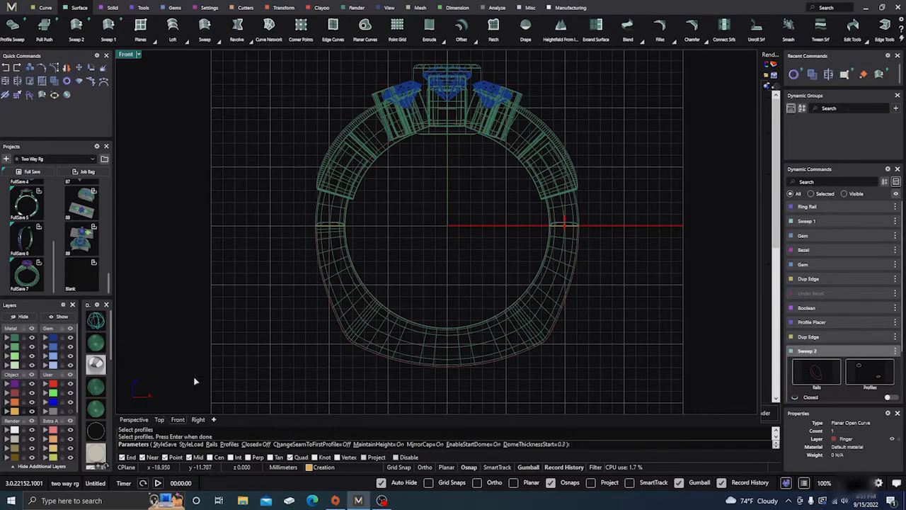
# - Turn off Maintain Height, Mirror Cap, Enable Start Dome and Enable End Dome for the lower shank sweep and complete it
pyautogui.scroll(-3, 494, 276)
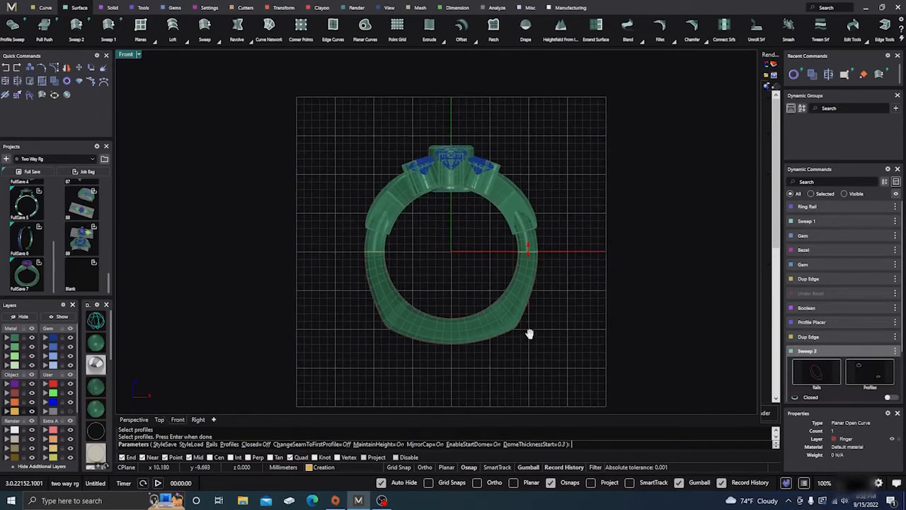
pyautogui.click(134, 419)
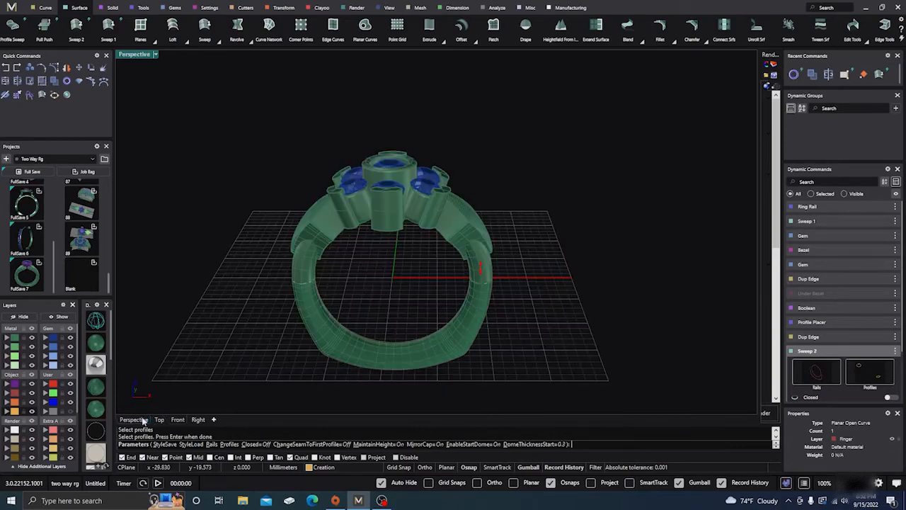
pyautogui.moveTo(653, 307); pyautogui.dragTo(565, 352, button='right')
pyautogui.scroll(-2, 865, 368)
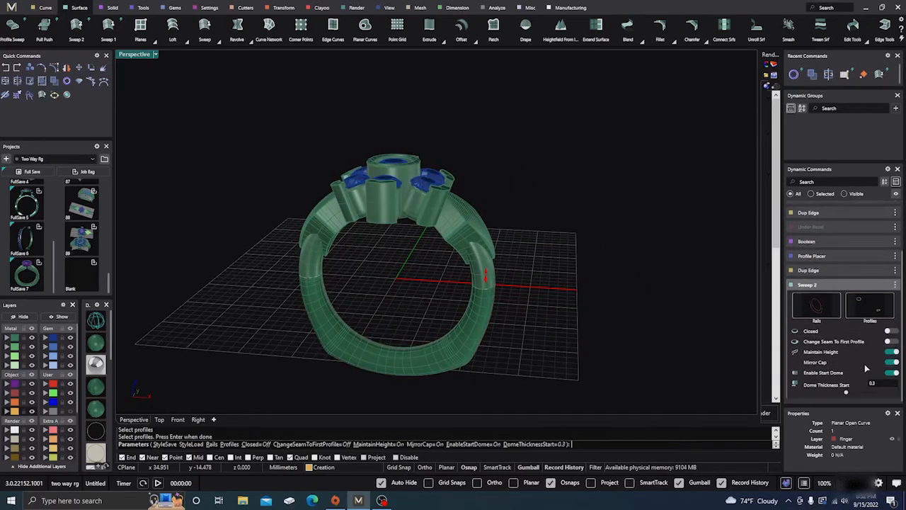
pyautogui.click(895, 352)
pyautogui.click(894, 362)
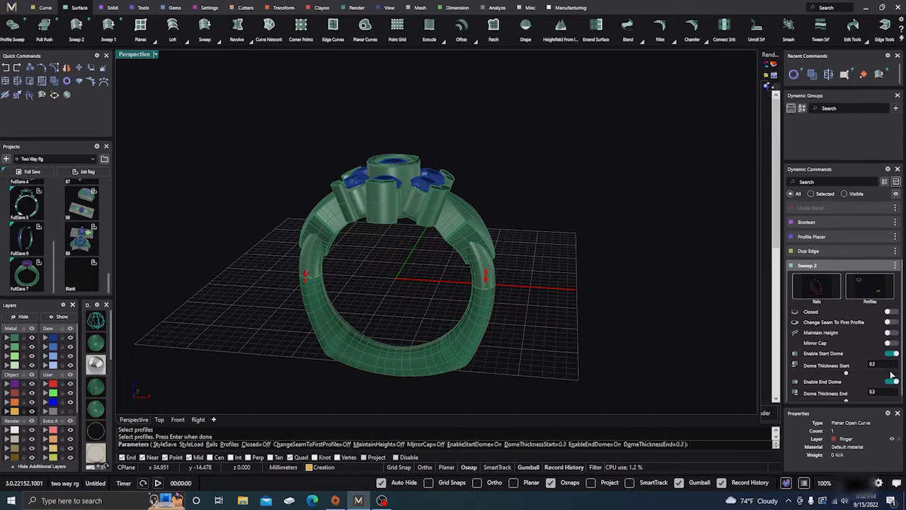
pyautogui.click(893, 353)
pyautogui.click(893, 364)
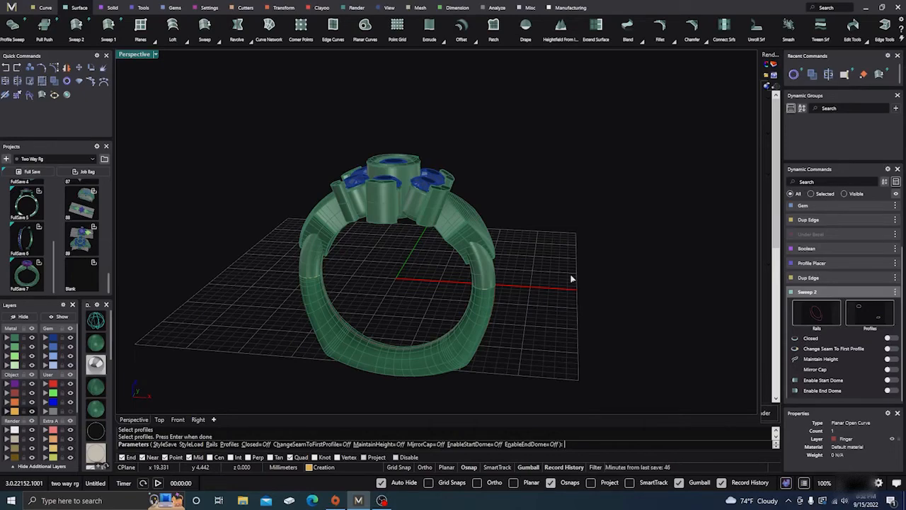
pyautogui.moveTo(572, 278); pyautogui.dragTo(407, 354, button='right')
pyautogui.scroll(6, 390, 332)
pyautogui.rightClick(400, 348)
pyautogui.scroll(-6, 445, 316)
# - Preview the ring in glossy green shading and in the white metal rendered display, and return to the translucent green display
pyautogui.scroll(-4, 97, 397)
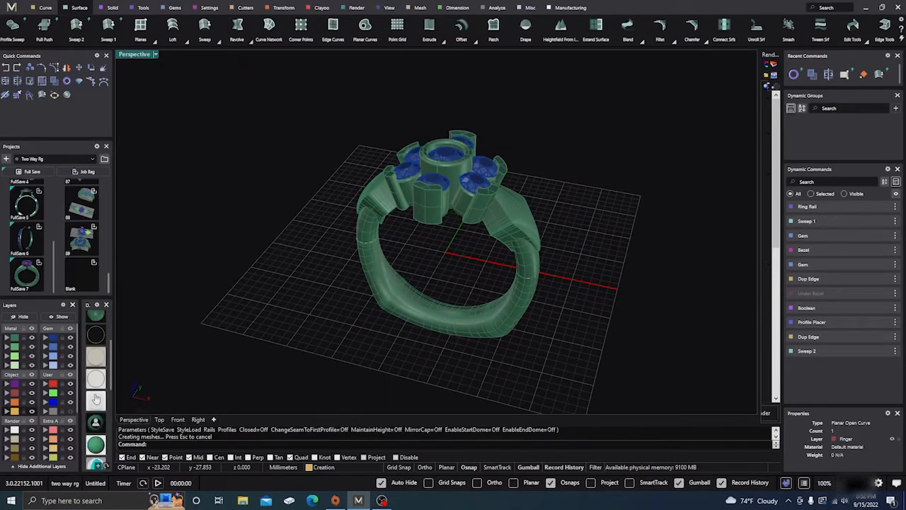
pyautogui.moveTo(96, 396)
pyautogui.scroll(-3, 96, 396)
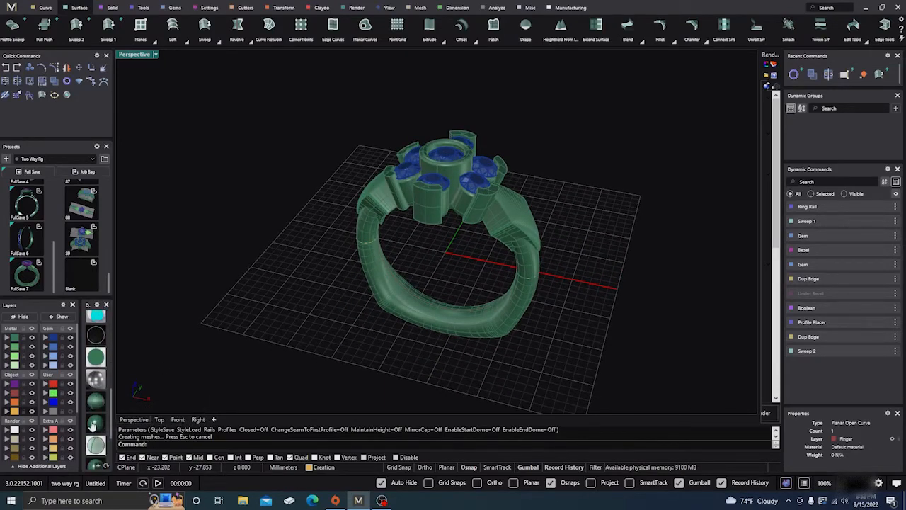
pyautogui.click(93, 425)
pyautogui.moveTo(294, 358); pyautogui.dragTo(425, 333, button='right')
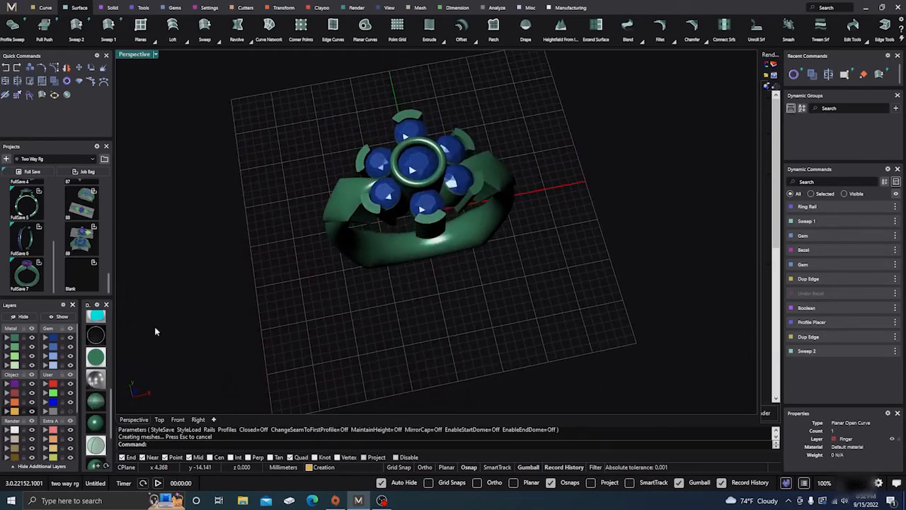
pyautogui.scroll(3, 97, 382)
pyautogui.scroll(3, 97, 382)
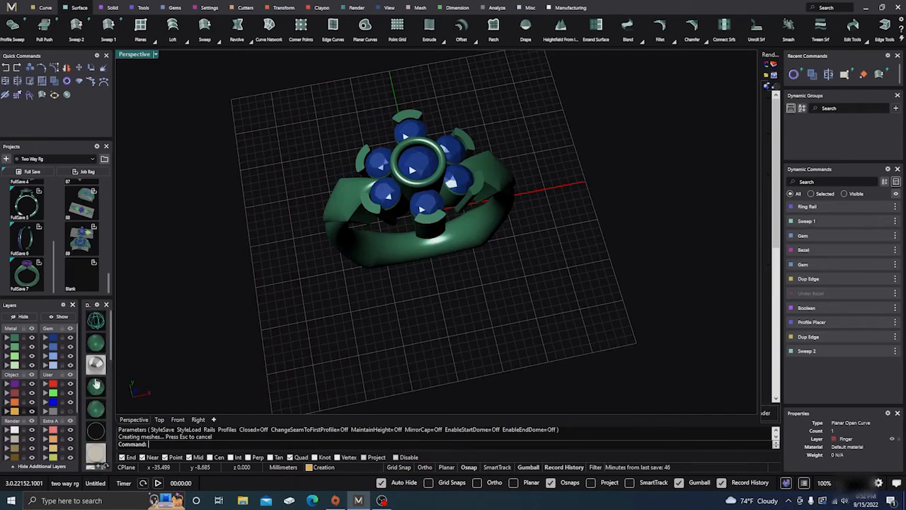
pyautogui.click(99, 365)
pyautogui.moveTo(388, 312); pyautogui.dragTo(460, 300, button='right')
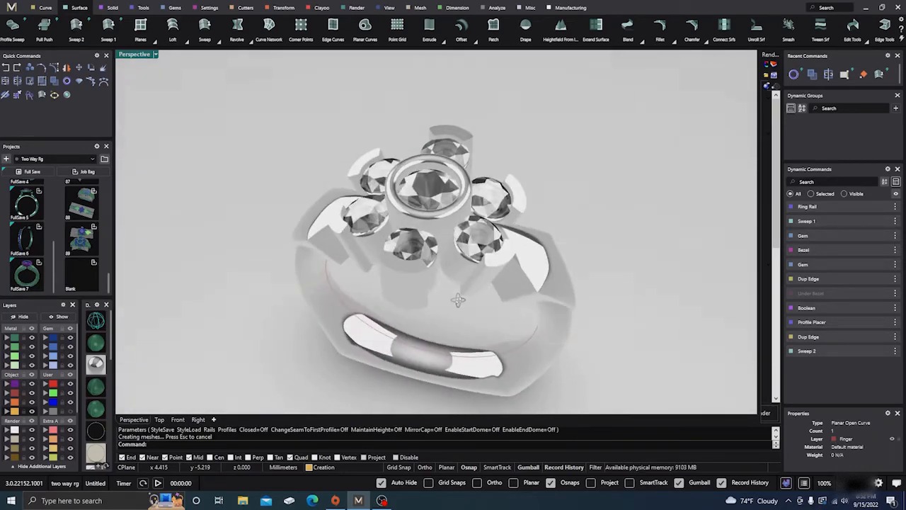
pyautogui.scroll(-7, 446, 309)
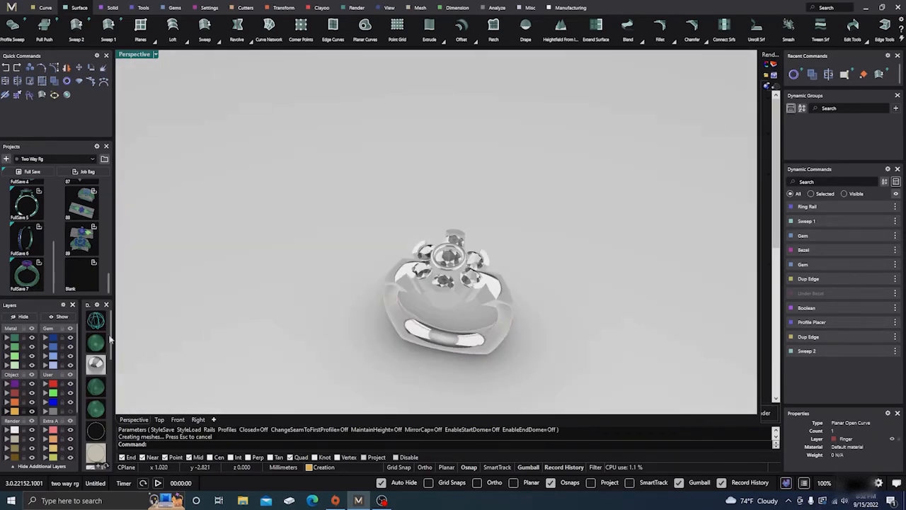
pyautogui.click(99, 343)
pyautogui.scroll(5, 407, 292)
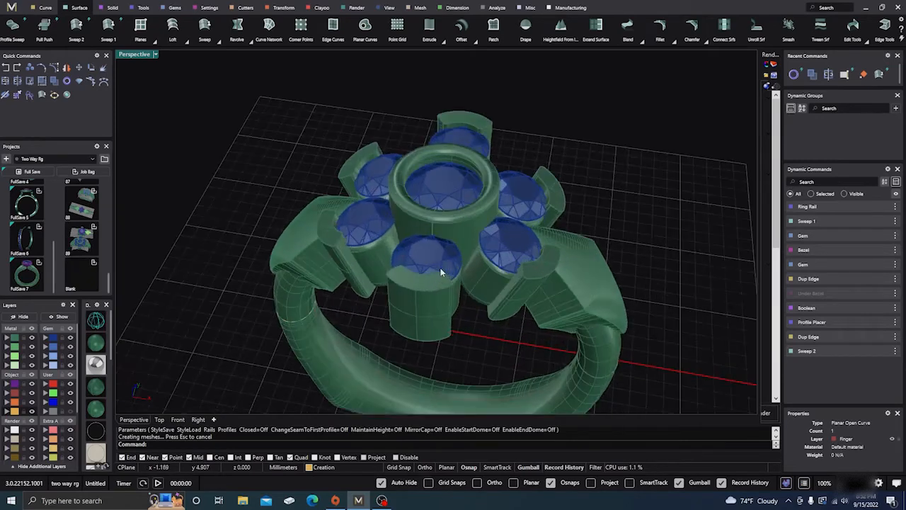
pyautogui.scroll(-5, 313, 258)
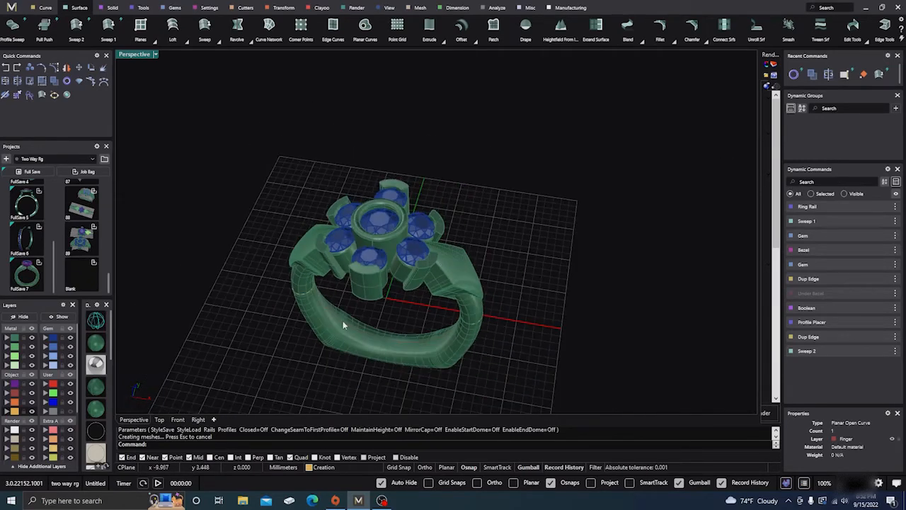
# - Join the swept lower shank with the upper shank pieces on both sides, accepting the broken history
pyautogui.keyDown('shift'); pyautogui.click(334, 327); pyautogui.keyUp('shift')
pyautogui.moveTo(270, 352); pyautogui.dragTo(252, 305, button='right')
pyautogui.keyDown('shift'); pyautogui.click(287, 291); pyautogui.keyUp('shift')
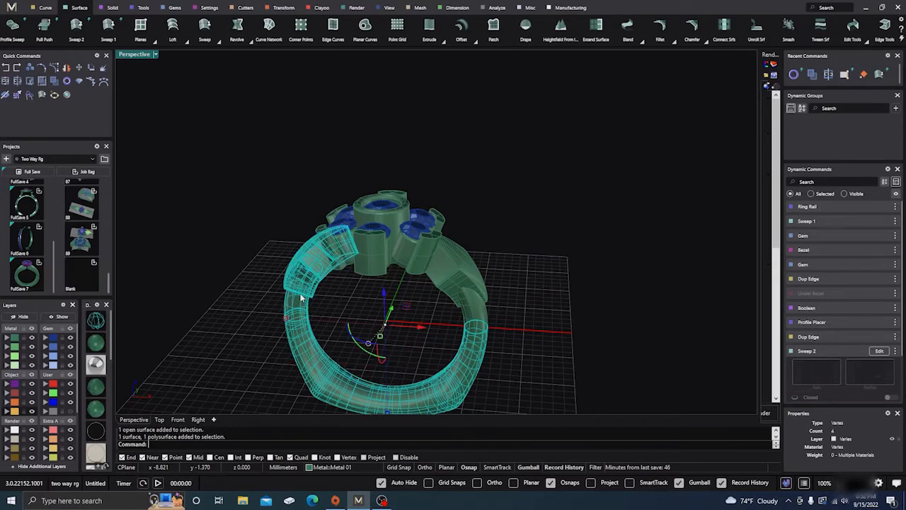
pyautogui.keyDown('shift'); pyautogui.click(476, 318); pyautogui.keyUp('shift')
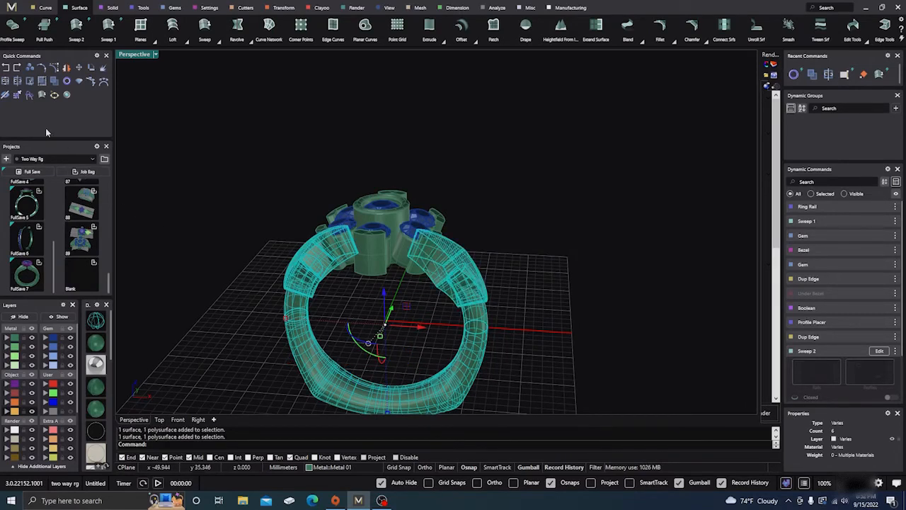
pyautogui.click(5, 82)
pyautogui.click(461, 285)
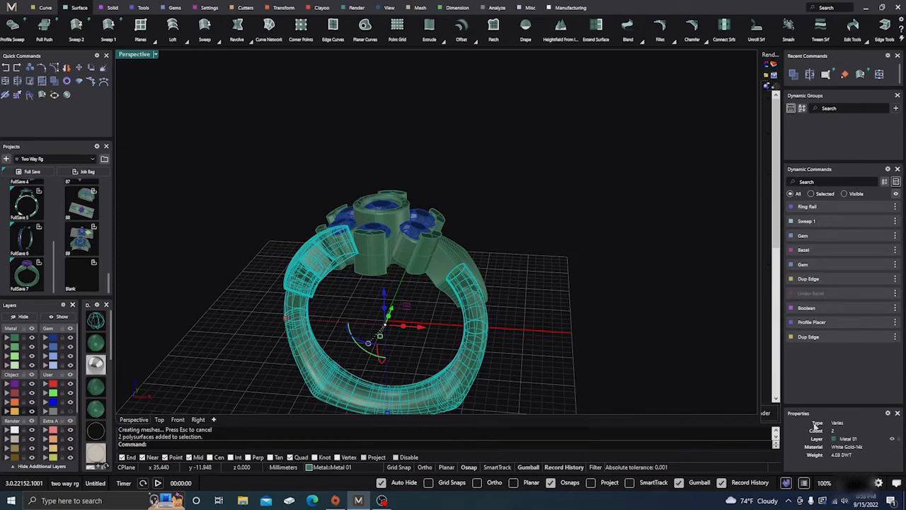
# - Abort the started Split command and ungroup the joined shank from its tapered shoulder pieces
pyautogui.click(609, 309)
pyautogui.click(306, 322)
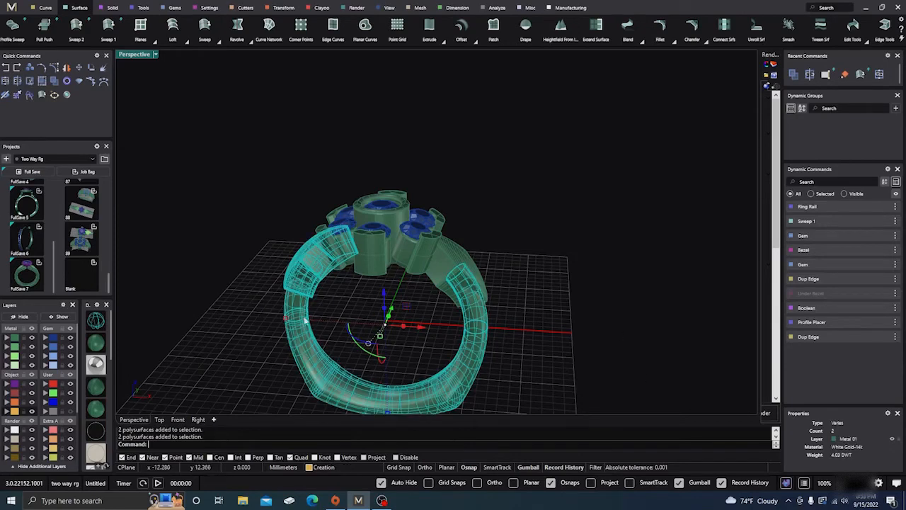
pyautogui.scroll(5, 304, 273)
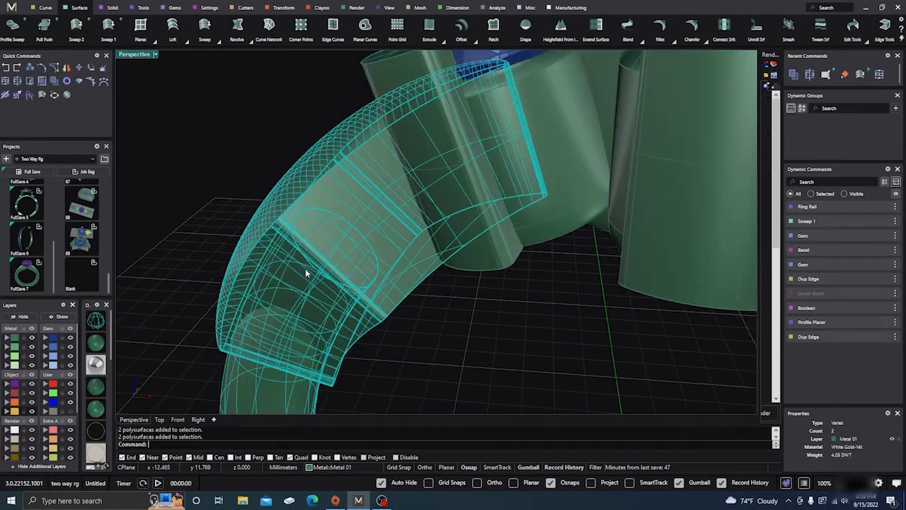
pyautogui.scroll(-4, 305, 273)
pyautogui.moveTo(307, 274); pyautogui.dragTo(178, 189, button='right')
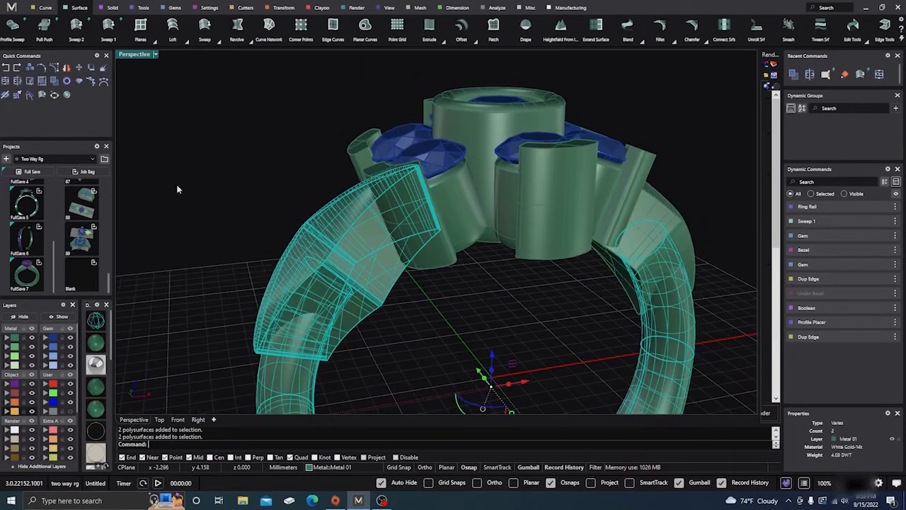
pyautogui.click(17, 81)
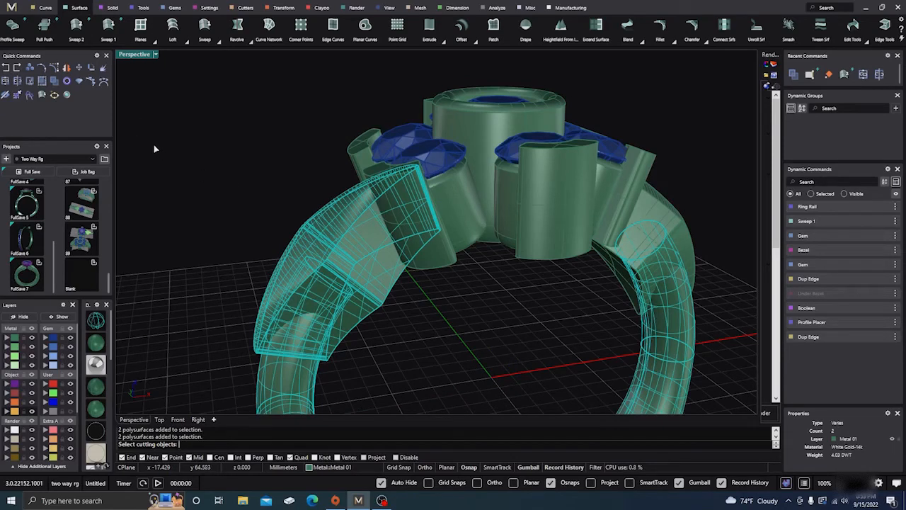
pyautogui.press('Return')
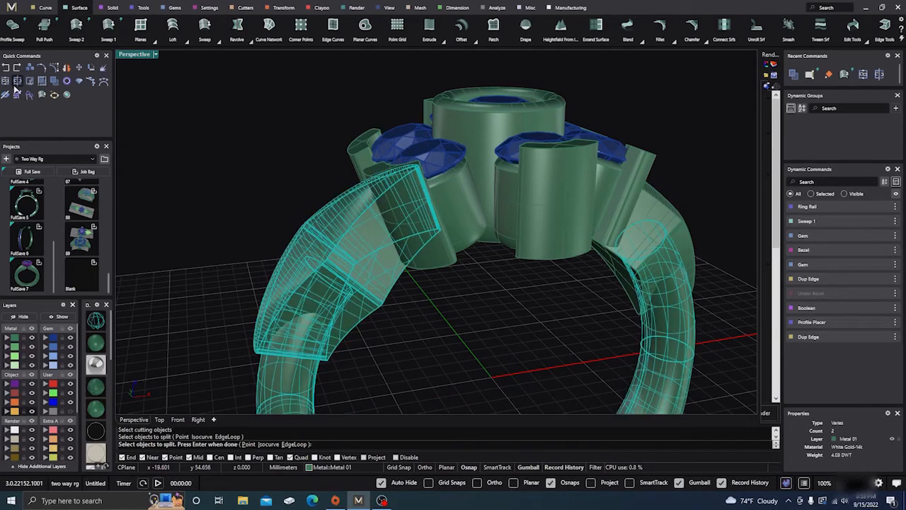
pyautogui.click(53, 83)
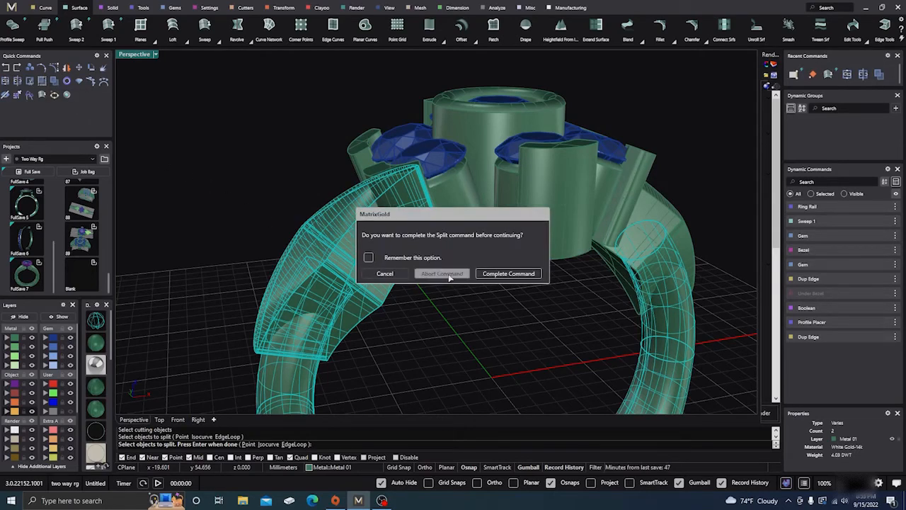
pyautogui.click(449, 275)
pyautogui.click(376, 264)
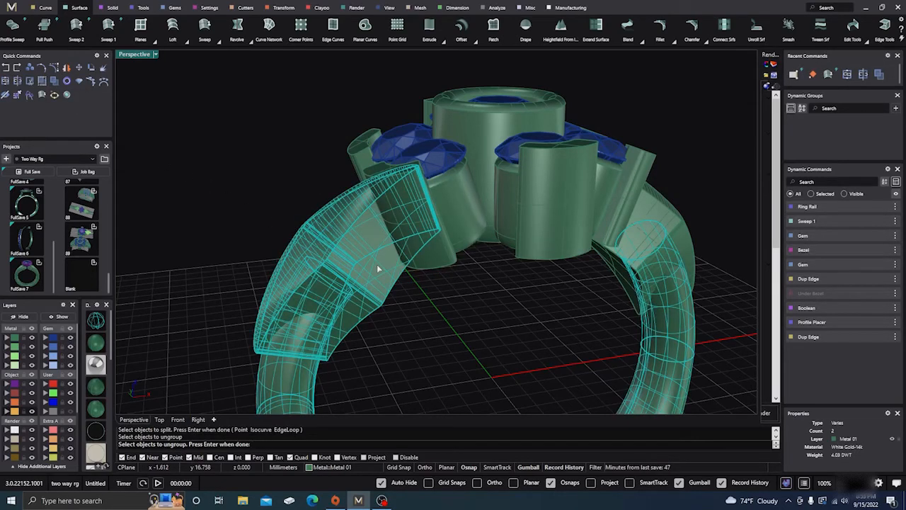
pyautogui.press('Return')
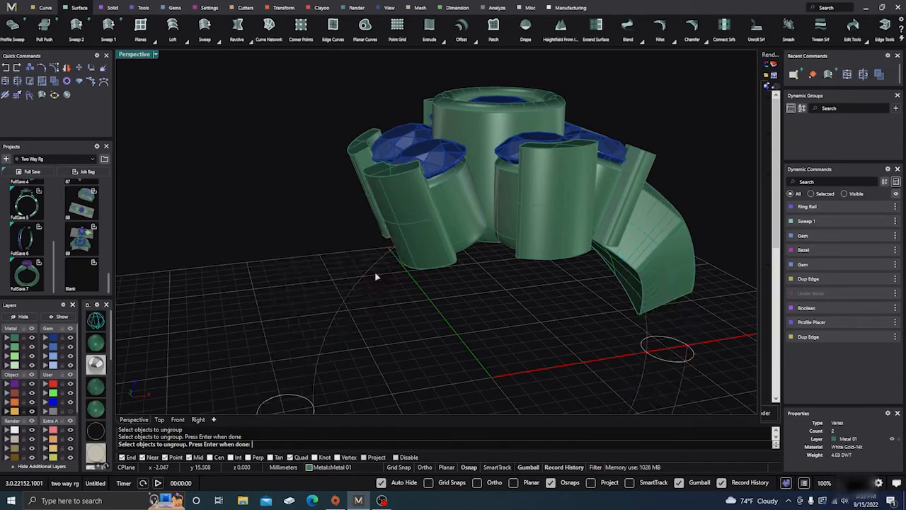
# - Boolean union the lower shank with the tapered shoulder on the negative X side
pyautogui.click(350, 273)
pyautogui.click(317, 315)
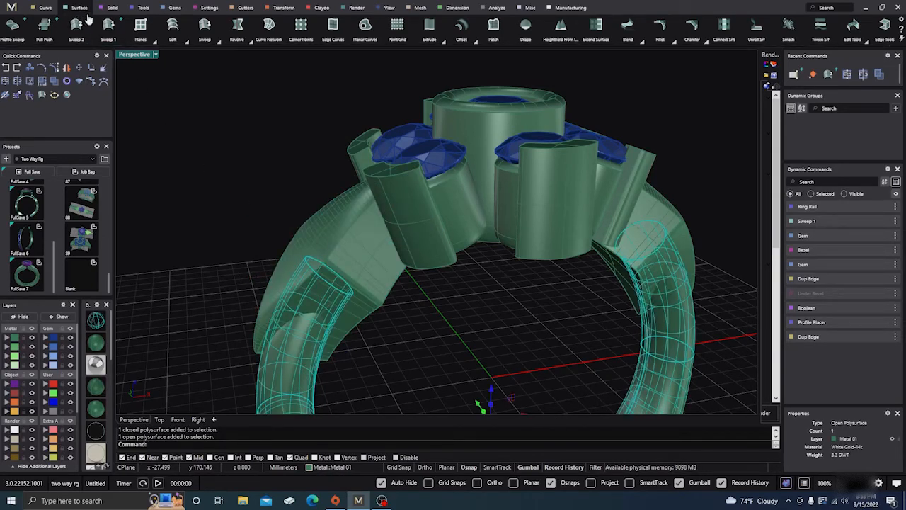
pyautogui.click(109, 9)
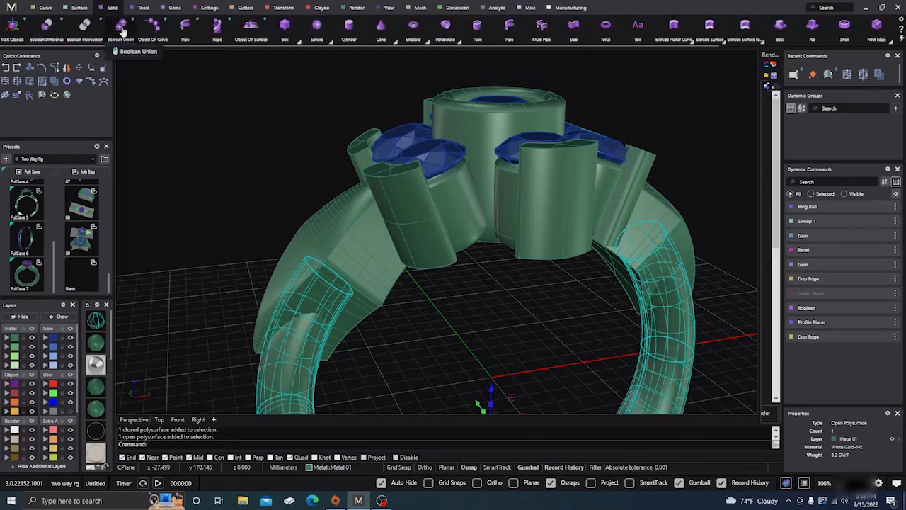
pyautogui.click(343, 252)
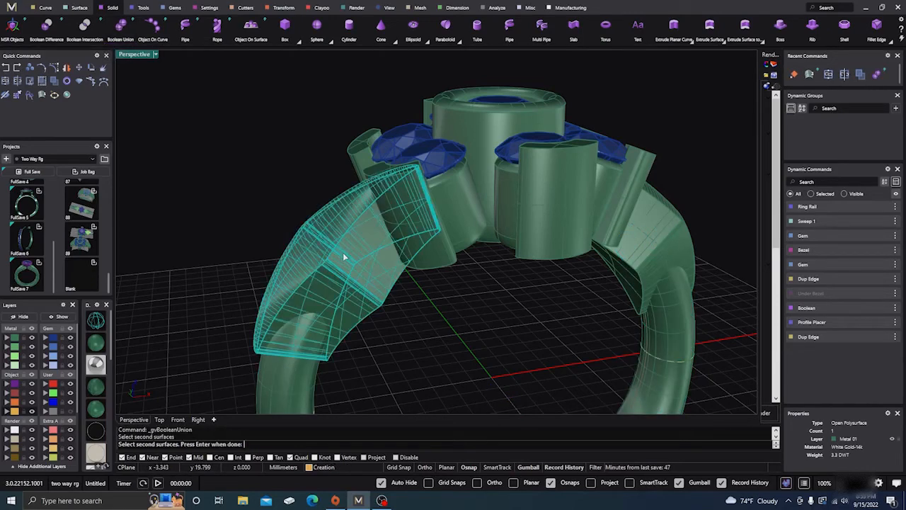
pyautogui.press('Return')
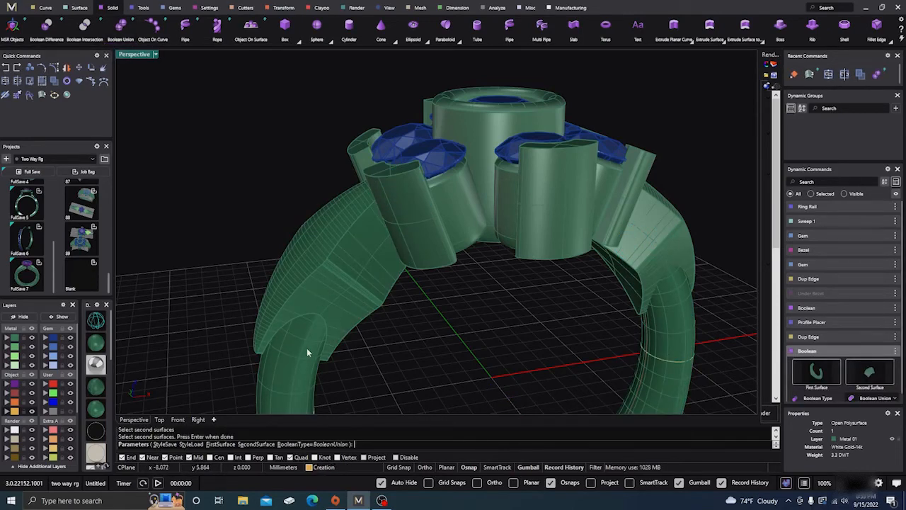
pyautogui.press('Return')
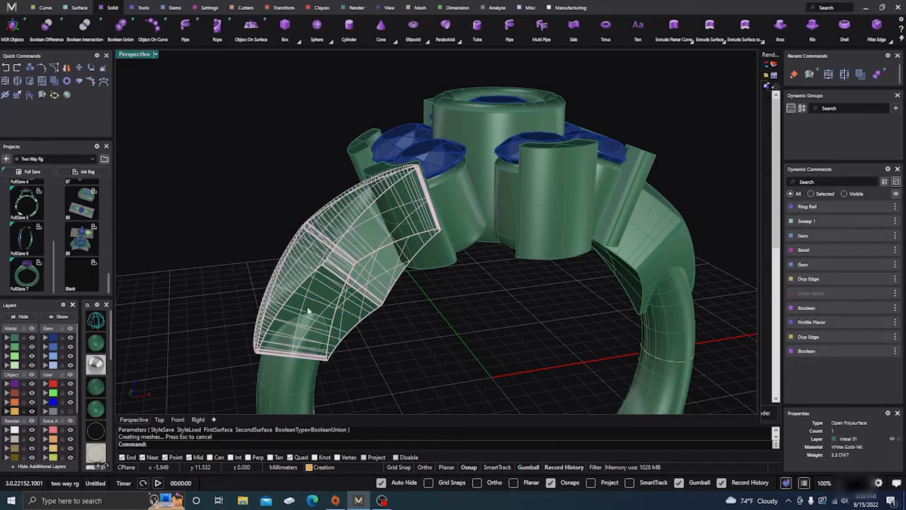
# - Move the leftover original lower shank to layer User 04 and check the unioned shank by selecting it
pyautogui.click(287, 379)
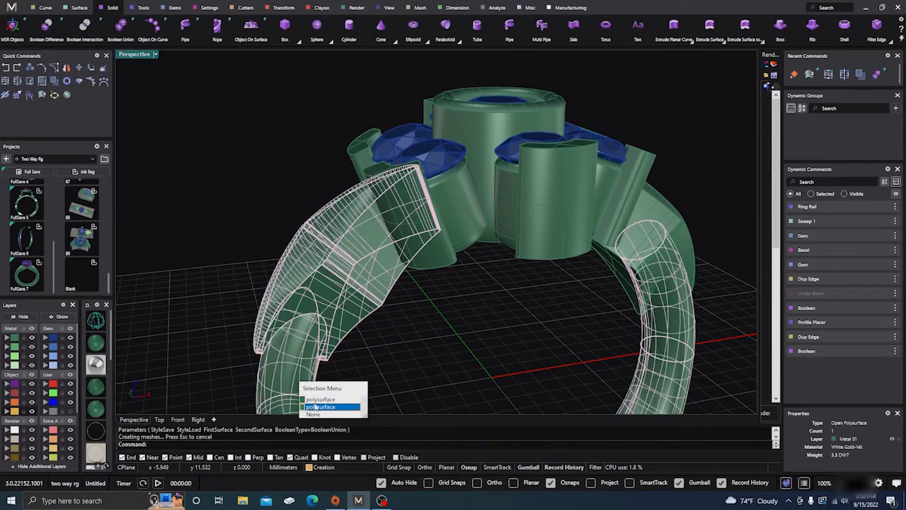
pyautogui.click(317, 399)
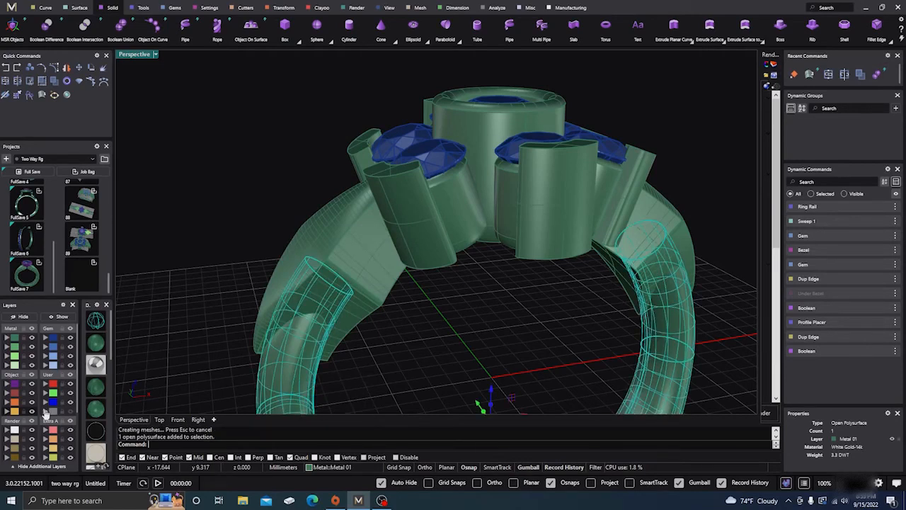
pyautogui.click(44, 414)
pyautogui.click(320, 288)
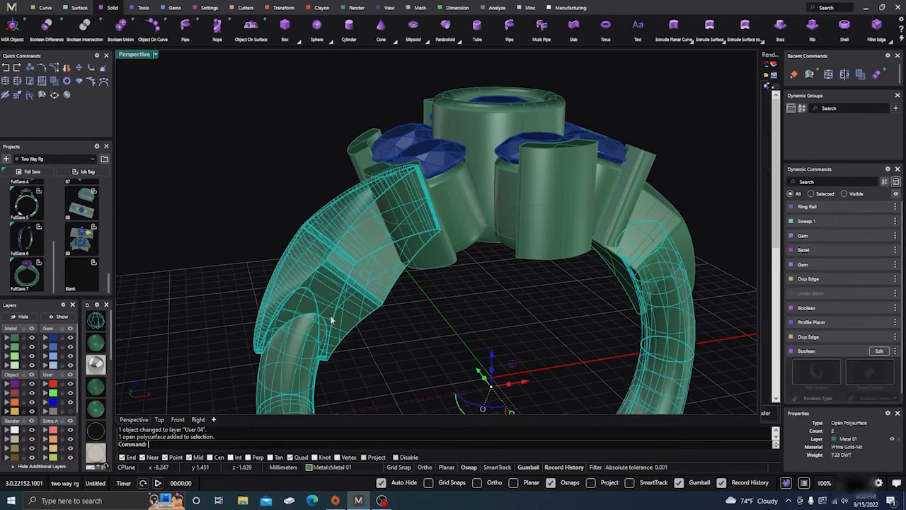
pyautogui.click(348, 340)
pyautogui.click(330, 301)
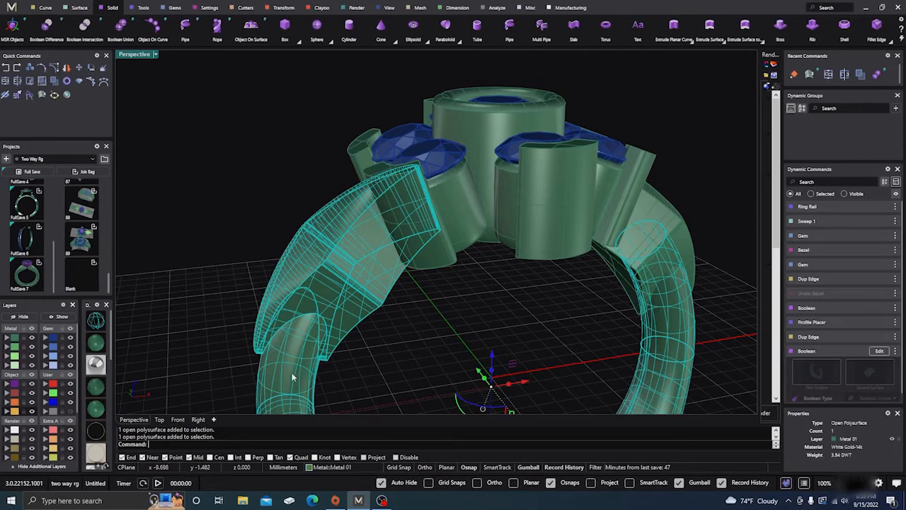
pyautogui.click(233, 298)
pyautogui.click(651, 337)
pyautogui.click(532, 320)
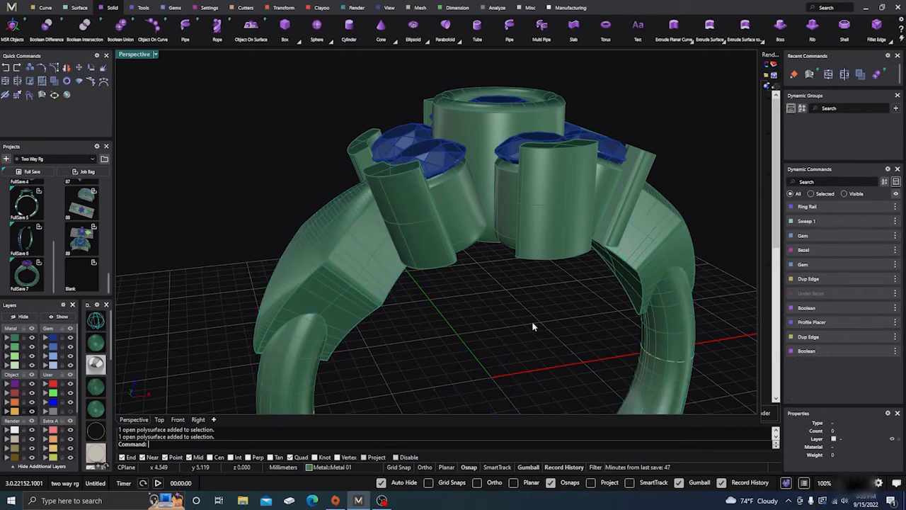
# - Boolean union the tapered shoulder on the positive X side with the combined shank
pyautogui.moveTo(532, 321); pyautogui.dragTo(528, 318, button='right')
pyautogui.scroll(-6, 218, 189)
pyautogui.rightClick(359, 252)
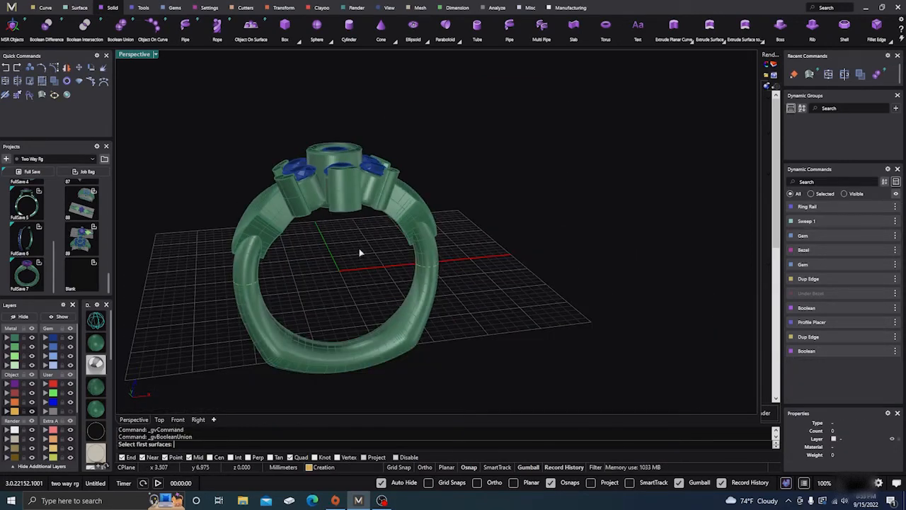
pyautogui.click(410, 215)
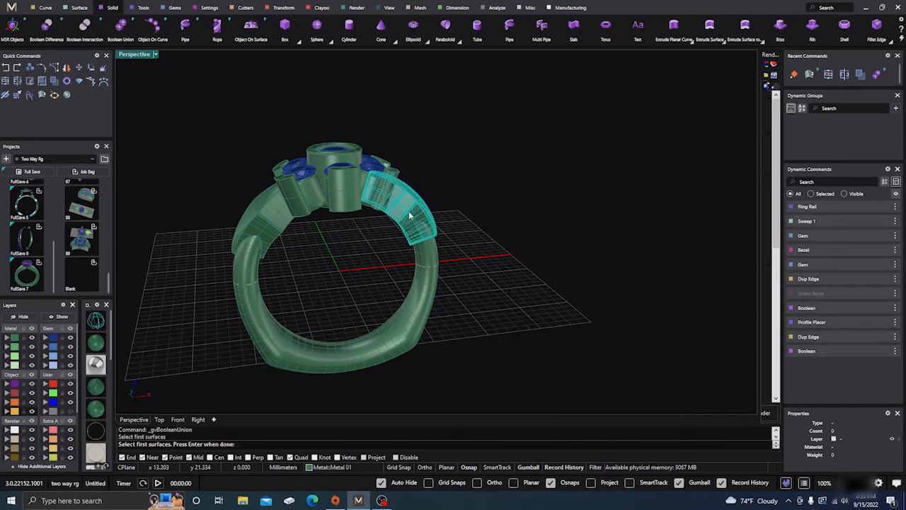
pyautogui.click(422, 252)
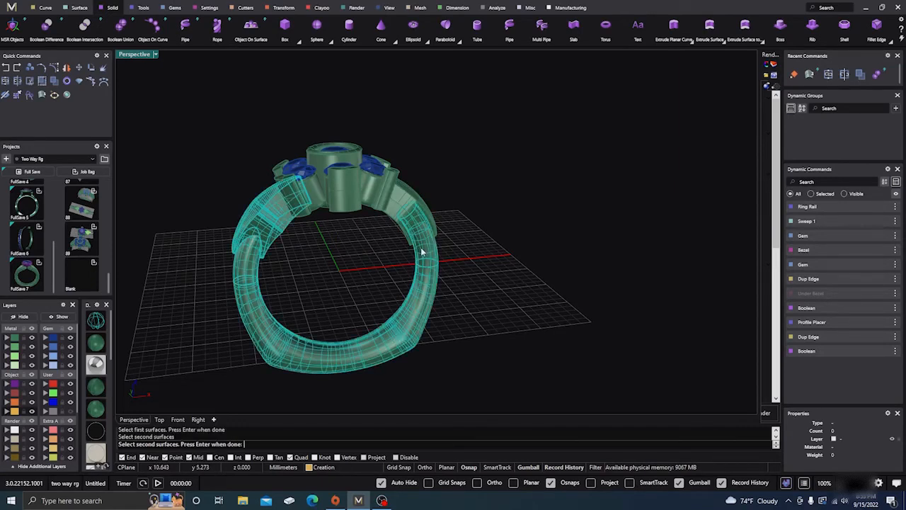
pyautogui.press('Return')
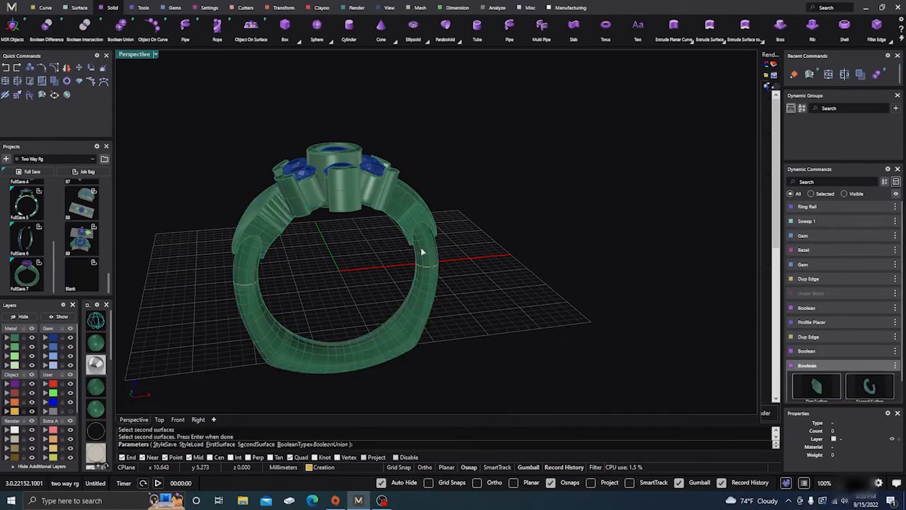
# - Move the leftover original shoulder on the positive X side to layer User 04 and check the unioned shank by selecting it
pyautogui.click(410, 219)
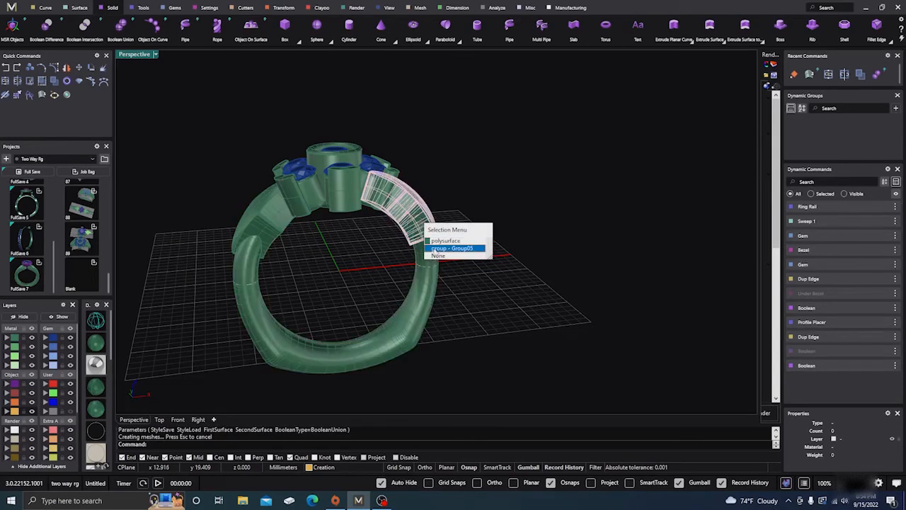
pyautogui.click(433, 250)
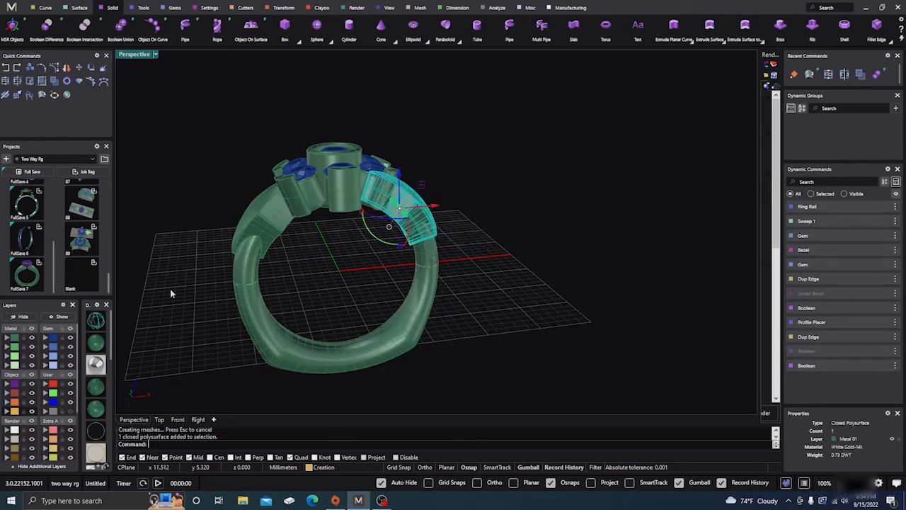
pyautogui.click(48, 412)
pyautogui.click(395, 228)
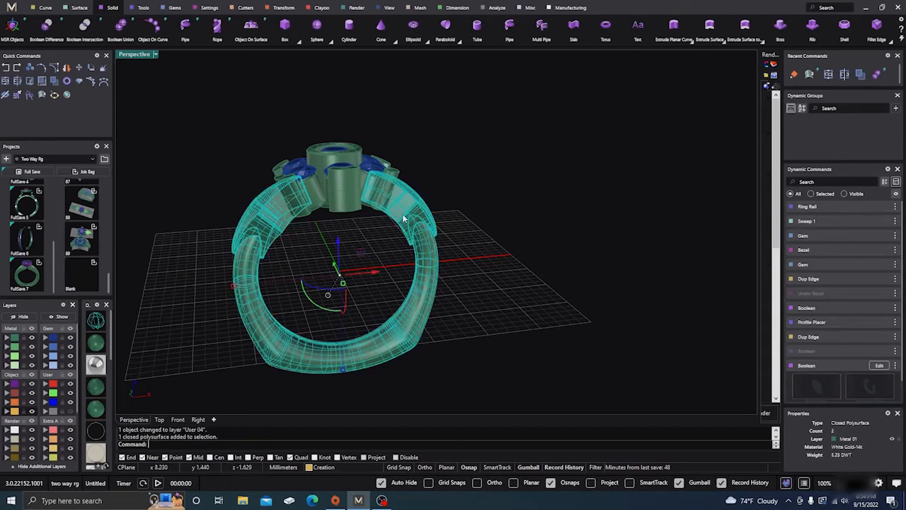
pyautogui.click(361, 244)
pyautogui.moveTo(362, 241); pyautogui.dragTo(297, 277, button='right')
pyautogui.scroll(10, 369, 170)
pyautogui.click(393, 238)
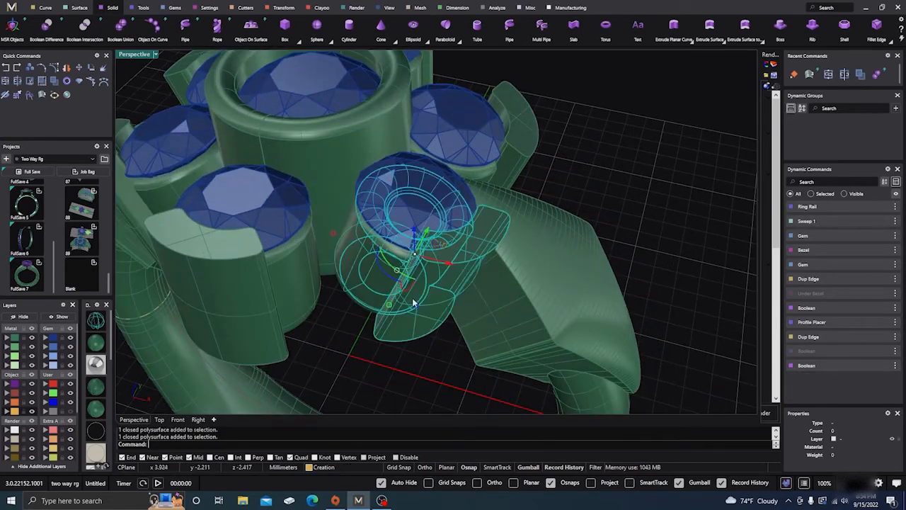
pyautogui.scroll(-5, 397, 347)
pyautogui.moveTo(457, 345); pyautogui.dragTo(388, 311, button='right')
pyautogui.press('Escape')
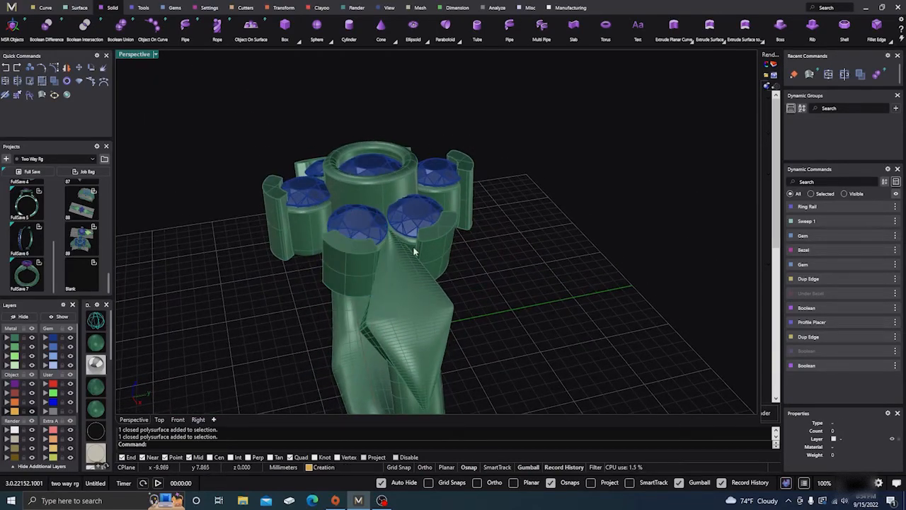
pyautogui.click(423, 257)
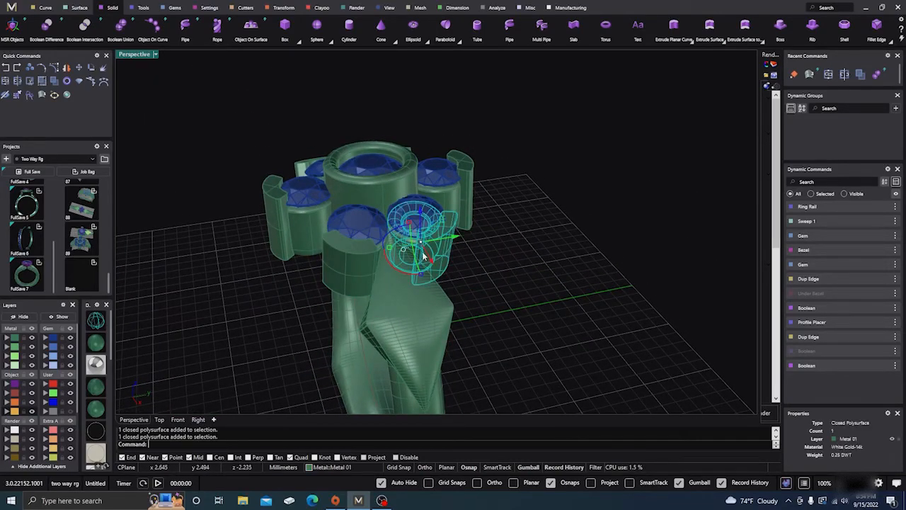
pyautogui.rightClick(543, 288)
pyautogui.rightClick(514, 279)
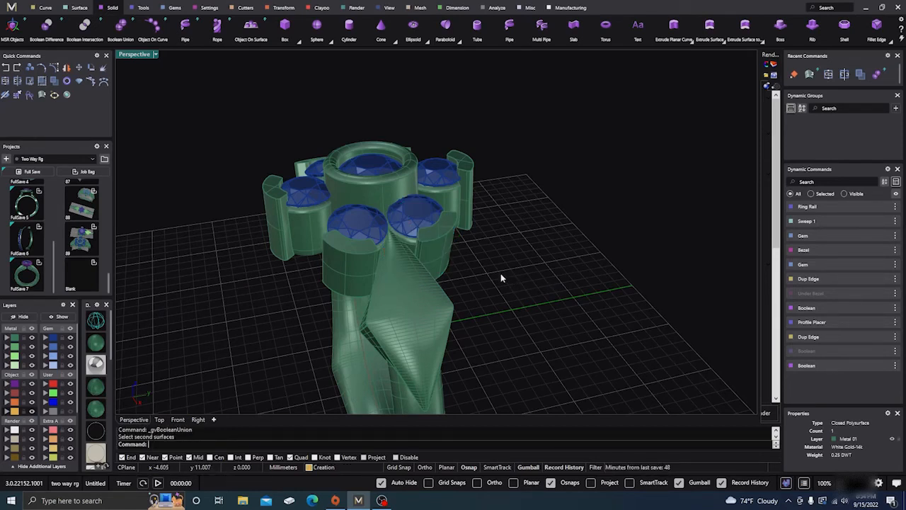
# - Boolean union the two outer bezels flanking the positive X shoulder with the combined shank
pyautogui.rightClick(501, 277)
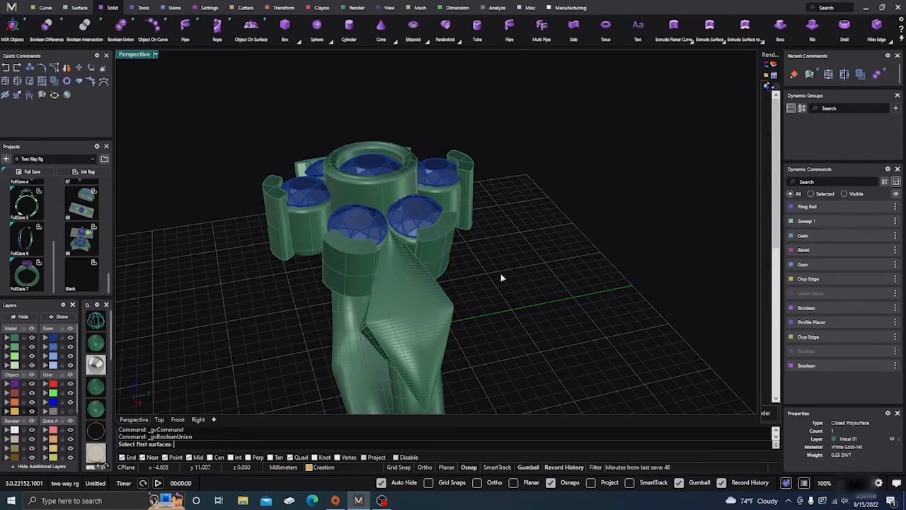
pyautogui.click(442, 253)
pyautogui.click(370, 266)
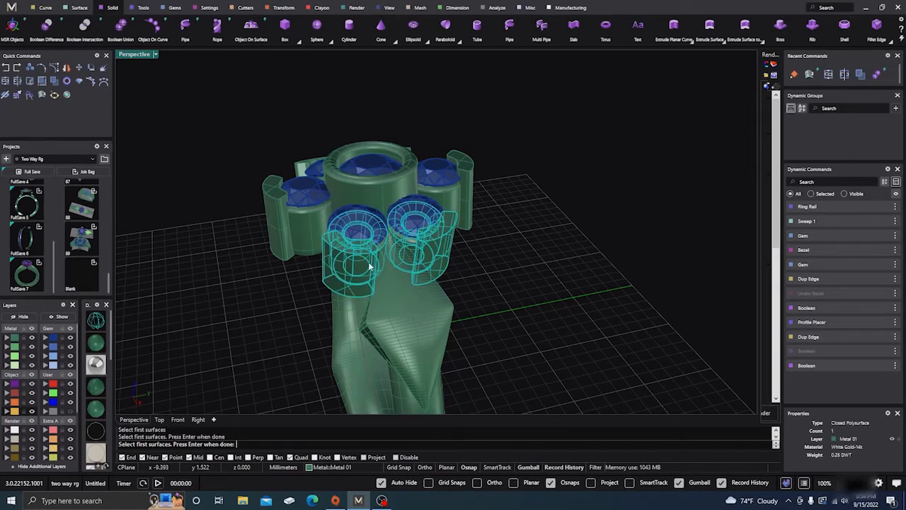
pyautogui.rightClick(371, 268)
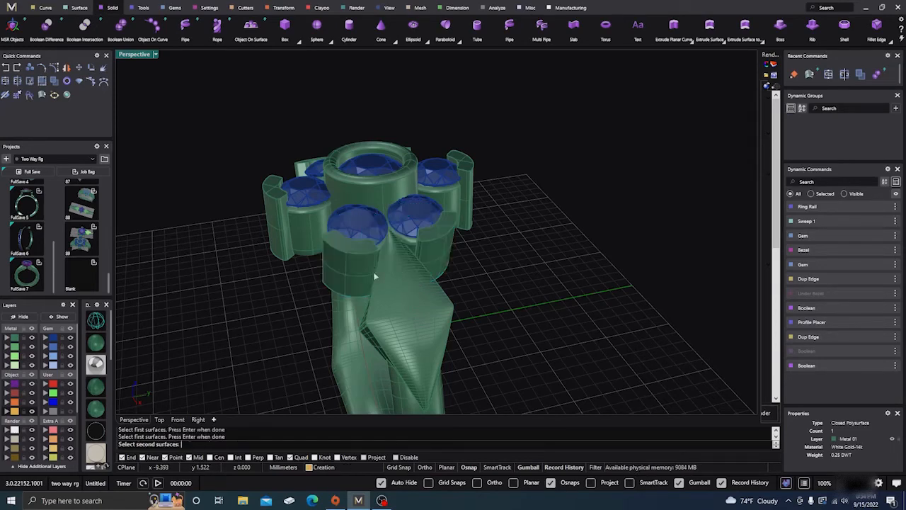
pyautogui.click(394, 316)
pyautogui.rightClick(394, 317)
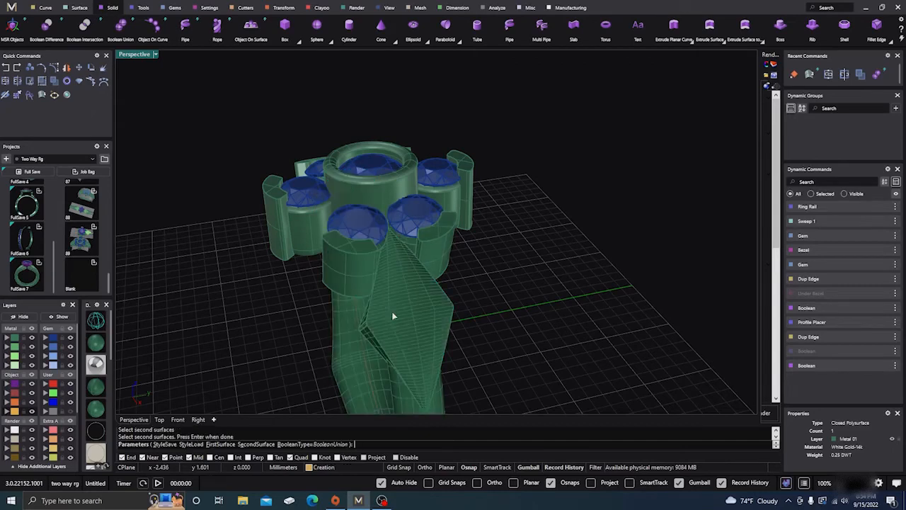
# - Move the two leftover original bezels beside the positive X shoulder to layer User 04
pyautogui.click(446, 266)
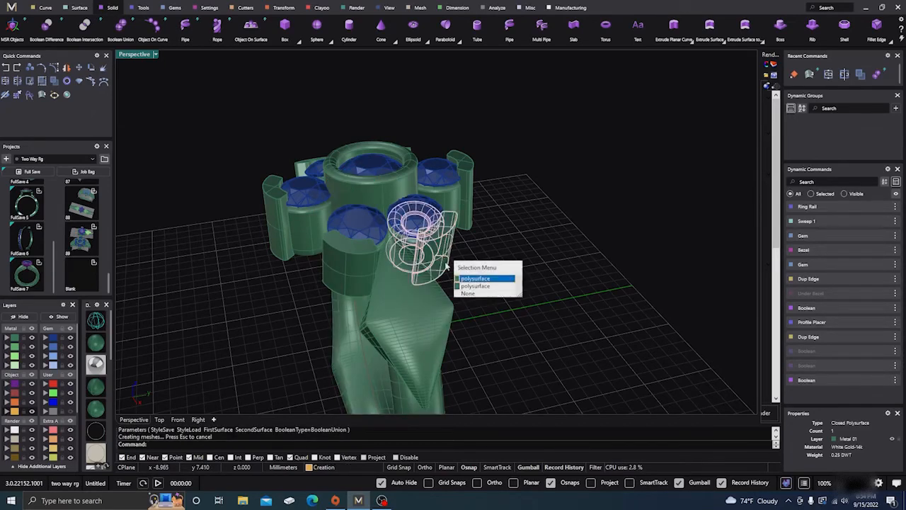
pyautogui.click(461, 279)
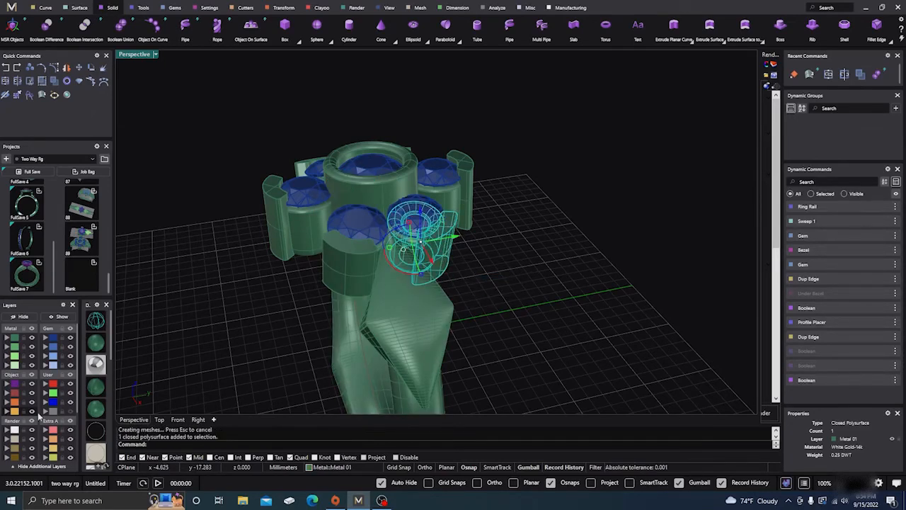
pyautogui.click(47, 417)
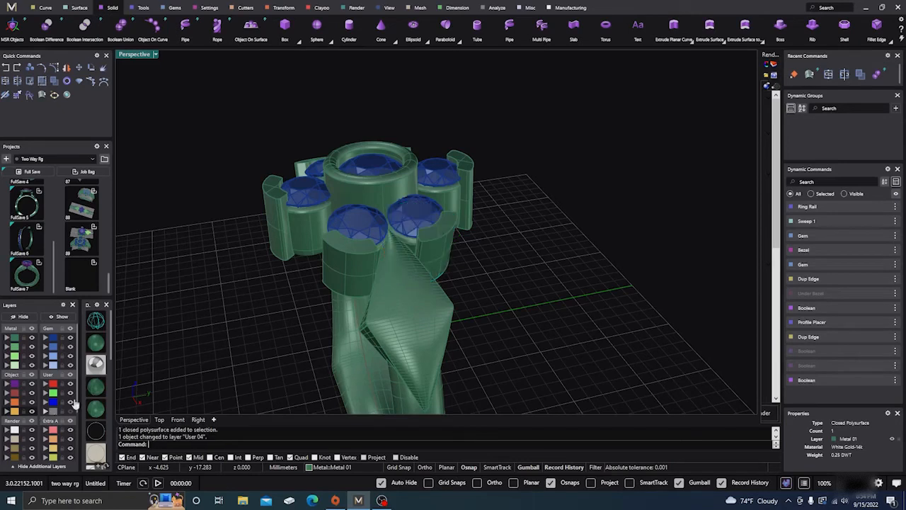
pyautogui.click(336, 276)
pyautogui.click(365, 308)
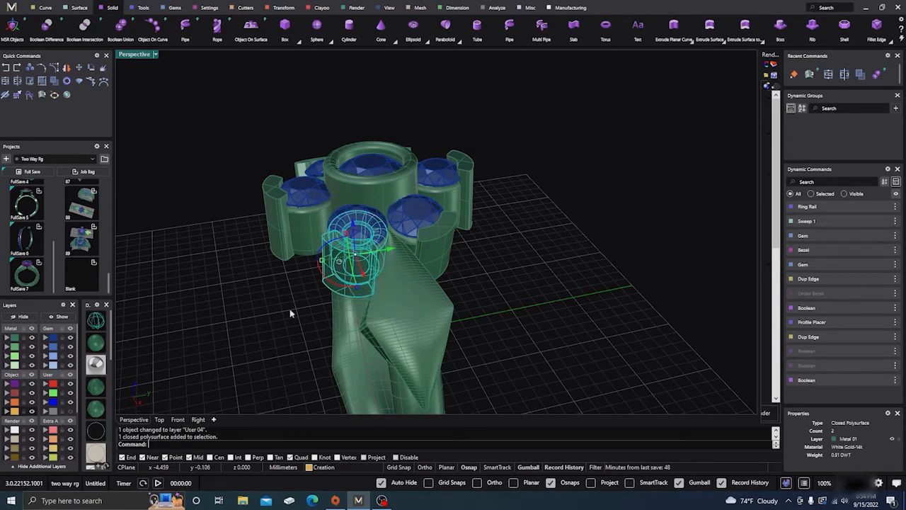
pyautogui.click(48, 414)
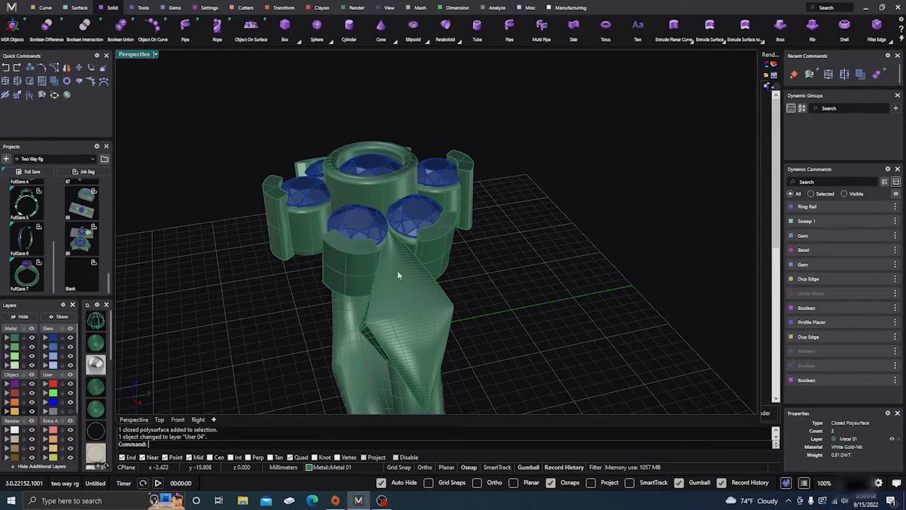
pyautogui.moveTo(499, 303); pyautogui.dragTo(595, 290, button='right')
pyautogui.scroll(-5, 556, 263)
pyautogui.moveTo(397, 312); pyautogui.dragTo(457, 316, button='right')
pyautogui.scroll(3, 382, 276)
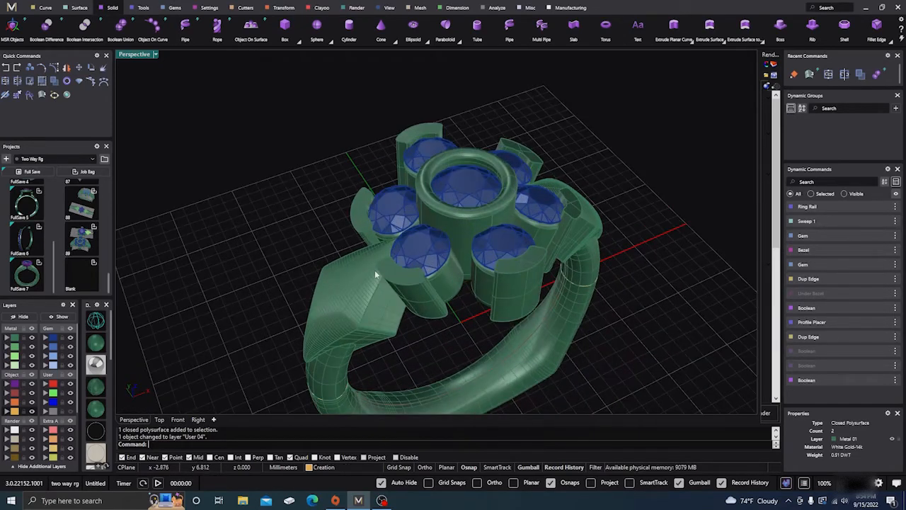
pyautogui.rightClick(299, 231)
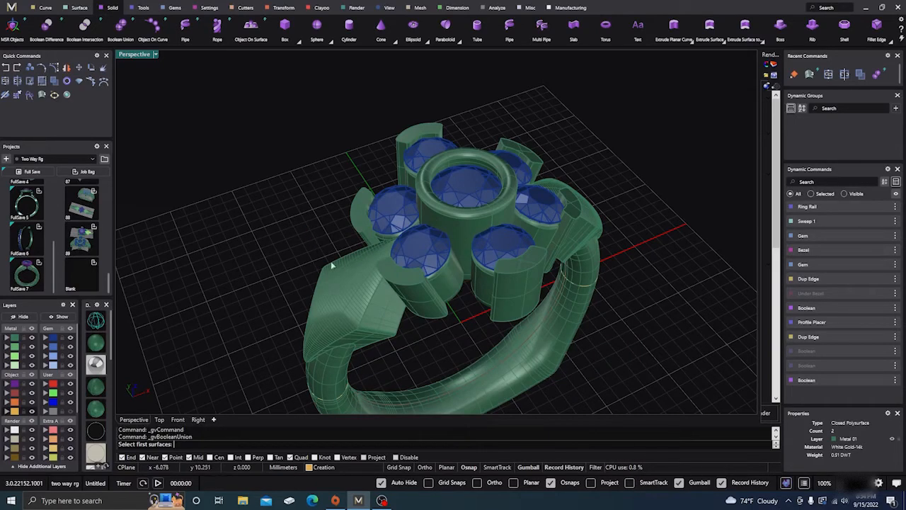
pyautogui.click(354, 278)
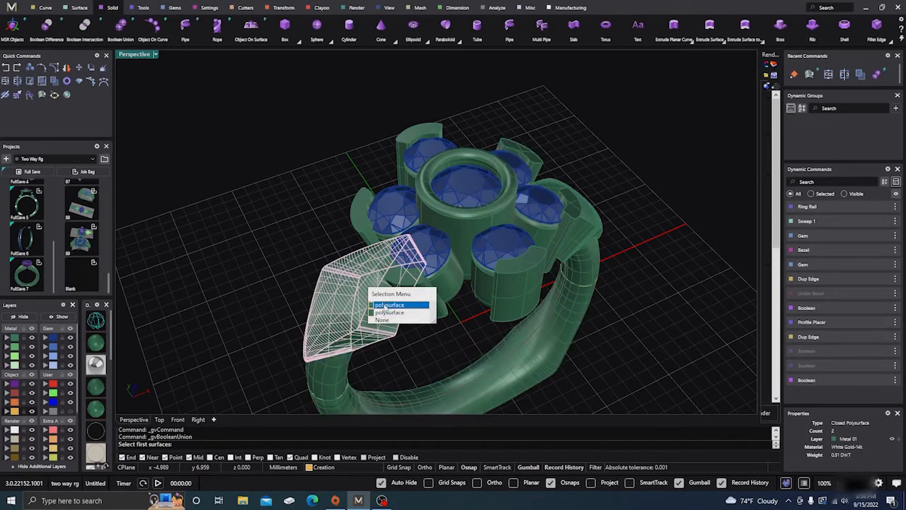
pyautogui.rightClick(385, 306)
pyautogui.click(271, 211)
pyautogui.rightClick(271, 211)
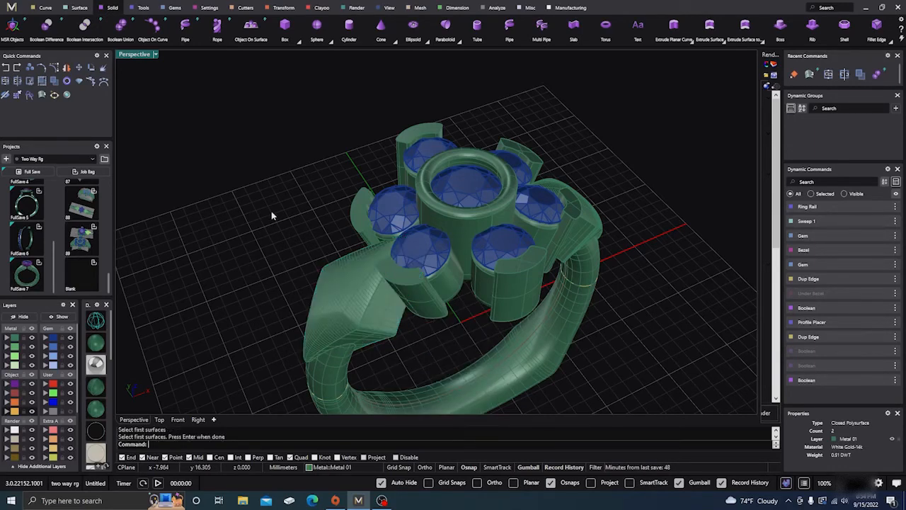
# - Move the leftover original shoulder on the negative X side to layer User 04
pyautogui.click(386, 327)
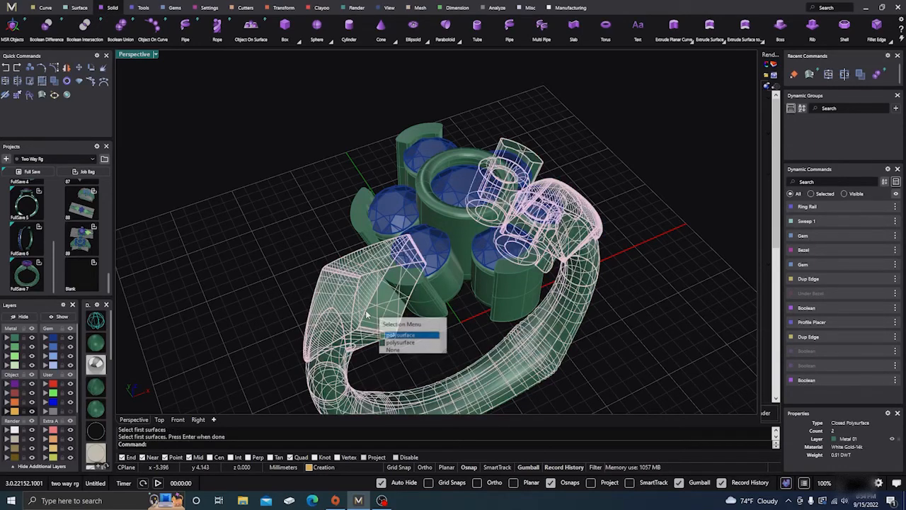
pyautogui.click(400, 343)
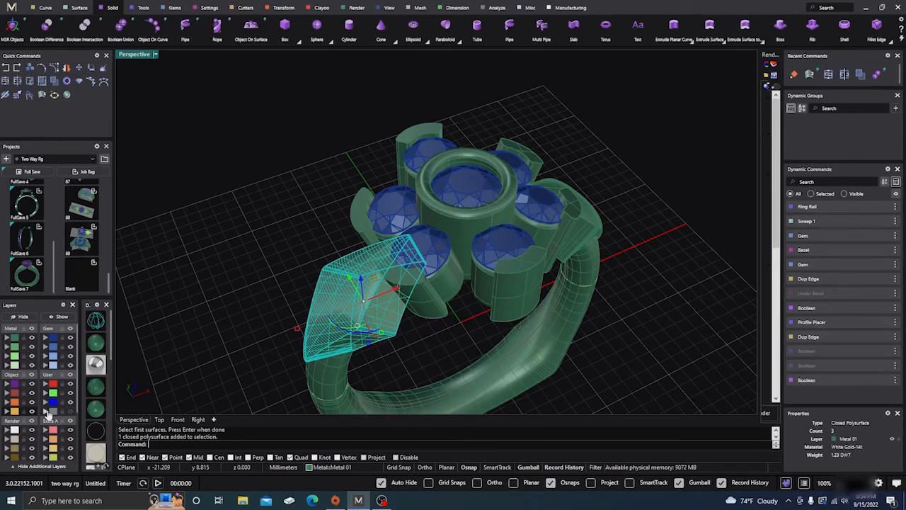
pyautogui.click(45, 410)
pyautogui.click(389, 284)
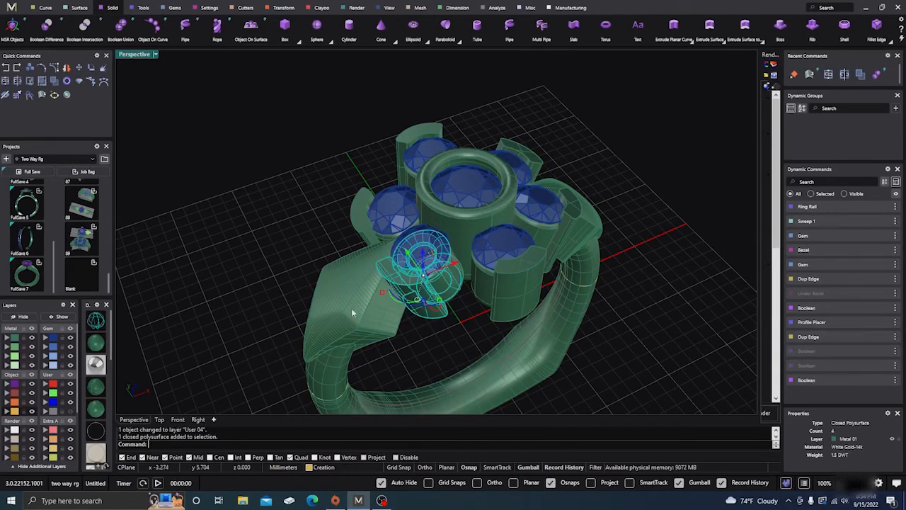
pyautogui.click(351, 308)
pyautogui.click(301, 244)
# - Boolean union the two outer bezels flanking the negative X shoulder with the combined shank
pyautogui.moveTo(302, 245); pyautogui.dragTo(284, 266, button='right')
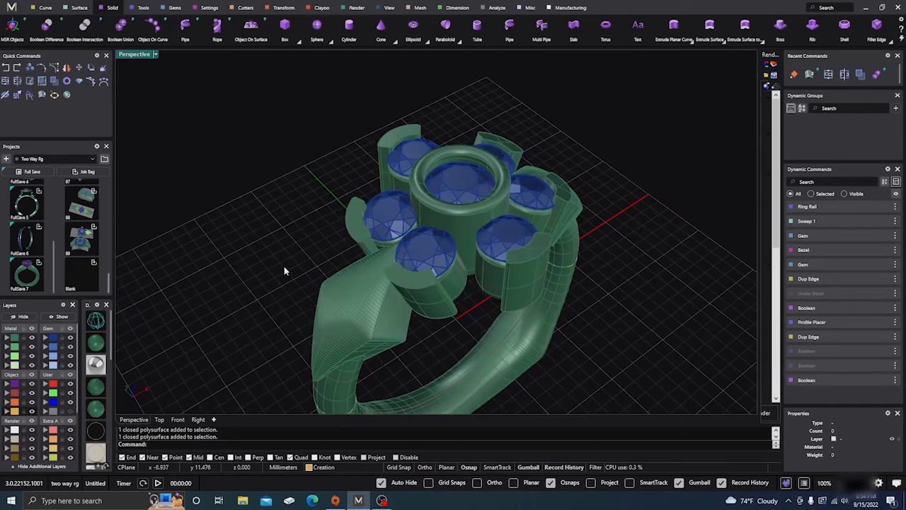
pyautogui.press('space')
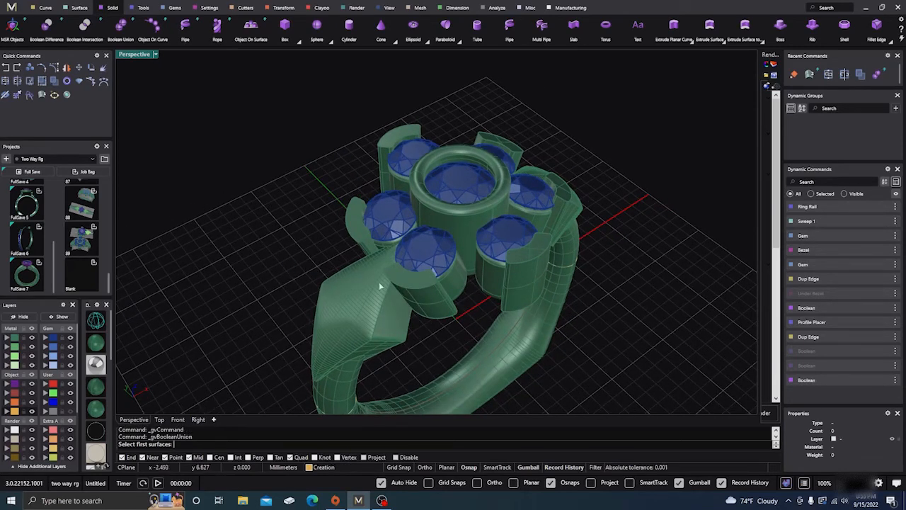
pyautogui.click(408, 290)
pyautogui.click(362, 244)
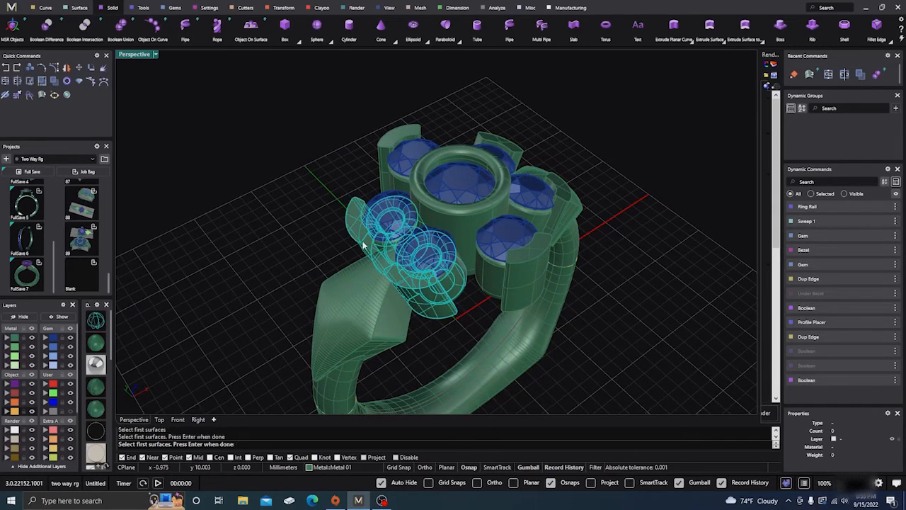
pyautogui.press('Return')
pyautogui.click(349, 307)
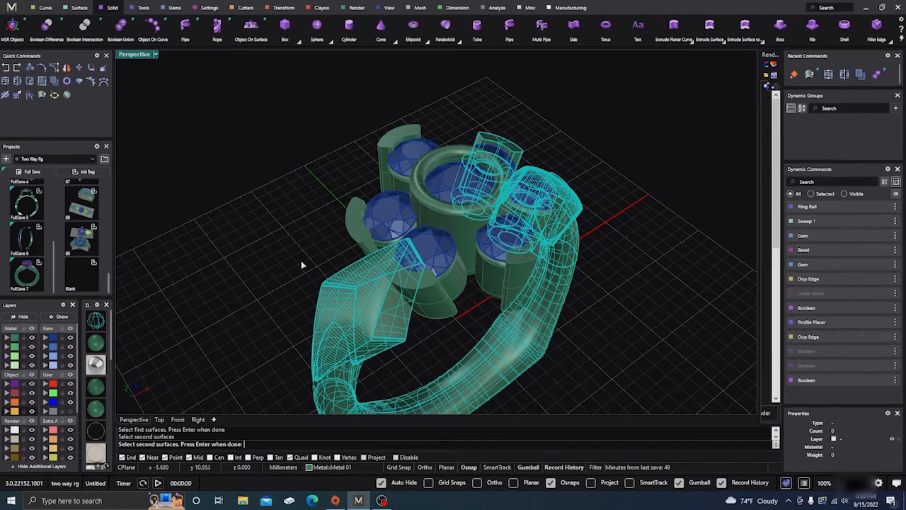
pyautogui.press('Return')
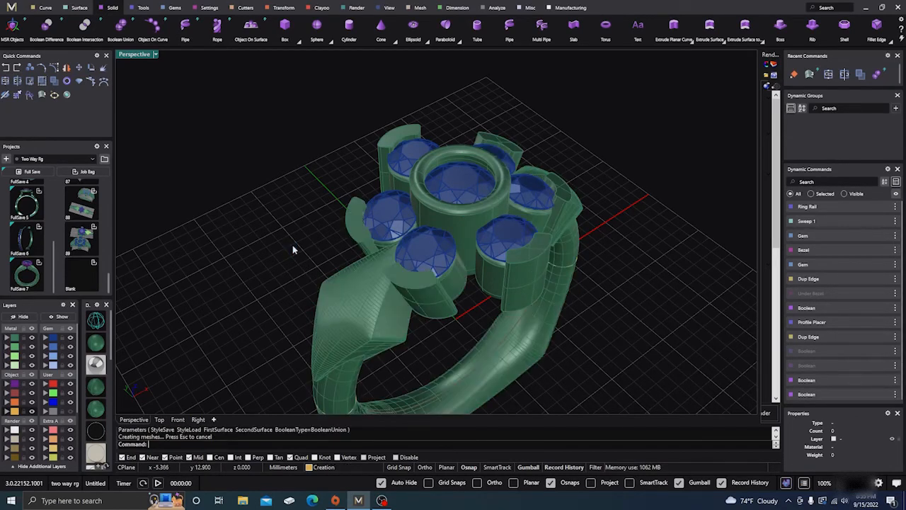
# - Move the two leftover original bezels beside the negative X shoulder to layer User 04
pyautogui.click(352, 293)
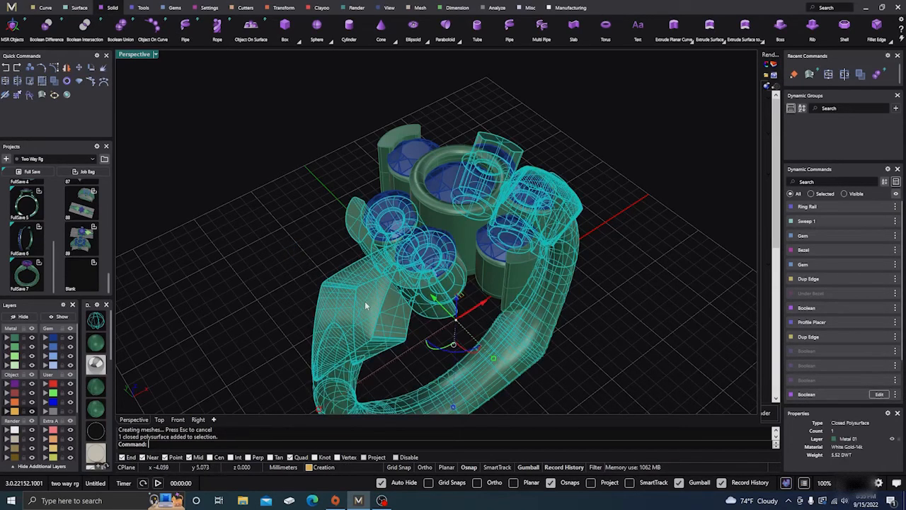
pyautogui.click(419, 303)
pyautogui.keyDown('shift'); pyautogui.click(419, 303); pyautogui.keyUp('shift')
pyautogui.click(445, 327)
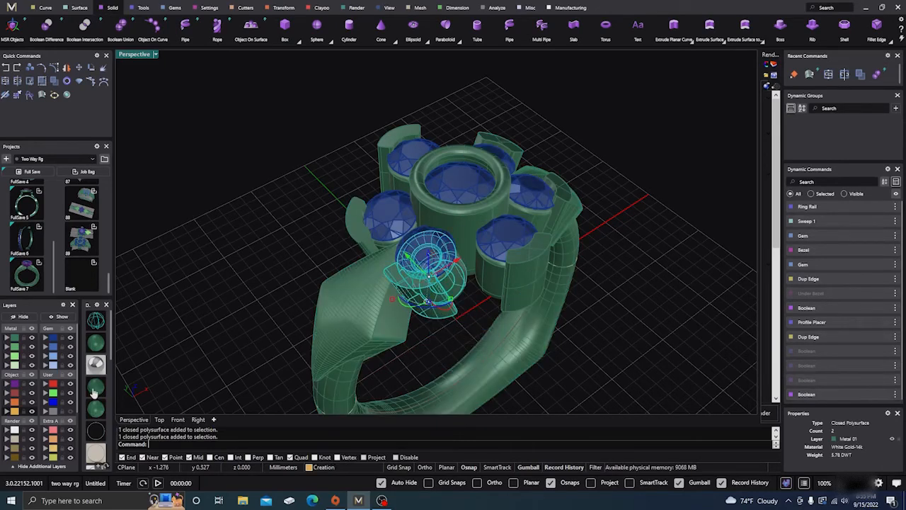
pyautogui.click(45, 412)
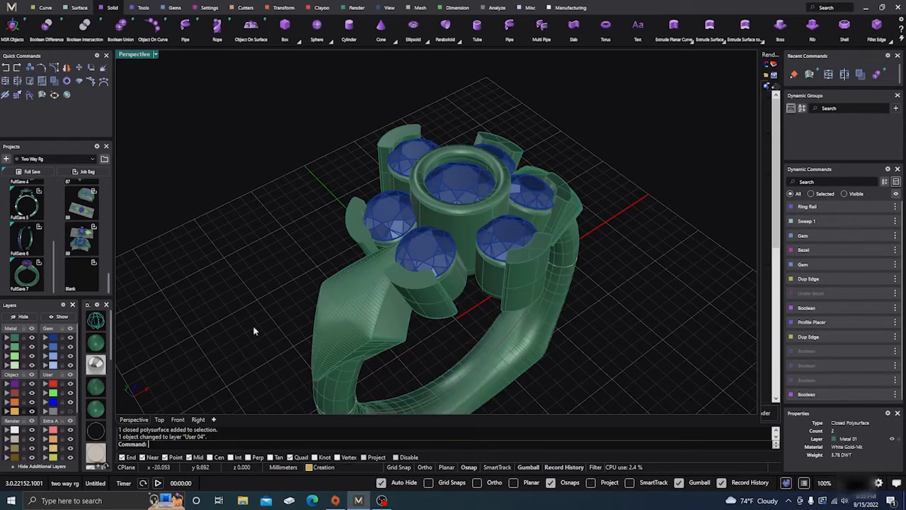
pyautogui.click(356, 241)
pyautogui.click(386, 265)
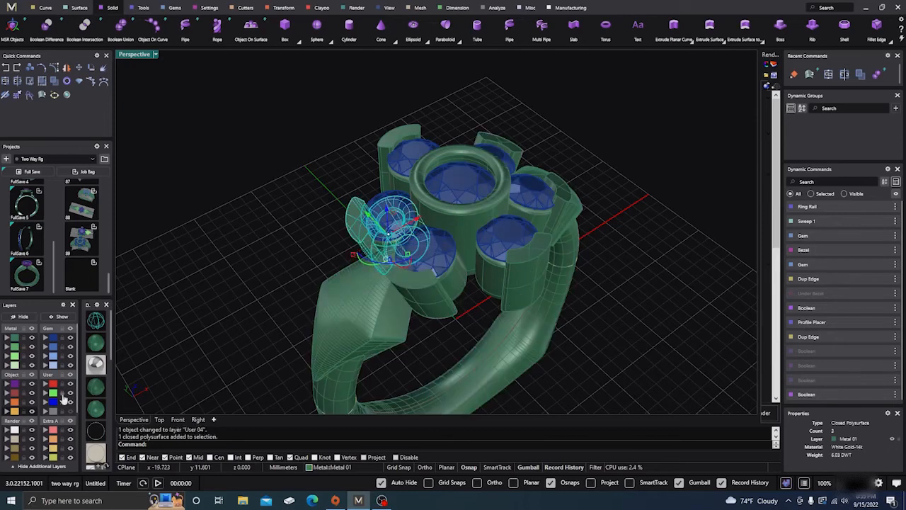
pyautogui.click(45, 412)
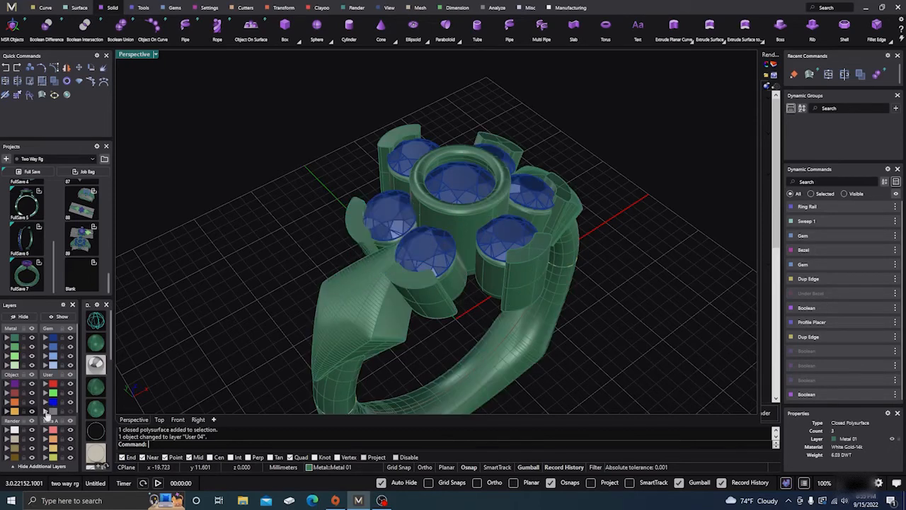
pyautogui.click(346, 310)
pyautogui.click(293, 207)
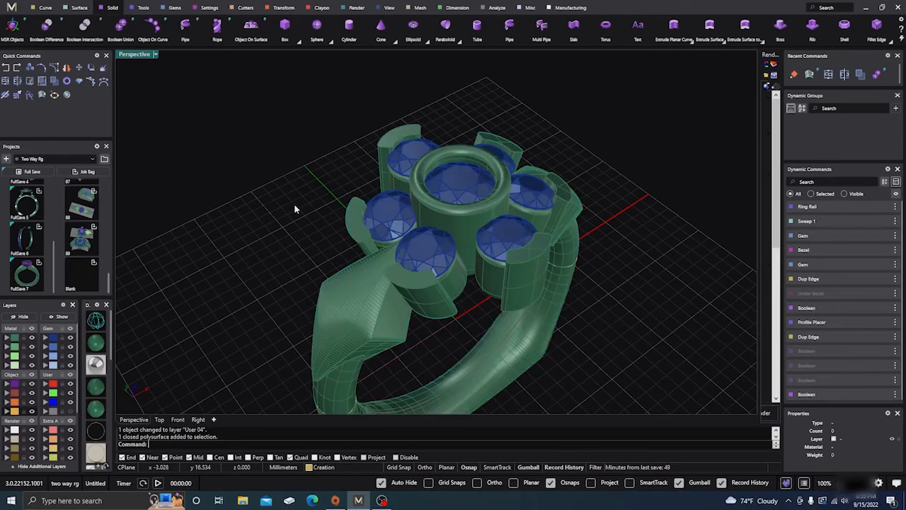
# - Boolean union the large center bezel with the combined shank, shoulders and side bezels
pyautogui.moveTo(295, 204); pyautogui.dragTo(259, 208, button='right')
pyautogui.click(445, 229)
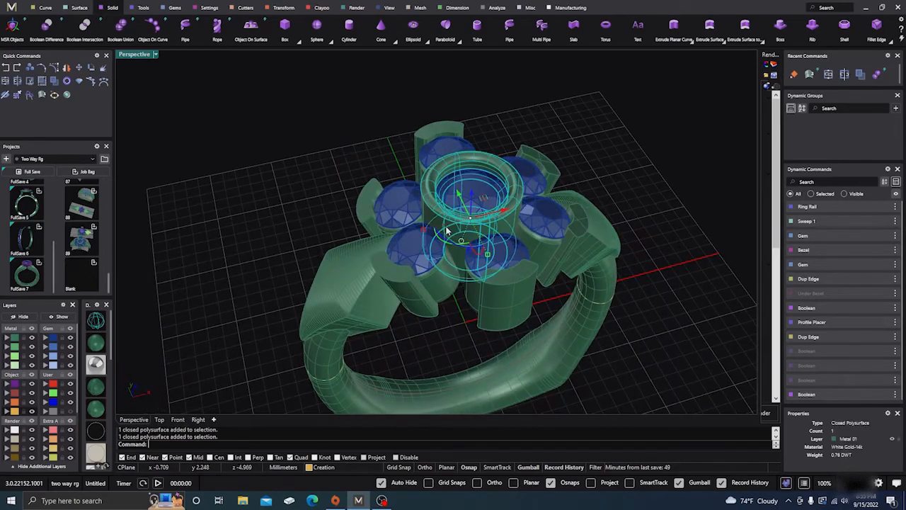
pyautogui.click(337, 156)
pyautogui.moveTo(324, 213)
pyautogui.mouseDown(button='right')
pyautogui.moveTo(314, 239)
pyautogui.moveTo(310, 213)
pyautogui.mouseUp(button='right')
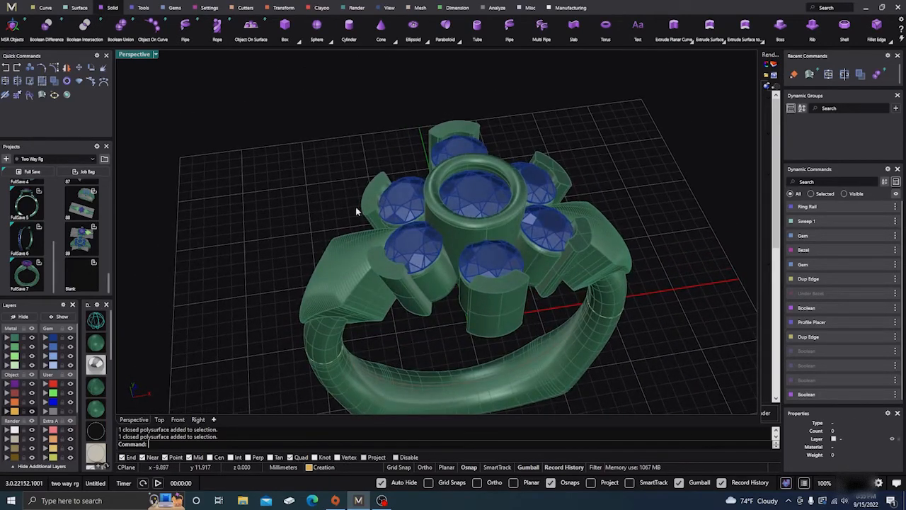
pyautogui.click(444, 234)
pyautogui.press('Return')
pyautogui.click(350, 259)
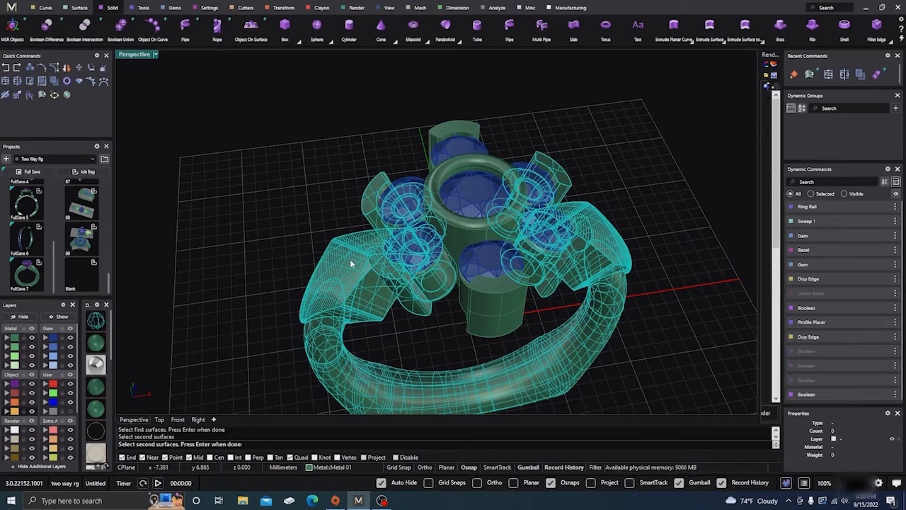
pyautogui.press('Return')
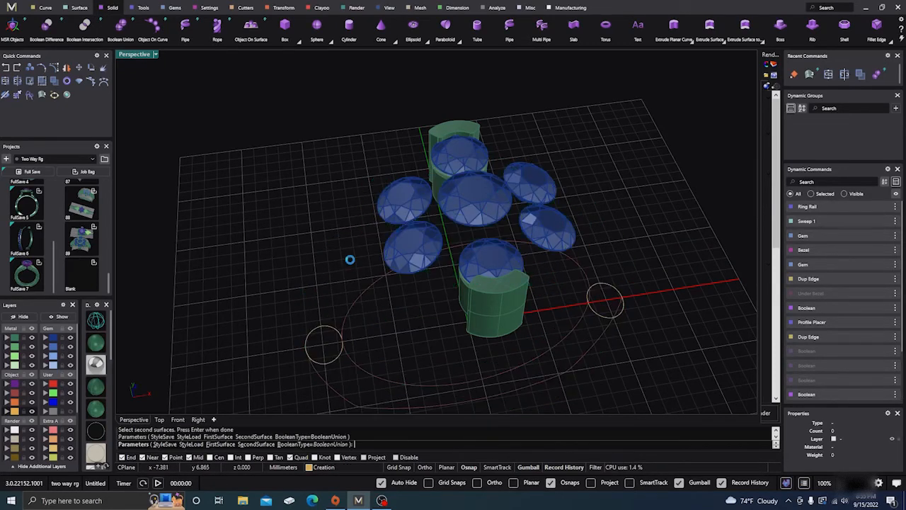
# - Move the leftover original center bezel to layer User 04
pyautogui.click(461, 241)
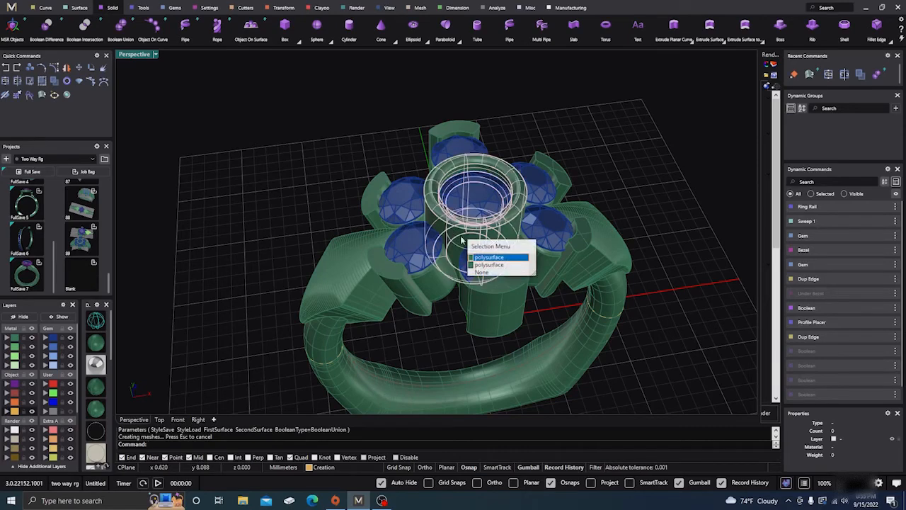
pyautogui.click(477, 257)
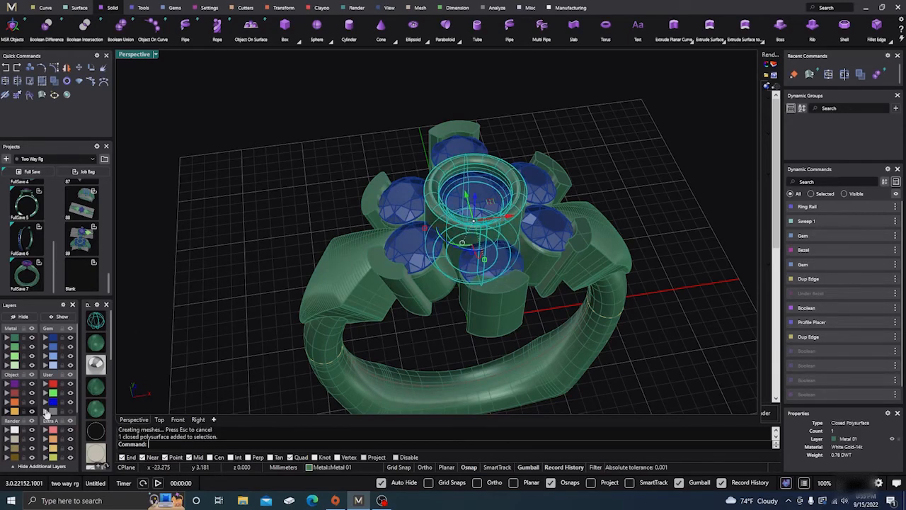
pyautogui.click(45, 410)
# - Boolean union the combined ring with the last two separate outer bezels, at the front and back along the Y axis
pyautogui.moveTo(322, 265); pyautogui.dragTo(247, 221, button='right')
pyautogui.click(433, 316)
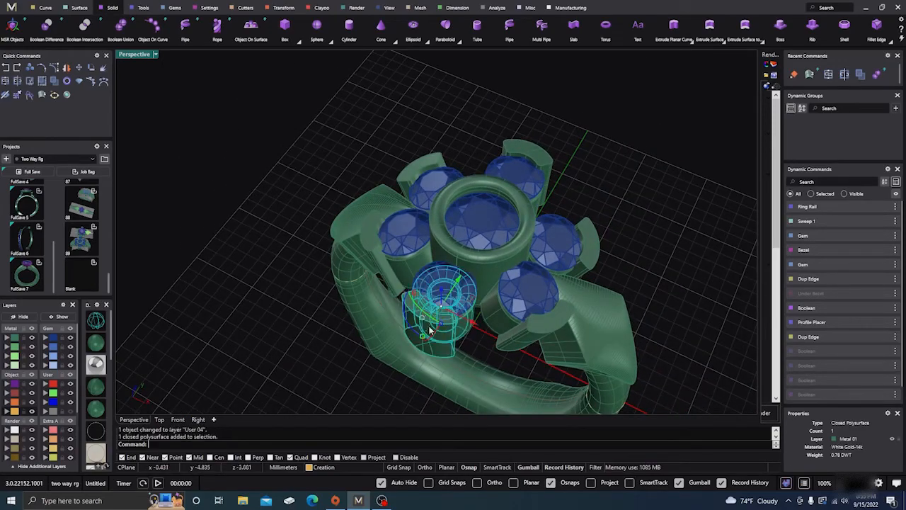
pyautogui.click(298, 175)
pyautogui.moveTo(298, 177); pyautogui.dragTo(279, 209, button='right')
pyautogui.press('space')
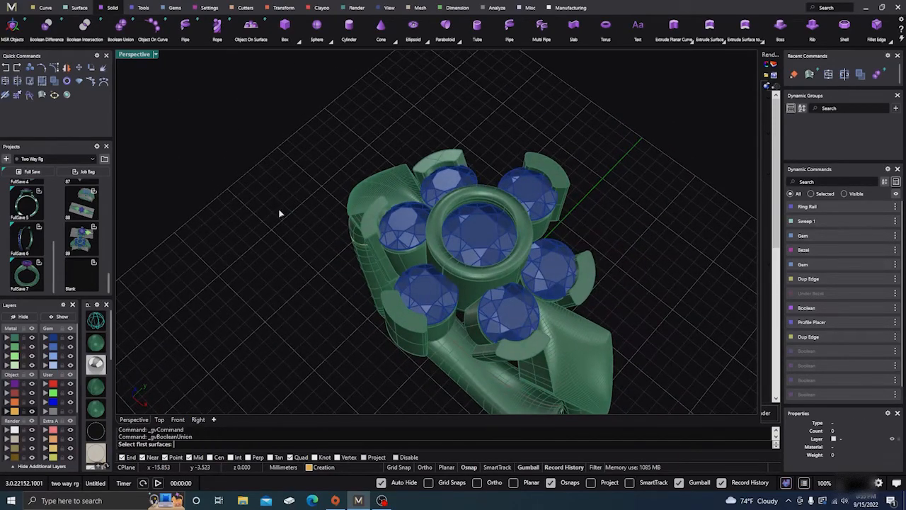
pyautogui.click(488, 286)
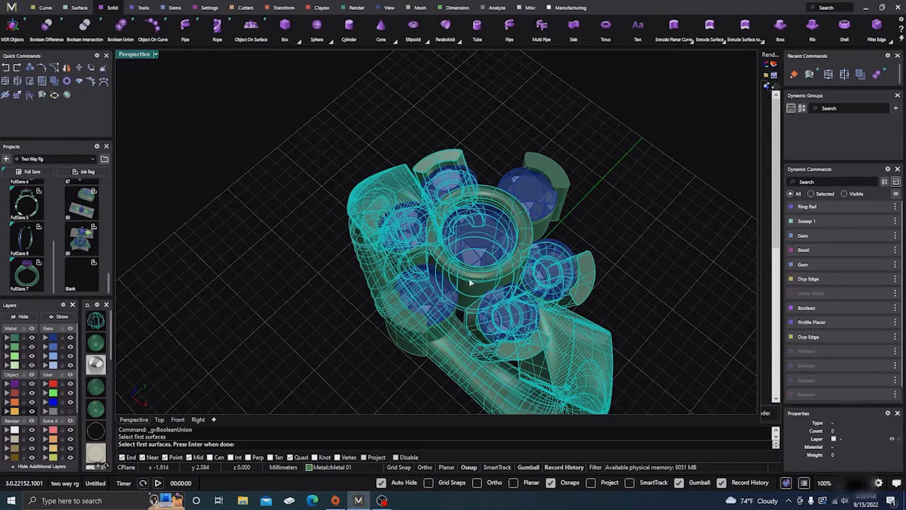
pyautogui.press('Return')
pyautogui.click(557, 167)
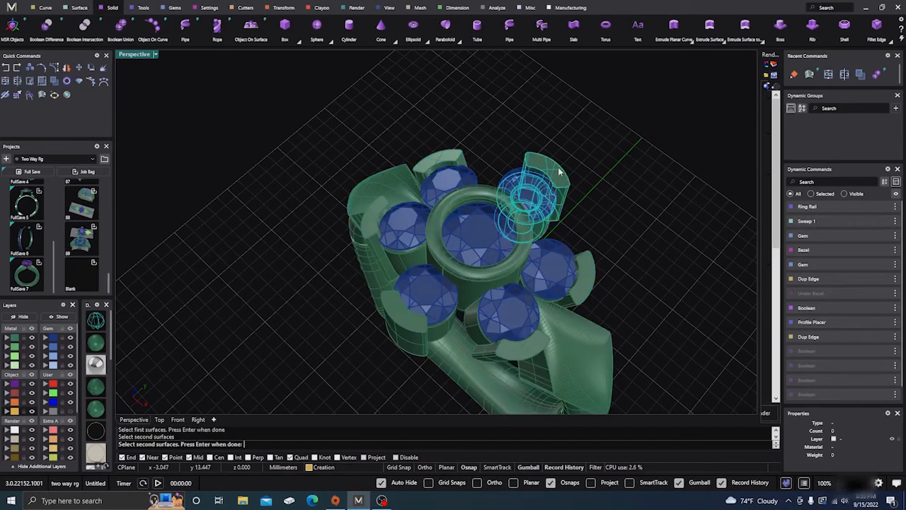
pyautogui.click(403, 322)
pyautogui.press('Return')
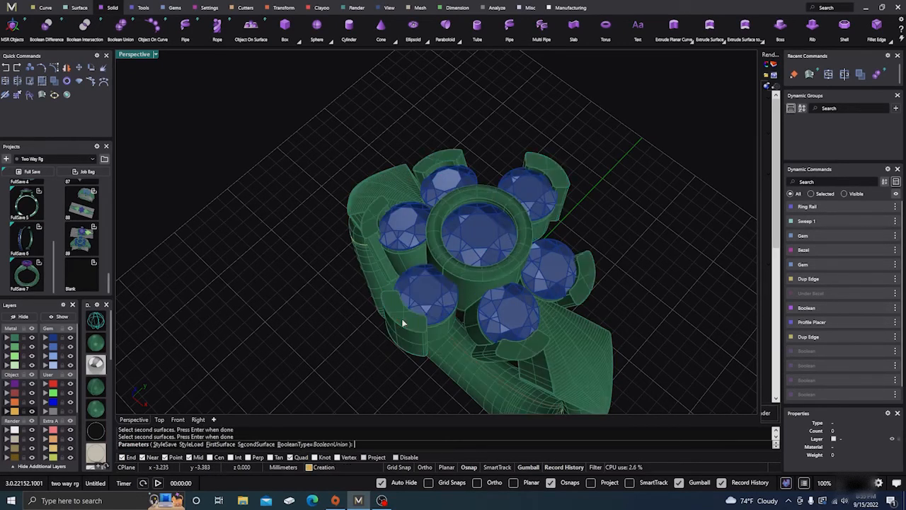
pyautogui.press('Return')
# - Move the two leftover original bezels along the Y axis to layer User 04
pyautogui.click(396, 325)
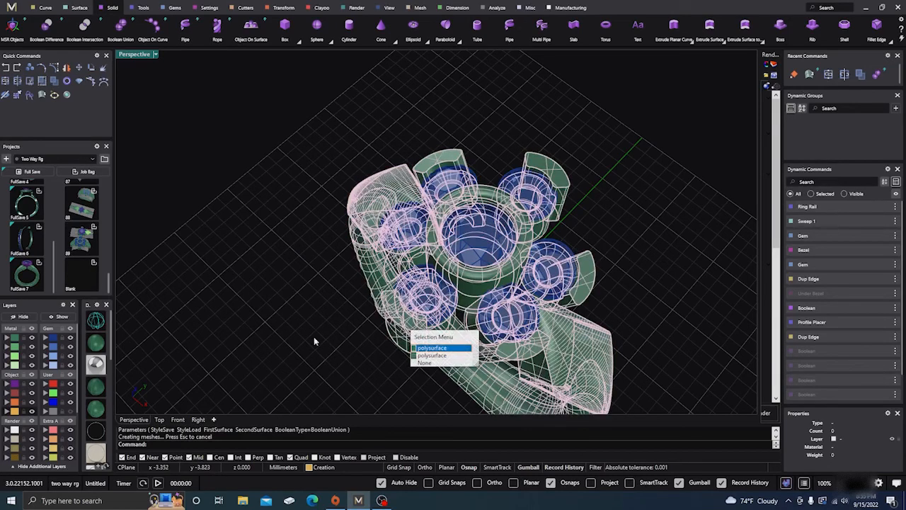
pyautogui.click(418, 349)
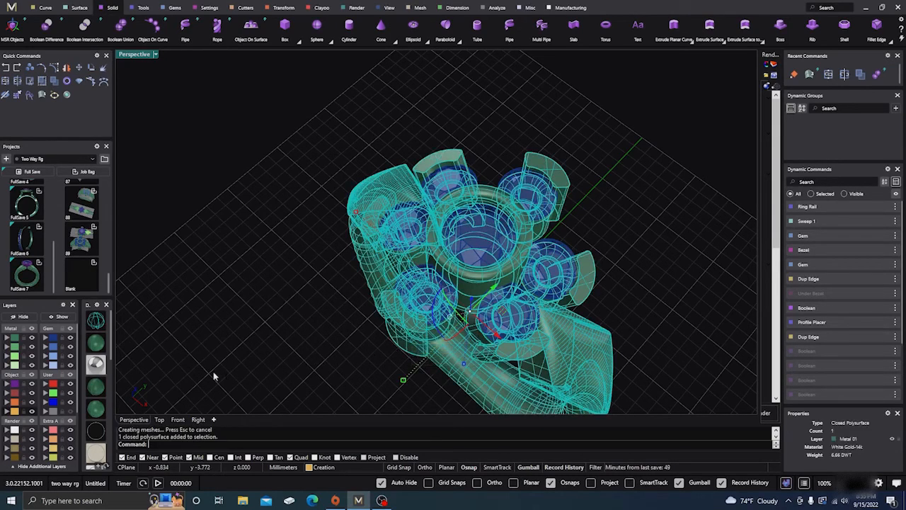
pyautogui.click(302, 326)
pyautogui.click(396, 325)
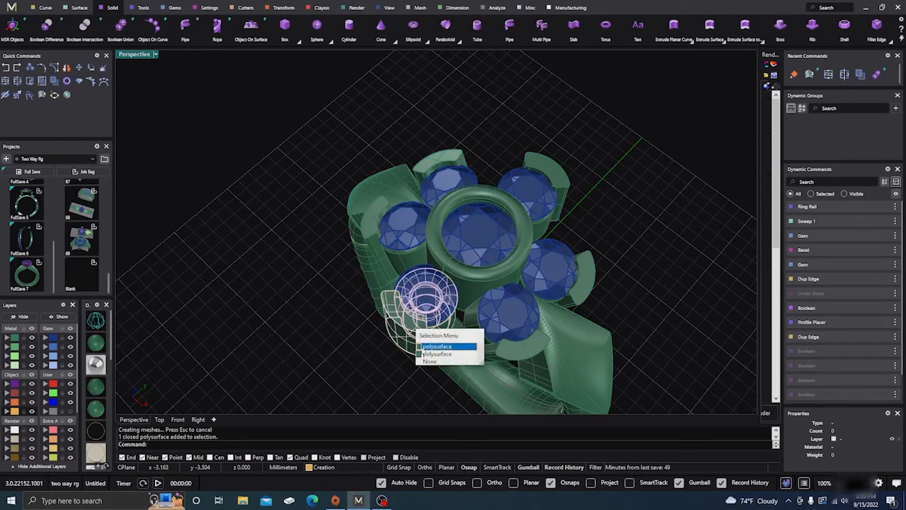
pyautogui.click(419, 346)
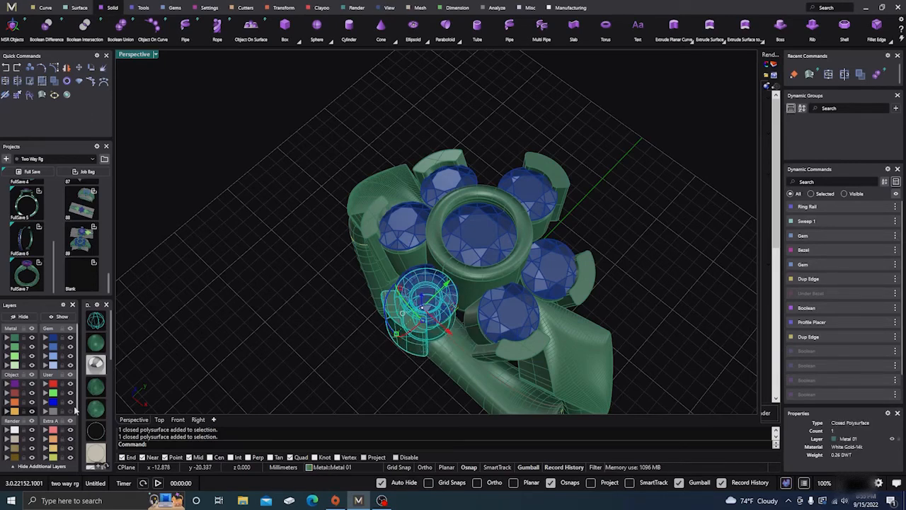
pyautogui.click(45, 411)
pyautogui.click(575, 183)
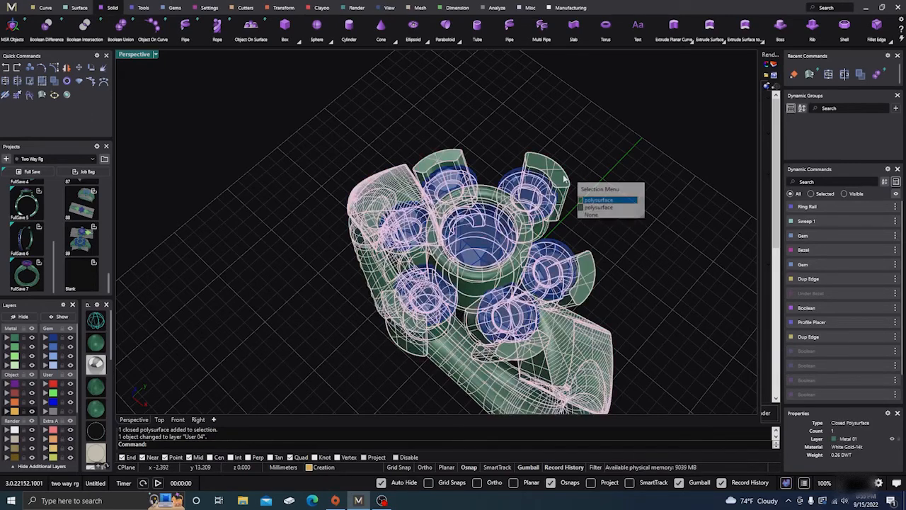
pyautogui.click(592, 202)
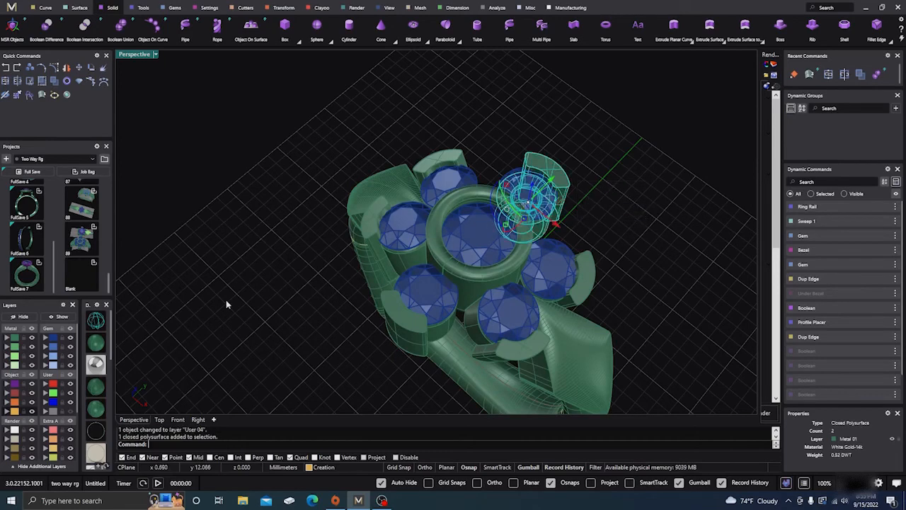
pyautogui.click(45, 412)
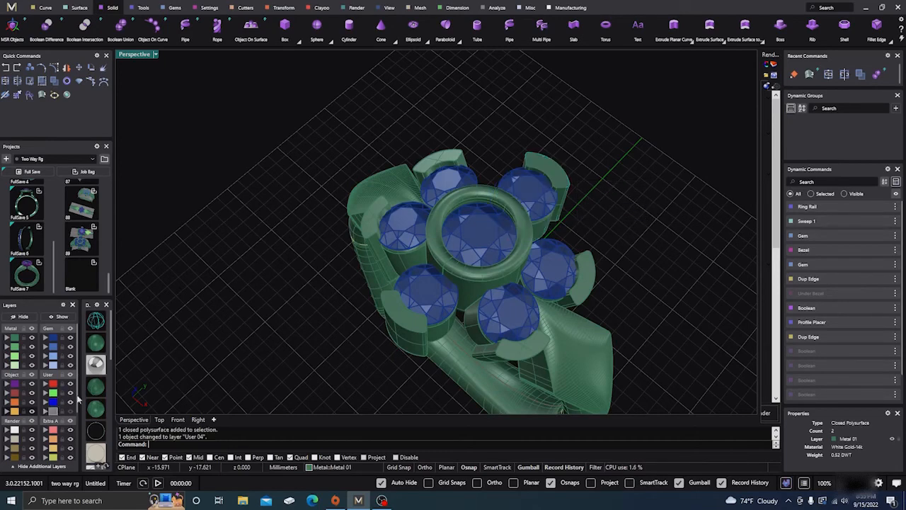
# - Select the combined ring and inspect it from the side to check that all metal parts form one solid
pyautogui.click(416, 223)
pyautogui.click(354, 162)
pyautogui.scroll(-4, 361, 177)
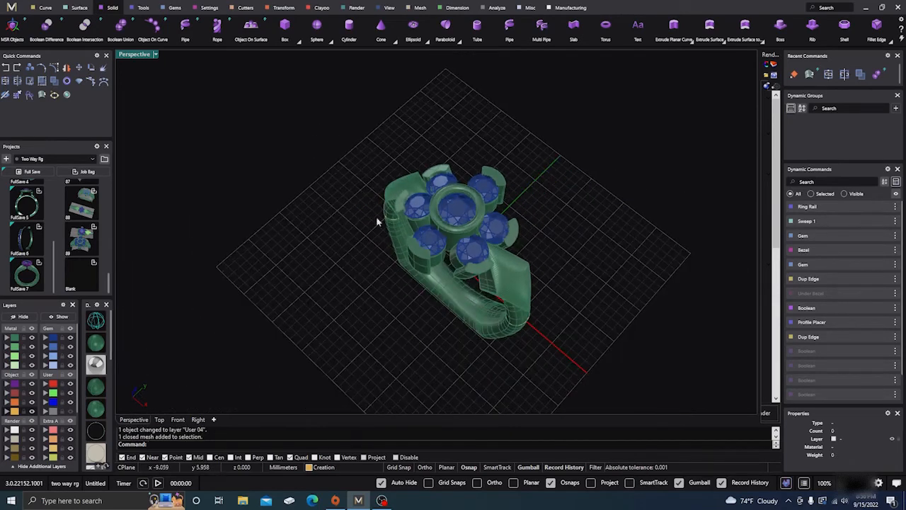
pyautogui.moveTo(376, 215); pyautogui.dragTo(409, 227, button='right')
pyautogui.click(447, 299)
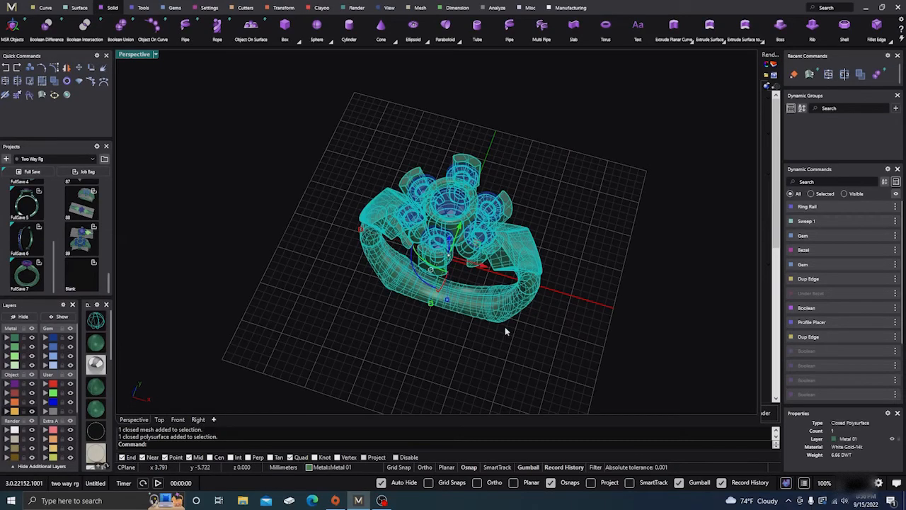
pyautogui.moveTo(533, 352); pyautogui.dragTo(293, 271, button='right')
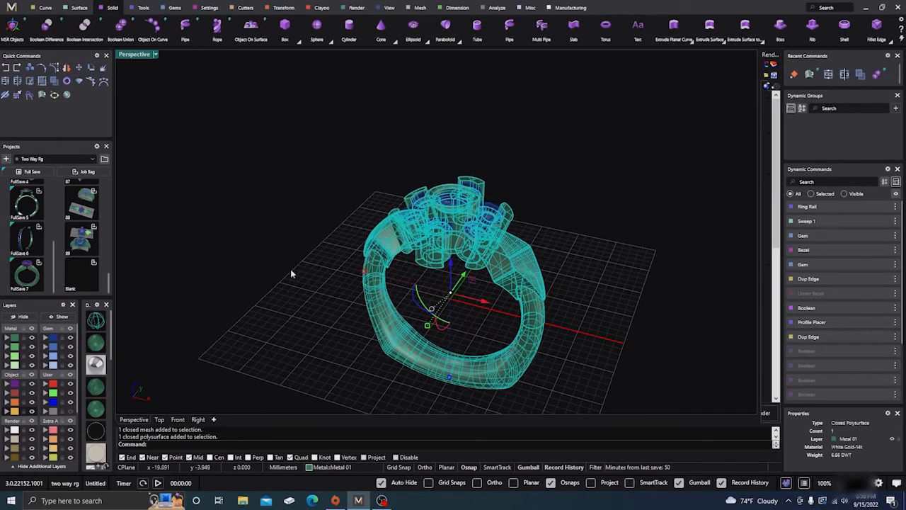
# - Switch the perspective view to an opaque shaded display, deselect the ring and examine its head and gems from above
pyautogui.scroll(-3, 94, 435)
pyautogui.scroll(-5, 93, 434)
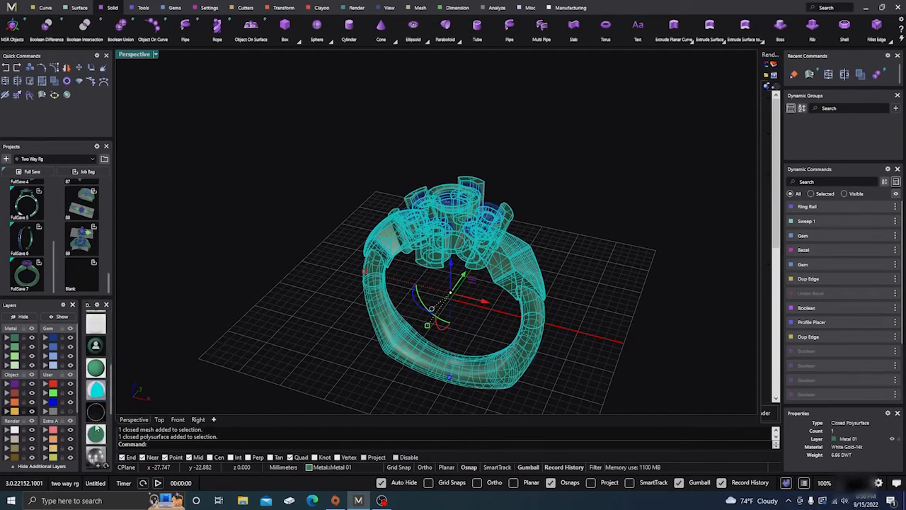
pyautogui.click(95, 442)
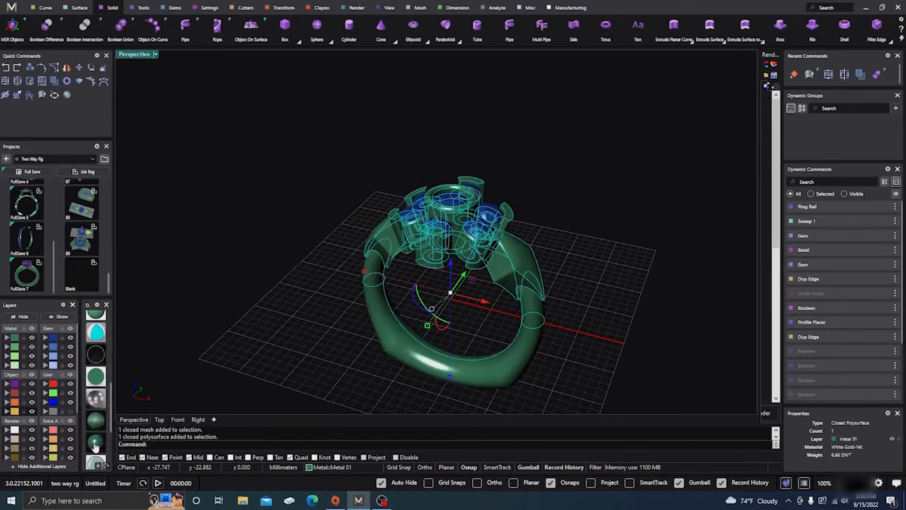
pyautogui.moveTo(298, 221); pyautogui.dragTo(320, 271, button='right')
pyautogui.click(320, 273)
pyautogui.scroll(4, 436, 203)
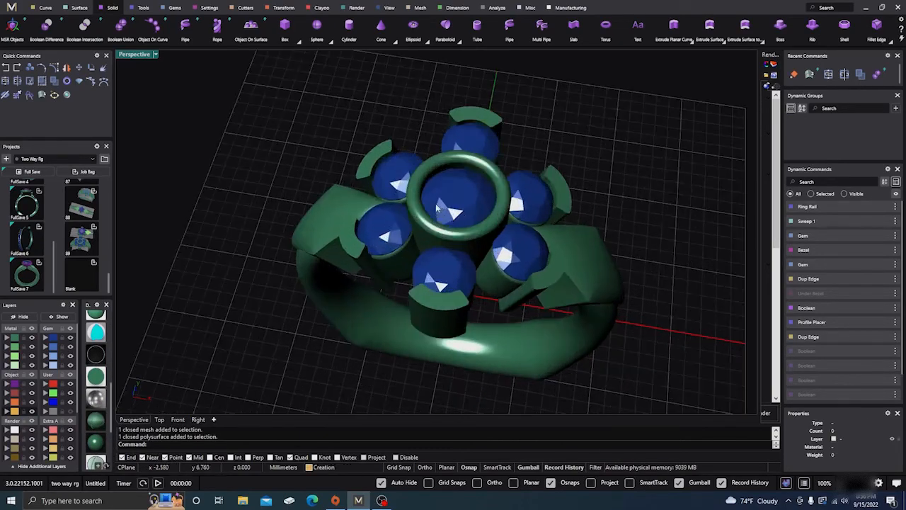
pyautogui.moveTo(462, 285); pyautogui.dragTo(489, 362, button='right')
pyautogui.scroll(-5, 465, 235)
# - Assign the blue sapphire material listed right after Sapphire Blue Star to the center gem in Render Studio
pyautogui.click(418, 239)
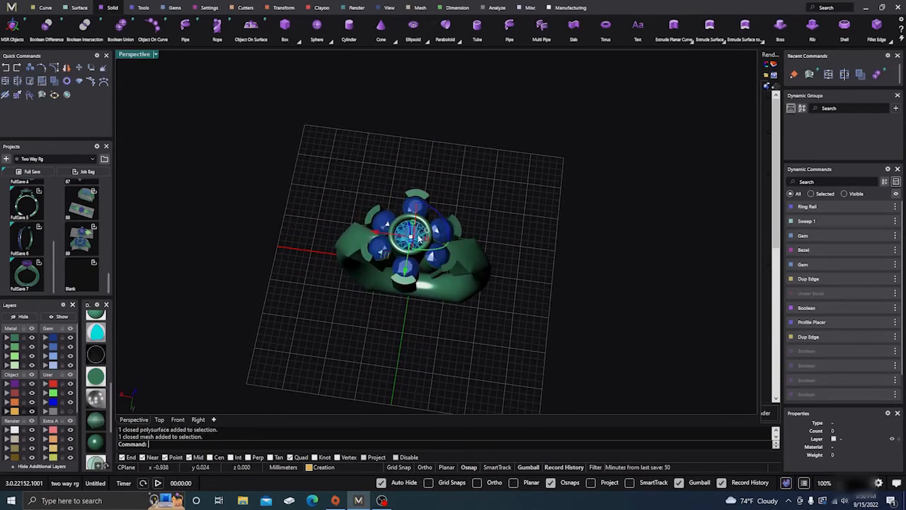
pyautogui.click(66, 96)
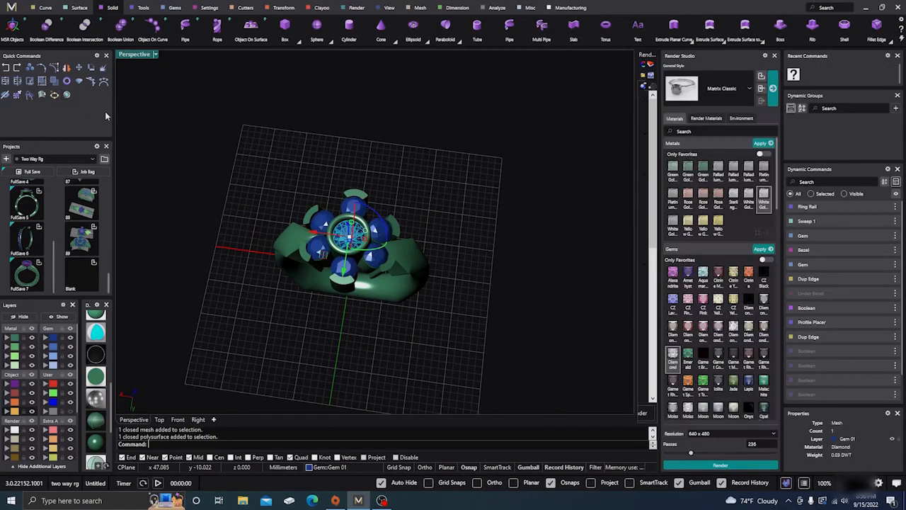
pyautogui.scroll(-5, 701, 347)
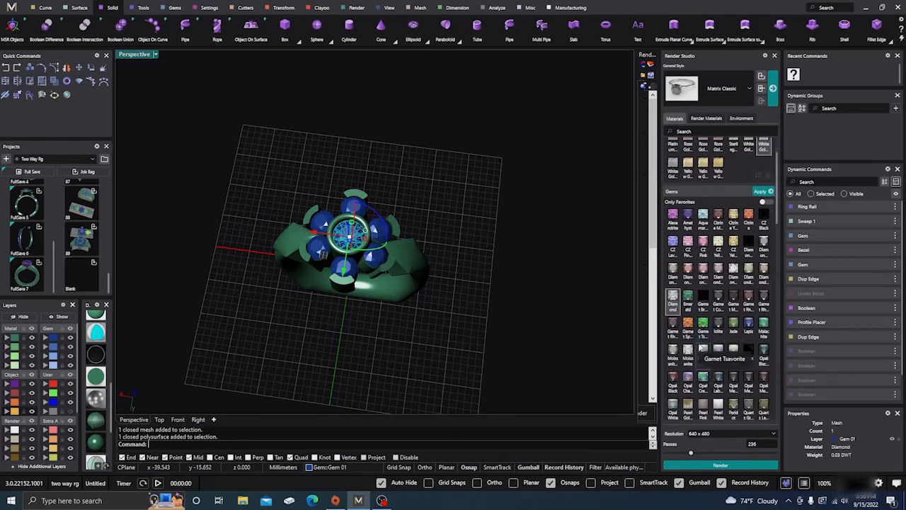
pyautogui.scroll(-2, 701, 347)
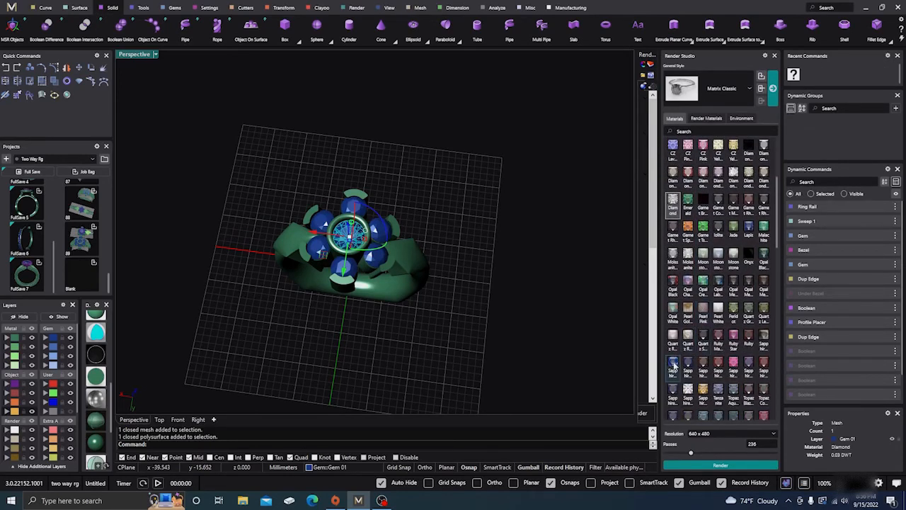
pyautogui.click(673, 365)
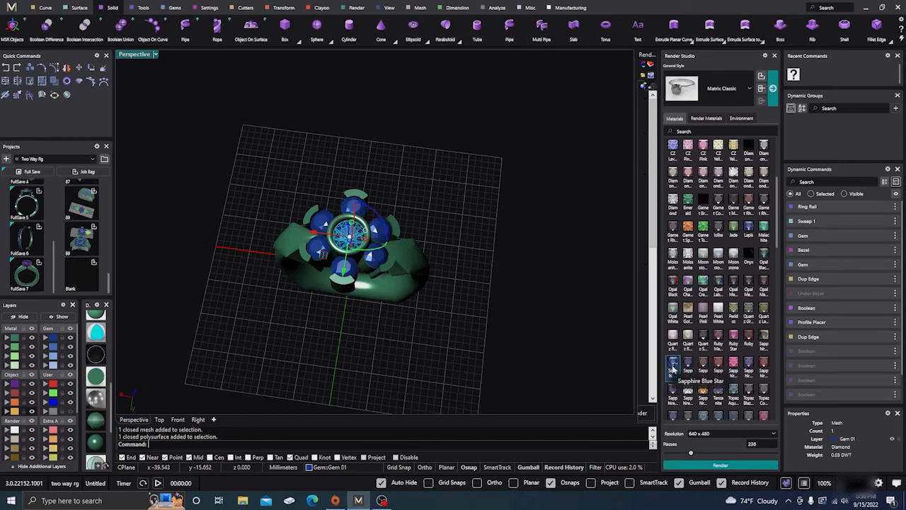
pyautogui.scroll(-2, 683, 361)
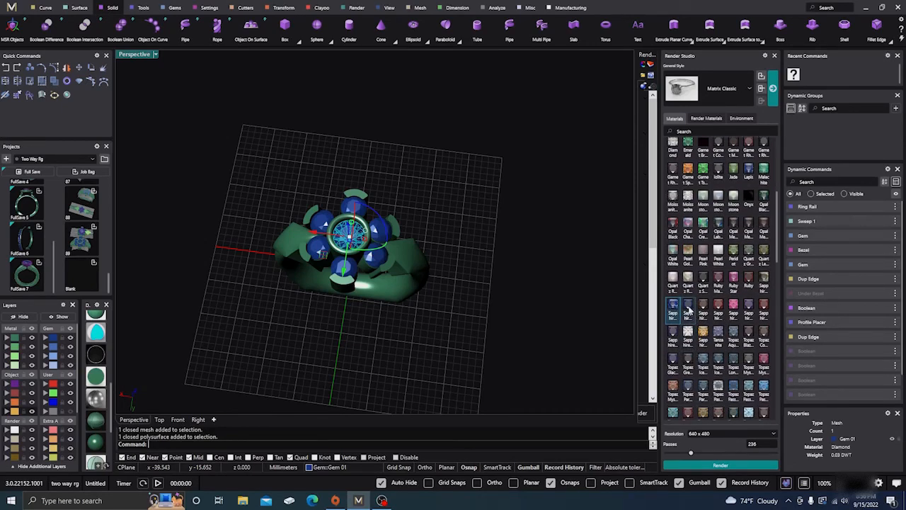
pyautogui.click(688, 310)
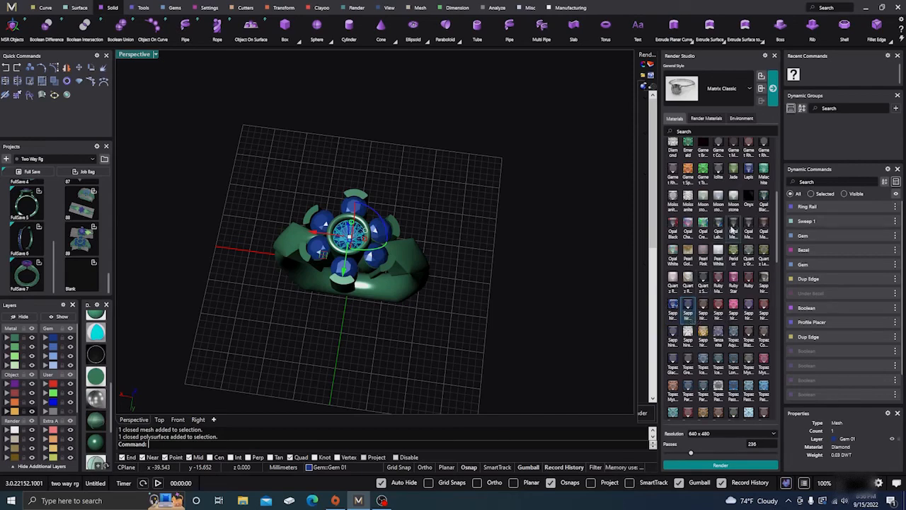
pyautogui.scroll(5, 733, 228)
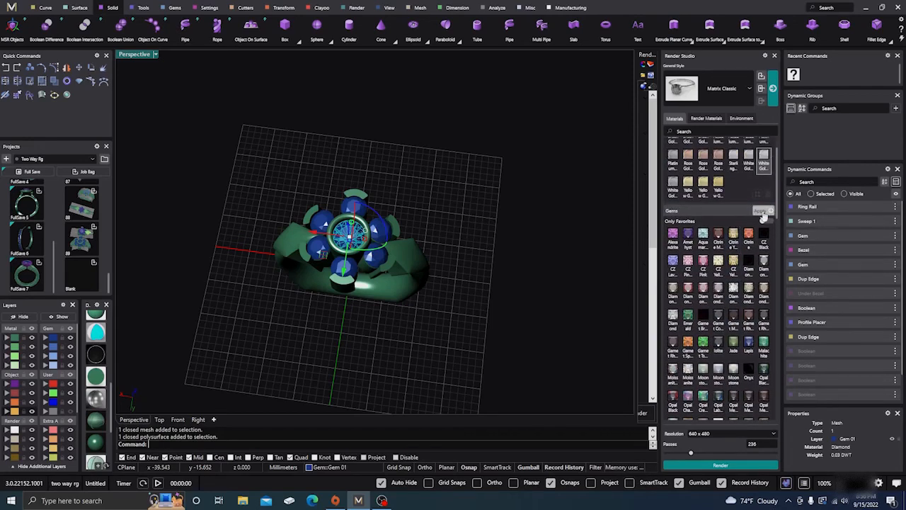
pyautogui.click(761, 213)
# - Set the perspective view to Rendered display and look at the ring with its center sapphire from several angles
pyautogui.scroll(5, 95, 371)
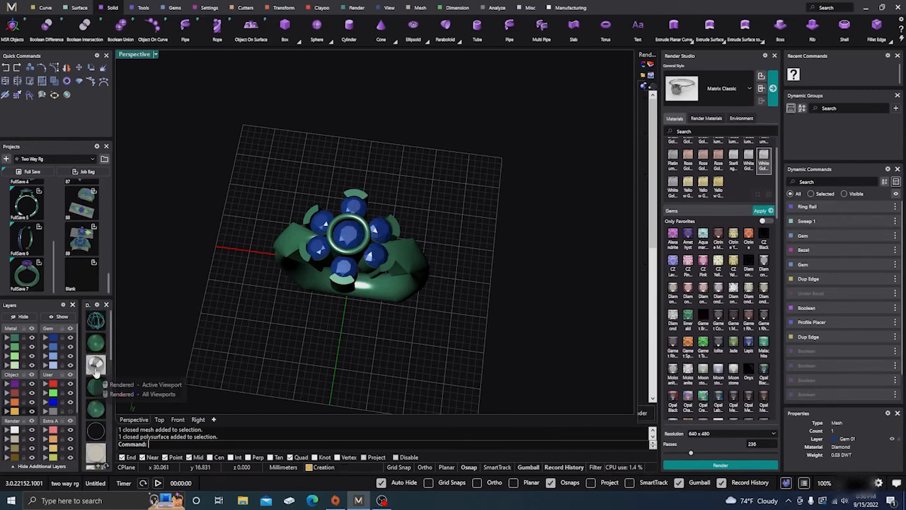
pyautogui.click(95, 364)
pyautogui.scroll(5, 350, 239)
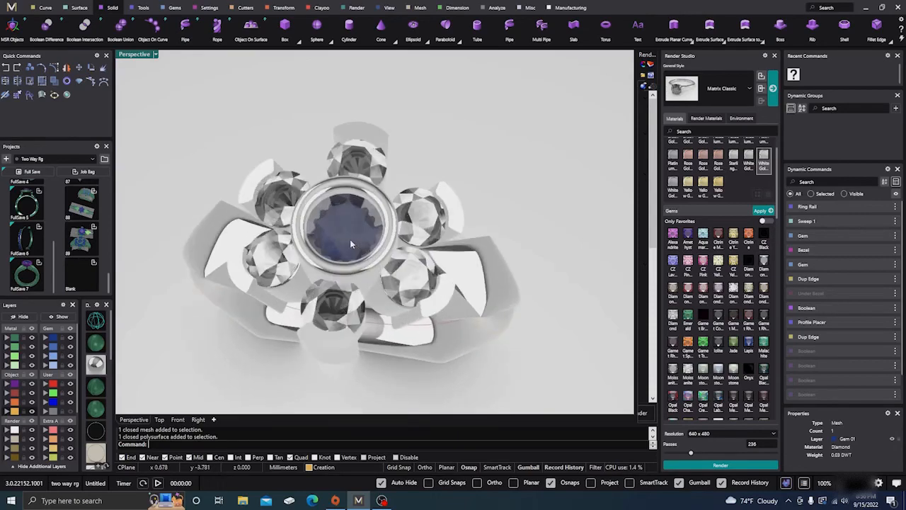
pyautogui.moveTo(423, 282); pyautogui.dragTo(417, 312, button='right')
pyautogui.scroll(-4, 504, 290)
pyautogui.moveTo(499, 289); pyautogui.dragTo(486, 281, button='right')
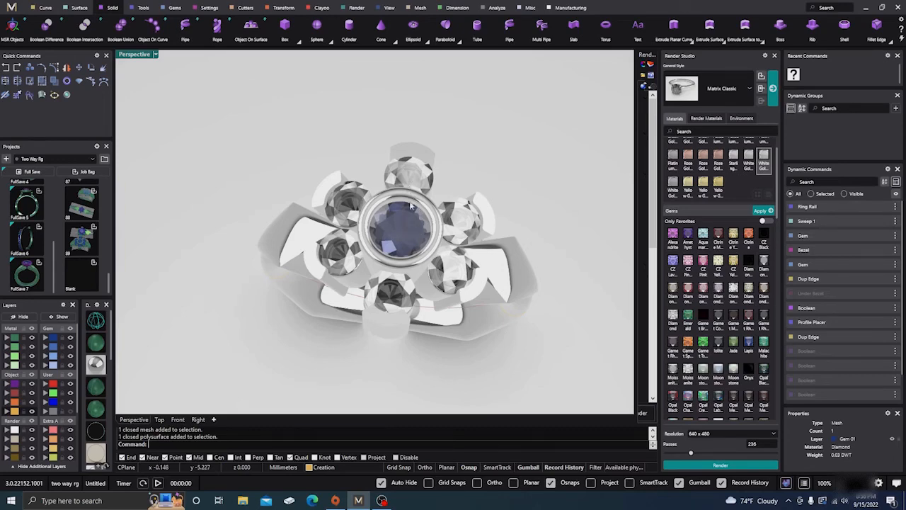
pyautogui.moveTo(410, 206); pyautogui.dragTo(489, 208, button='right')
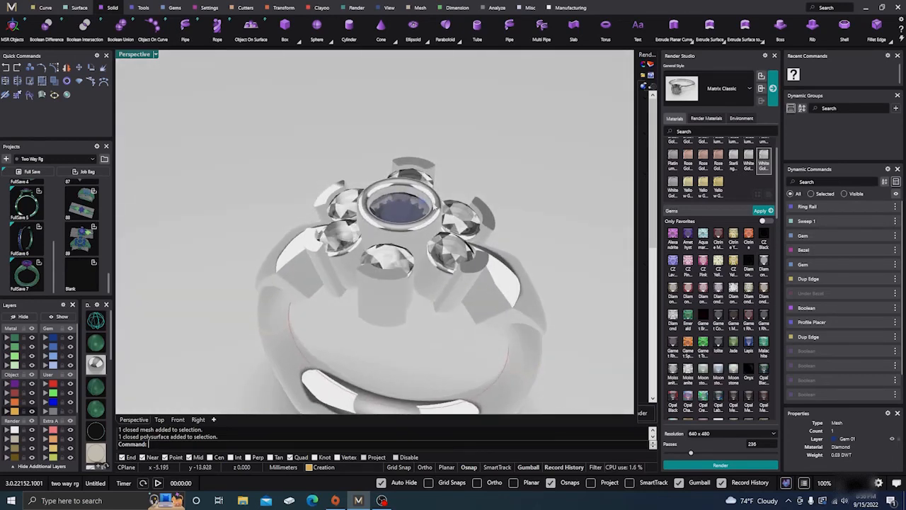
# - Apply the Matrix Classic render style to the scene and view the ring from above at an angle
pyautogui.click(773, 88)
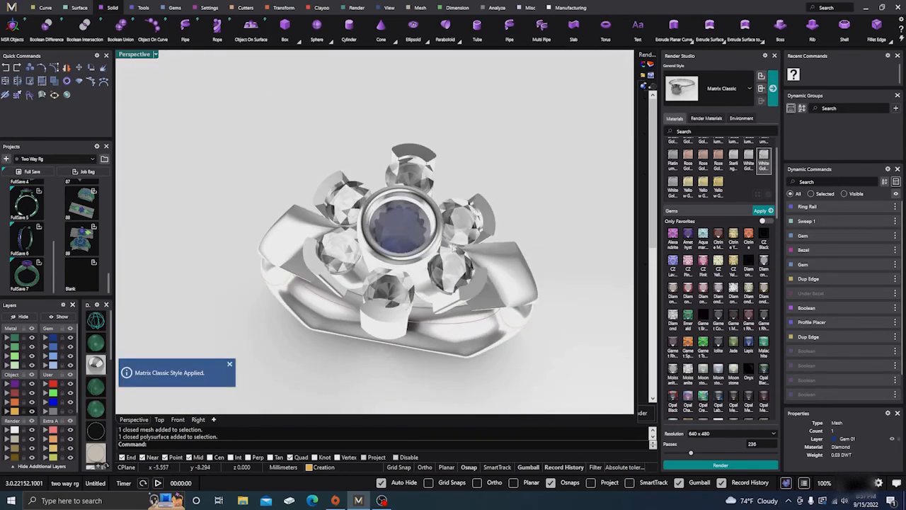
pyautogui.moveTo(453, 247); pyautogui.dragTo(583, 330, button='right')
pyautogui.scroll(3, 412, 271)
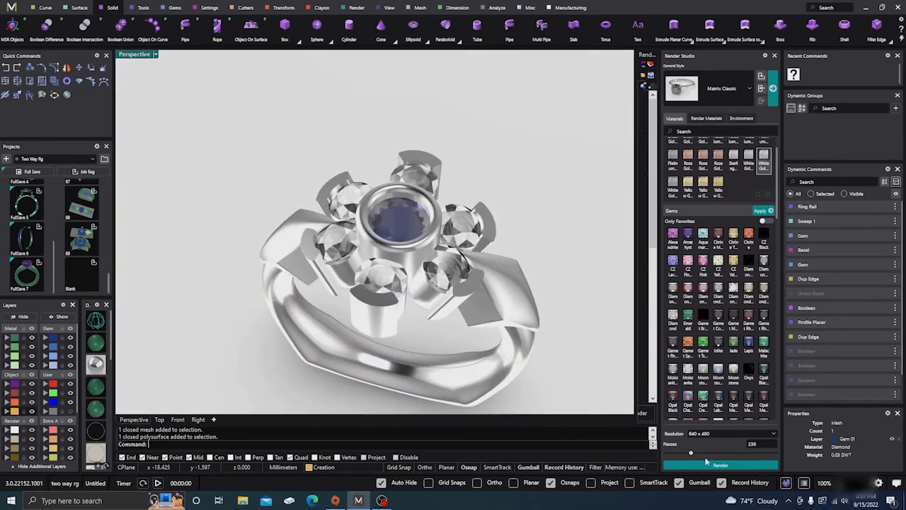
# - Examine the rendered ring all around, checking the bezels, shoulders and shank from the side, front and above
pyautogui.moveTo(495, 190); pyautogui.dragTo(481, 275, button='right')
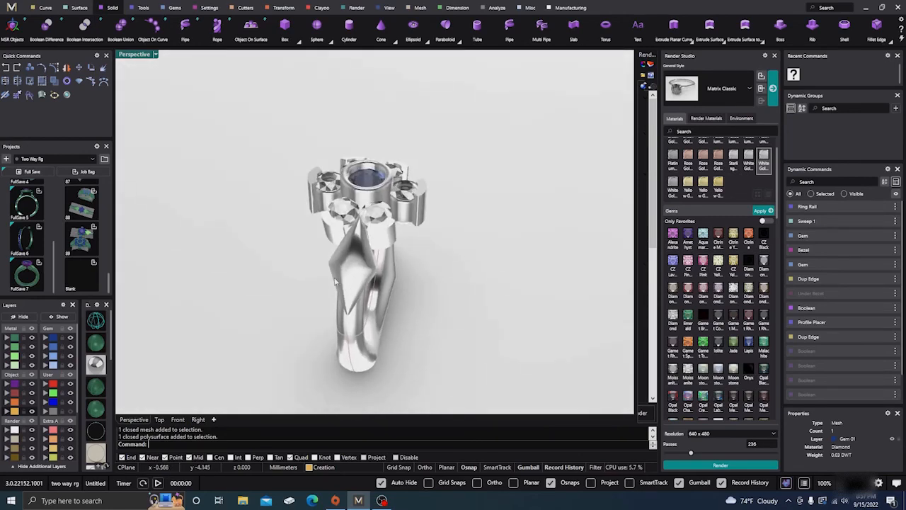
pyautogui.moveTo(345, 252); pyautogui.dragTo(300, 246, button='right')
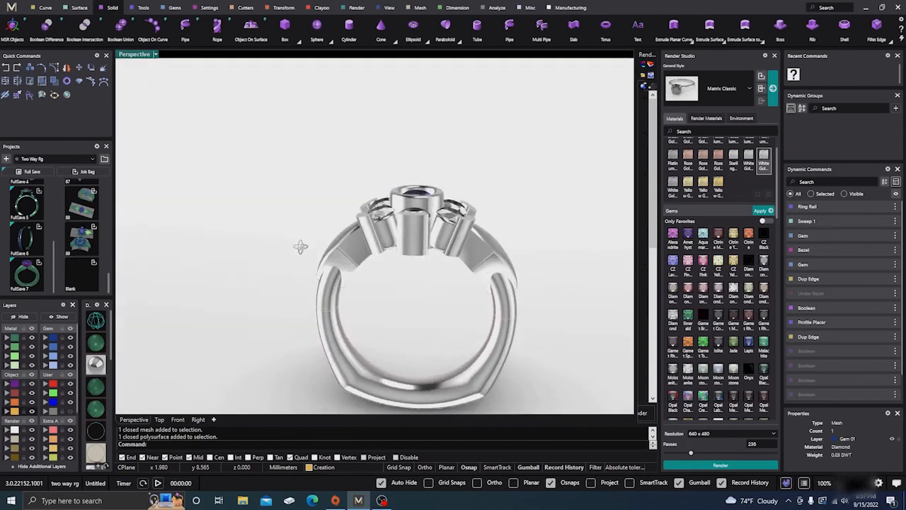
pyautogui.moveTo(418, 248)
pyautogui.mouseDown(button='right')
pyautogui.moveTo(397, 307)
pyautogui.moveTo(332, 283)
pyautogui.moveTo(407, 259)
pyautogui.mouseUp(button='right')
pyautogui.moveTo(494, 293); pyautogui.dragTo(407, 303, button='right')
pyautogui.scroll(-5, 449, 219)
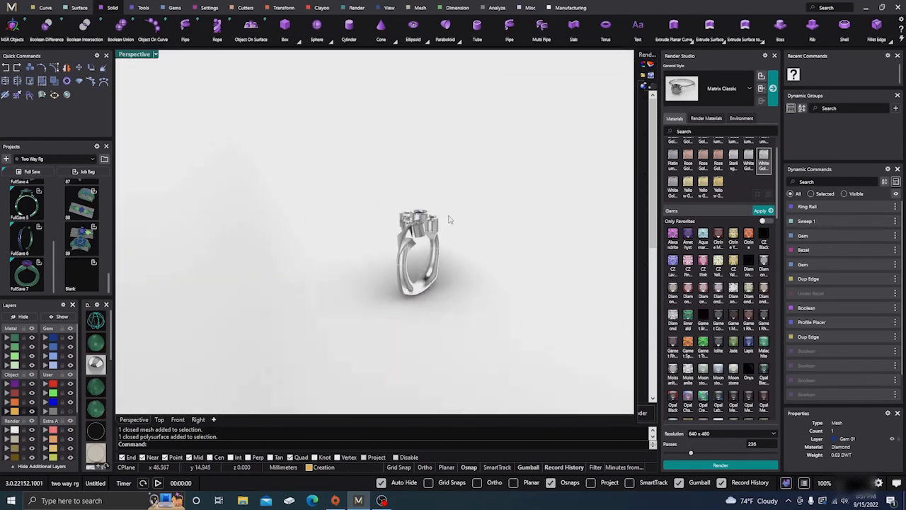
pyautogui.moveTo(449, 219); pyautogui.dragTo(381, 299, button='right')
pyautogui.scroll(5, 402, 293)
pyautogui.scroll(-3, 391, 278)
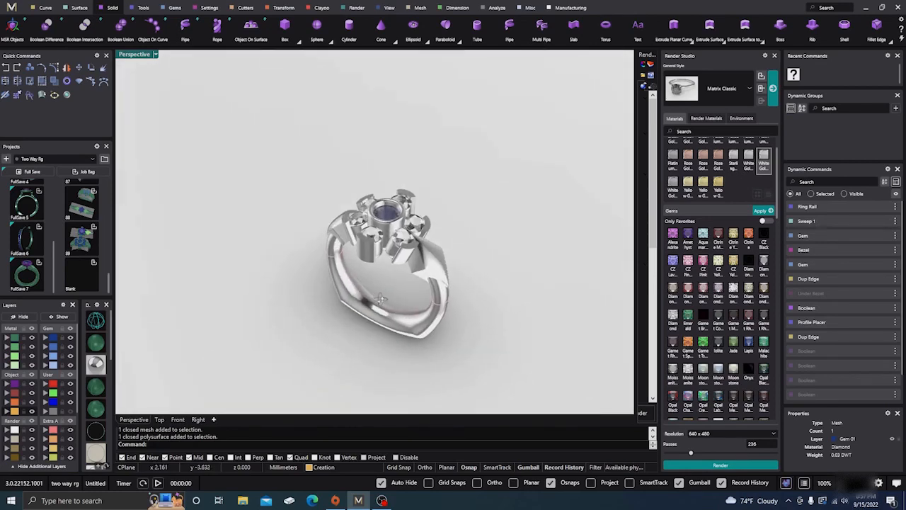